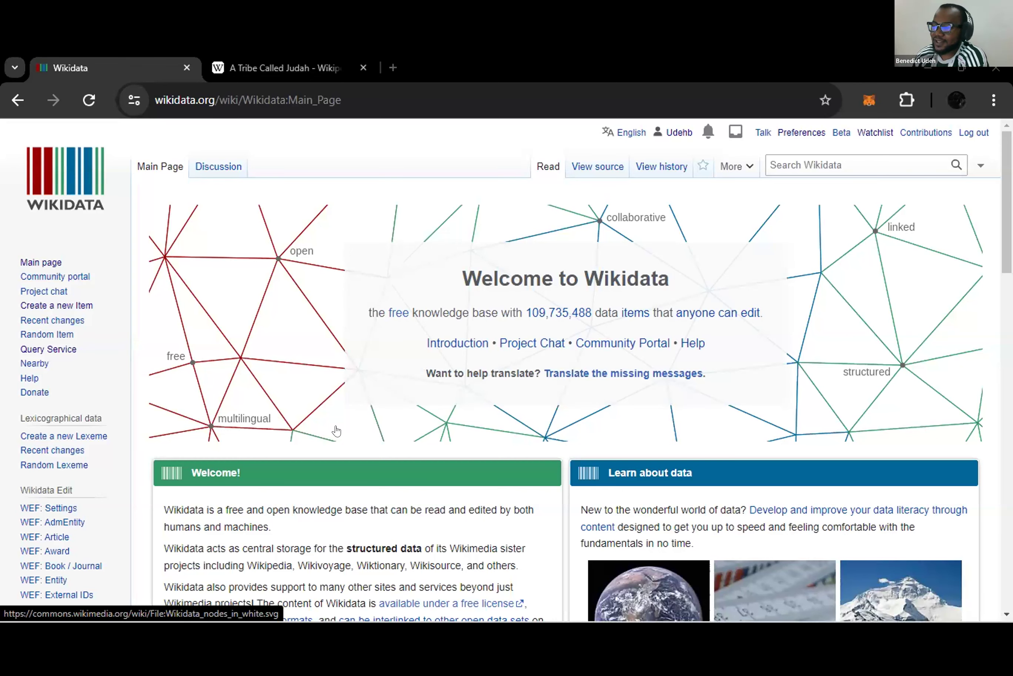
- Highlight the first sentence of the Welcome section on the Wikidata main page to read the project's definition
scroll(328, 377, "down", 2)
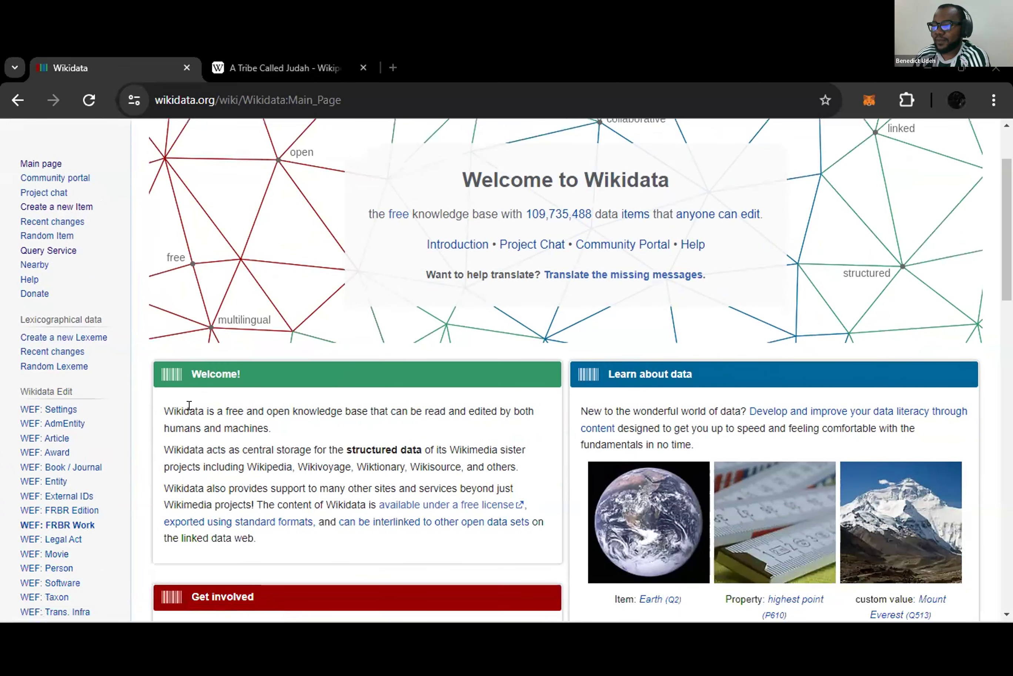
left_click_drag(165, 410, 274, 430)
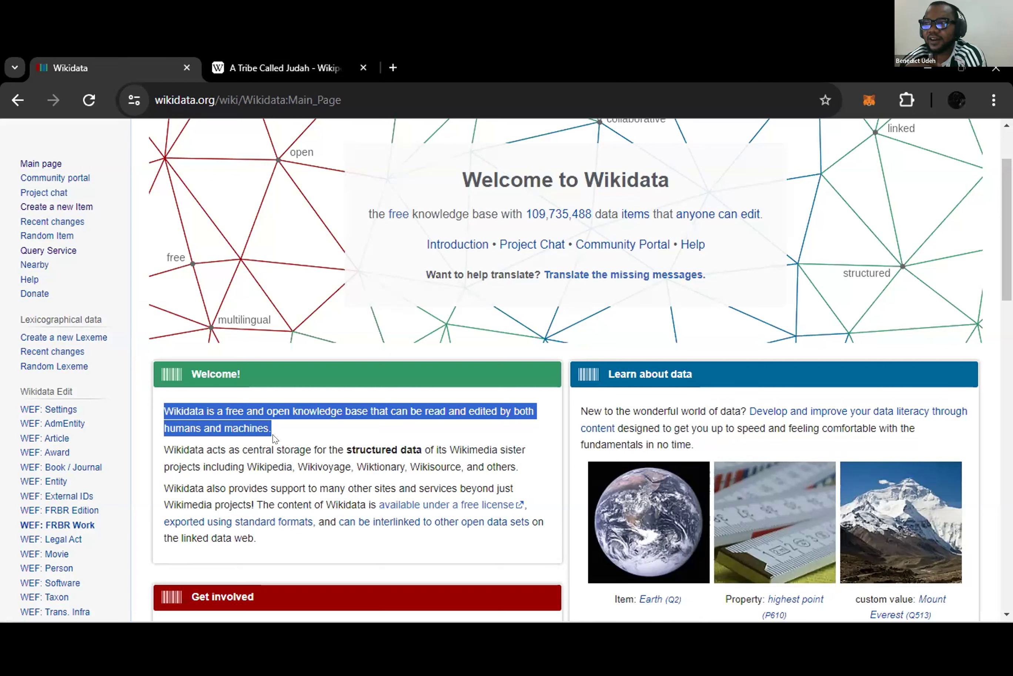
left_click(966, 69)
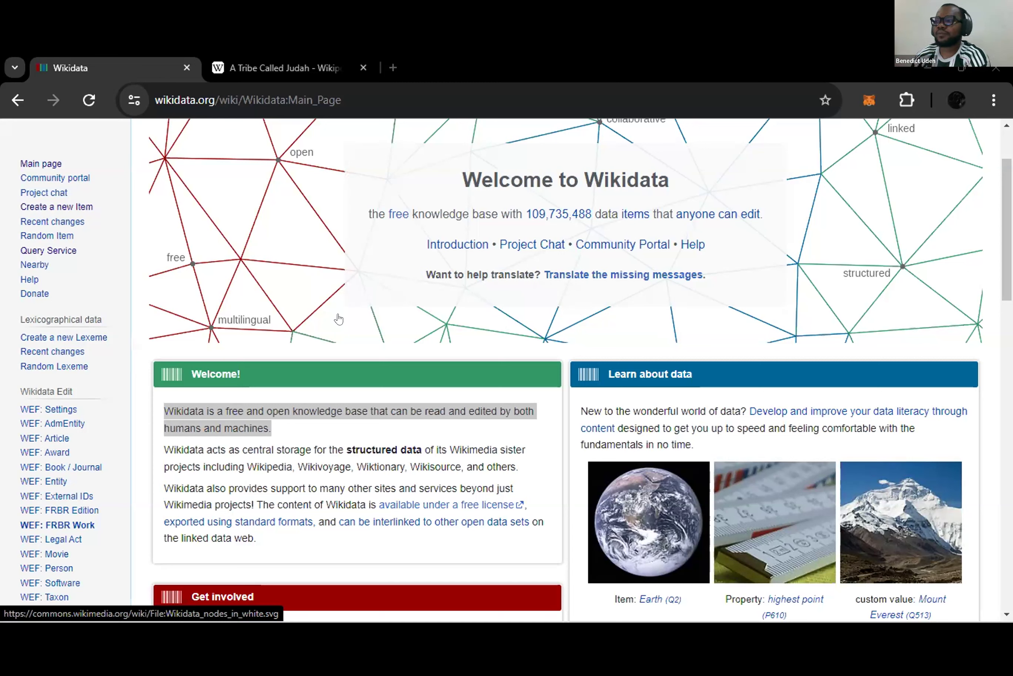
triple_click(258, 405)
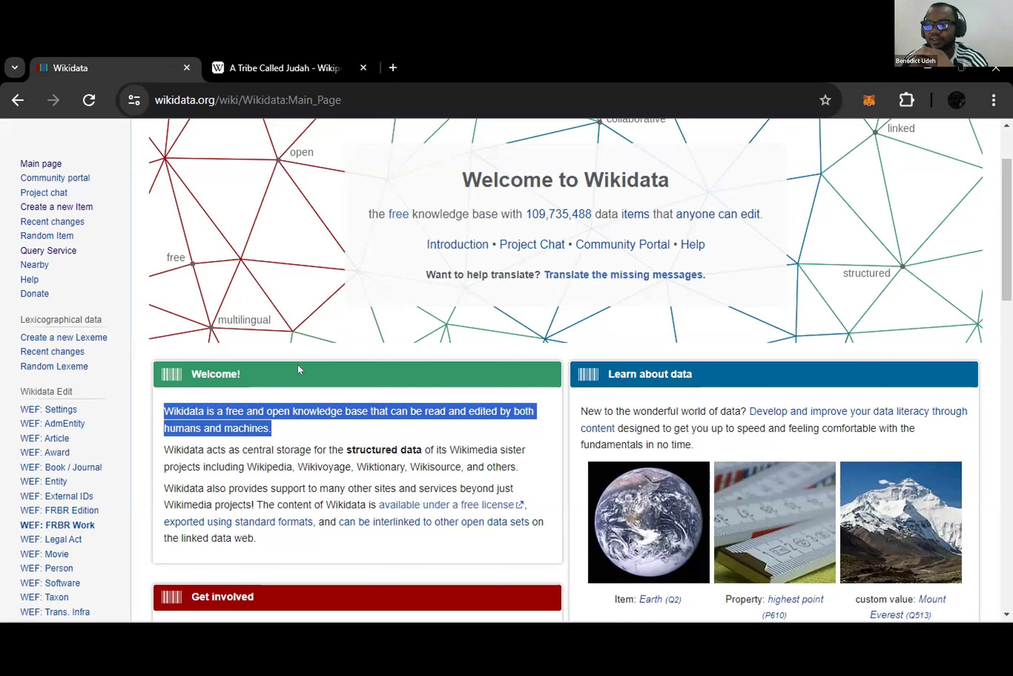
scroll(297, 364, "up", 3)
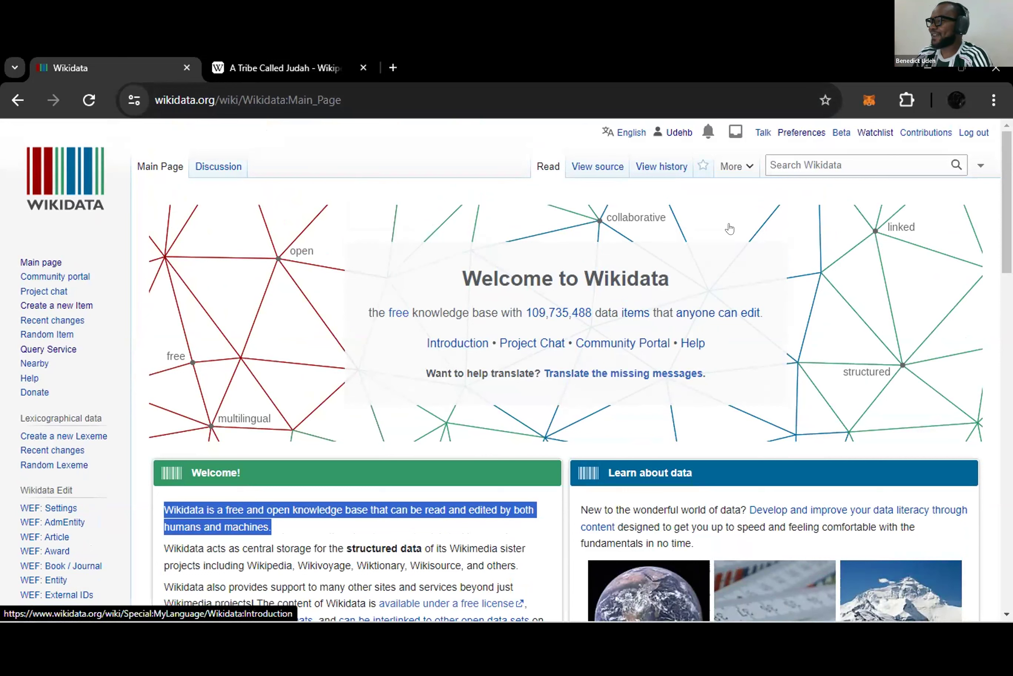
- Search Wikidata for "a tribe called juda" and open the A Tribe Called Judah item for the 2023 Nigerian movie
left_click(840, 164)
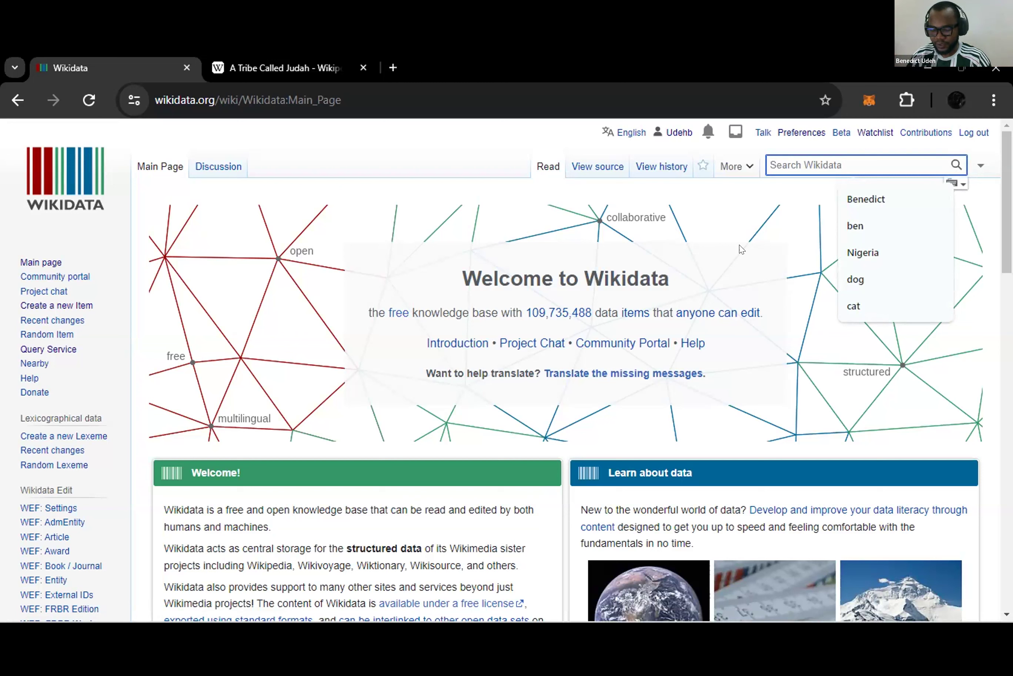
type("a t")
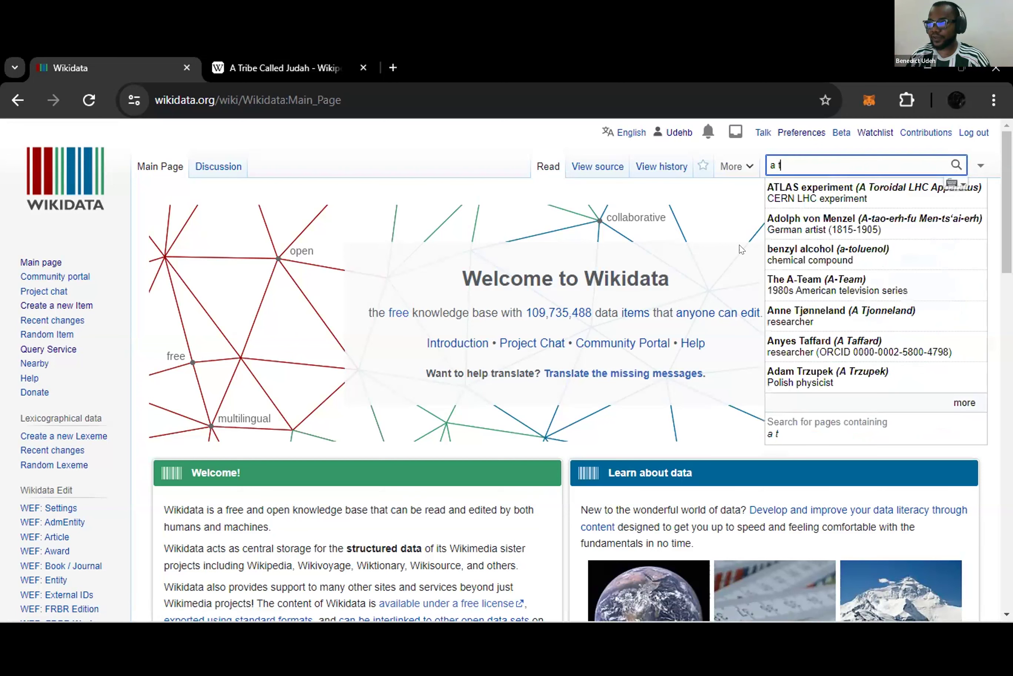
type("ri")
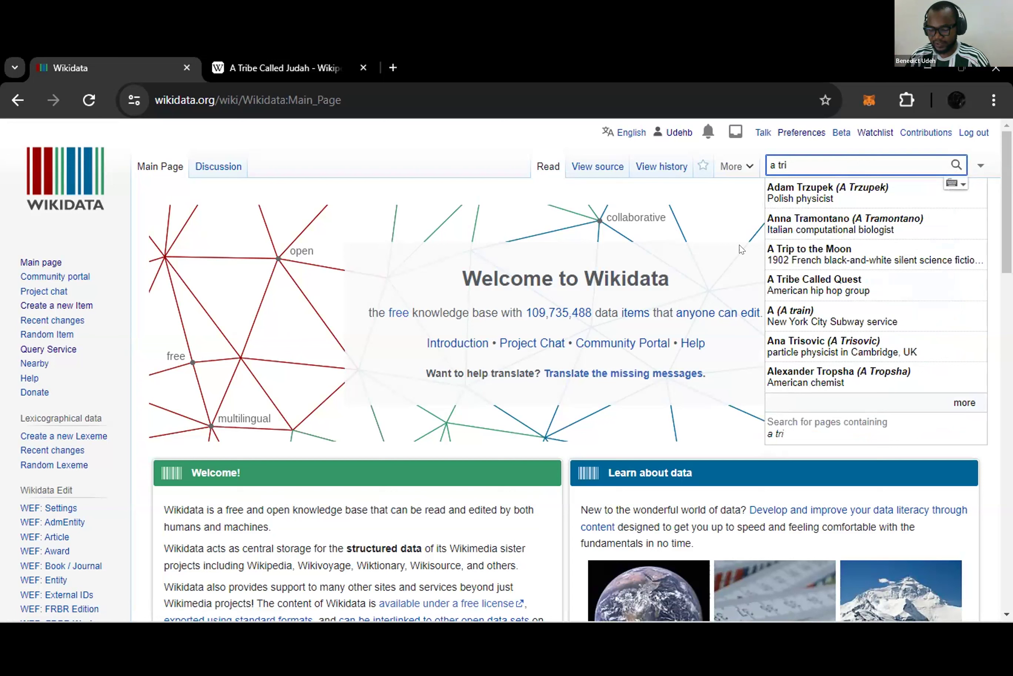
type("be")
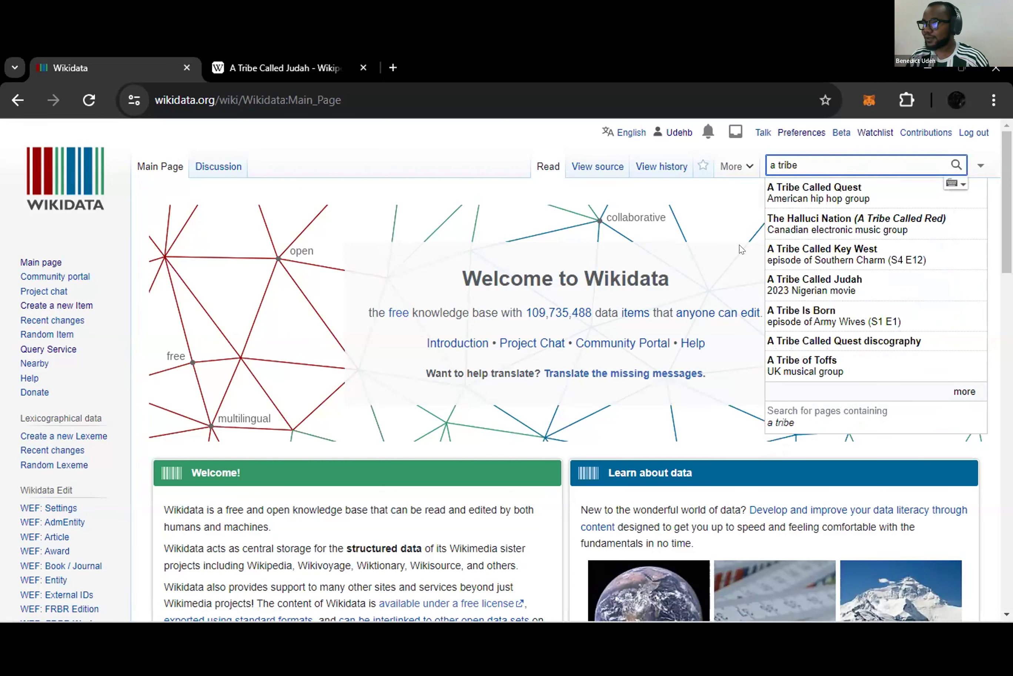
type(" call")
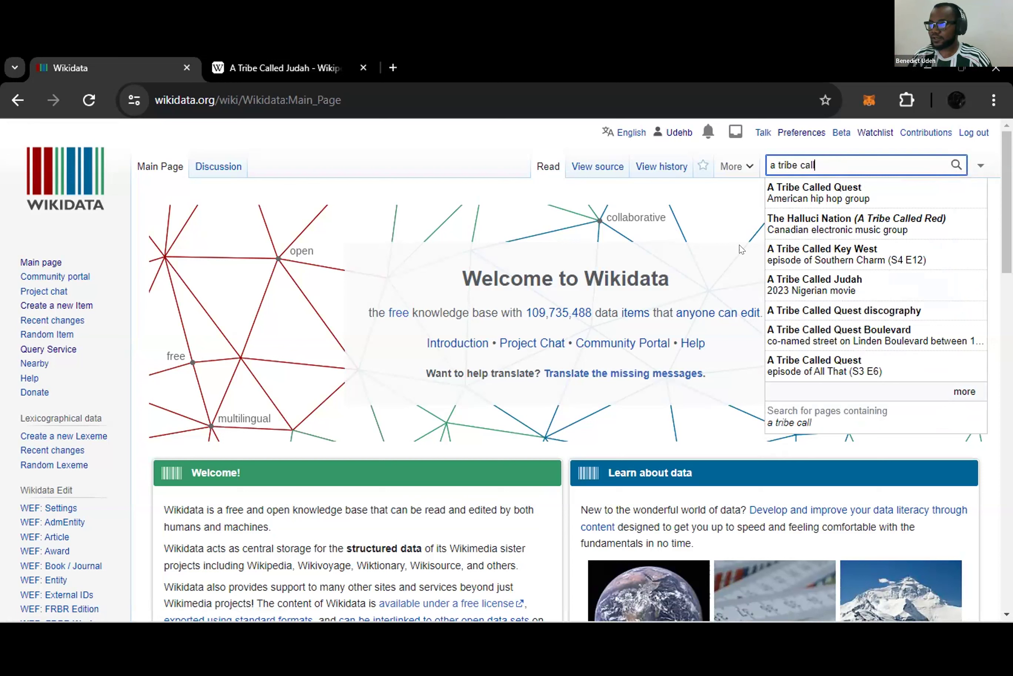
type("ed ")
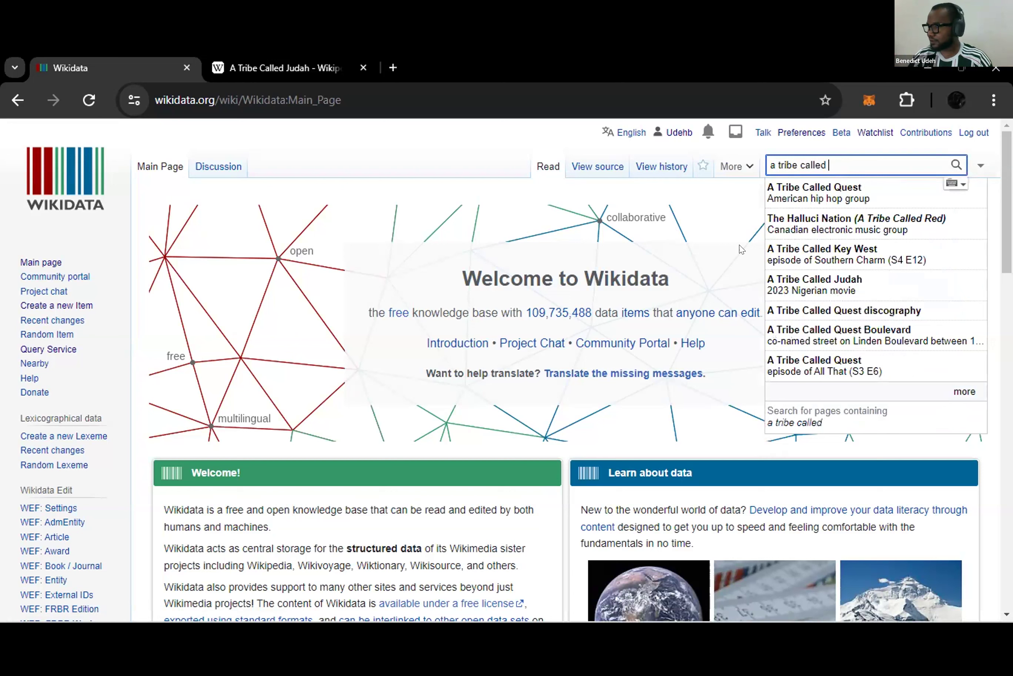
type("juda")
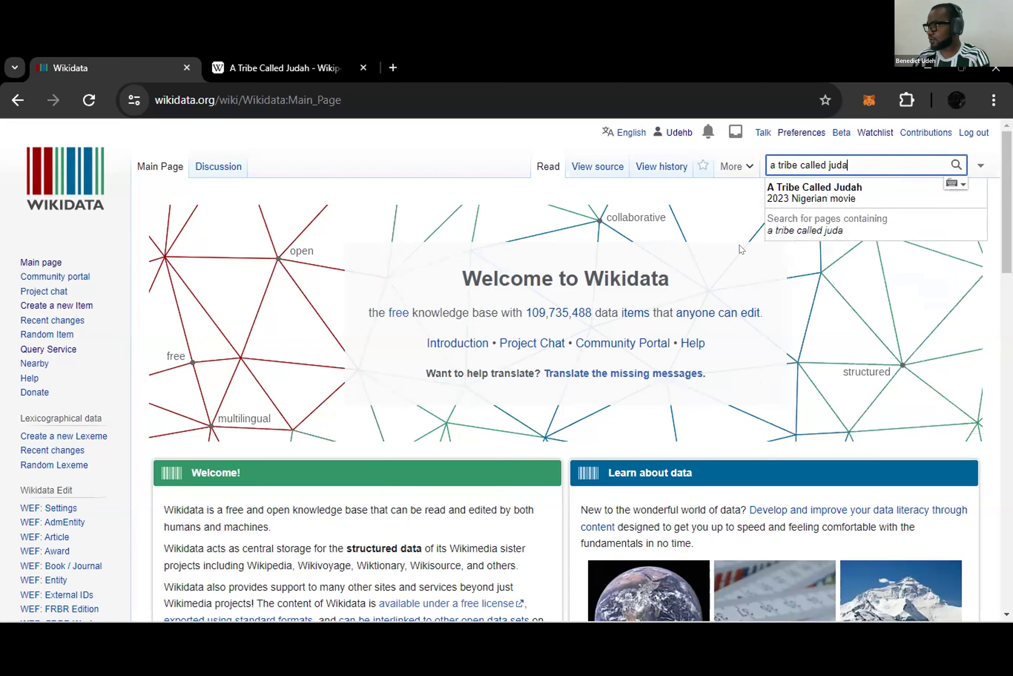
left_click(816, 188)
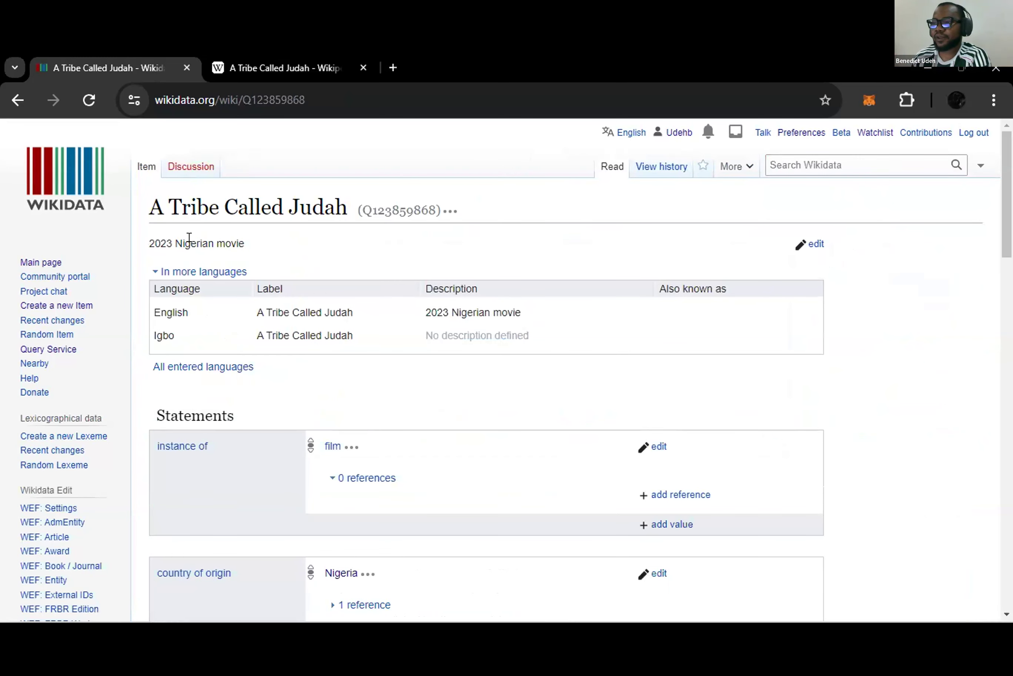
- Highlight the item identifier Q123859868 beside the A Tribe Called Judah title to examine how the item is labelled
scroll(195, 227, "down", 4)
scroll(194, 227, "up", 4)
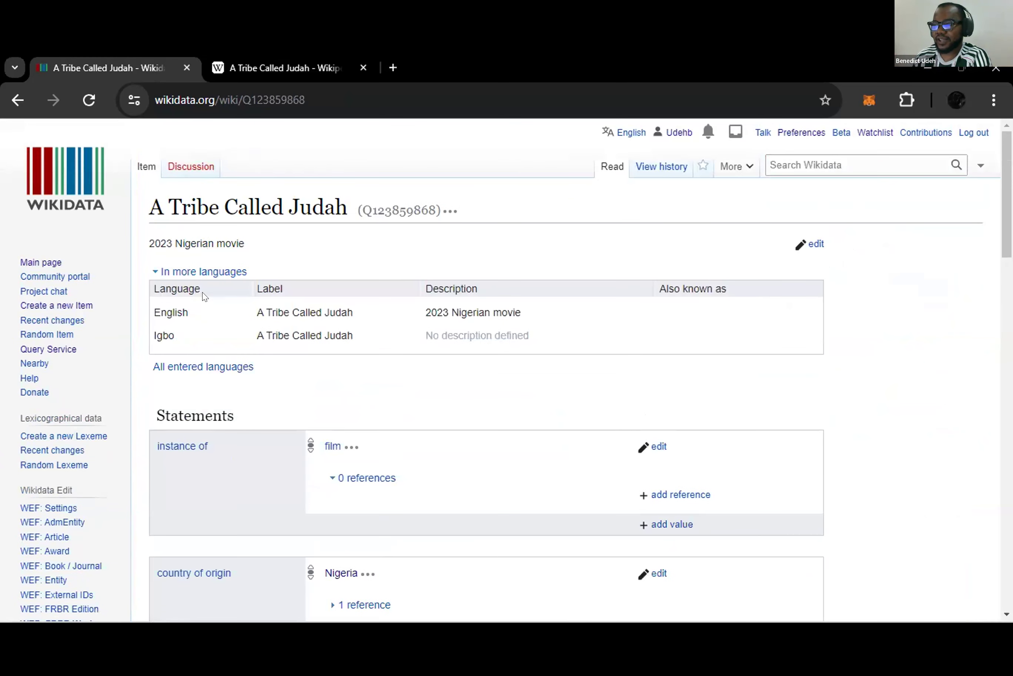
left_click_drag(148, 208, 443, 214)
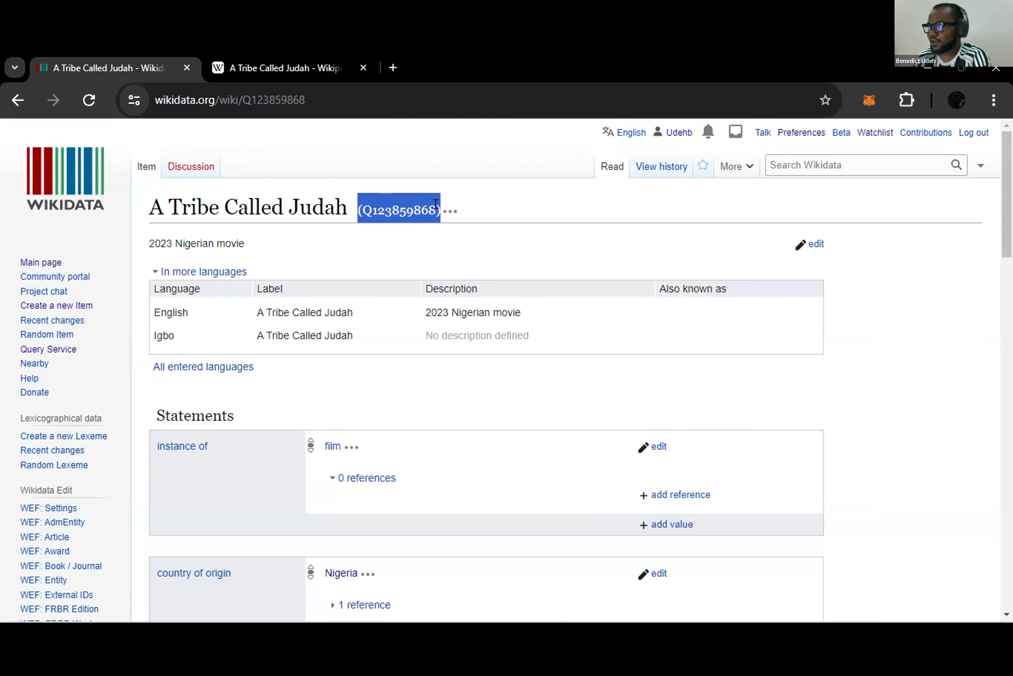
scroll(296, 261, "down", 4)
scroll(312, 235, "up", 4)
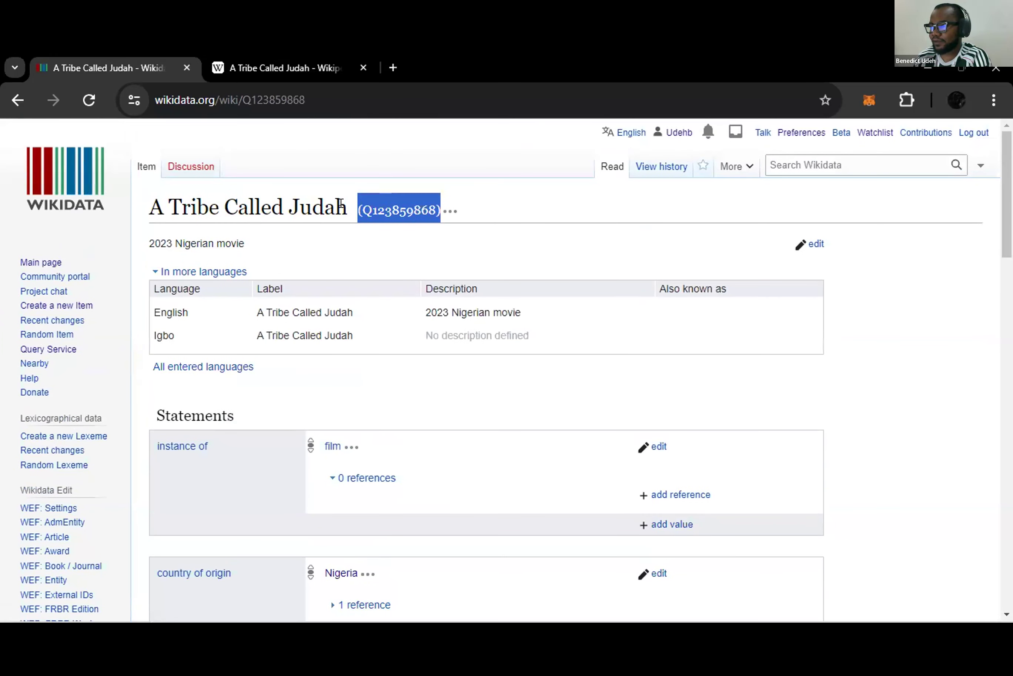
left_click_drag(348, 204, 132, 202)
left_click_drag(349, 212, 450, 210)
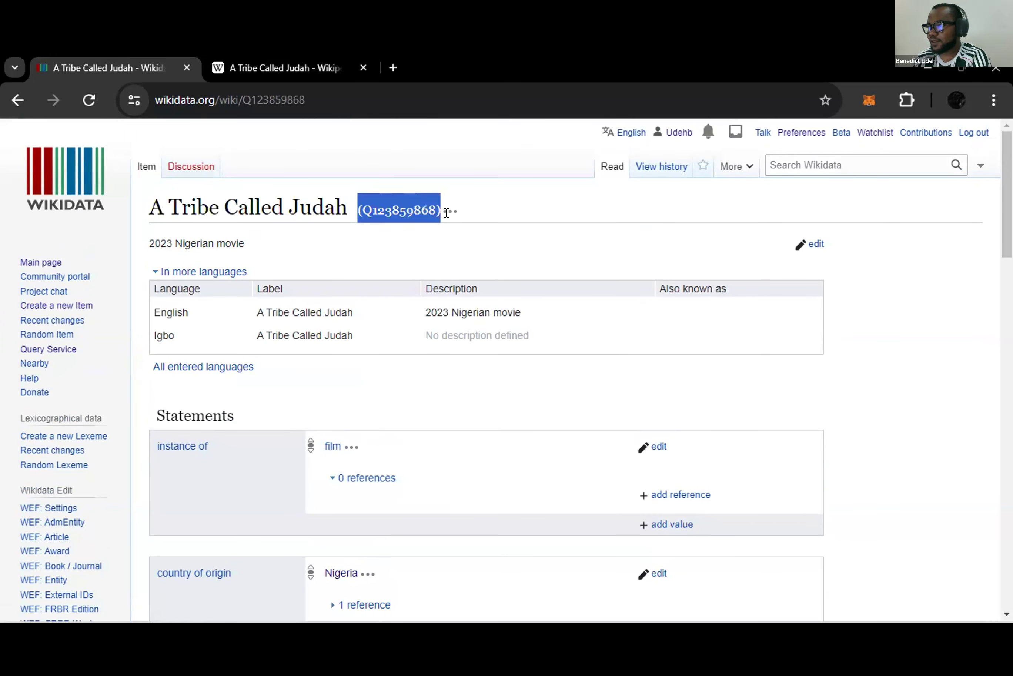
- Examine the film item's statements, from instance of to cast member, and its external identifiers
scroll(216, 292, "down", 5)
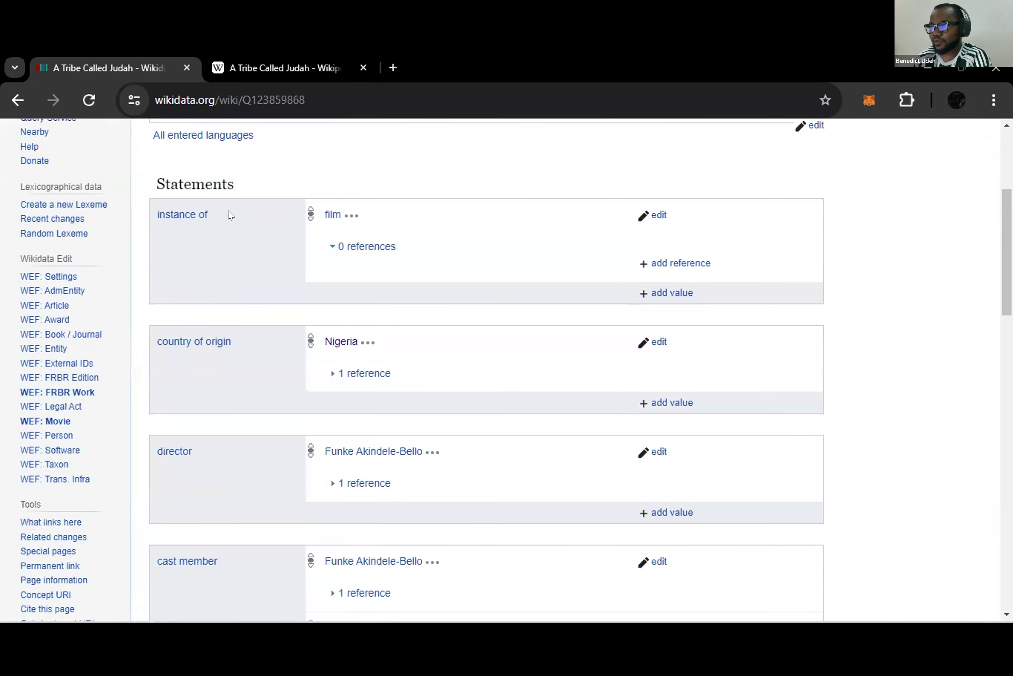
scroll(230, 214, "up", 1)
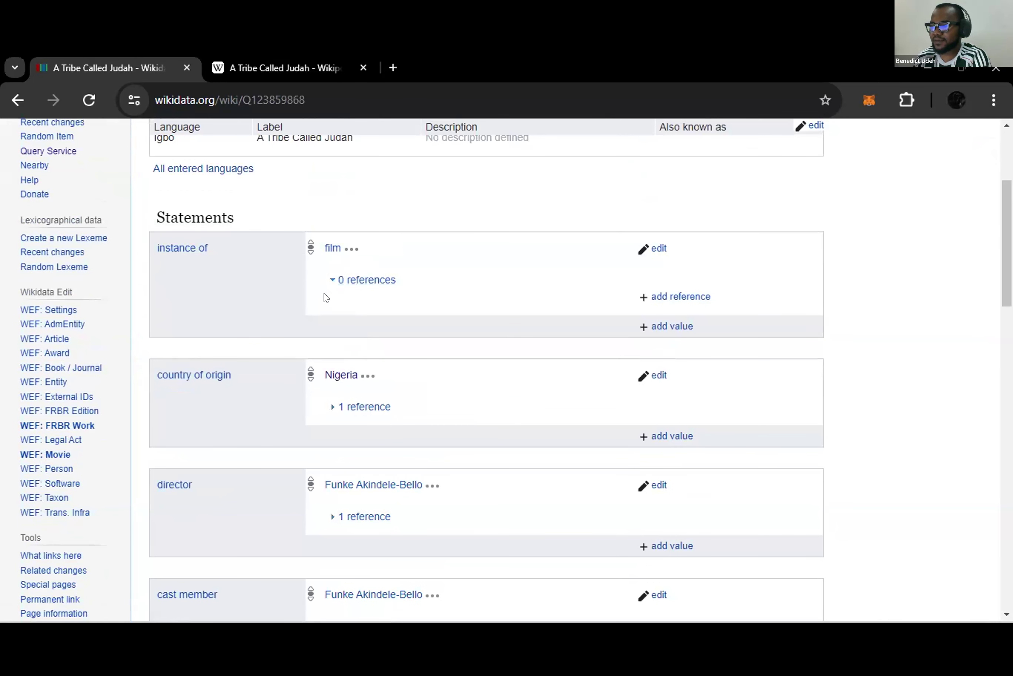
scroll(276, 318, "down", 4)
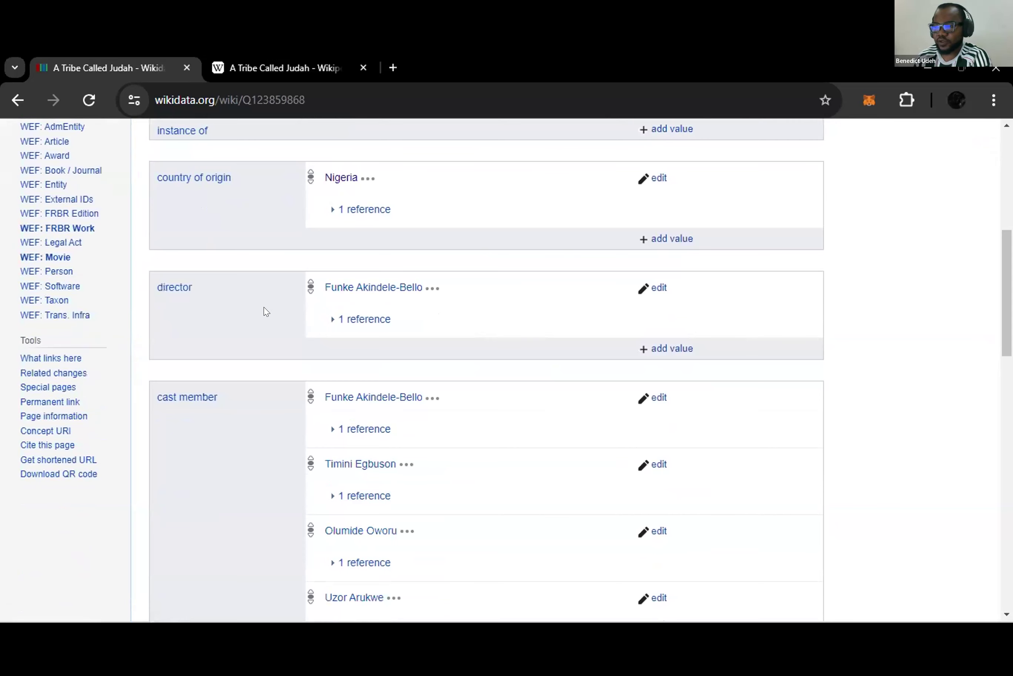
scroll(263, 307, "down", 8)
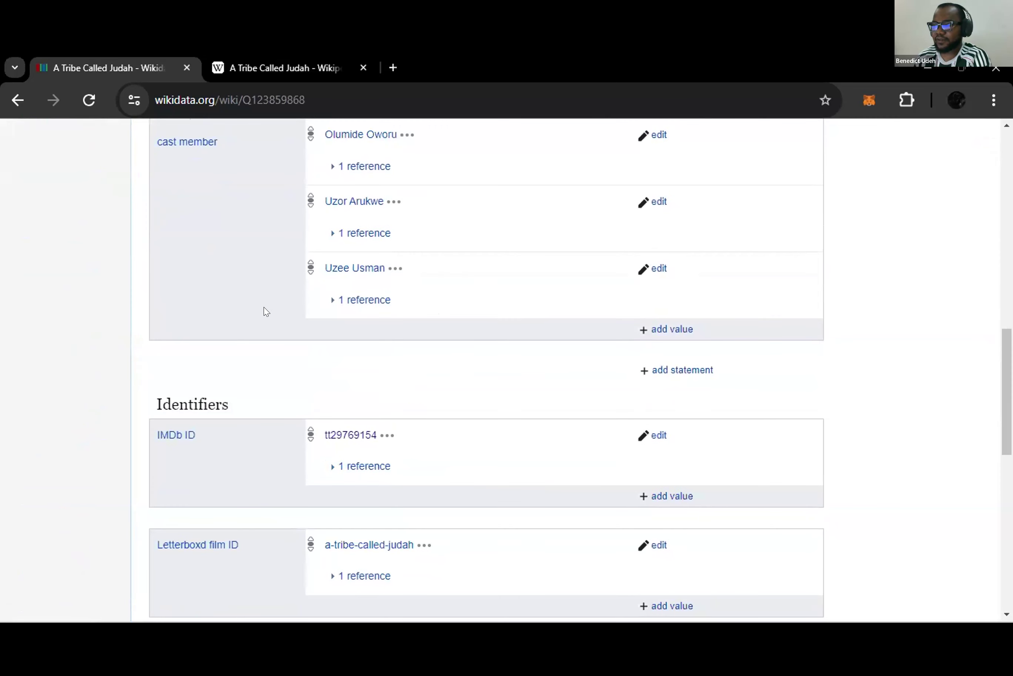
scroll(263, 307, "down", 4)
scroll(264, 301, "up", 12)
scroll(266, 294, "up", 5)
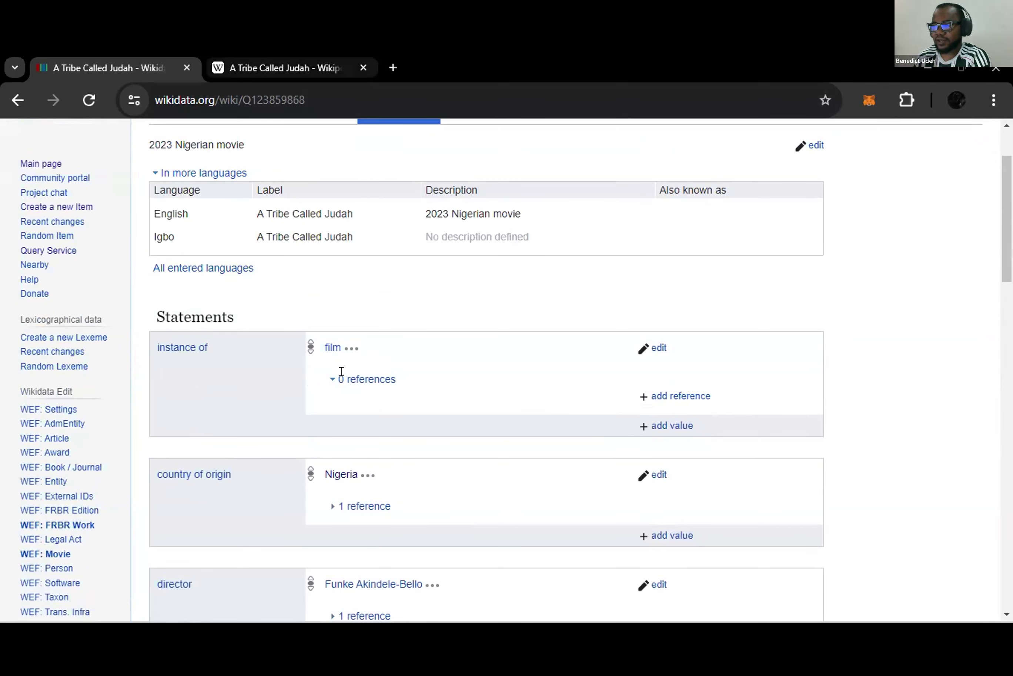
- Switch to the Wikipedia article on A Tribe Called Judah and review its introduction, contents and selected cast
key("ctrl+Tab")
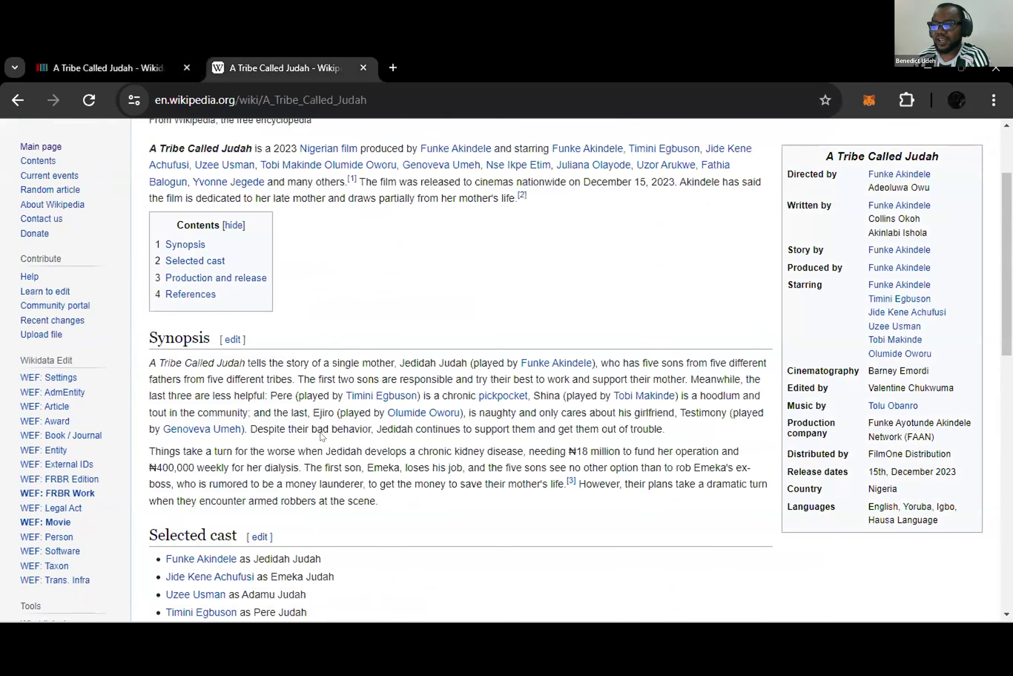
scroll(323, 436, "up", 3)
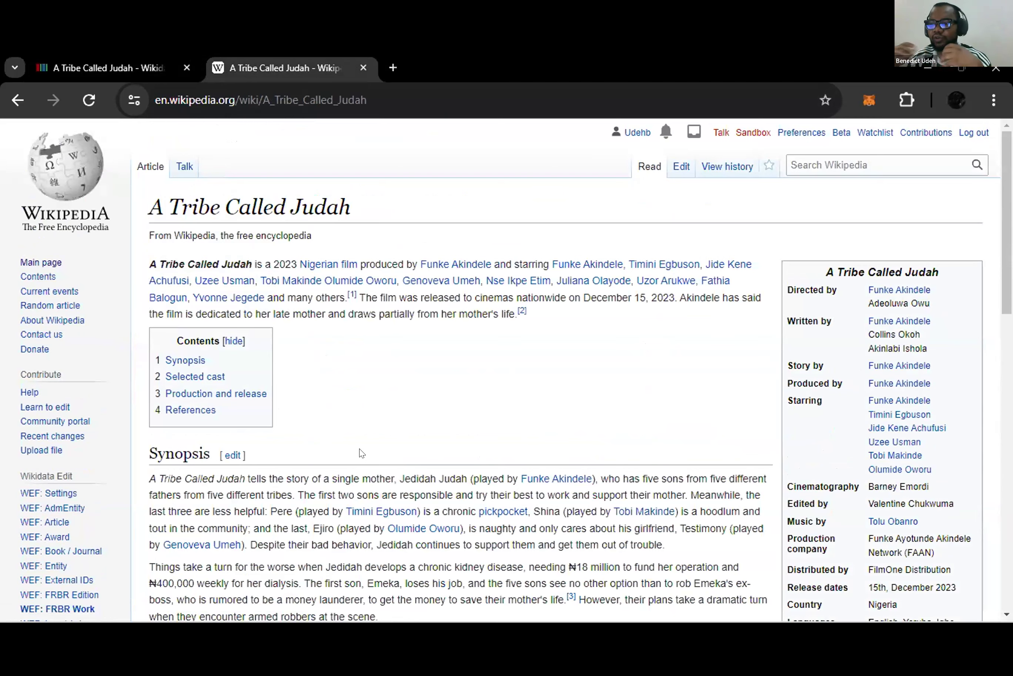
scroll(362, 453, "down", 12)
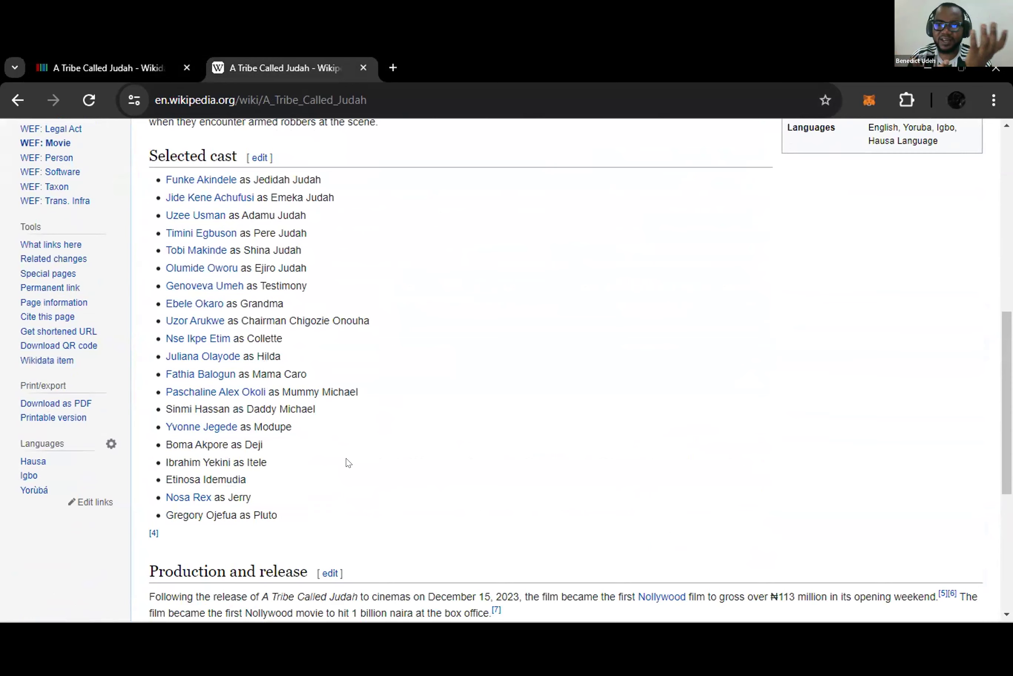
scroll(345, 453, "up", 12)
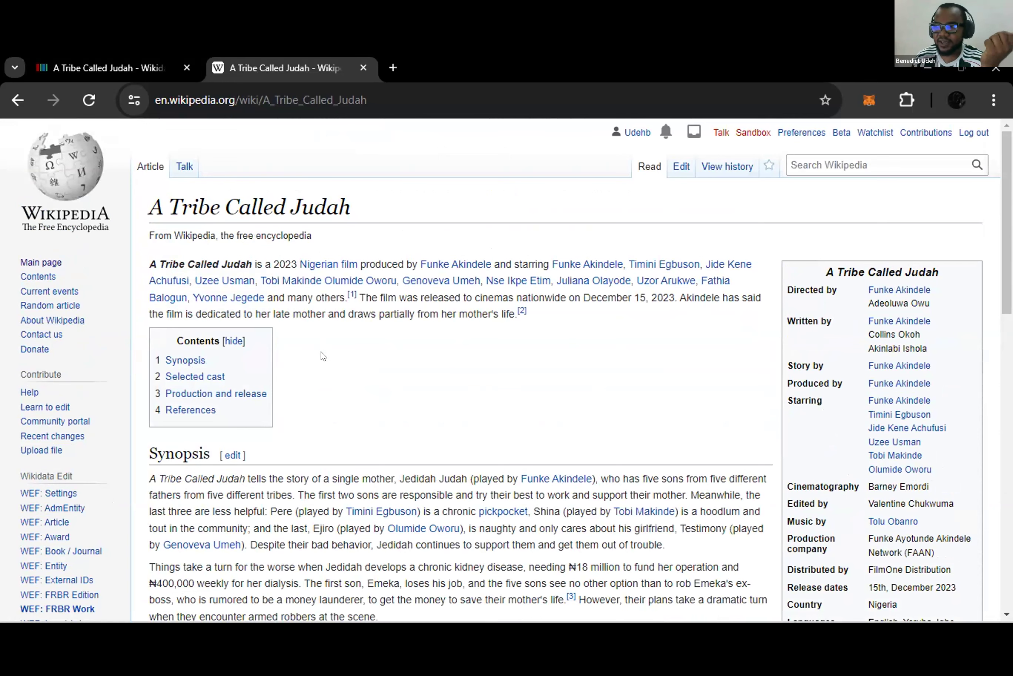
scroll(826, 274, "down", 3)
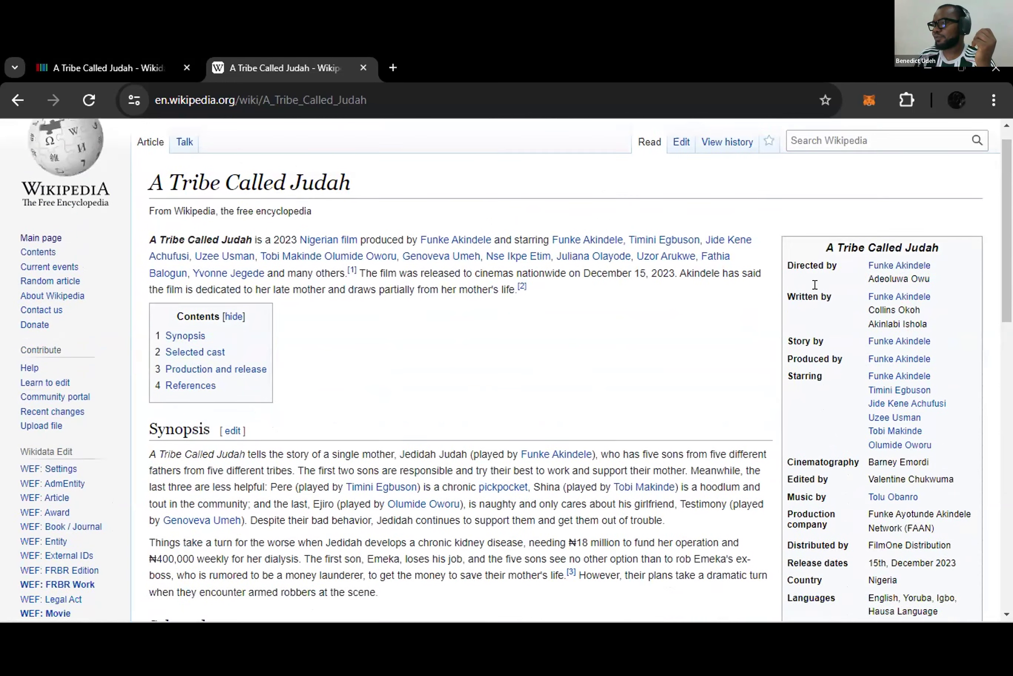
scroll(816, 290, "up", 3)
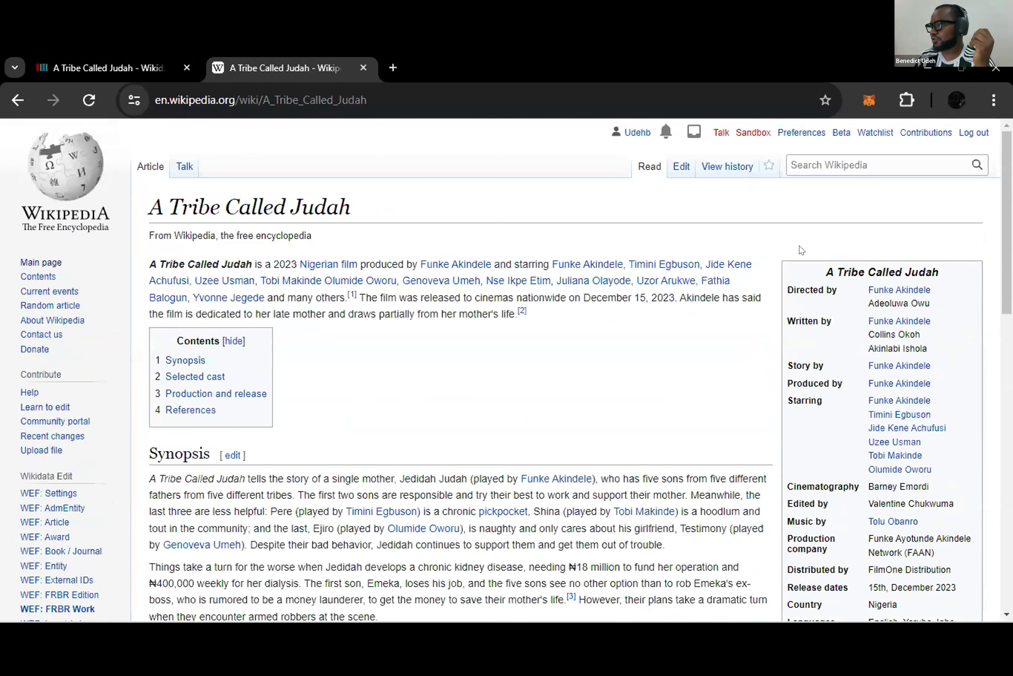
- Highlight the article's infobox from the film title to the release date, and review the synopsis and selected cast
left_click_drag(821, 285, 898, 584)
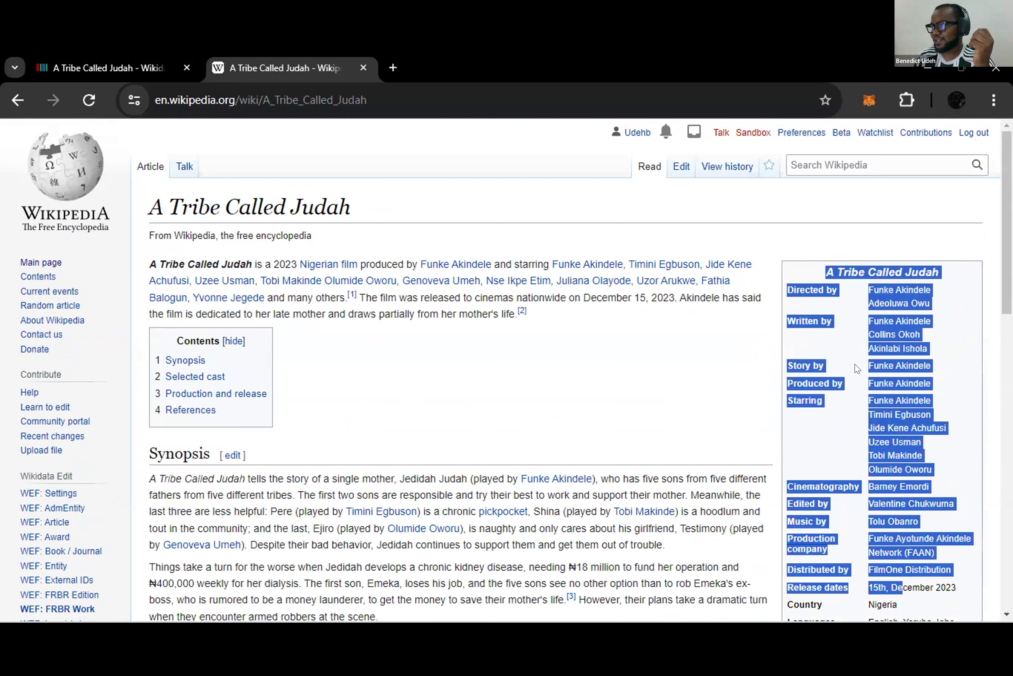
left_click(738, 345)
scroll(345, 292, "down", 6)
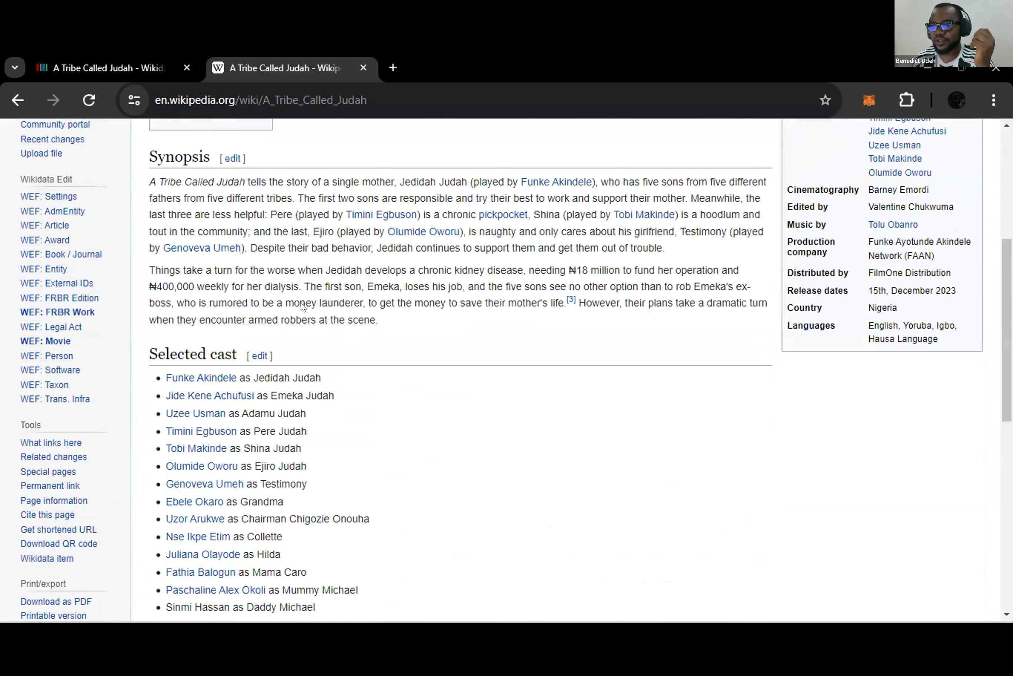
scroll(303, 298, "up", 2)
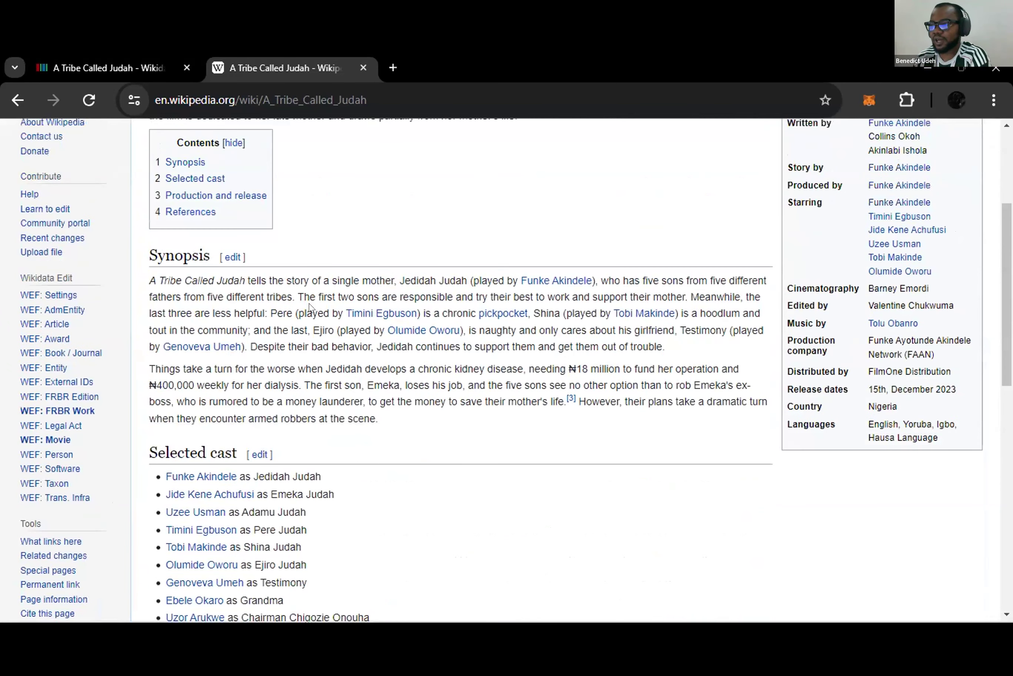
scroll(292, 309, "down", 2)
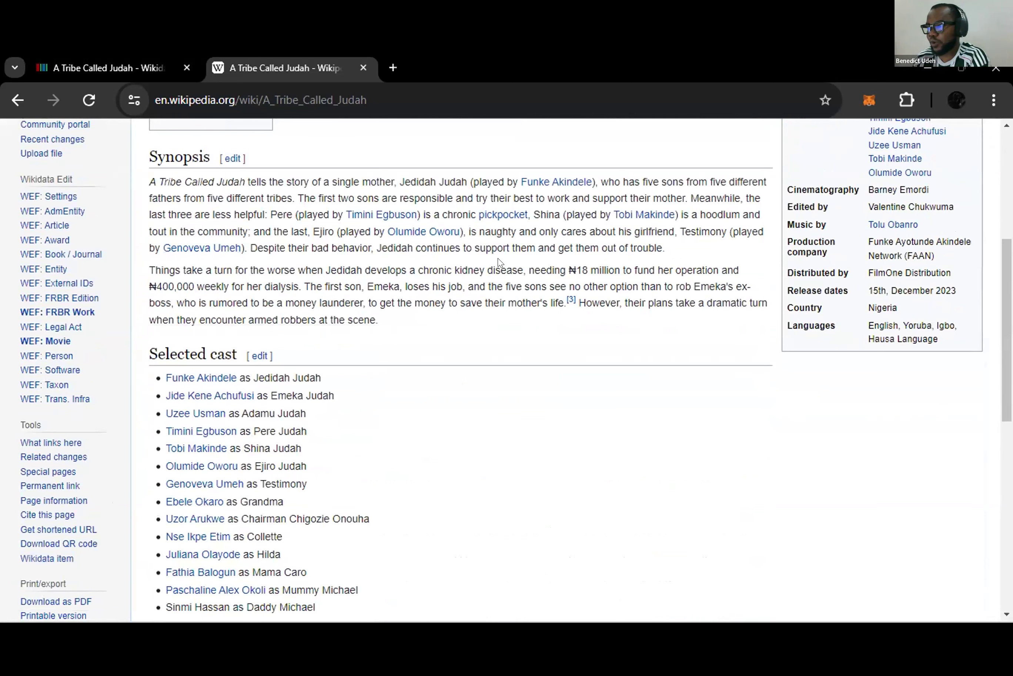
- Return to the film's Wikidata item and compare its cast member statements and identifiers with the Wikipedia article
left_click(124, 54)
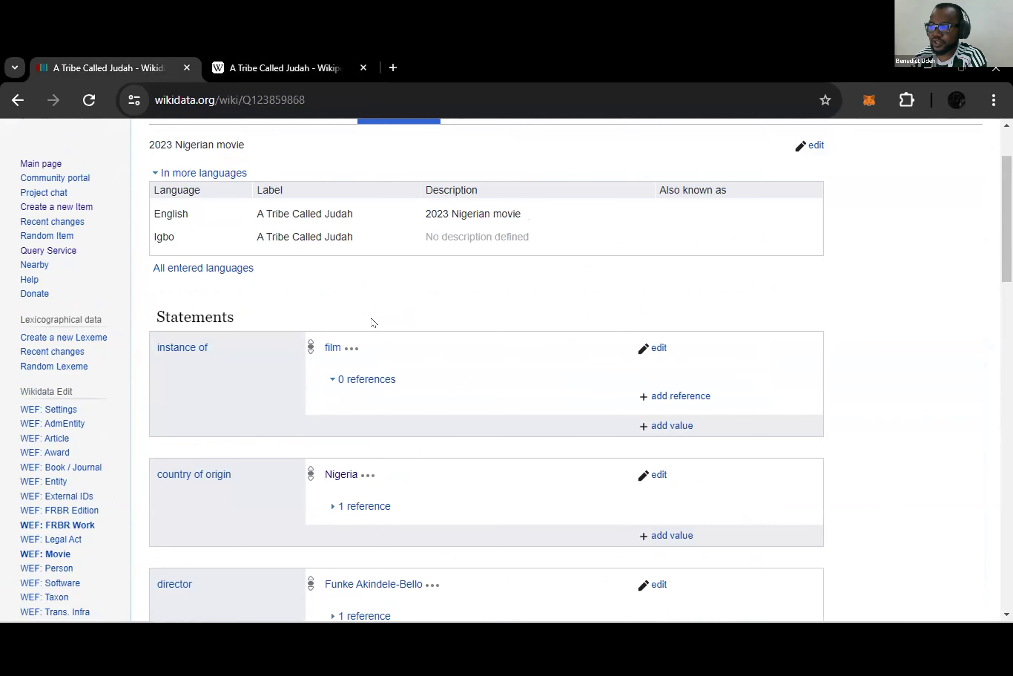
scroll(373, 322, "down", 4)
scroll(370, 322, "down", 7)
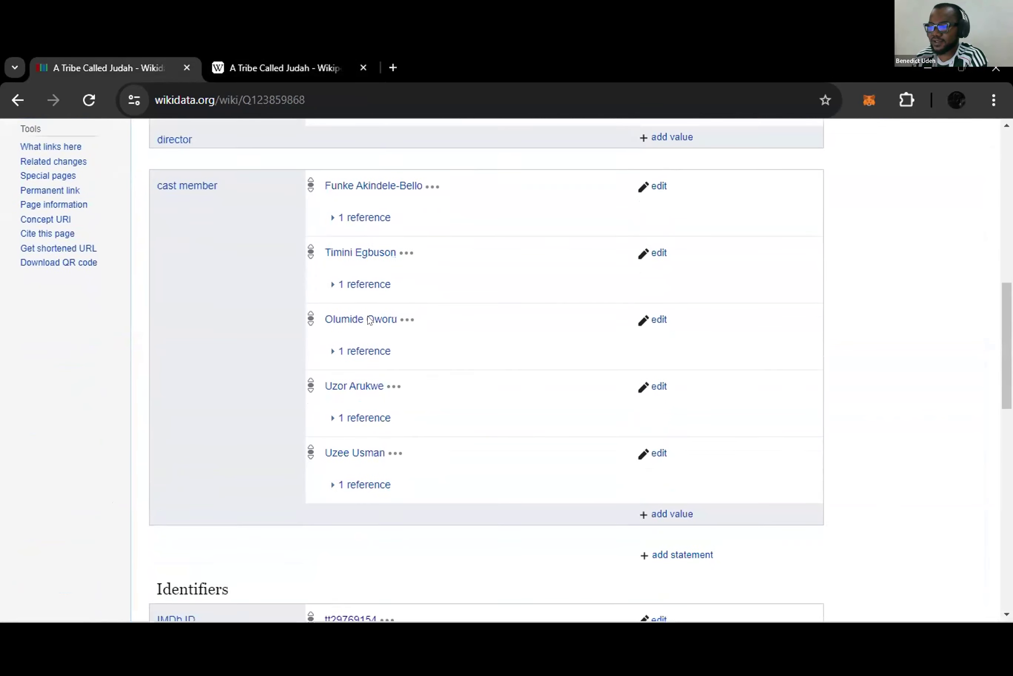
scroll(276, 296, "up", 2)
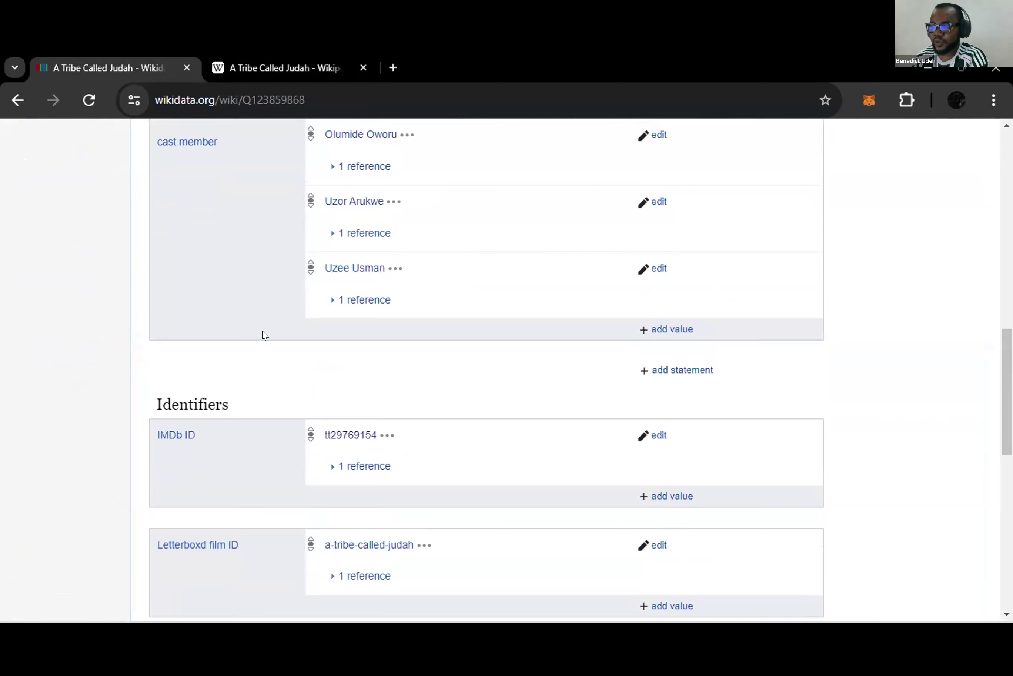
- Compare the Wikipedia article's synopsis and selected cast with the film item's label, description and first statements on Wikidata
scroll(301, 366, "up", 15)
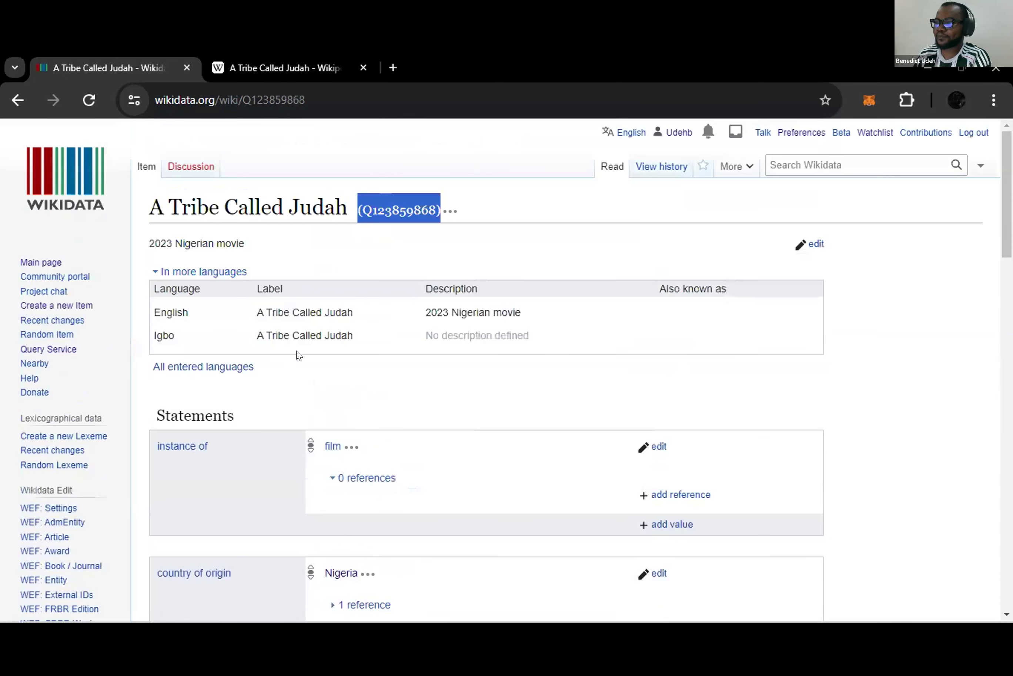
left_click(243, 61)
left_click(266, 70)
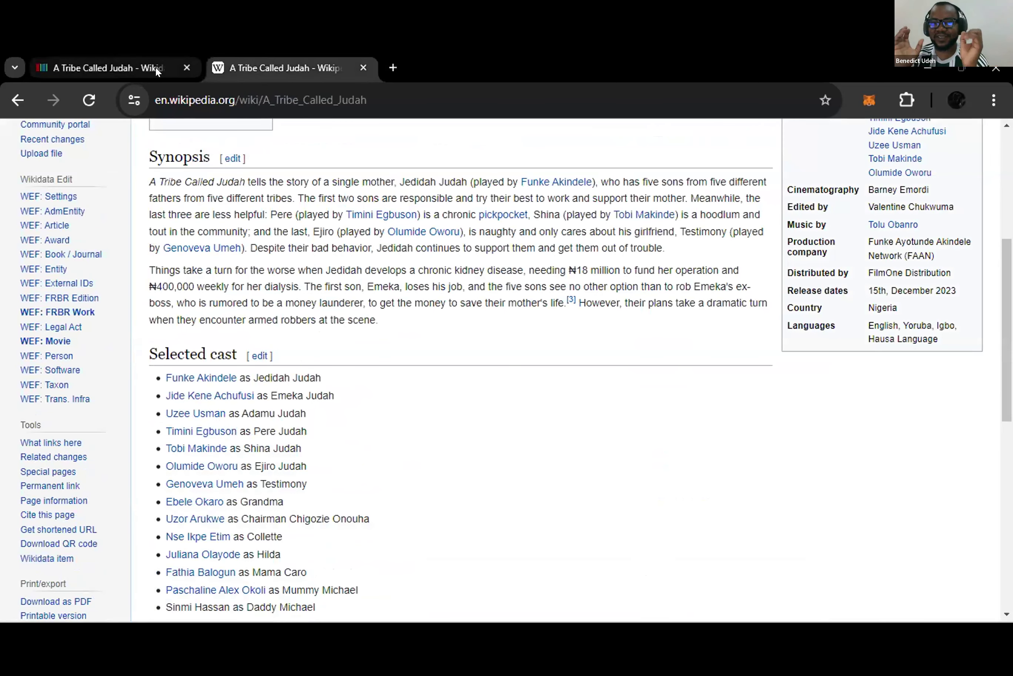
mouse_move(156, 71)
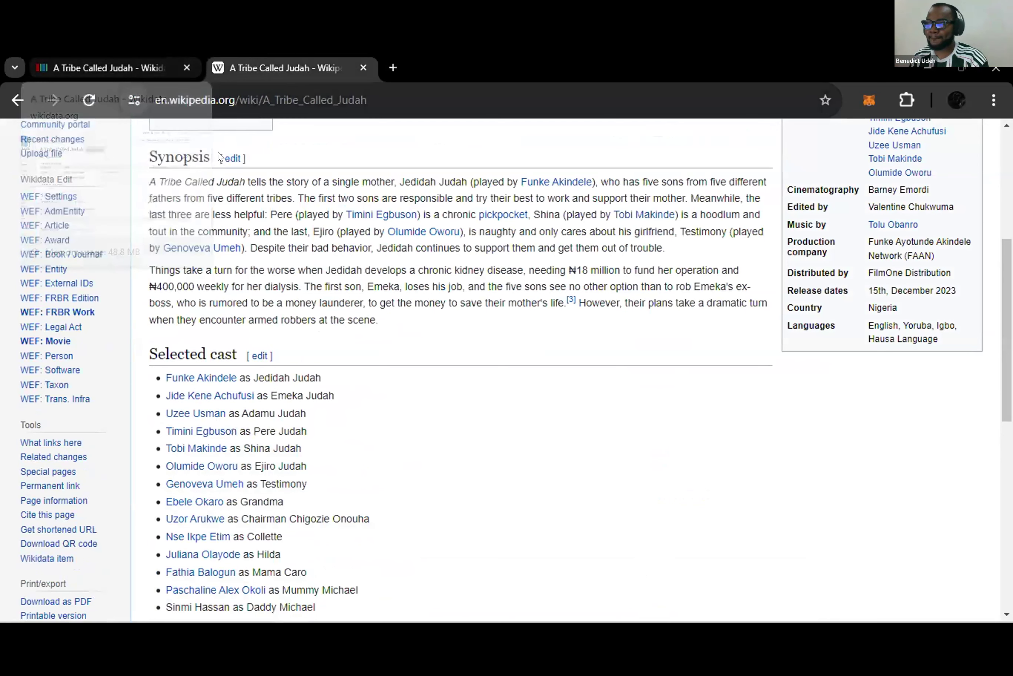
left_click(118, 56)
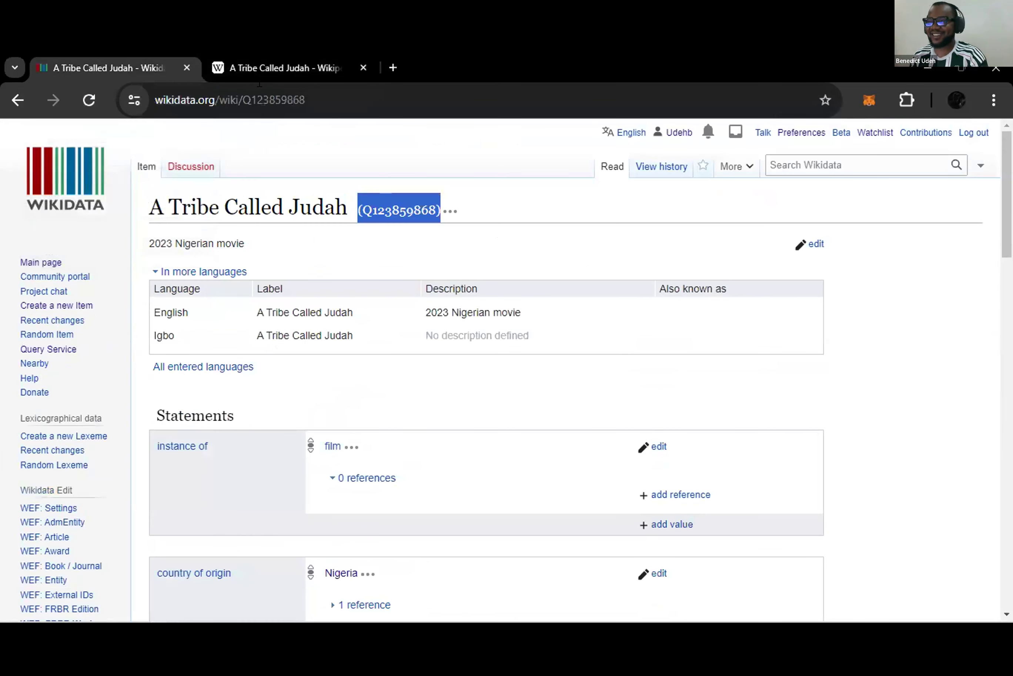
left_click(346, 287)
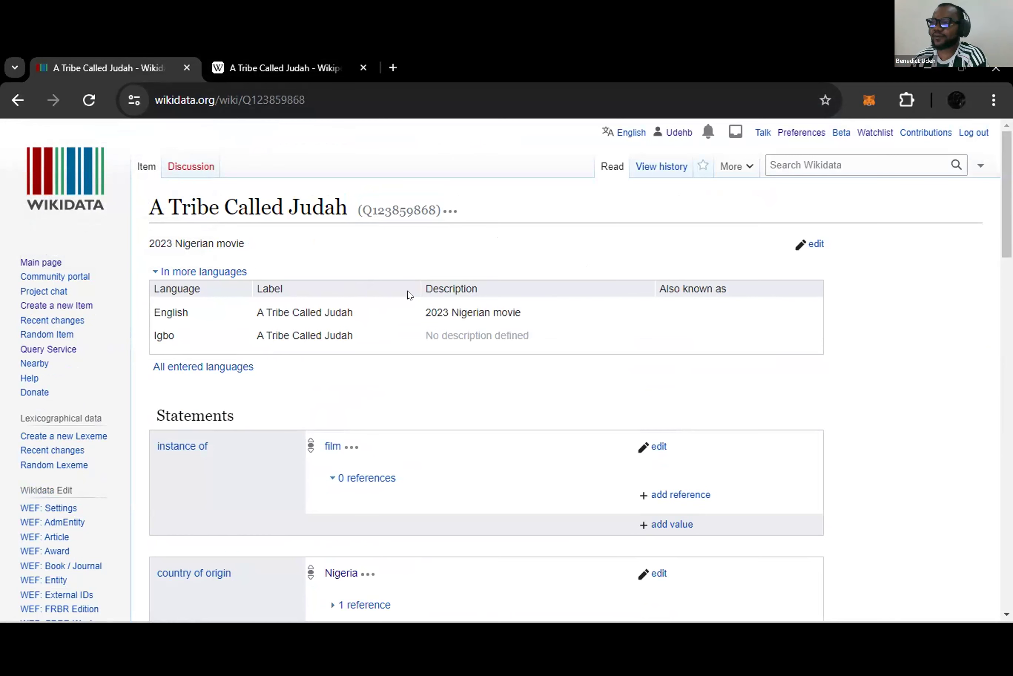
scroll(313, 281, "down", 3)
scroll(305, 292, "up", 3)
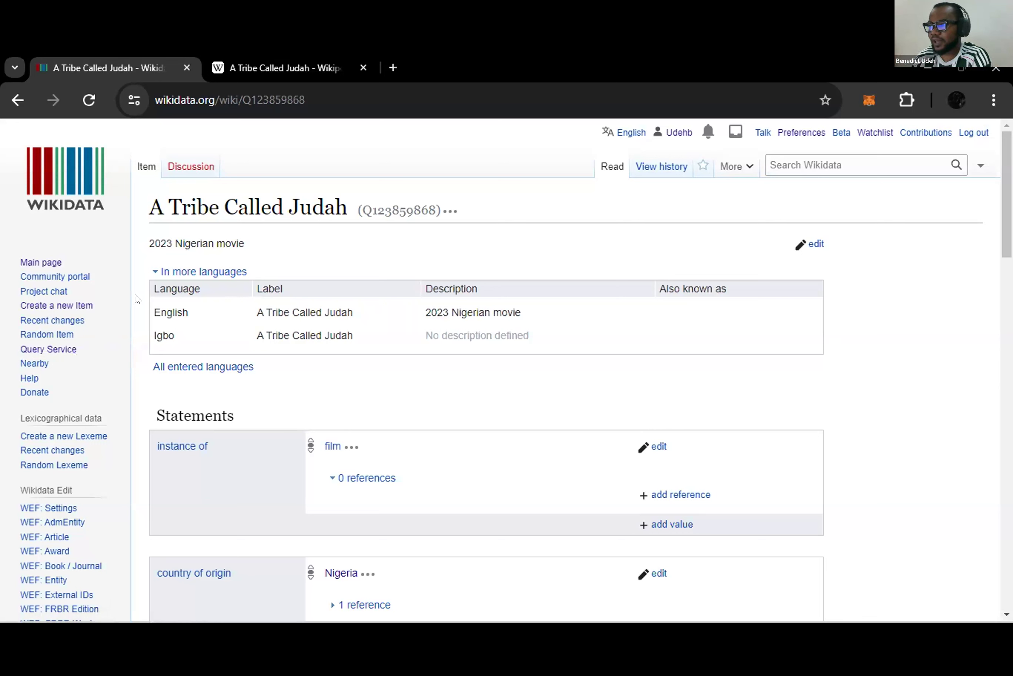
- Compare the title and introduction of the Wikipedia article with the heading of the film's Wikidata item
left_click_drag(362, 205, 258, 209)
left_click(284, 234)
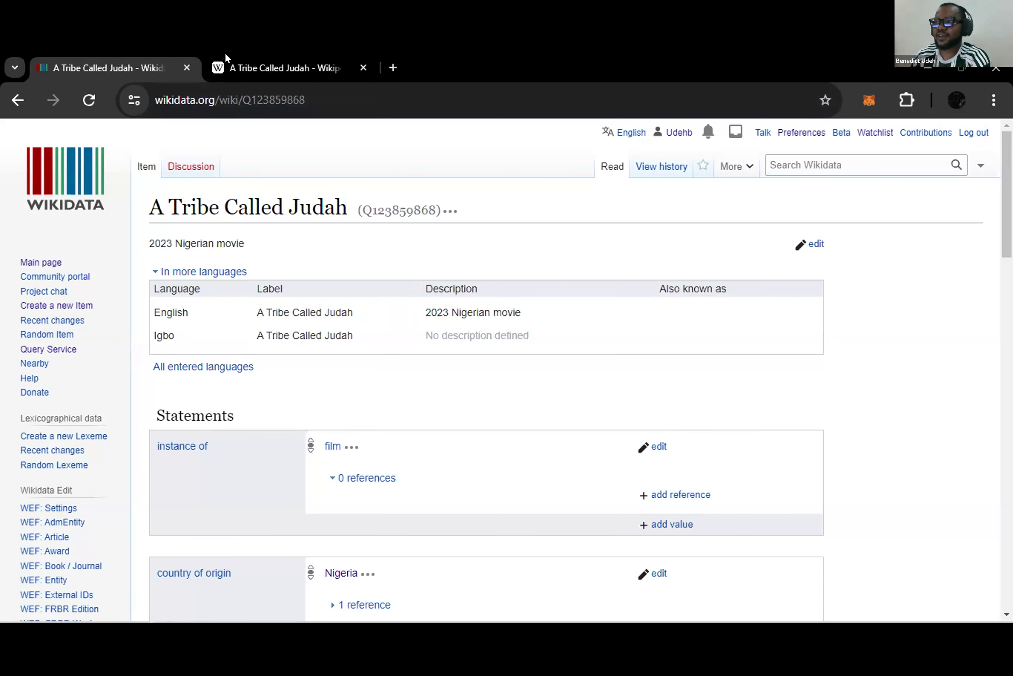
left_click(300, 63)
scroll(355, 397, "up", 1)
scroll(360, 390, "up", 3)
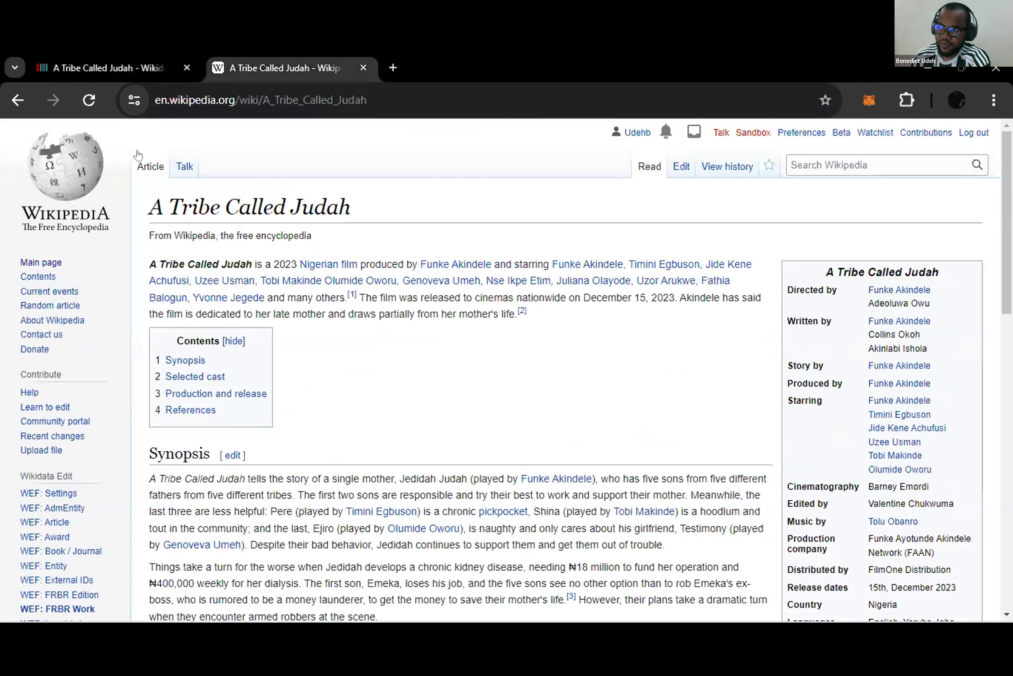
left_click(100, 70)
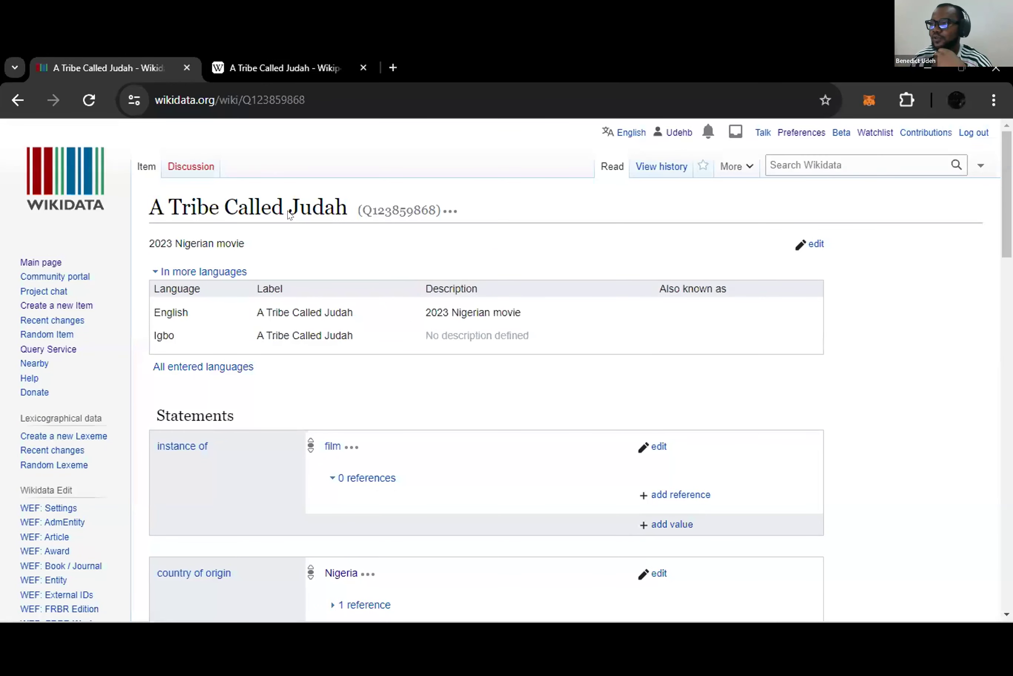
left_click(336, 56)
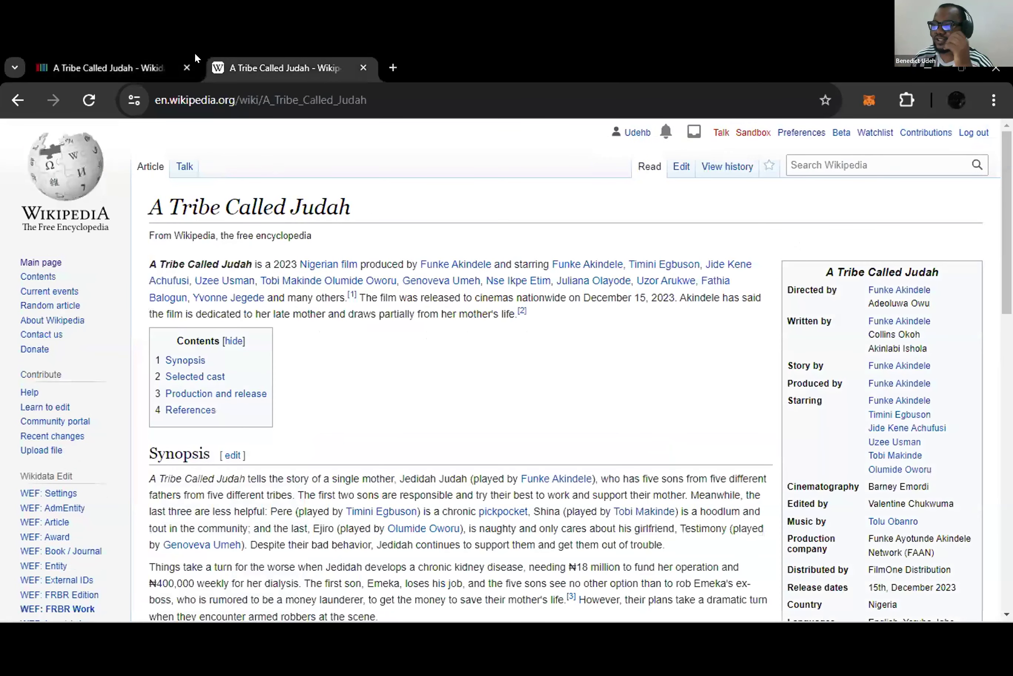
- Return to the film's Wikidata item and highlight its label A Tribe Called Judah and its identifier Q123859868
left_click(133, 53)
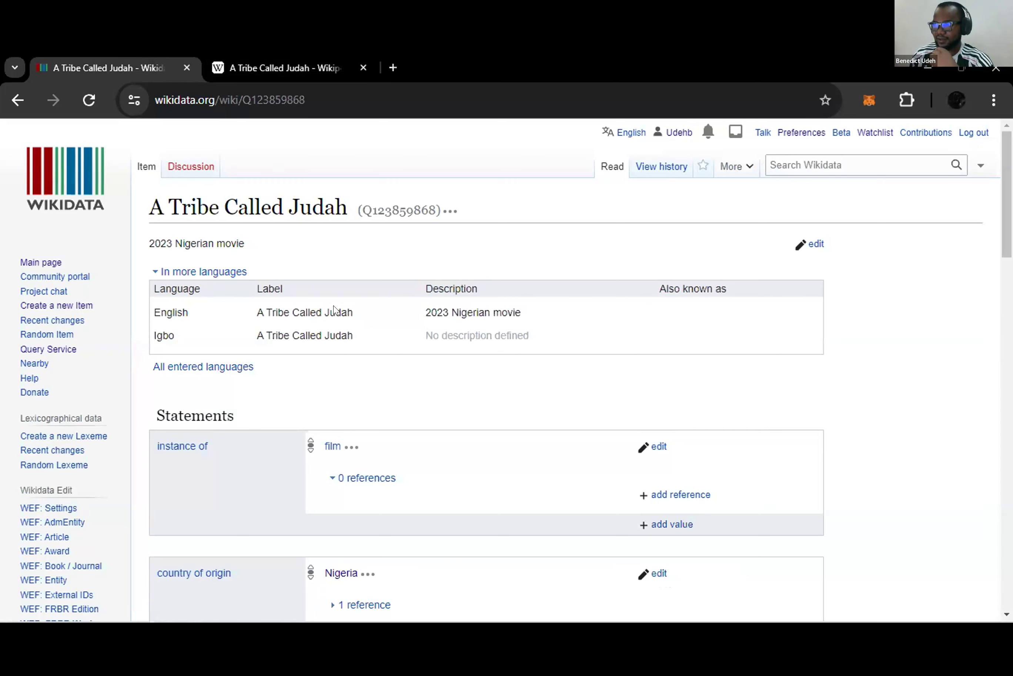
left_click_drag(345, 203, 126, 201)
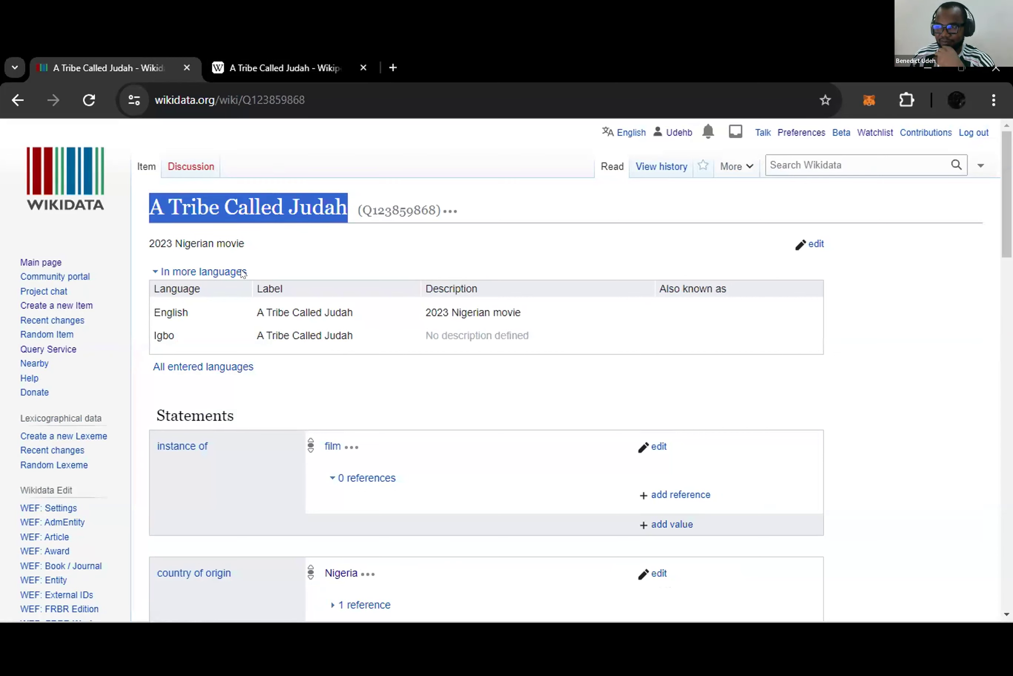
left_click_drag(357, 211, 434, 214)
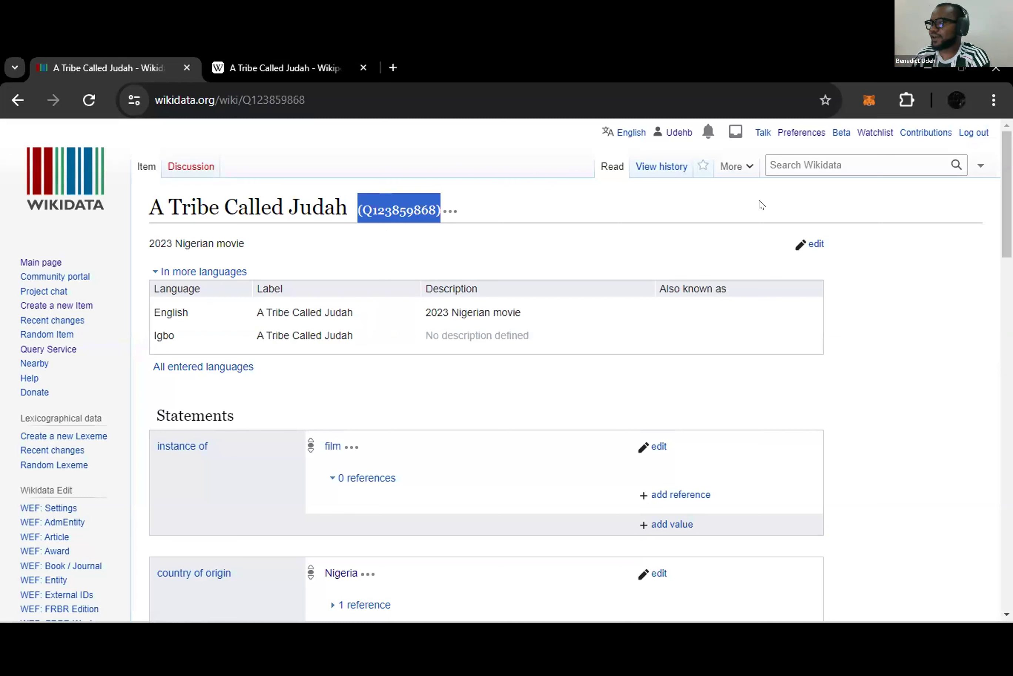
- Search Wikidata for "niger" and examine the names, identifiers and descriptions of the first results
left_click(770, 168)
type("niger")
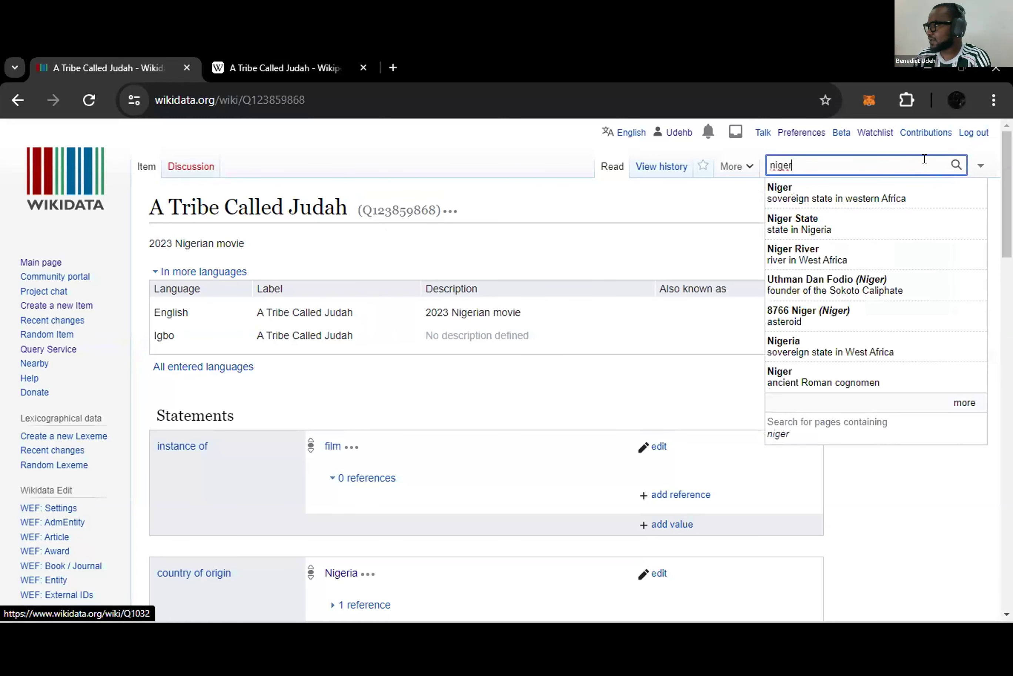
left_click(953, 167)
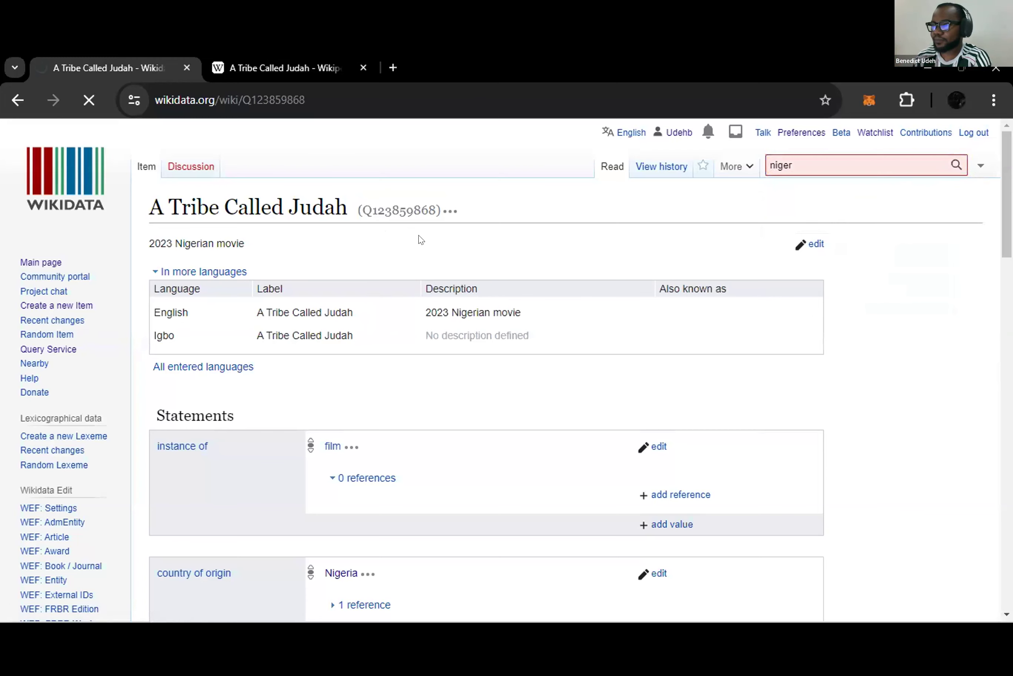
scroll(187, 384, "down", 5)
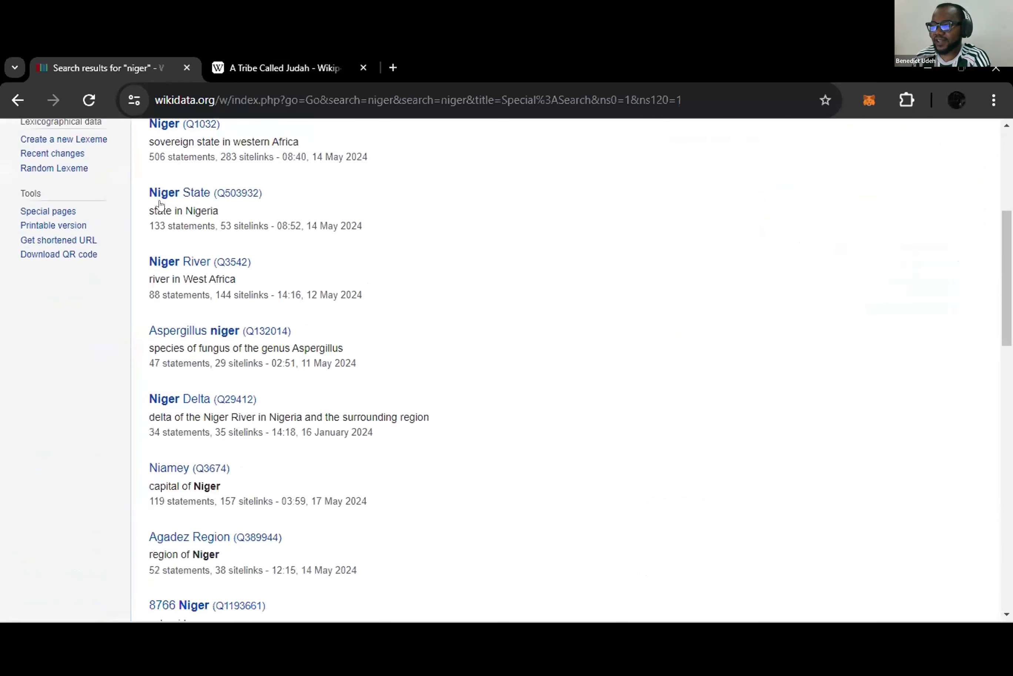
scroll(182, 390, "up", 4)
left_click_drag(144, 339, 209, 334)
left_click(323, 335)
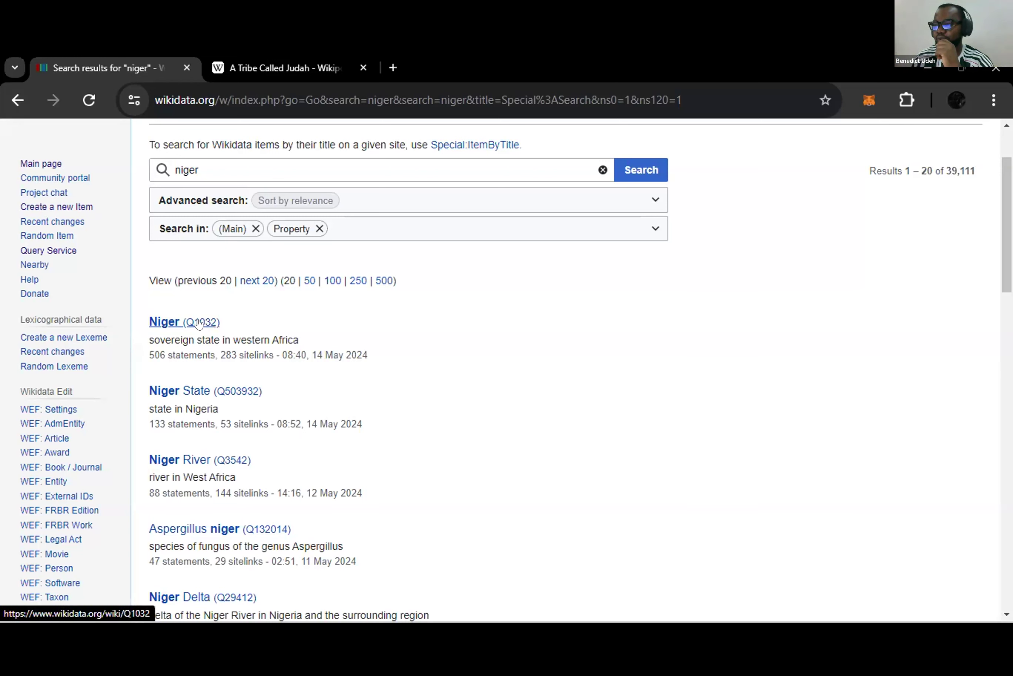
- Highlight the film item's identifier and English description, and compare them with the description of Niger in the search results
left_click(16, 99)
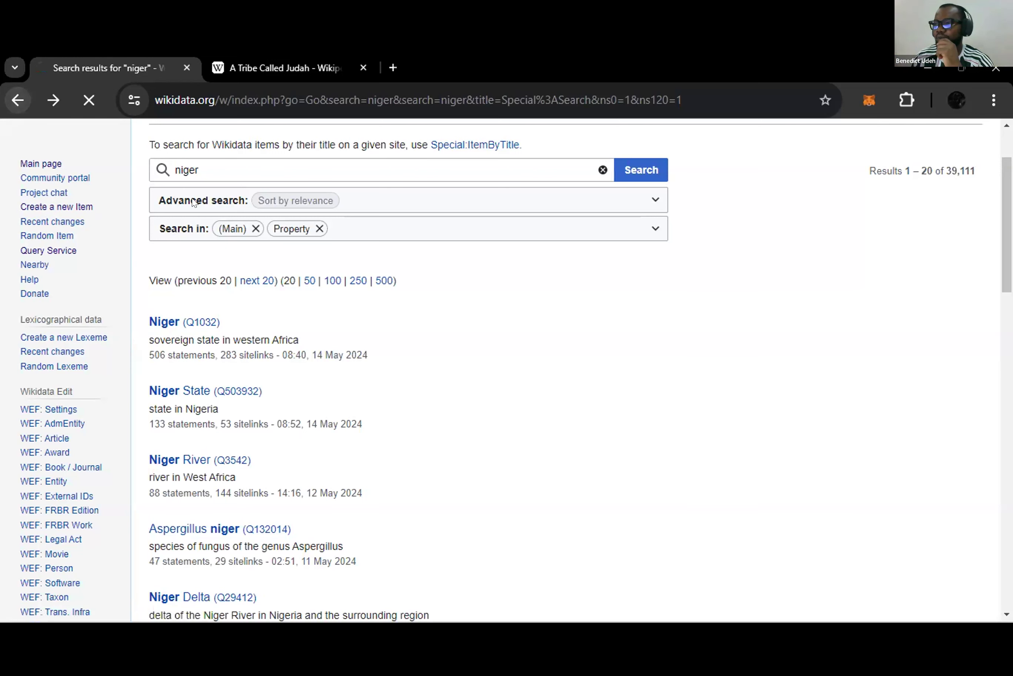
left_click_drag(364, 204, 431, 235)
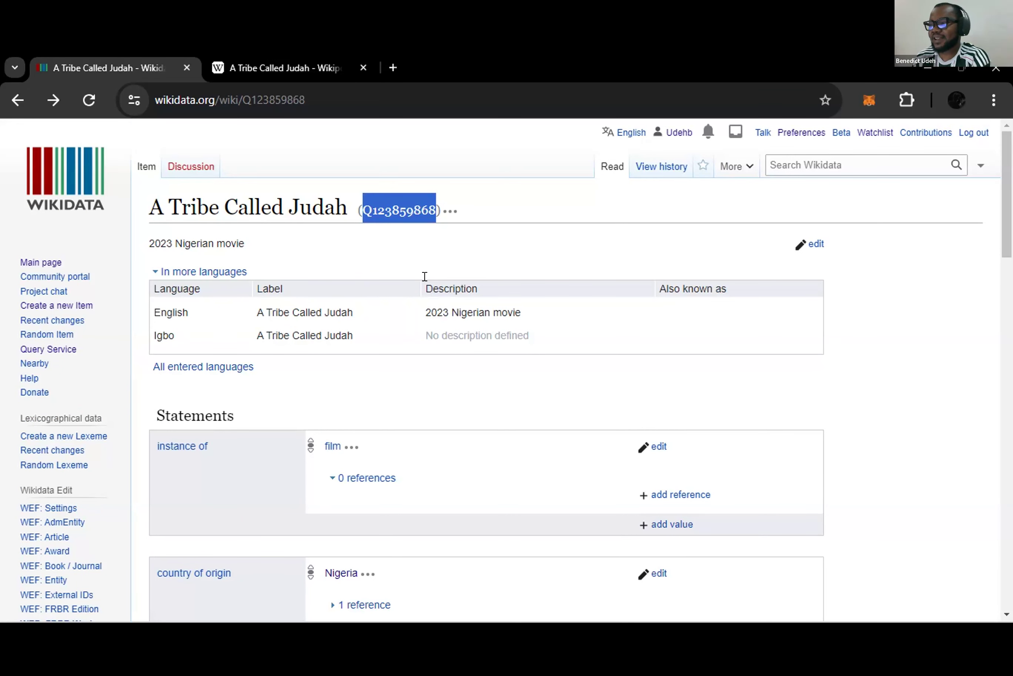
left_click_drag(524, 315, 421, 317)
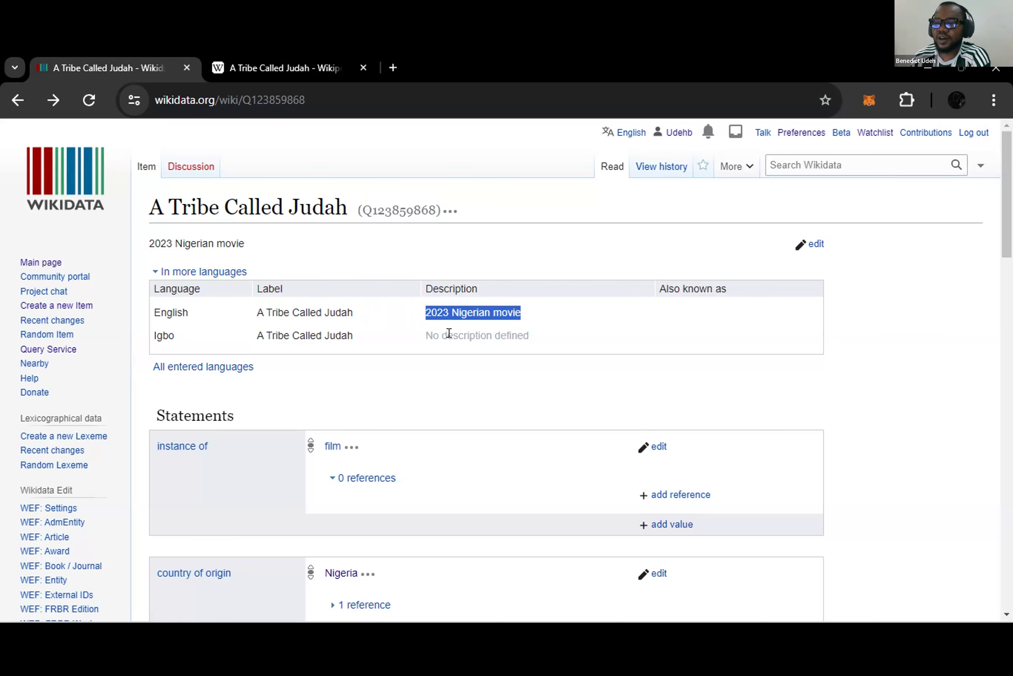
left_click(42, 101)
left_click_drag(312, 345, 140, 331)
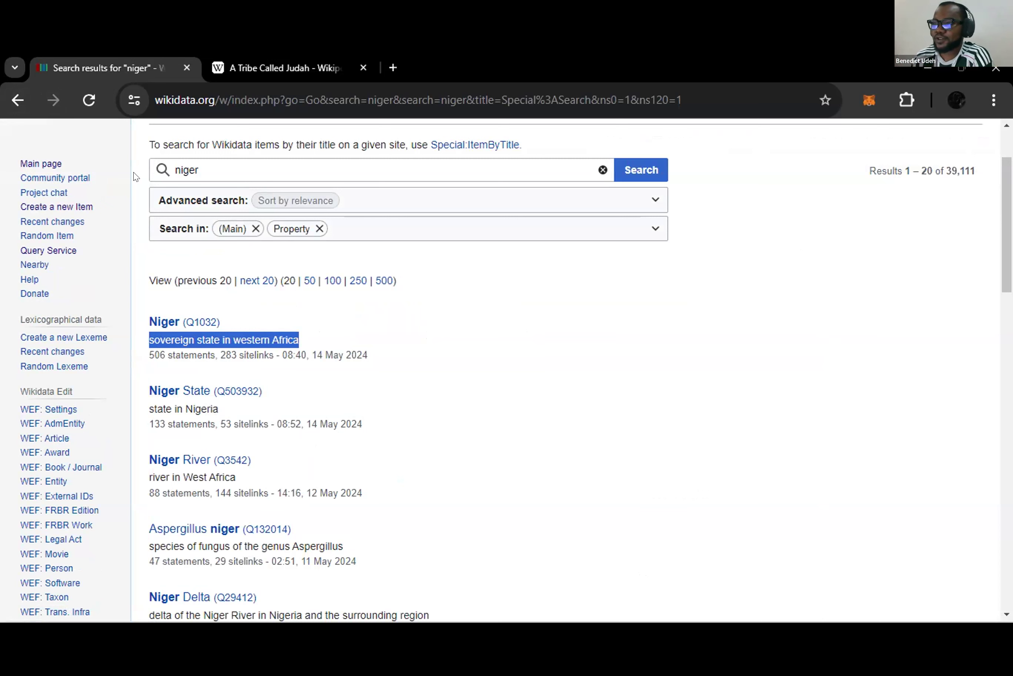
- Return from the search results to the film item and highlight its identifier Q123859868
left_click(17, 100)
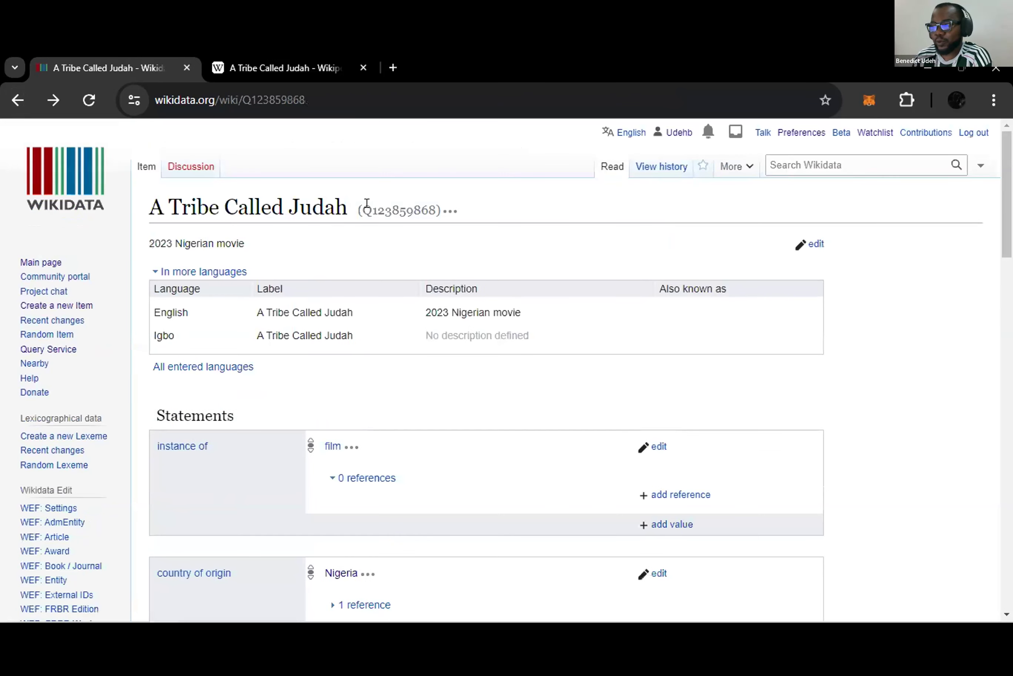
left_click_drag(362, 210, 436, 211)
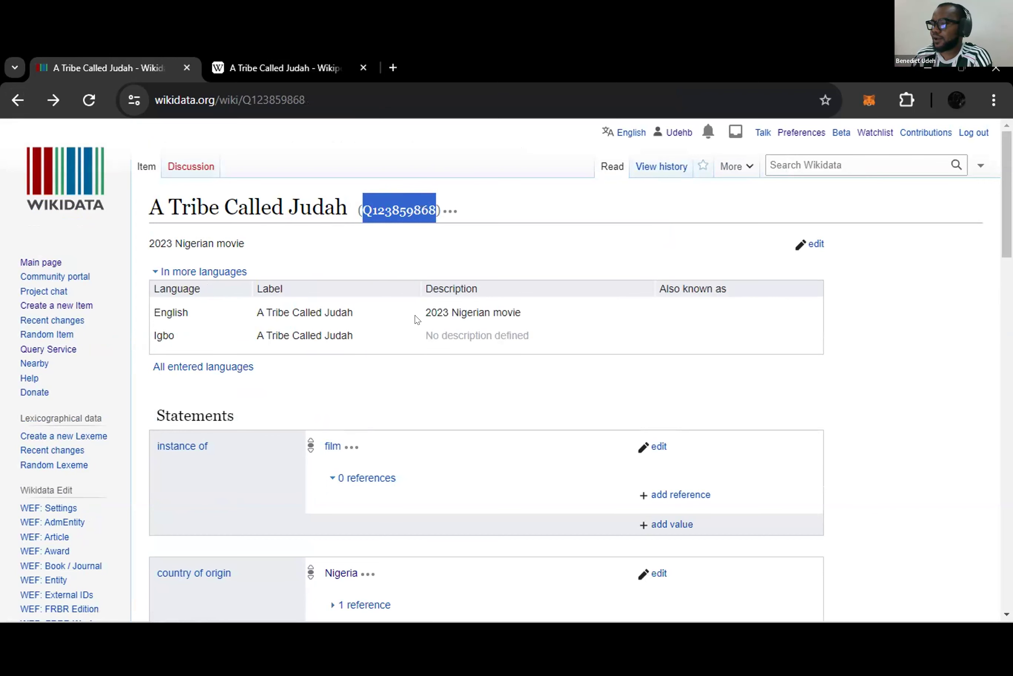
left_click(417, 330)
- Highlight the Statements heading of the film item and view it together with the label and description table
scroll(384, 356, "down", 5)
scroll(374, 358, "up", 3)
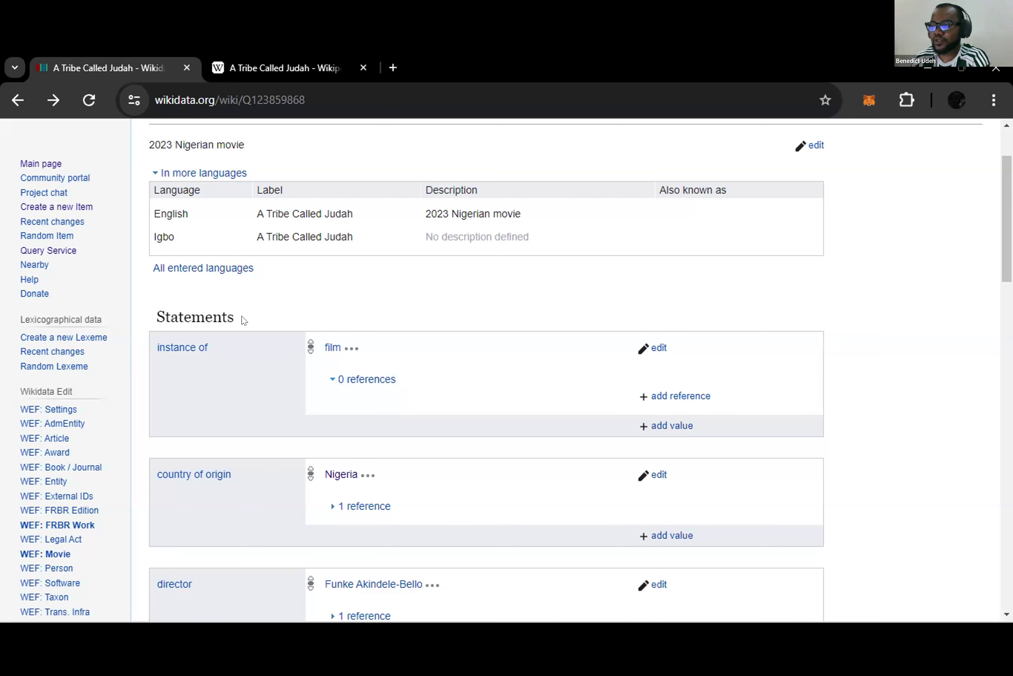
left_click_drag(251, 318, 152, 309)
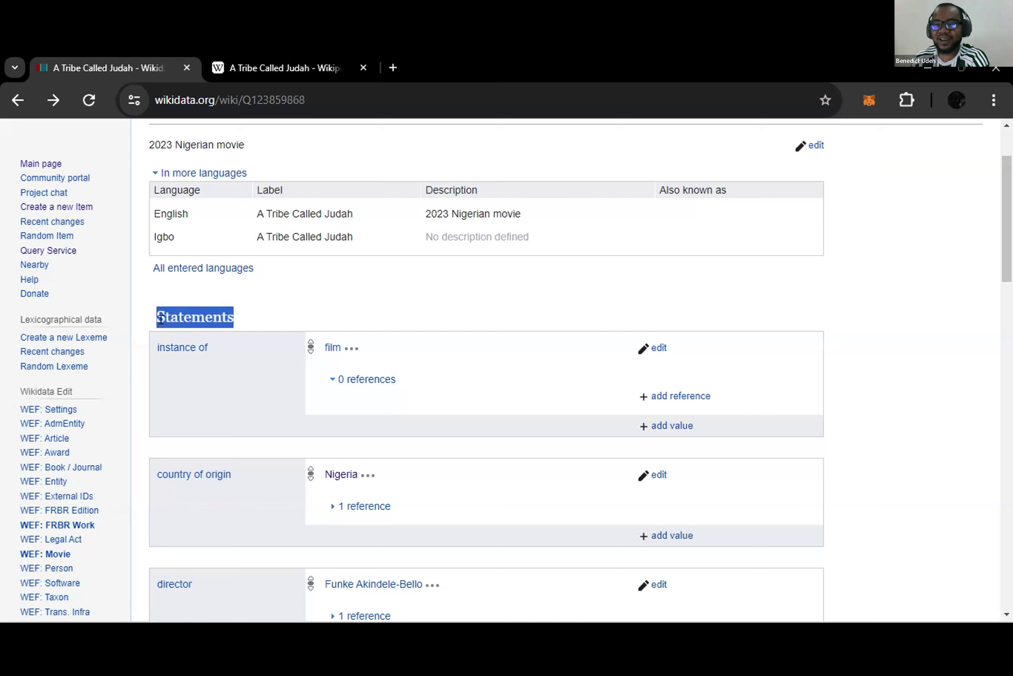
scroll(310, 286, "up", 2)
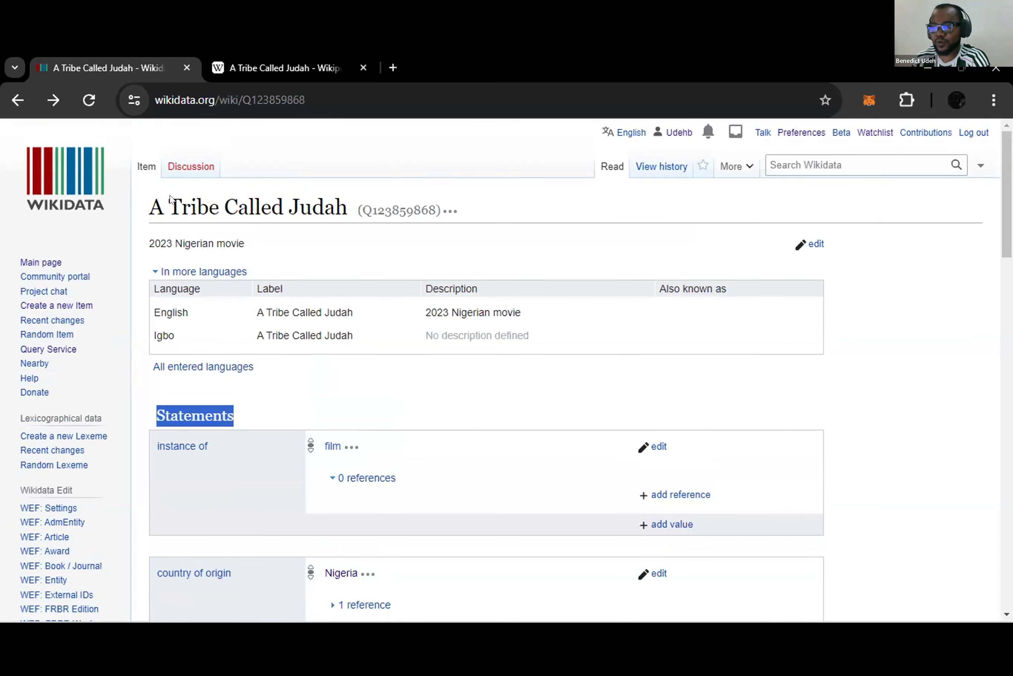
scroll(240, 402, "down", 2)
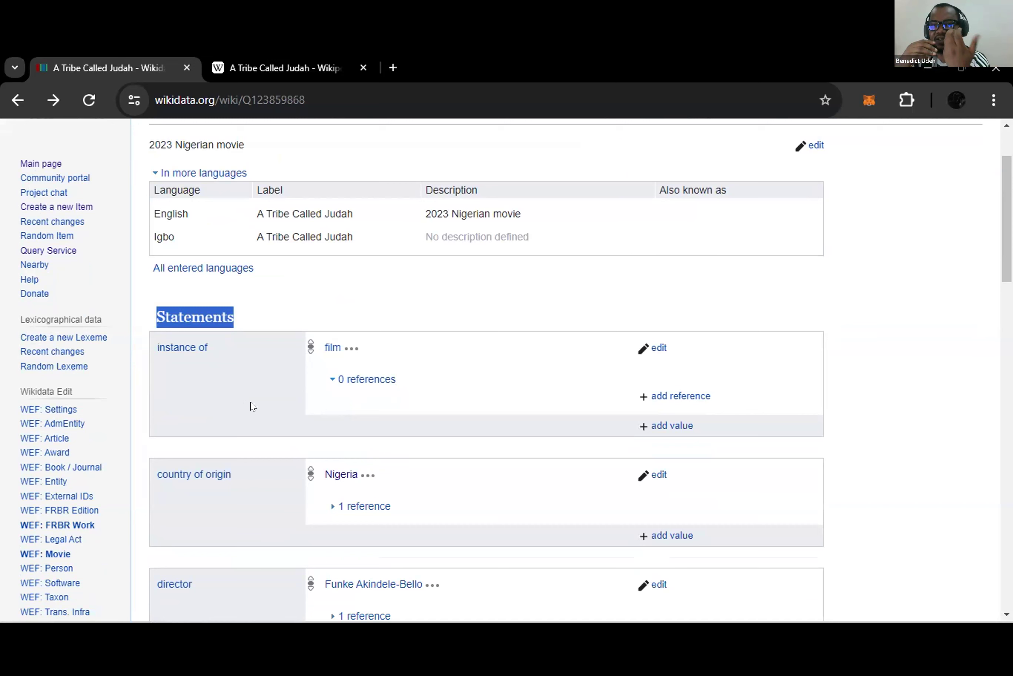
- Highlight the instance of property and examine the country of origin, director and cast member statements
left_click(217, 362)
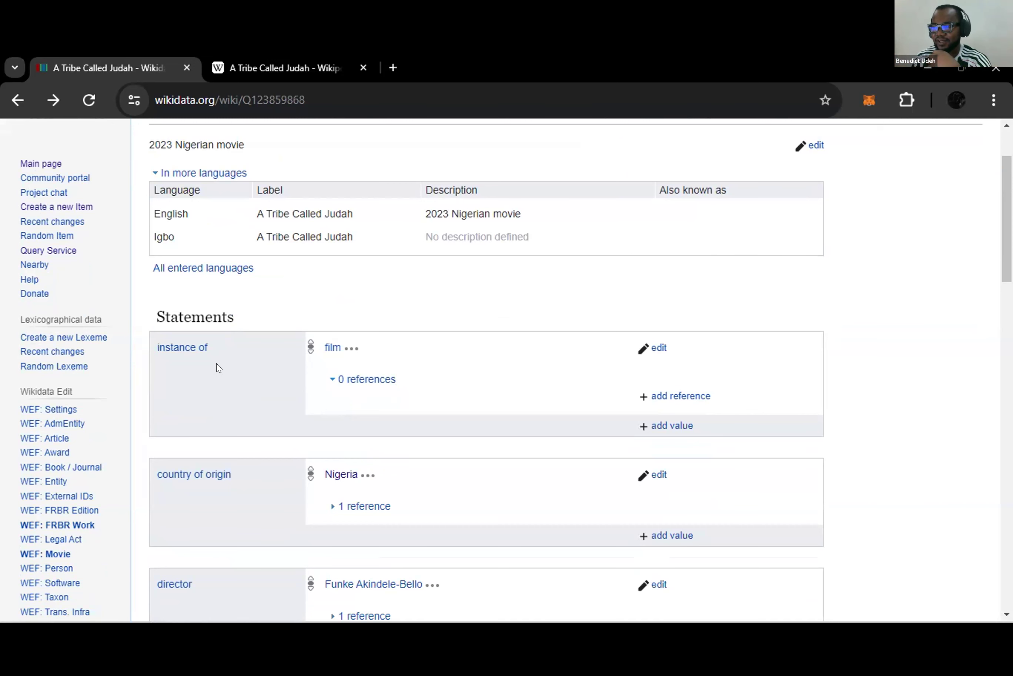
left_click_drag(188, 344, 156, 345)
scroll(243, 451, "down", 4)
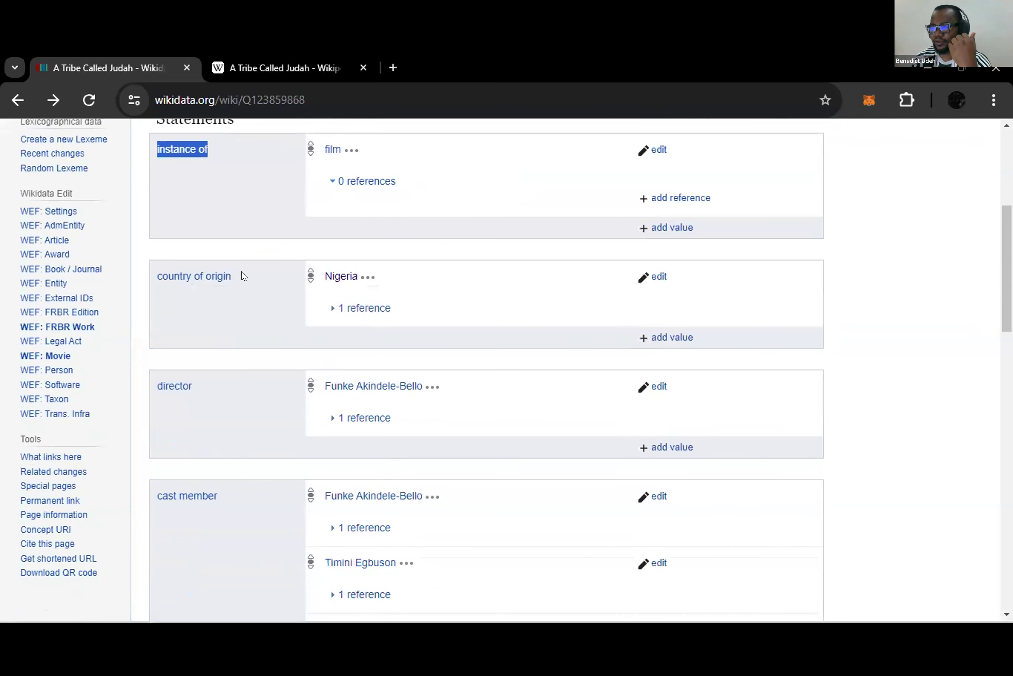
left_click(239, 281)
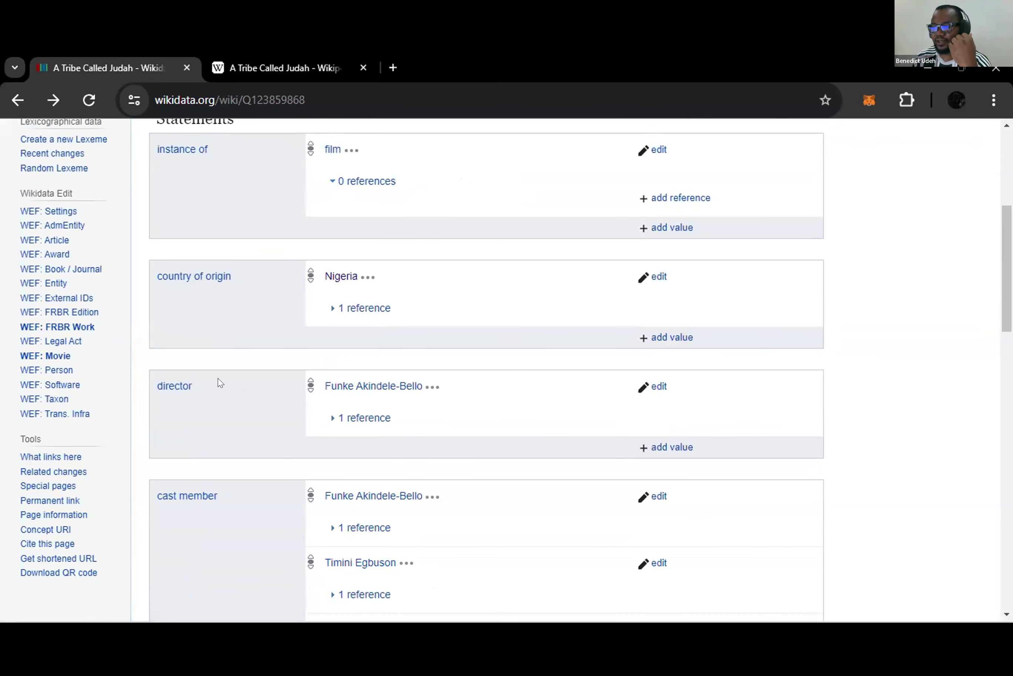
scroll(218, 399, "down", 1)
scroll(217, 400, "down", 4)
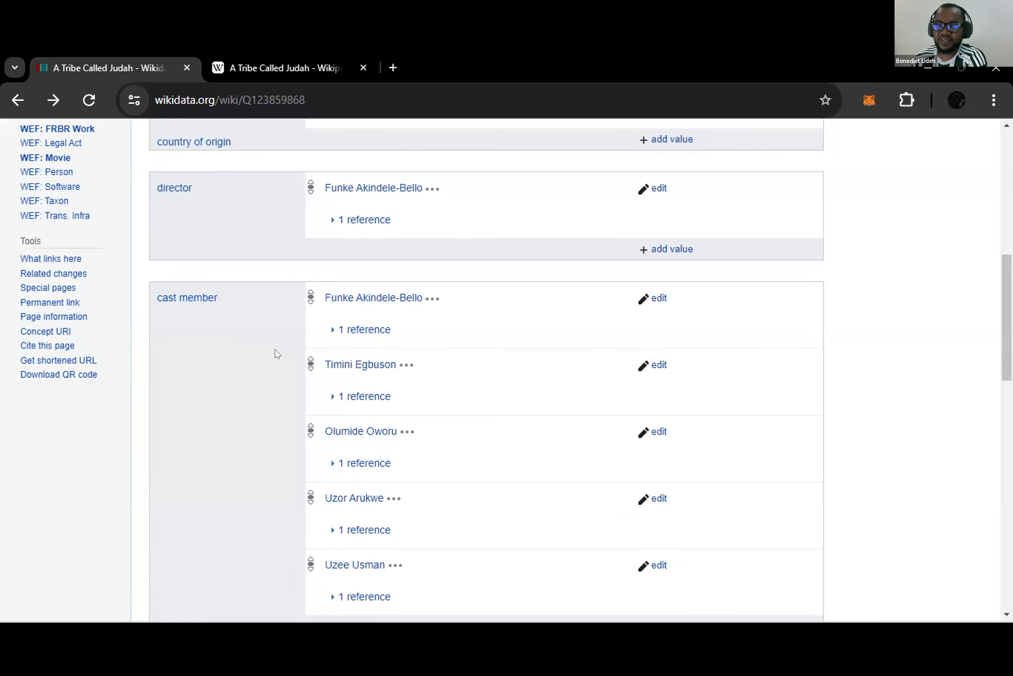
scroll(274, 349, "up", 10)
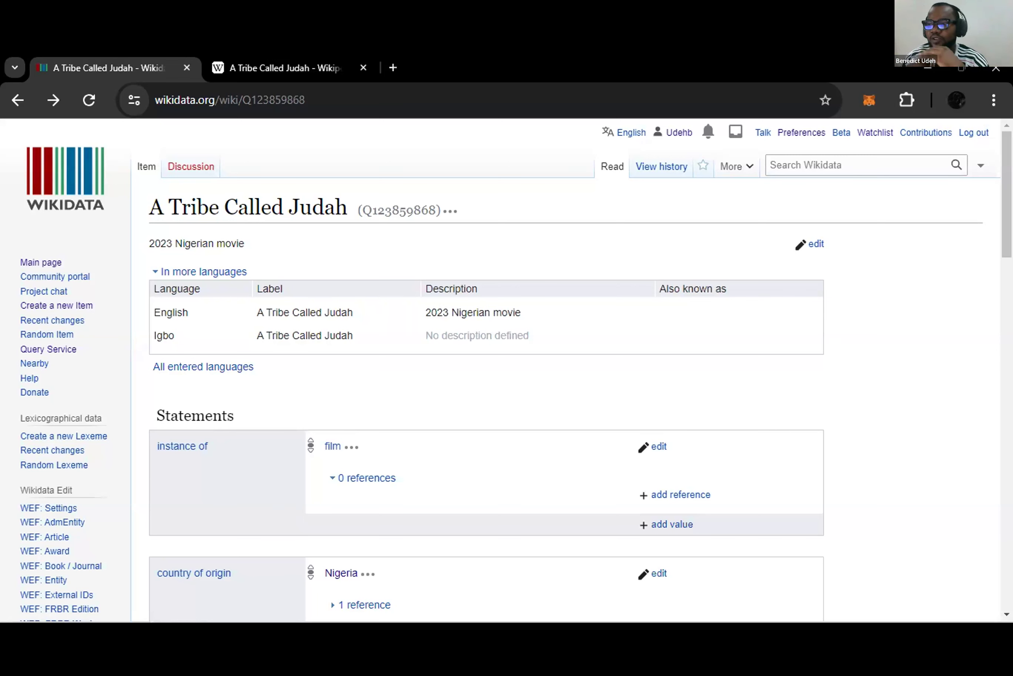
scroll(78, 429, "down", 5)
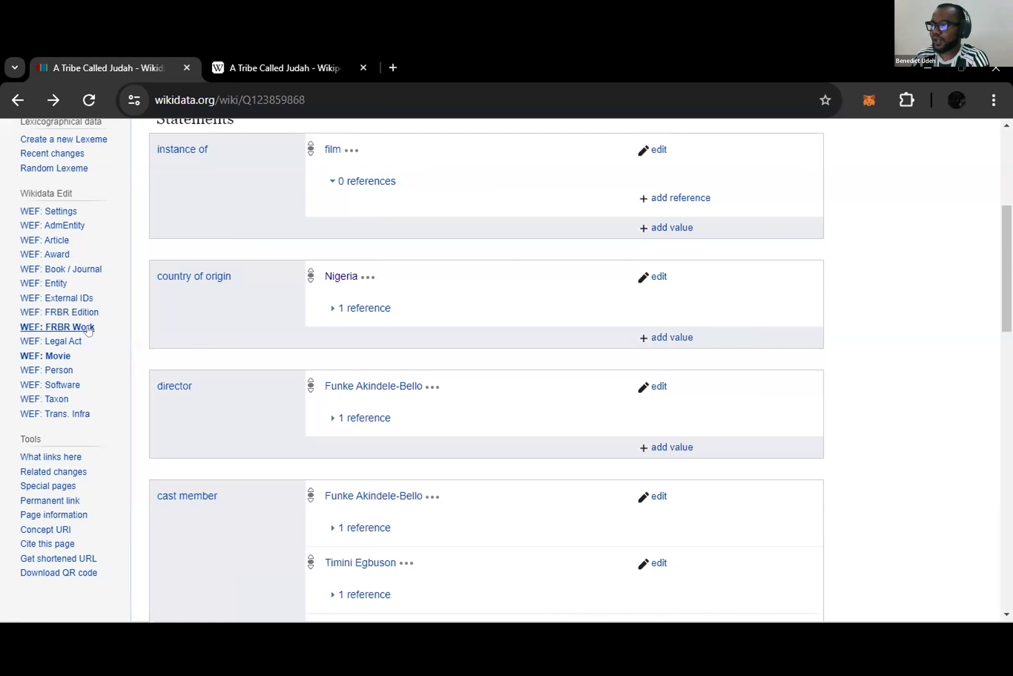
scroll(265, 262, "up", 4)
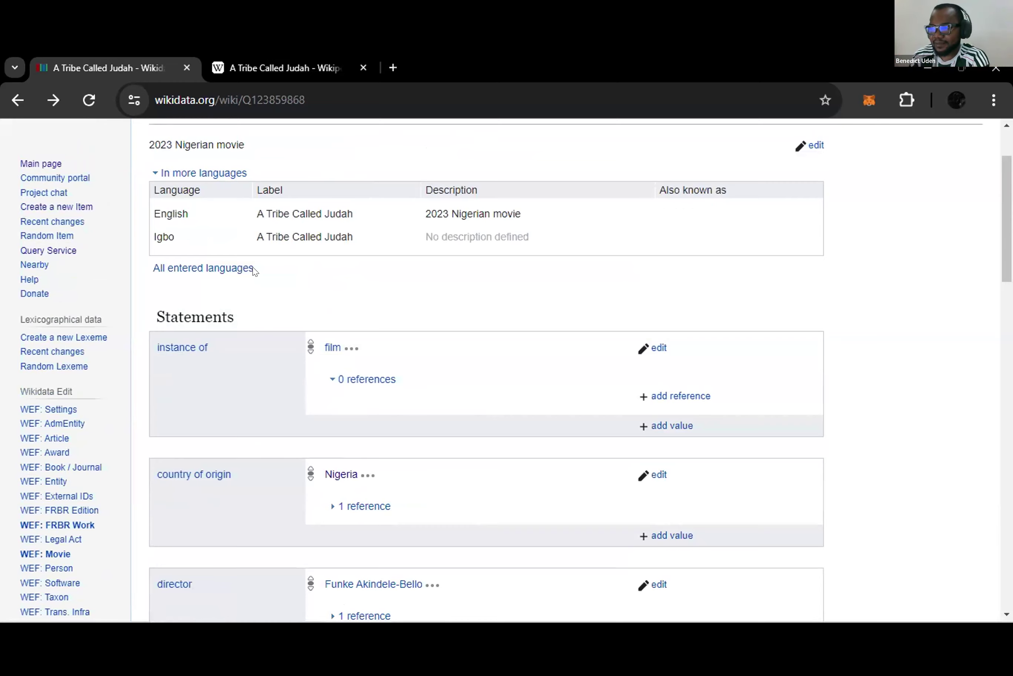
scroll(255, 274, "up", 2)
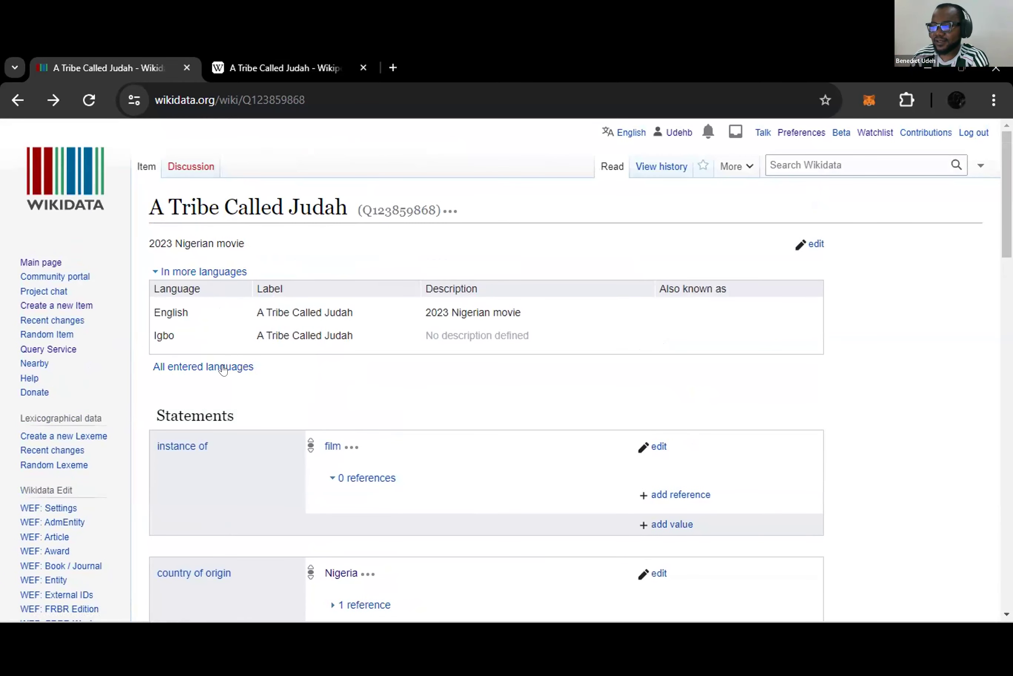
scroll(213, 405, "down", 2)
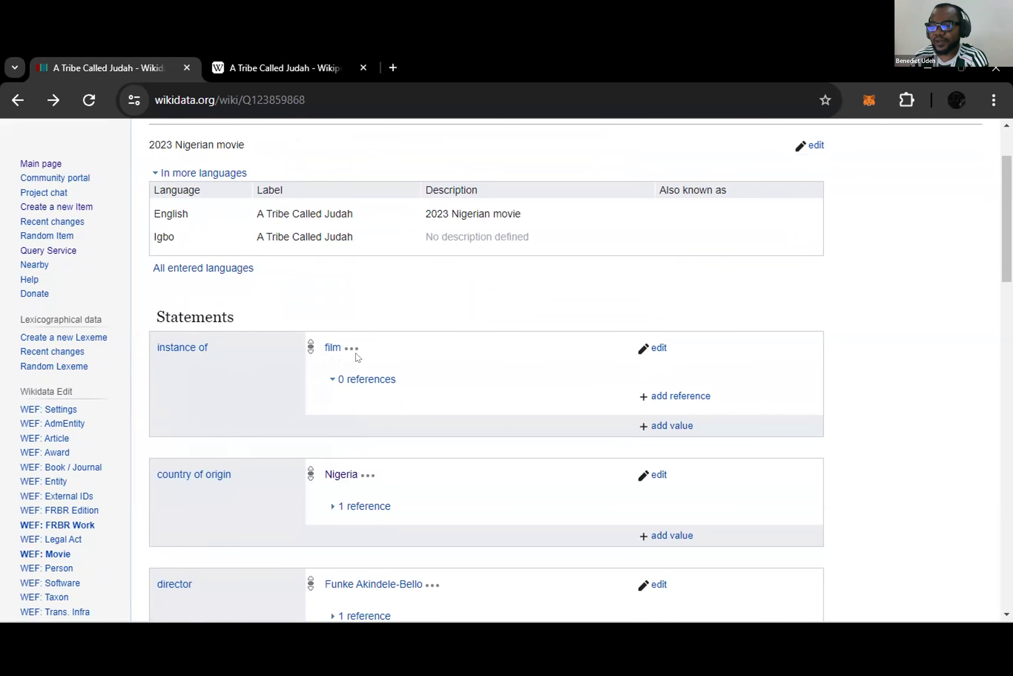
scroll(364, 362, "up", 2)
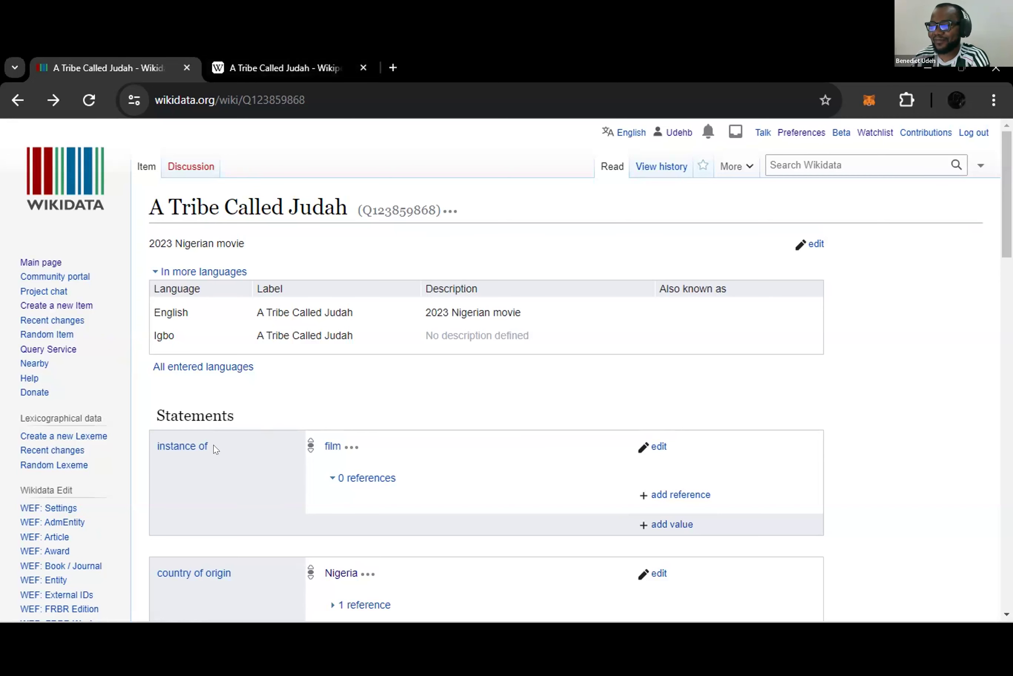
scroll(252, 479, "down", 4)
scroll(251, 480, "up", 4)
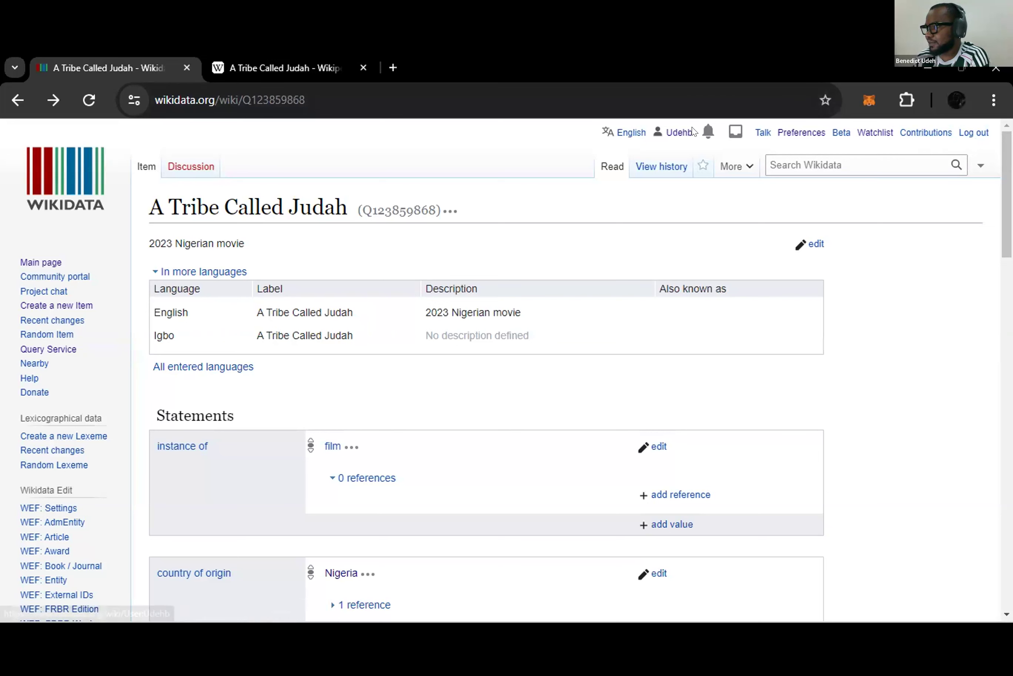
- Highlight the account's username and the row of account links up to Log out, and clear the highlight
double_click(678, 133)
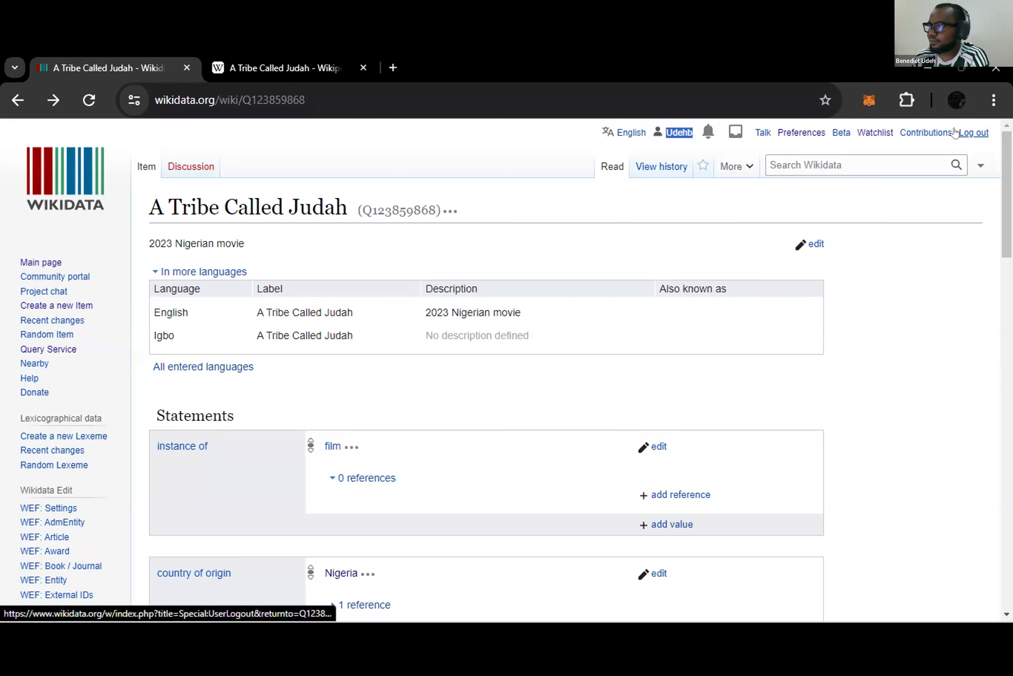
triple_click(966, 133)
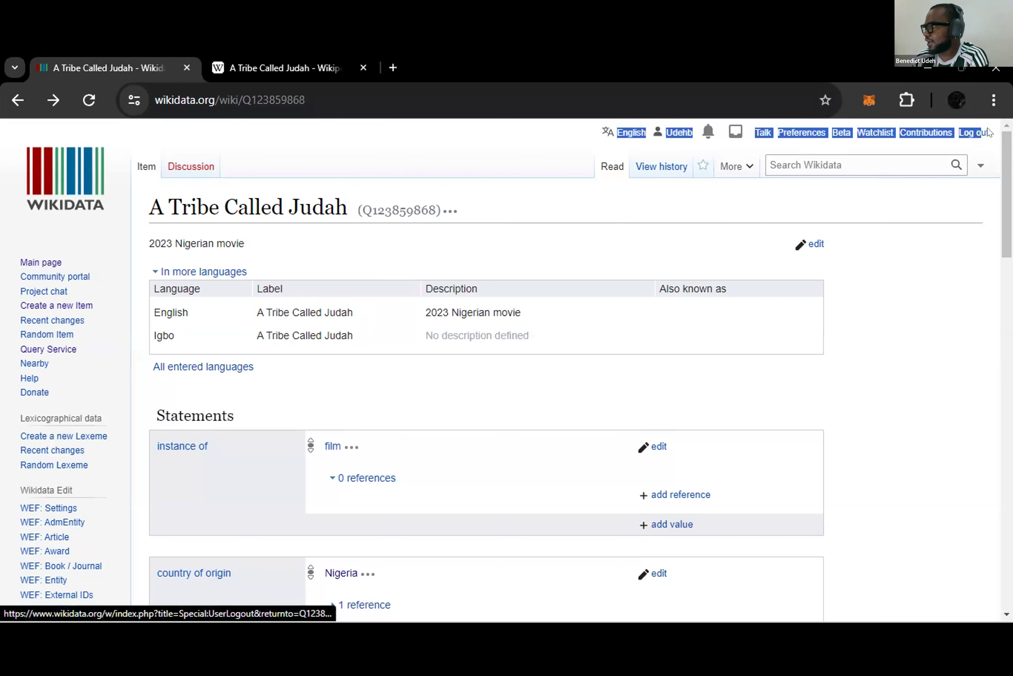
left_click(988, 138)
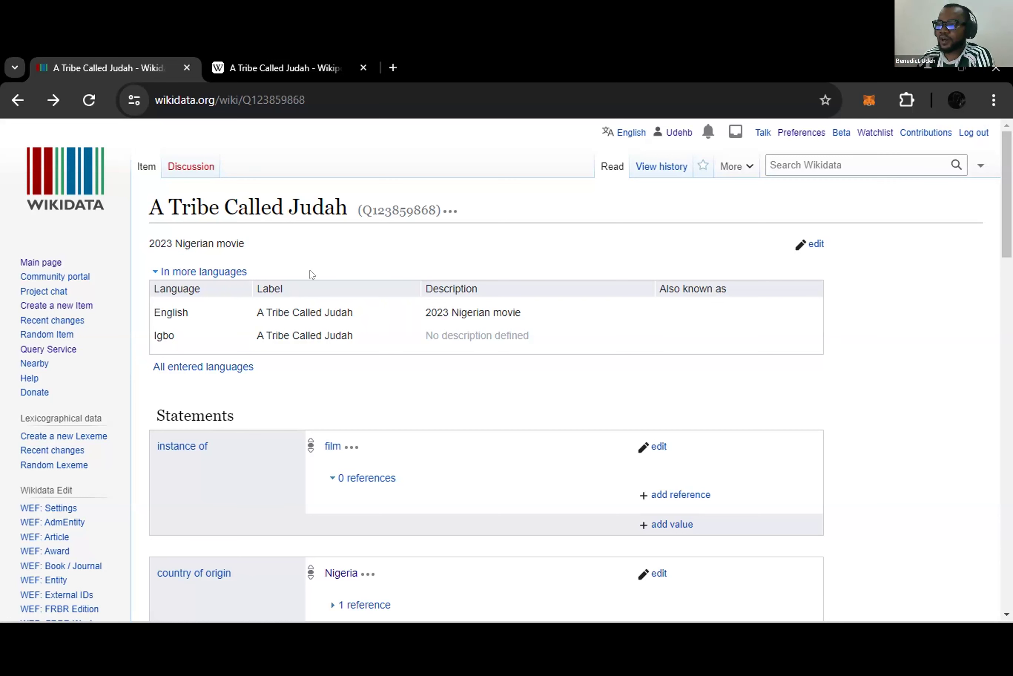
- Open the Wikidata main page in a new browser tab and bring it to the front
scroll(306, 312, "down", 3)
scroll(306, 313, "up", 1)
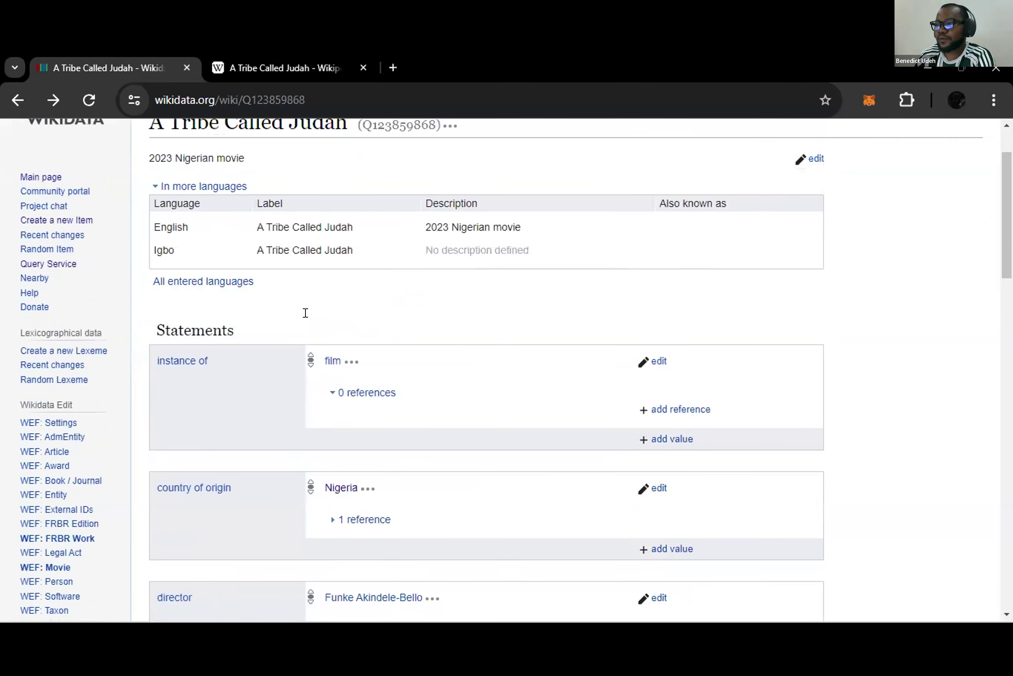
scroll(306, 313, "up", 2)
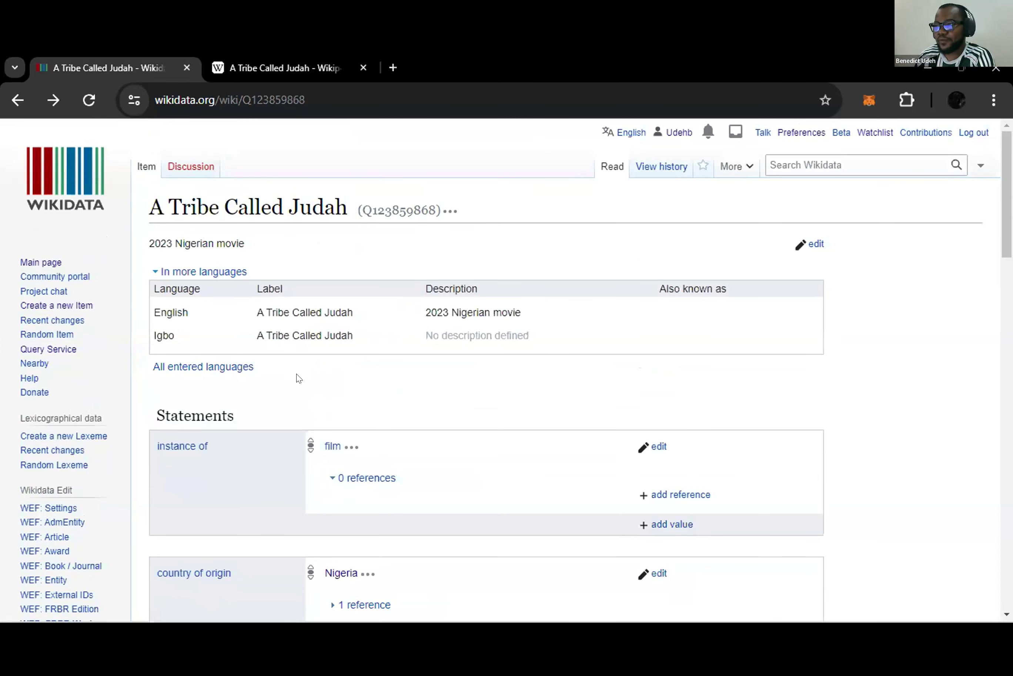
middle_click(55, 178)
left_click(263, 66)
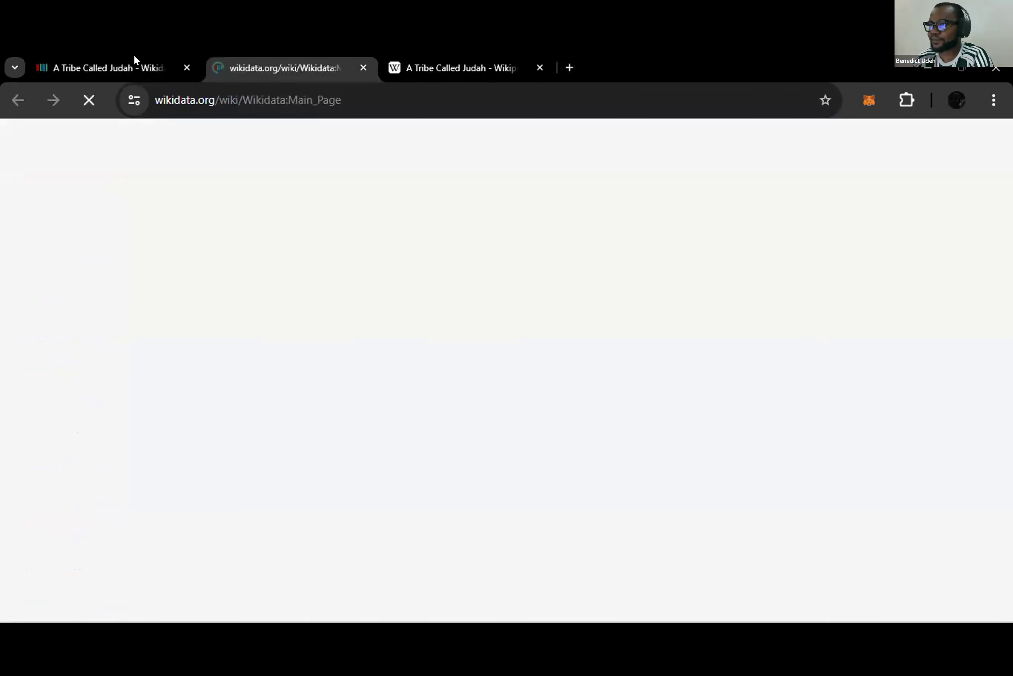
left_click(133, 59)
left_click(261, 57)
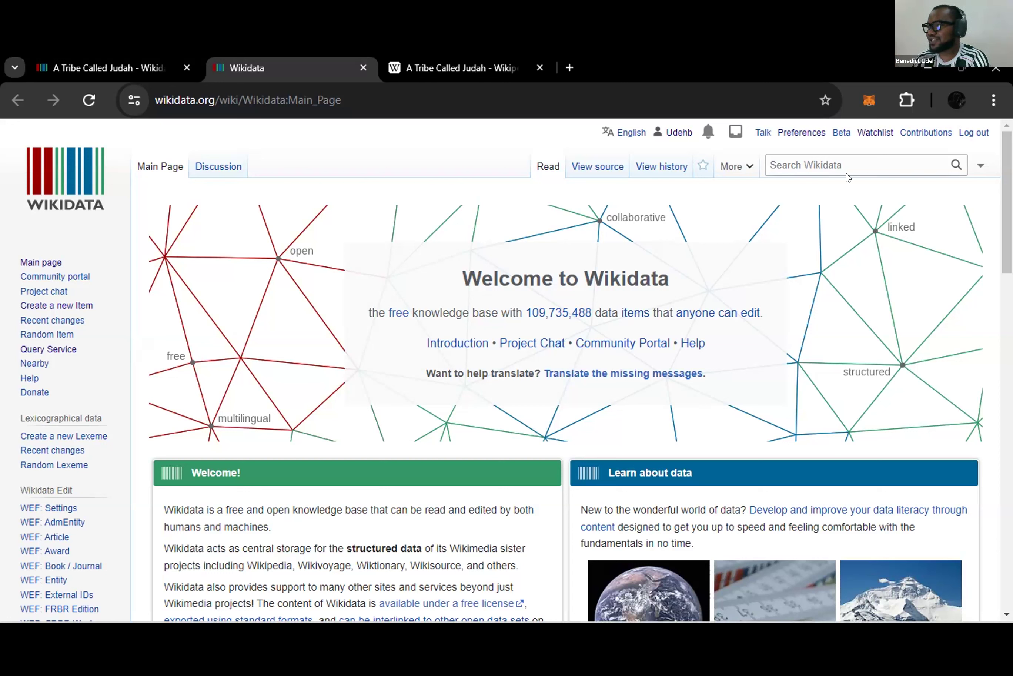
- Enter "a tribe" as the Wikidata search term on the main page to bring up matching suggestions
left_click(836, 157)
left_click(535, 269)
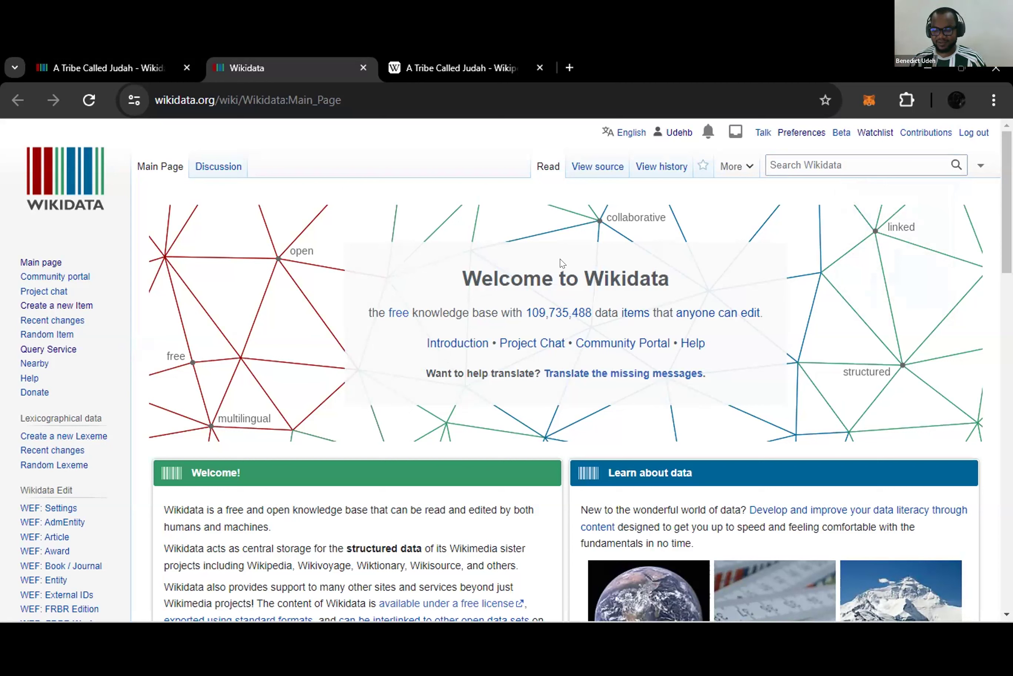
left_click(794, 165)
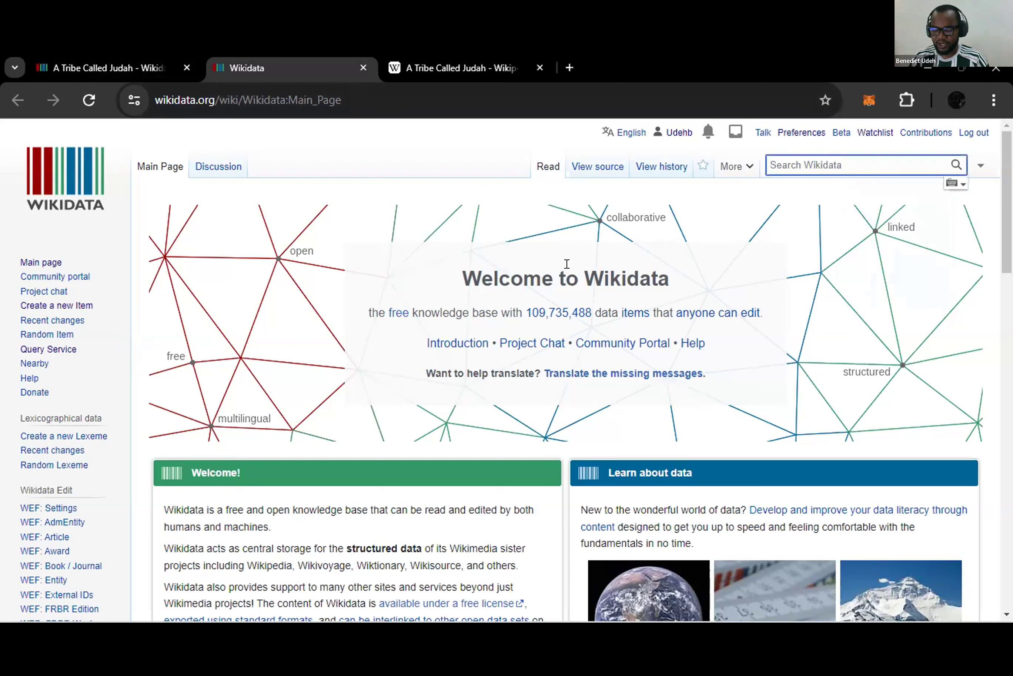
type("tr")
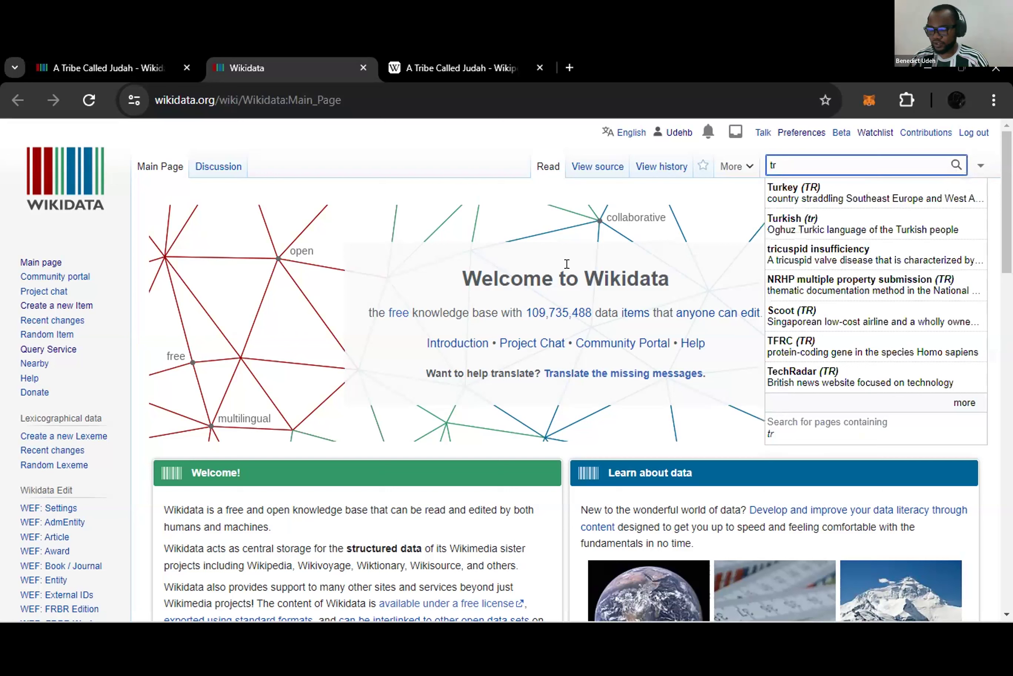
key("BackSpace")
key("BackSpace")
type("a tri")
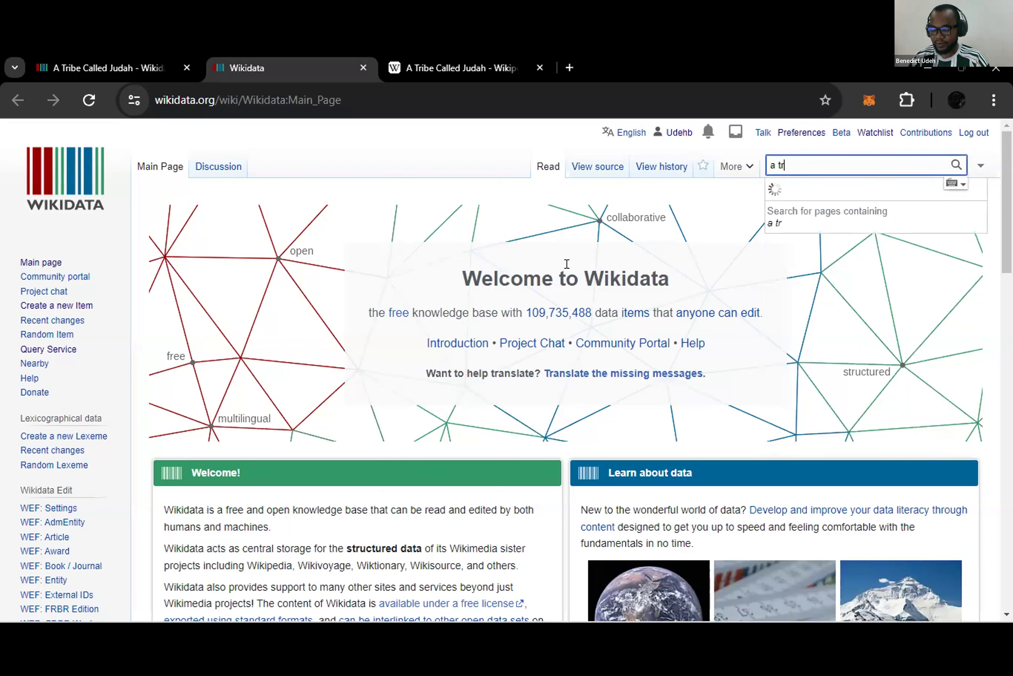
type("c")
key("BackSpace")
type("be")
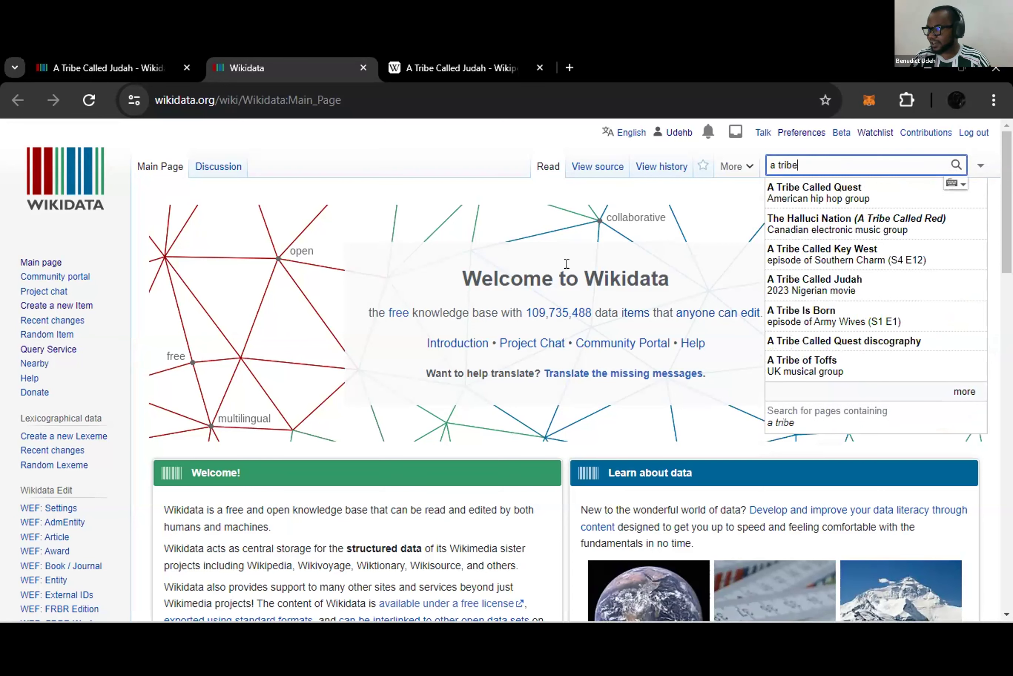
- Pick up the suggested title wording and change the search term to "A Tribe Called judah"
key("Down")
key("BackSpace")
key("BackSpace")
key("BackSpace")
key("BackSpace")
key("BackSpace")
type("judah")
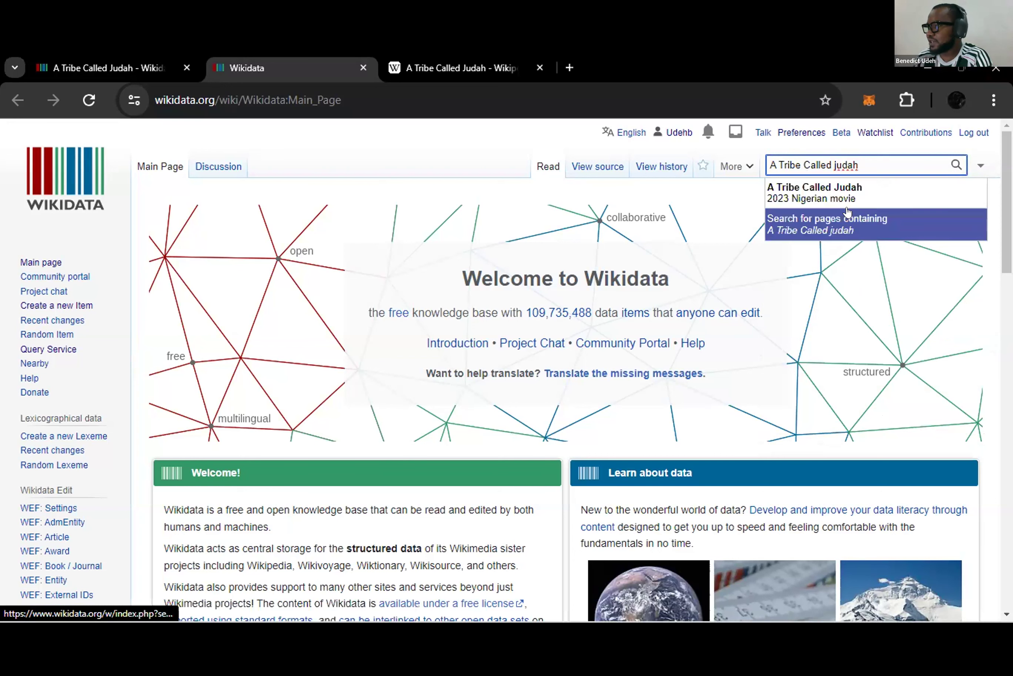
- Run the search, highlight the query on the results page, and open the A Tribe Called Judah item
left_click(946, 165)
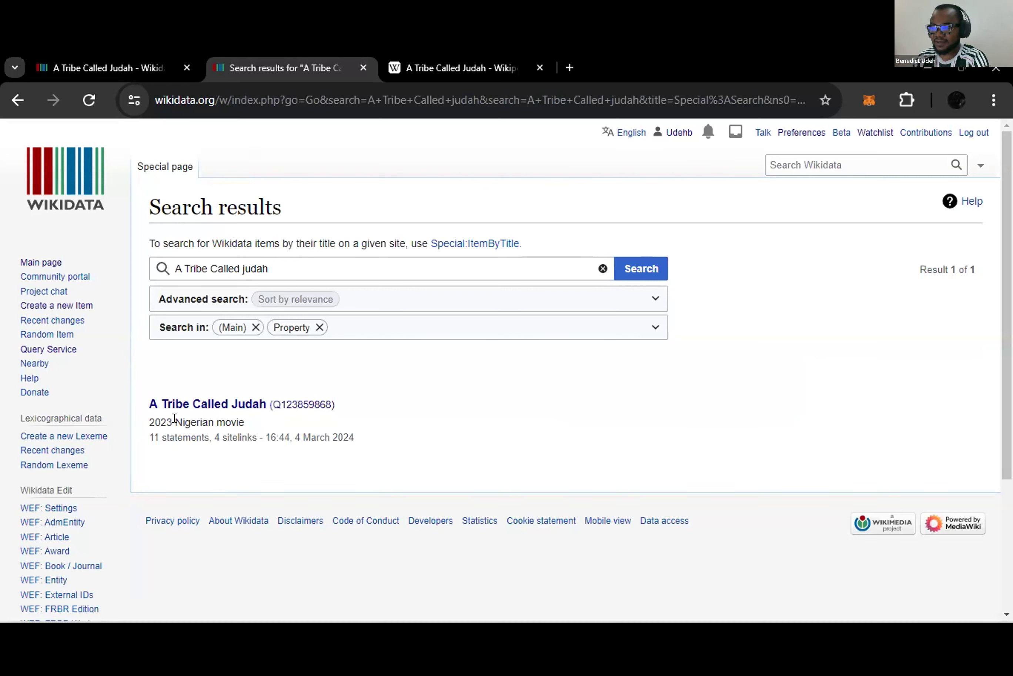
left_click_drag(268, 267, 164, 267)
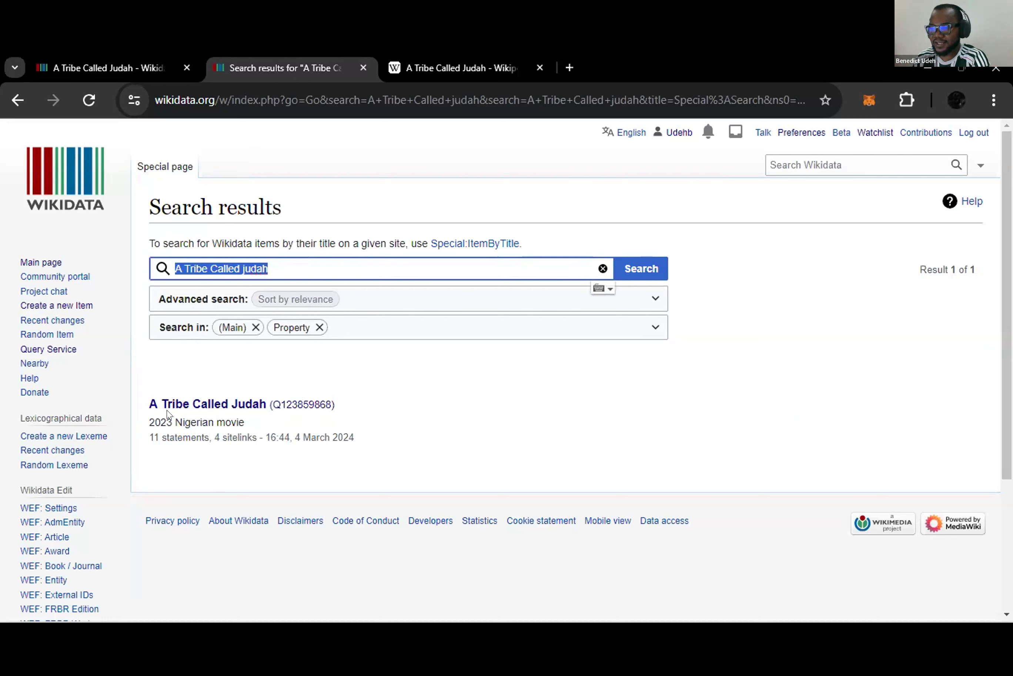
left_click(187, 402)
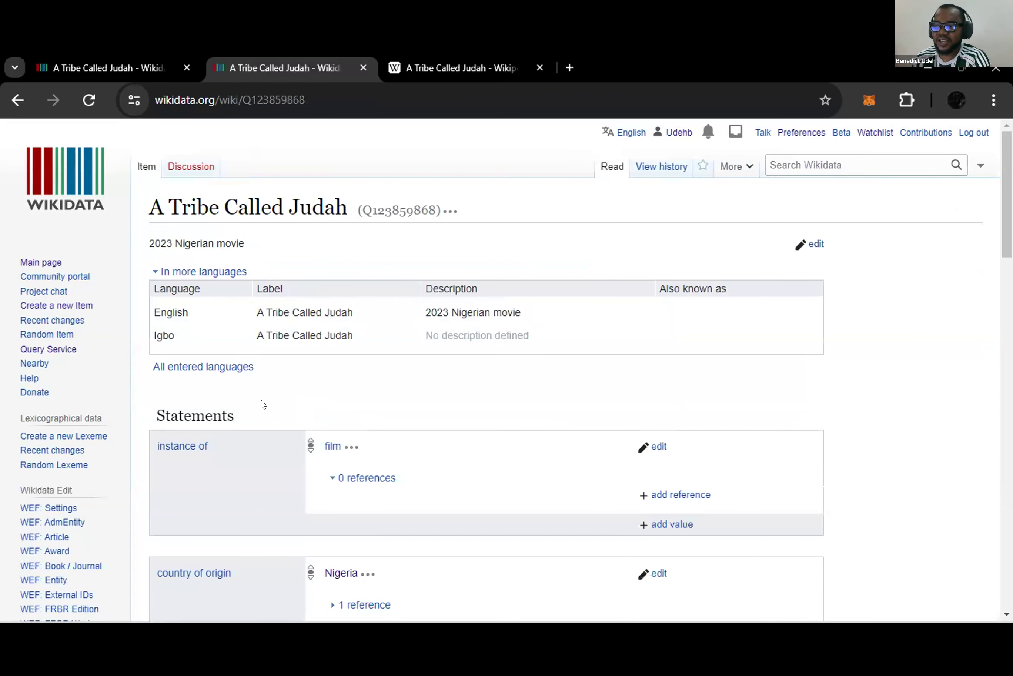
- Examine the film item's statements and identifiers, from instance of and country of origin to cast member and IMDb ID
scroll(266, 397, "down", 10)
scroll(265, 397, "down", 6)
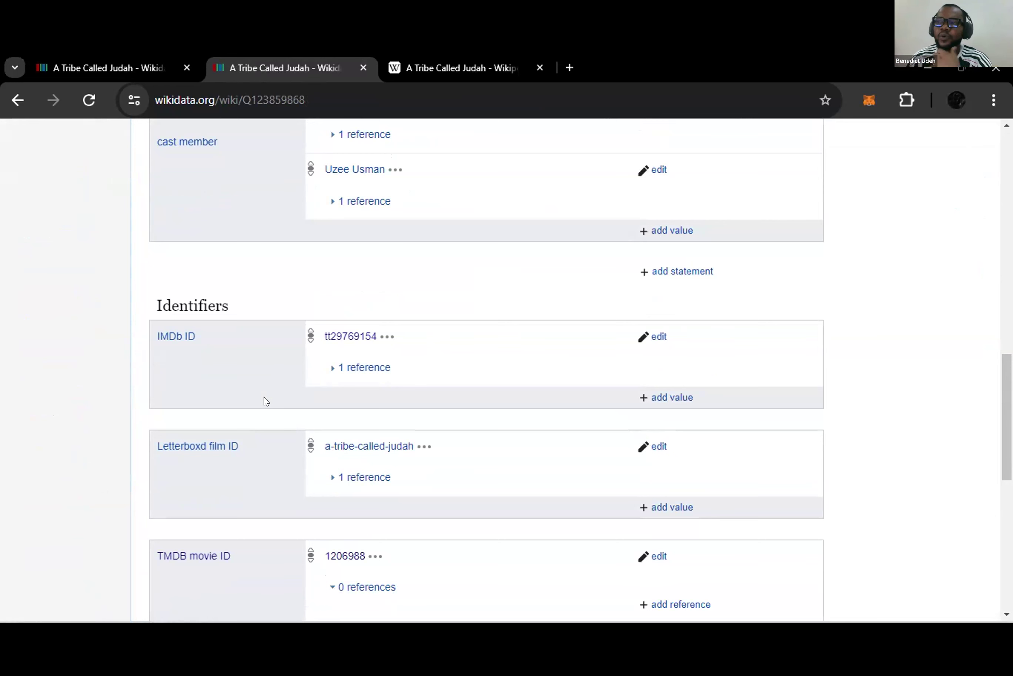
scroll(357, 249, "up", 7)
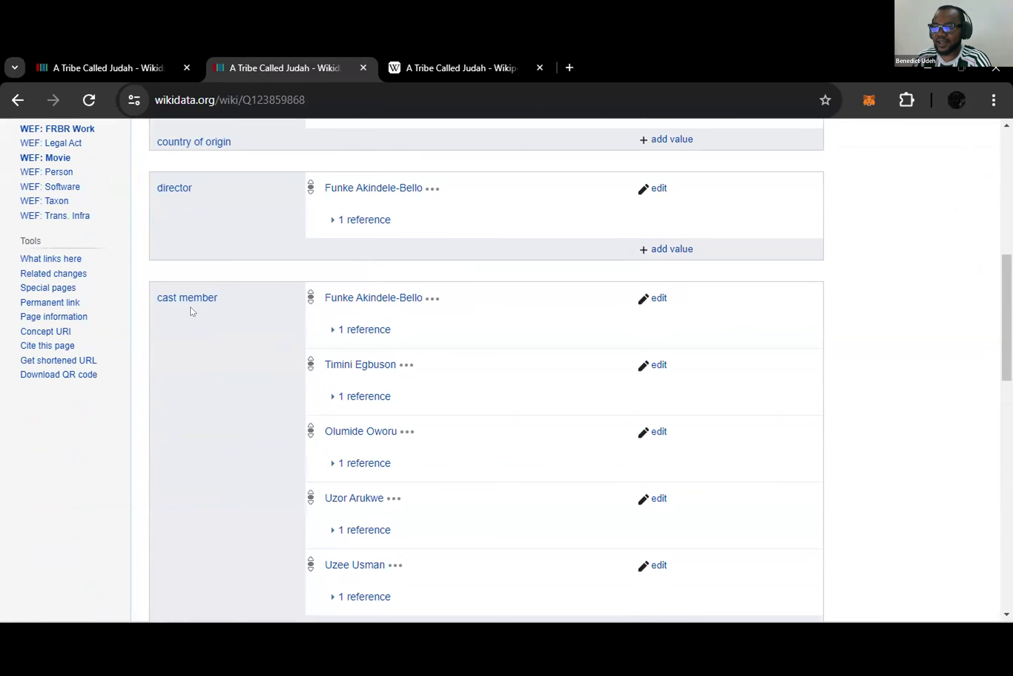
scroll(196, 305, "up", 2)
scroll(219, 237, "up", 5)
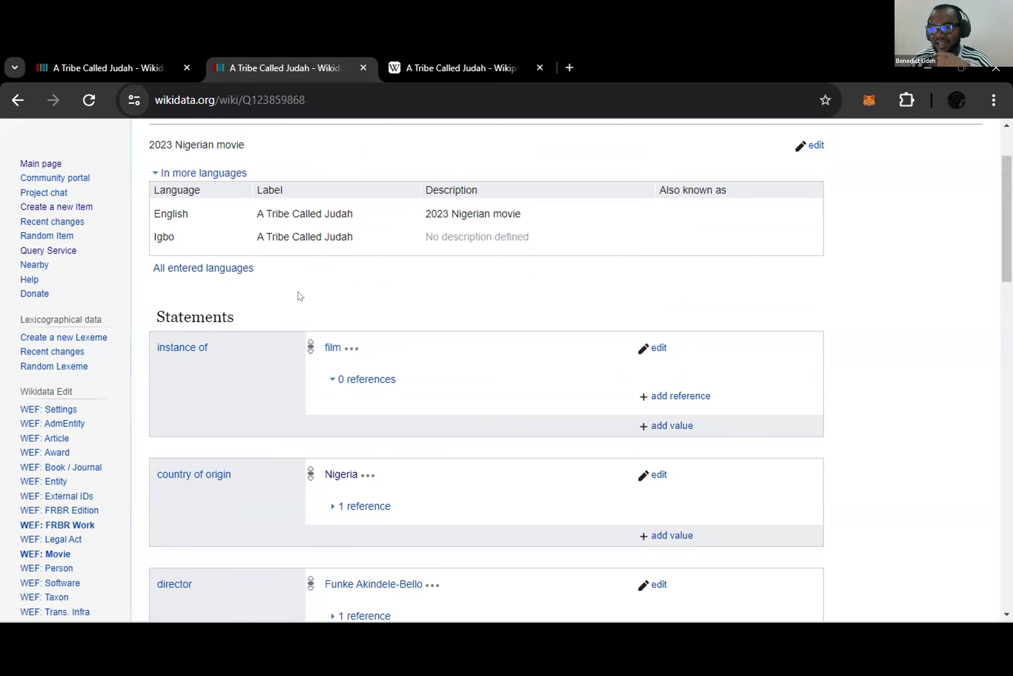
scroll(298, 296, "down", 10)
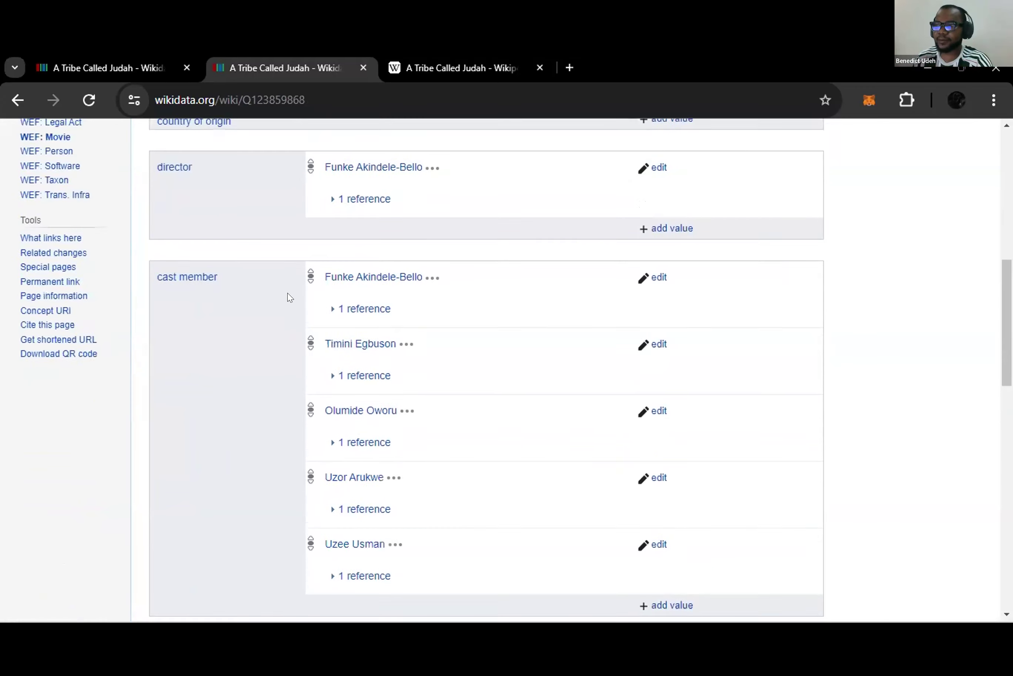
scroll(287, 293, "up", 3)
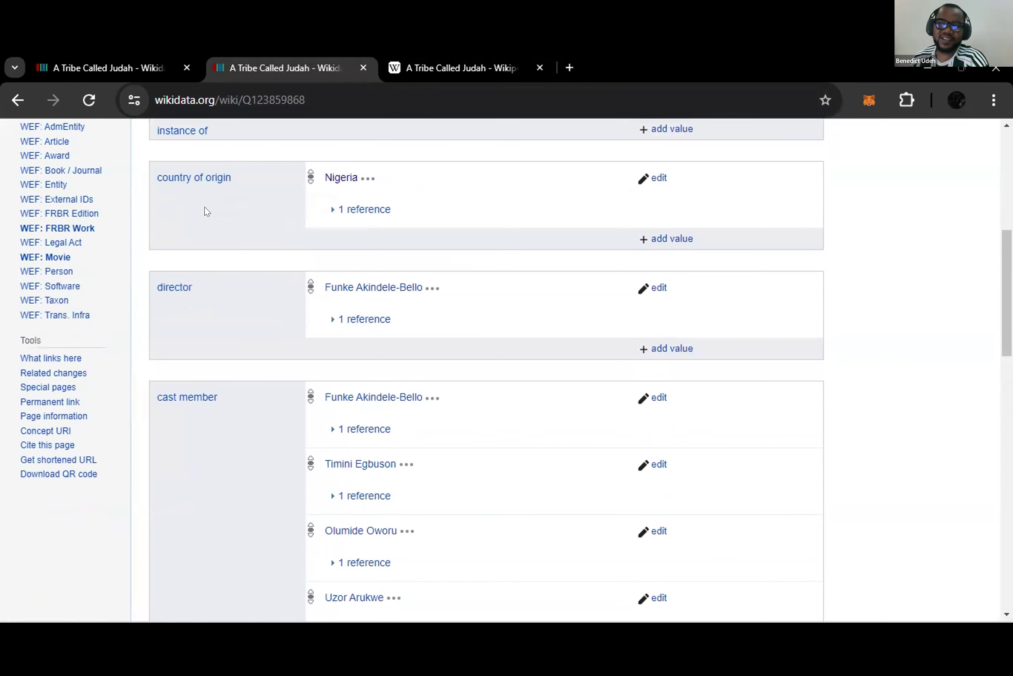
- In the original film item tab, search Wikidata for "got" and open the suggested Game of Thrones item
left_click(102, 66)
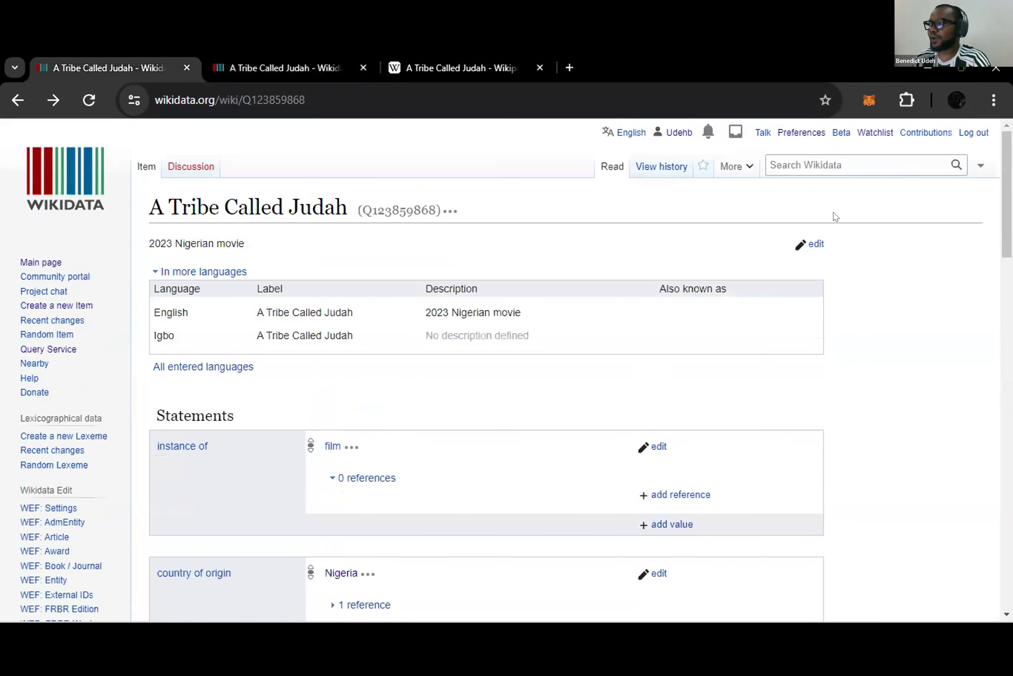
left_click(827, 166)
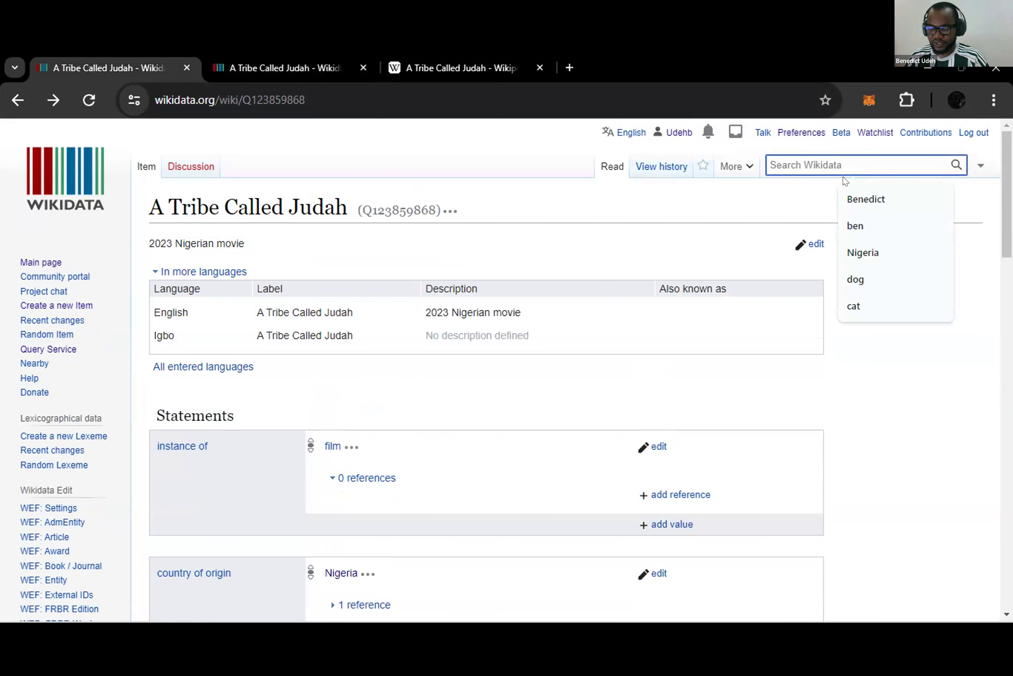
type("got")
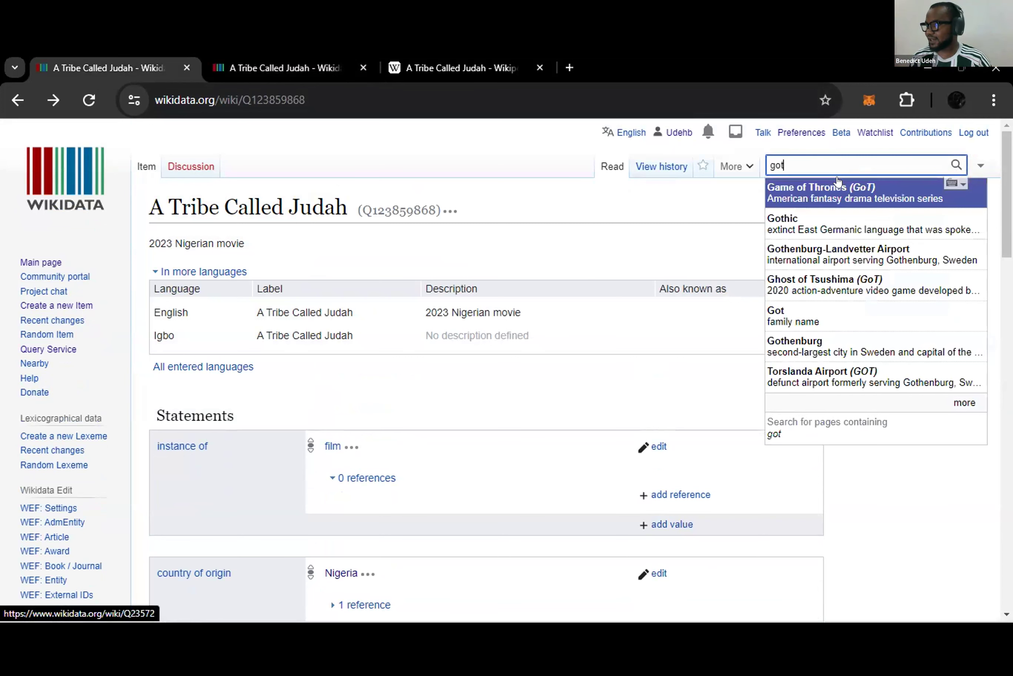
left_click(837, 185)
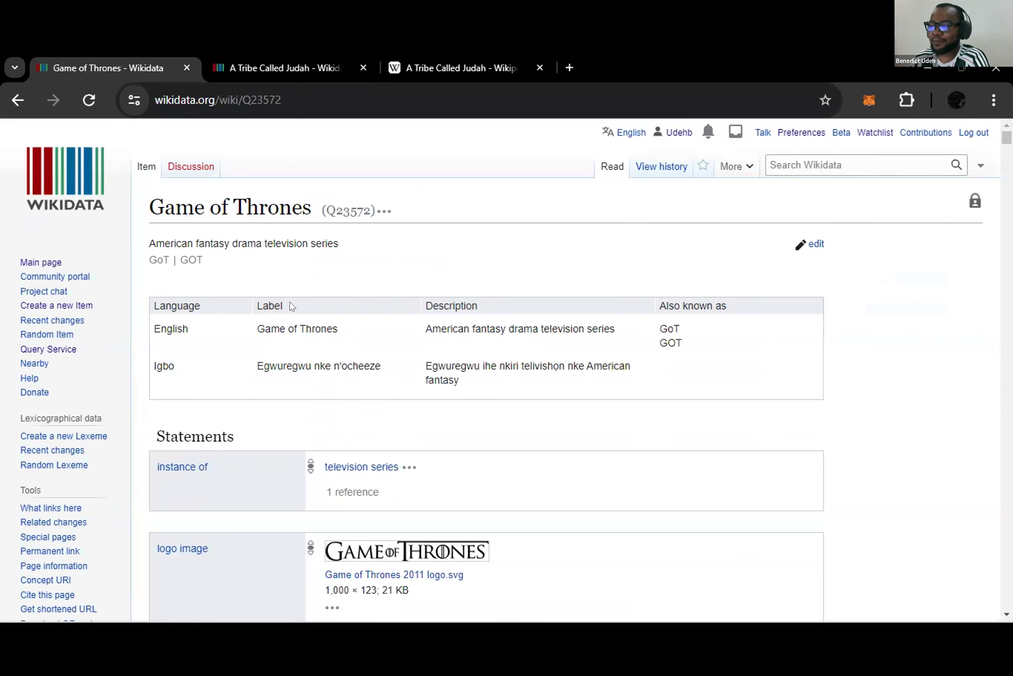
- Examine the Game of Thrones item's statements, including instance of, logo image, title, genre and creator
scroll(312, 283, "down", 3)
scroll(312, 283, "up", 2)
scroll(312, 283, "down", 6)
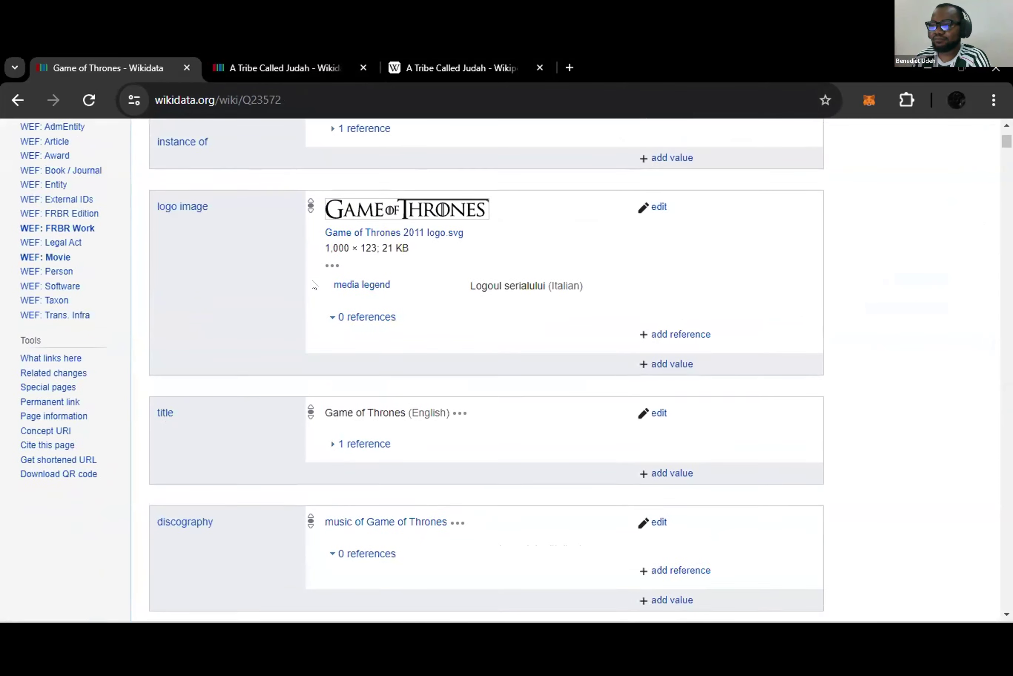
scroll(312, 283, "up", 2)
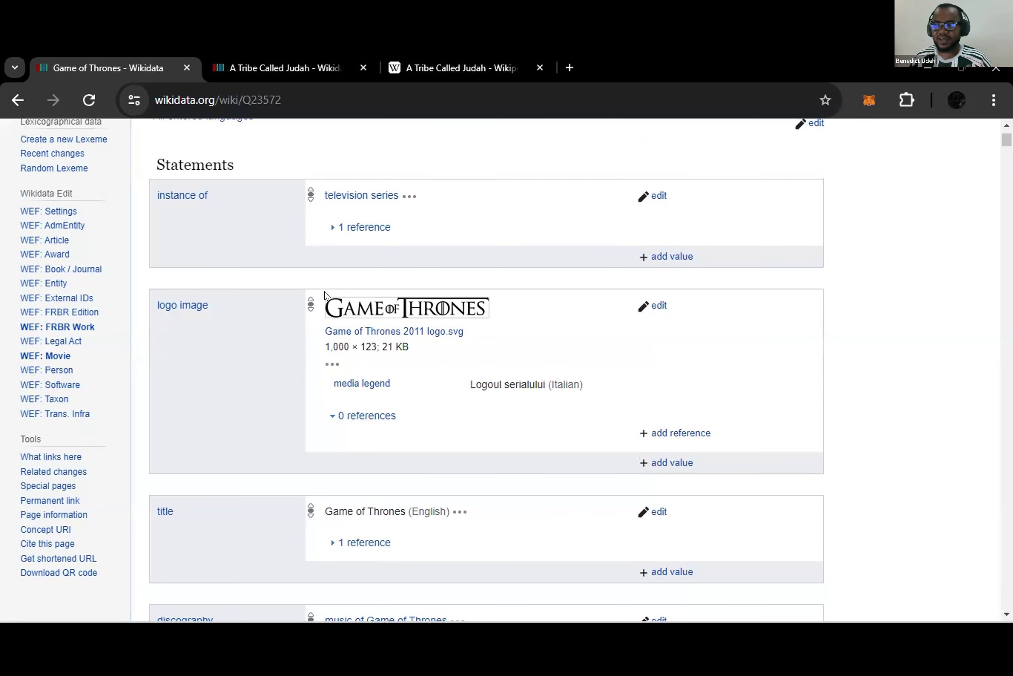
scroll(325, 295, "down", 20)
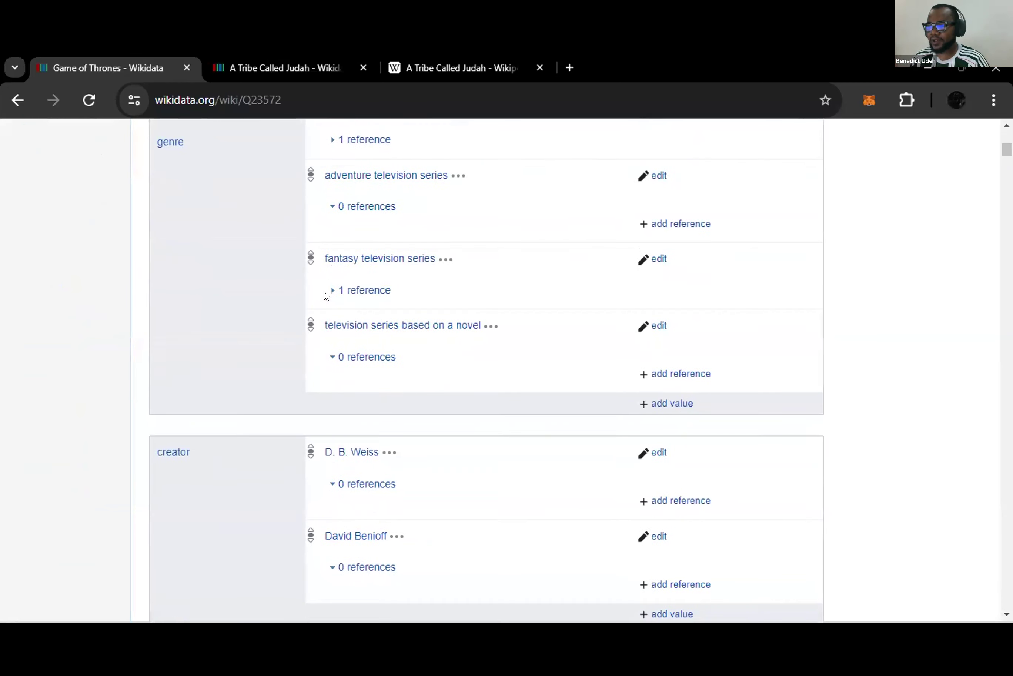
scroll(325, 295, "down", 8)
scroll(344, 294, "up", 20)
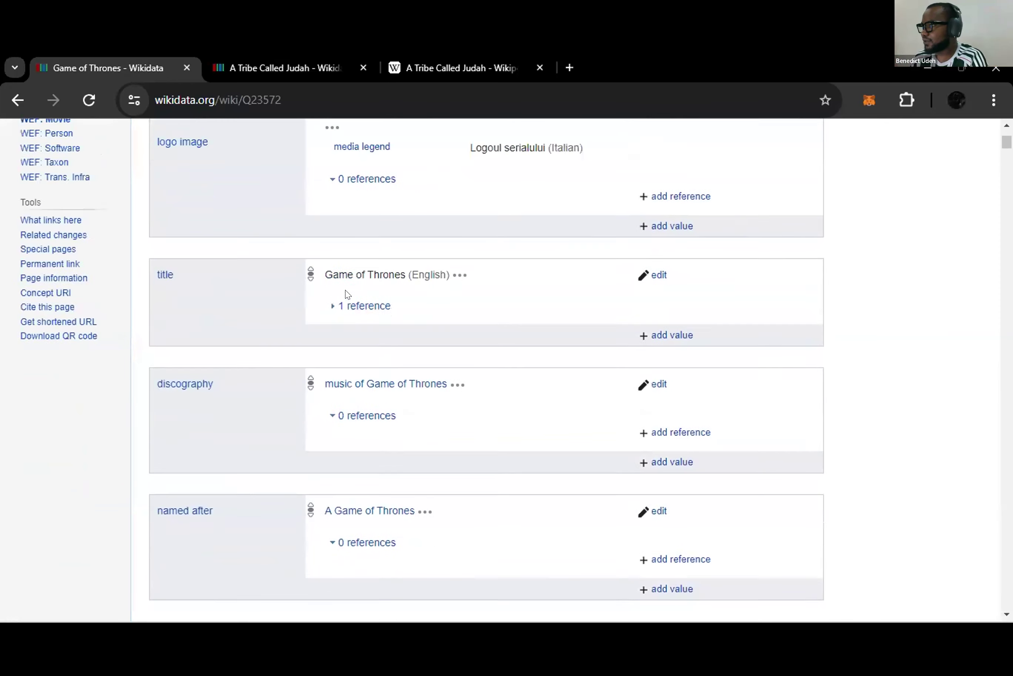
- Open the full Wikidata search page, search for "got" and look over the results
left_click(952, 164)
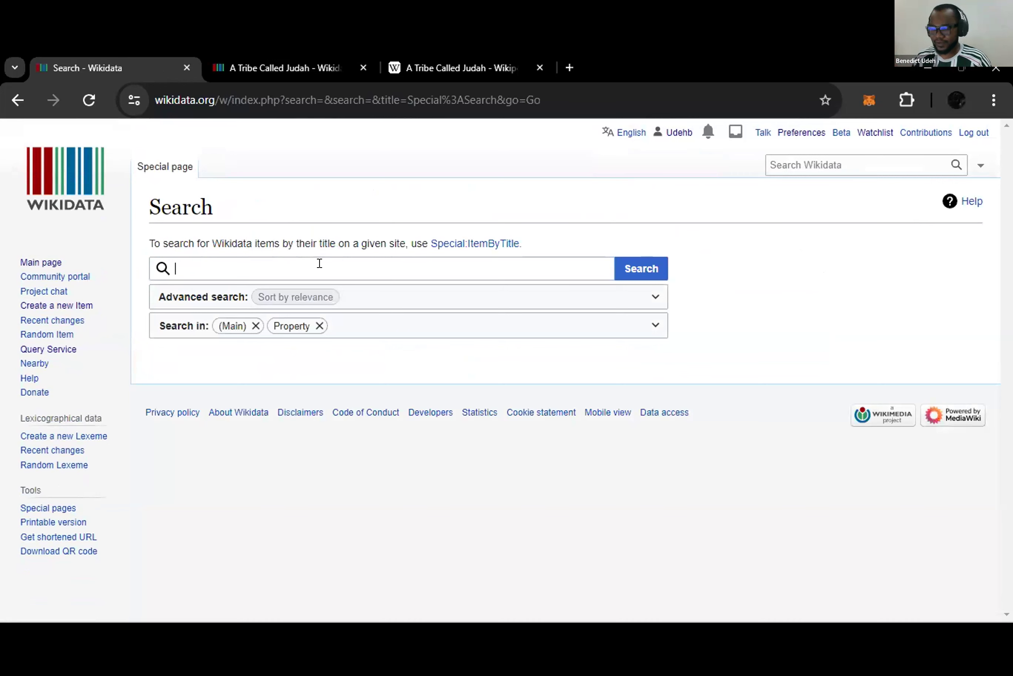
type("got")
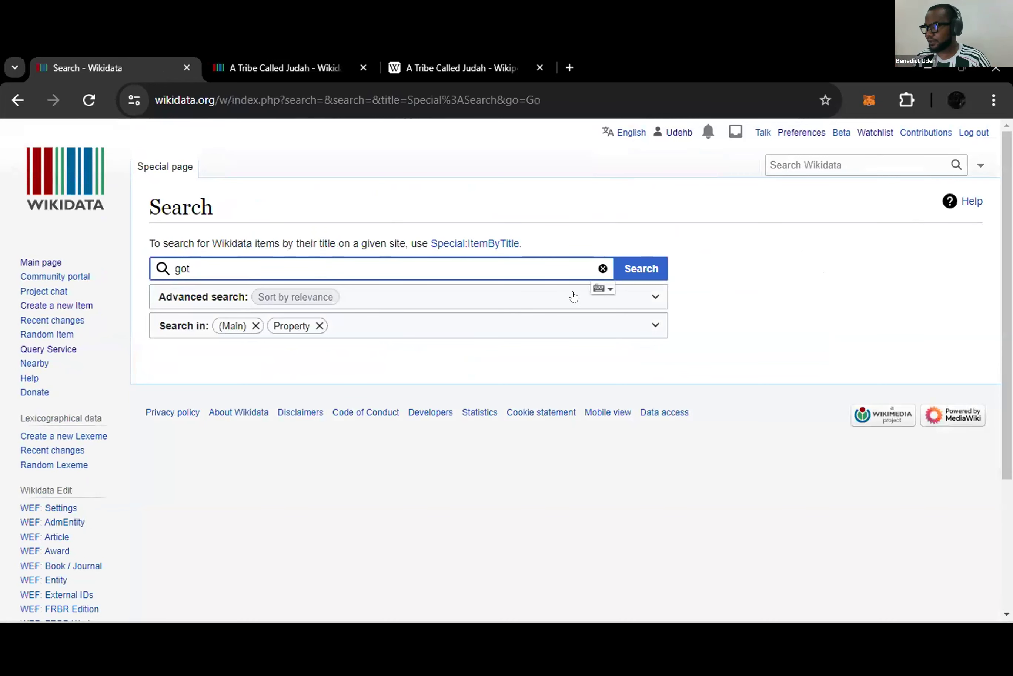
left_click(626, 269)
scroll(210, 334, "down", 3)
scroll(211, 334, "up", 3)
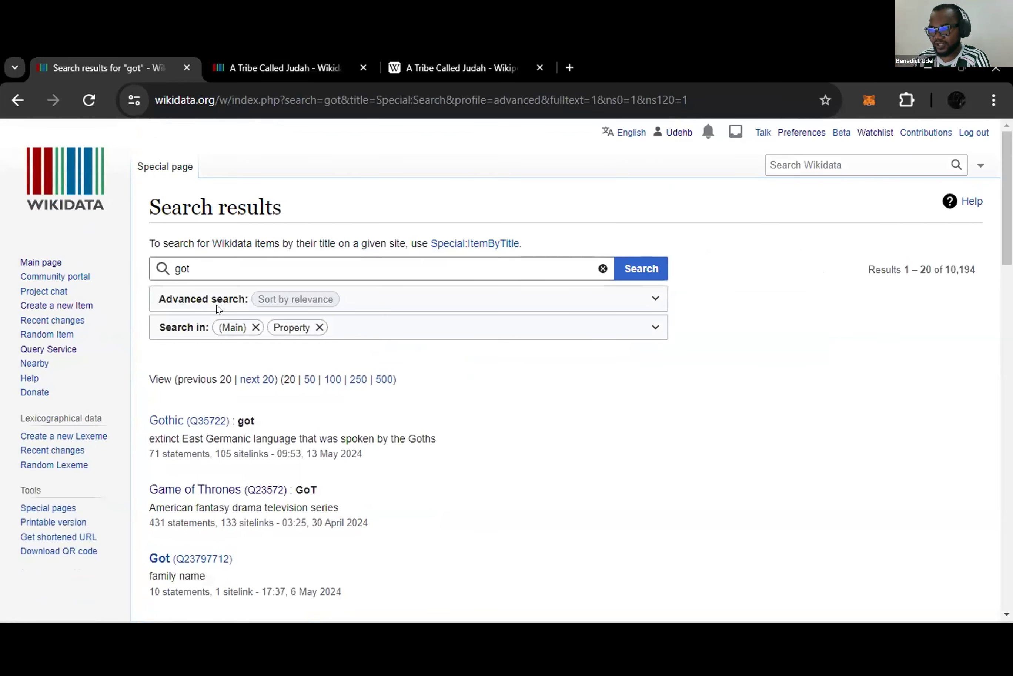
- Compare the statement counts shown in the search results for Game of Thrones and A Tribe Called Judah
scroll(220, 377, "down", 3)
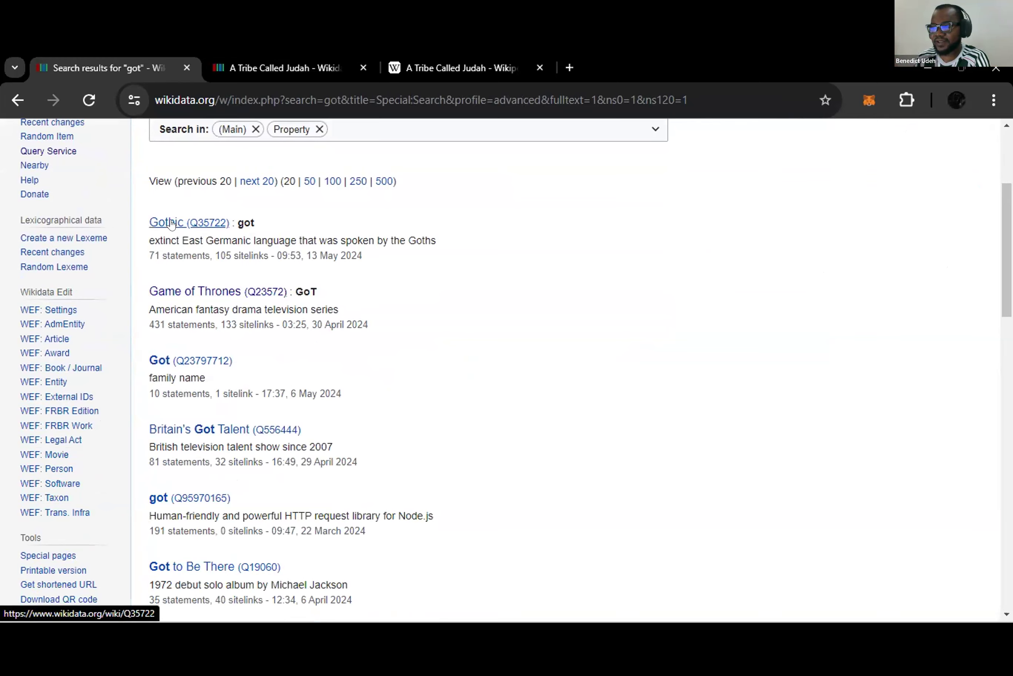
scroll(182, 299, "up", 2)
scroll(182, 299, "down", 4)
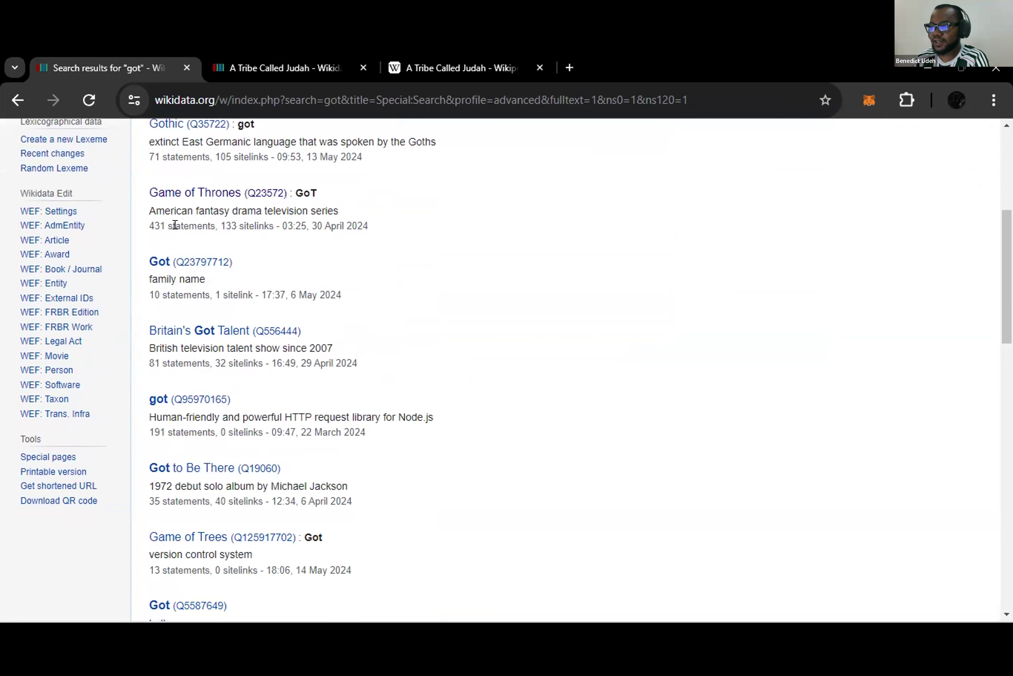
left_click_drag(141, 218, 209, 216)
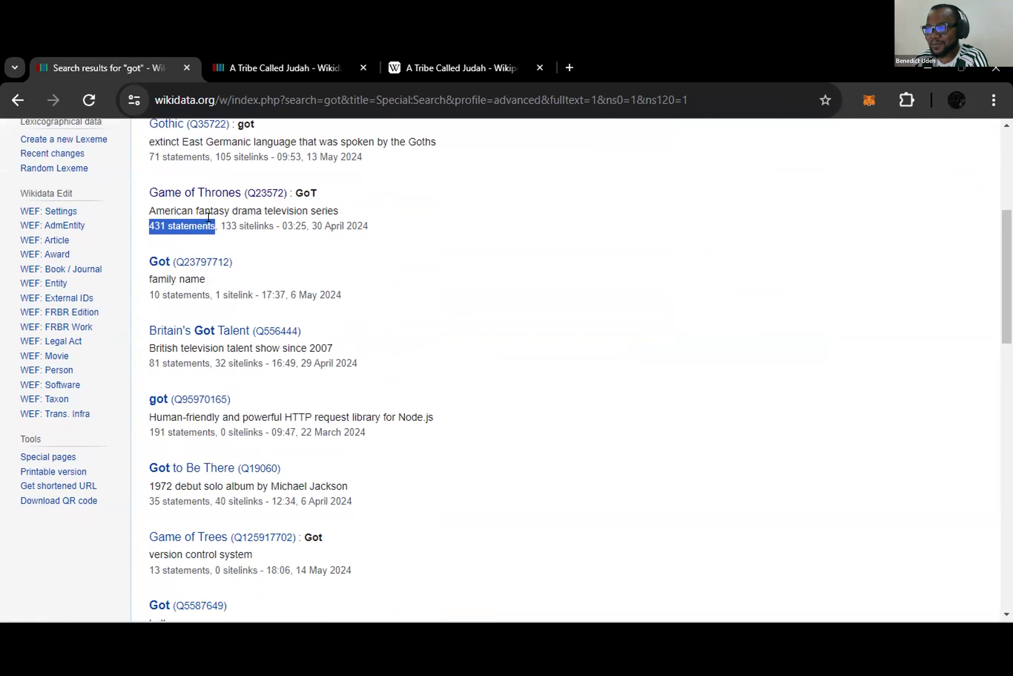
left_click(244, 66)
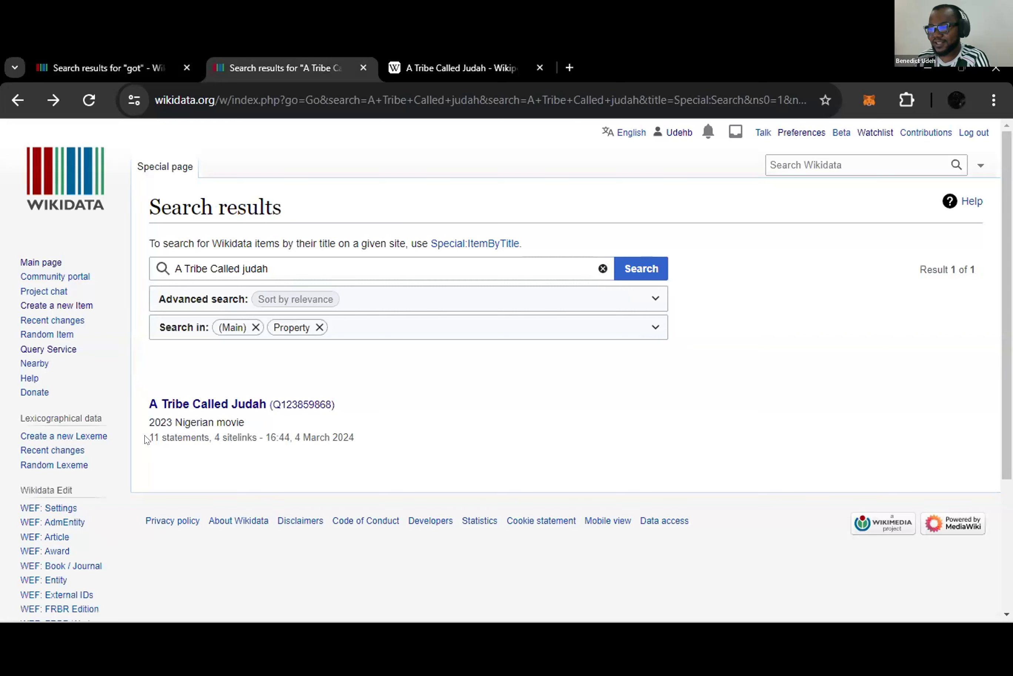
left_click_drag(150, 434, 180, 449)
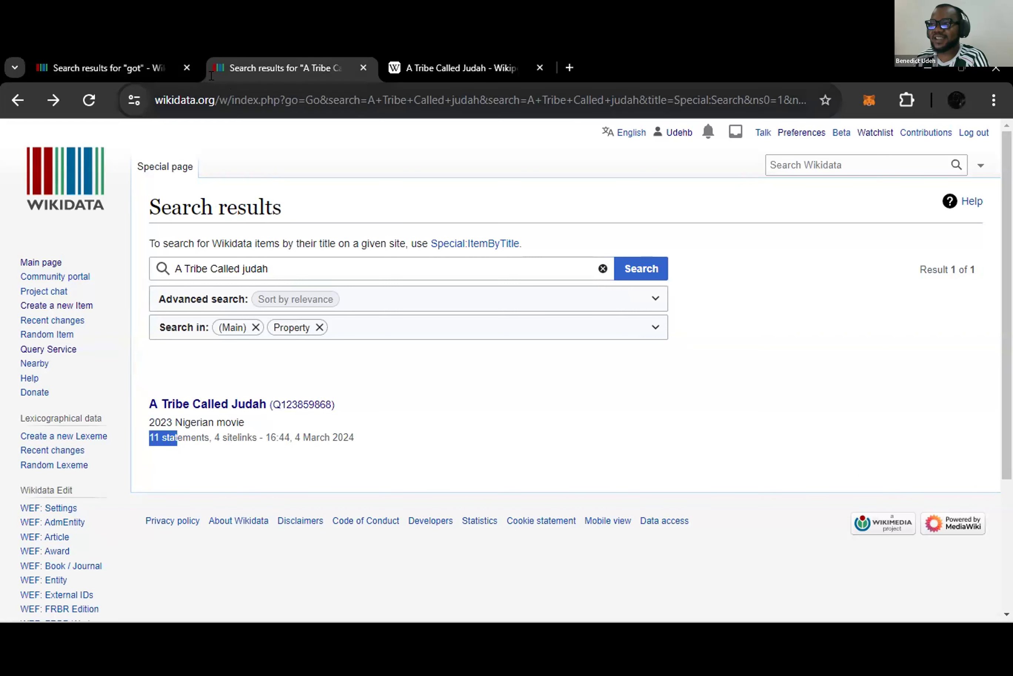
- Open the Game of Thrones and A Tribe Called Judah items from their respective search results
left_click(98, 61)
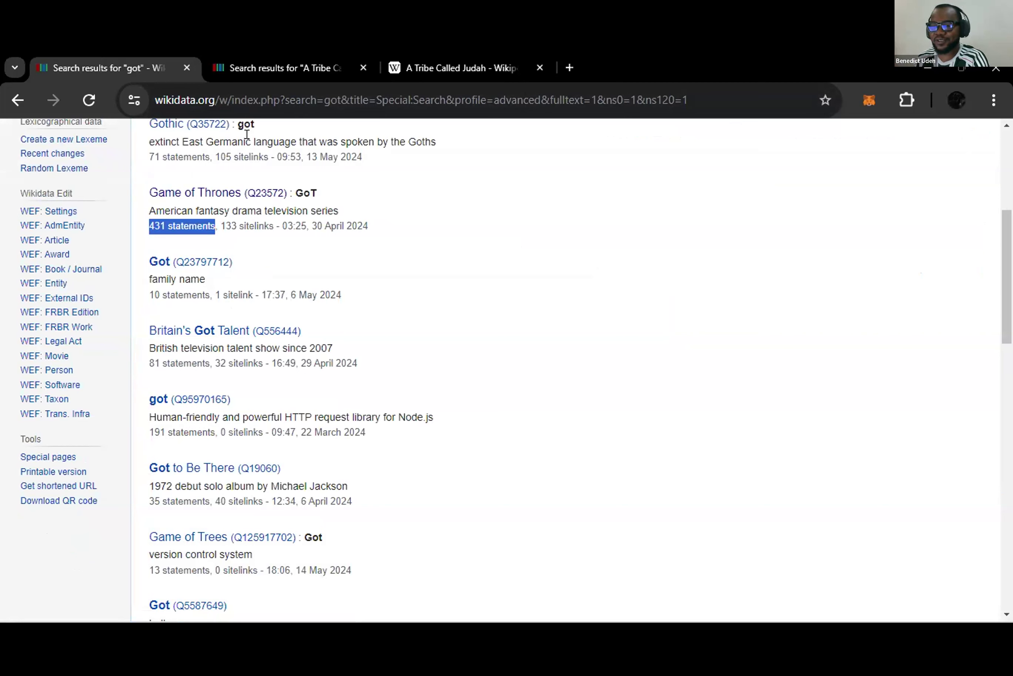
left_click(218, 197)
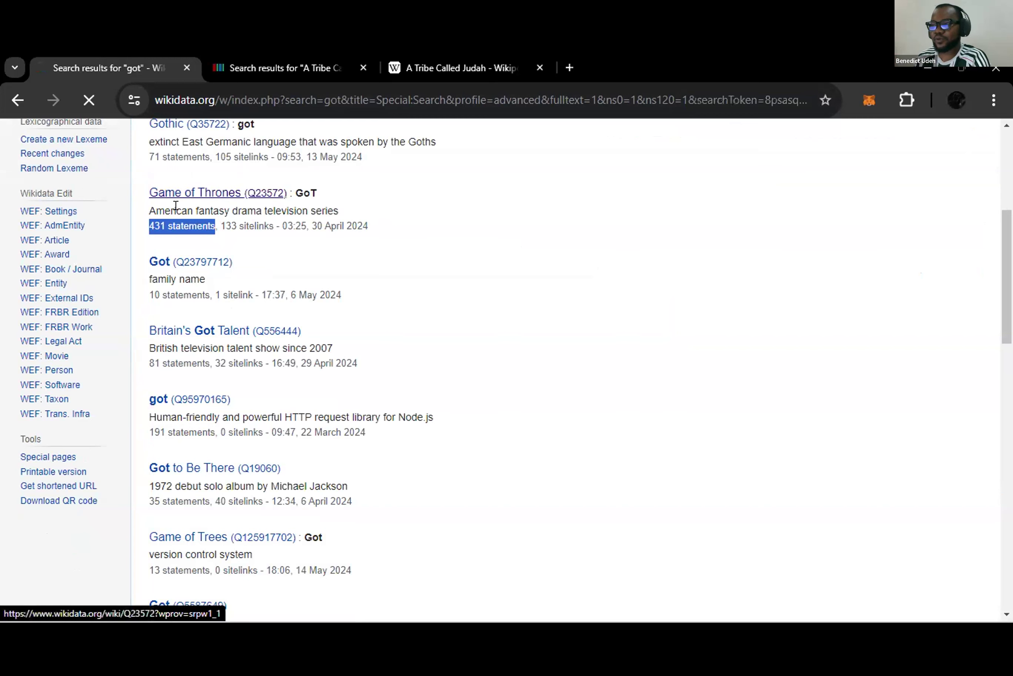
left_click(305, 62)
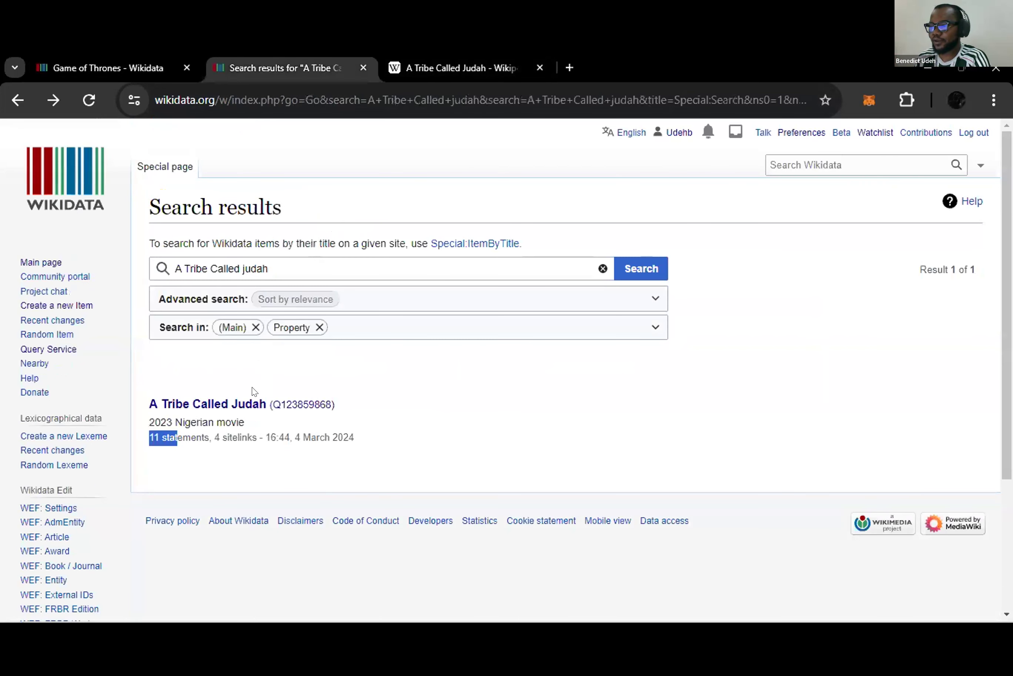
left_click(124, 52)
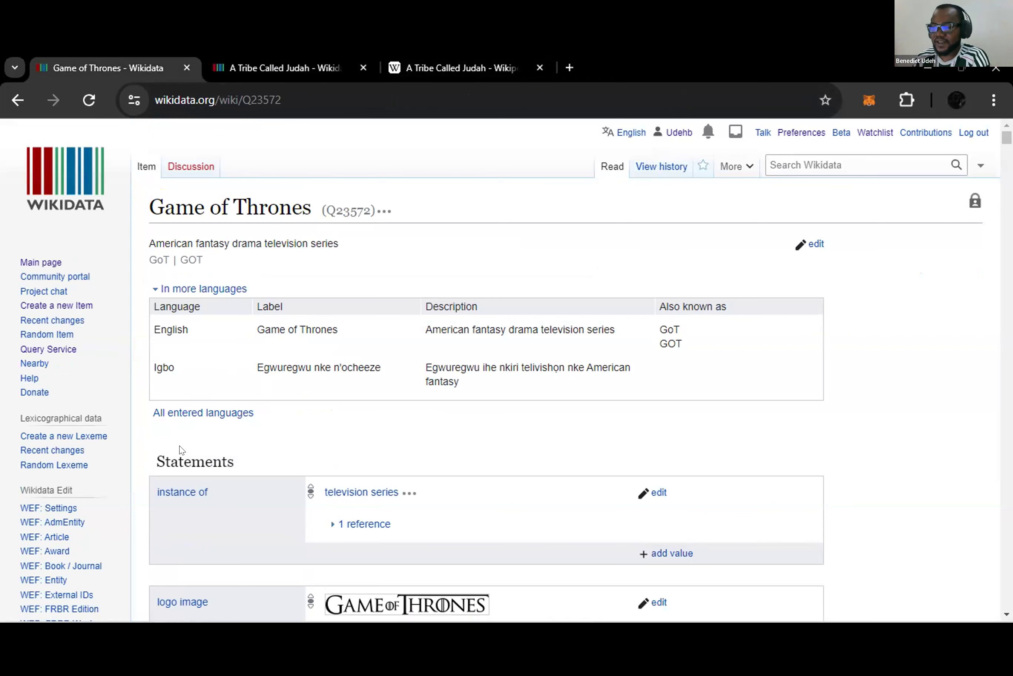
- Compare the instance of statements of the Game of Thrones and A Tribe Called Judah items, then examine the Game of Thrones logo image
scroll(191, 450, "down", 2)
left_click_drag(157, 392, 213, 396)
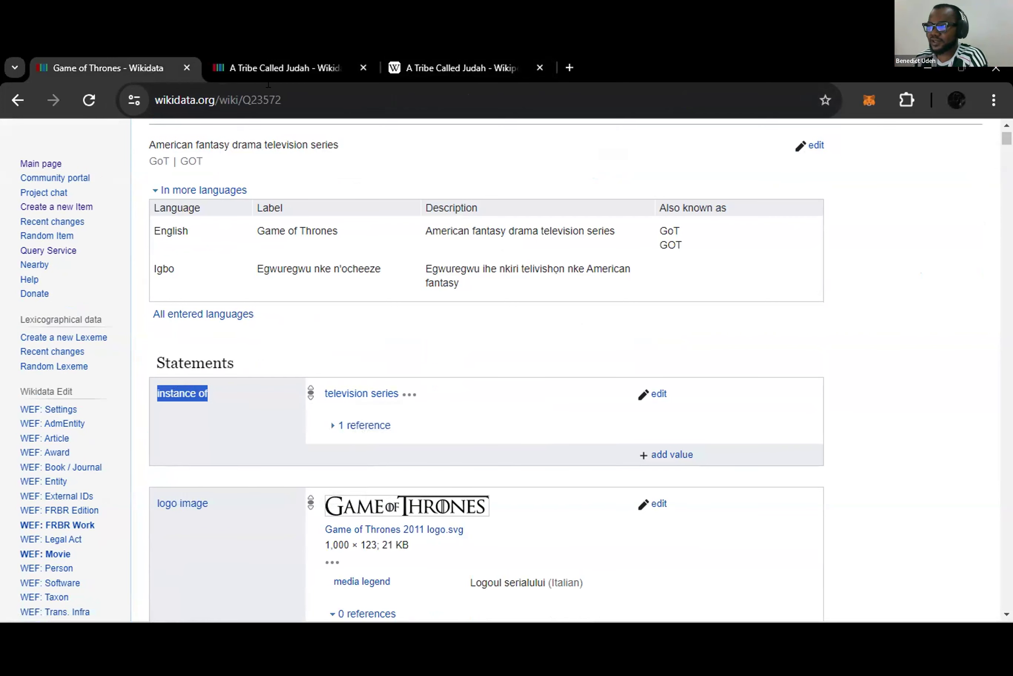
left_click(273, 66)
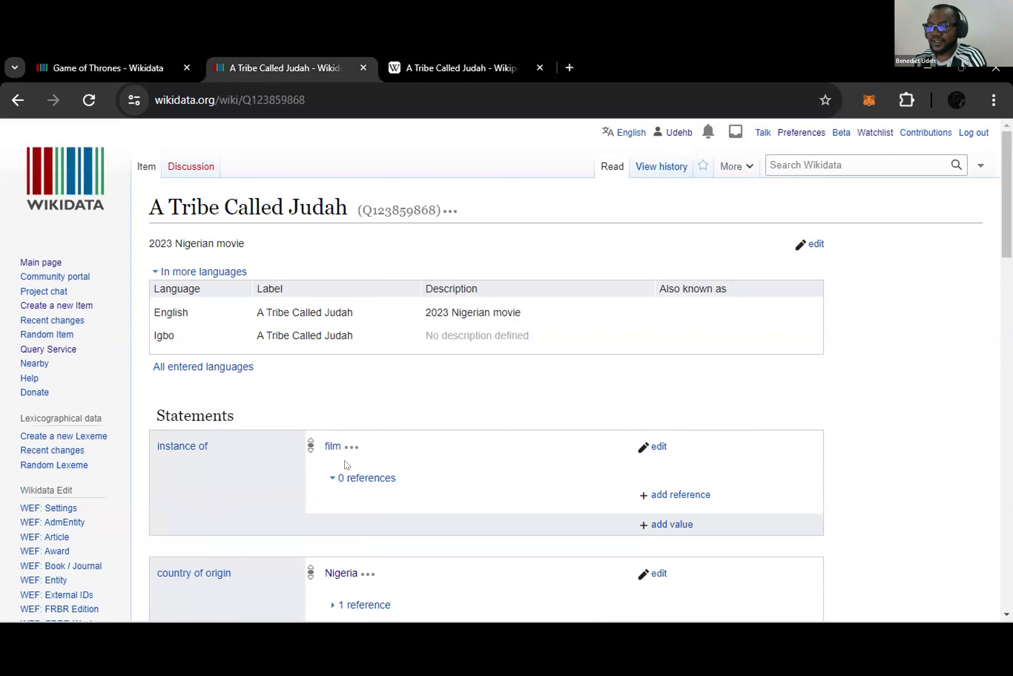
left_click(100, 54)
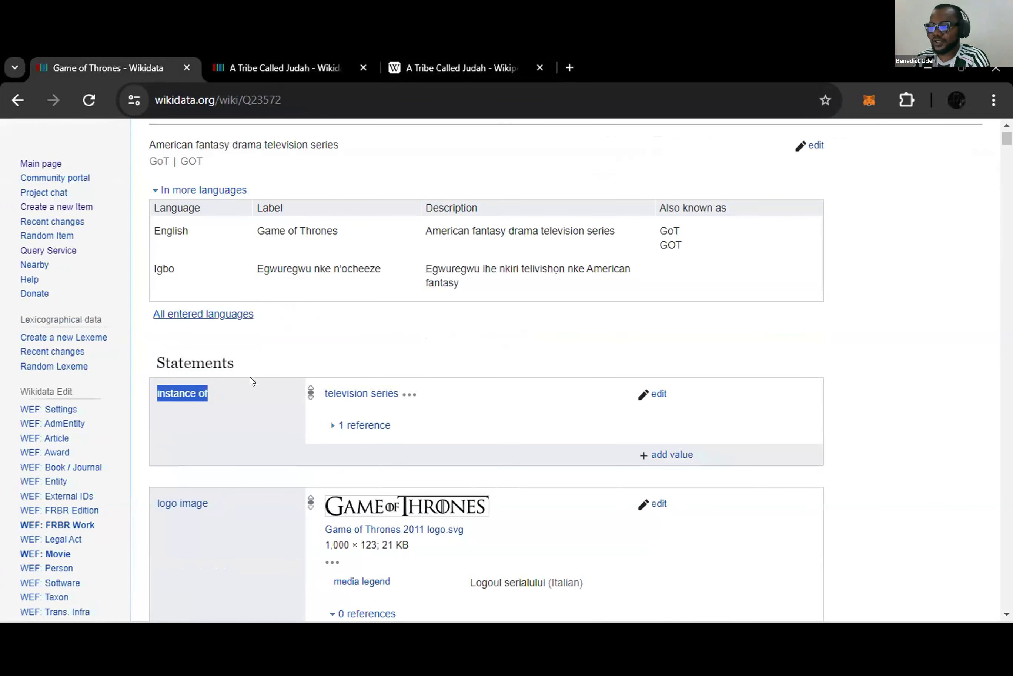
scroll(251, 436, "down", 5)
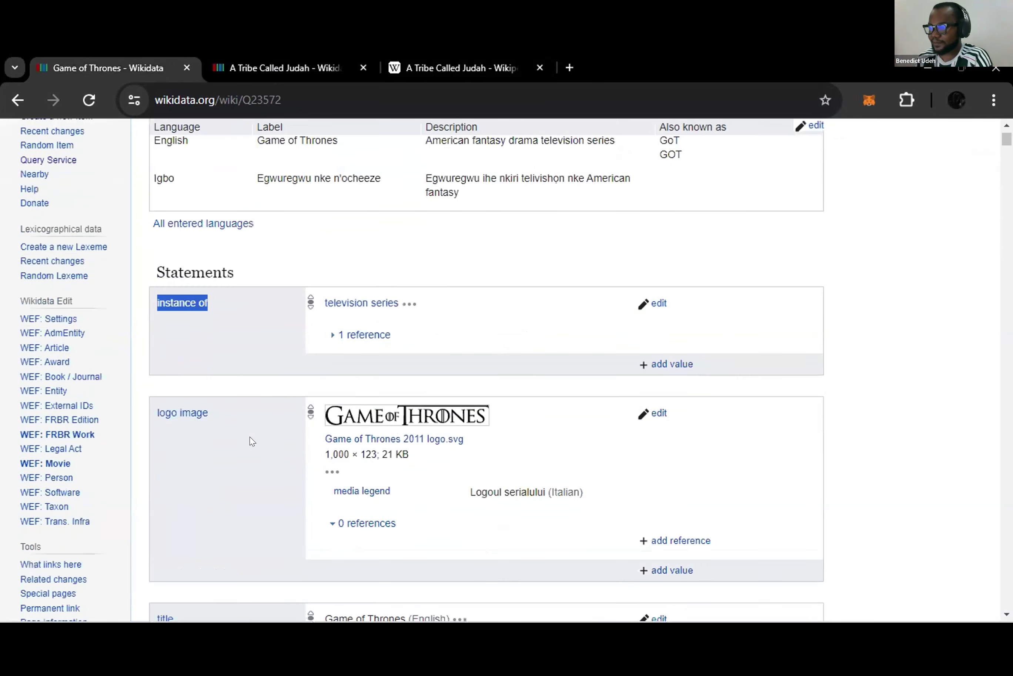
left_click(227, 313)
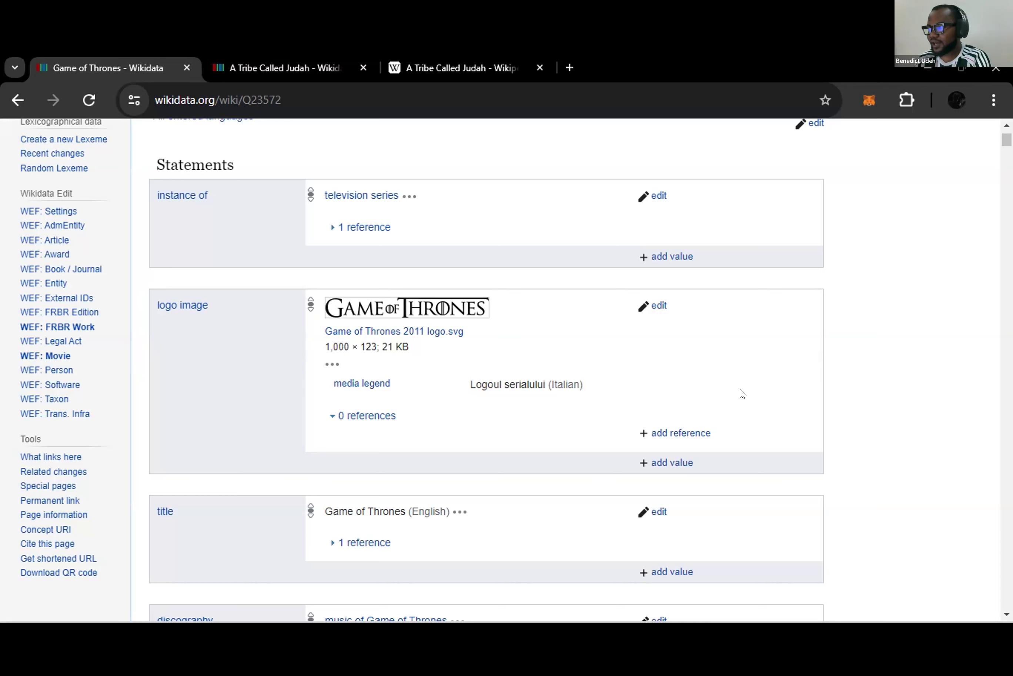
- Open the Game of Thrones logo image statement for editing, select its file name and cancel the edit
left_click(658, 306)
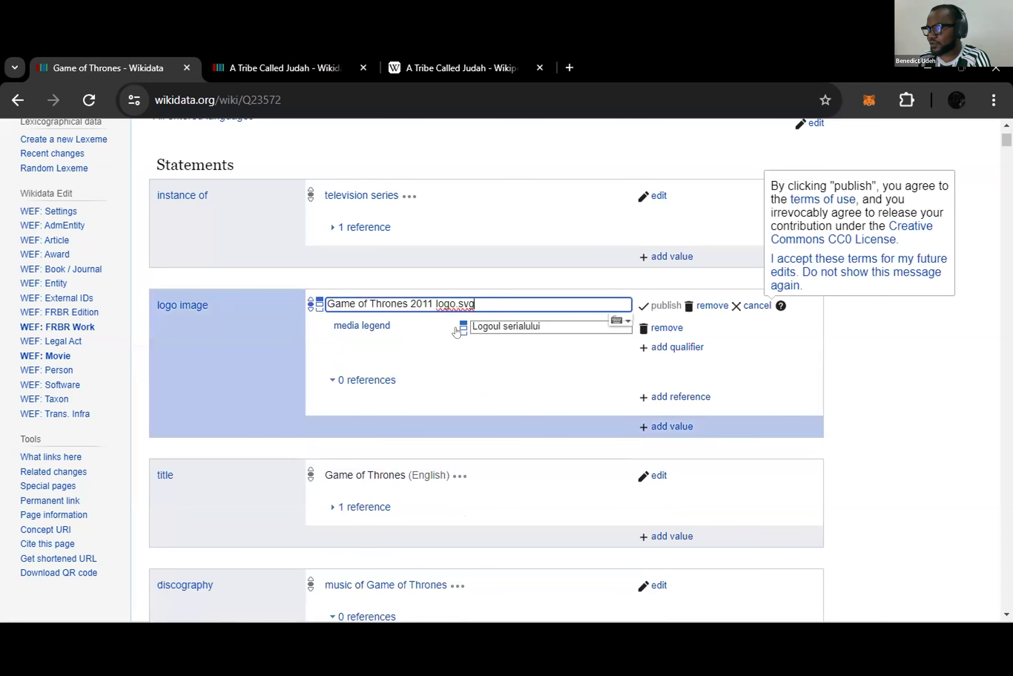
left_click_drag(474, 301, 319, 298)
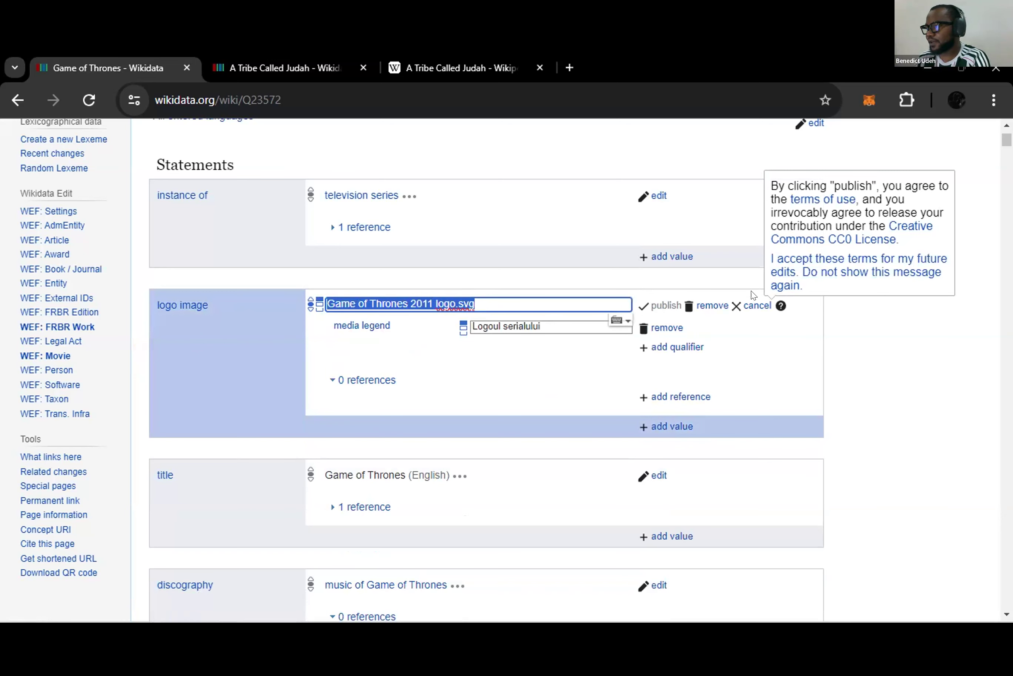
left_click(743, 307)
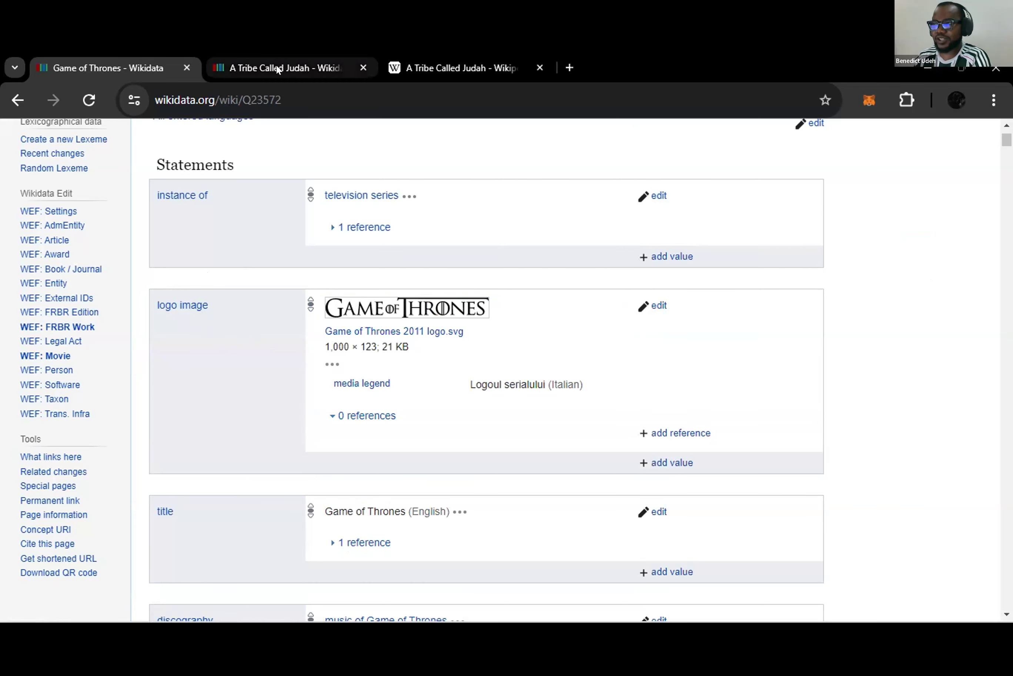
- Compare the other statements of both items, such as country of origin, director and cast member against logo image, title and discography
left_click(262, 66)
scroll(315, 465, "down", 6)
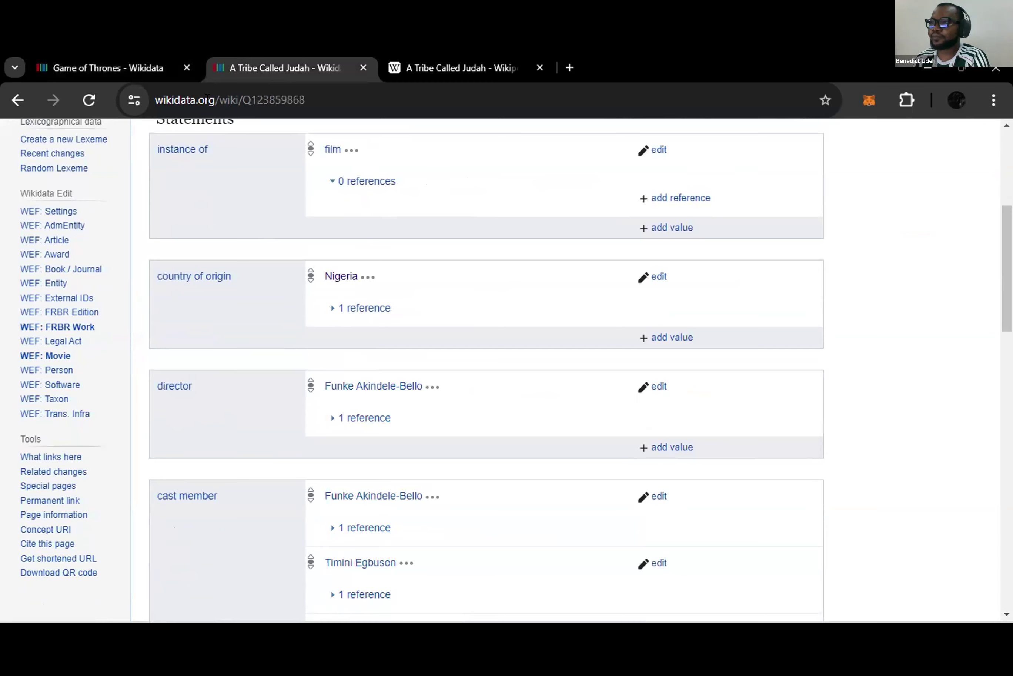
left_click(146, 67)
scroll(230, 385, "down", 4)
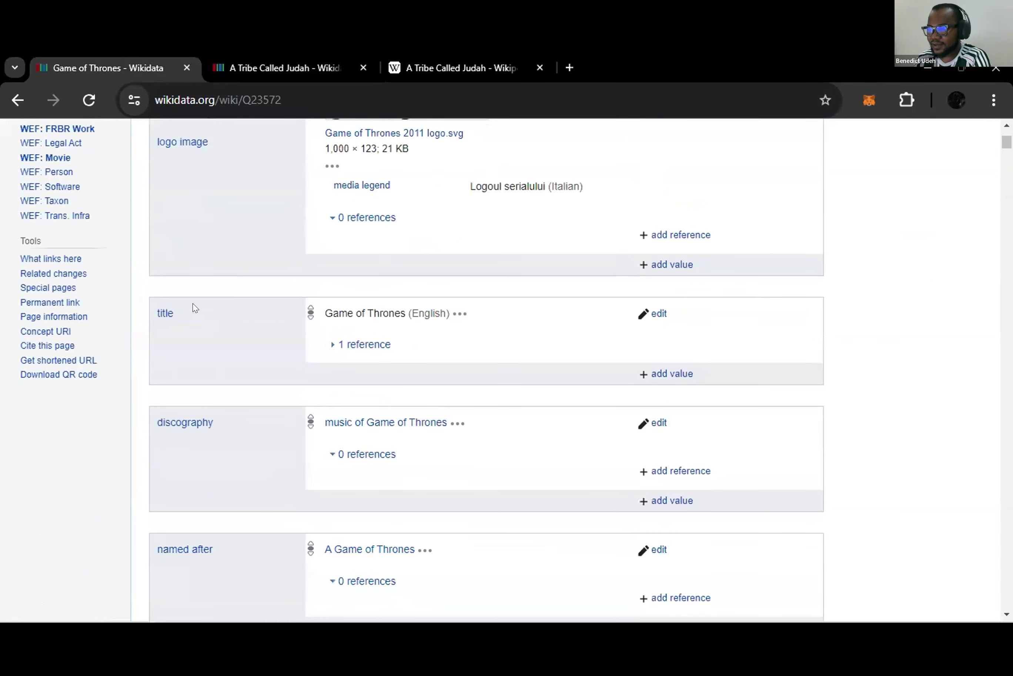
left_click(322, 55)
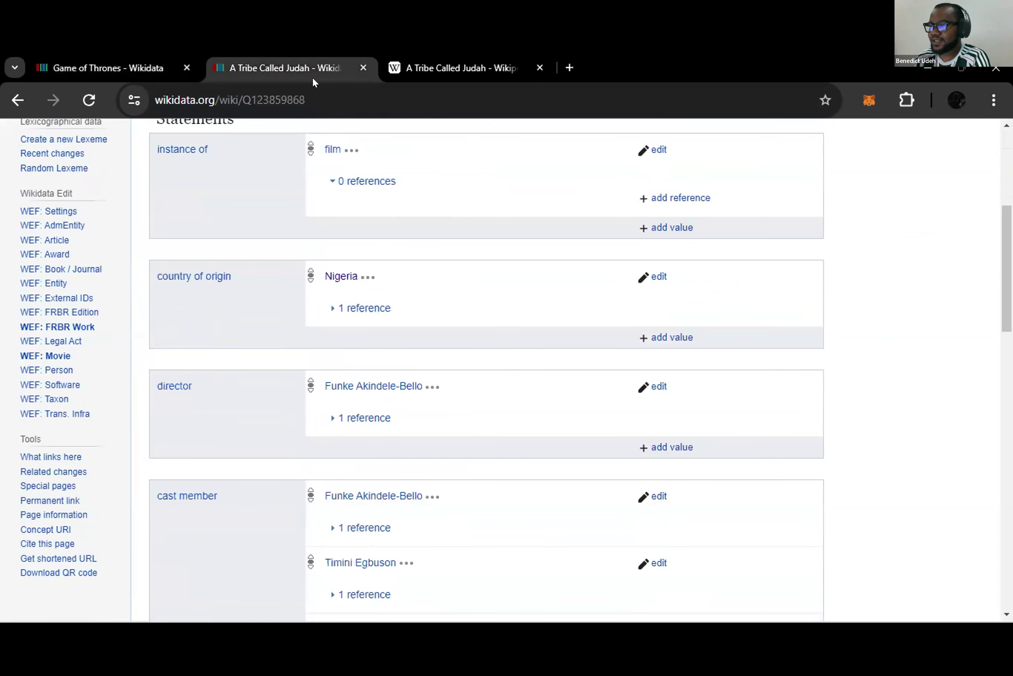
scroll(358, 370, "up", 6)
scroll(284, 223, "down", 18)
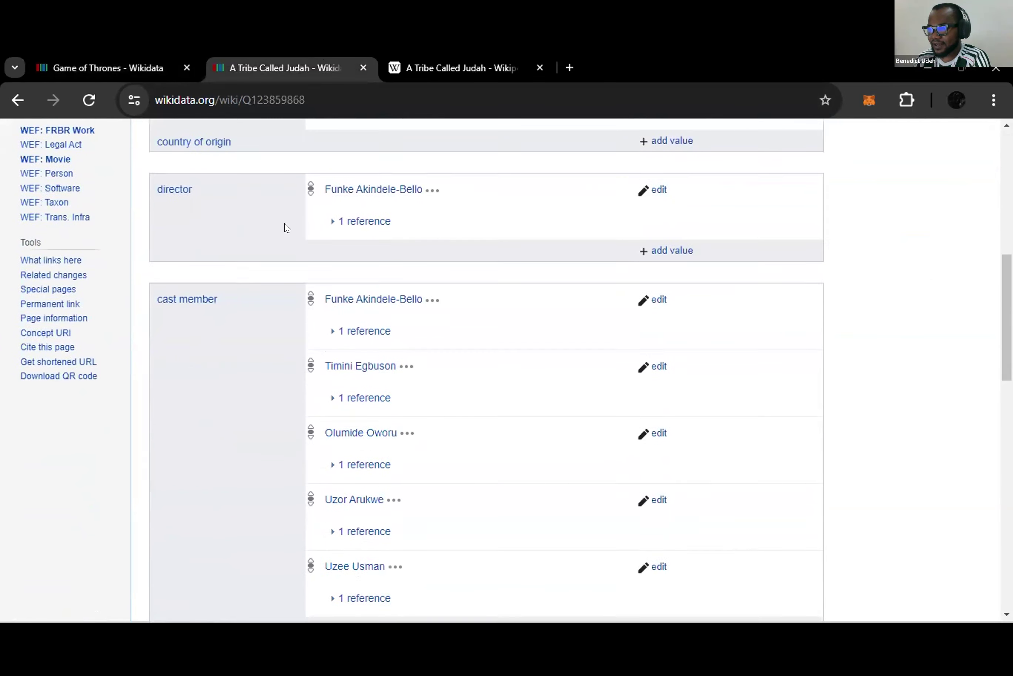
scroll(285, 223, "up", 15)
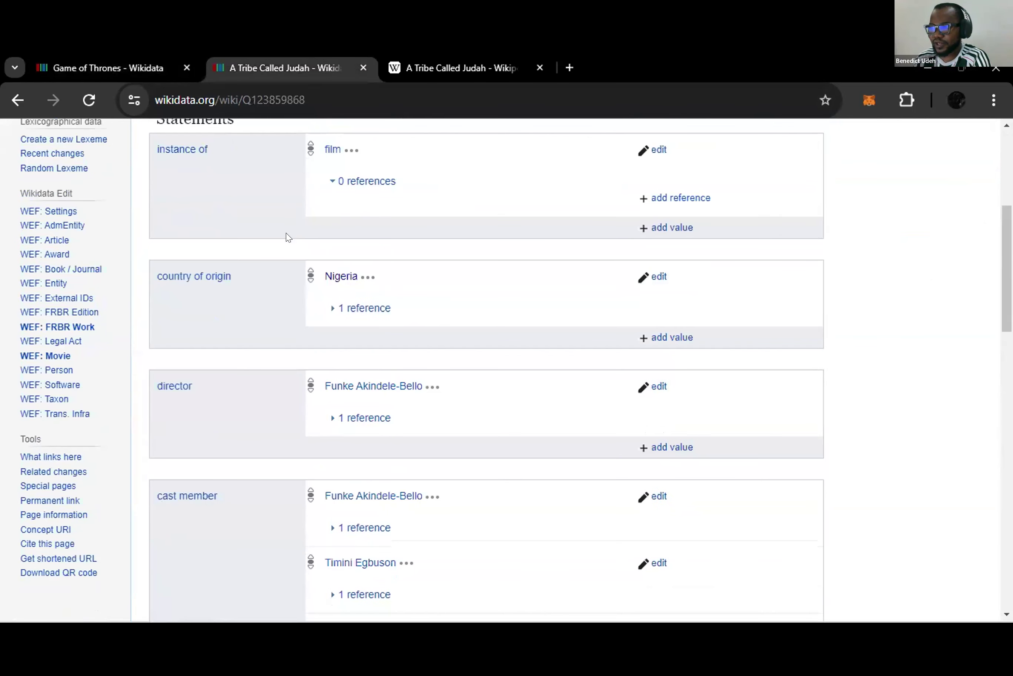
- Open the IMDb ID link from the A Tribe Called Judah identifiers in a new tab and view the film's IMDb page and address
scroll(231, 310, "down", 1)
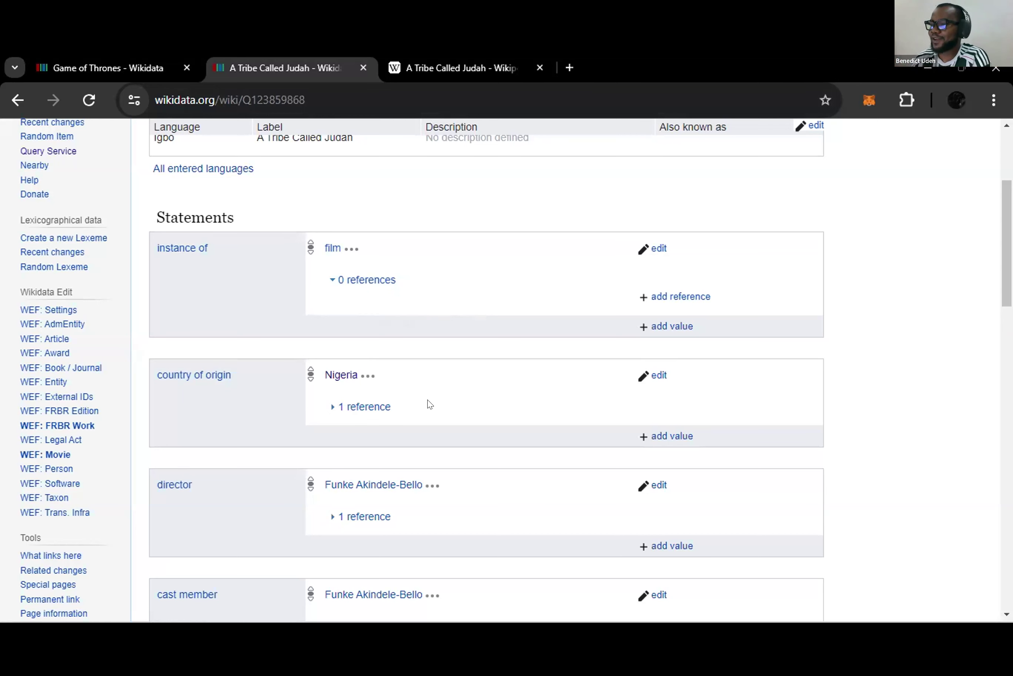
scroll(392, 353, "down", 2)
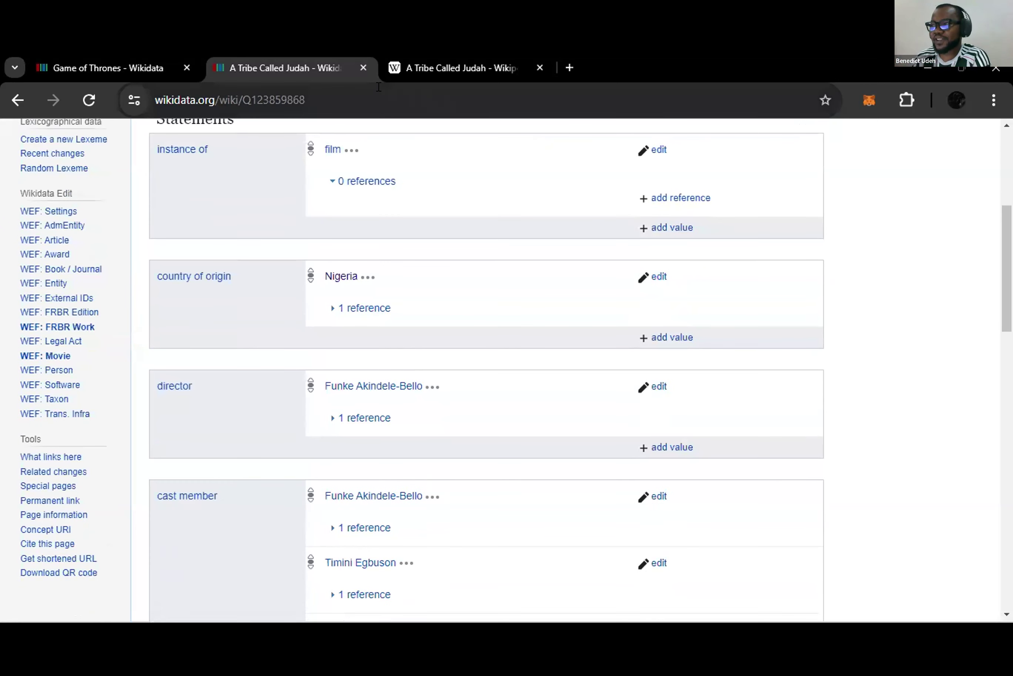
scroll(346, 221, "down", 9)
scroll(345, 222, "down", 8)
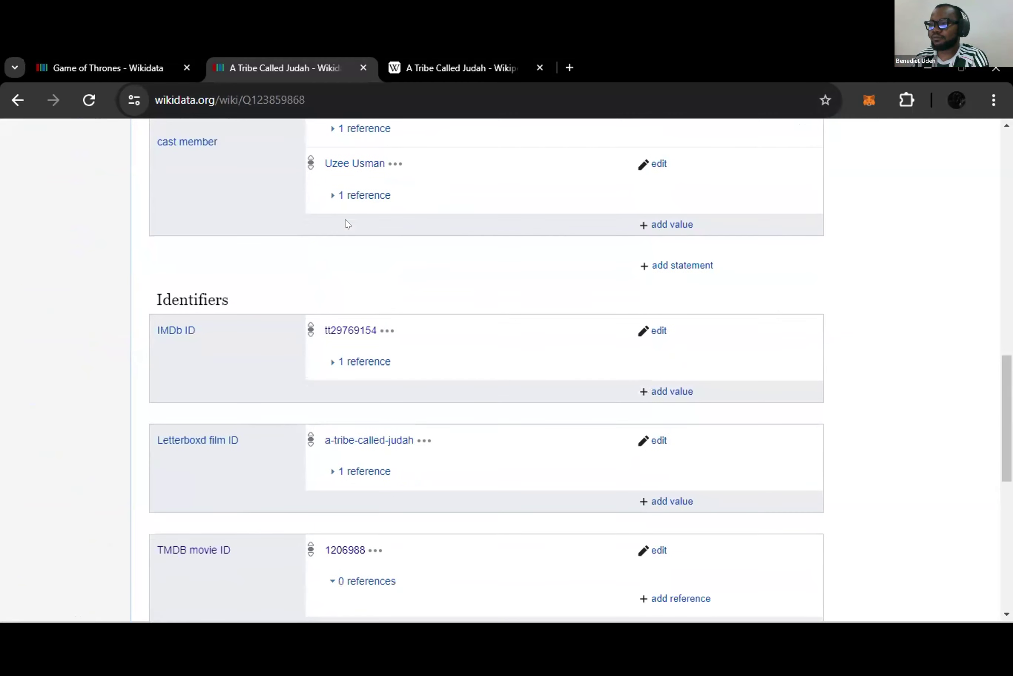
scroll(362, 267, "up", 3)
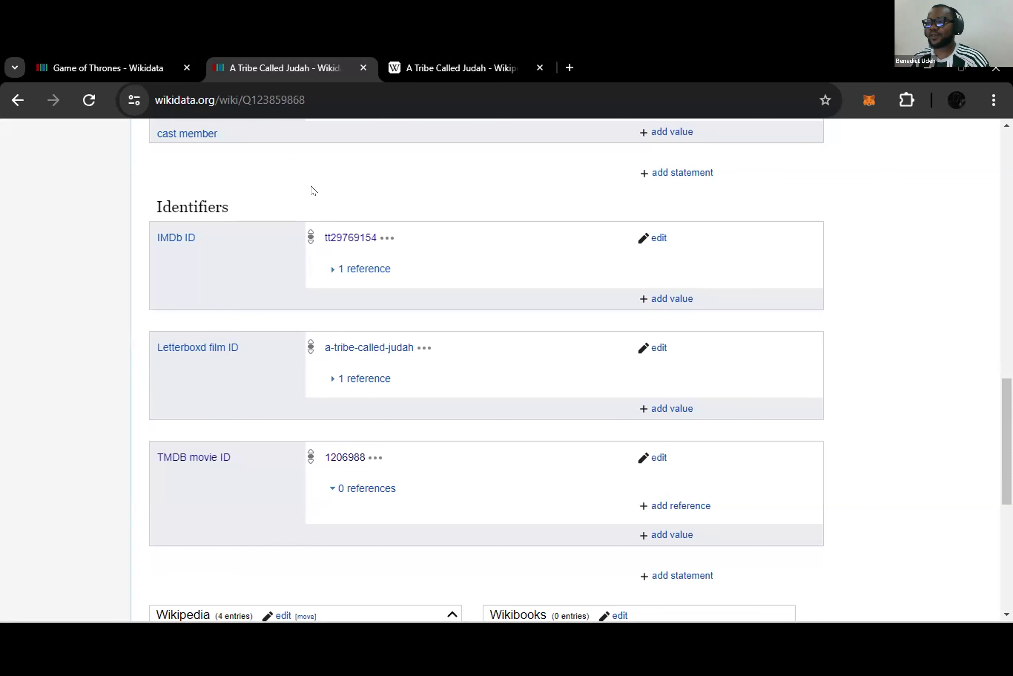
left_click(346, 237)
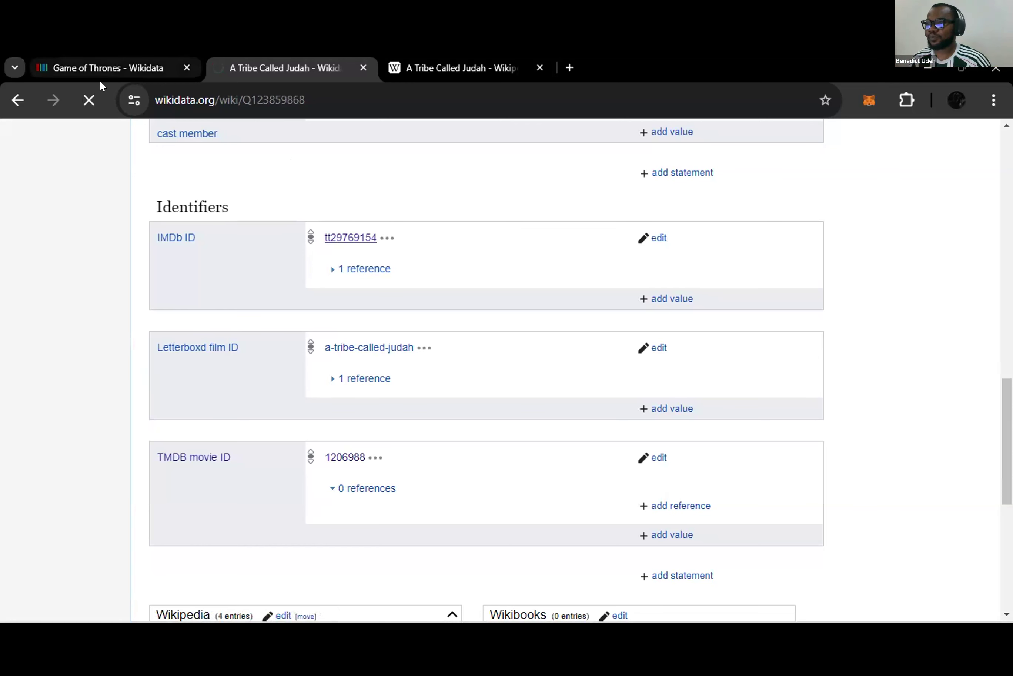
left_click(89, 101)
middle_click(349, 236)
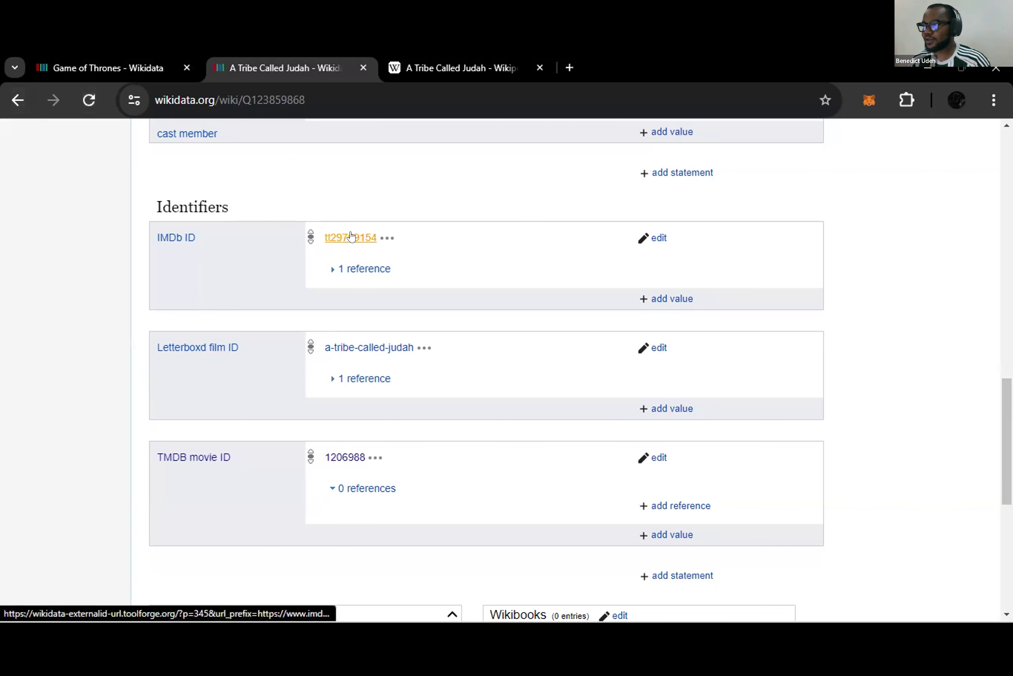
left_click(419, 69)
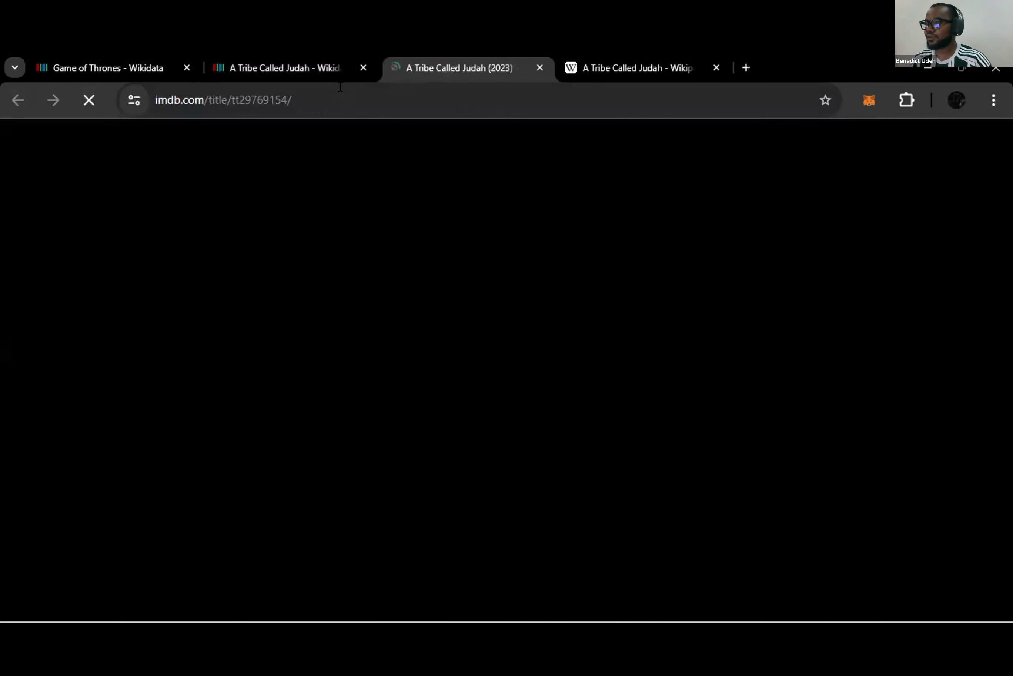
left_click(322, 100)
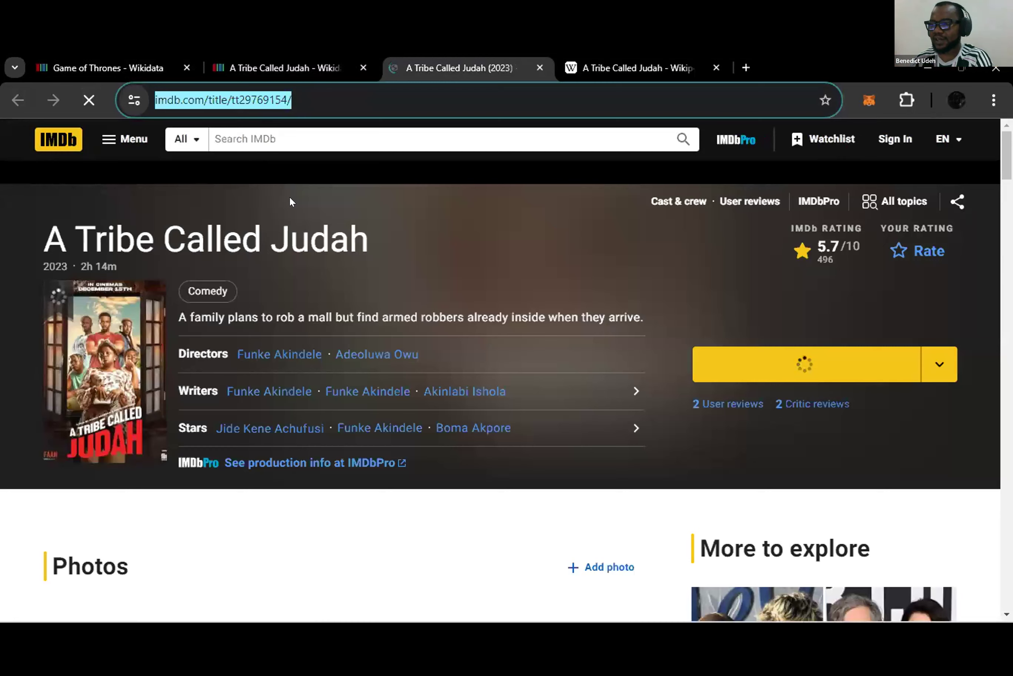
- Go to the IMDb home page and look over its trailers and featured content
left_click(132, 240)
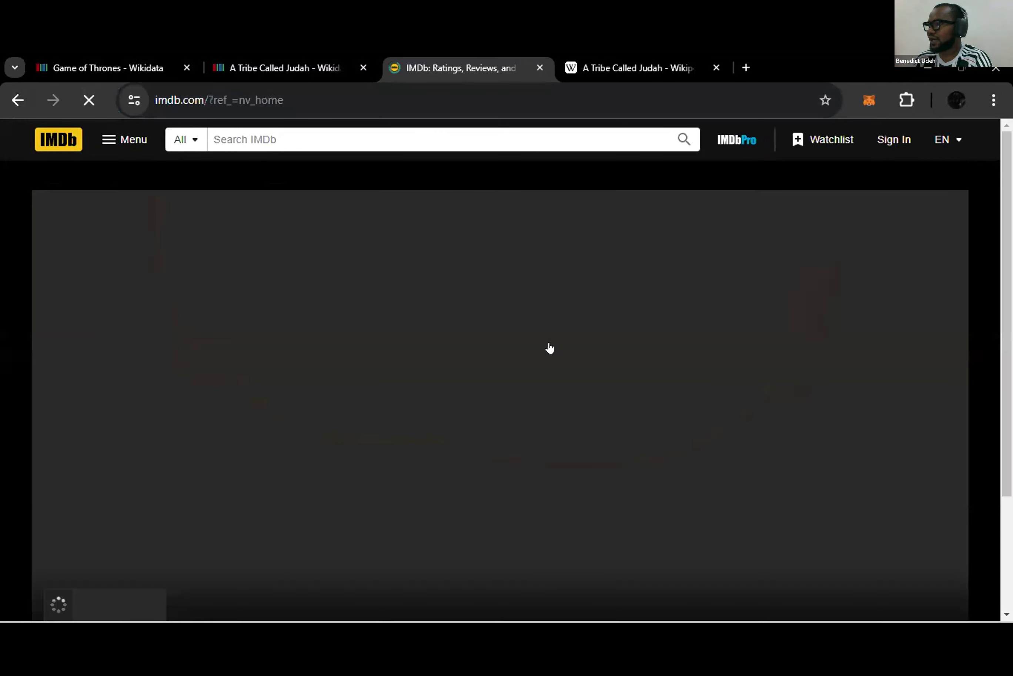
scroll(361, 403, "down", 2)
scroll(361, 404, "down", 8)
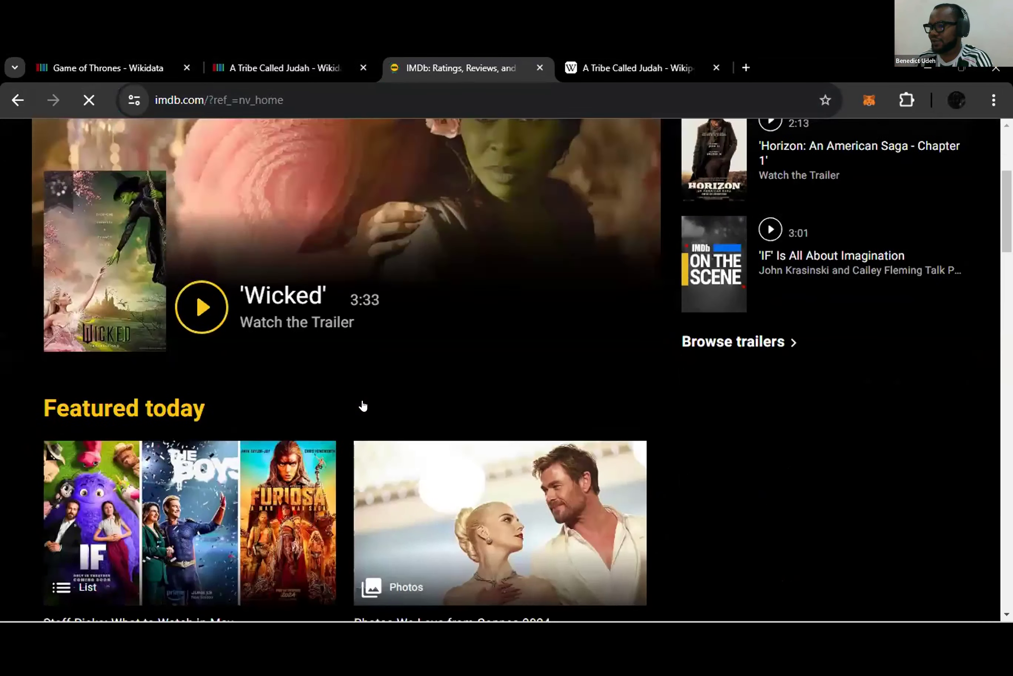
- Search IMDb for "a tribe called judah" and open the 2023 film's page
scroll(196, 133, "up", 10)
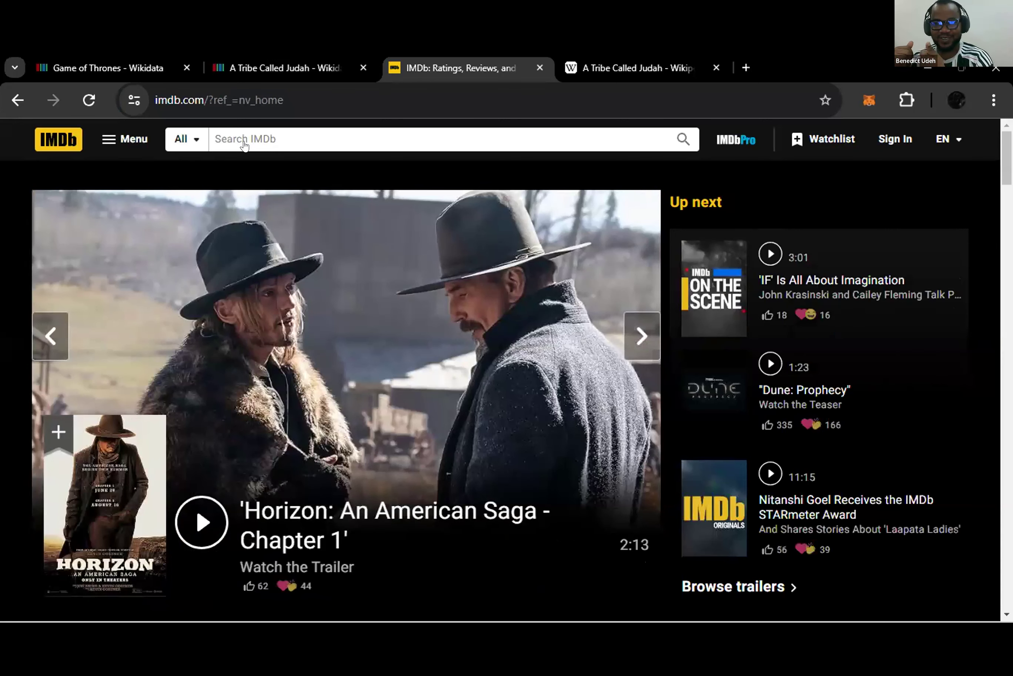
left_click(277, 140)
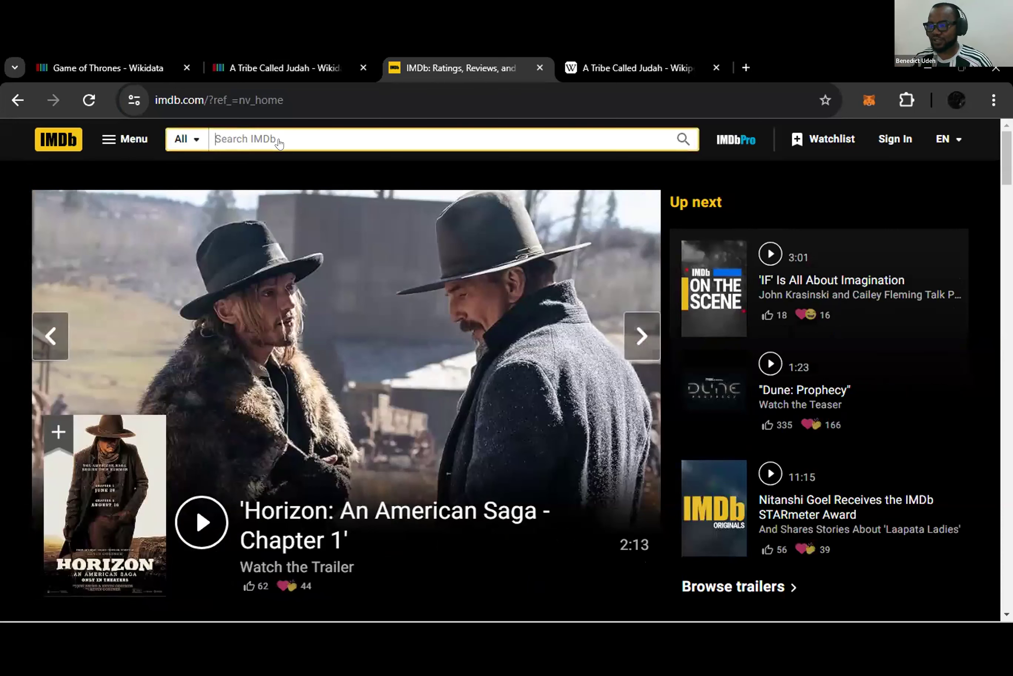
type("a ")
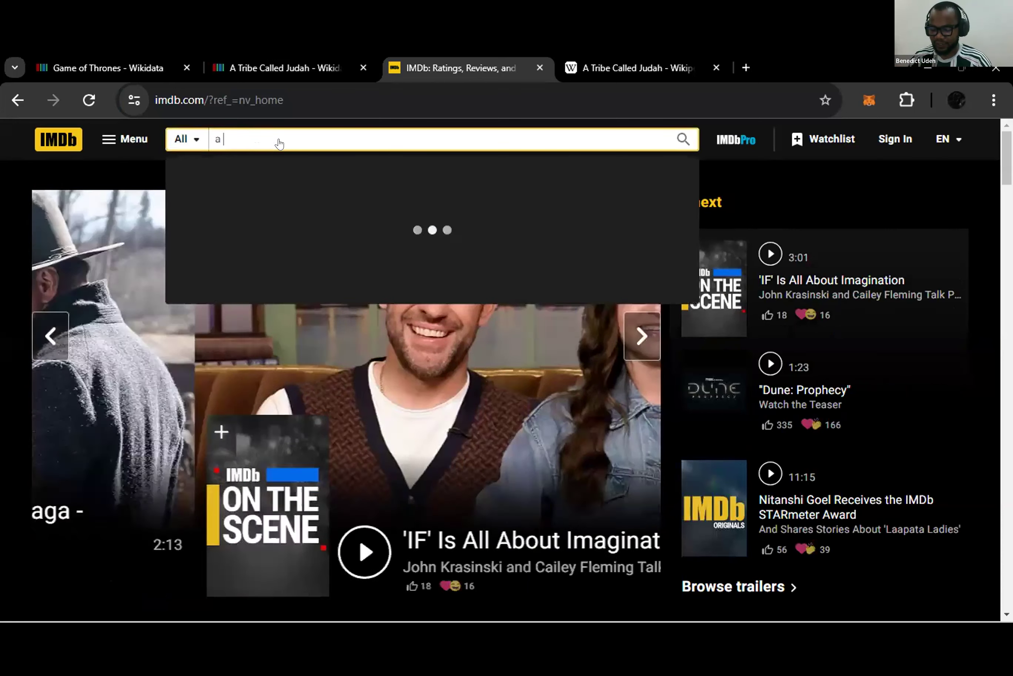
type("tribe ")
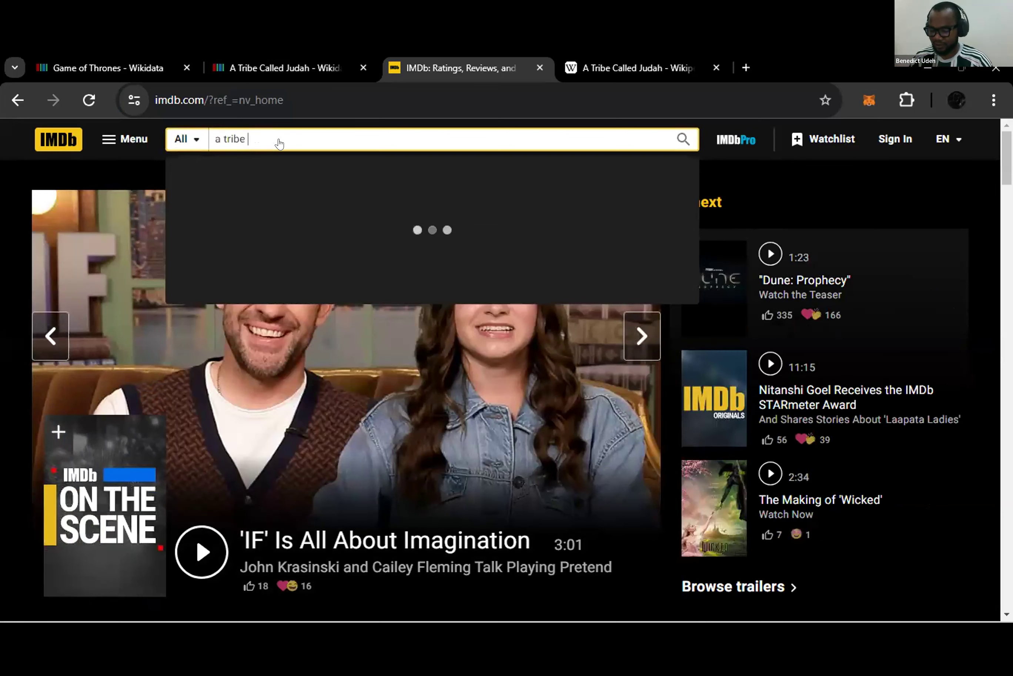
type("called juda")
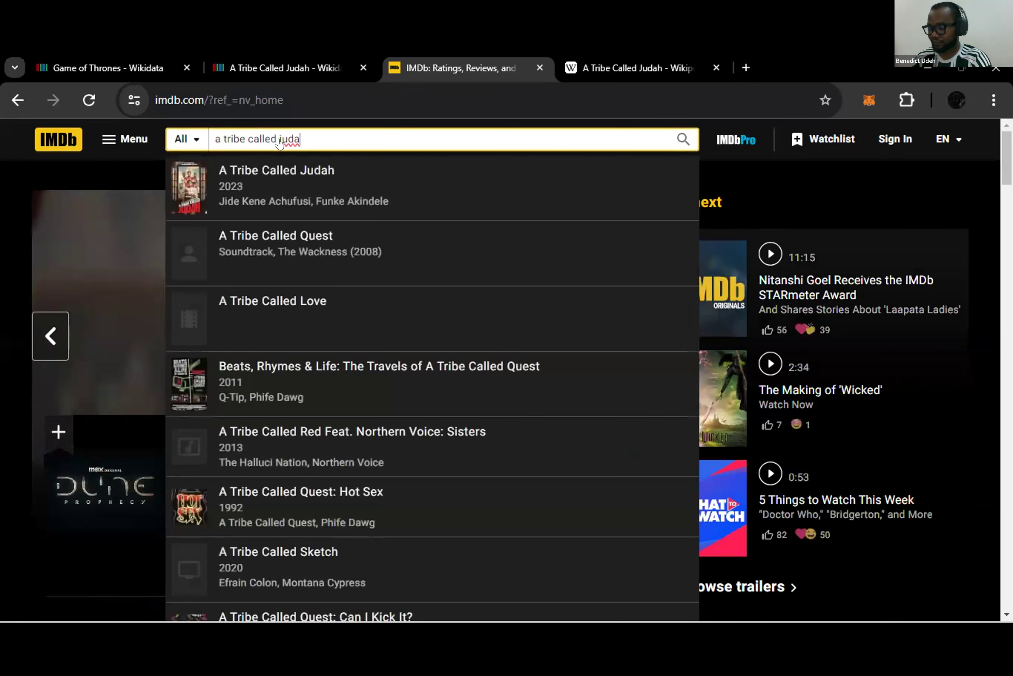
type("h")
left_click(300, 174)
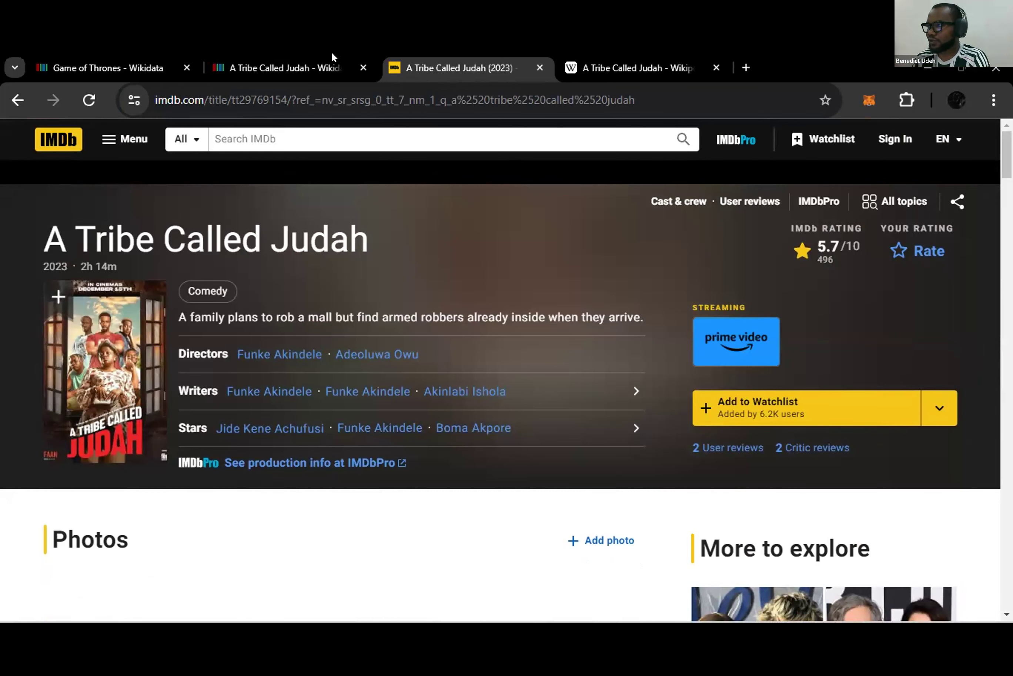
- Check the description of the title property on the Game of Thrones Wikidata item and return to the A Tribe Called Judah item
left_click(263, 61)
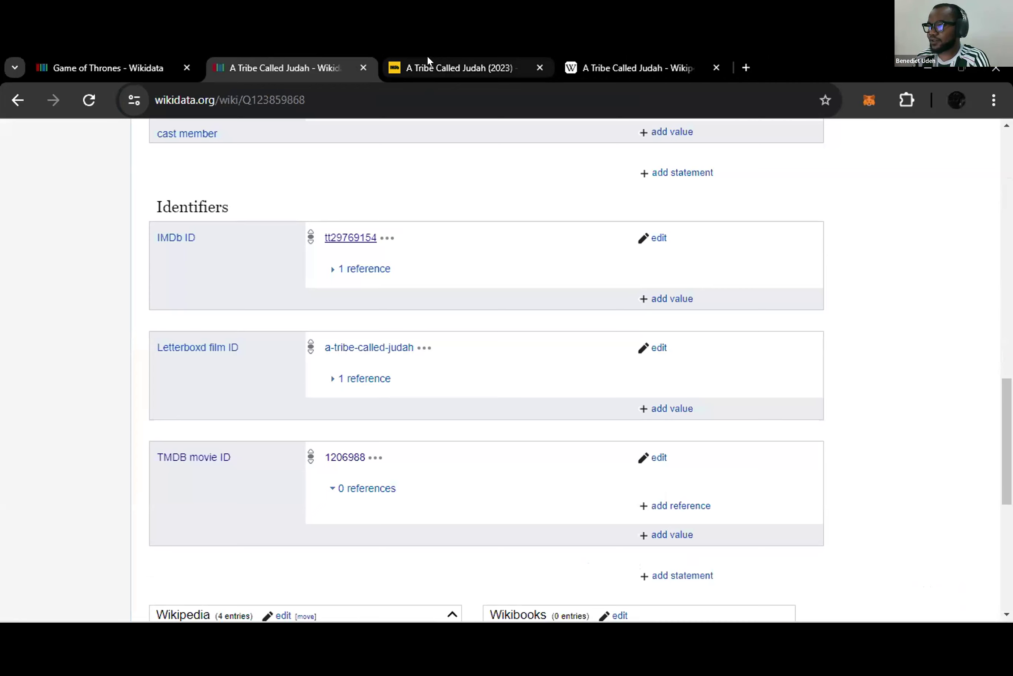
scroll(346, 143, "up", 6)
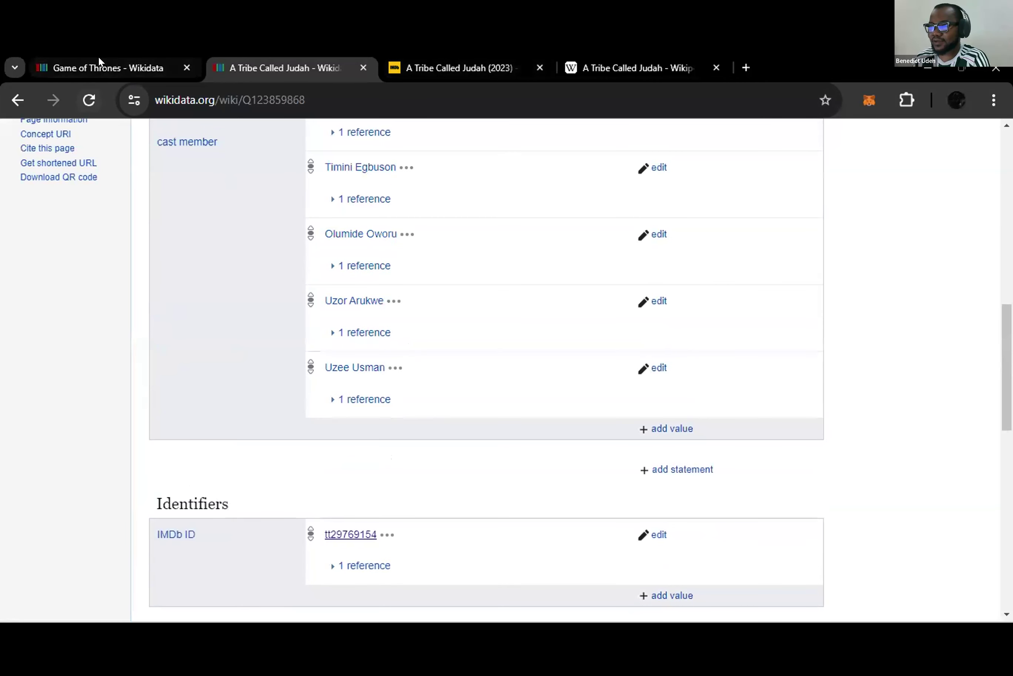
left_click(99, 61)
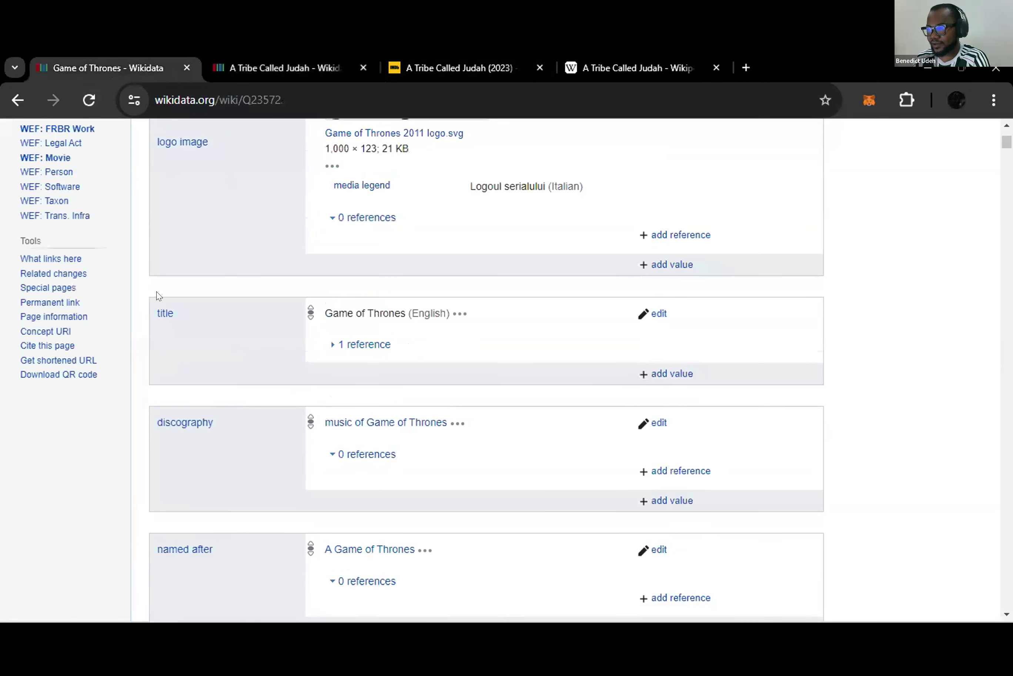
mouse_move(162, 315)
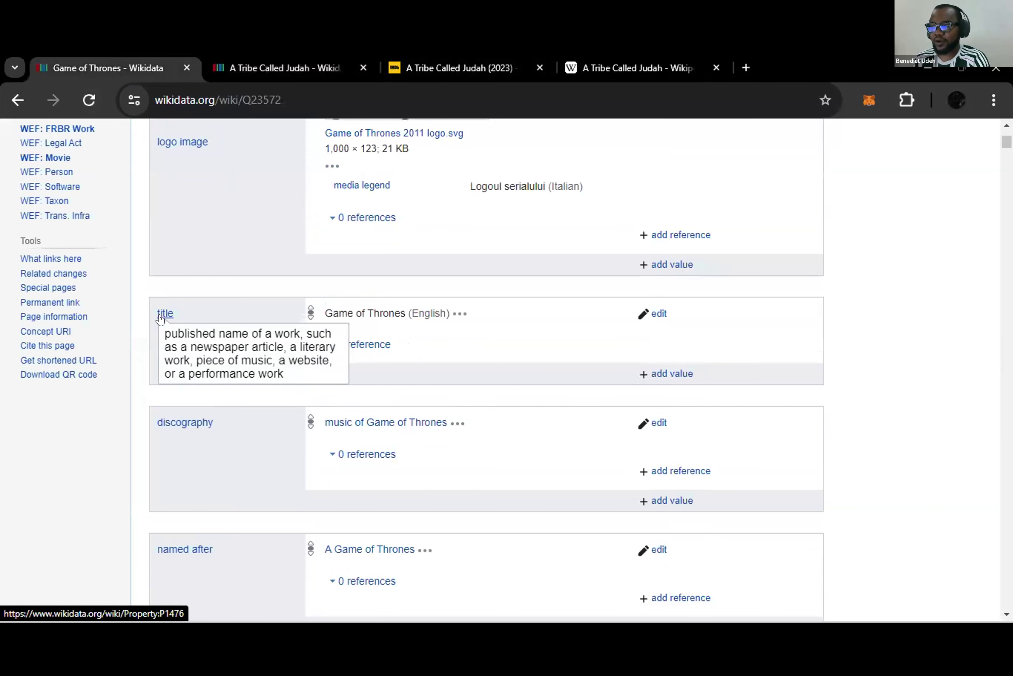
left_click(306, 66)
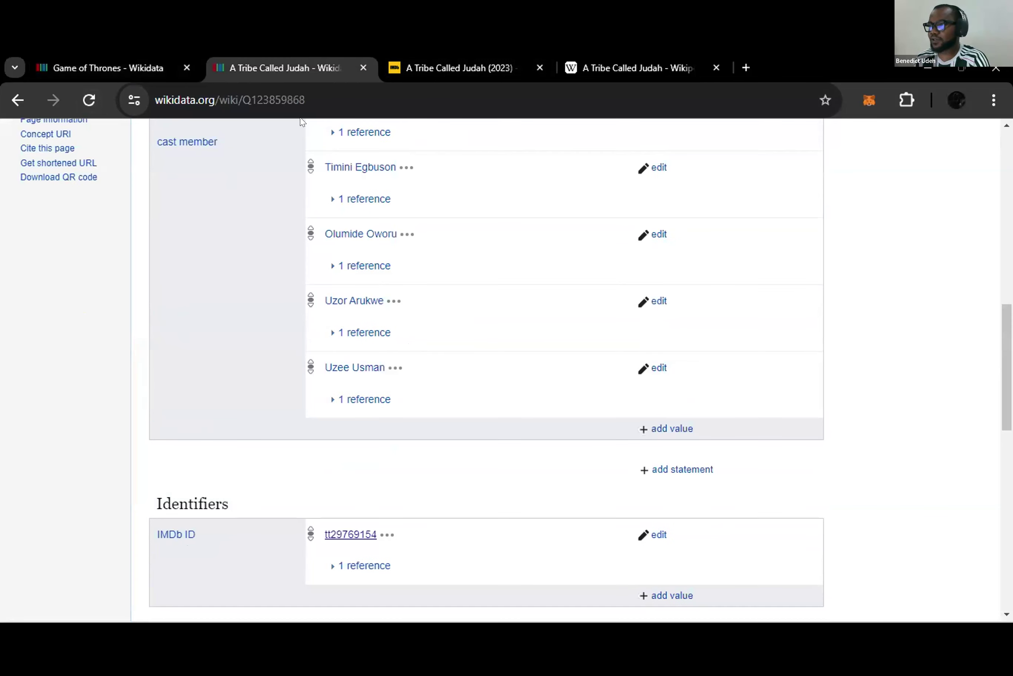
scroll(465, 414, "down", 2)
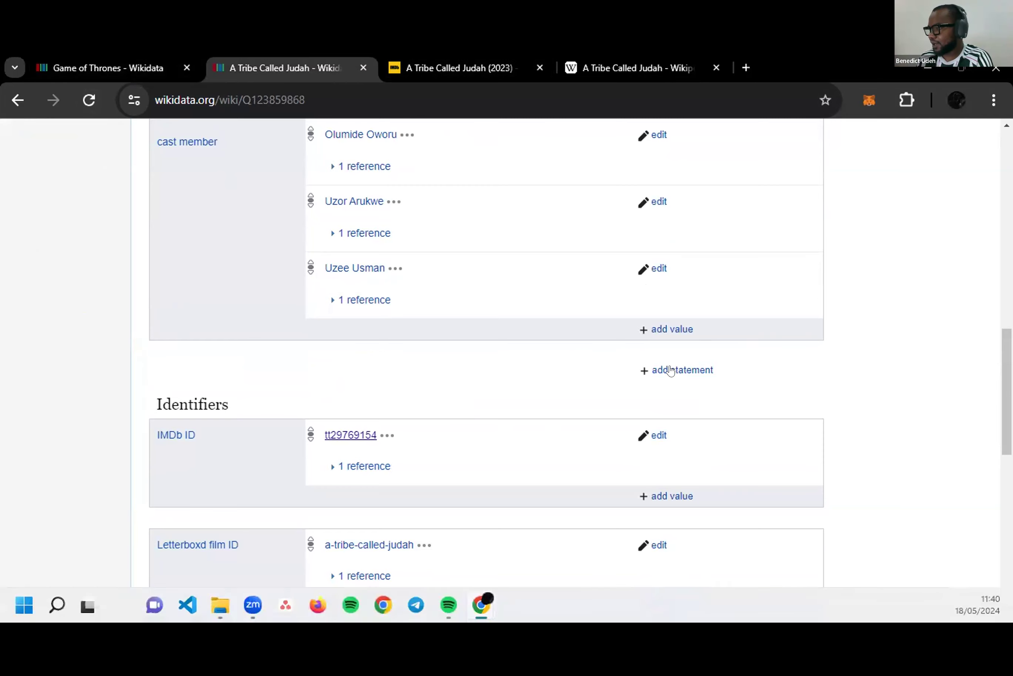
left_click(670, 370)
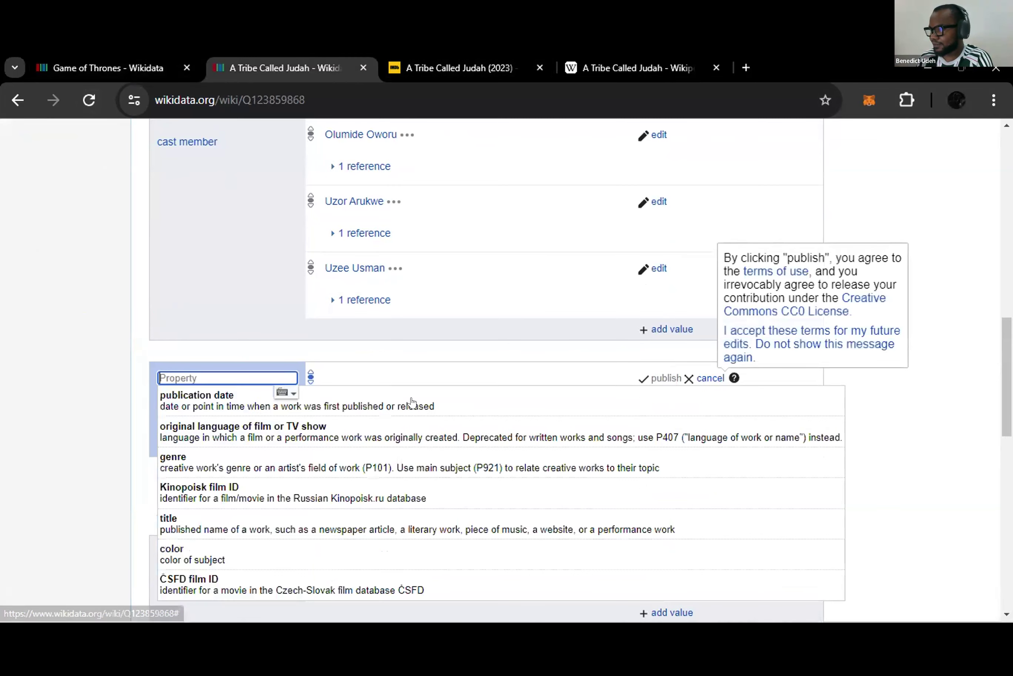
left_click(711, 377)
- Review the A Tribe Called Judah item from its labels to its Wikipedia links and highlight the mobile view link in the footer
scroll(992, 390, "up", 15)
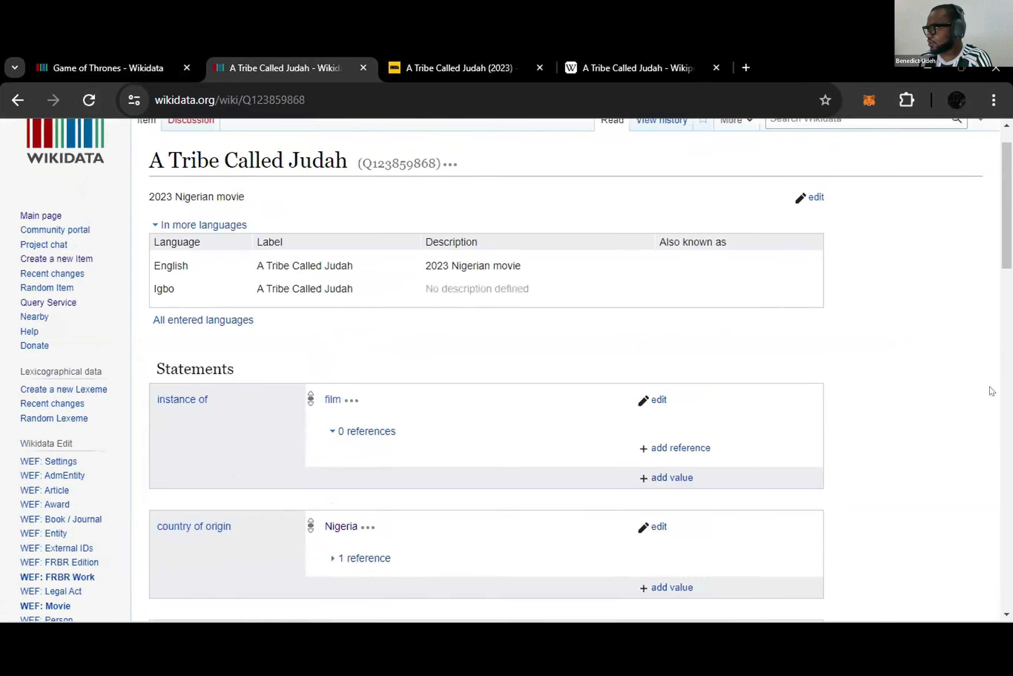
scroll(992, 390, "up", 1)
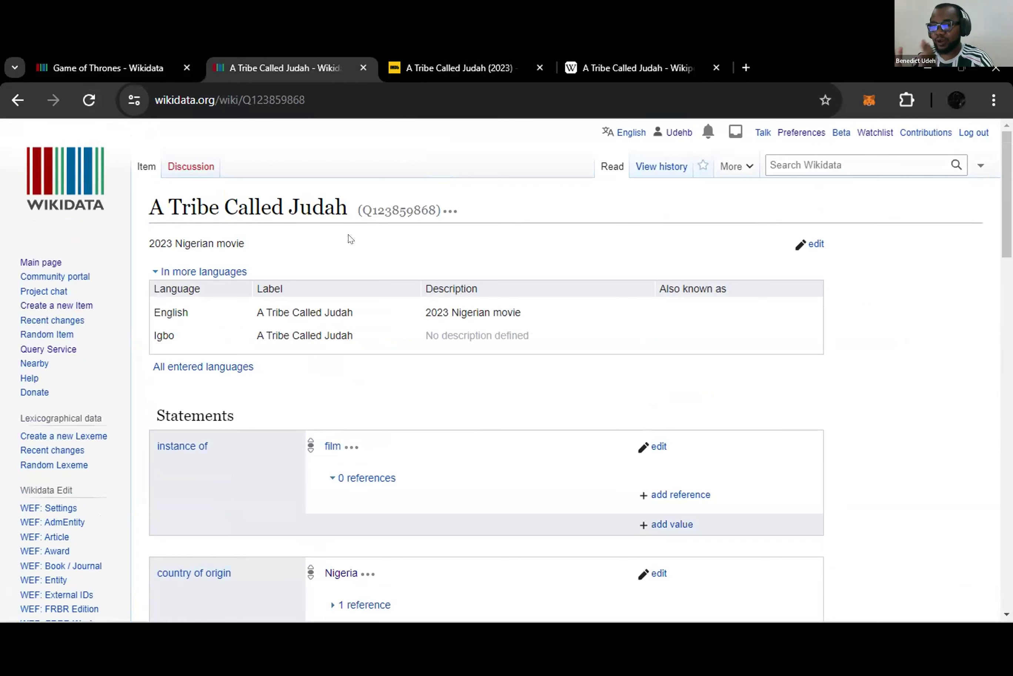
scroll(285, 225, "down", 20)
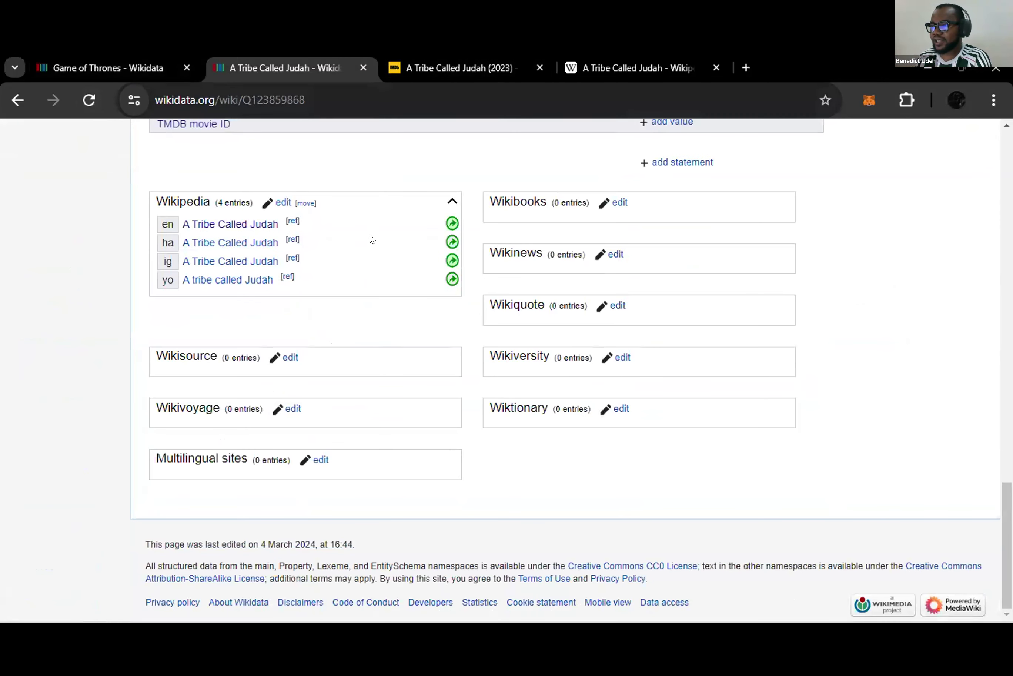
mouse_move(323, 592)
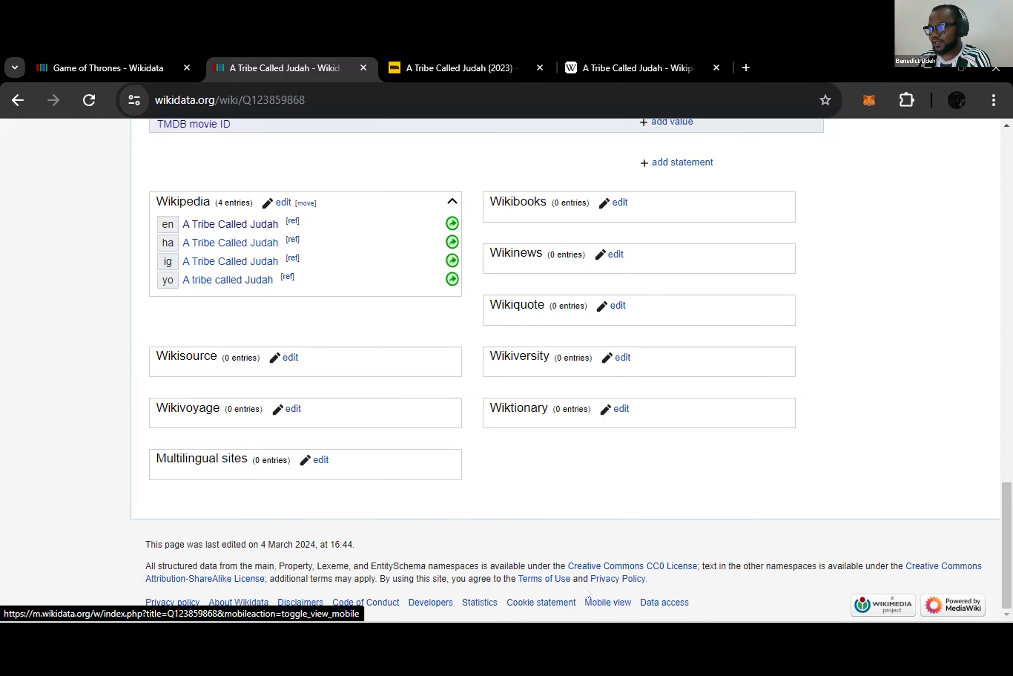
left_click_drag(586, 592, 624, 595)
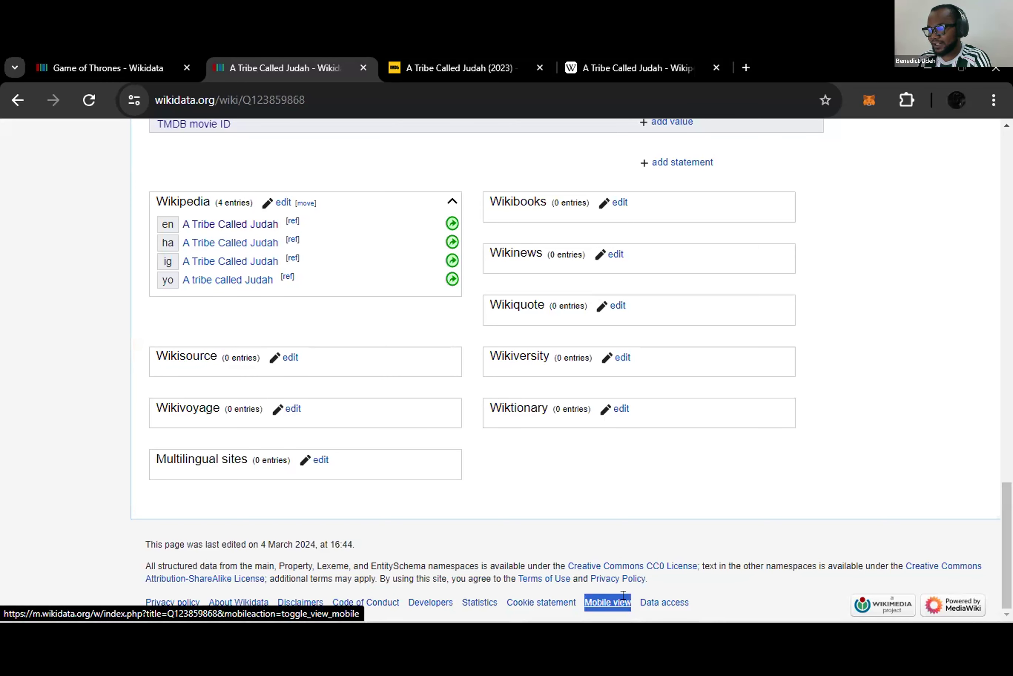
left_click(702, 543)
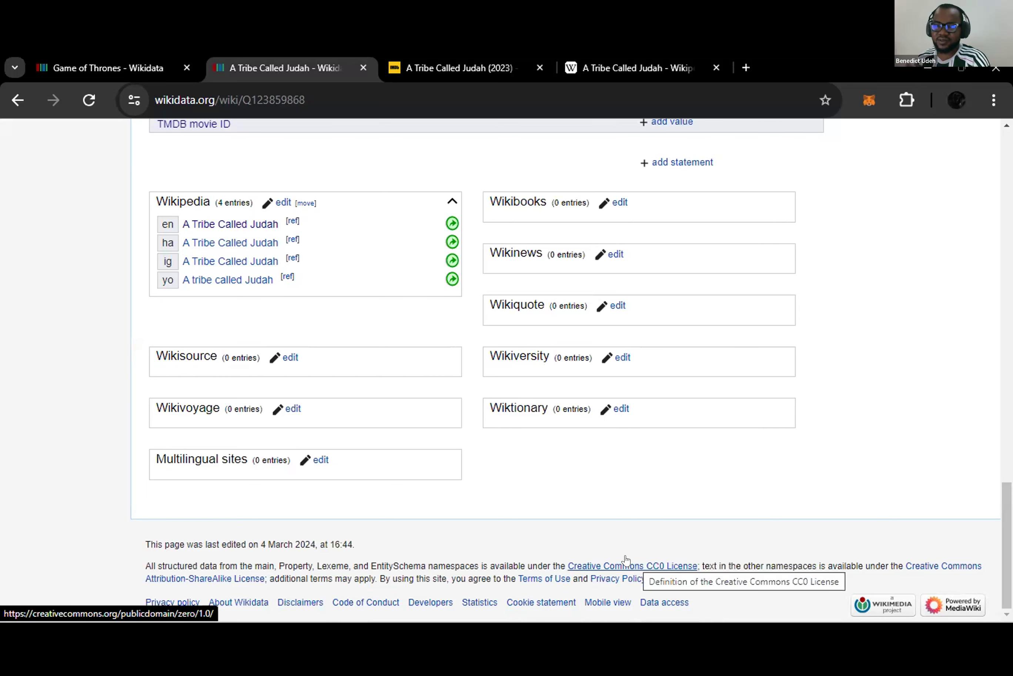
- Start a new statement on the A Tribe Called Judah item with the property title, consulting the Game of Thrones item for the property
scroll(632, 482, "up", 10)
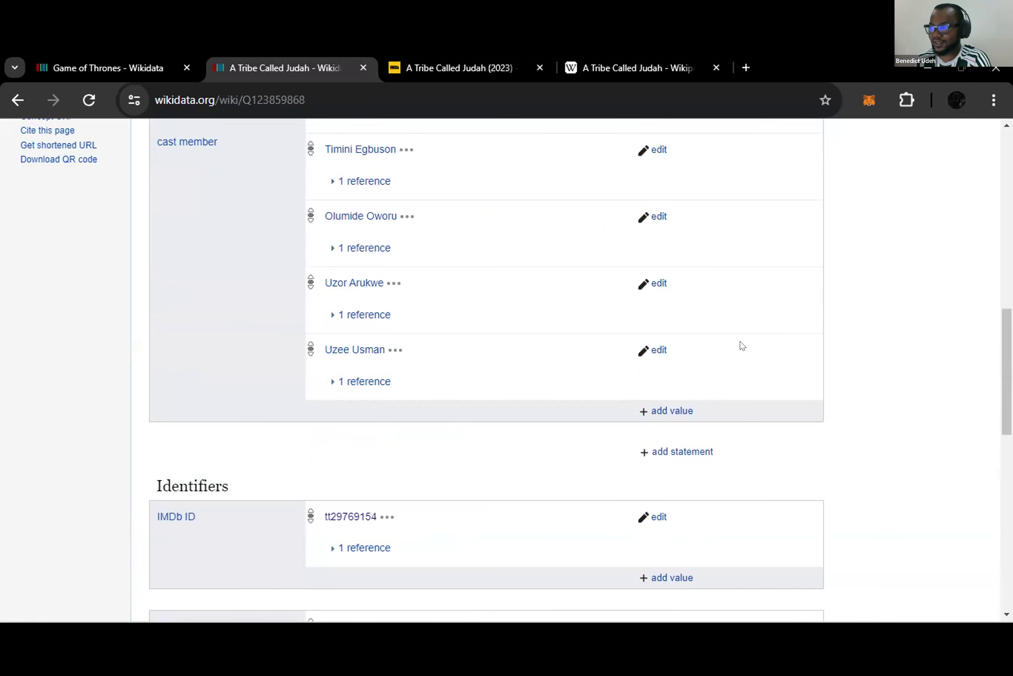
scroll(611, 369, "down", 7)
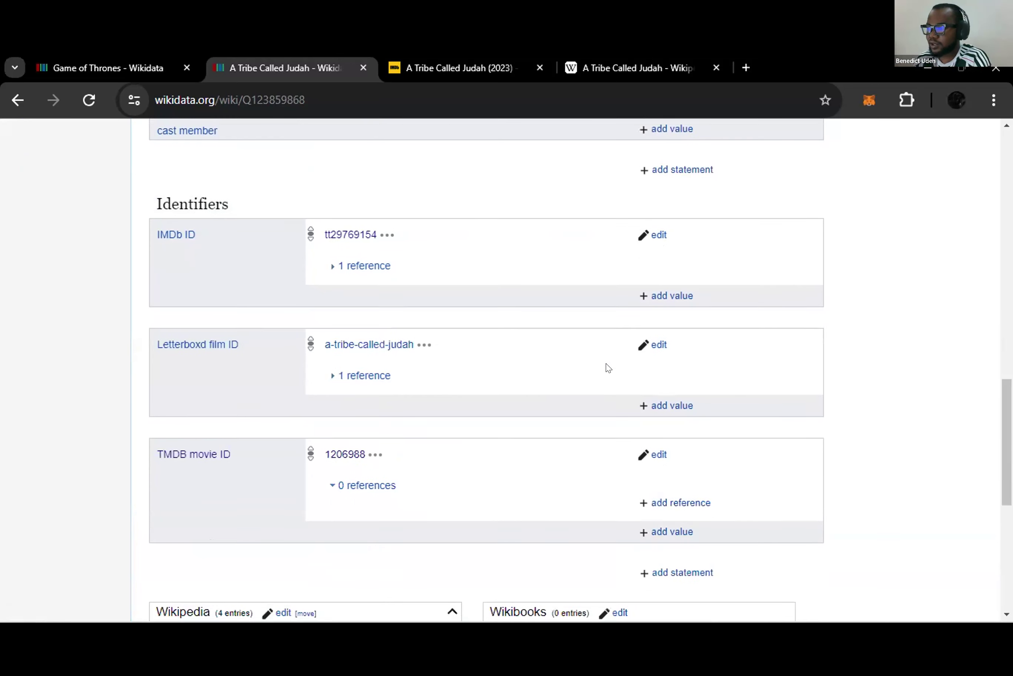
scroll(609, 368, "up", 10)
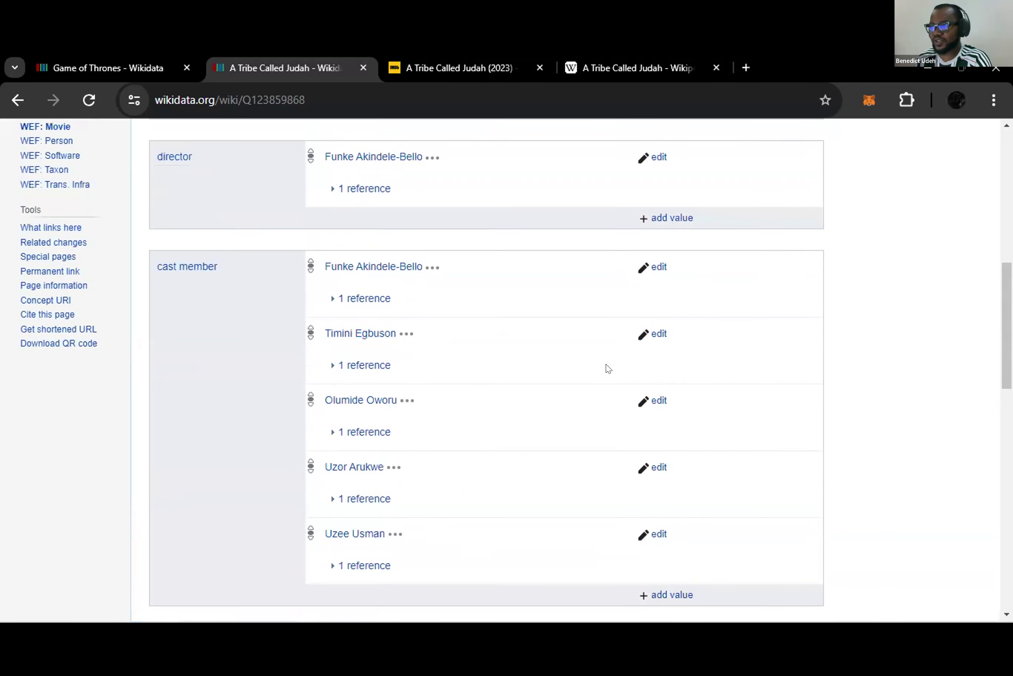
scroll(589, 367, "up", 5)
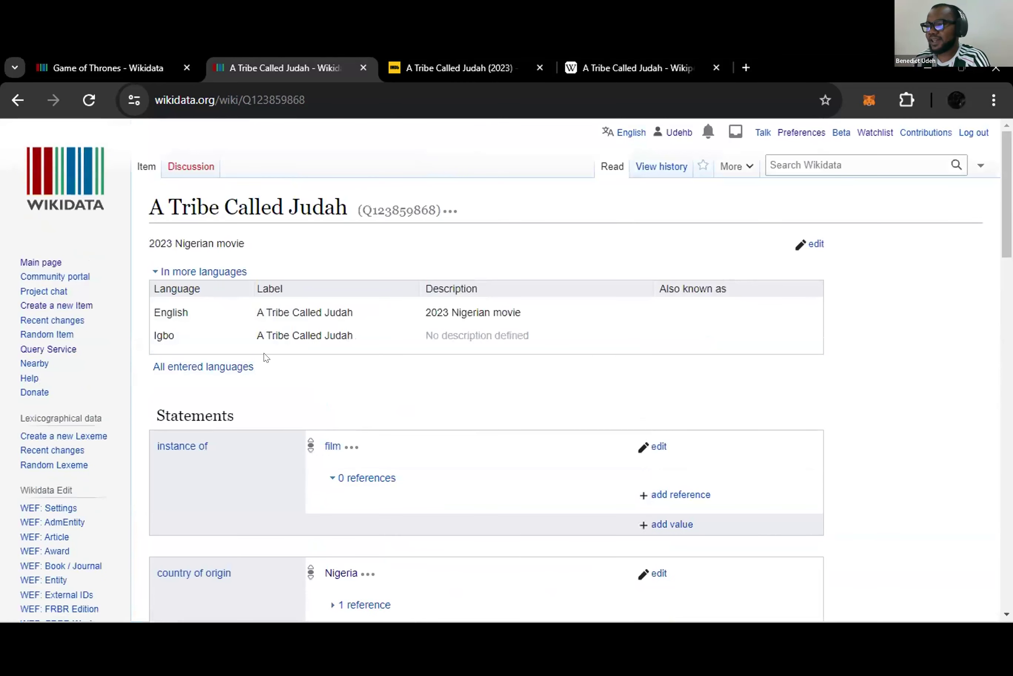
scroll(394, 335, "down", 7)
scroll(386, 334, "down", 5)
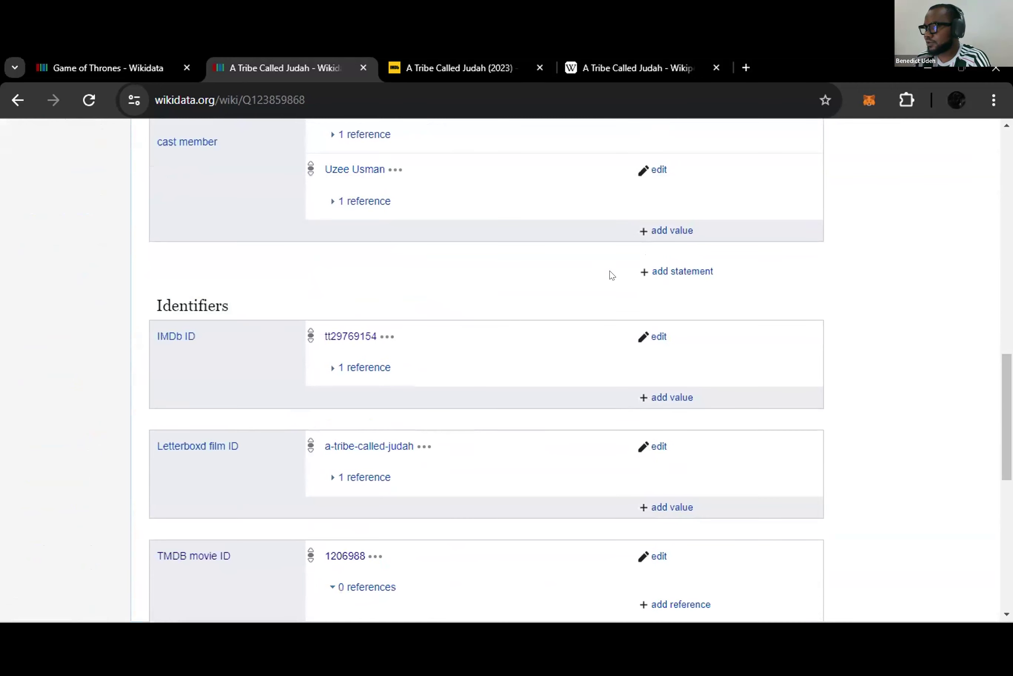
left_click(680, 272)
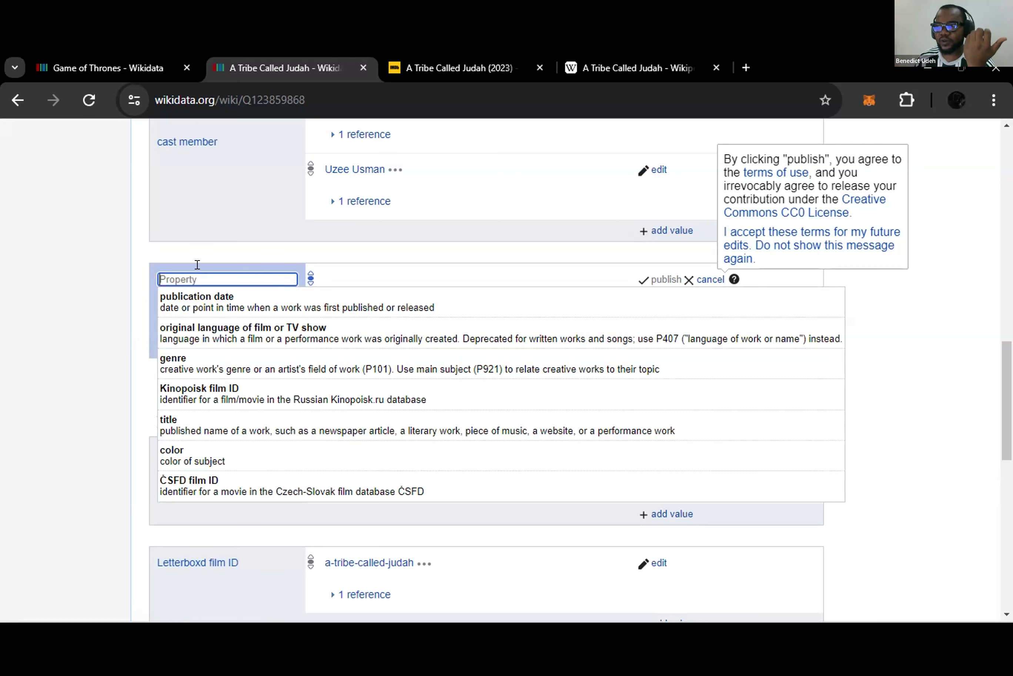
left_click(123, 60)
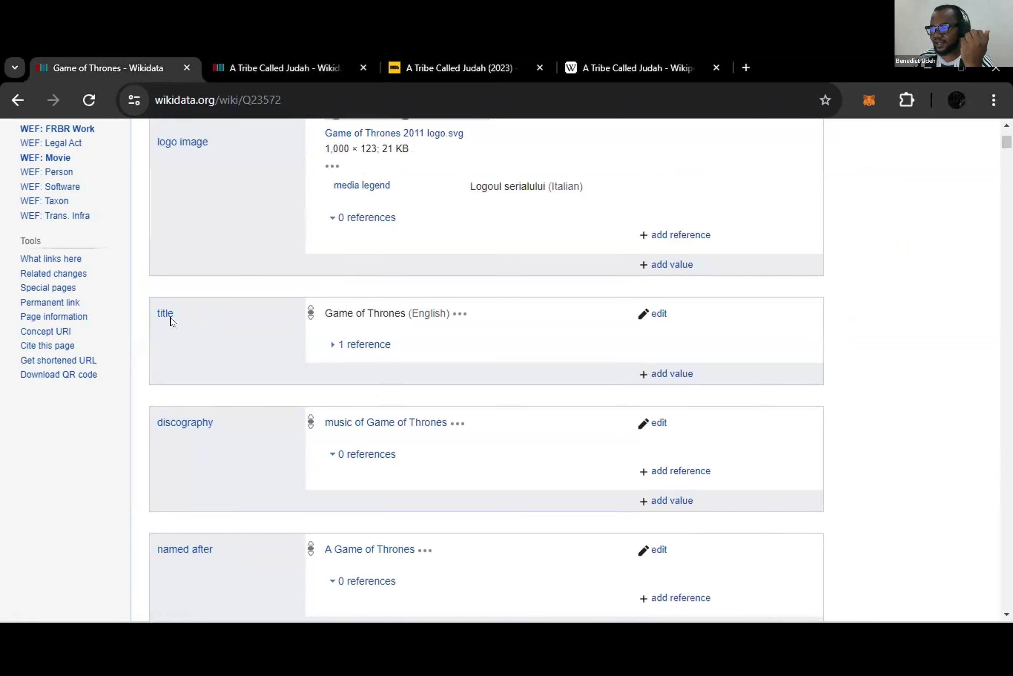
left_click(285, 56)
type("tit")
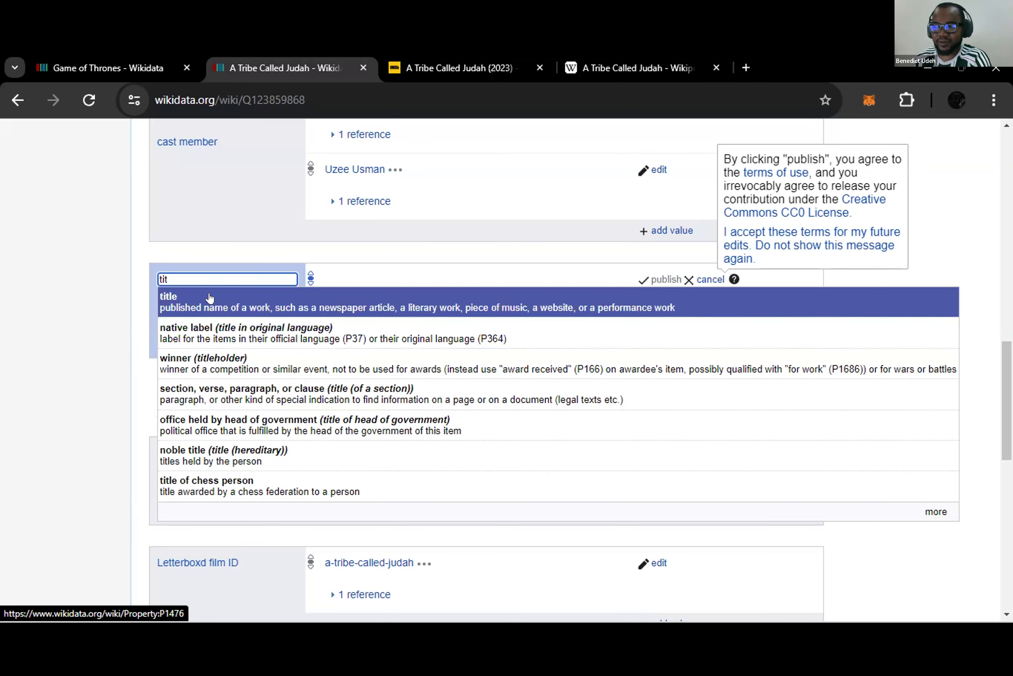
left_click(211, 300)
- Enter "A Tribe Called Judah" as the value of the new title statement and activate its mandatory language field
scroll(288, 294, "up", 5)
scroll(287, 300, "down", 5)
scroll(289, 305, "up", 10)
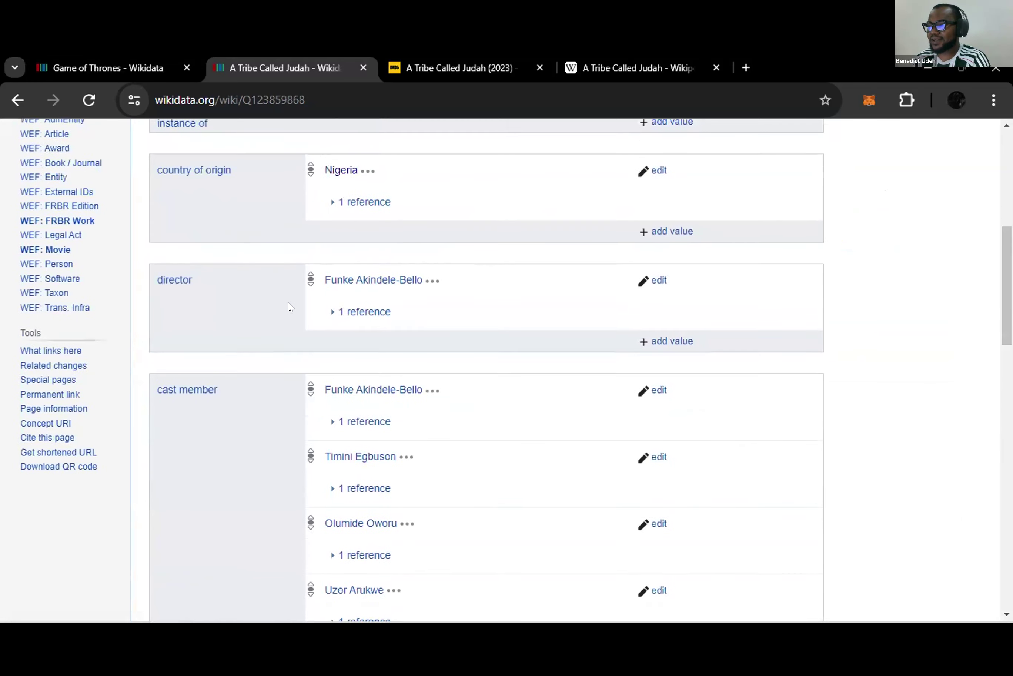
scroll(290, 306, "down", 8)
left_click(353, 369)
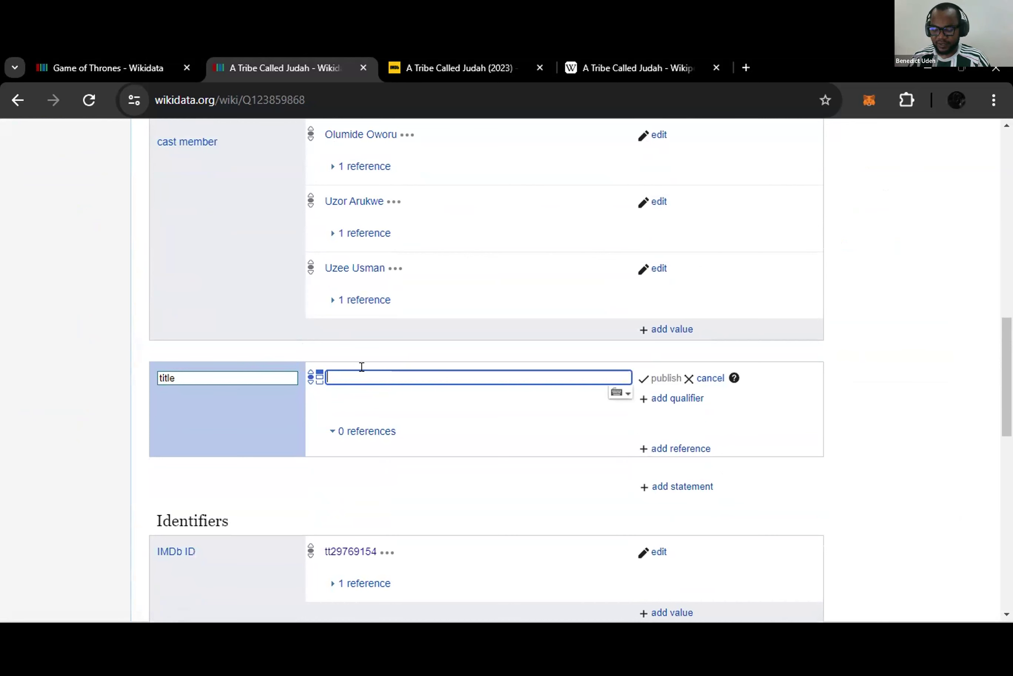
type("A Tribe")
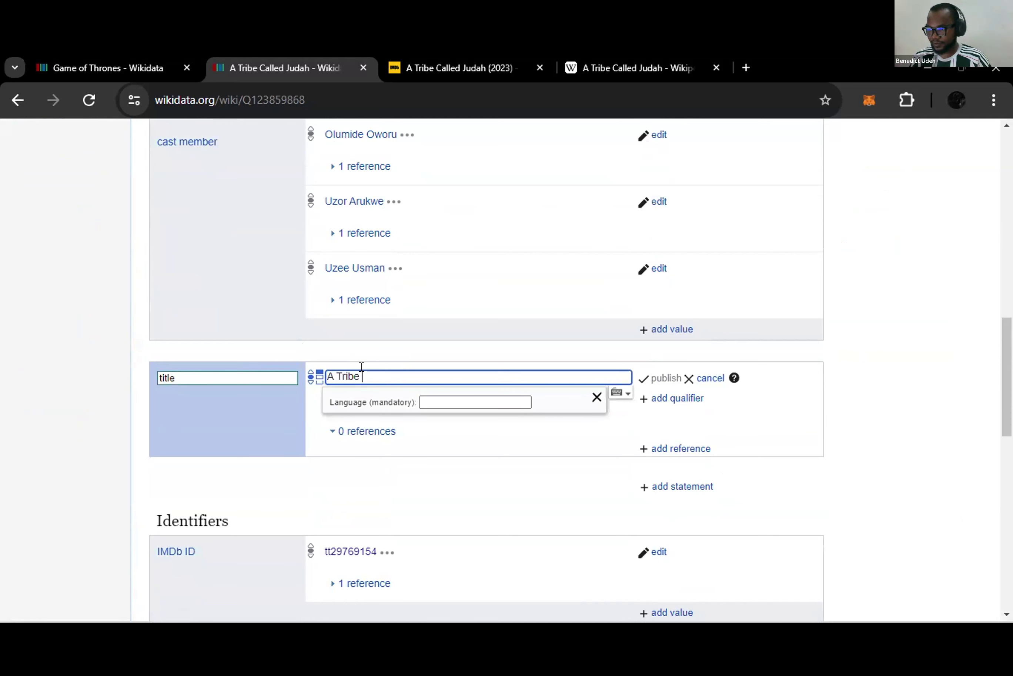
type(" Called ")
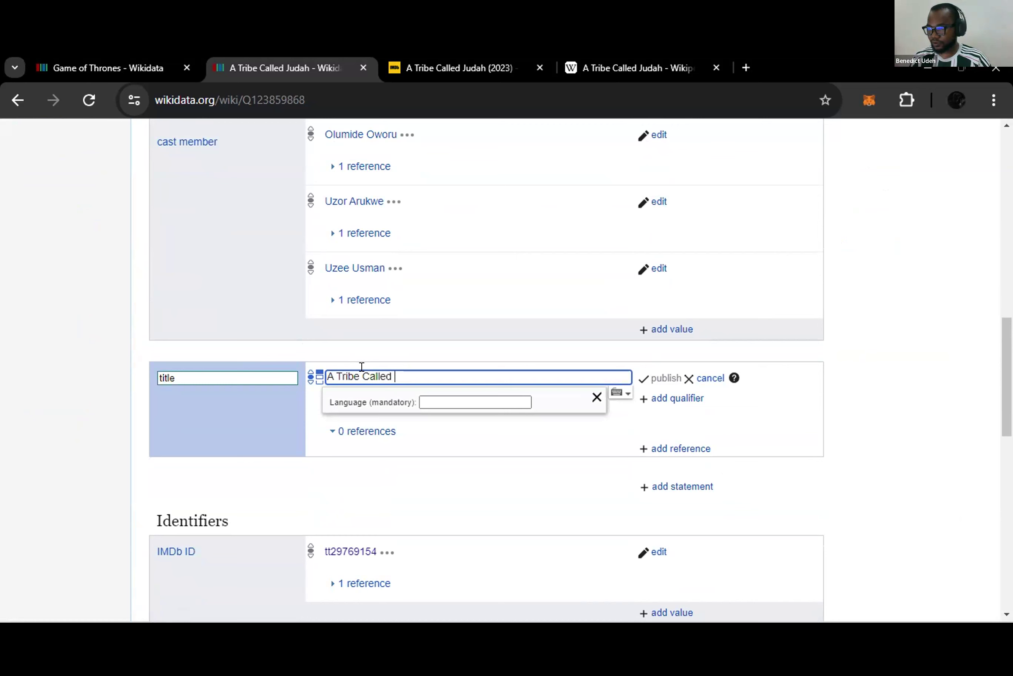
type("Judeh")
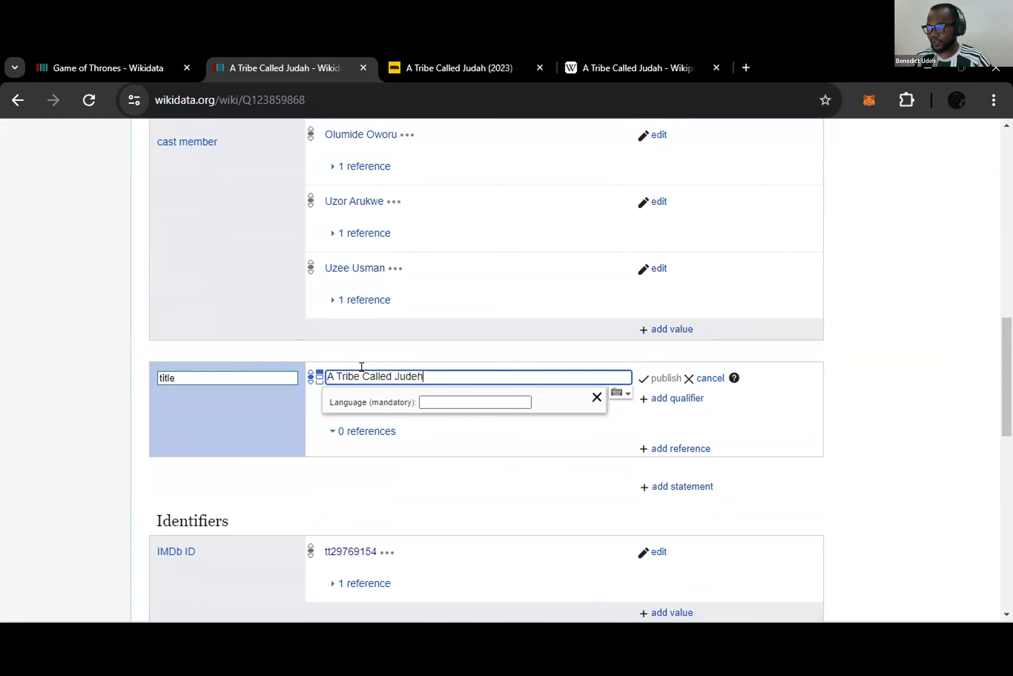
key("BackSpace")
key("BackSpace")
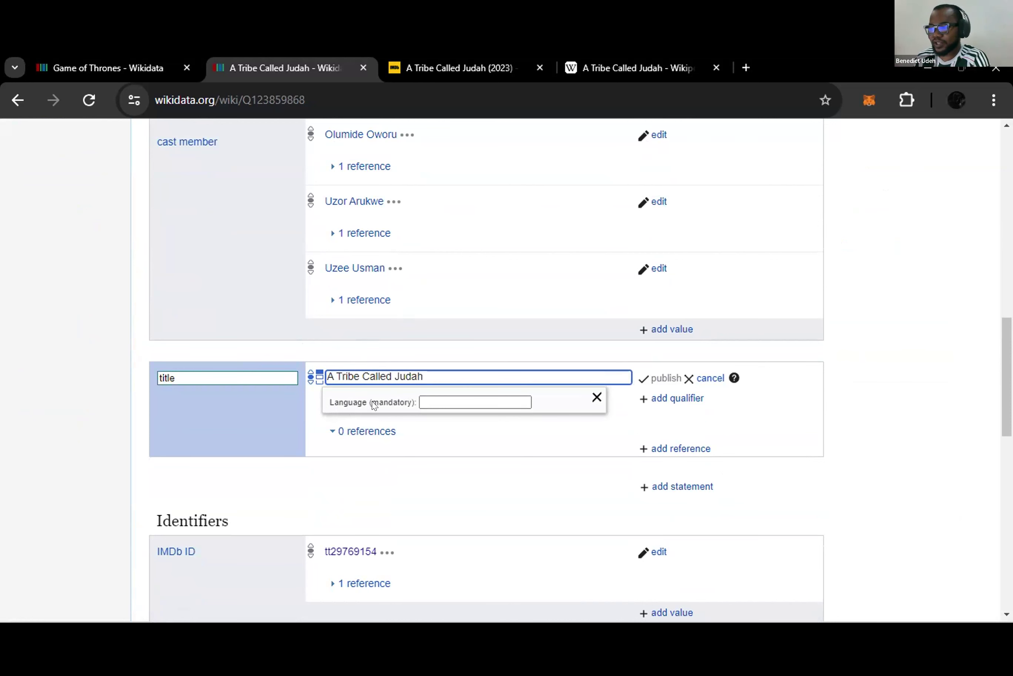
left_click(425, 400)
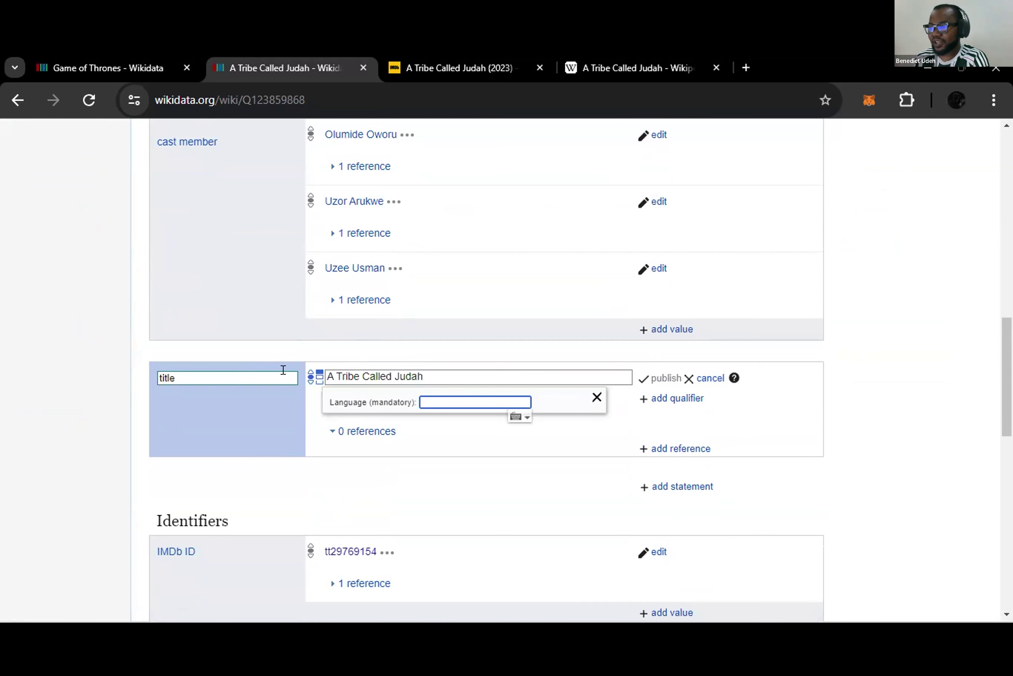
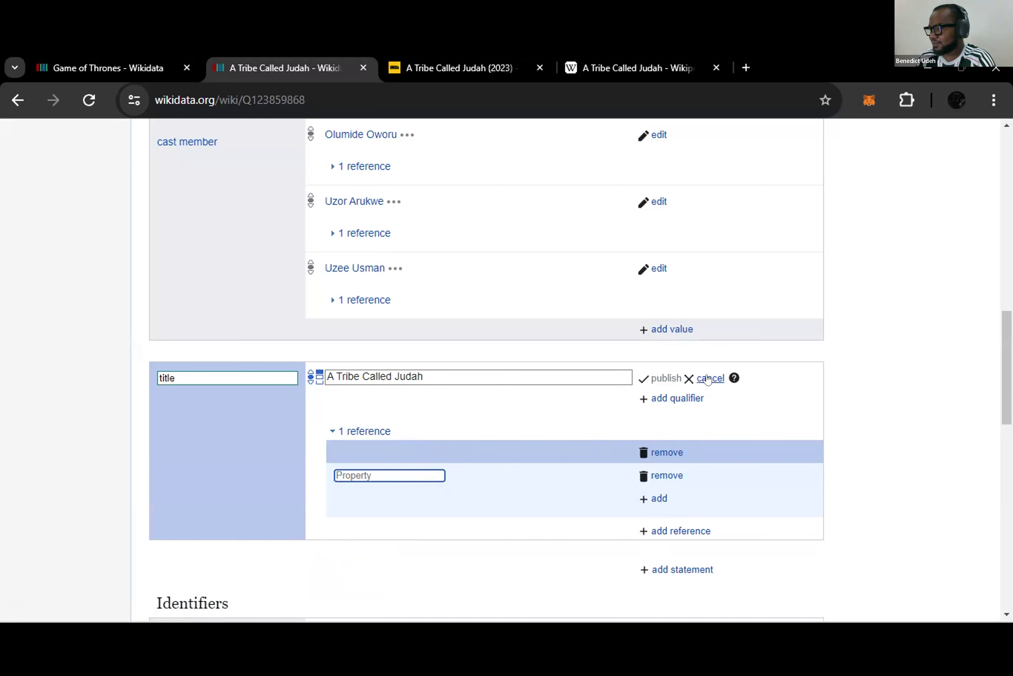
- Copy the text "A Tribe Called Judah" from the unpublished title statement and discard that draft statement
left_click(543, 374)
key("ctrl+c")
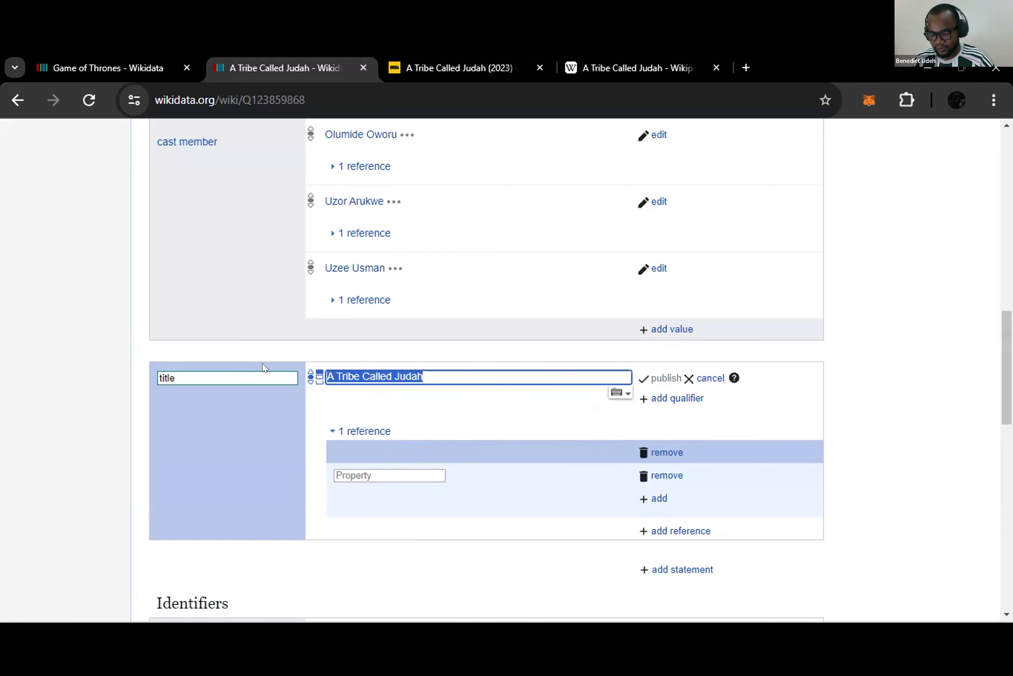
left_click(711, 378)
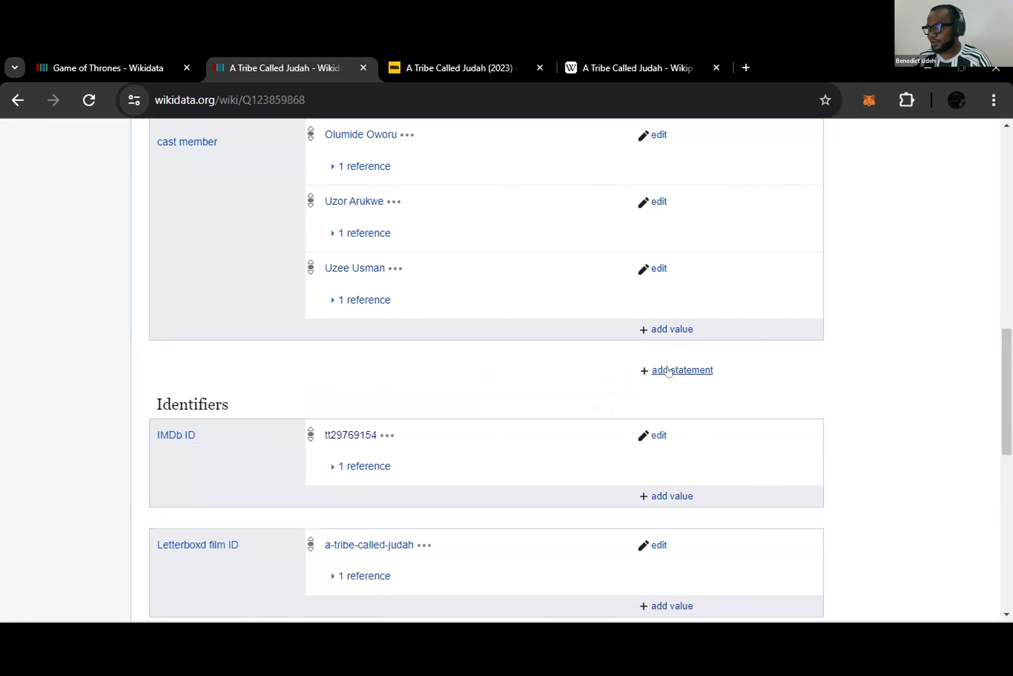
- Add a new statement with the property title, the value "A Tribe Called Judah" and the language English (en)
left_click(646, 370)
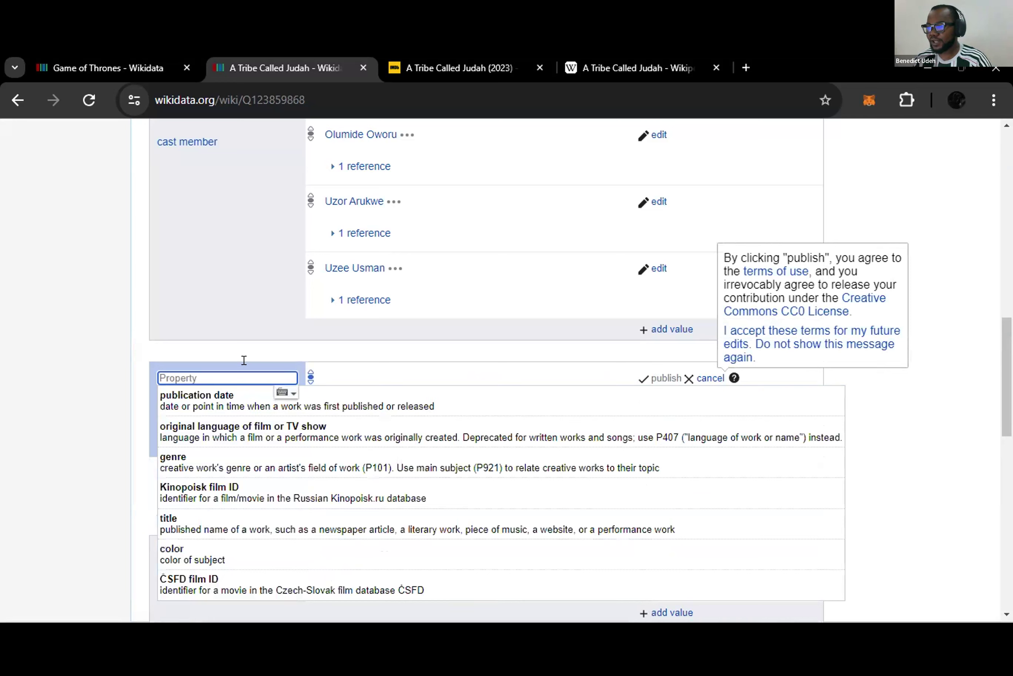
left_click(244, 371)
type("title")
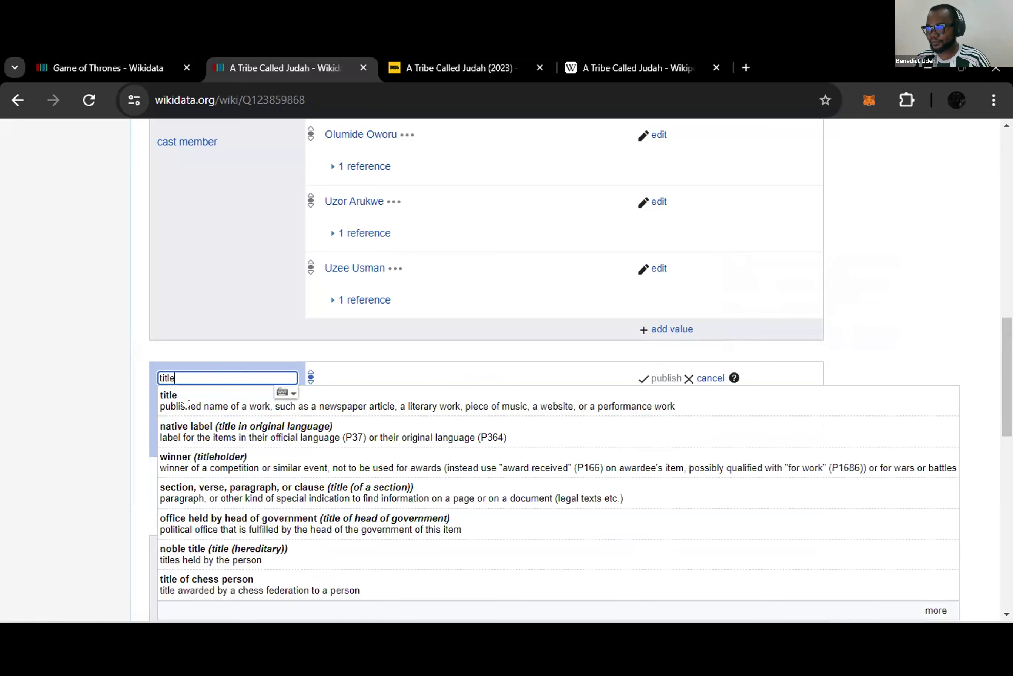
left_click(190, 402)
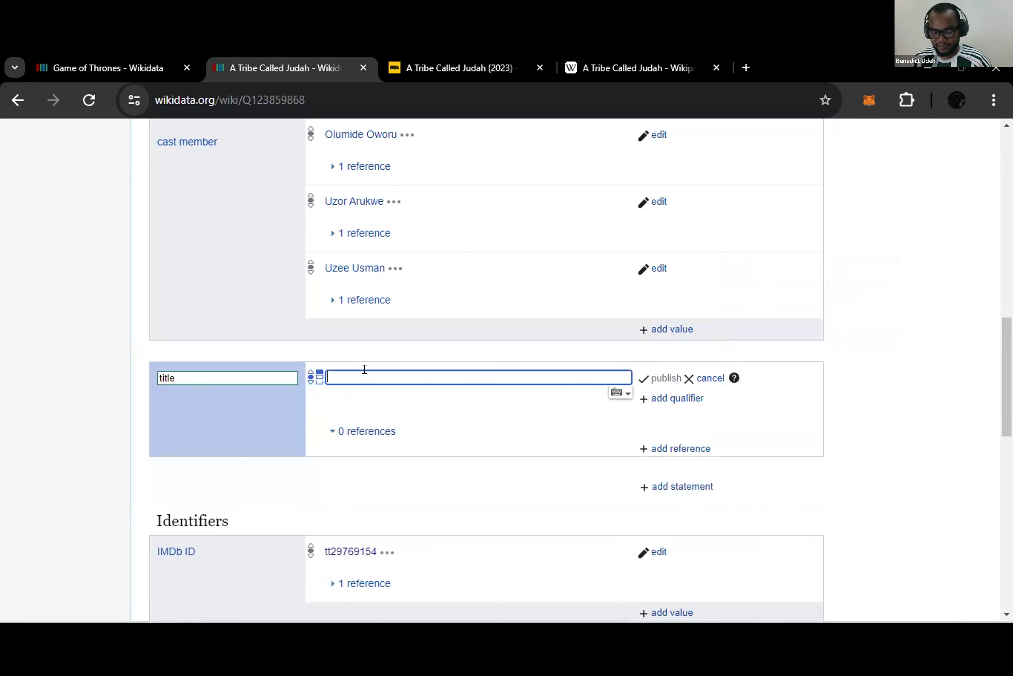
key("ctrl+v")
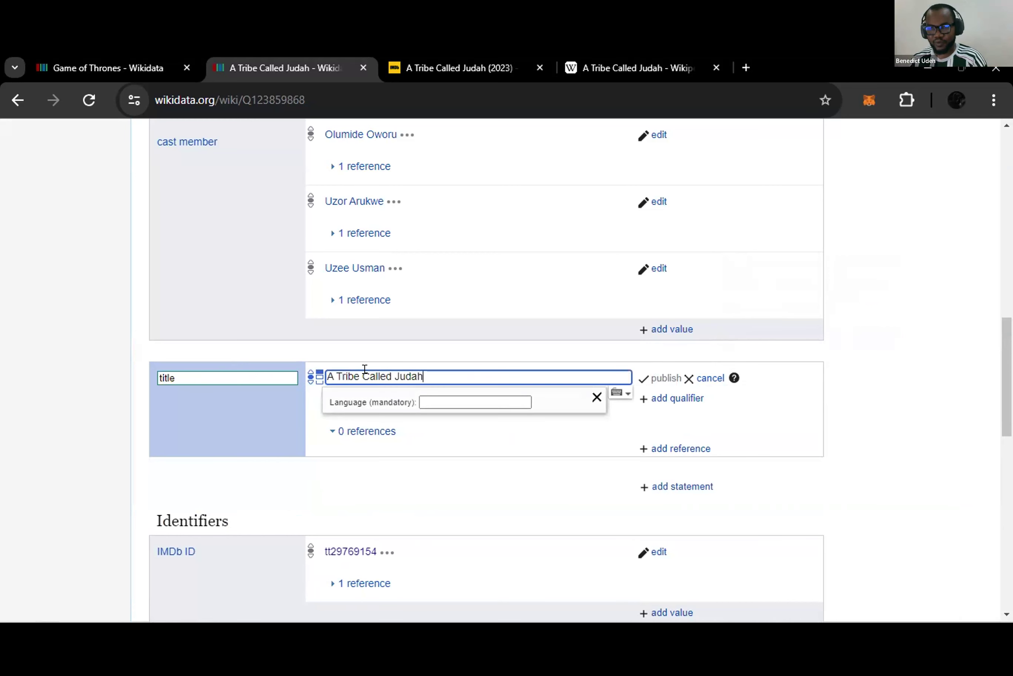
left_click(426, 398)
type("en")
left_click(440, 415)
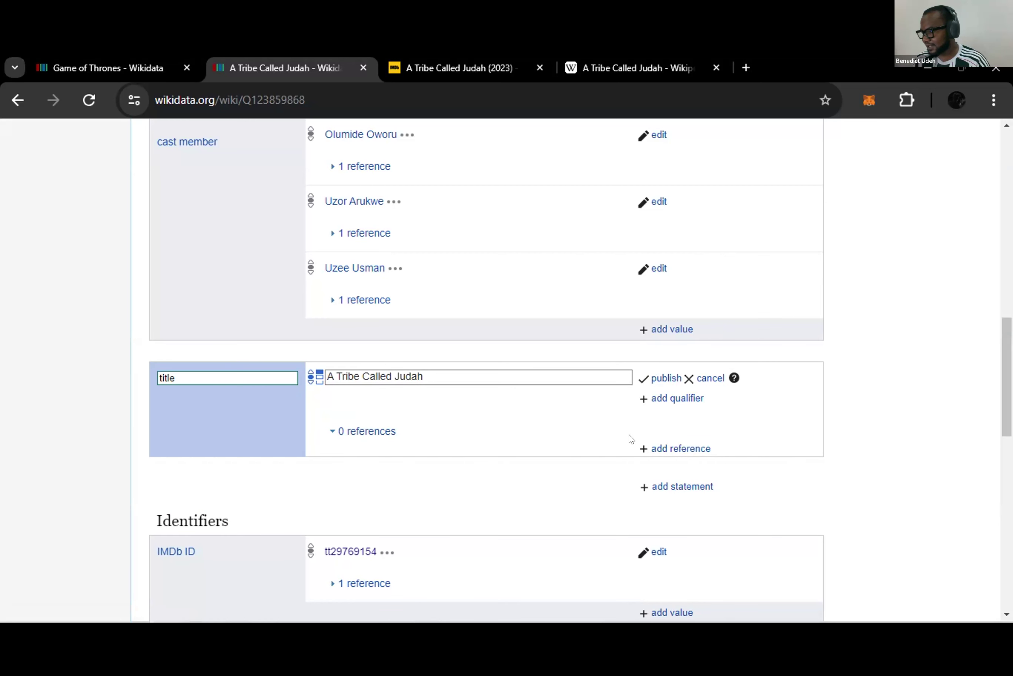
- Start a reference on the title statement and look at the film's IMDb and Wikipedia pages as possible sources
left_click(654, 449)
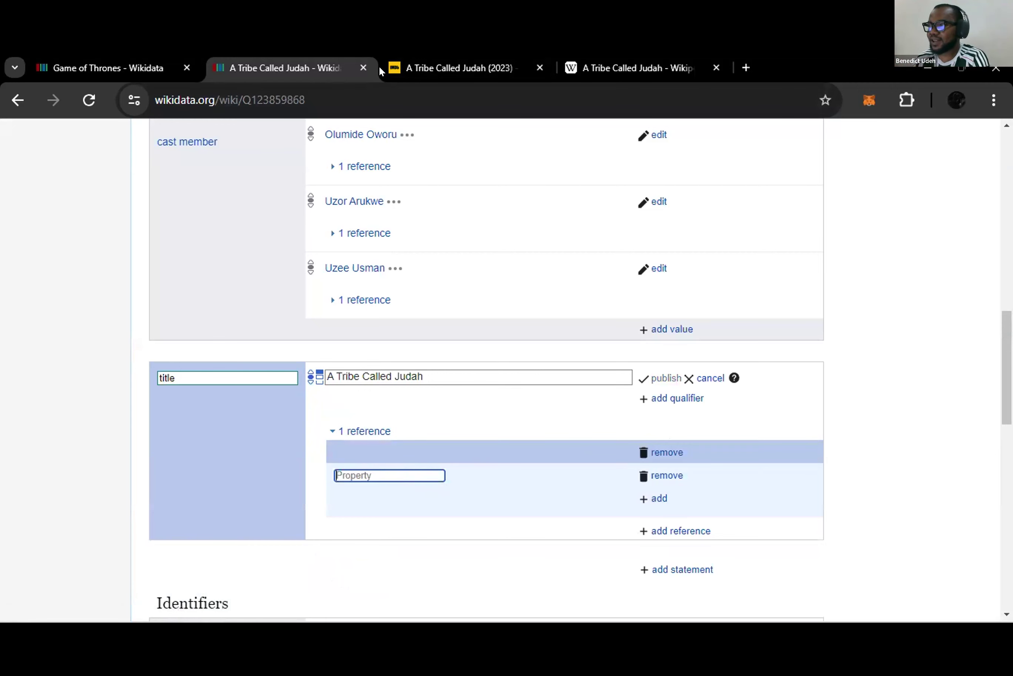
left_click(406, 59)
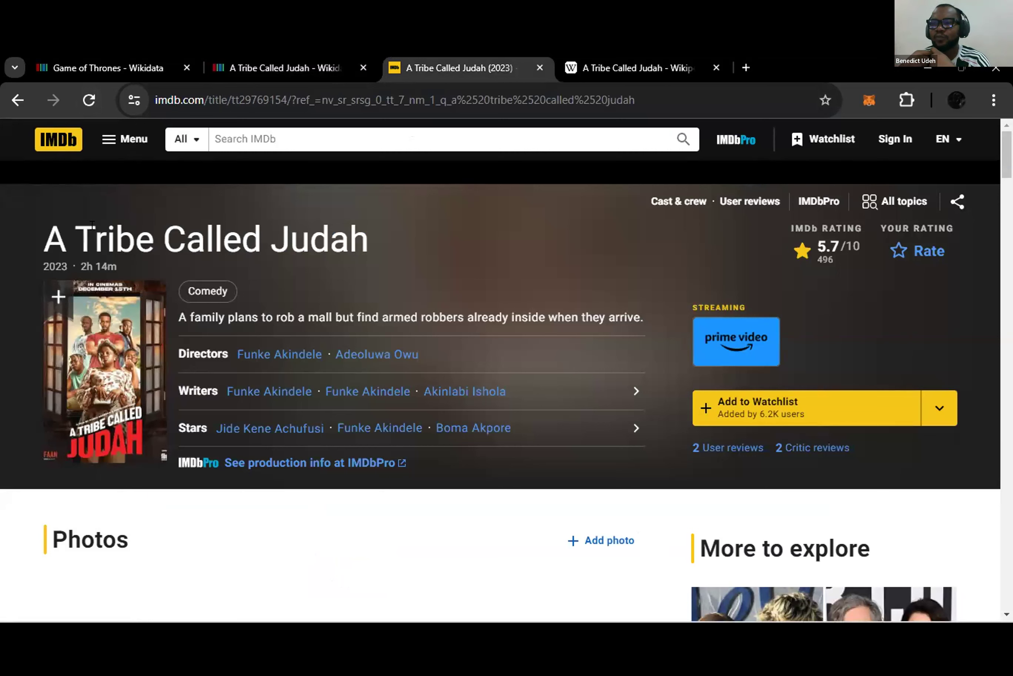
left_click(612, 69)
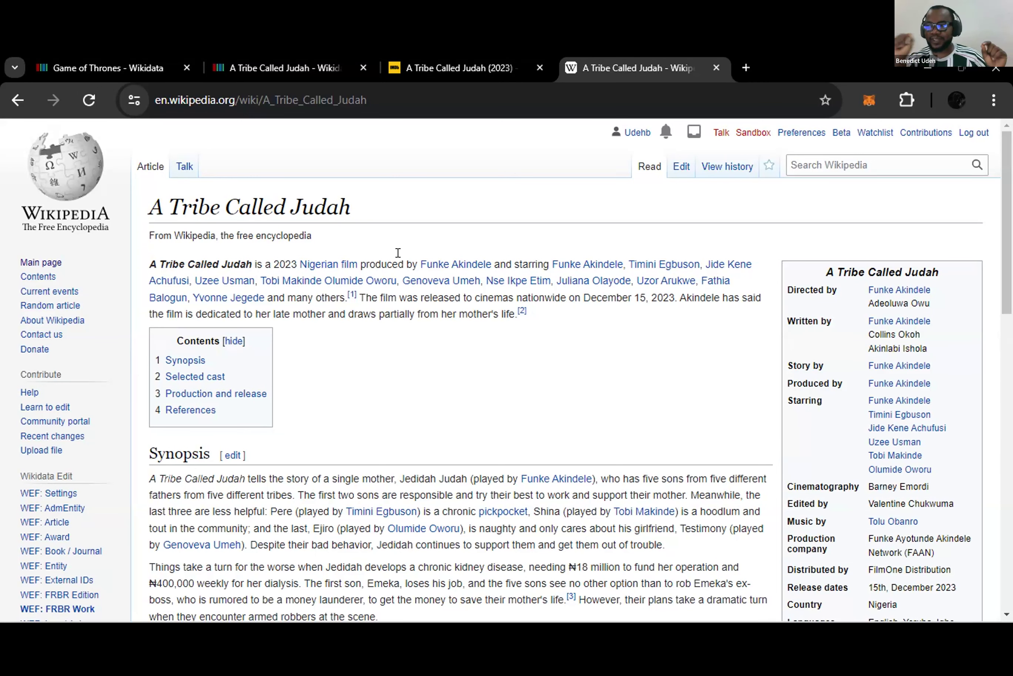
left_click(132, 55)
left_click(279, 67)
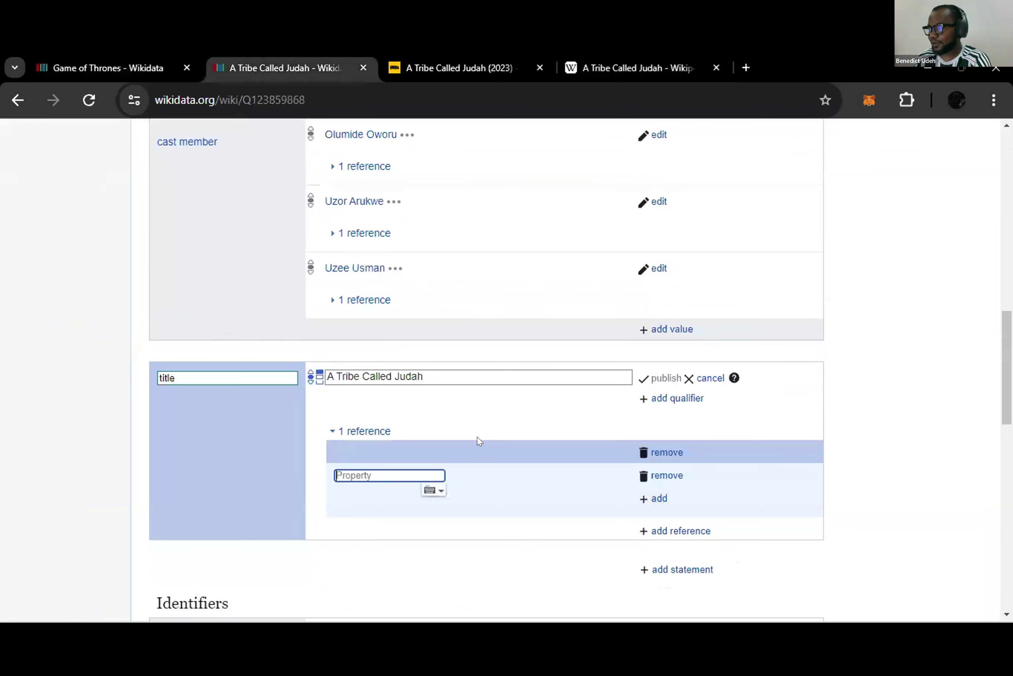
- Search the reference properties for "url" and choose Wikimedia import URL, consulting the film's Wikipedia article as the source
type("url")
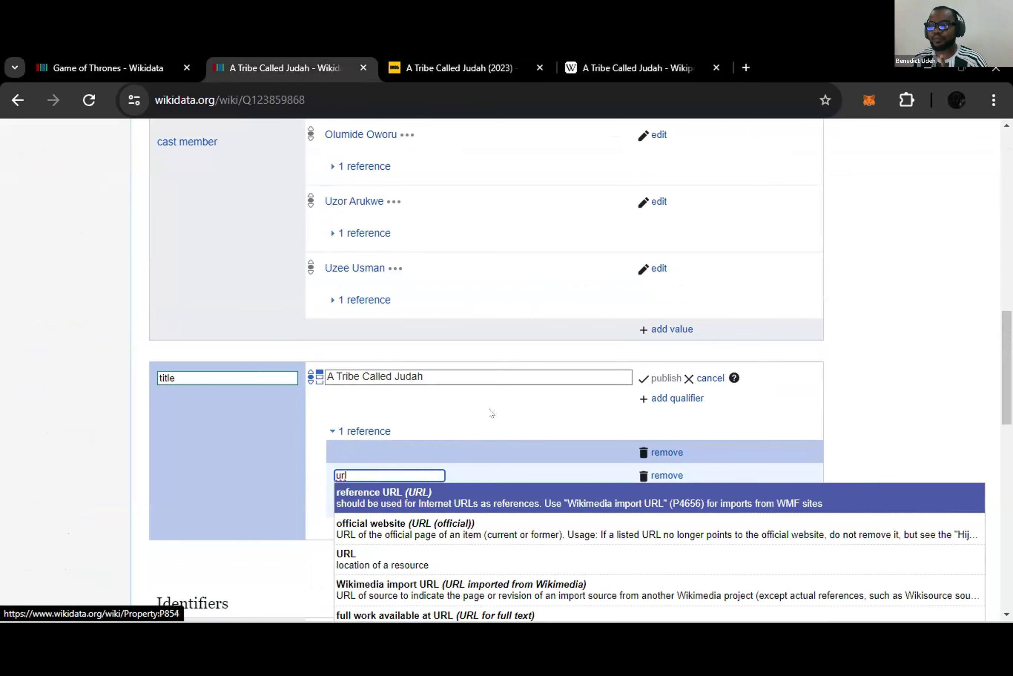
left_click(597, 66)
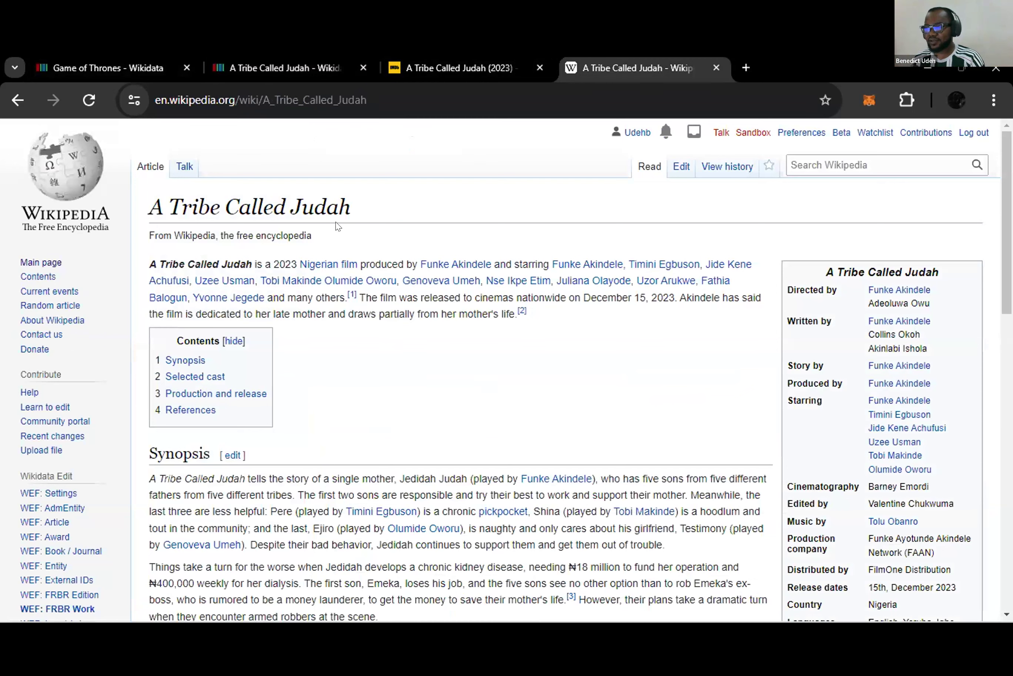
left_click(277, 57)
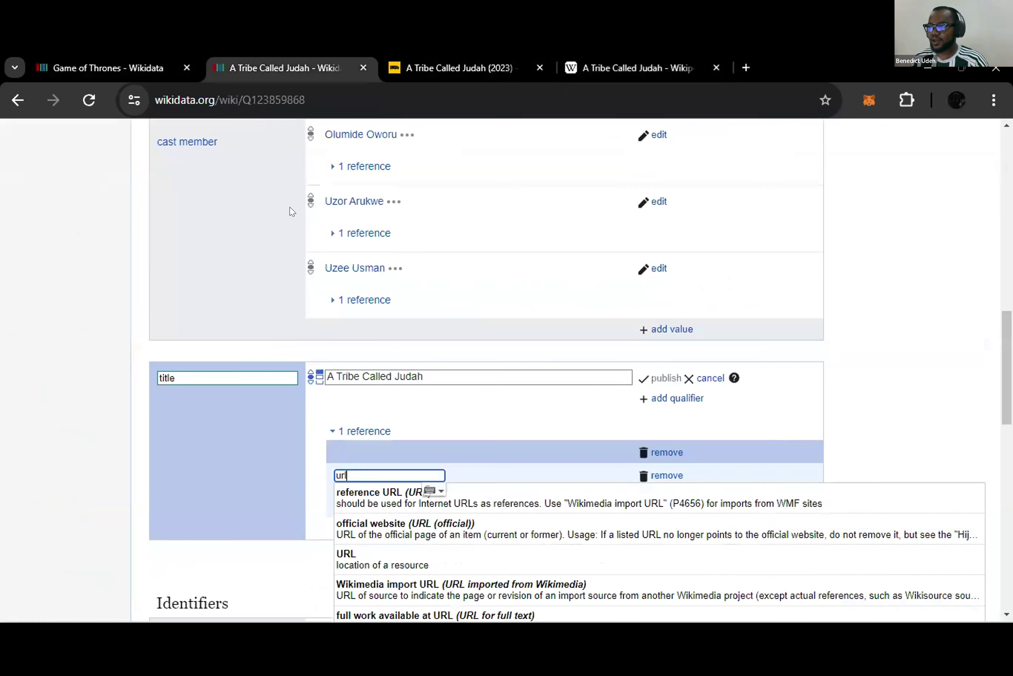
left_click(584, 69)
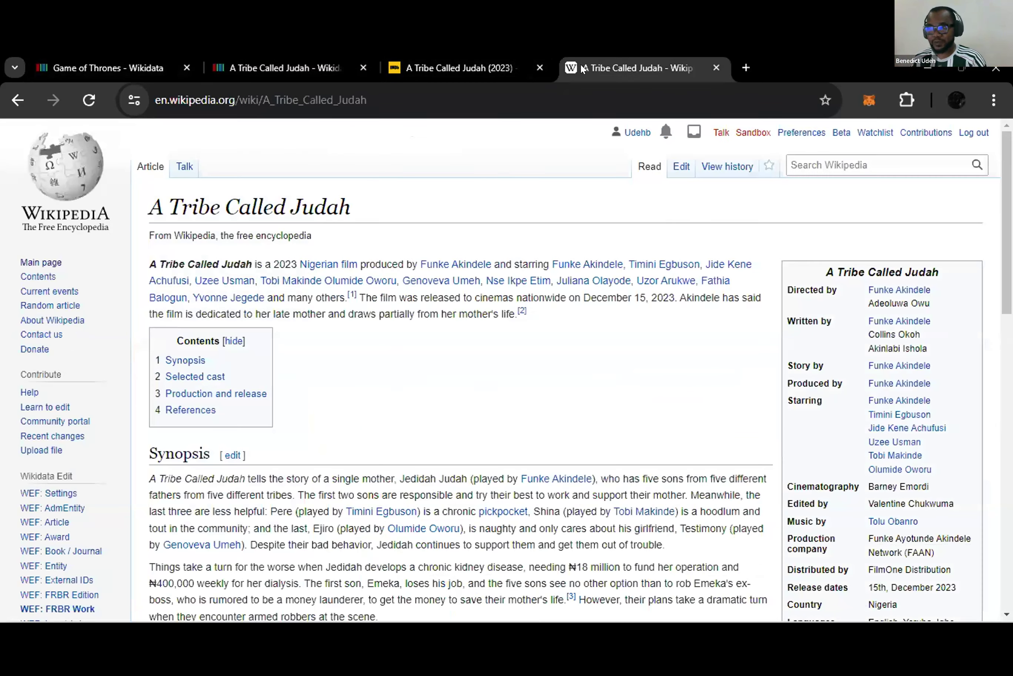
left_click(252, 52)
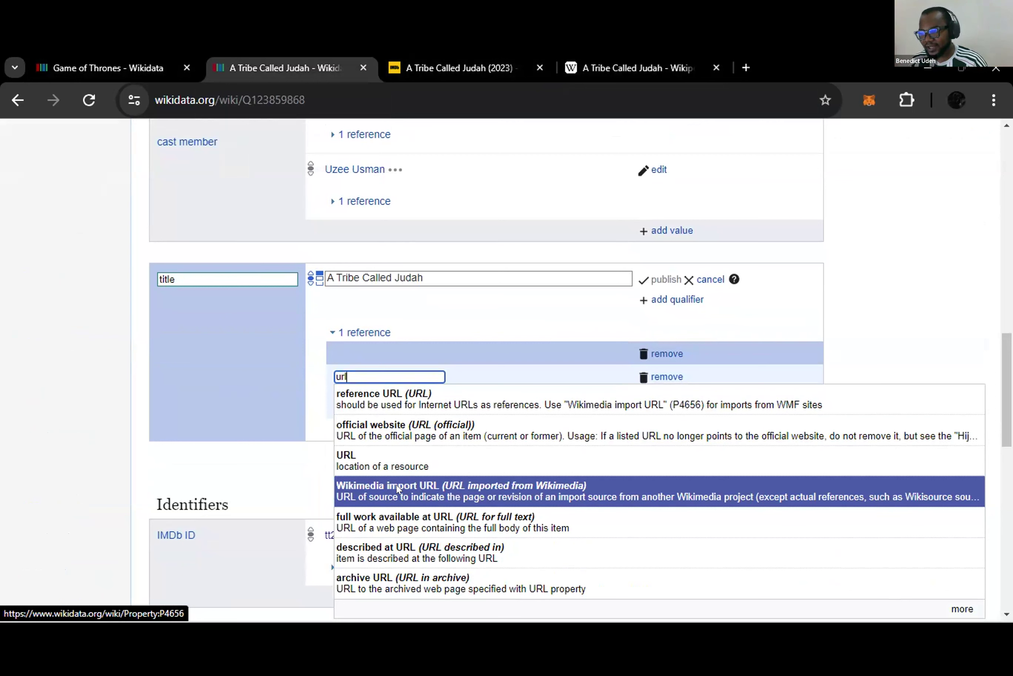
left_click(398, 489)
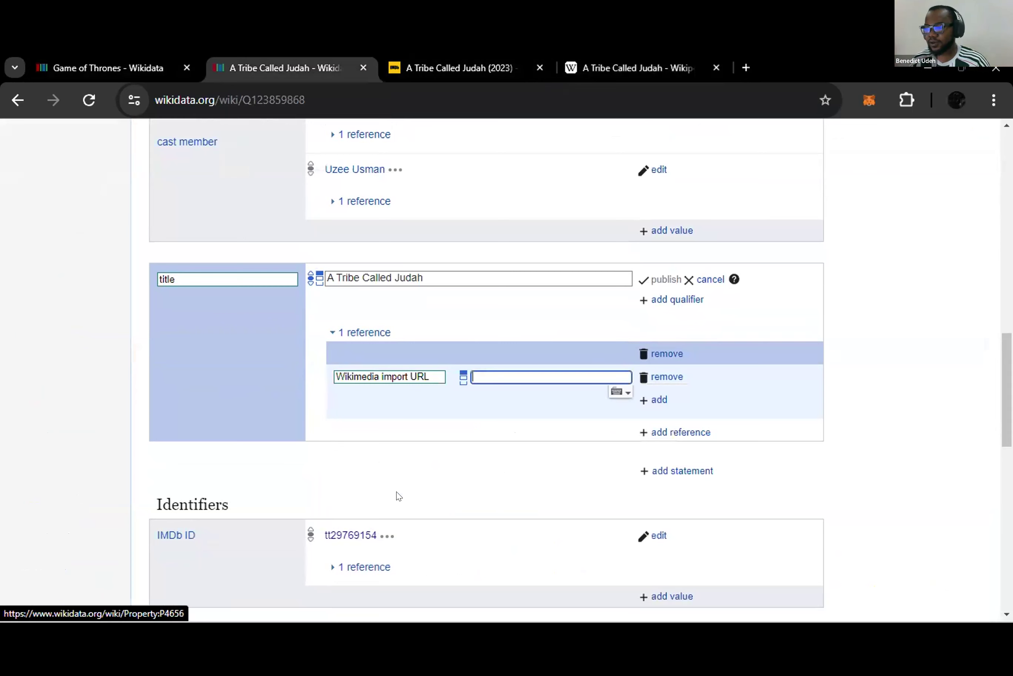
- Copy the web address of the A Tribe Called Judah Wikipedia article and enter it as the Wikimedia import URL value
left_click(618, 57)
left_click(388, 95)
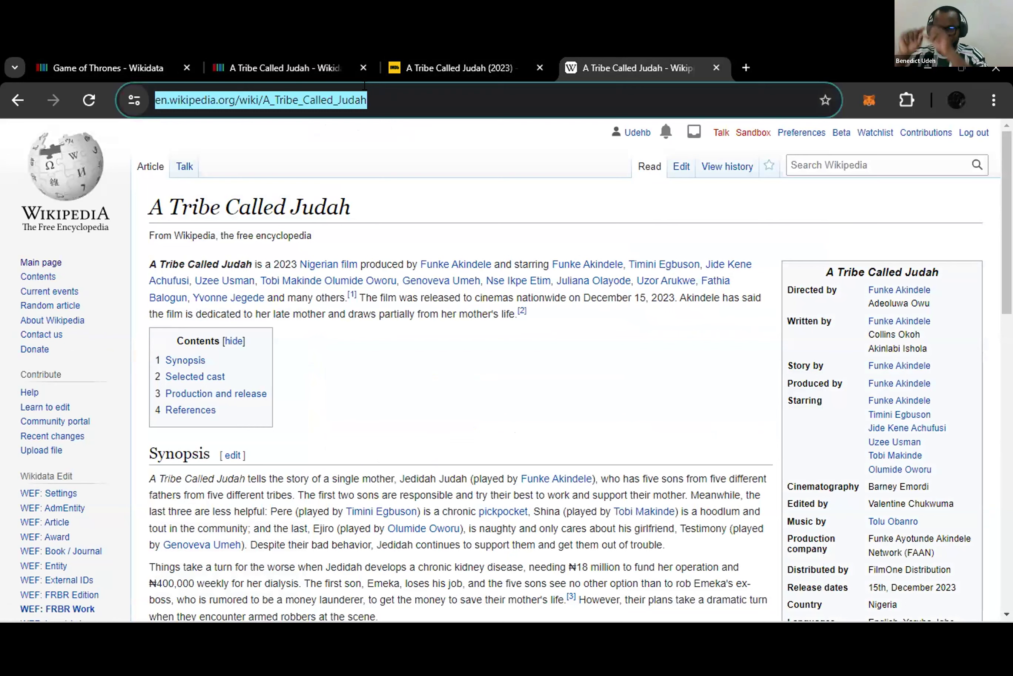
right_click(257, 96)
left_click(322, 234)
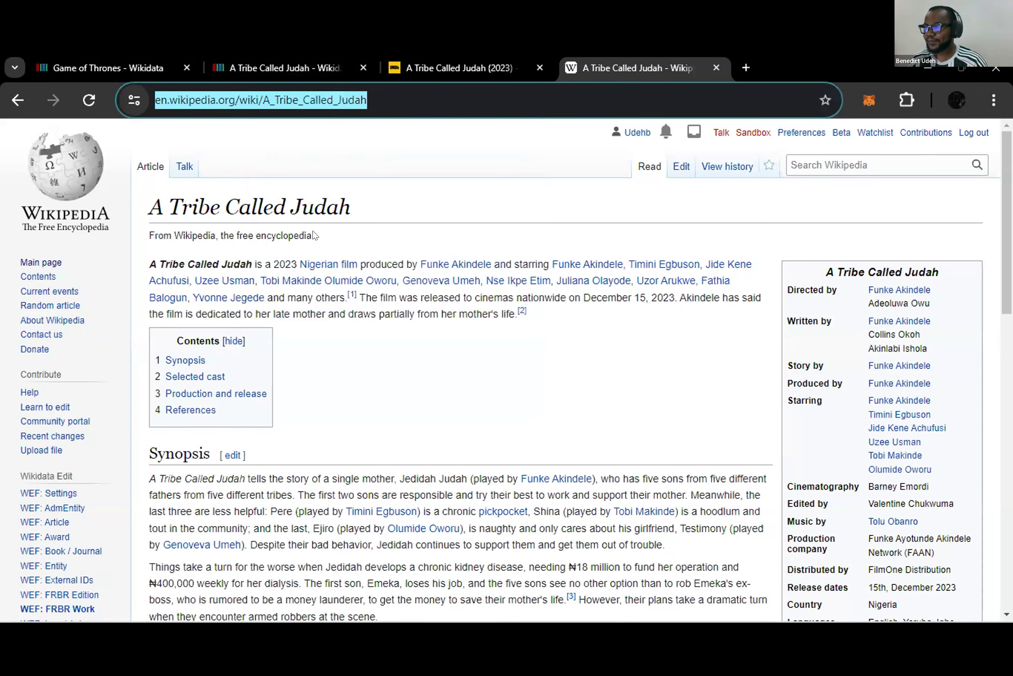
left_click(312, 65)
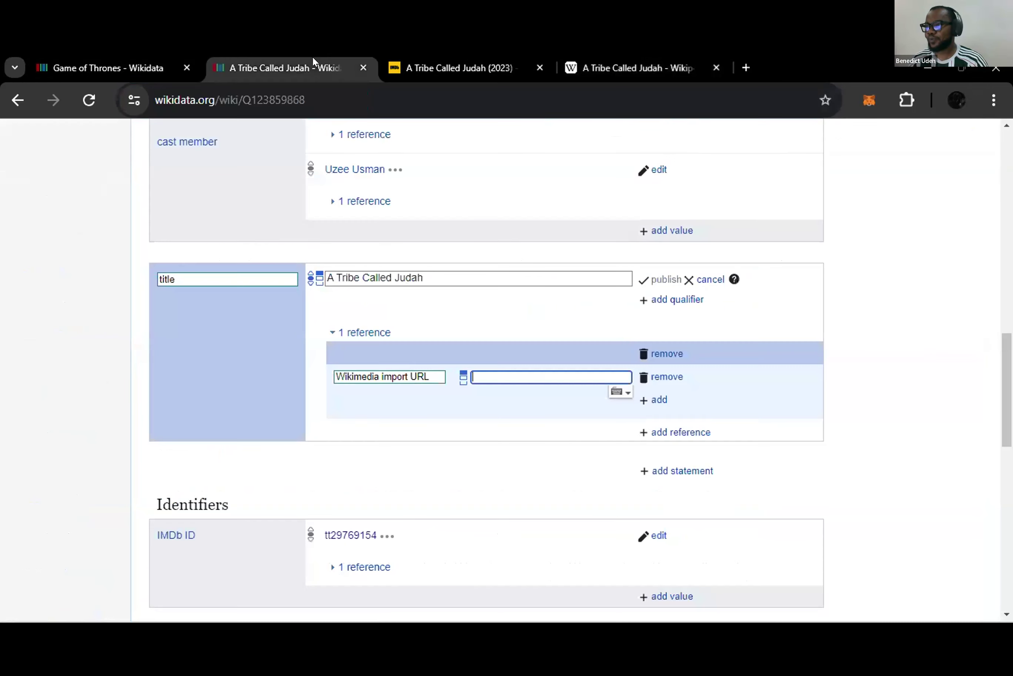
right_click(552, 375)
left_click(581, 234)
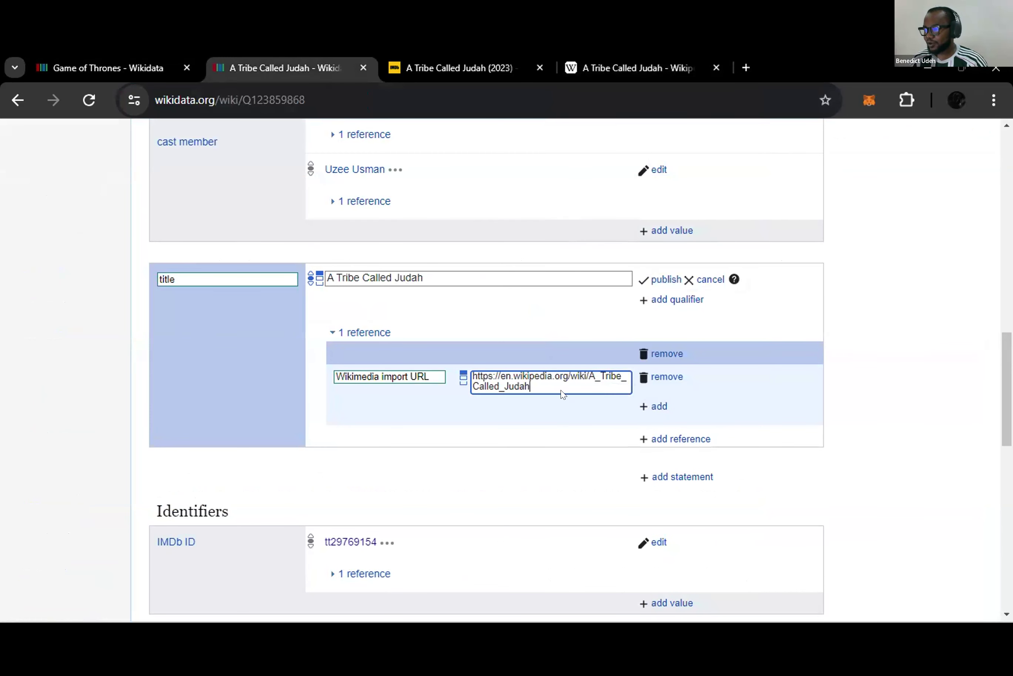
- Add a retrieved property with the date 18 - 05-2024 to the reference and publish the title statement
left_click(658, 406)
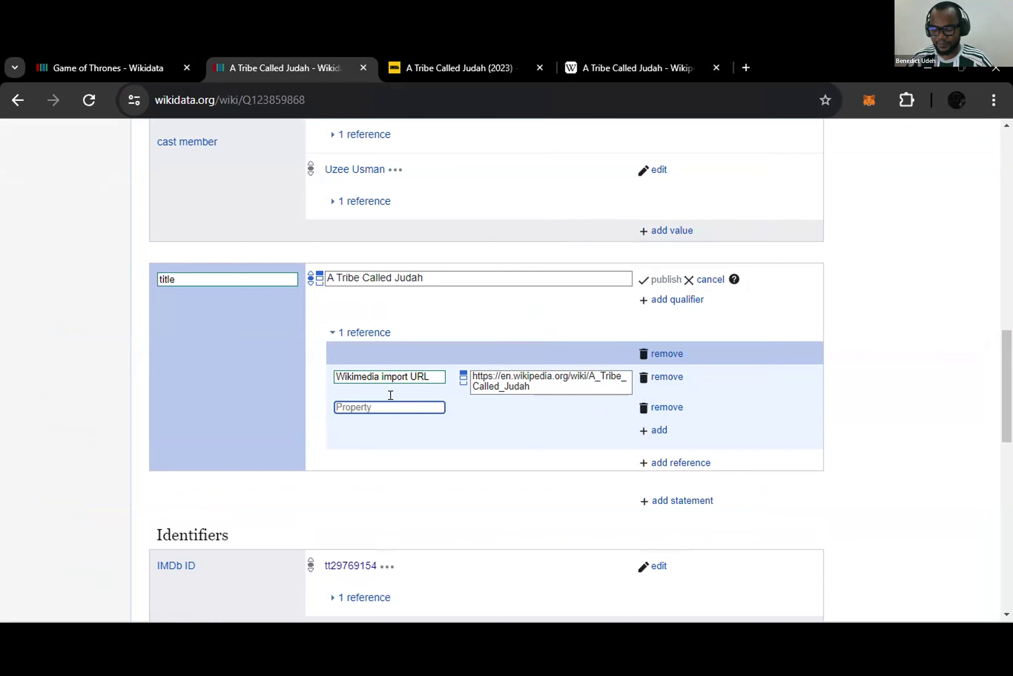
type("re")
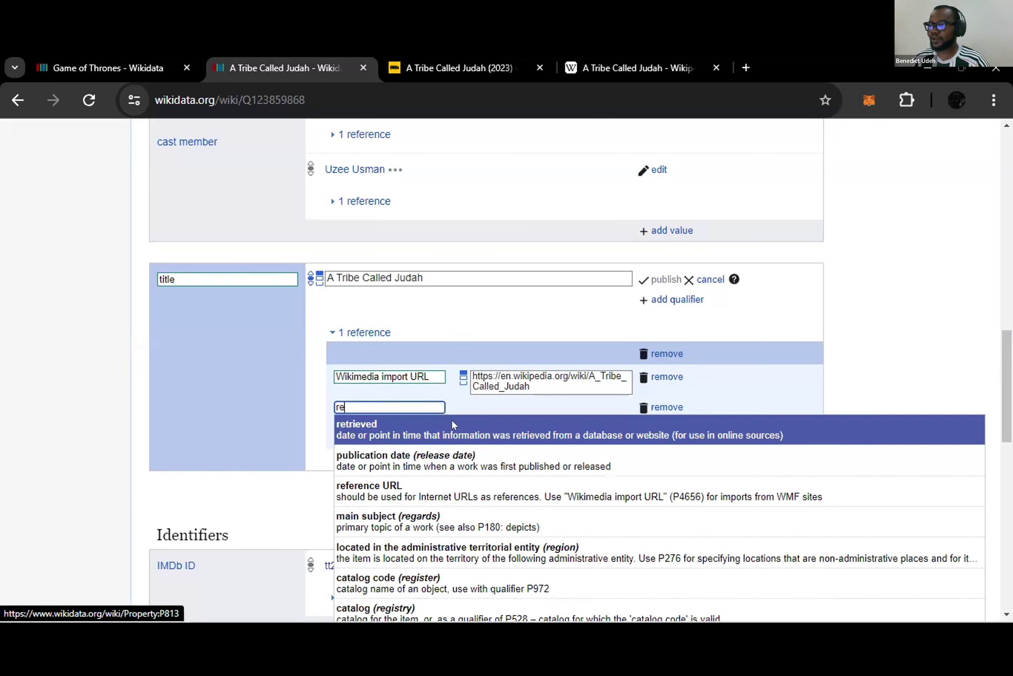
left_click(452, 430)
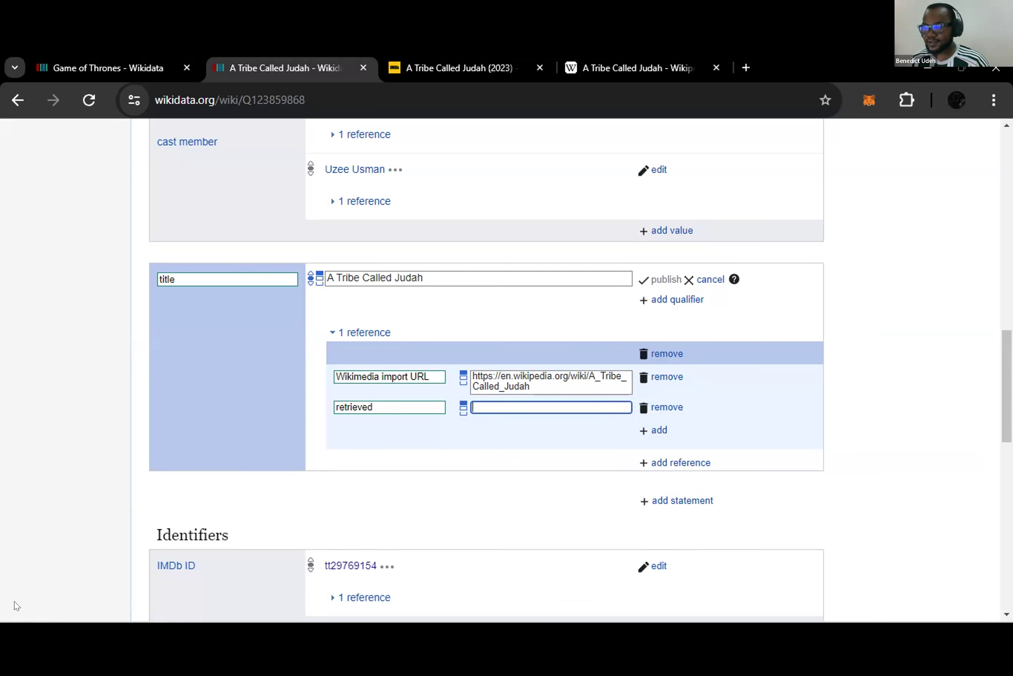
type("18")
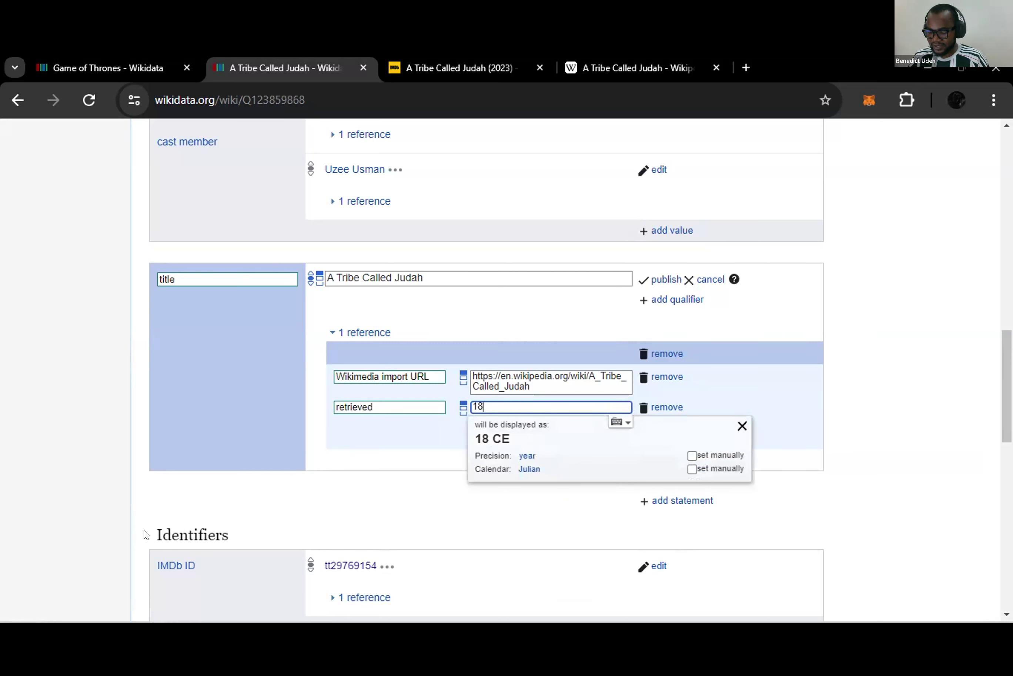
type(" - ")
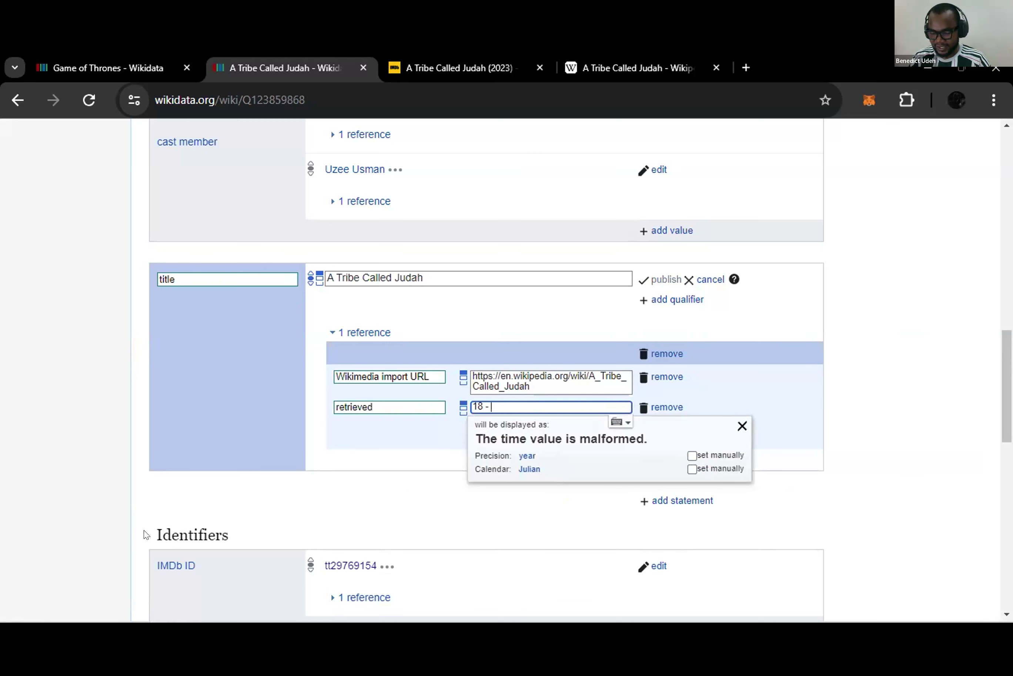
type("05")
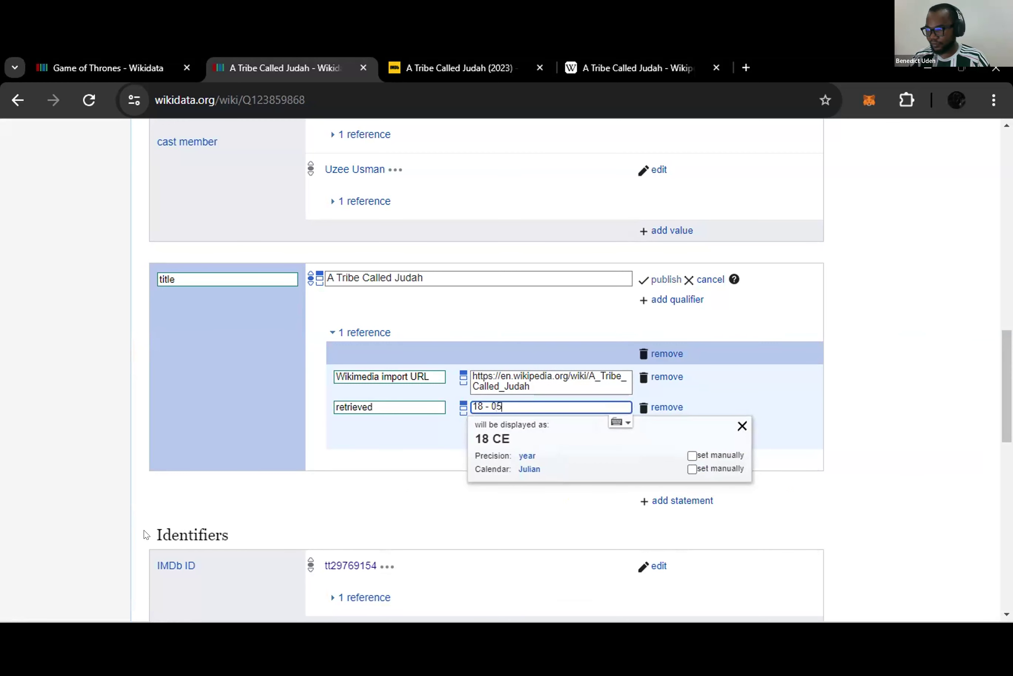
type("-20")
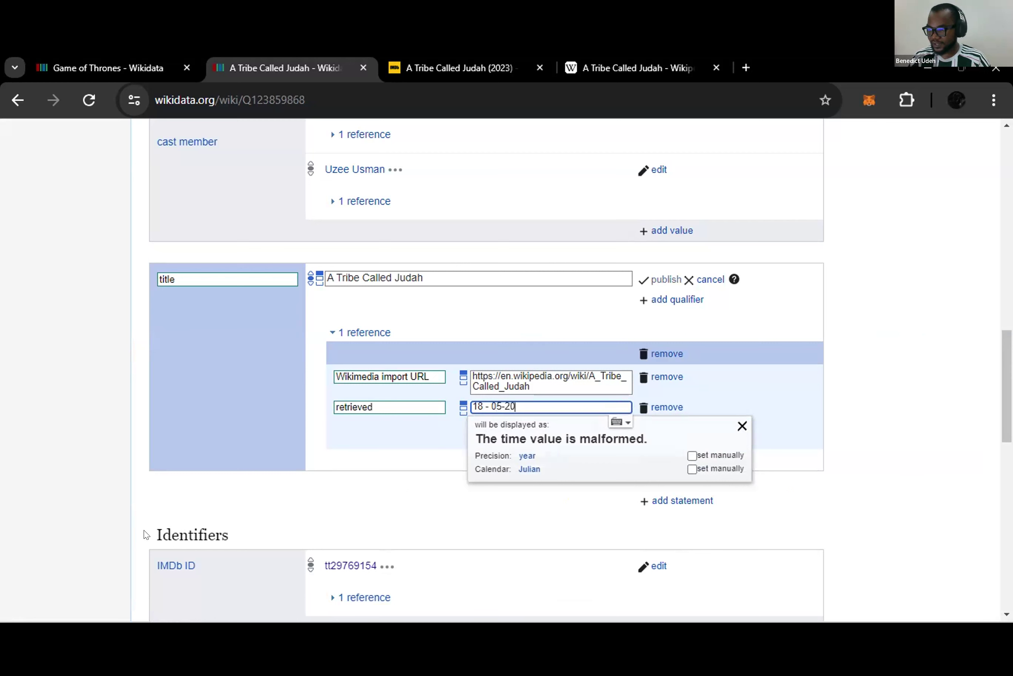
type("24")
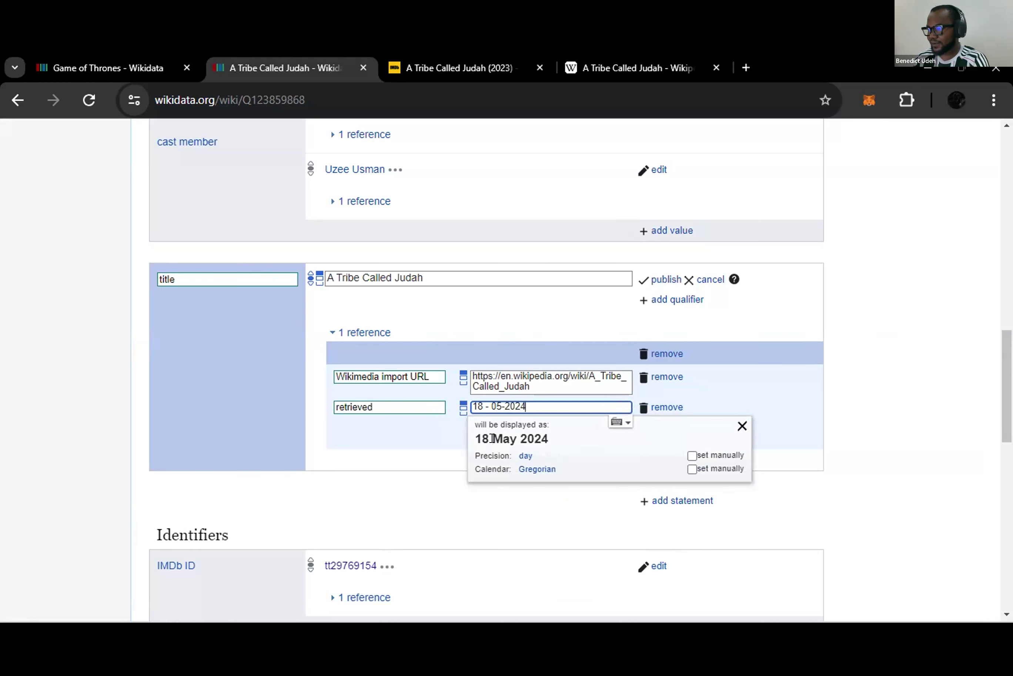
left_click(442, 438)
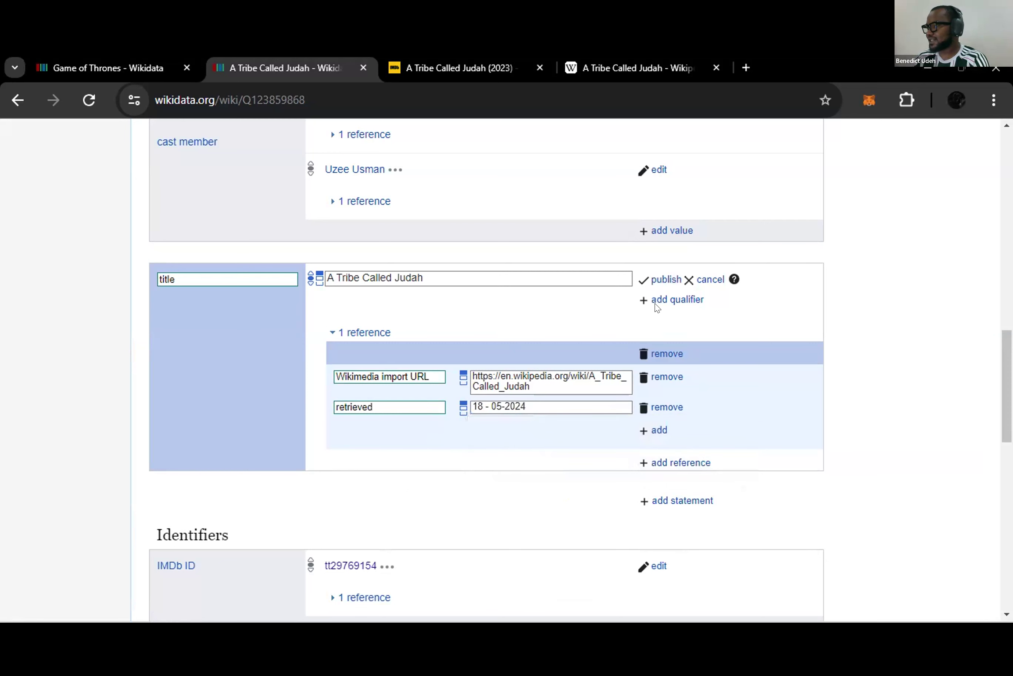
left_click(661, 280)
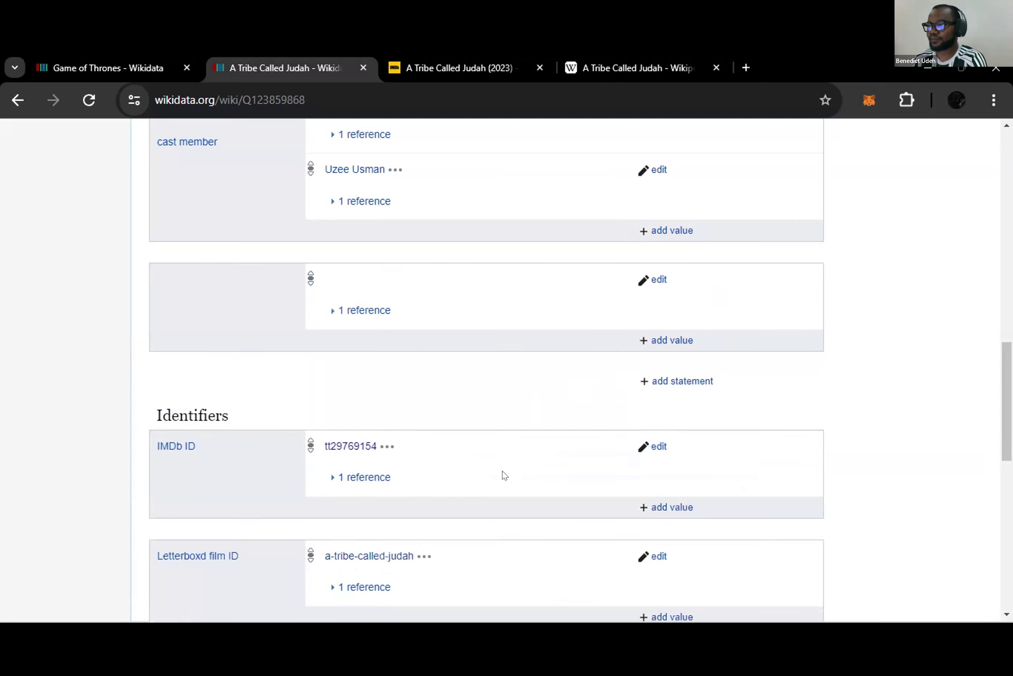
- Review the A Tribe Called Judah item from its labels through its statements, including the newly published title statement
scroll(322, 394, "up", 15)
scroll(313, 392, "down", 8)
scroll(312, 392, "up", 8)
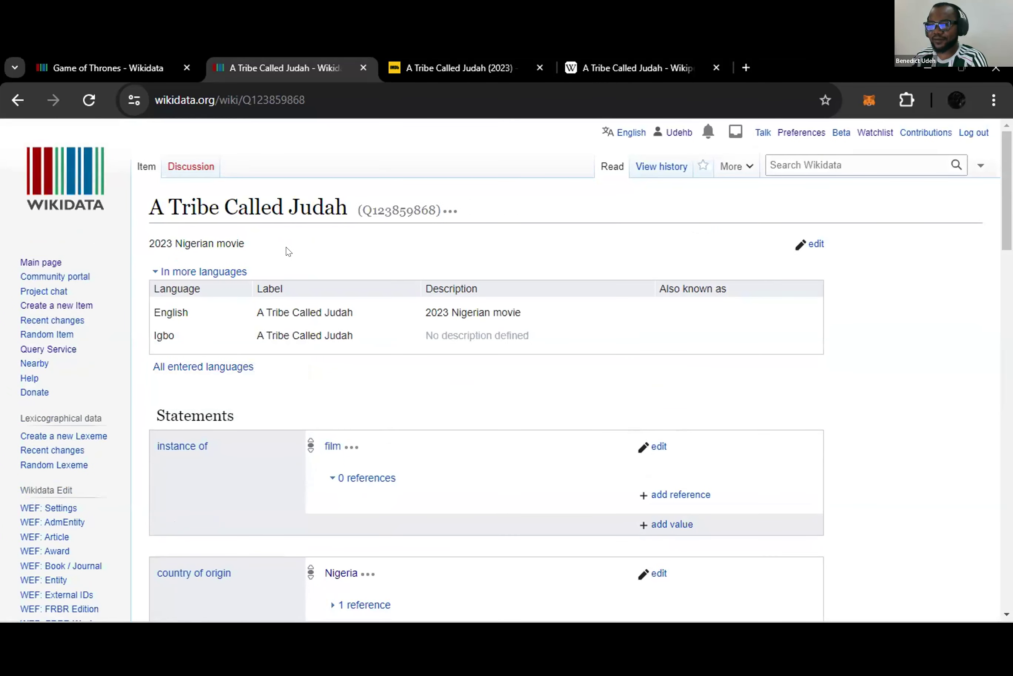
scroll(302, 274, "down", 10)
scroll(302, 274, "up", 4)
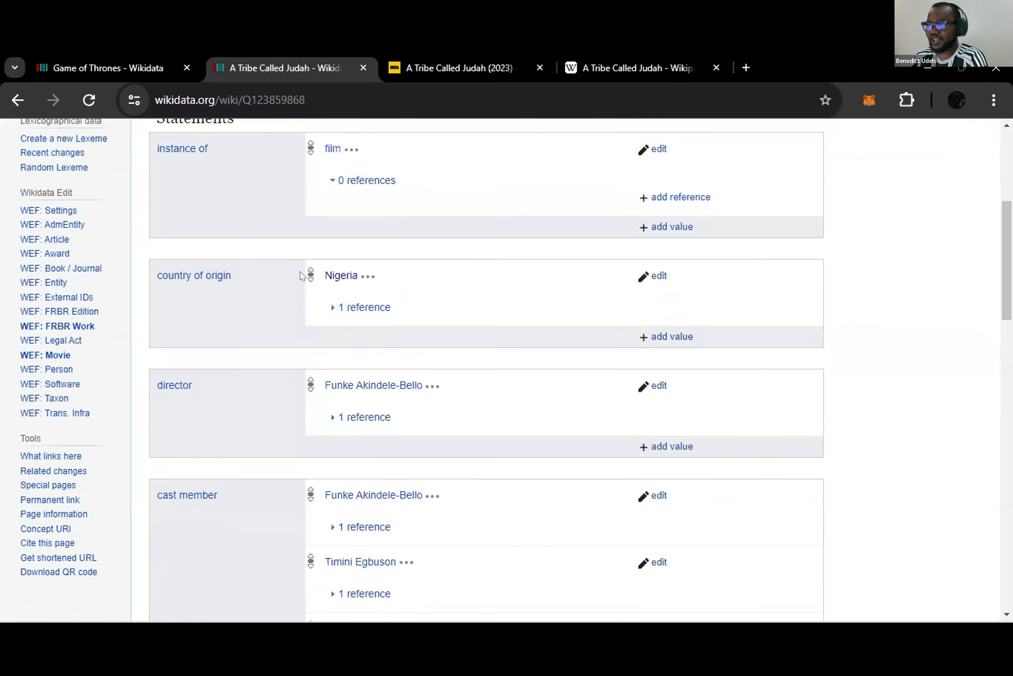
scroll(302, 276, "down", 10)
scroll(301, 275, "down", 2)
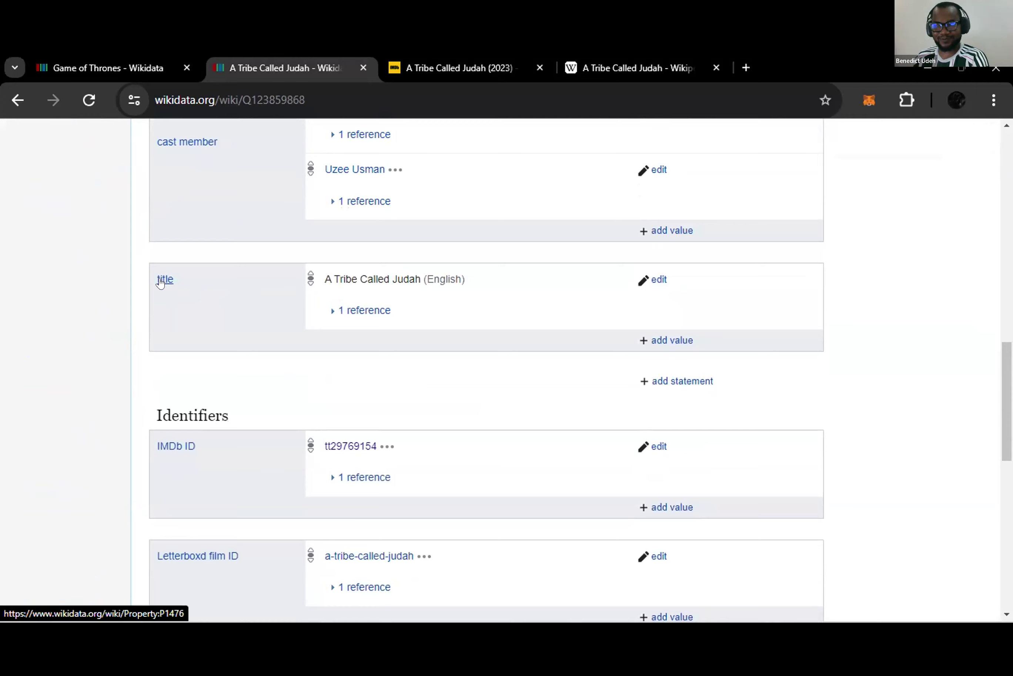
scroll(474, 330, "up", 8)
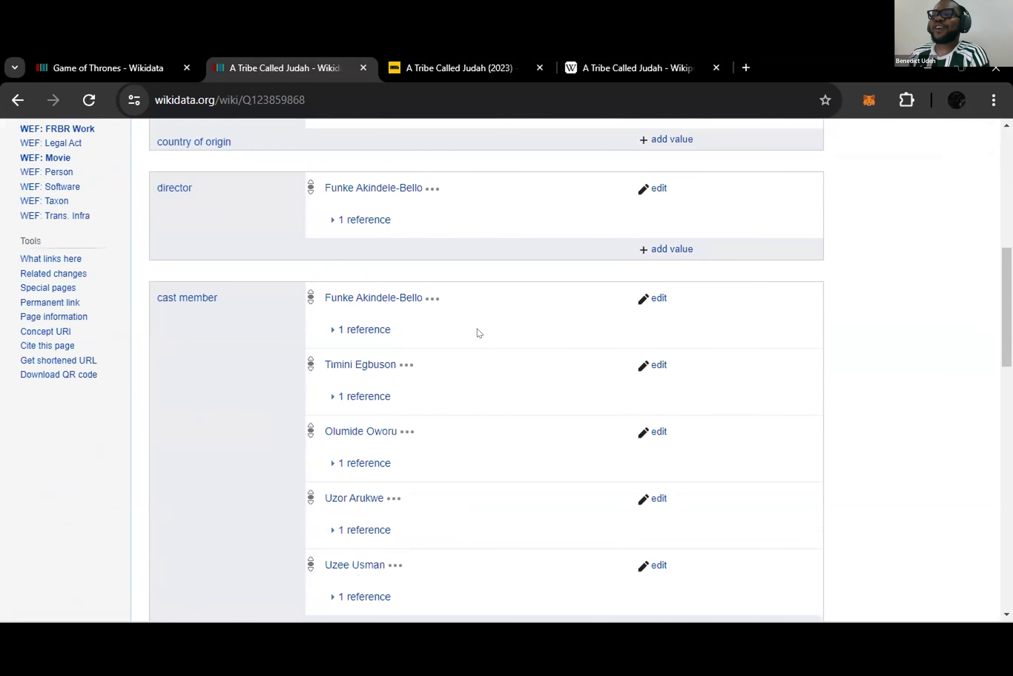
- Examine the A Tribe Called Judah item's statements, from instance of through director and cast members to the title and identifiers
scroll(479, 333, "up", 4)
scroll(428, 306, "up", 4)
scroll(428, 307, "down", 7)
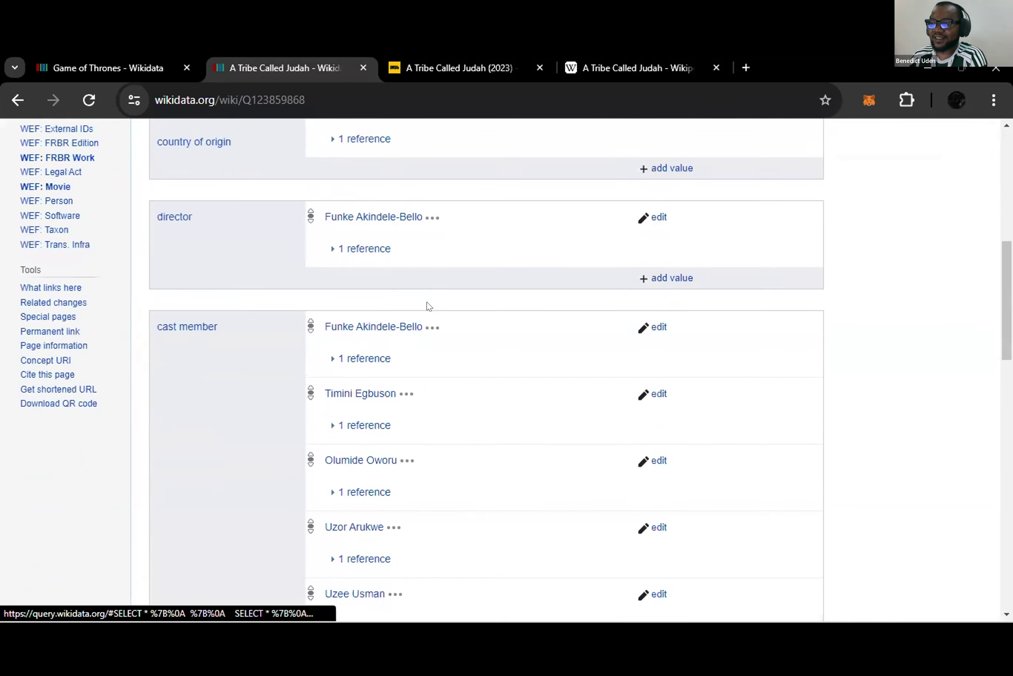
scroll(429, 306, "up", 4)
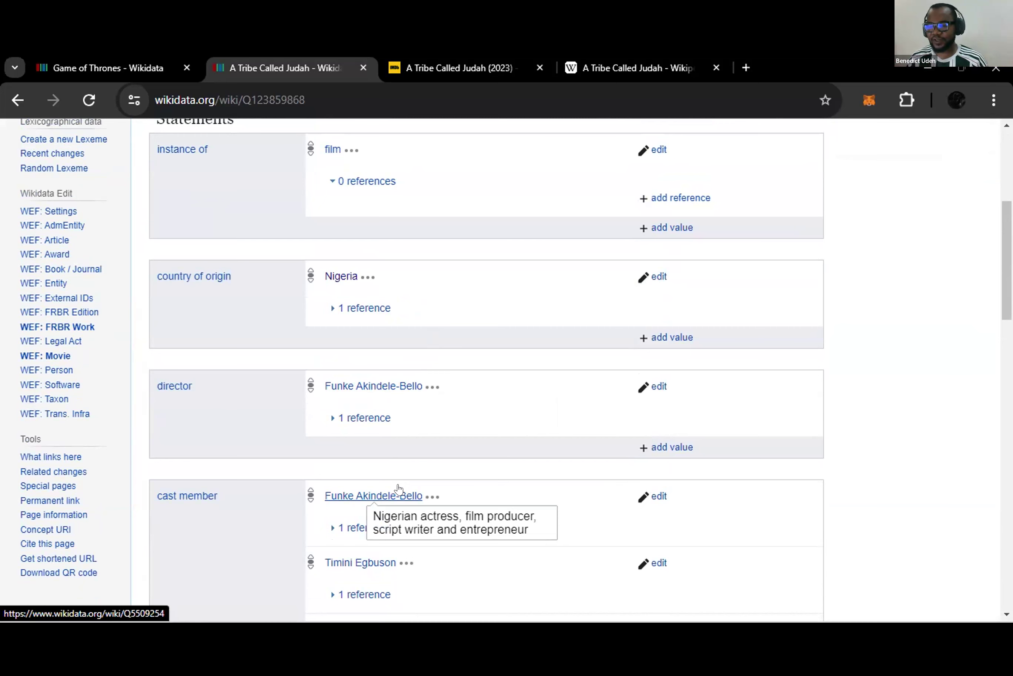
scroll(362, 518, "down", 4)
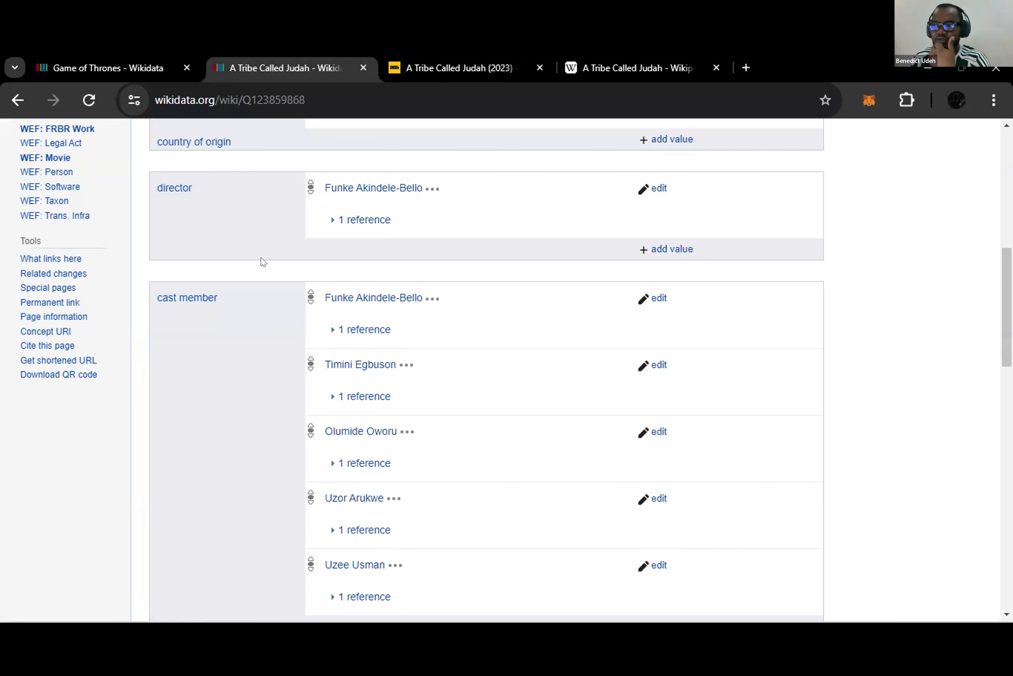
scroll(264, 306, "up", 3)
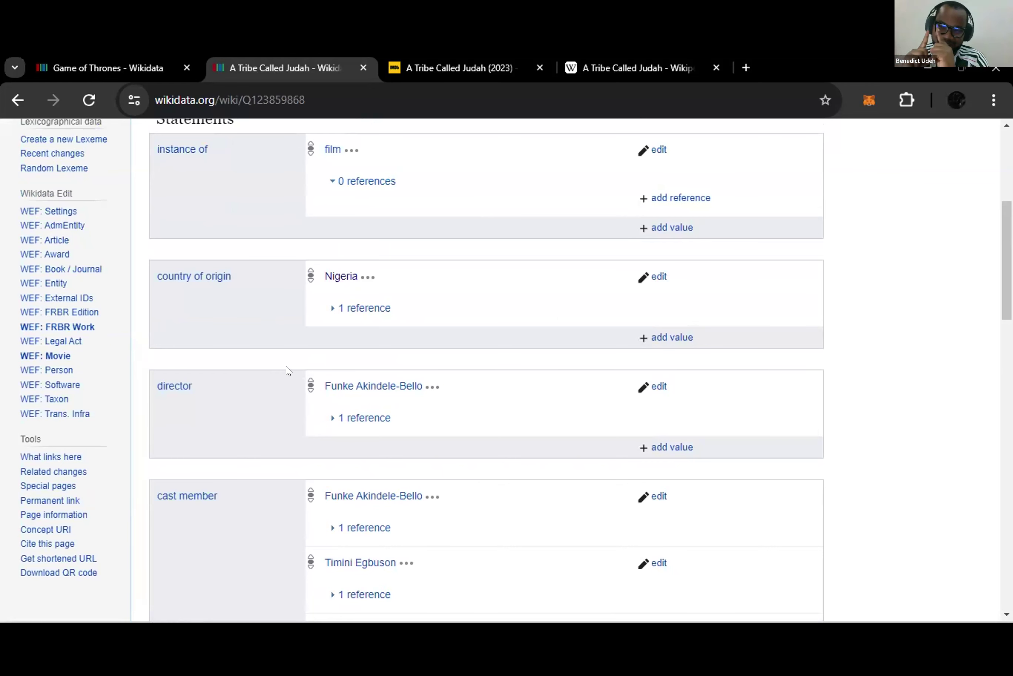
scroll(298, 271, "down", 4)
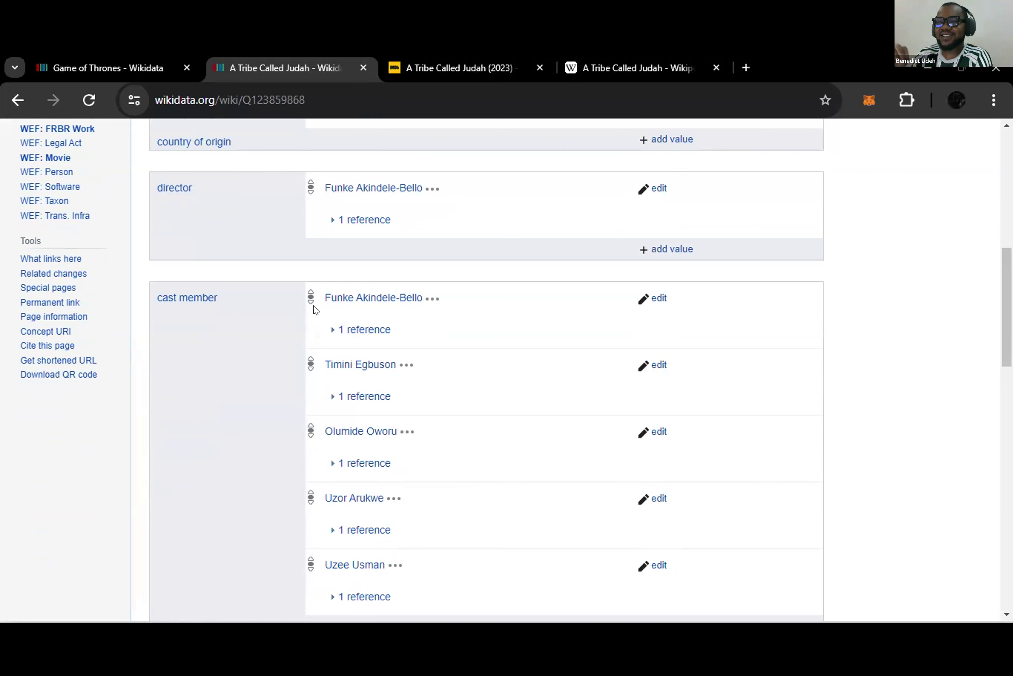
scroll(290, 293, "down", 6)
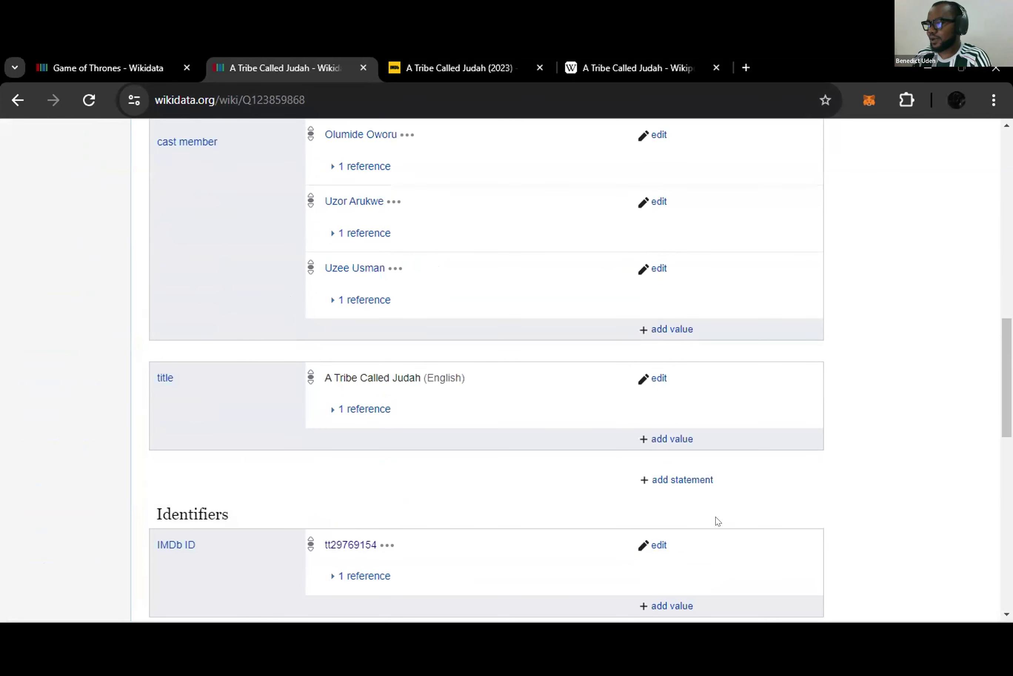
- Consult the film's IMDb page, and review the A Tribe Called Judah item's labels and statements against it
left_click(441, 64)
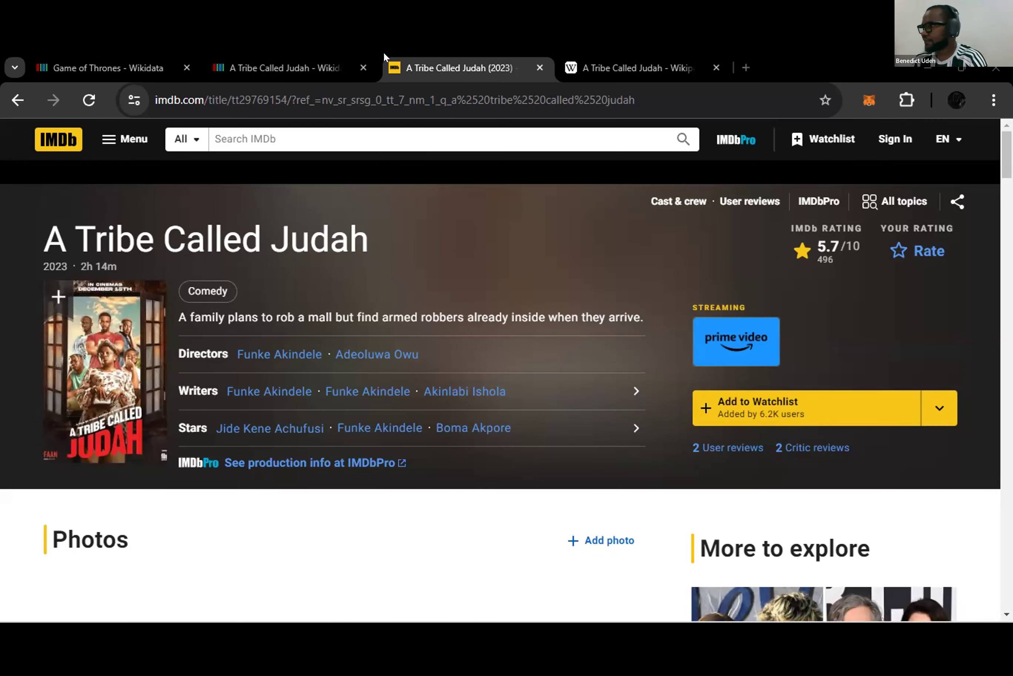
left_click(244, 67)
scroll(332, 414, "up", 15)
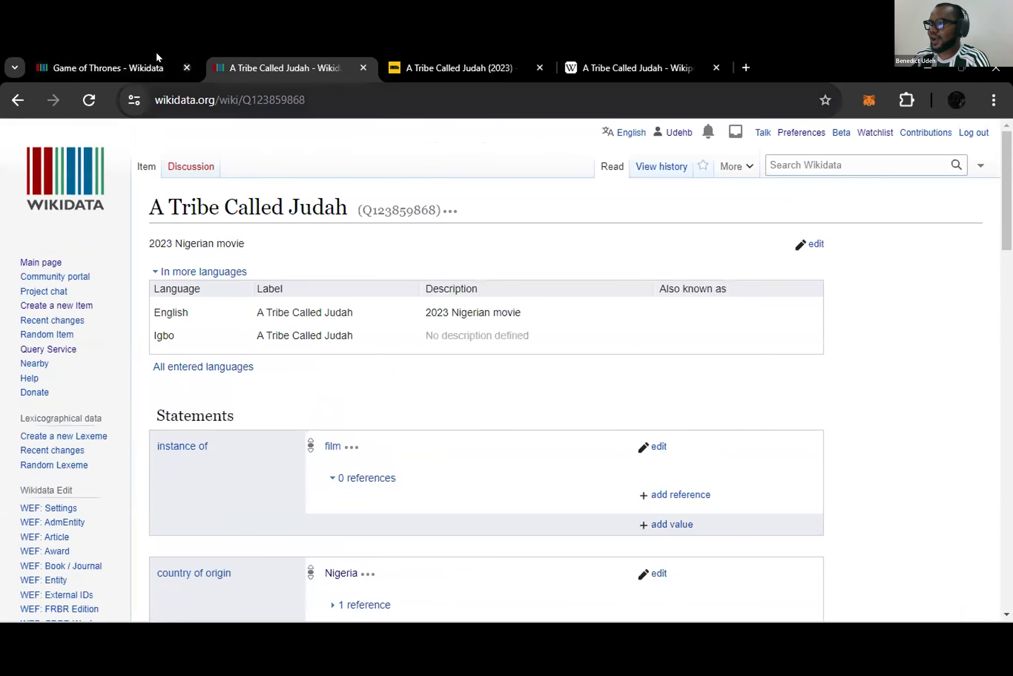
scroll(312, 385, "down", 8)
scroll(263, 238, "down", 5)
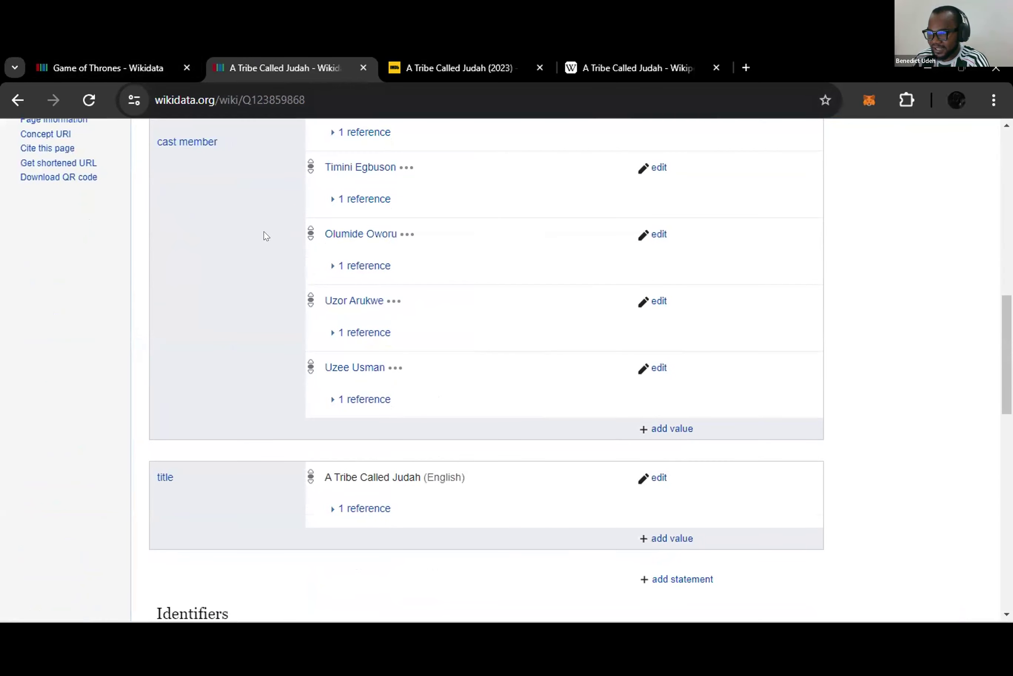
scroll(295, 330, "down", 3)
scroll(286, 318, "up", 7)
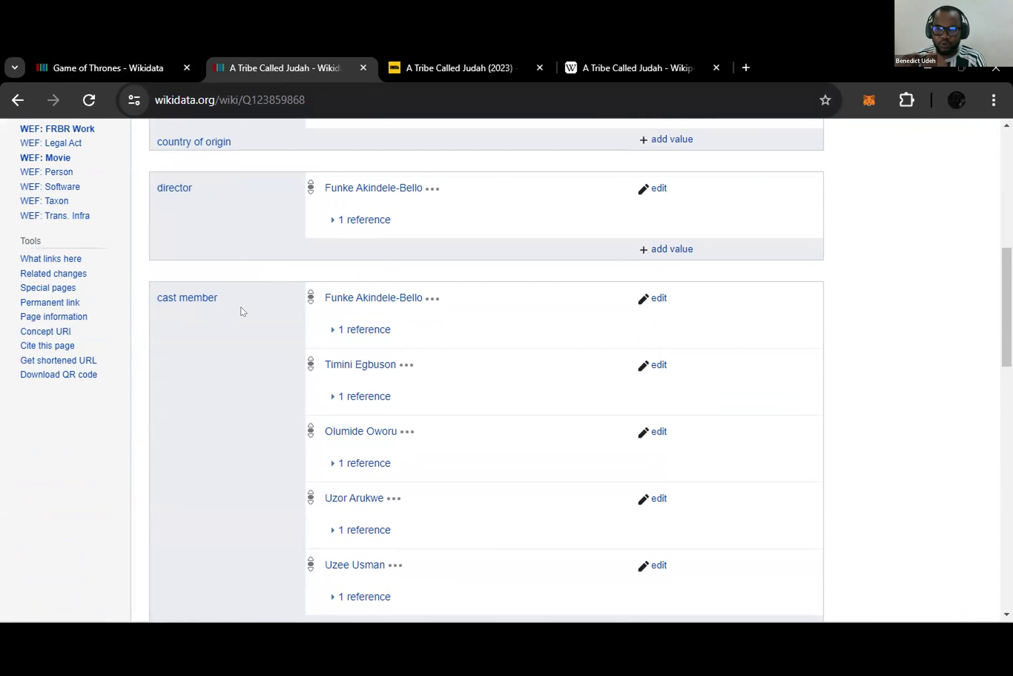
- Examine the Game of Thrones item's statements from title and genre through the full list of cast members and their character roles
left_click(93, 53)
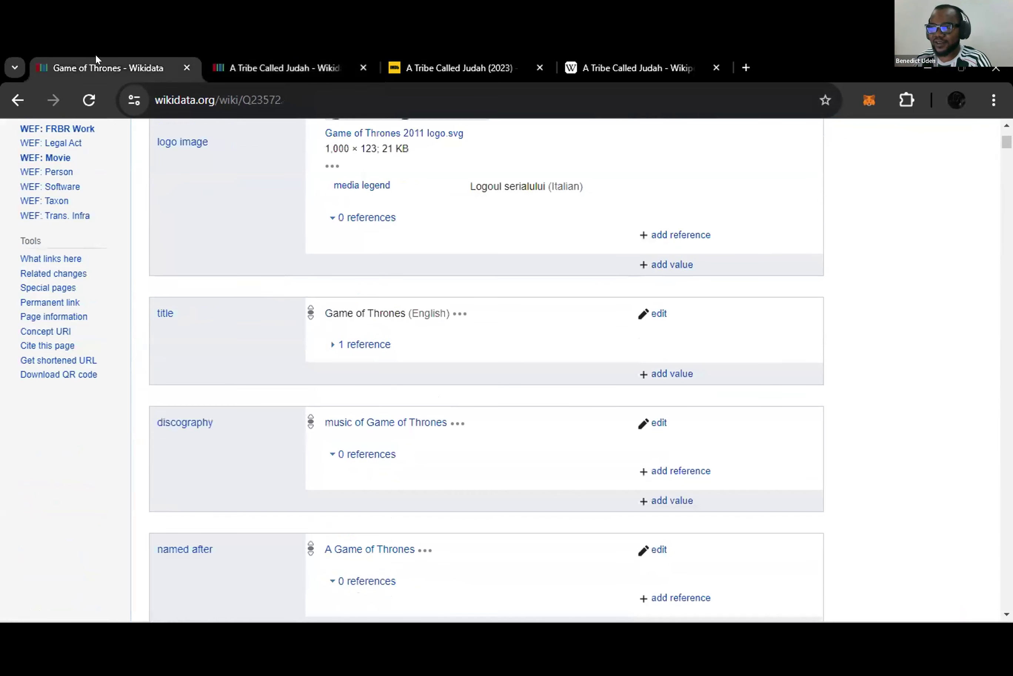
scroll(258, 325, "down", 10)
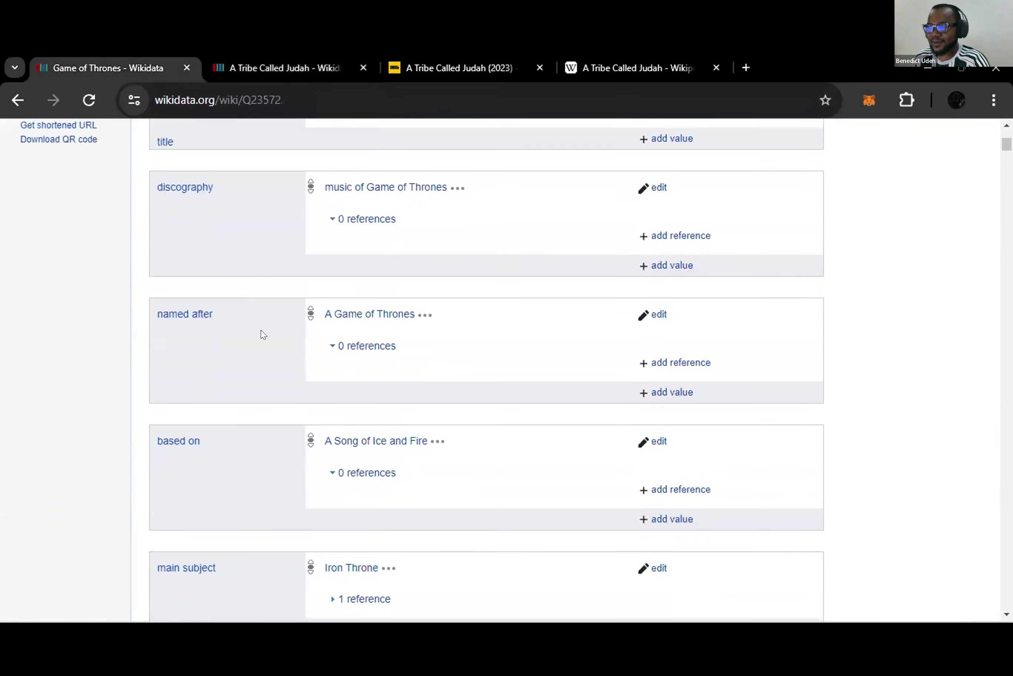
scroll(258, 333, "down", 5)
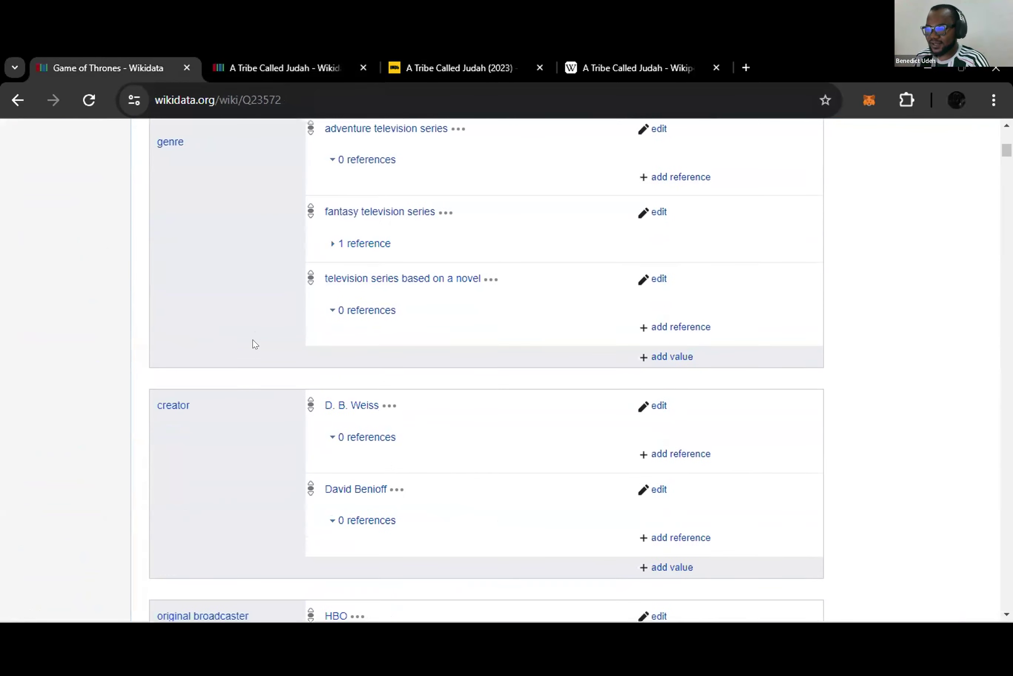
scroll(254, 343, "down", 4)
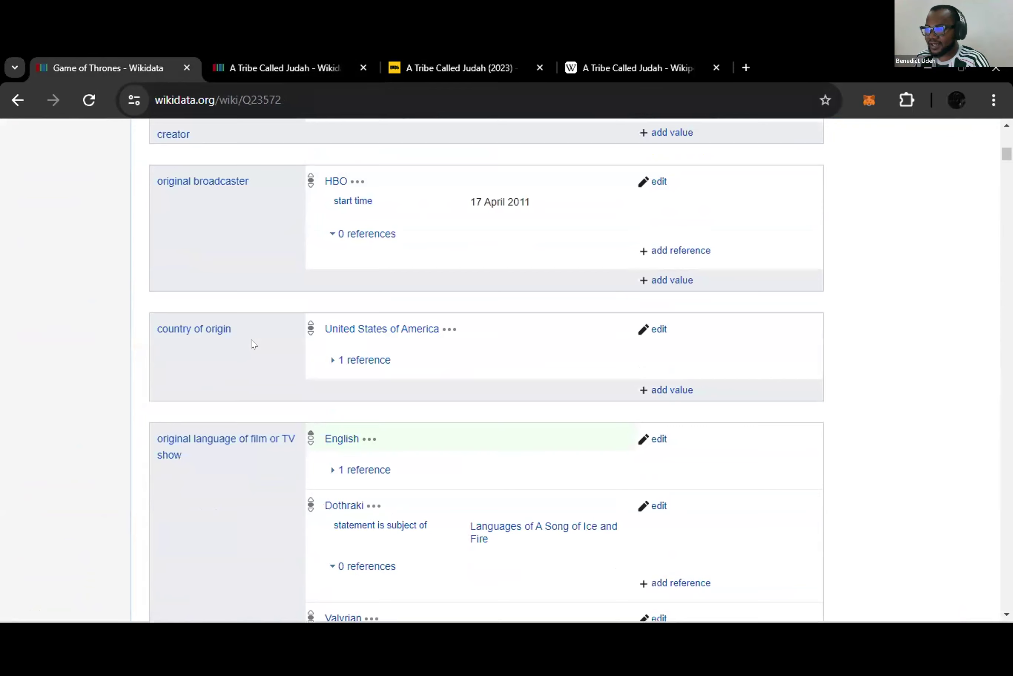
scroll(251, 343, "down", 2)
scroll(239, 257, "down", 10)
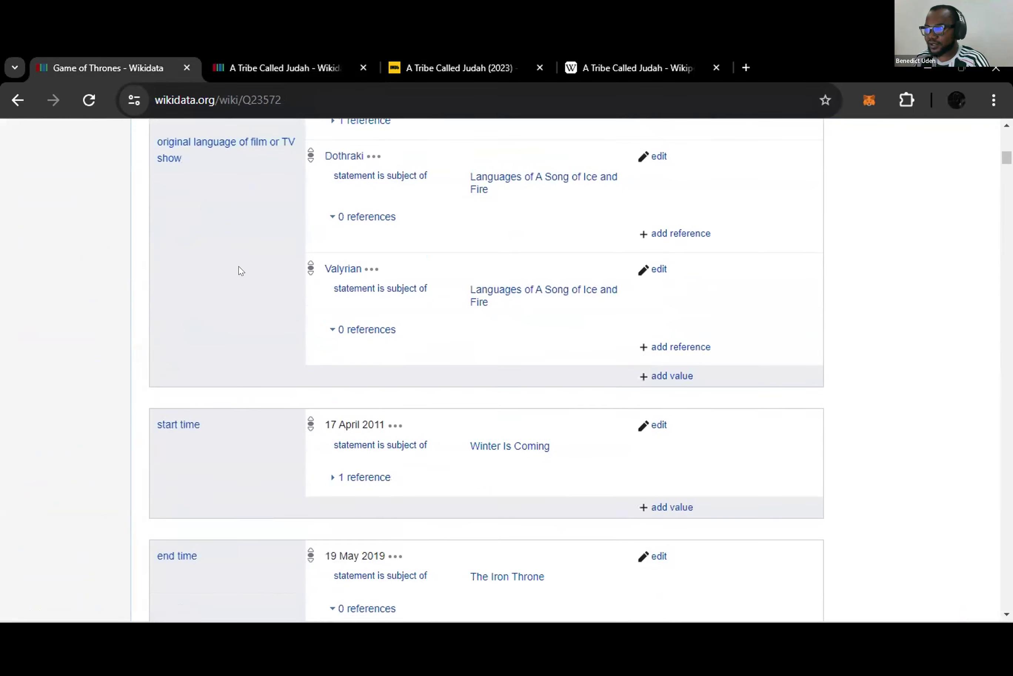
scroll(230, 259, "down", 20)
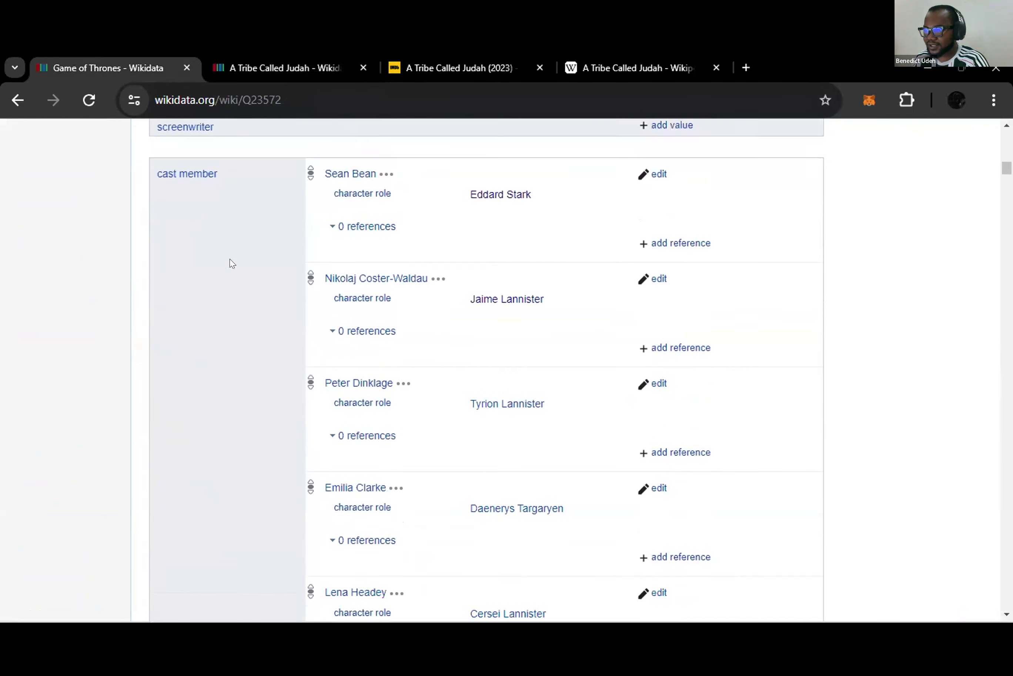
scroll(231, 264, "down", 20)
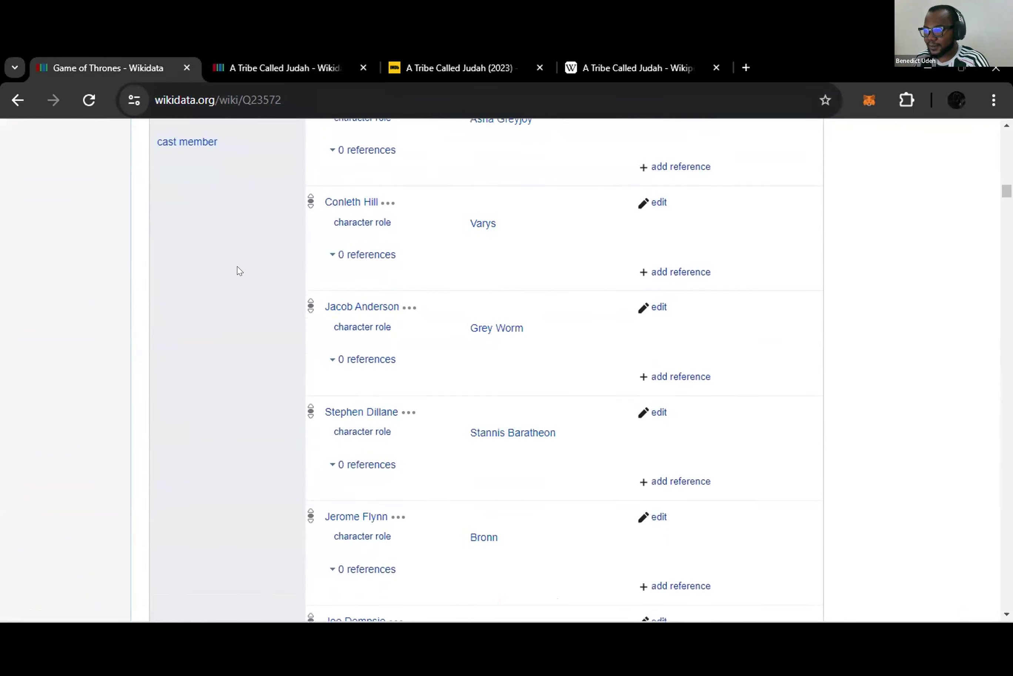
scroll(240, 270, "down", 20)
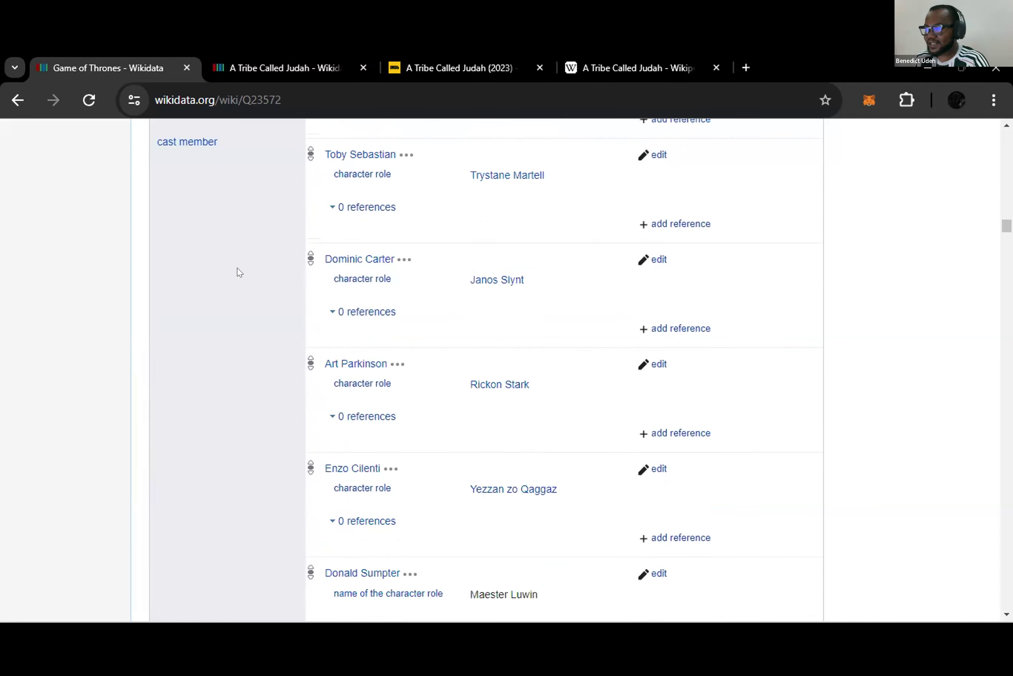
scroll(242, 285, "down", 20)
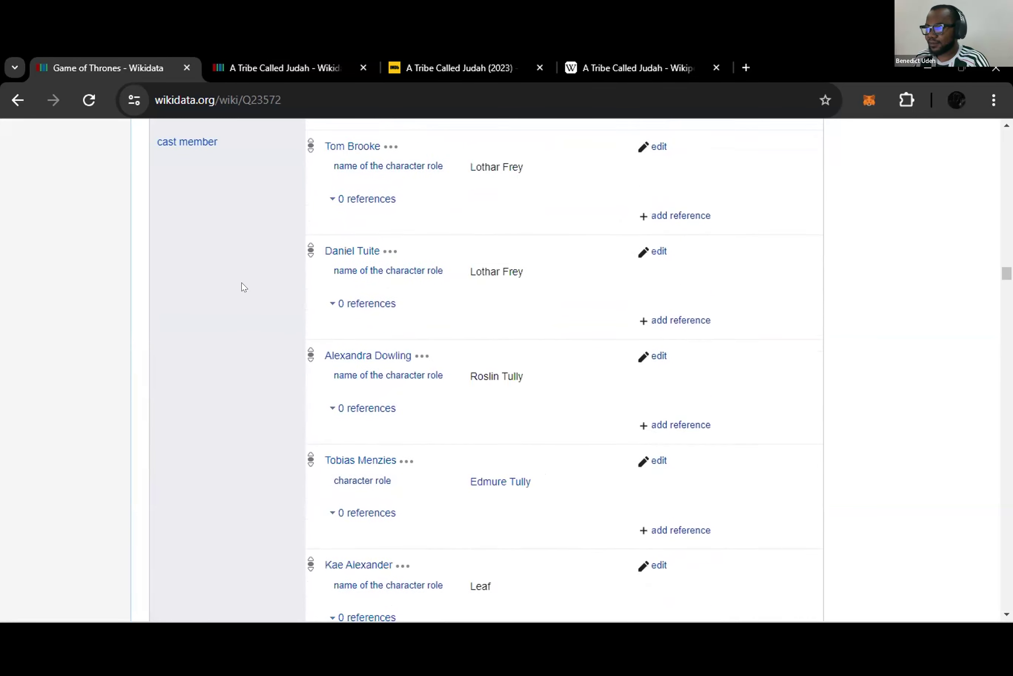
scroll(241, 295, "down", 10)
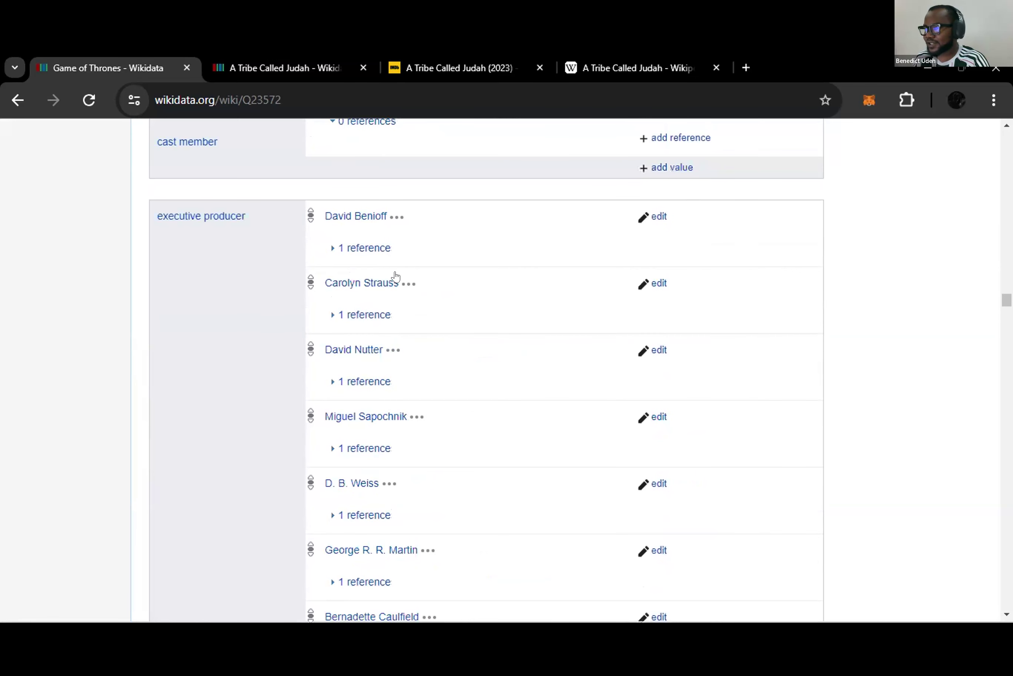
- Examine the Game of Thrones item's crew, production, award and fictional universe statements, down to the characters property
scroll(220, 215, "down", 15)
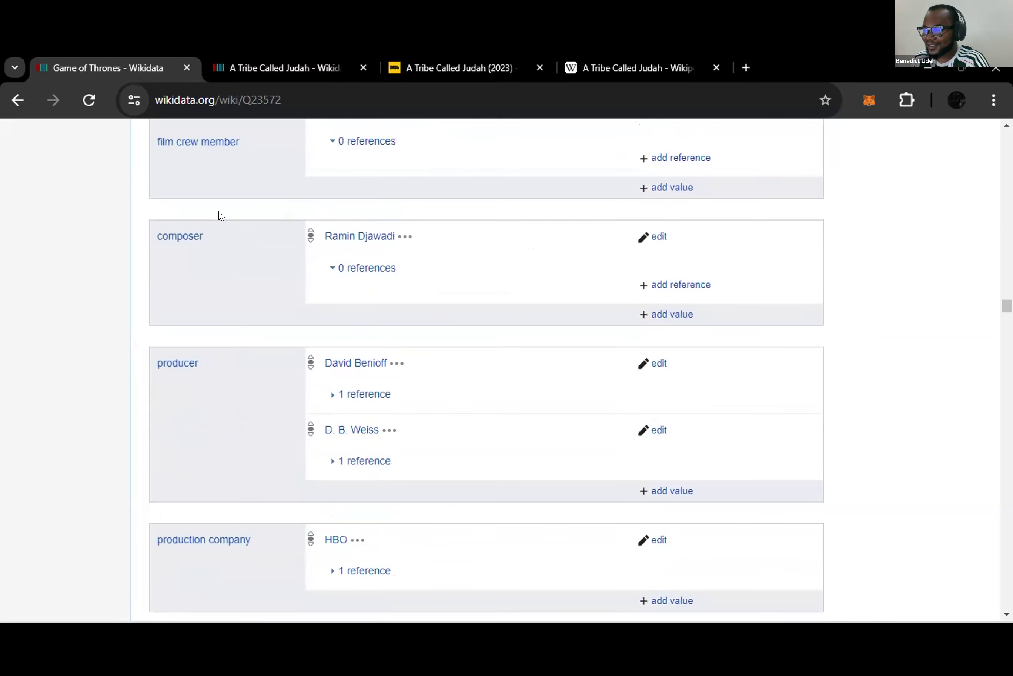
scroll(220, 215, "down", 15)
scroll(221, 215, "down", 15)
scroll(219, 214, "up", 4)
scroll(219, 213, "down", 15)
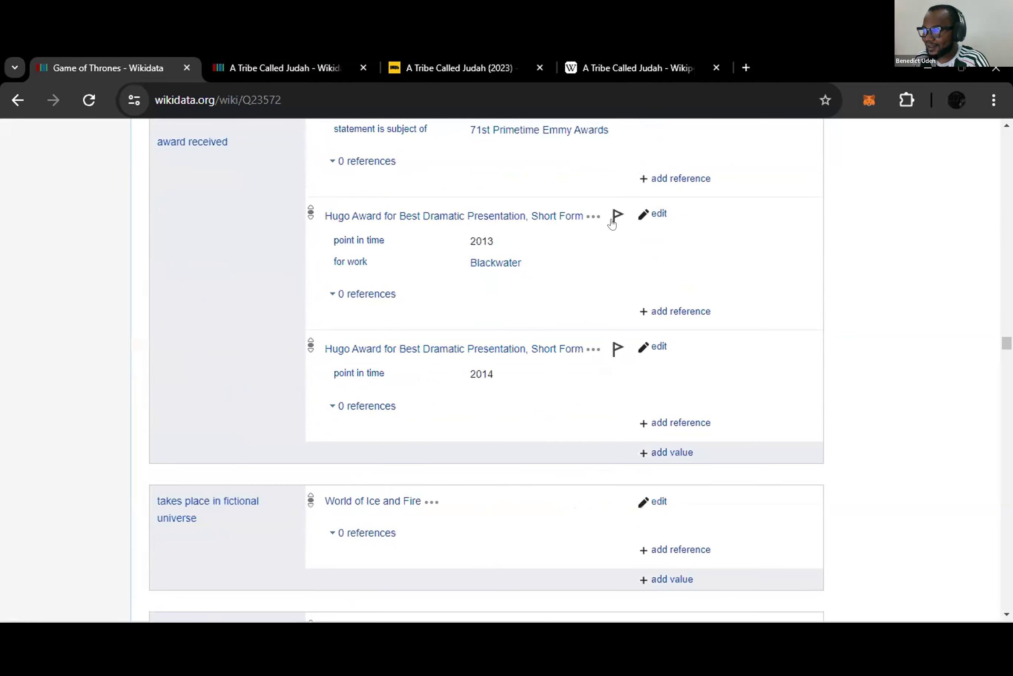
scroll(612, 223, "down", 5)
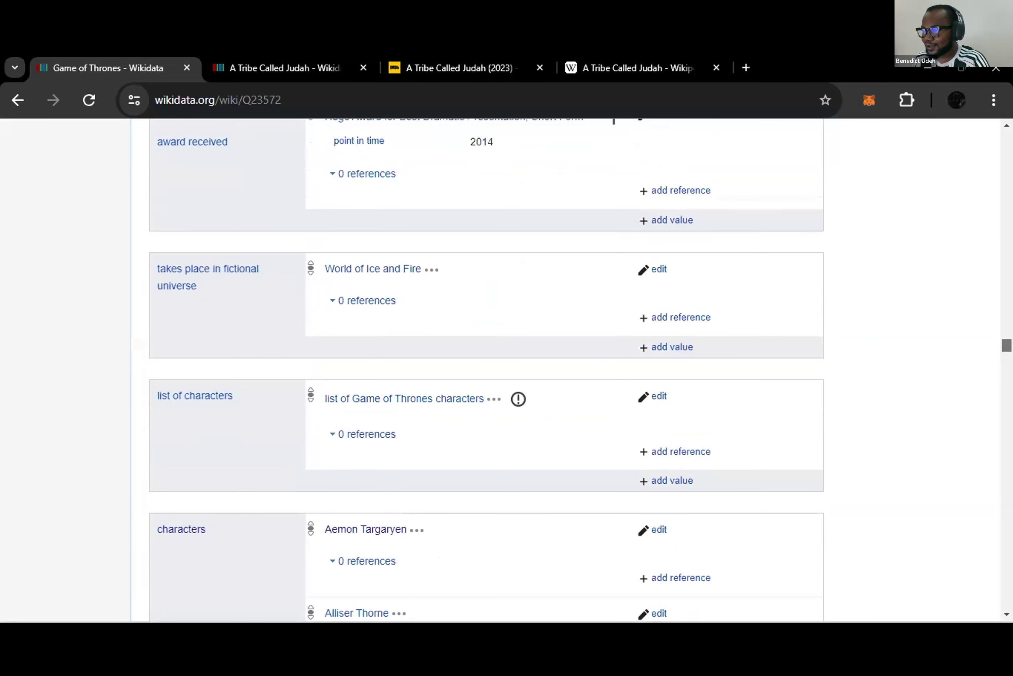
scroll(614, 120, "down", 2)
scroll(195, 414, "down", 4)
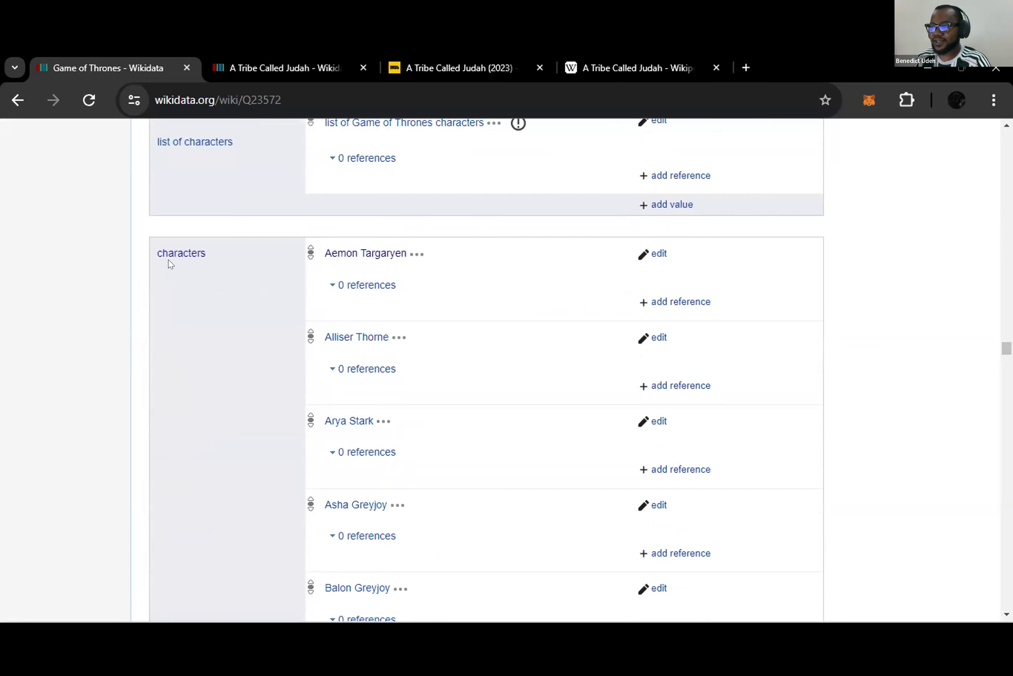
scroll(218, 262, "down", 2)
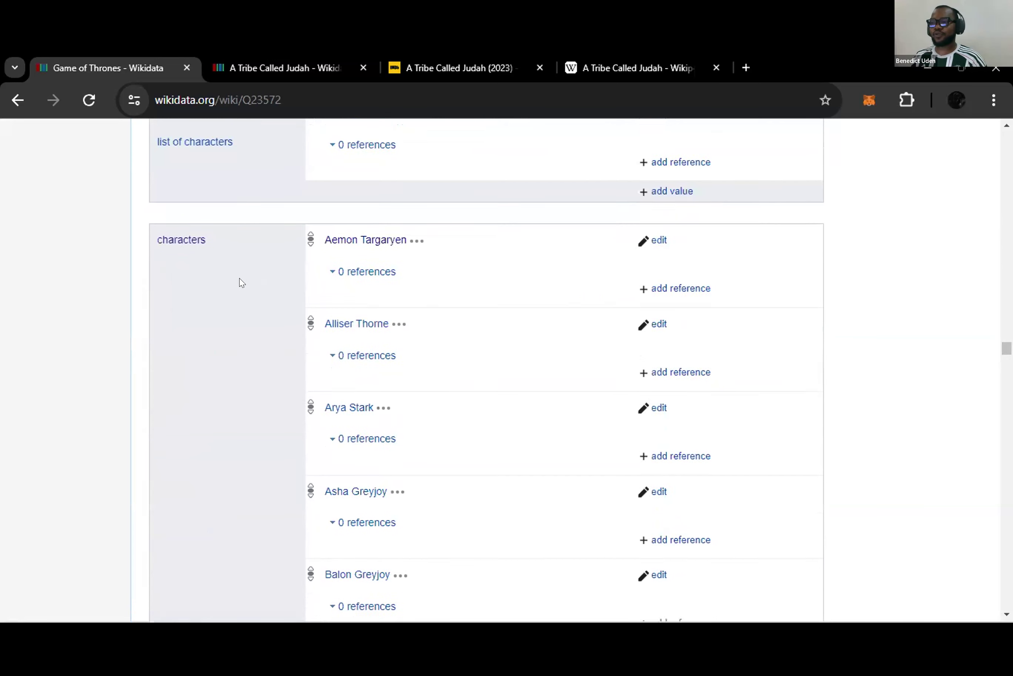
- Return to the A Tribe Called Judah item and look through its statements for properties it still lacks
left_click(300, 66)
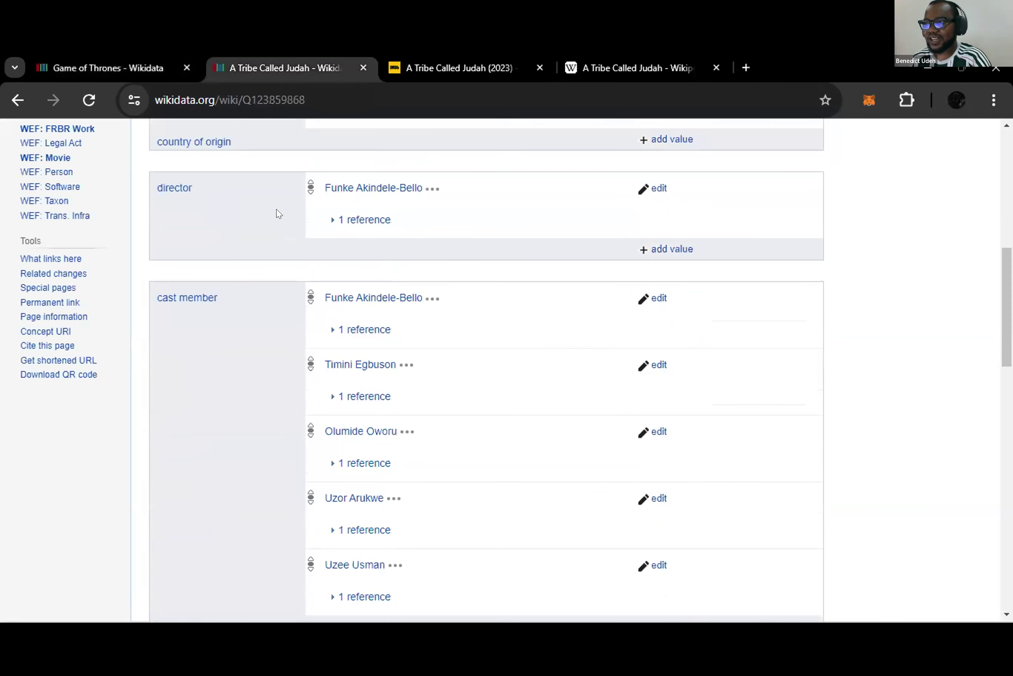
scroll(266, 221, "down", 8)
scroll(261, 222, "up", 6)
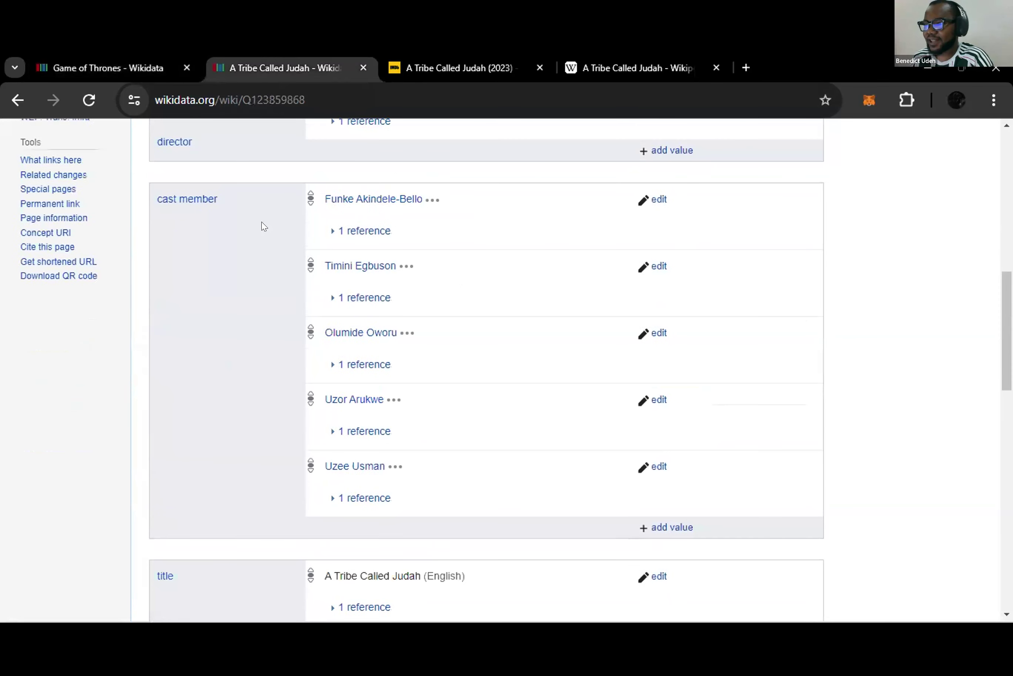
scroll(265, 247, "down", 4)
scroll(227, 355, "up", 15)
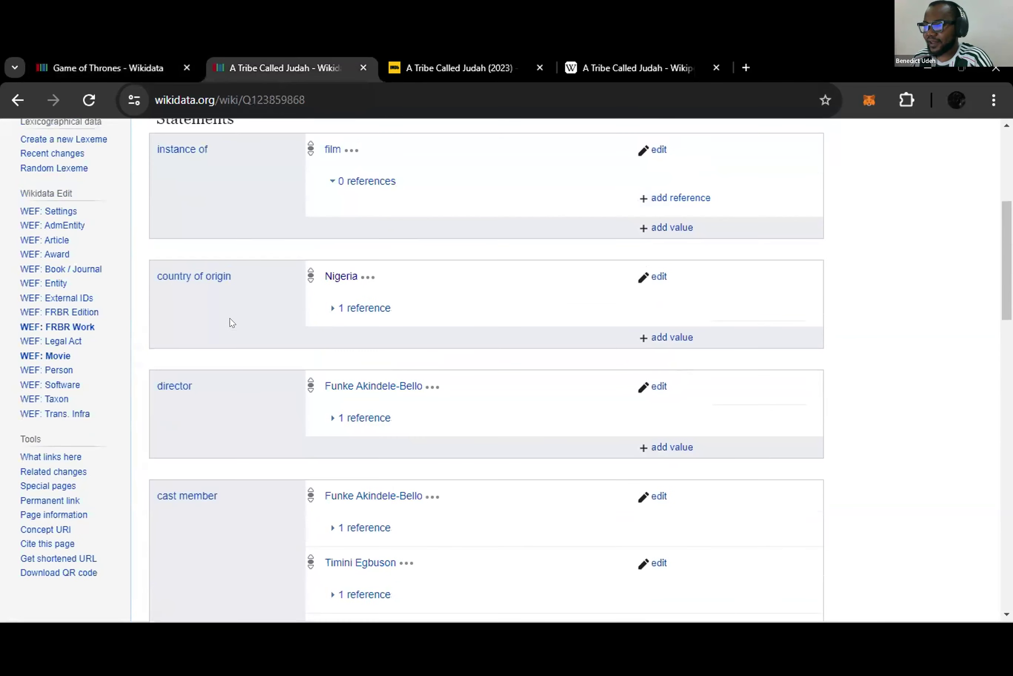
scroll(227, 314, "down", 6)
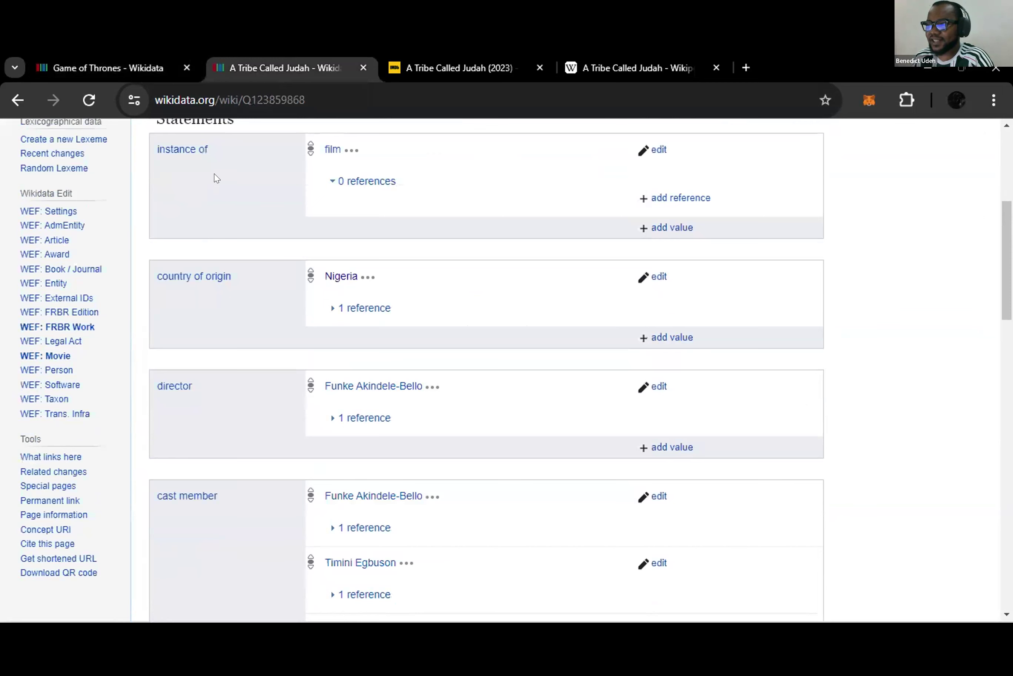
- Check the film's genre on IMDb and start a new genre statement on its Wikidata item with the value comedy film
left_click(475, 54)
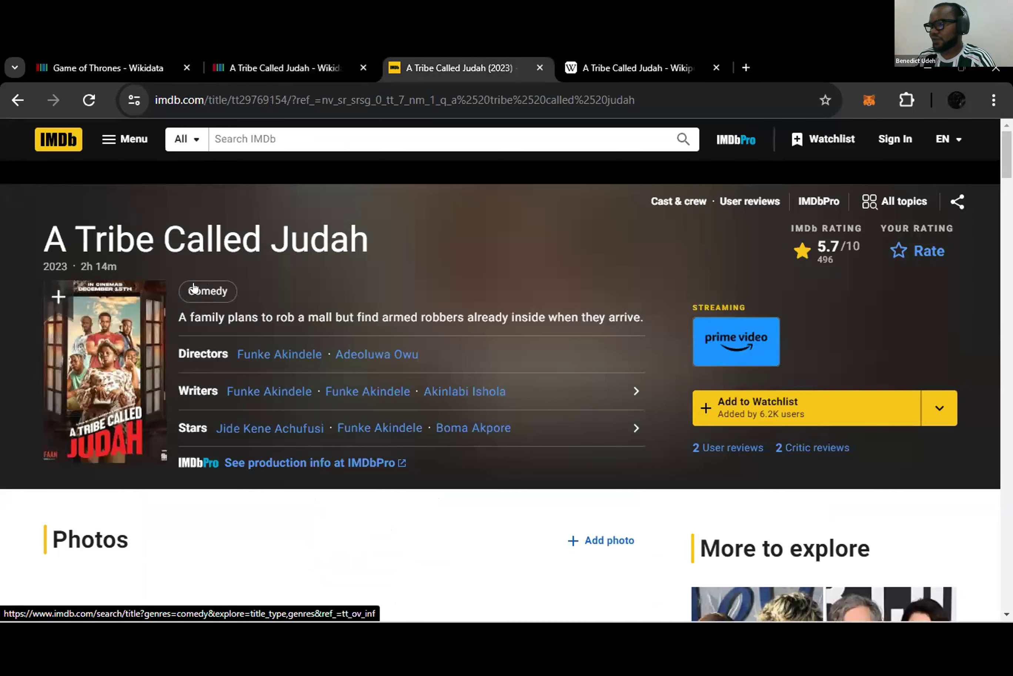
left_click(299, 54)
scroll(416, 285, "down", 12)
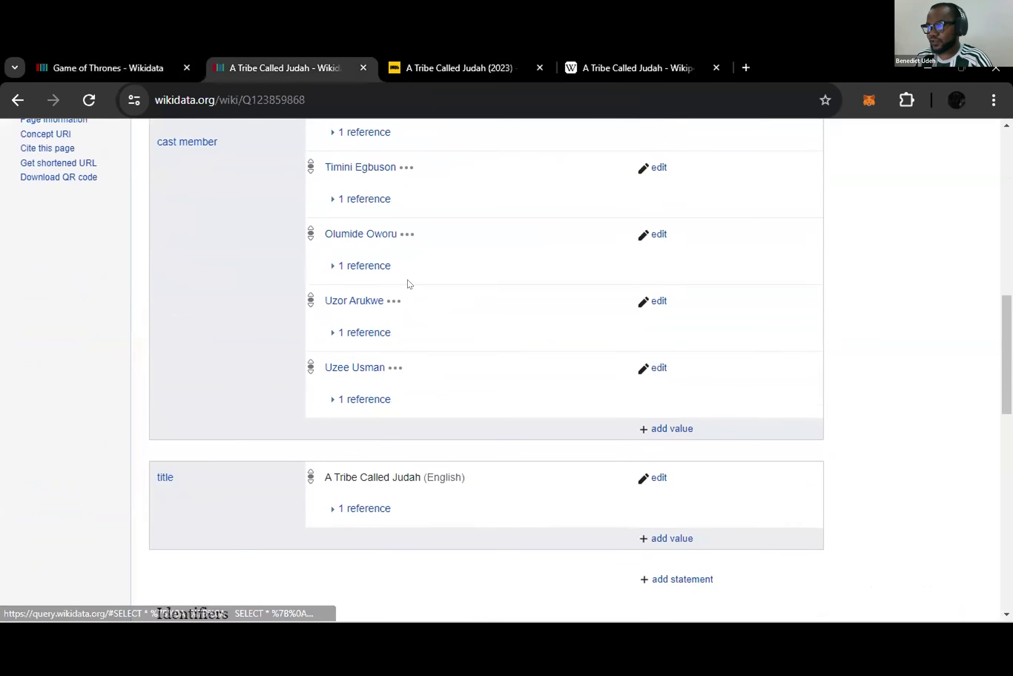
left_click(683, 282)
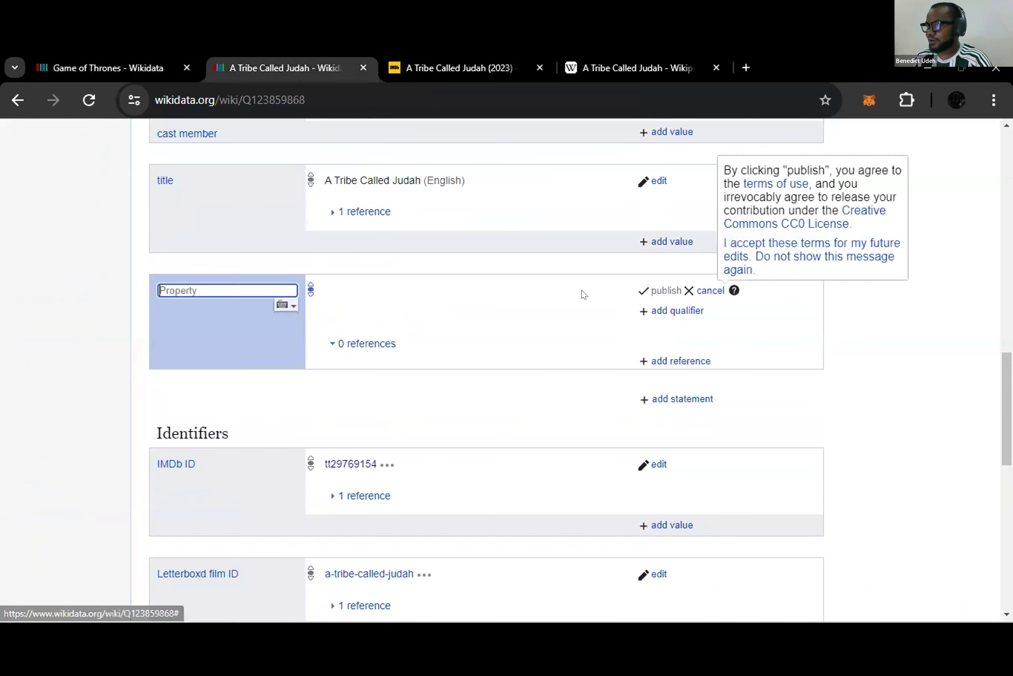
type("genr")
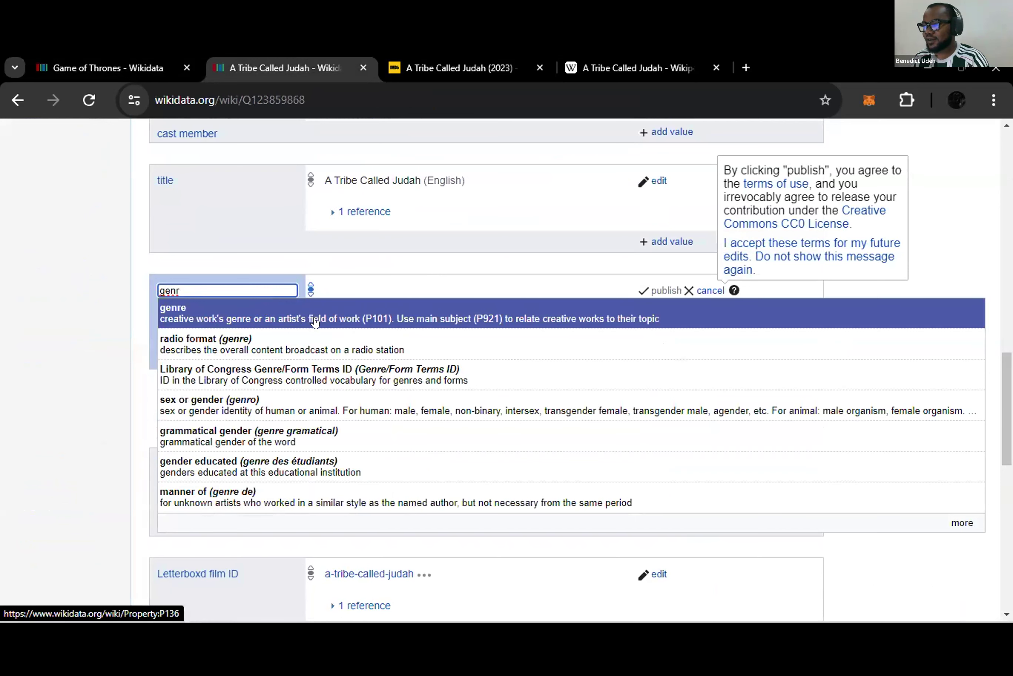
left_click(373, 308)
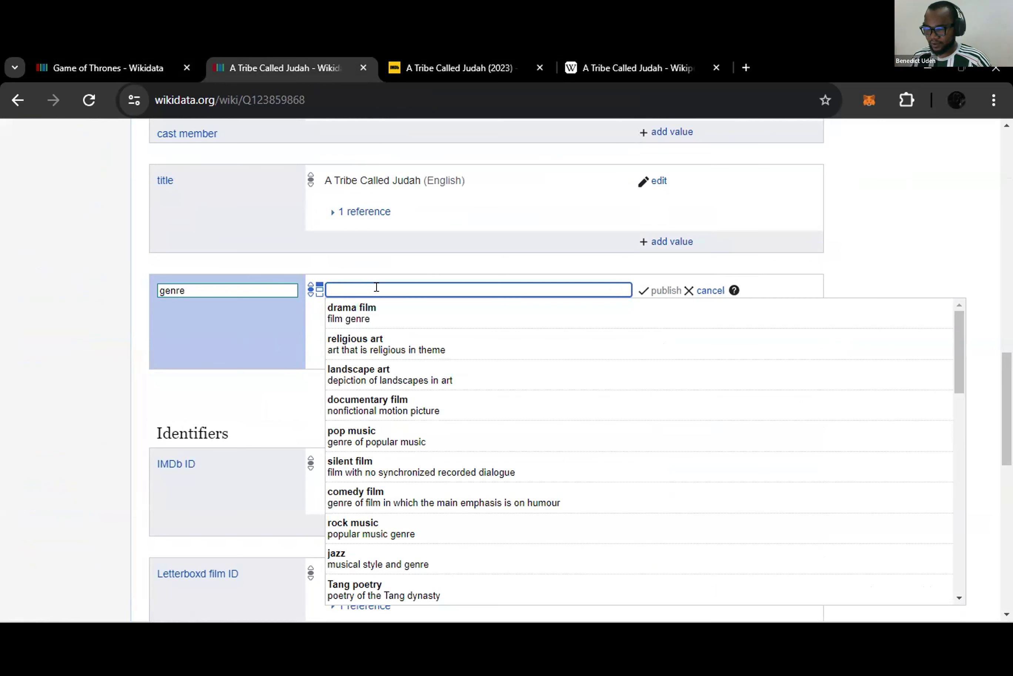
type("come")
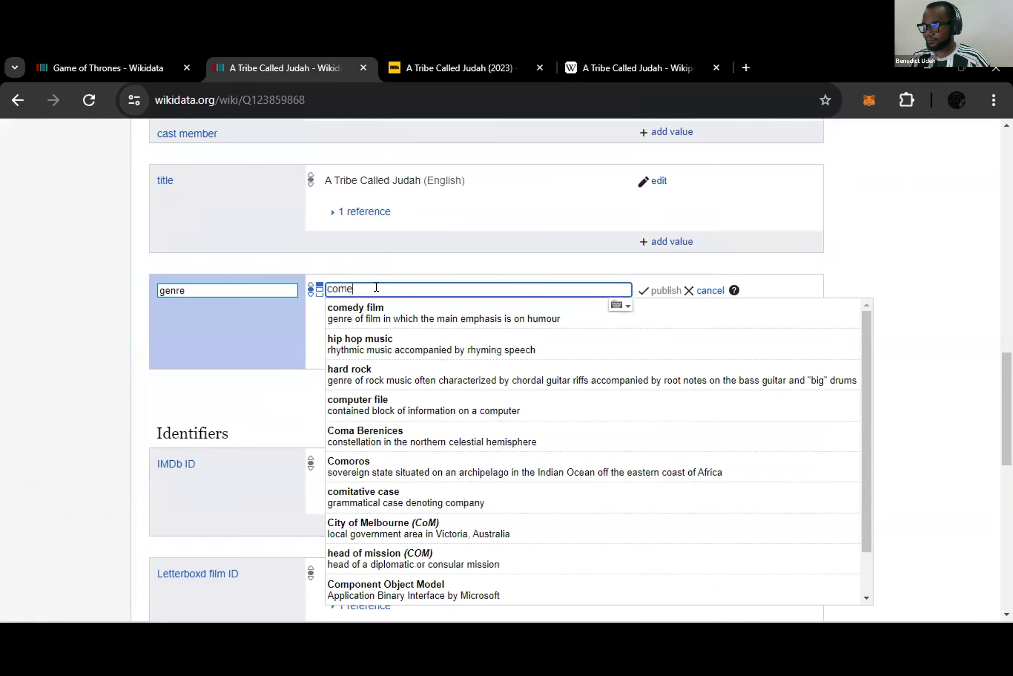
left_click(376, 308)
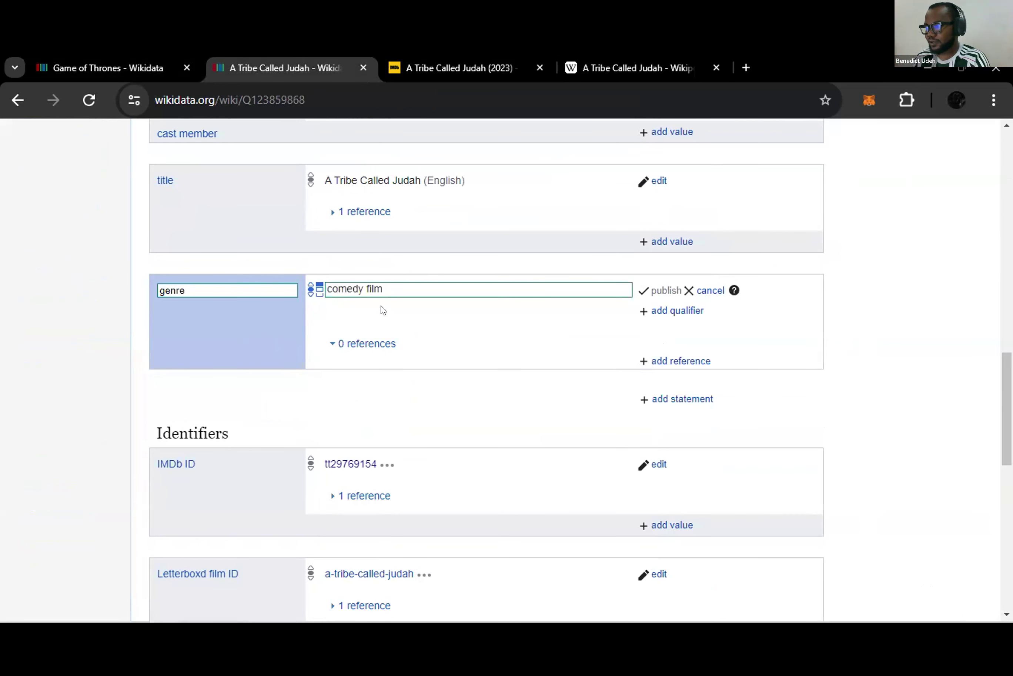
- Add a reference to the genre statement with the property reference URL, looking over the IMDb and Wikipedia pages as possible sources
left_click(649, 358)
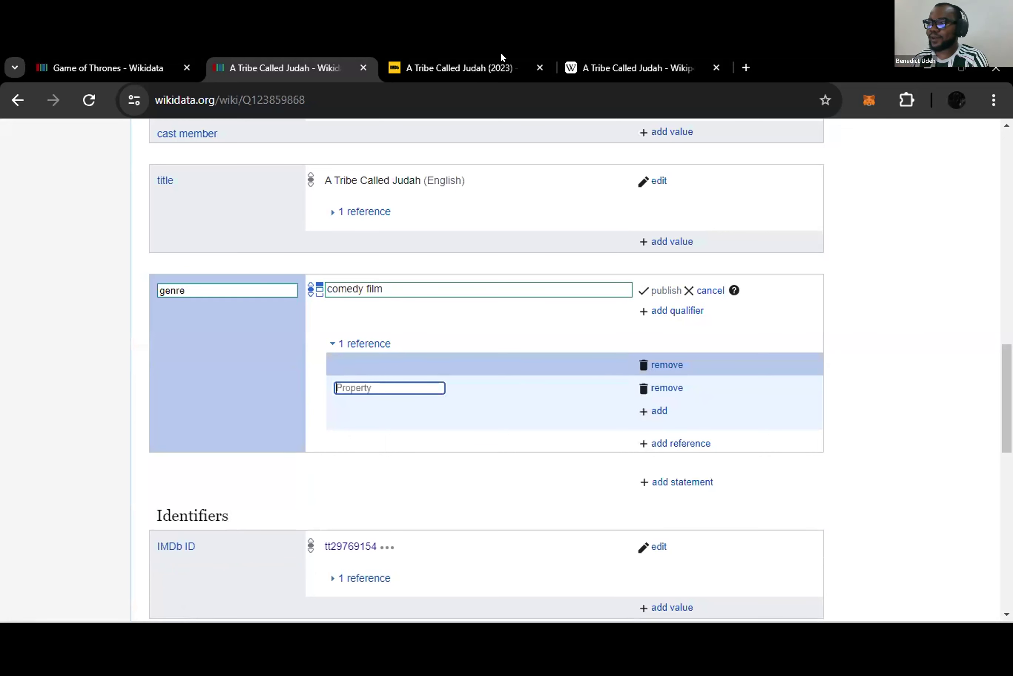
left_click(487, 61)
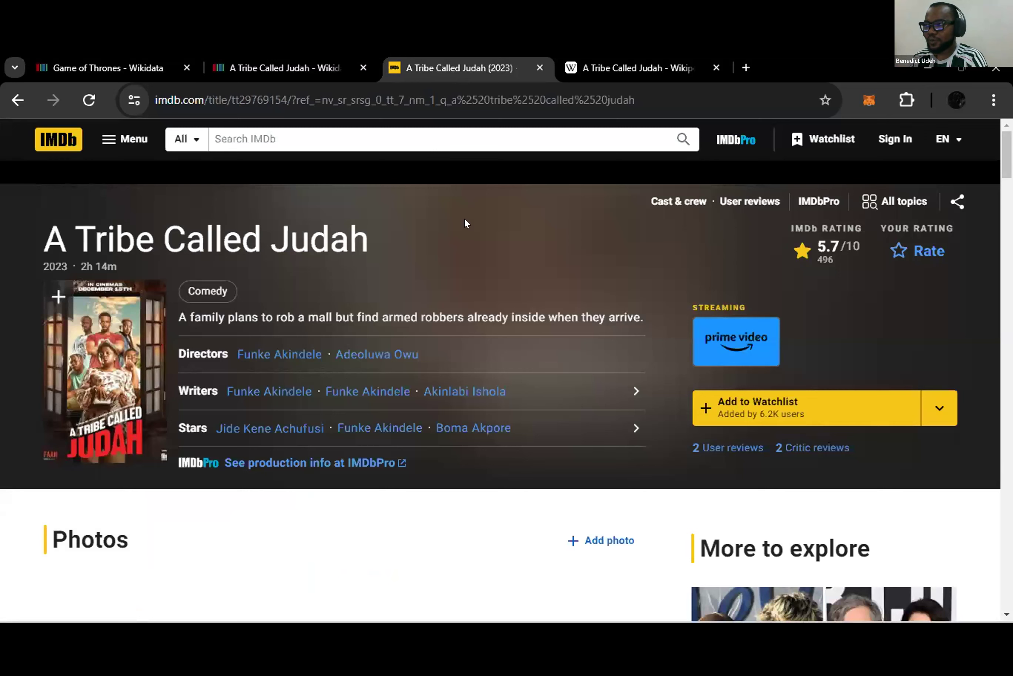
left_click(630, 56)
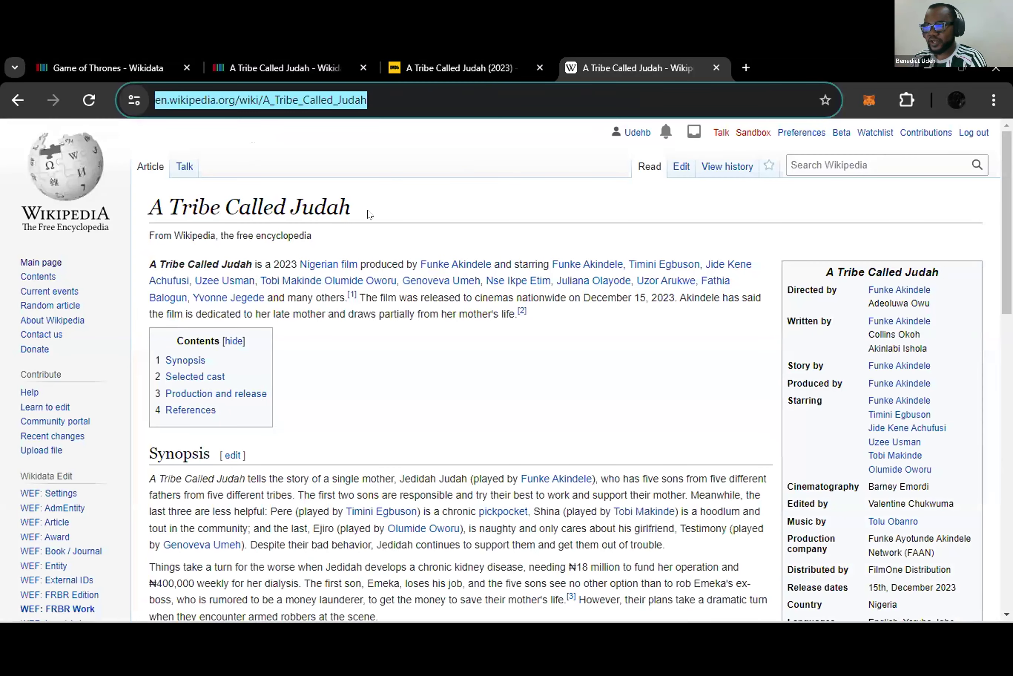
left_click(410, 68)
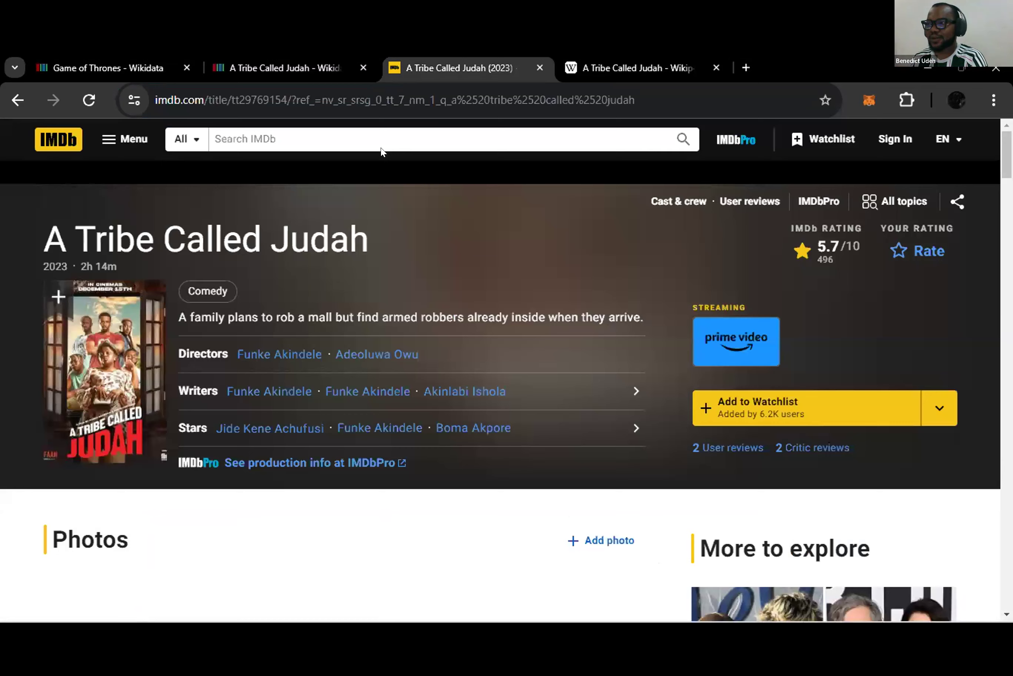
left_click(286, 68)
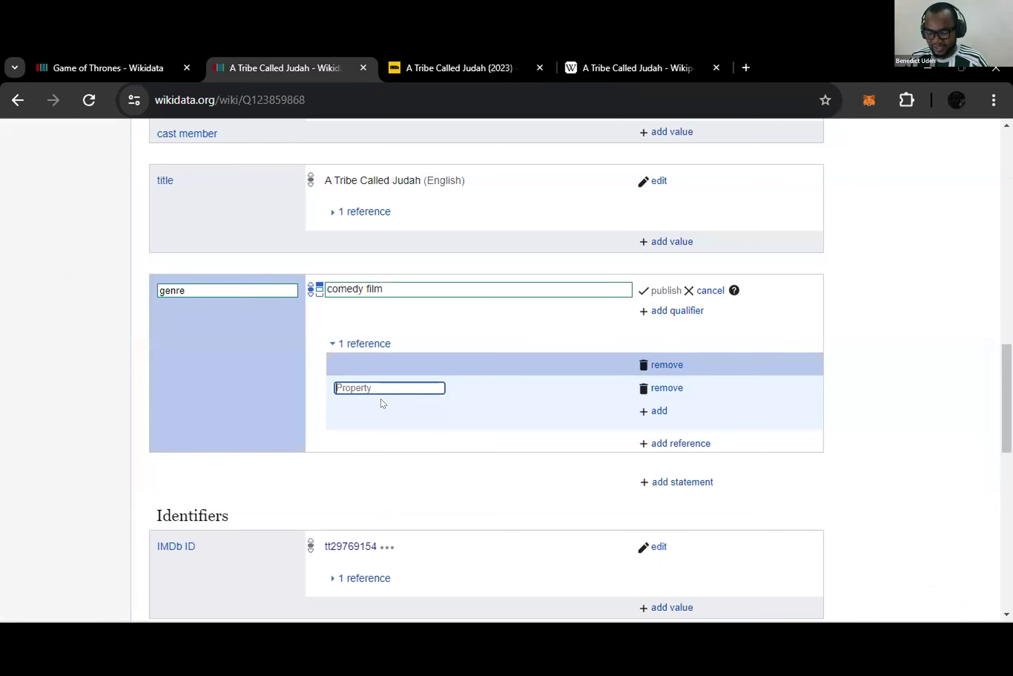
type("url")
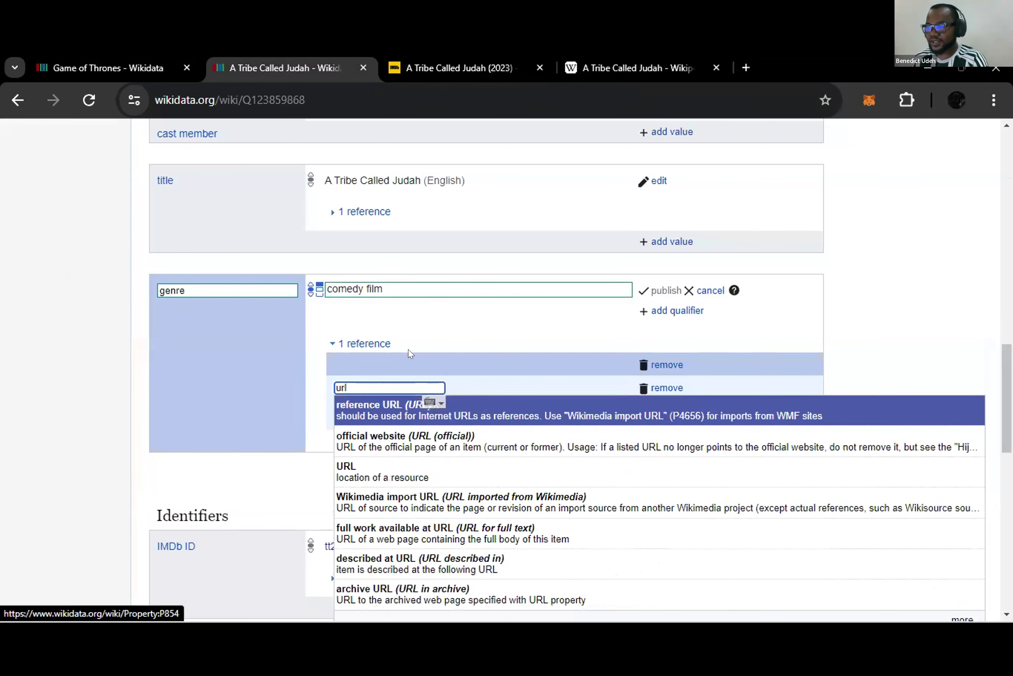
scroll(408, 350, "down", 2)
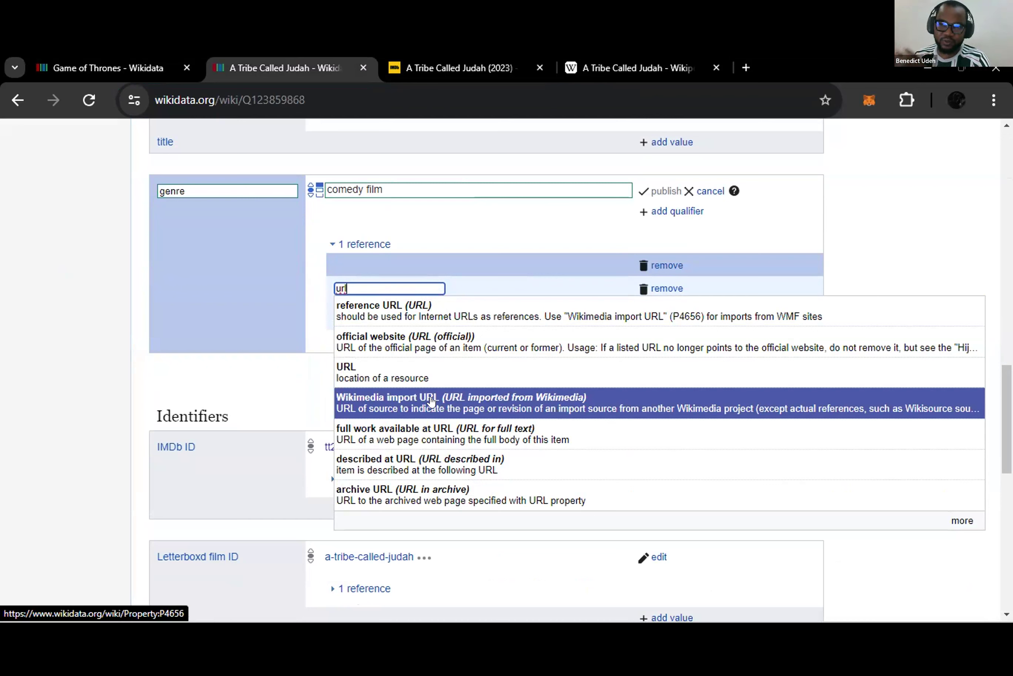
left_click(365, 312)
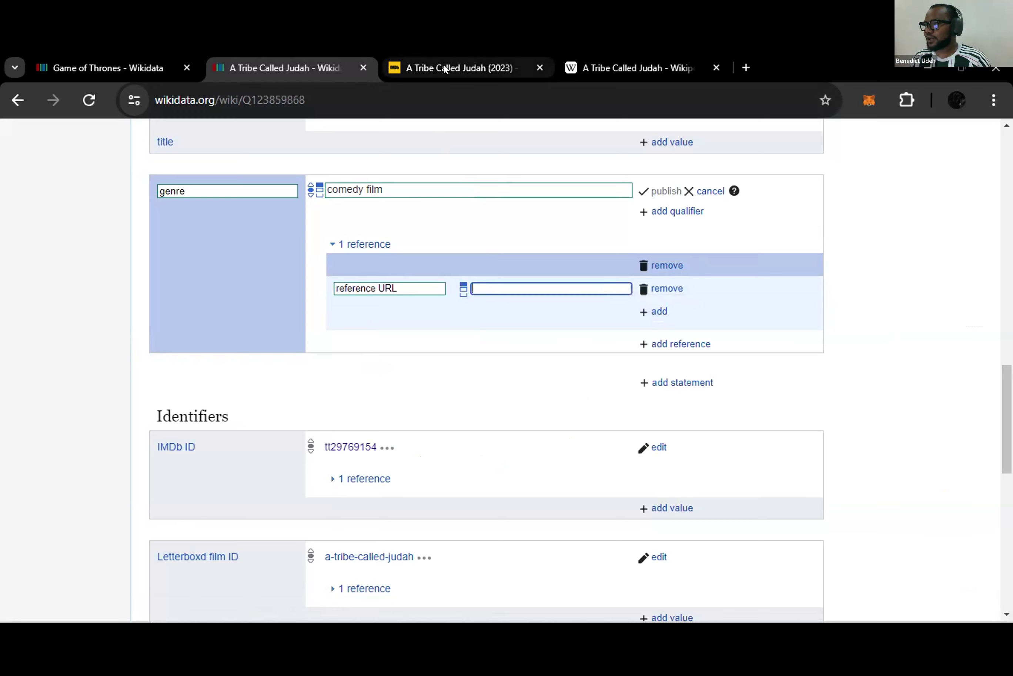
- Copy the address of the film's IMDb page and paste it as the reference URL value
left_click(453, 67)
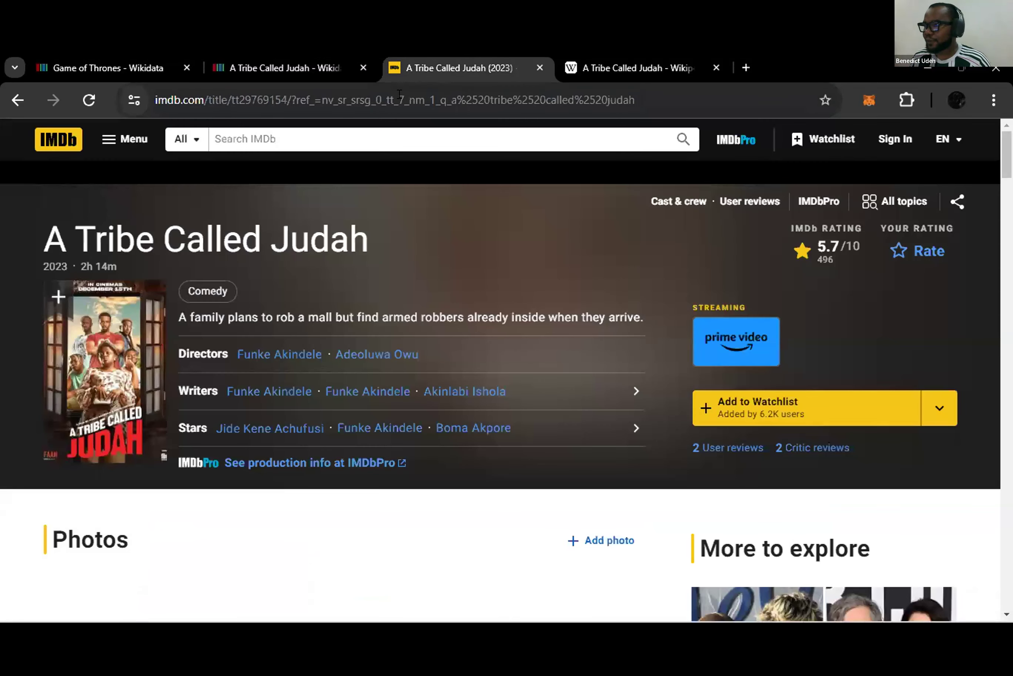
left_click(399, 96)
right_click(403, 96)
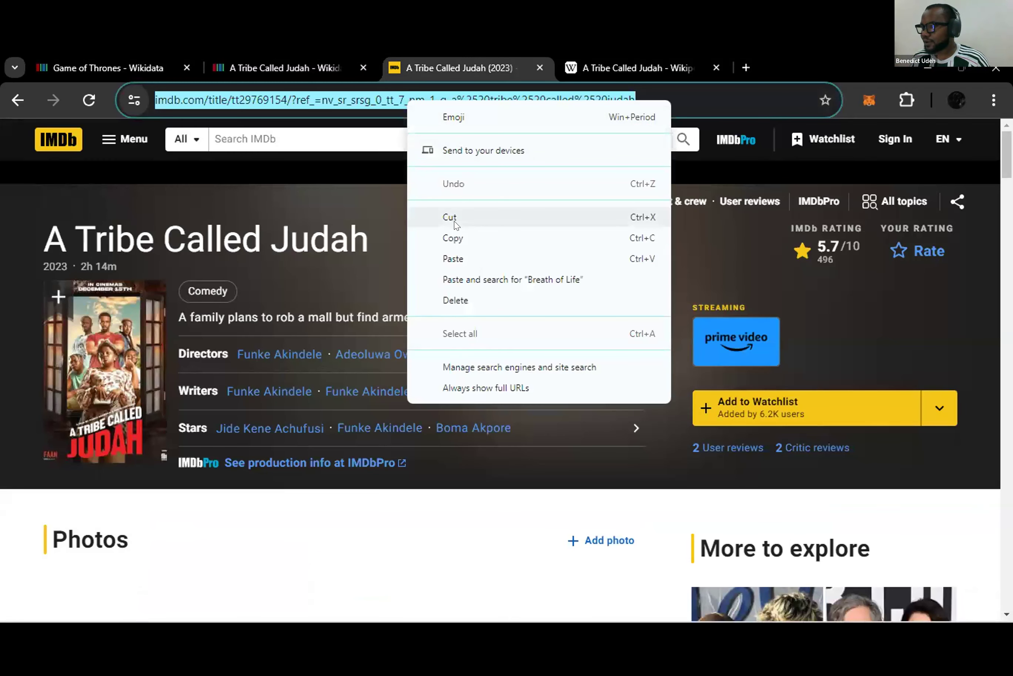
left_click(455, 238)
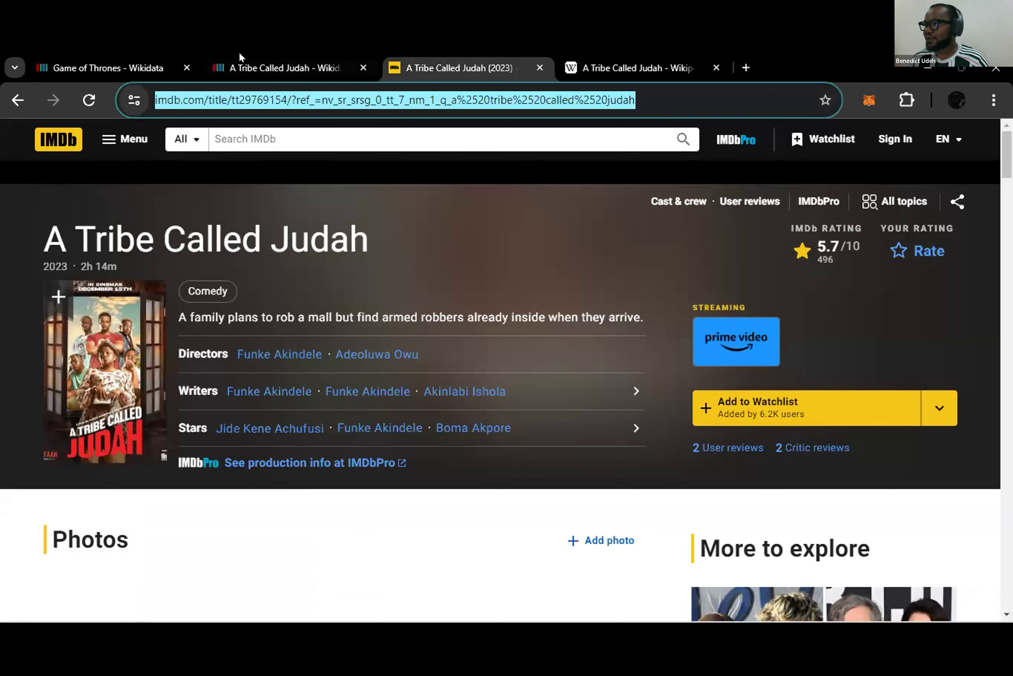
left_click(263, 66)
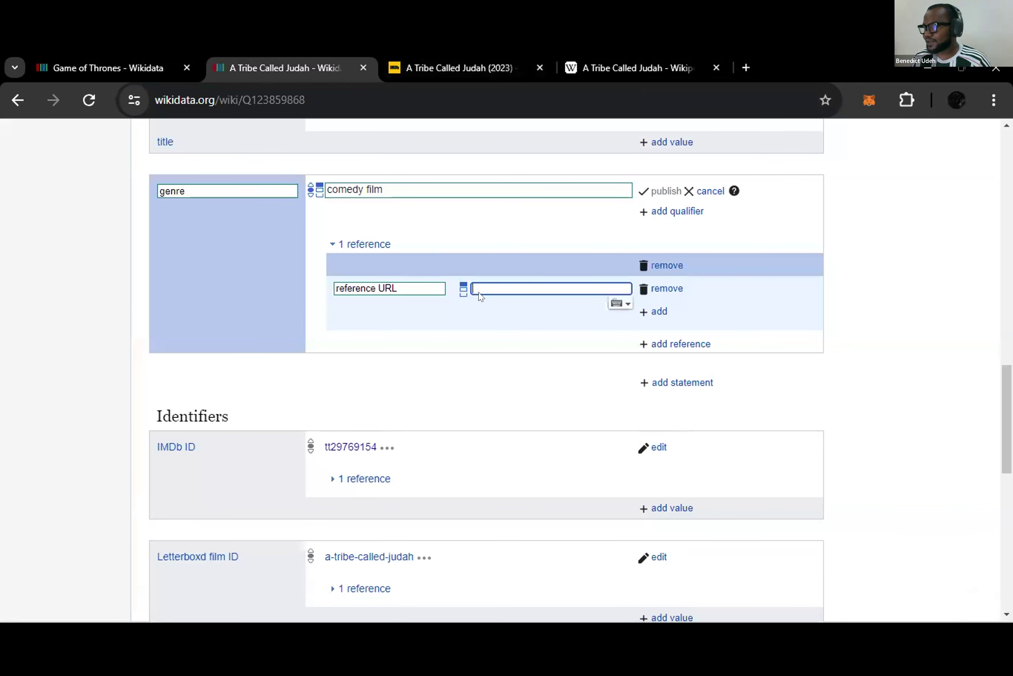
right_click(480, 296)
left_click(514, 437)
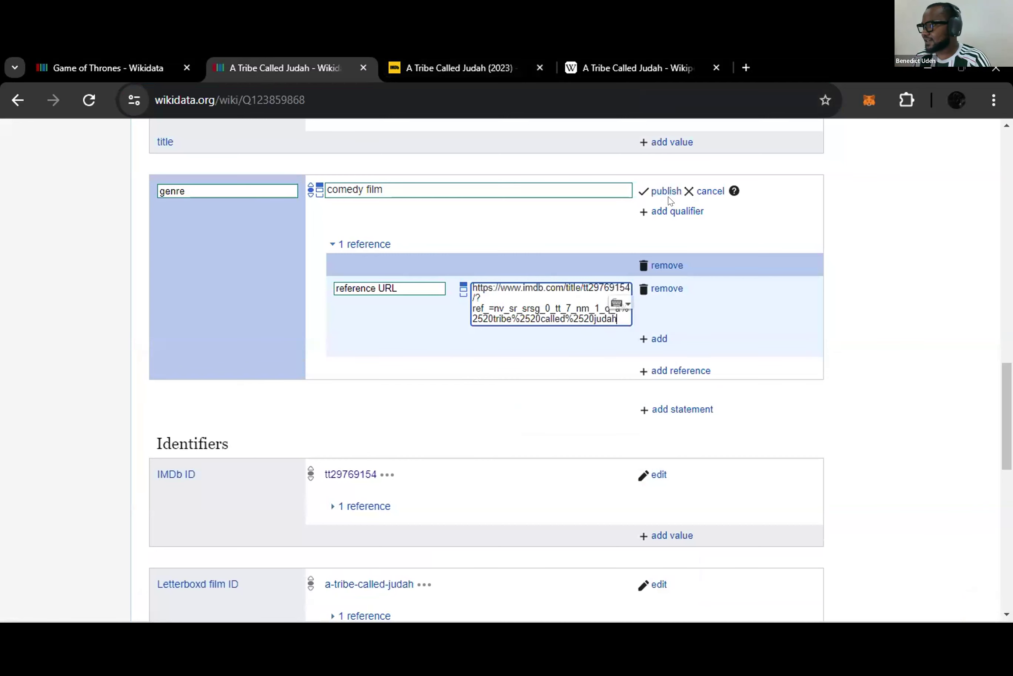
- Add a retrieved property to the same reference with the date 18/05/2024
scroll(647, 229, "down", 2)
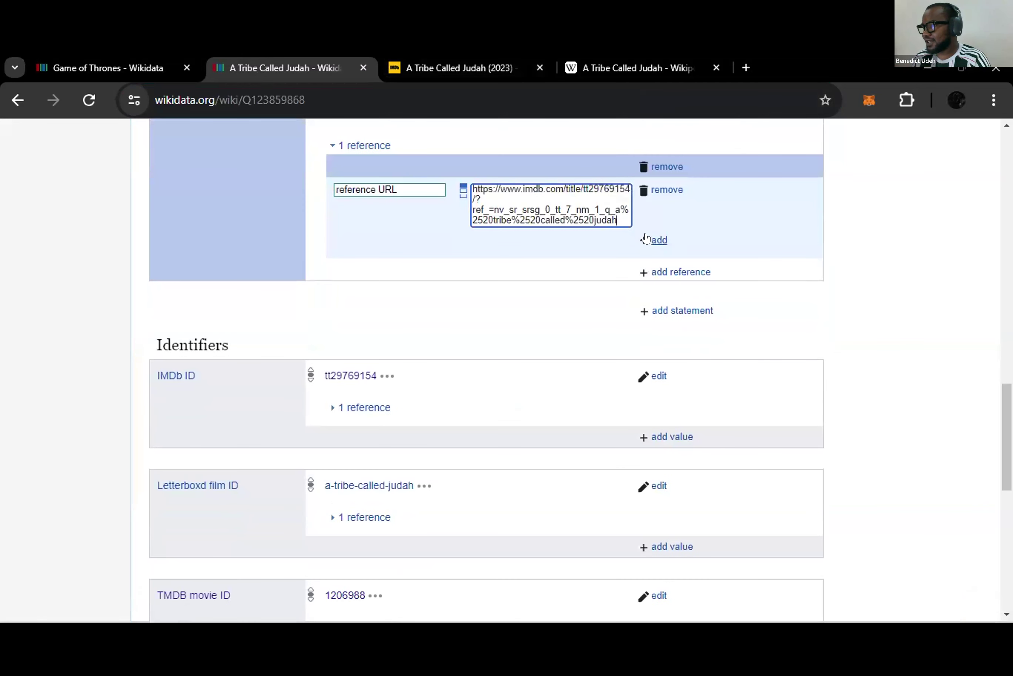
left_click(656, 240)
type("re")
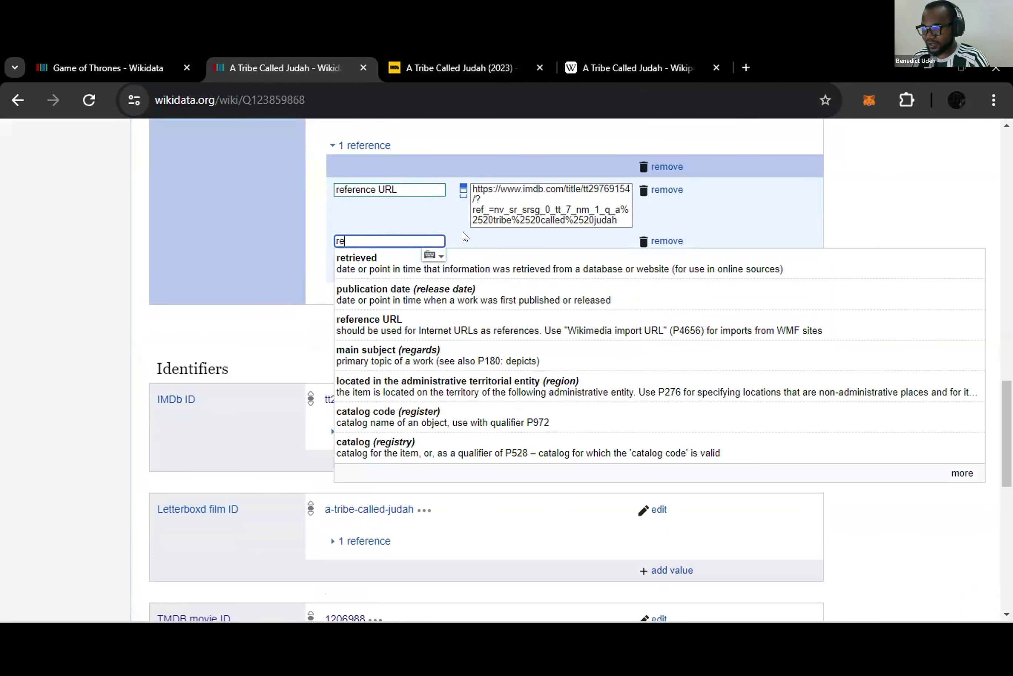
left_click(384, 259)
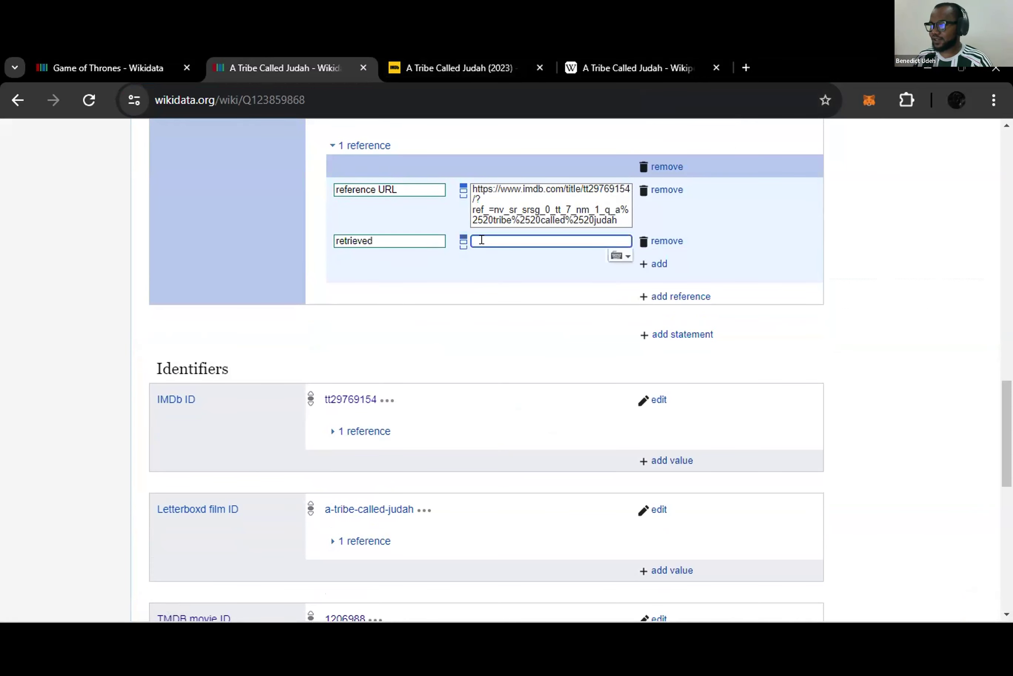
type("18")
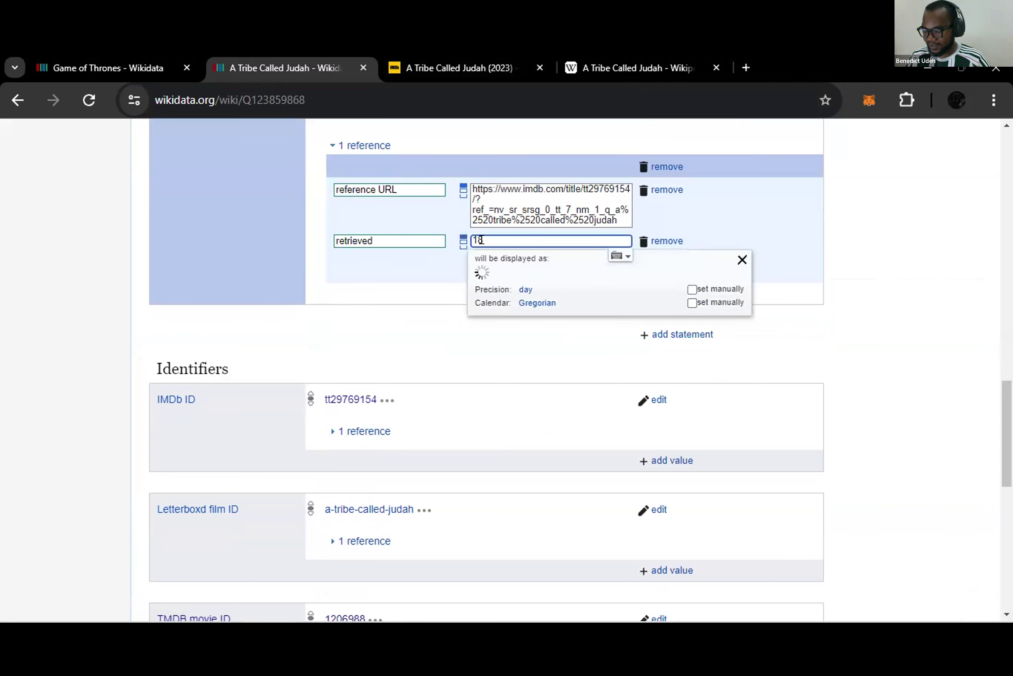
type("/05/")
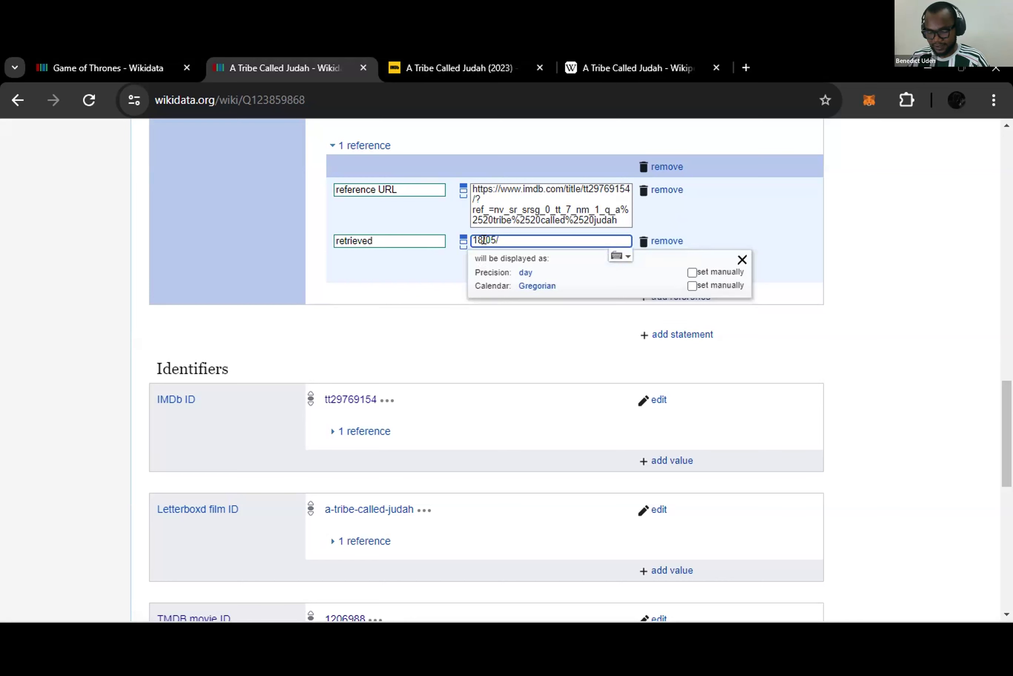
type("2024")
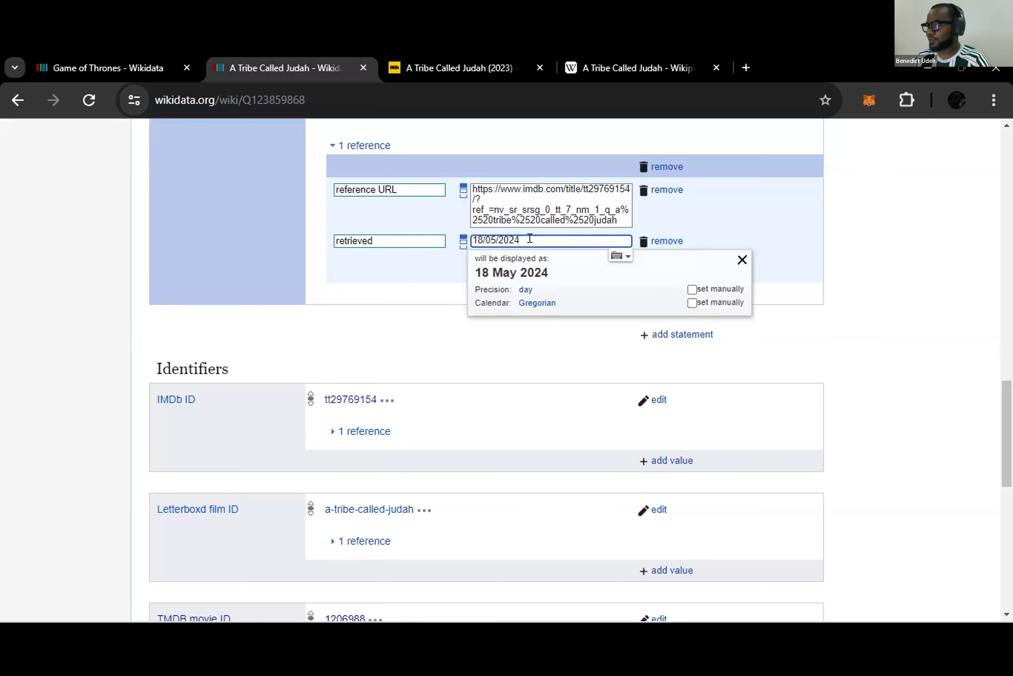
left_click(722, 231)
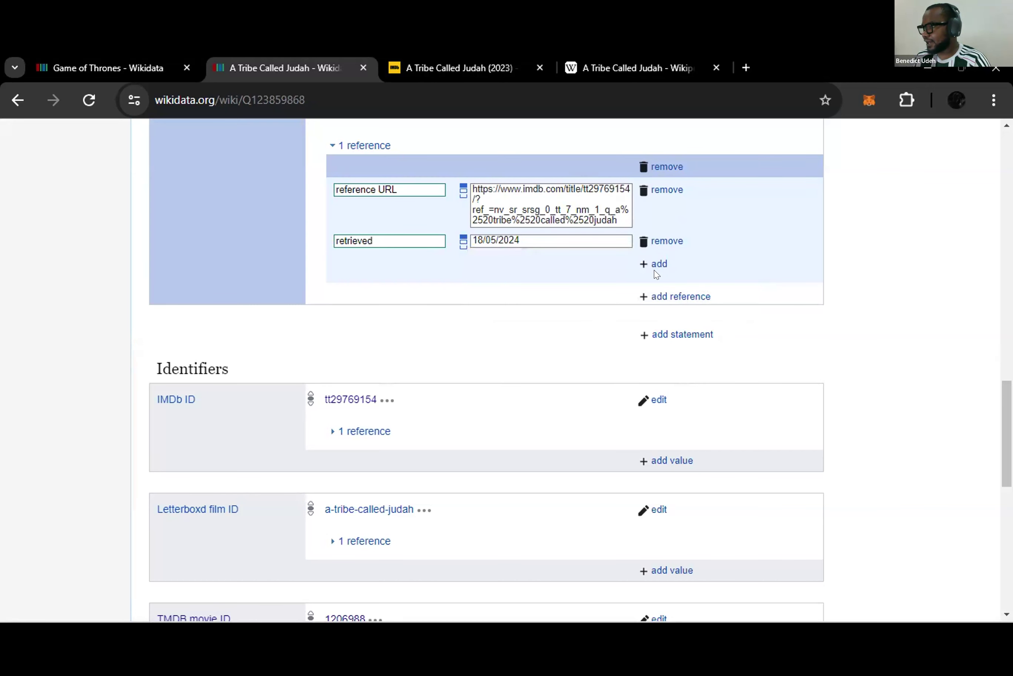
- Publish the comedy film genre statement together with its reference
scroll(657, 274, "up", 2)
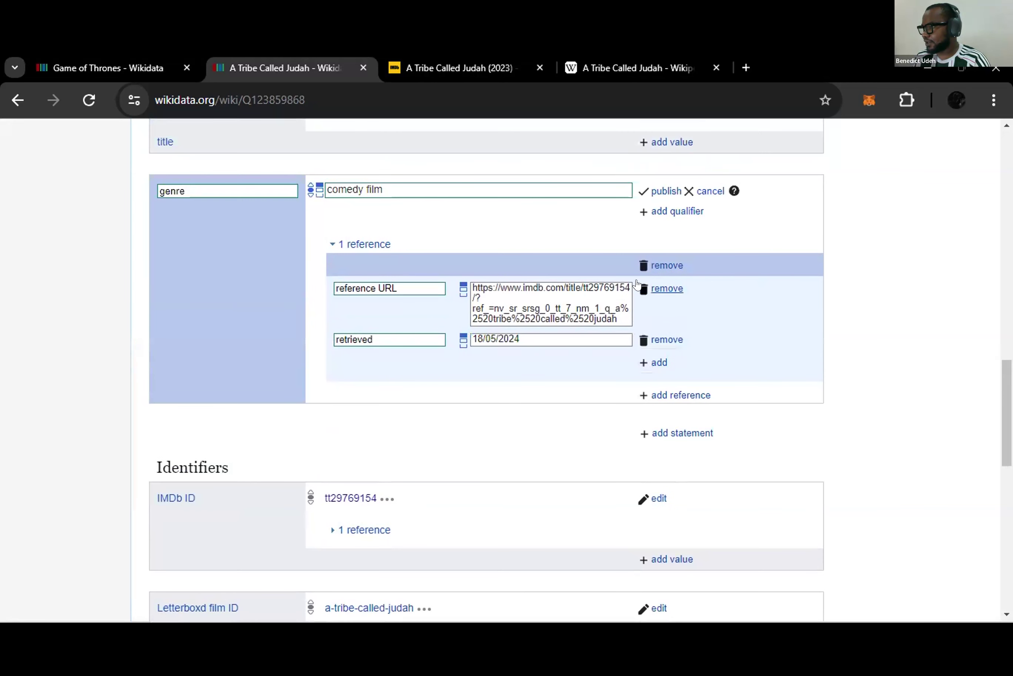
left_click(659, 192)
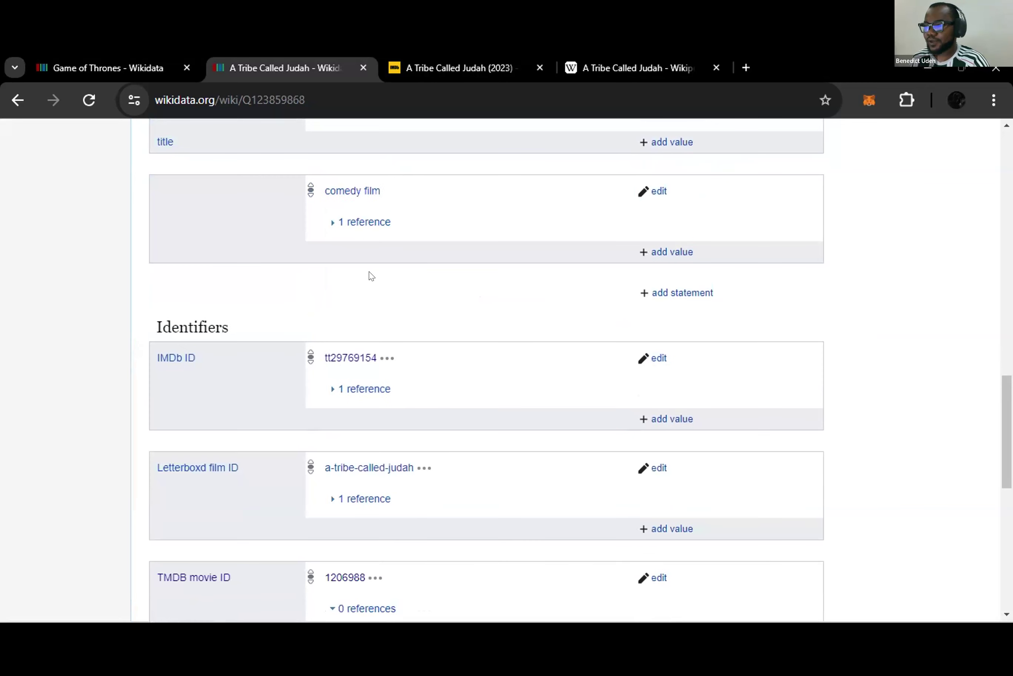
scroll(288, 279, "up", 2)
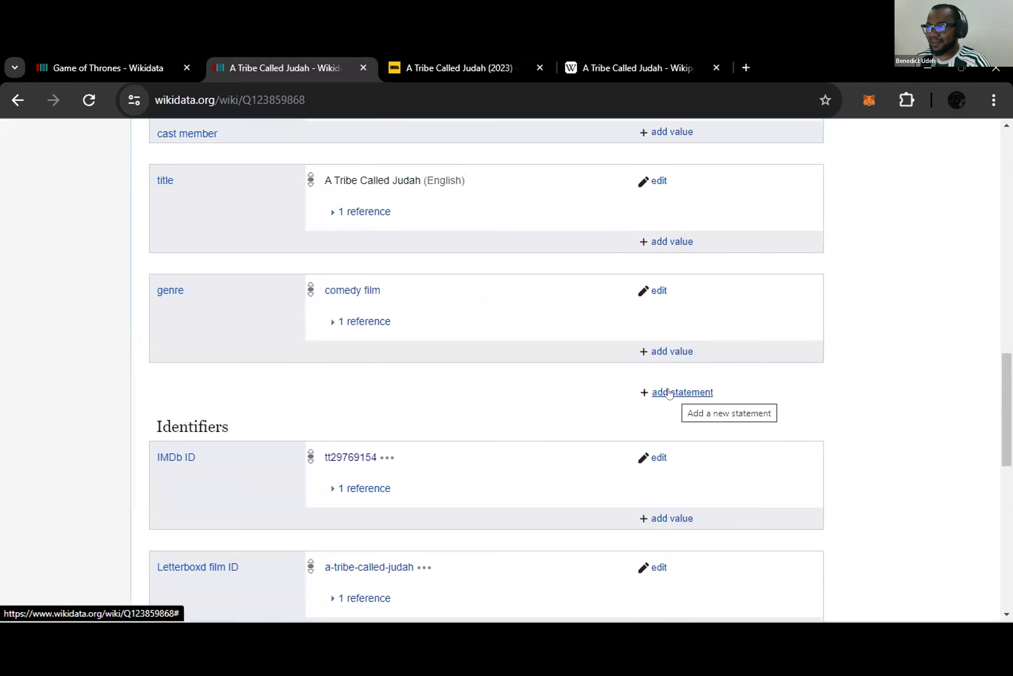
- Look over the top cast and their roles on the film's IMDb page
left_click(458, 68)
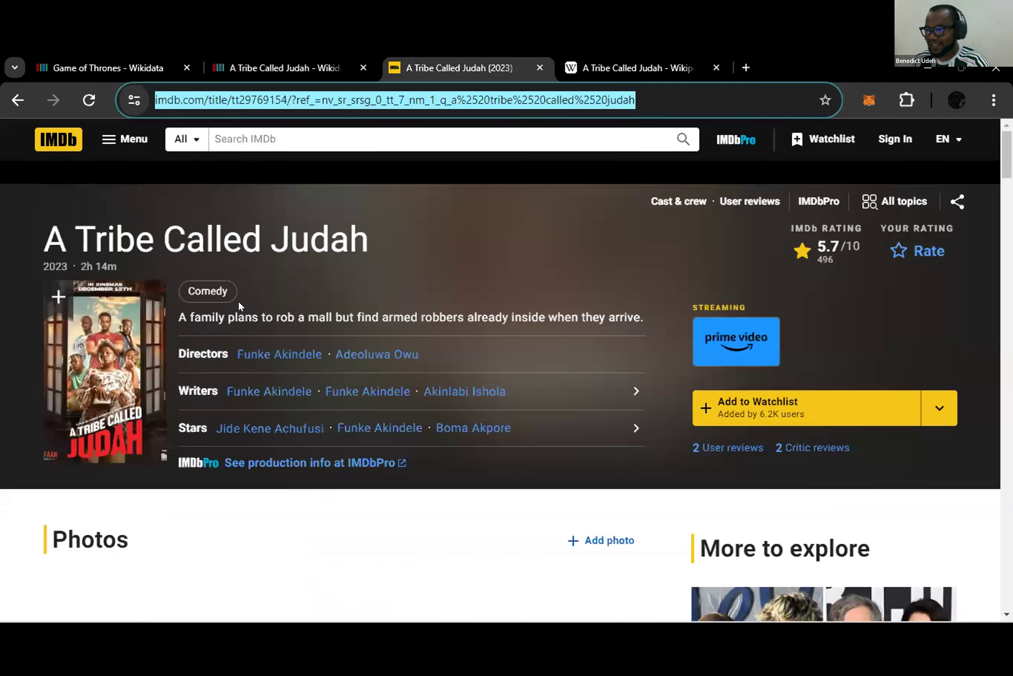
scroll(239, 303, "down", 2)
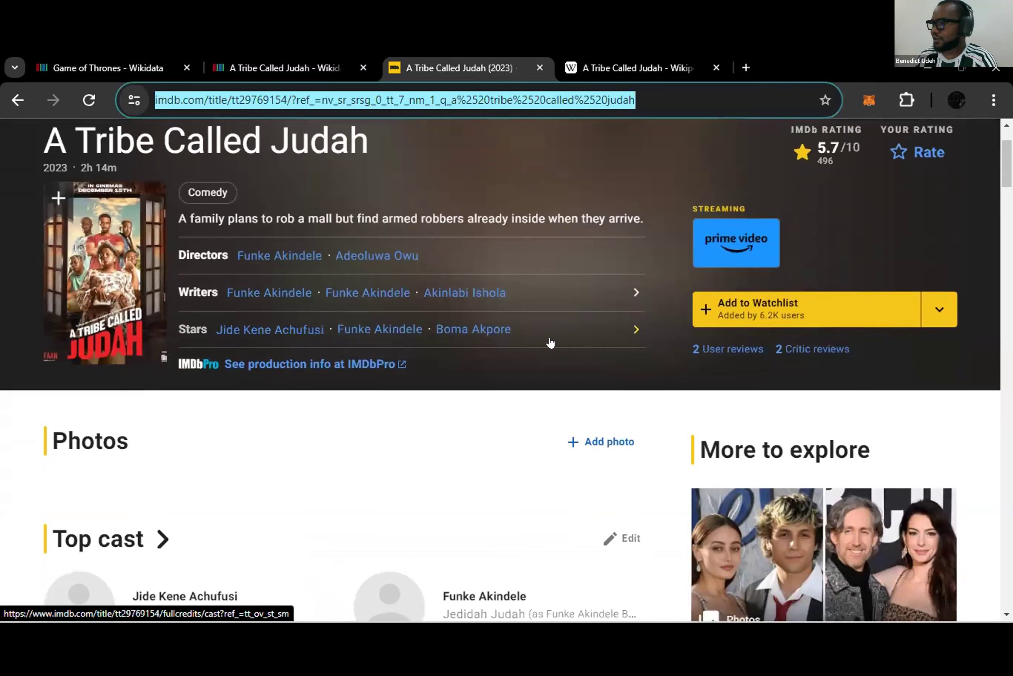
scroll(550, 343, "up", 2)
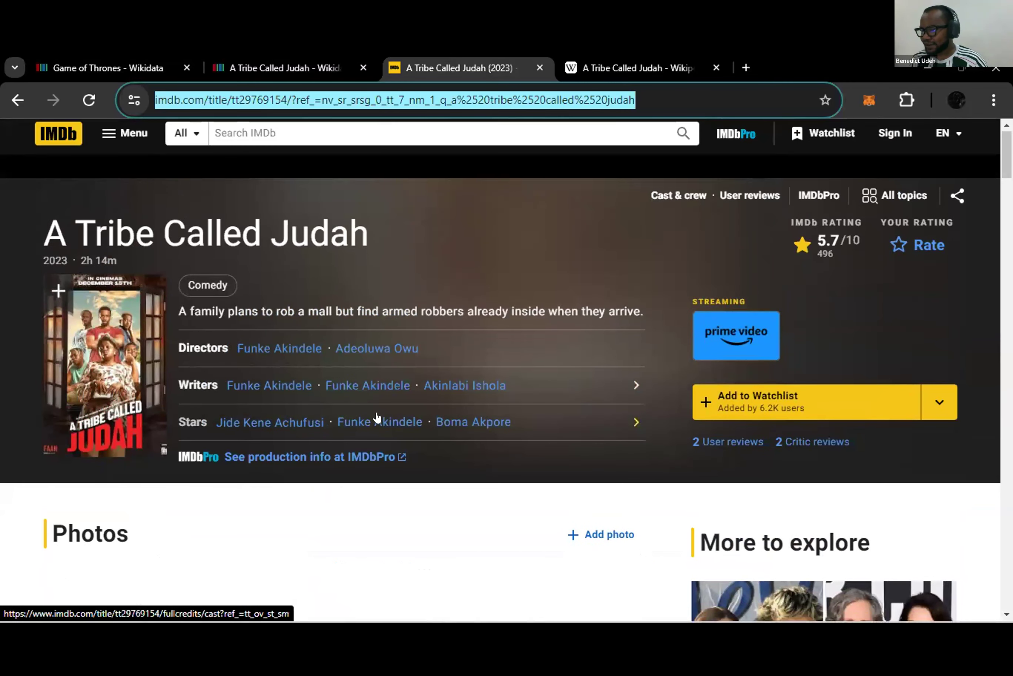
scroll(378, 418, "down", 10)
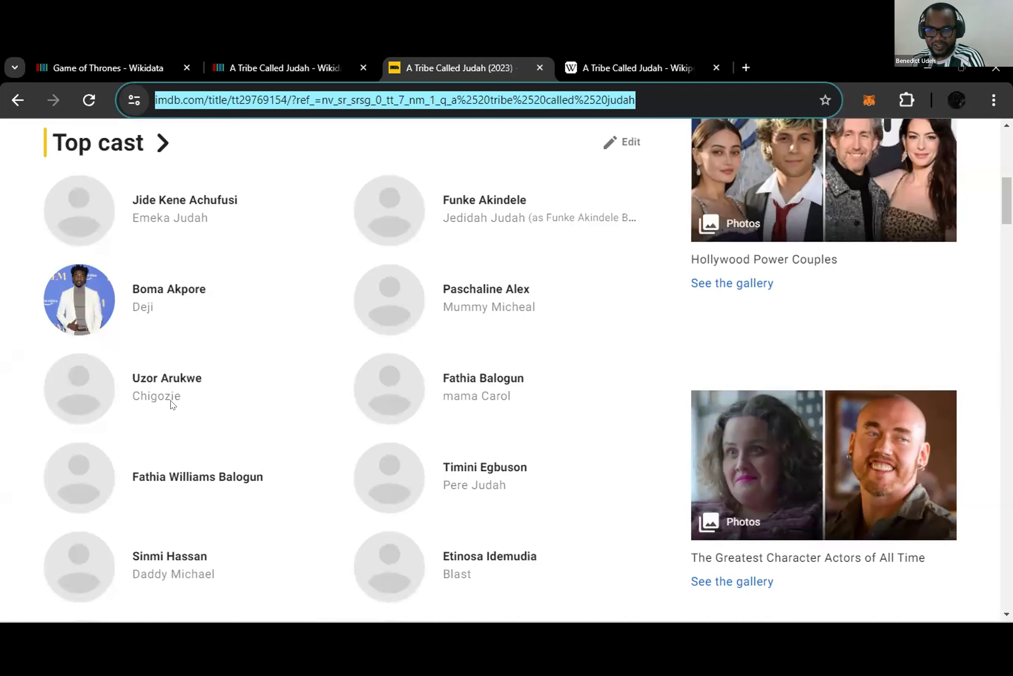
scroll(183, 405, "down", 5)
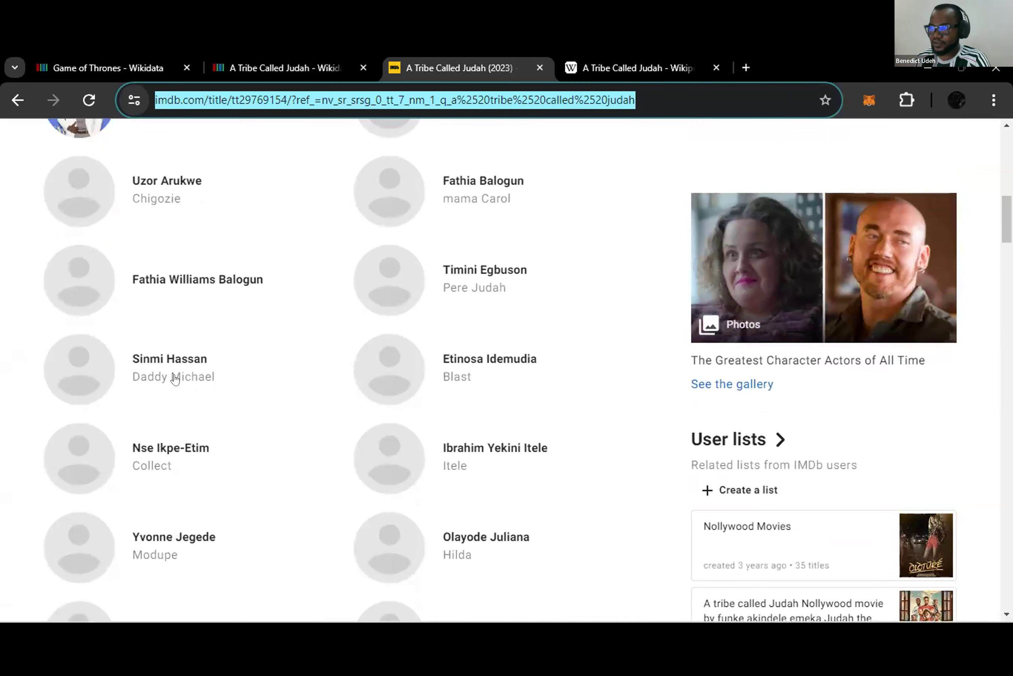
scroll(195, 394, "up", 15)
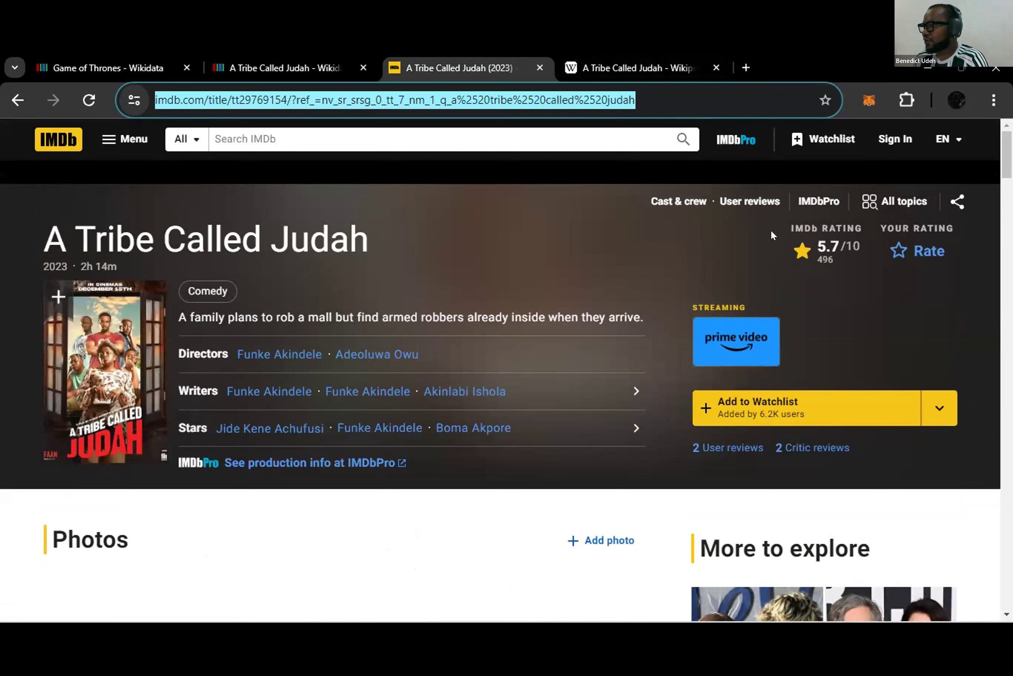
- Open the film's full cast and crew page on IMDb and examine the character names, including Jedidah Judah and Deji
left_click(660, 202)
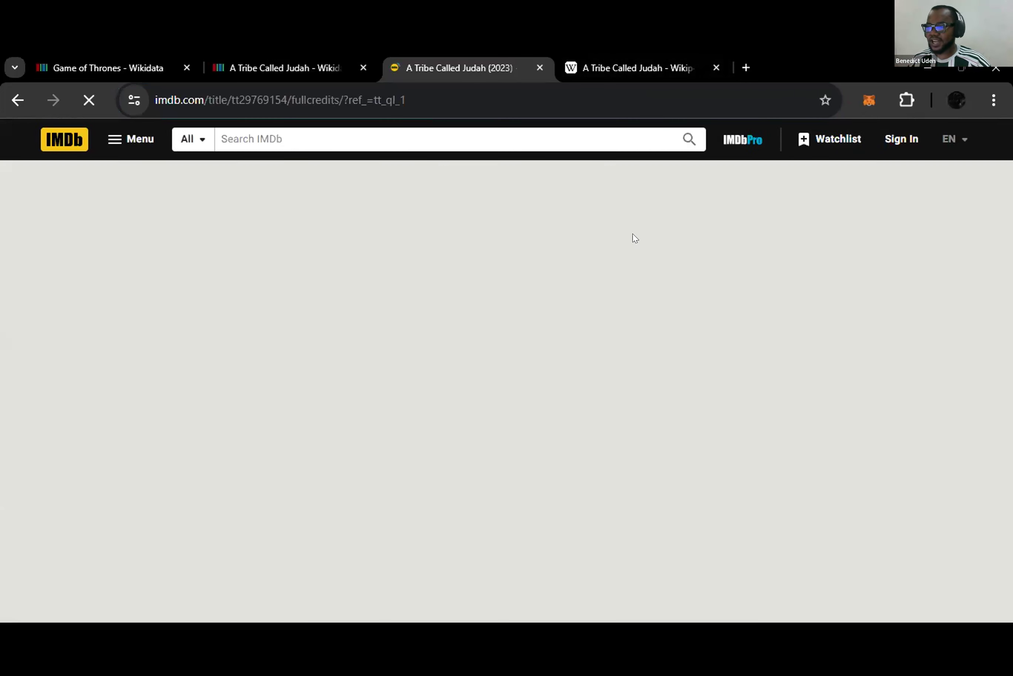
scroll(572, 335, "down", 3)
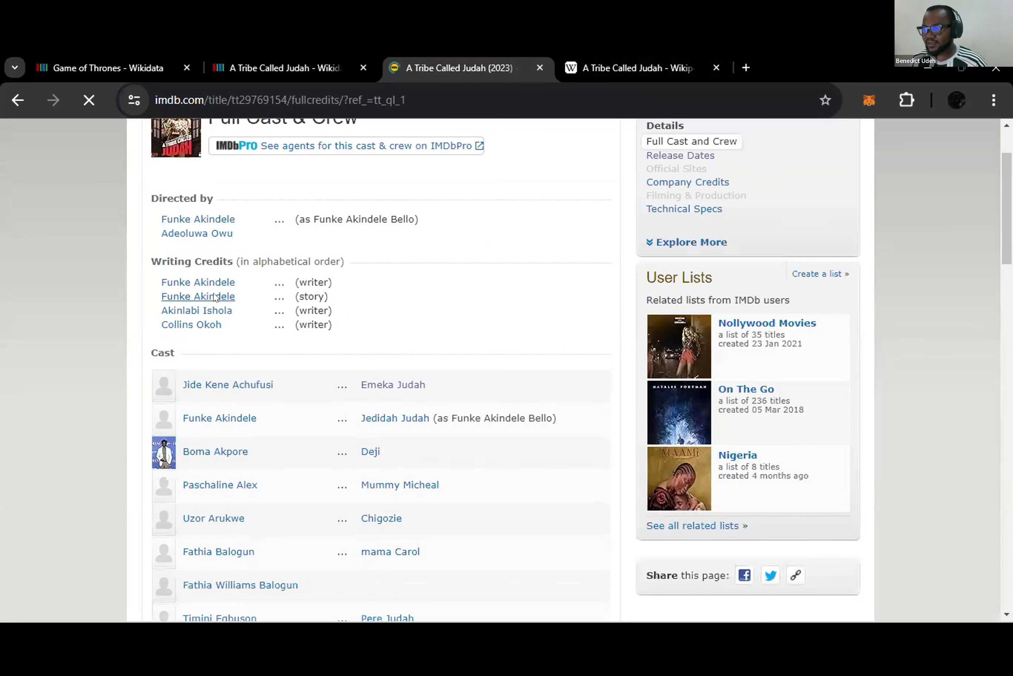
scroll(245, 377, "down", 1)
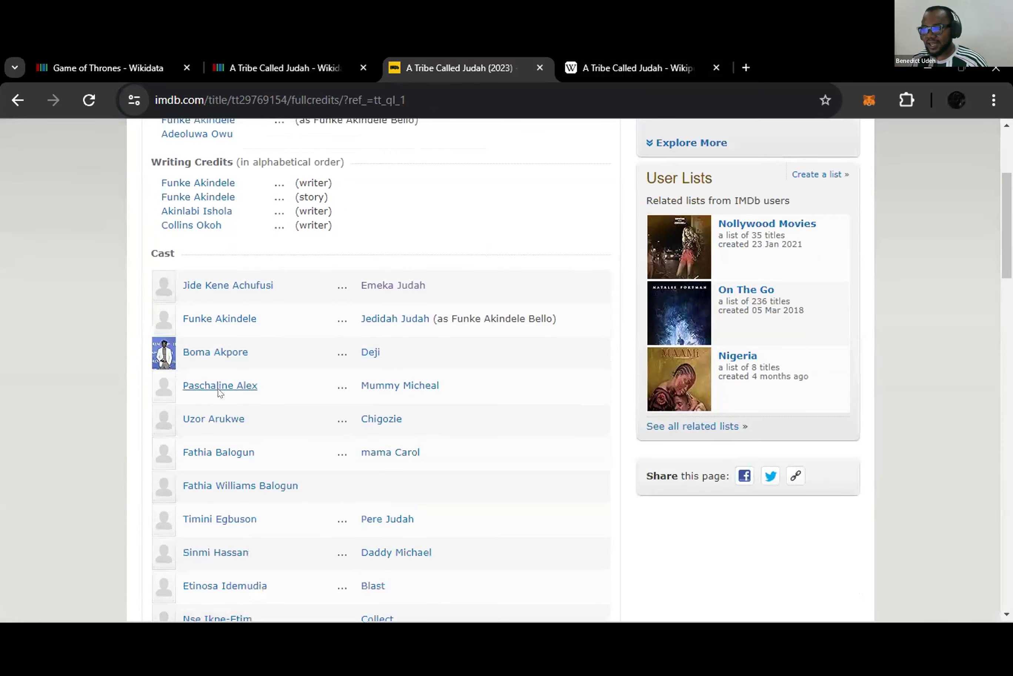
scroll(219, 355, "down", 1)
scroll(219, 355, "down", 2)
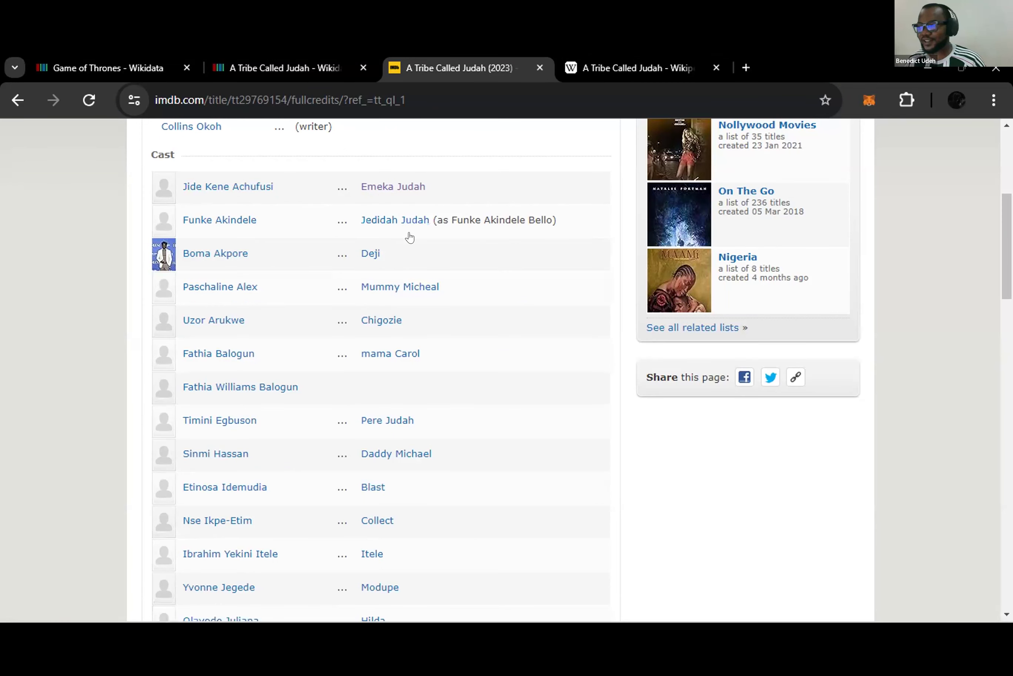
left_click_drag(432, 218, 360, 216)
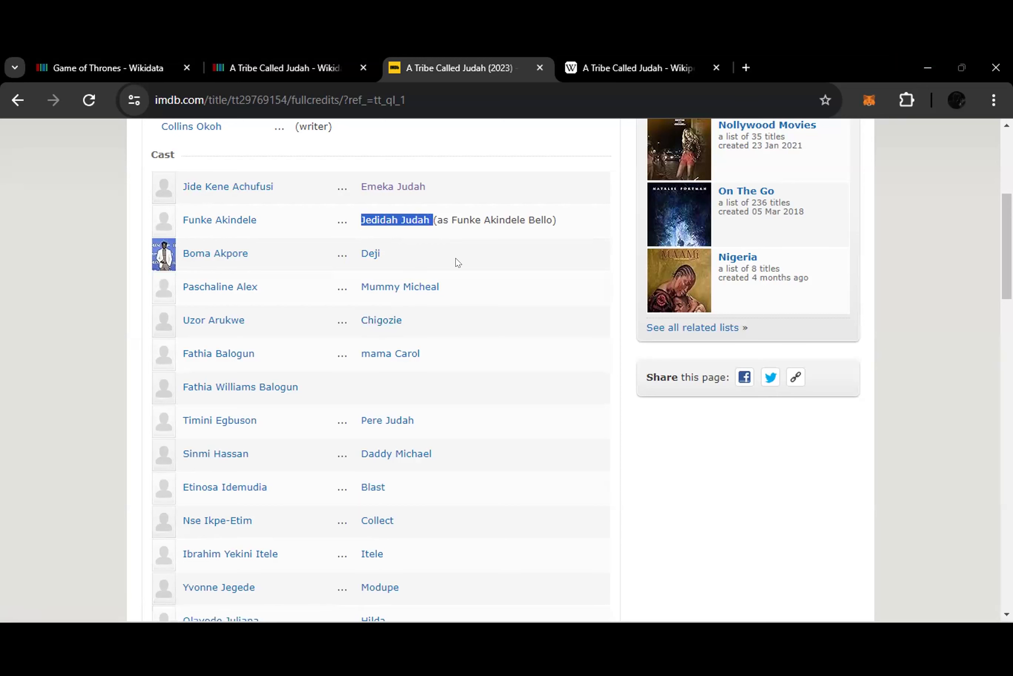
left_click_drag(399, 258, 351, 257)
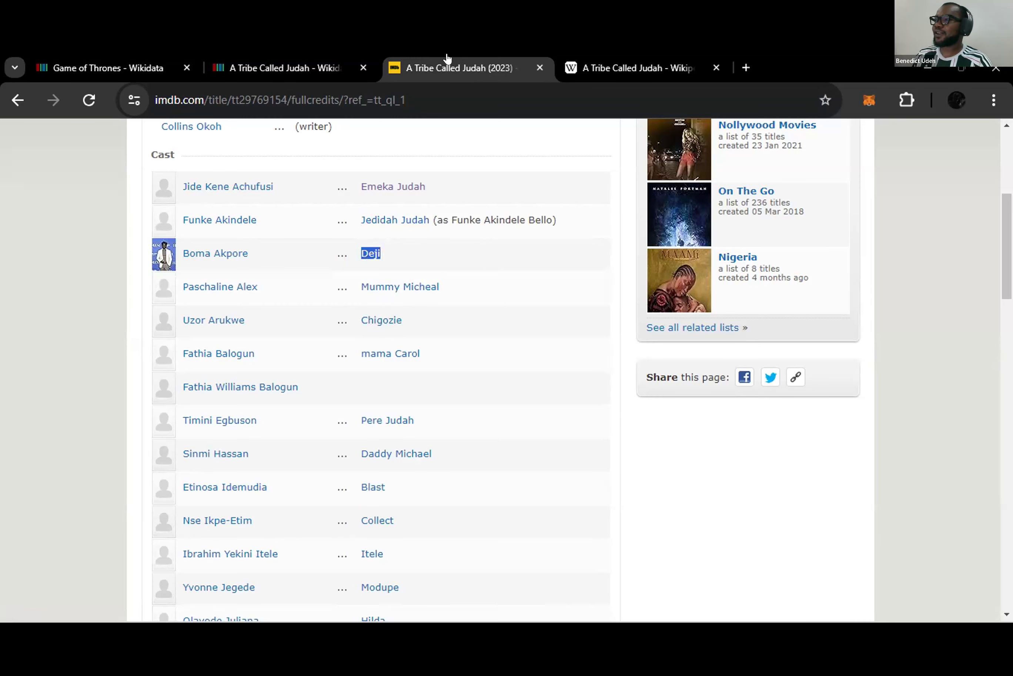
- Start a new statement on the A Tribe Called Judah Wikidata item with the property characters
left_click(279, 59)
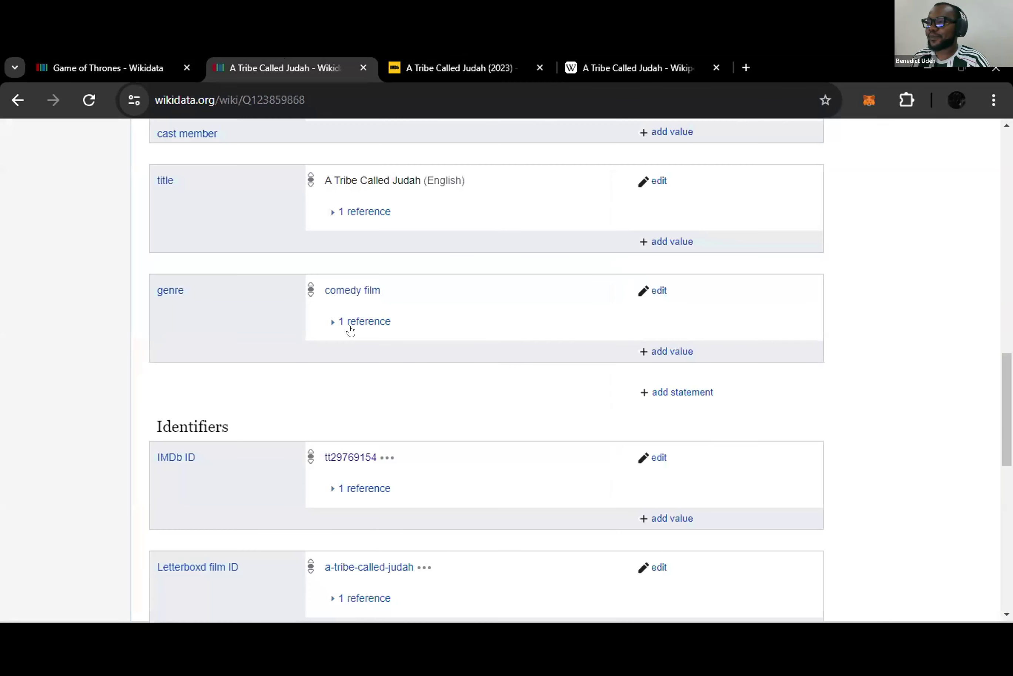
left_click(678, 395)
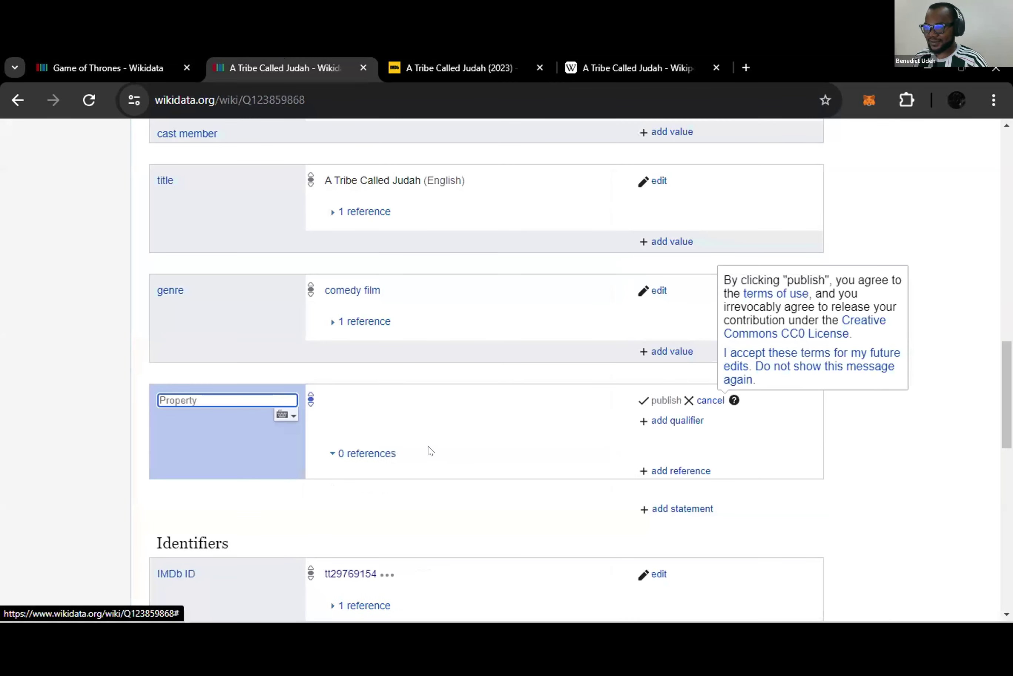
type("ch")
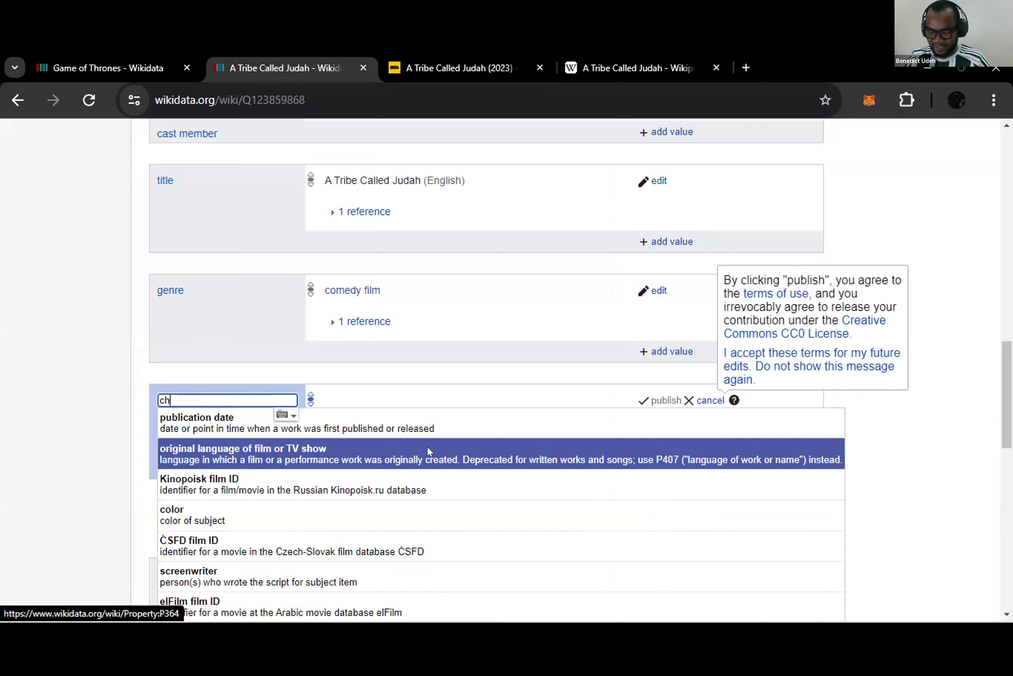
type("arac")
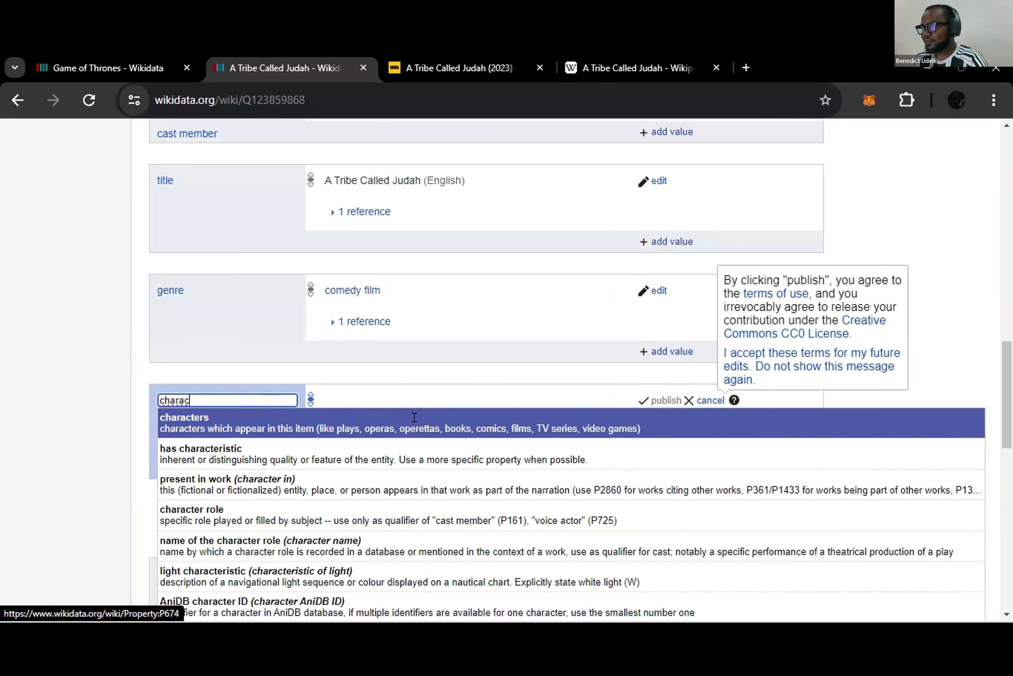
left_click(473, 417)
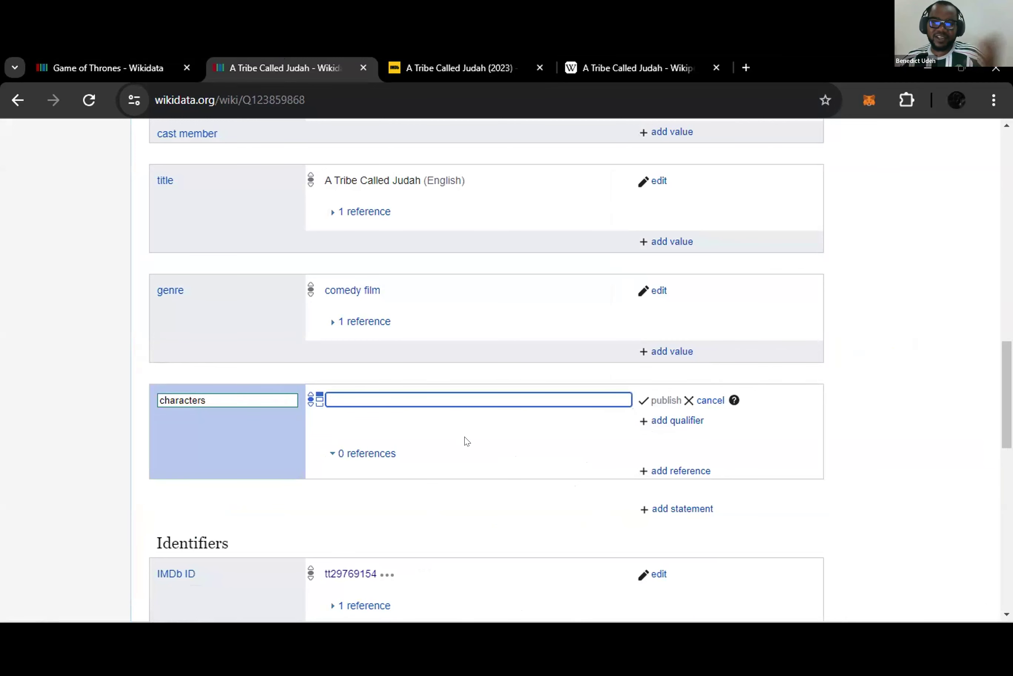
- Copy the character name Jedidah Judah from the IMDb cast list and paste it as the characters value
left_click(430, 58)
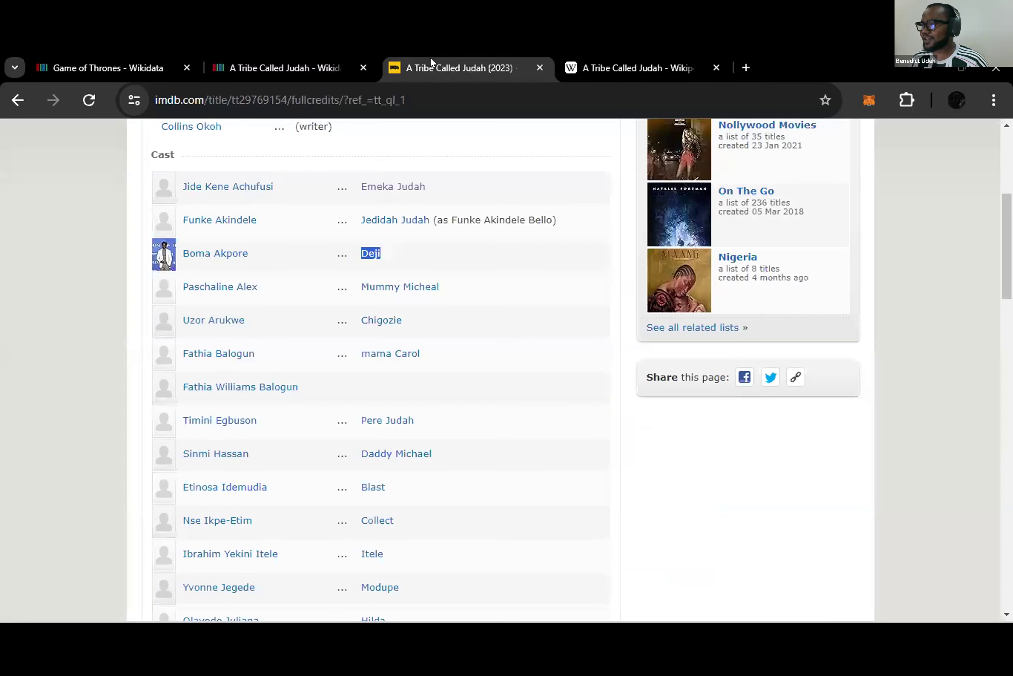
left_click_drag(431, 207, 355, 205)
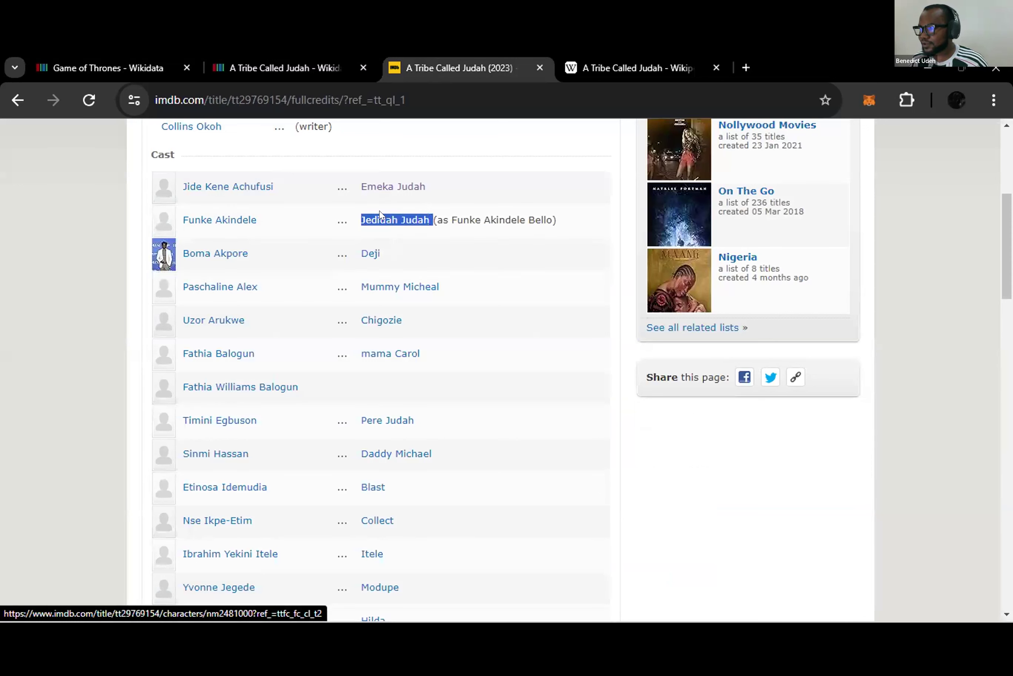
right_click(378, 220)
left_click(443, 387)
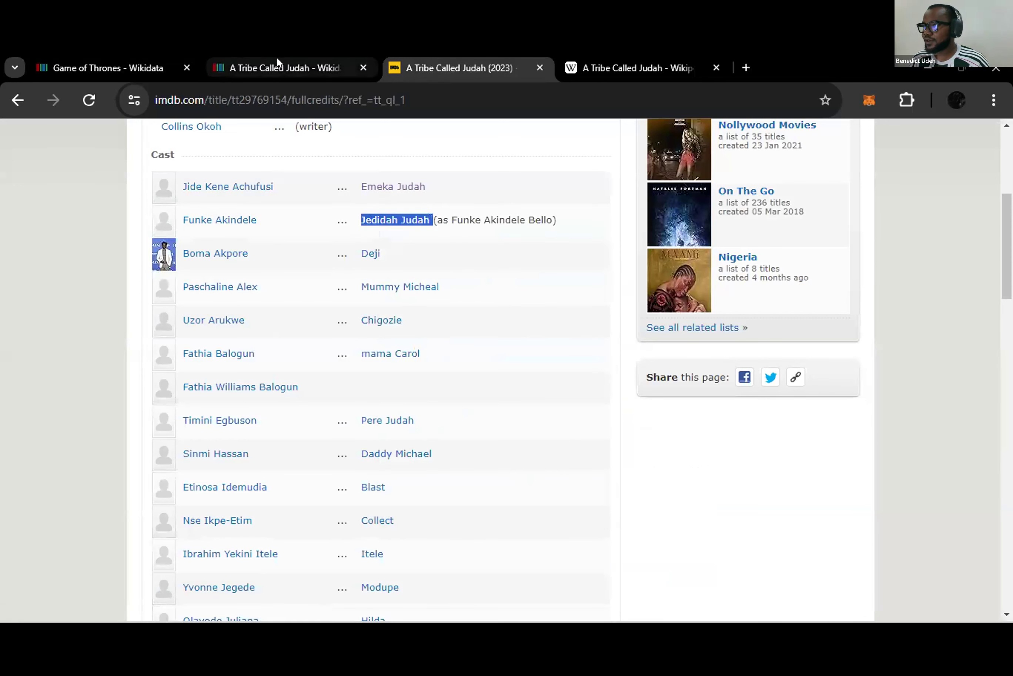
left_click(279, 67)
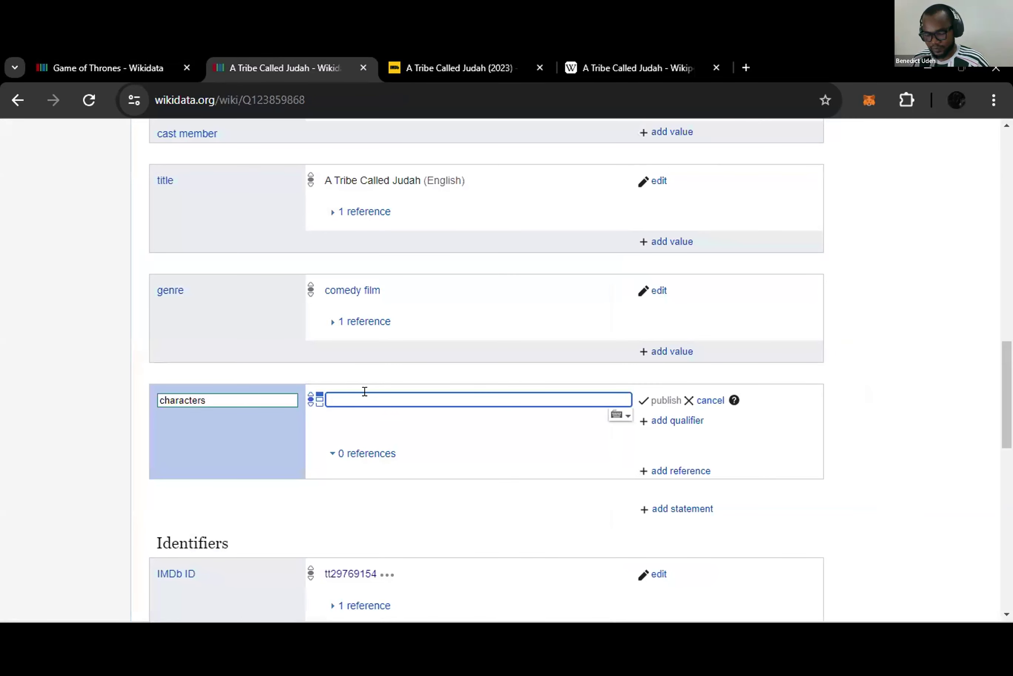
key("ctrl+v")
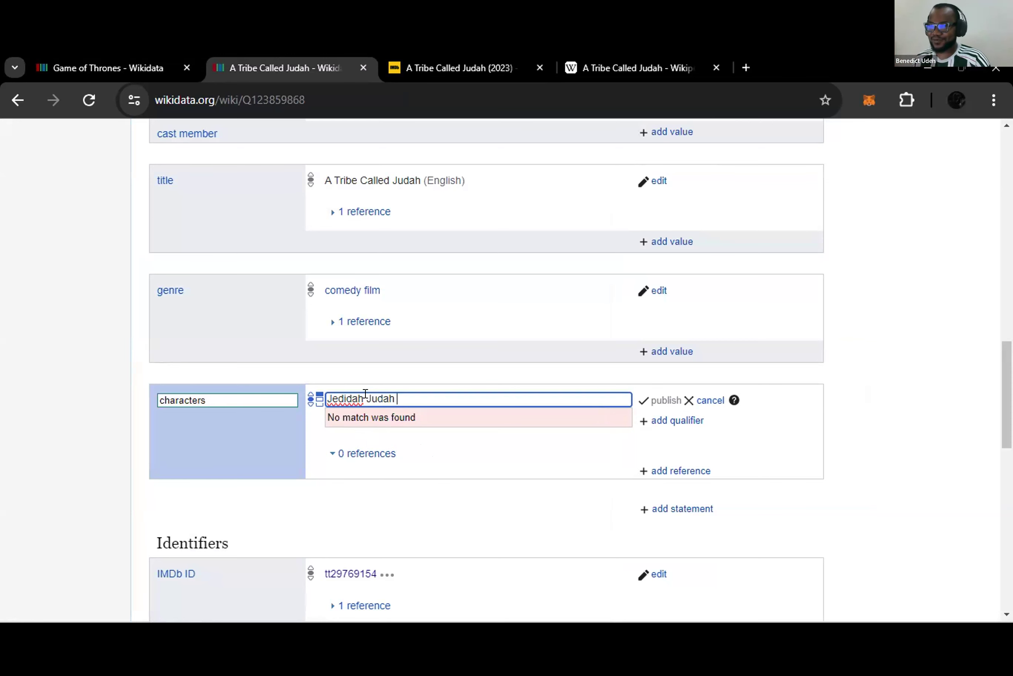
- Open the Wikidata main page in a separate tab and search for Jedidah Judah using the copied name
scroll(366, 395, "up", 20)
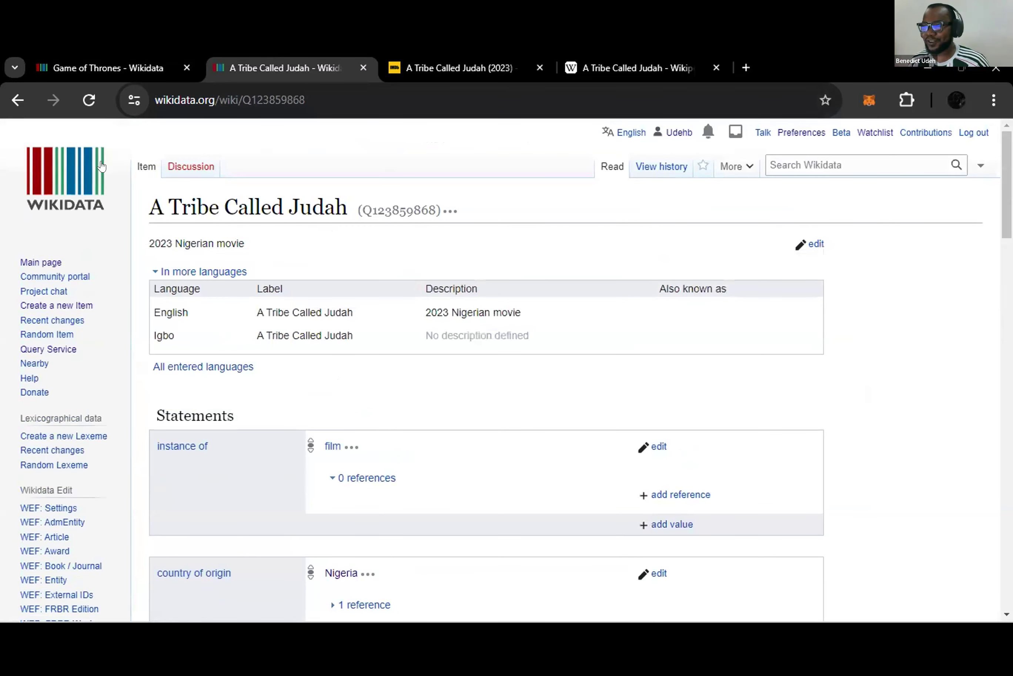
middle_click(112, 168)
left_click(393, 65)
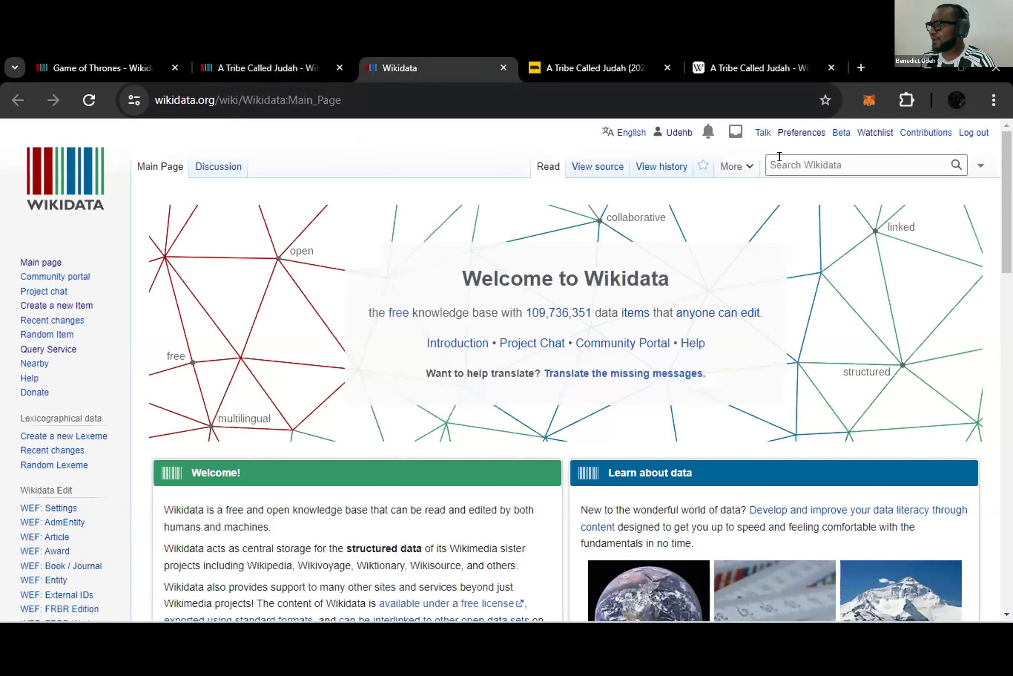
left_click(781, 158)
right_click(787, 165)
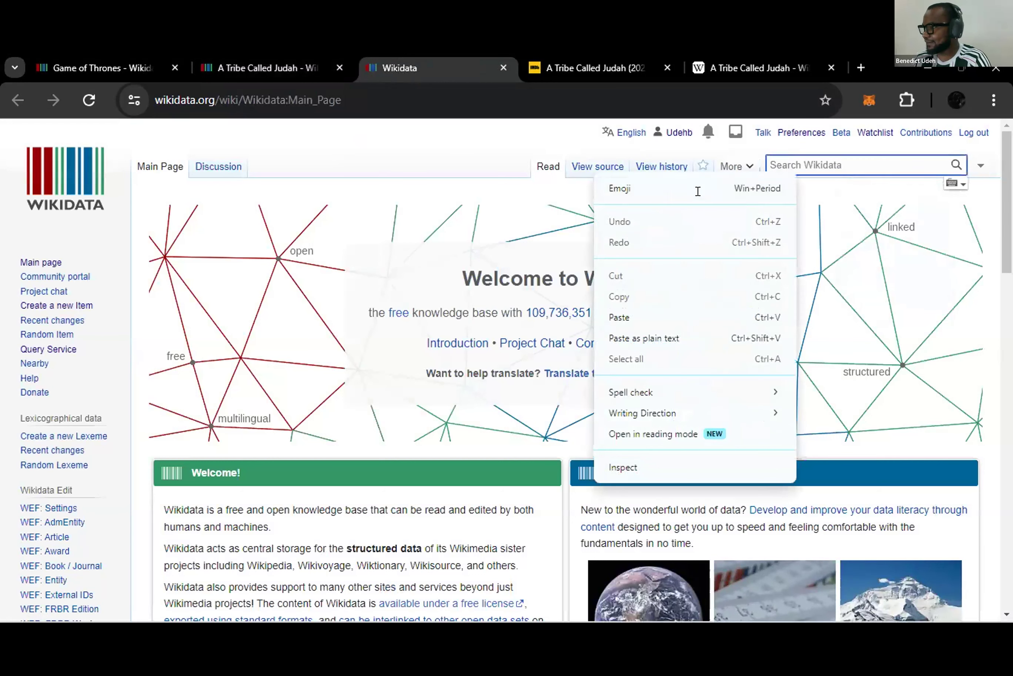
left_click(625, 308)
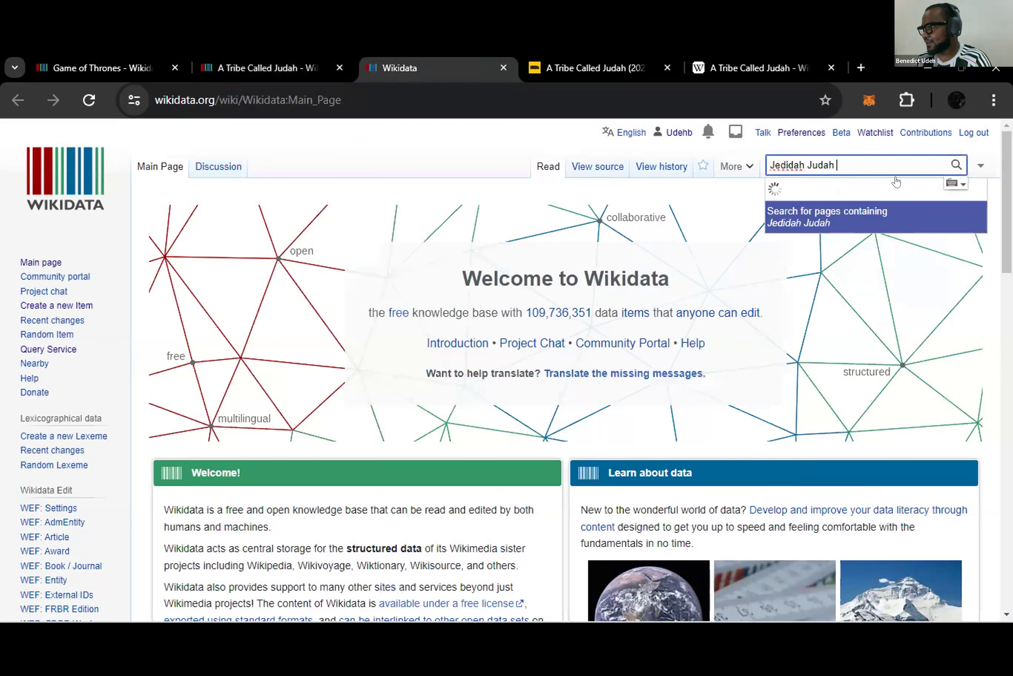
left_click(946, 165)
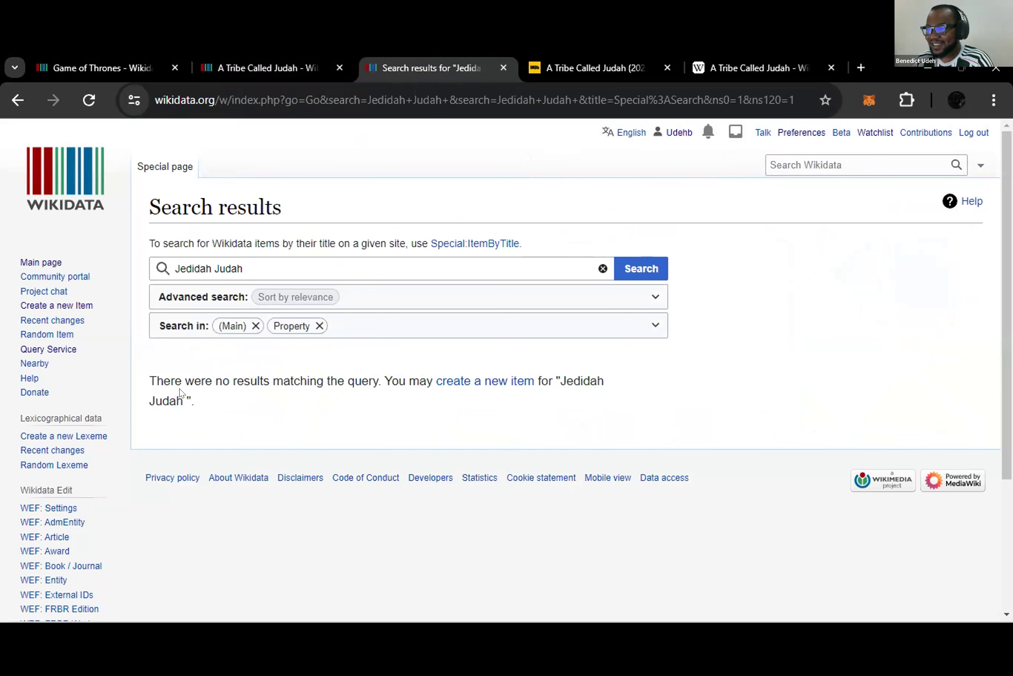
left_click_drag(149, 369, 194, 405)
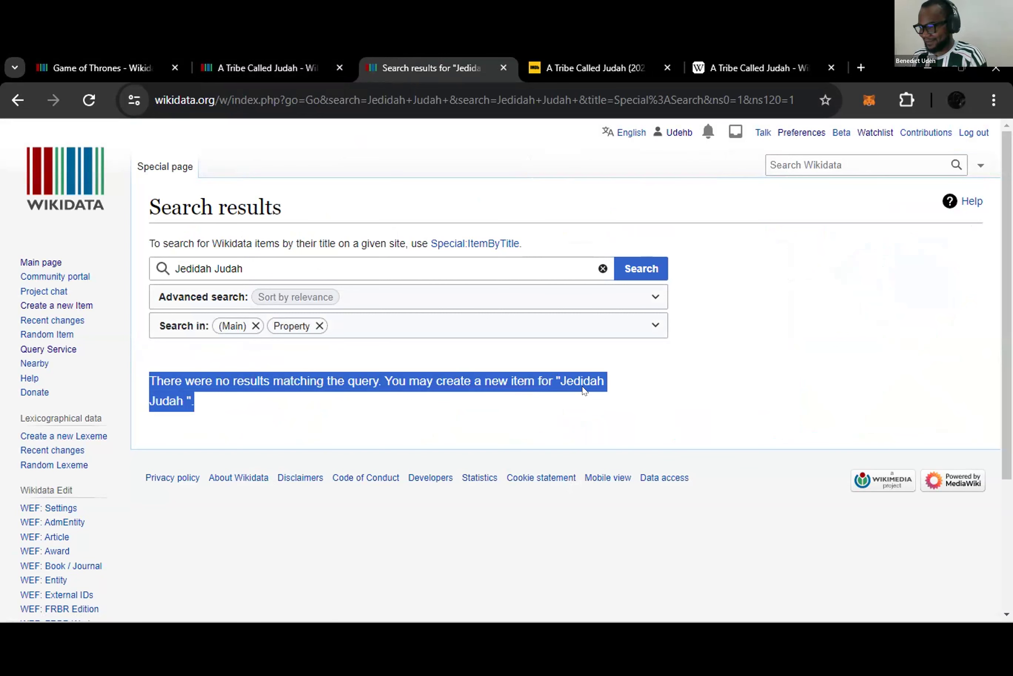
left_click(477, 405)
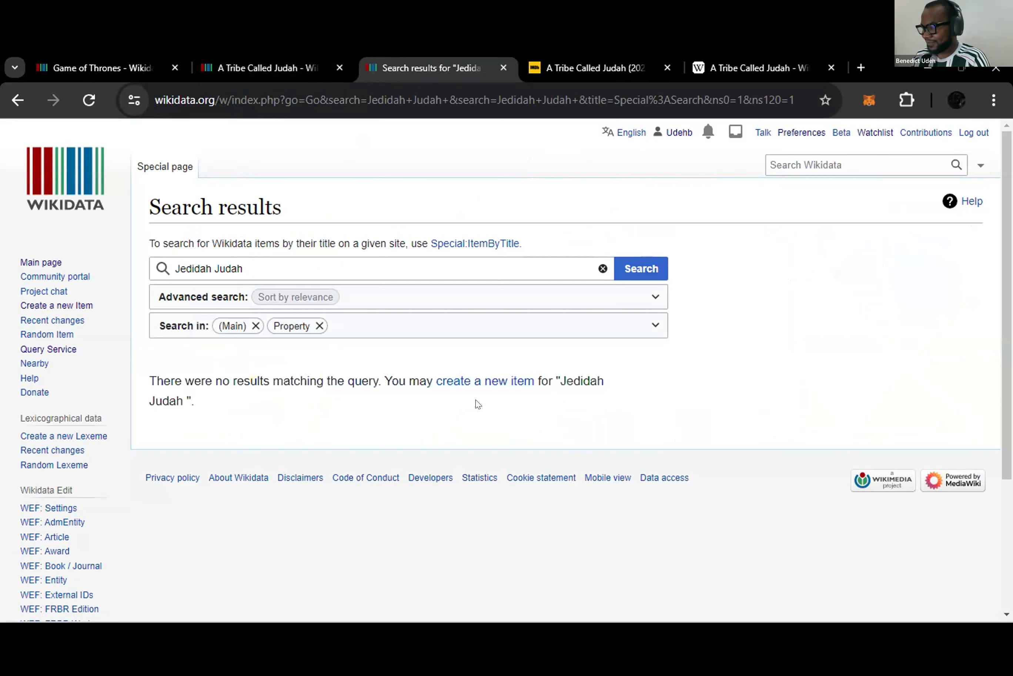
left_click(500, 380)
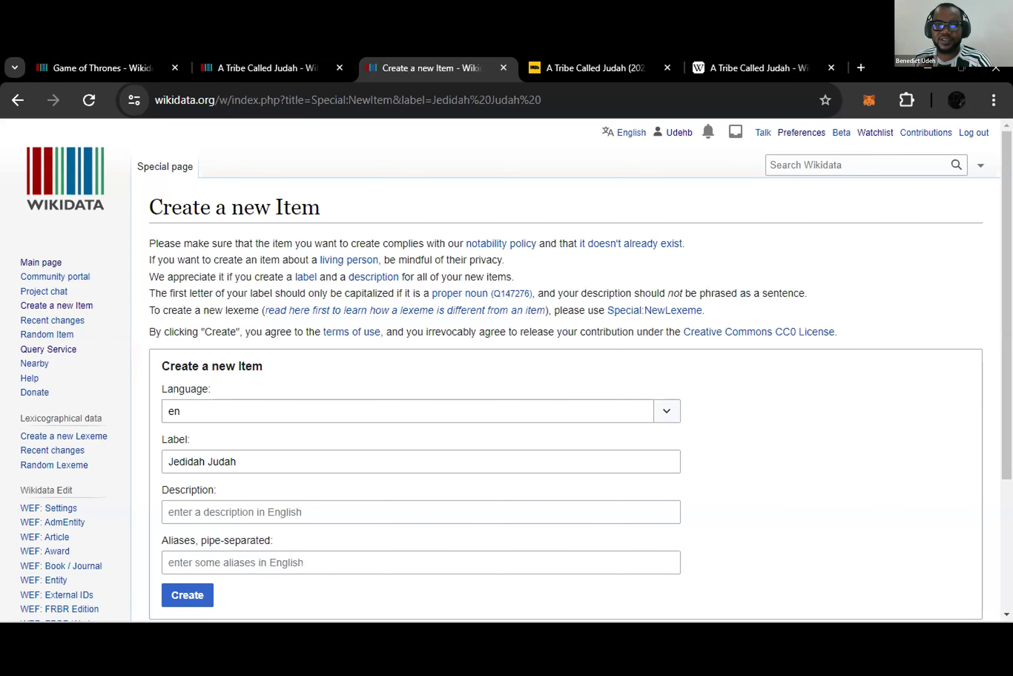
scroll(244, 419, "down", 4)
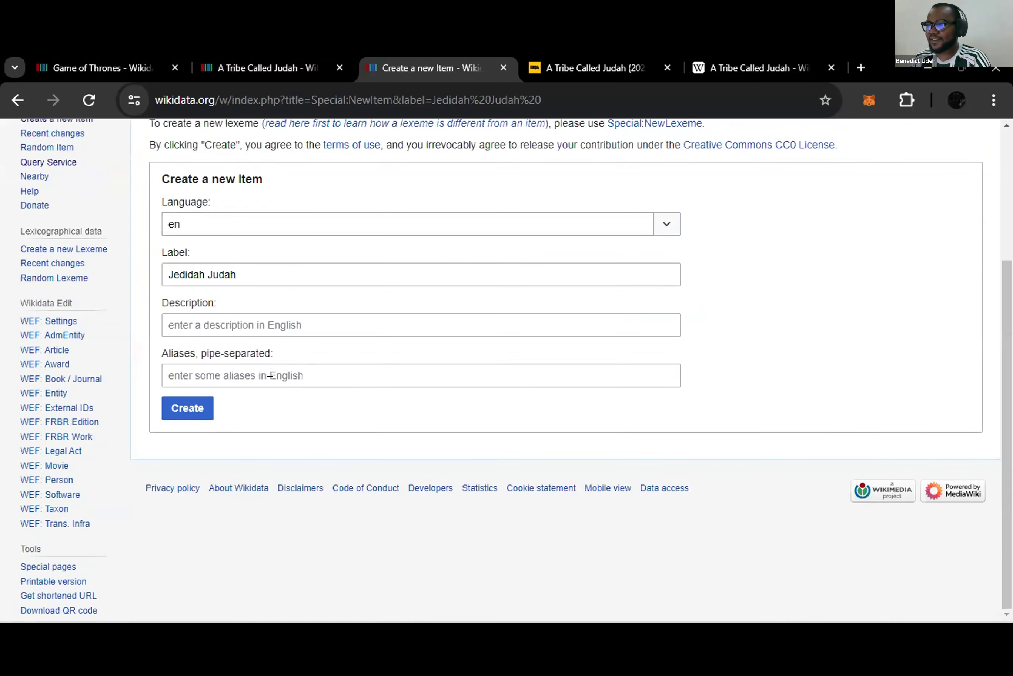
scroll(270, 372, "up", 4)
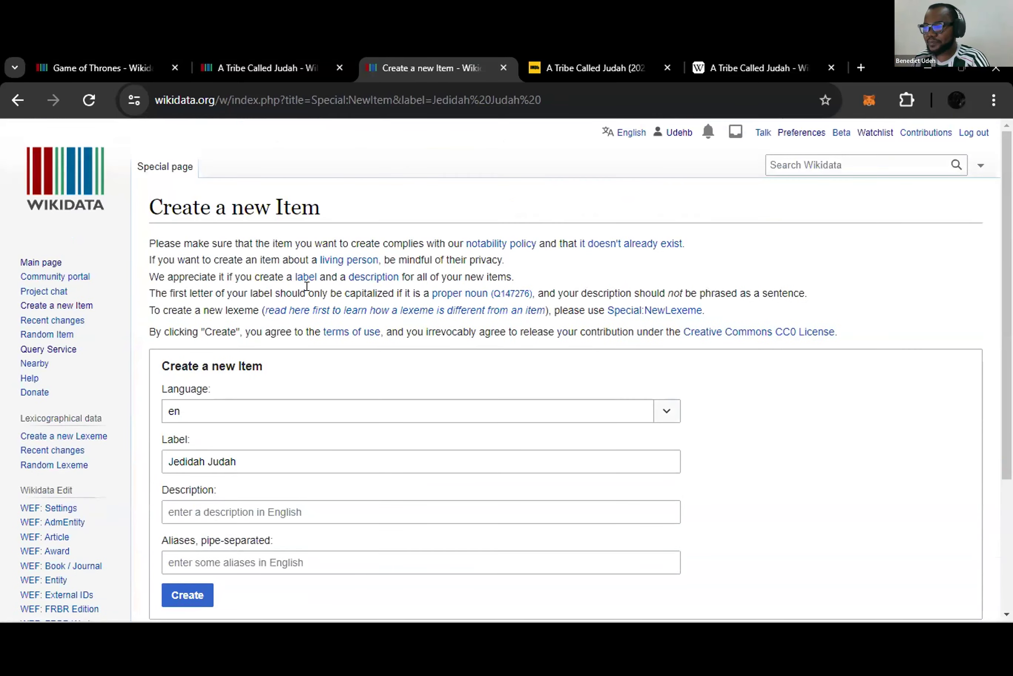
scroll(307, 286, "down", 2)
left_click_drag(181, 306, 165, 300)
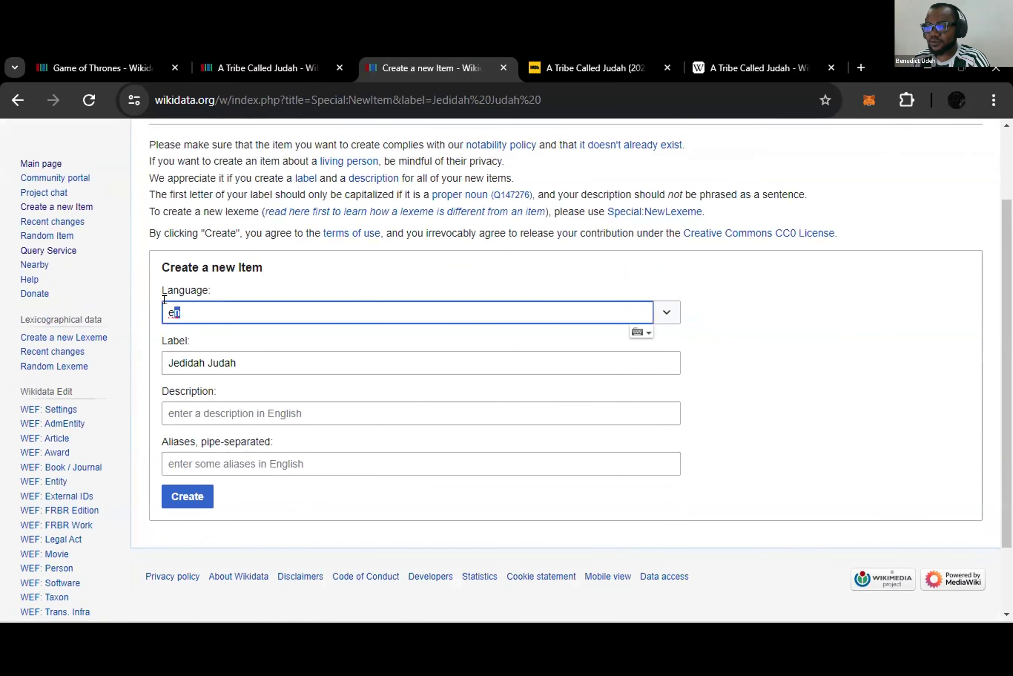
left_click(256, 295)
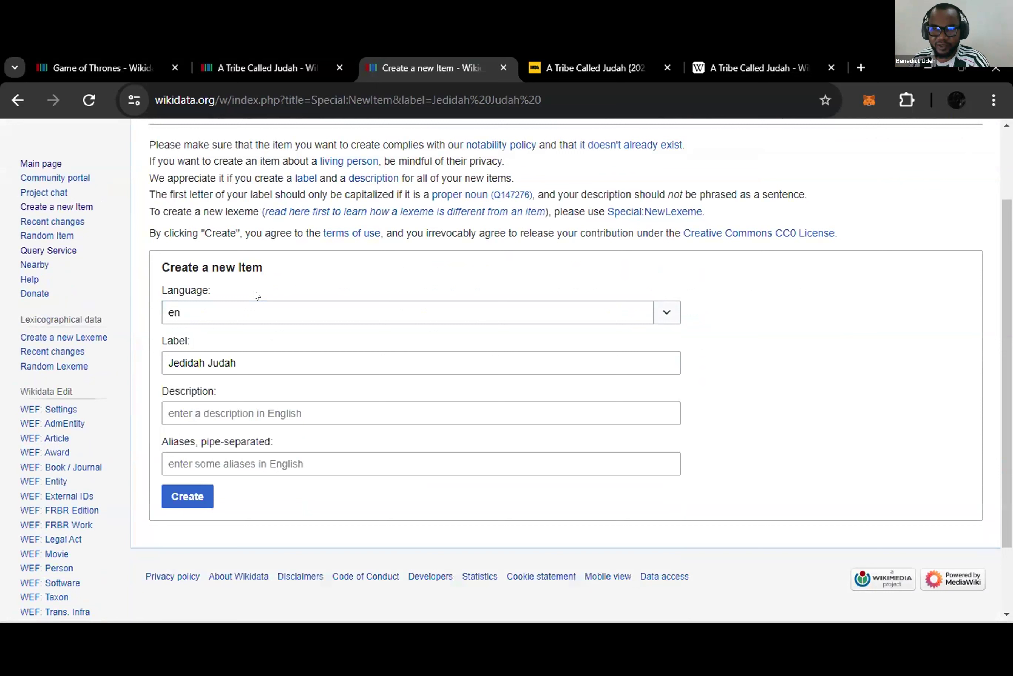
- Try to set the new item's language by entering "igbo" in place of the current language code
left_click(262, 308)
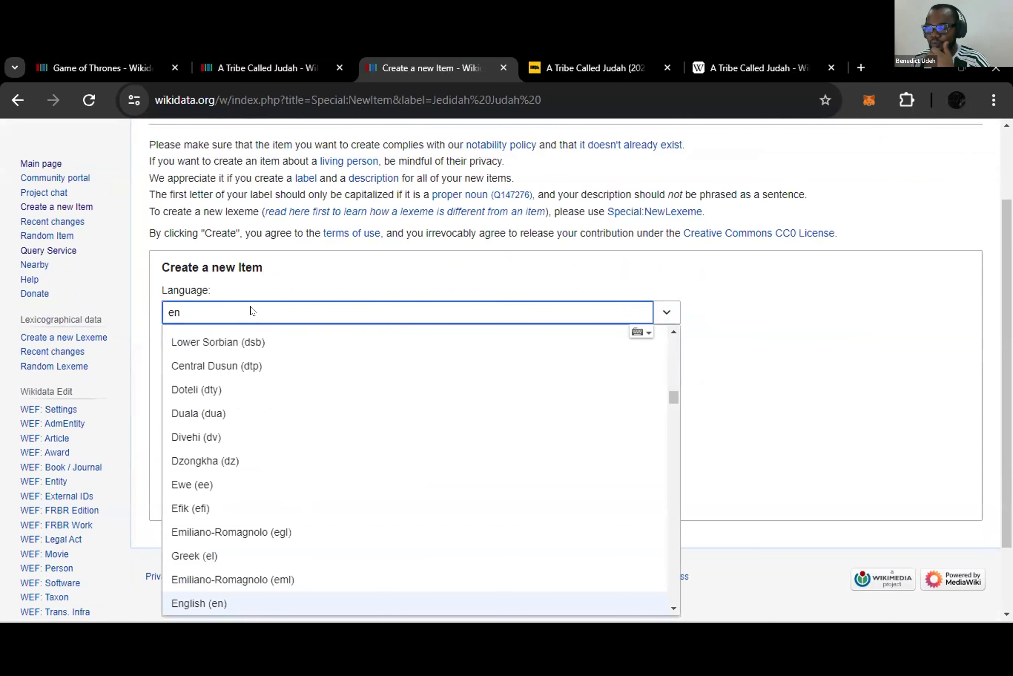
key("BackSpace")
key("BackSpace")
type("ig")
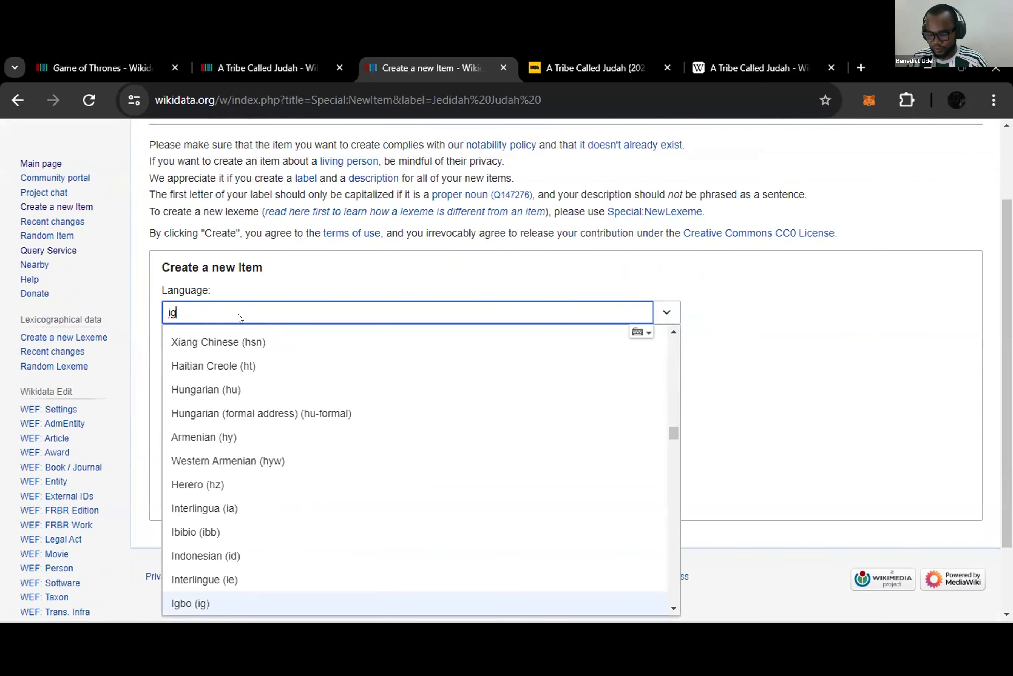
type("bo")
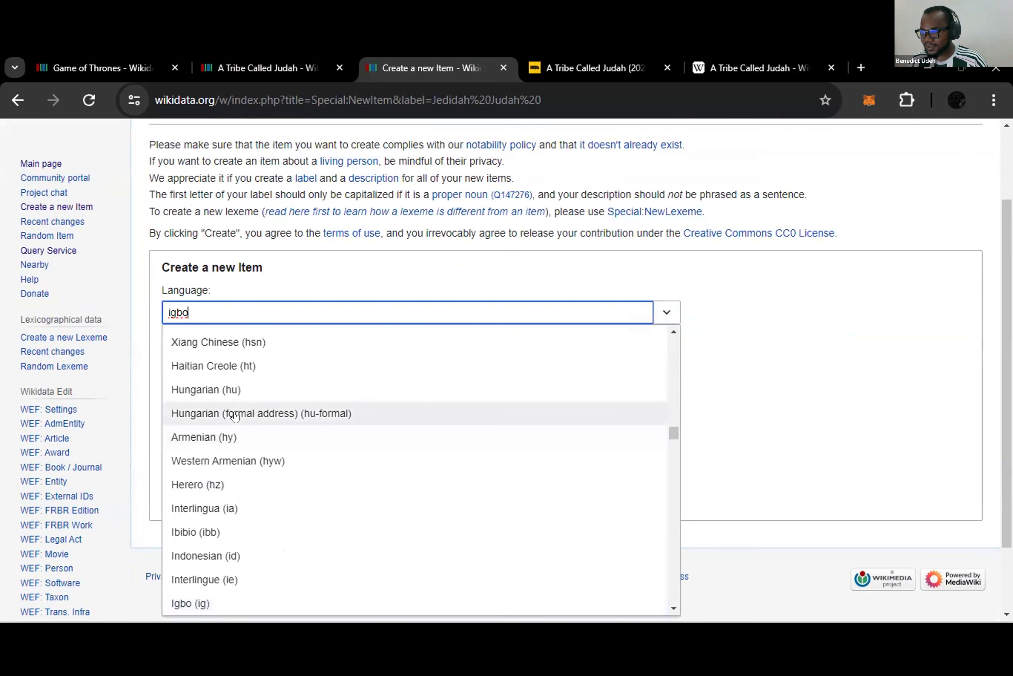
scroll(246, 410, "down", 2)
scroll(247, 407, "up", 20)
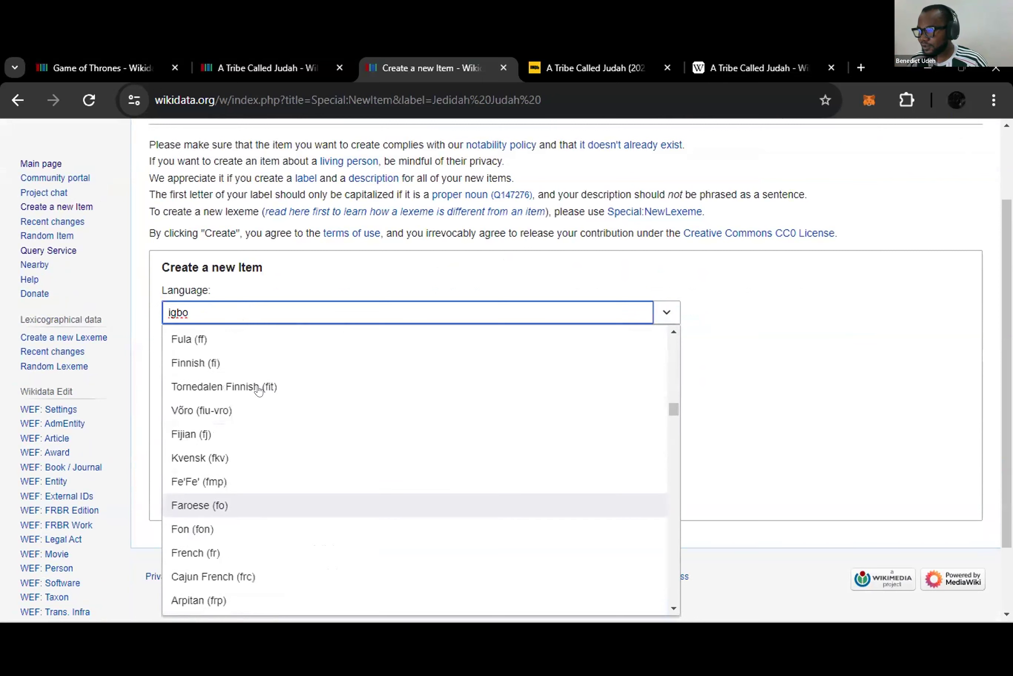
key("BackSpace")
key("BackSpace")
type("bo")
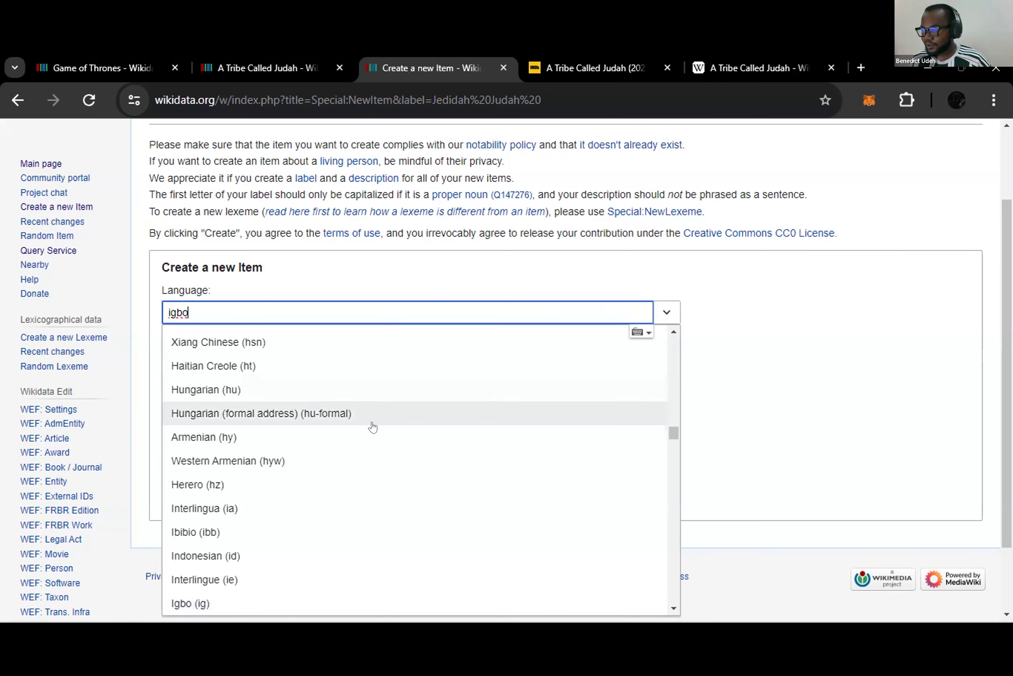
scroll(469, 443, "up", 20)
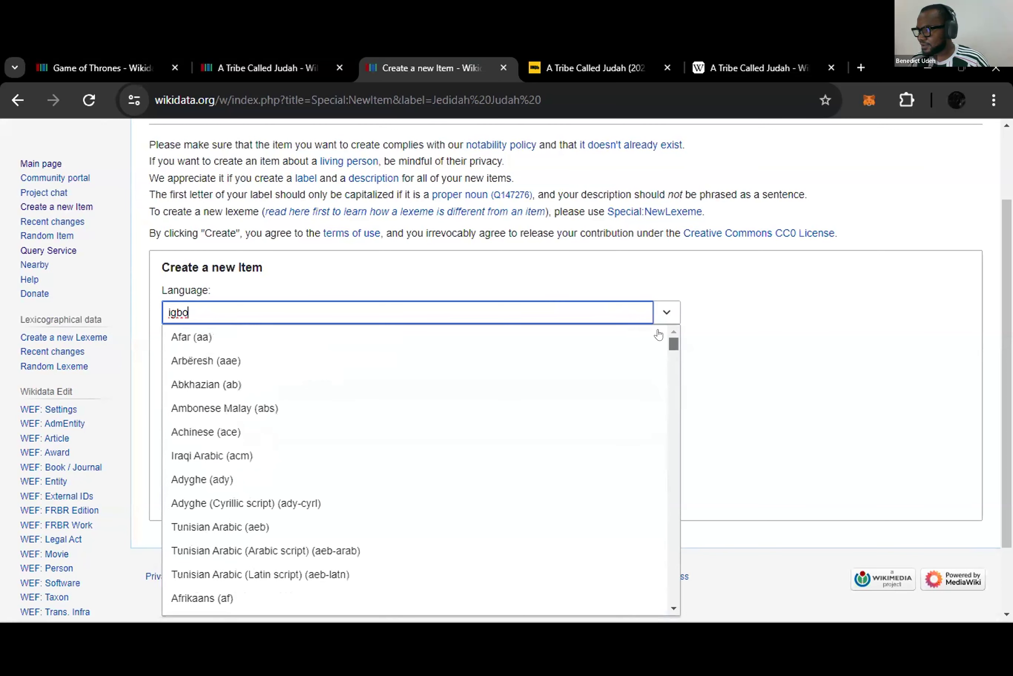
left_click(721, 356)
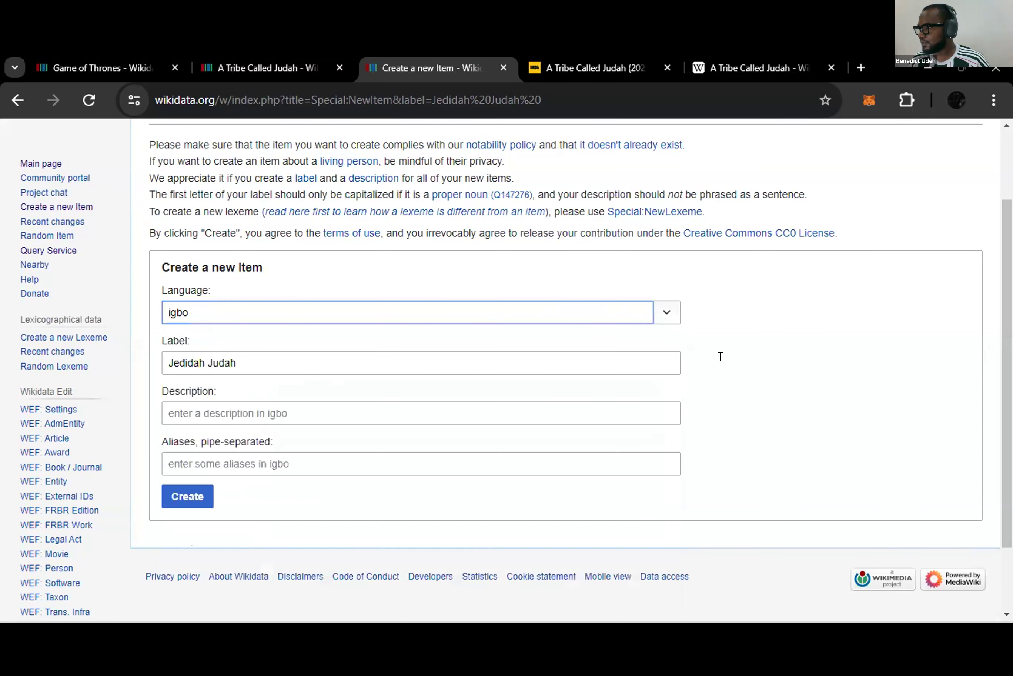
- Clear the new item's language, look up igbo again and choose Igbo (ig) from the suggested languages
left_click(352, 311)
key("BackSpace")
key("BackSpace")
key("BackSpace")
key("BackSpace")
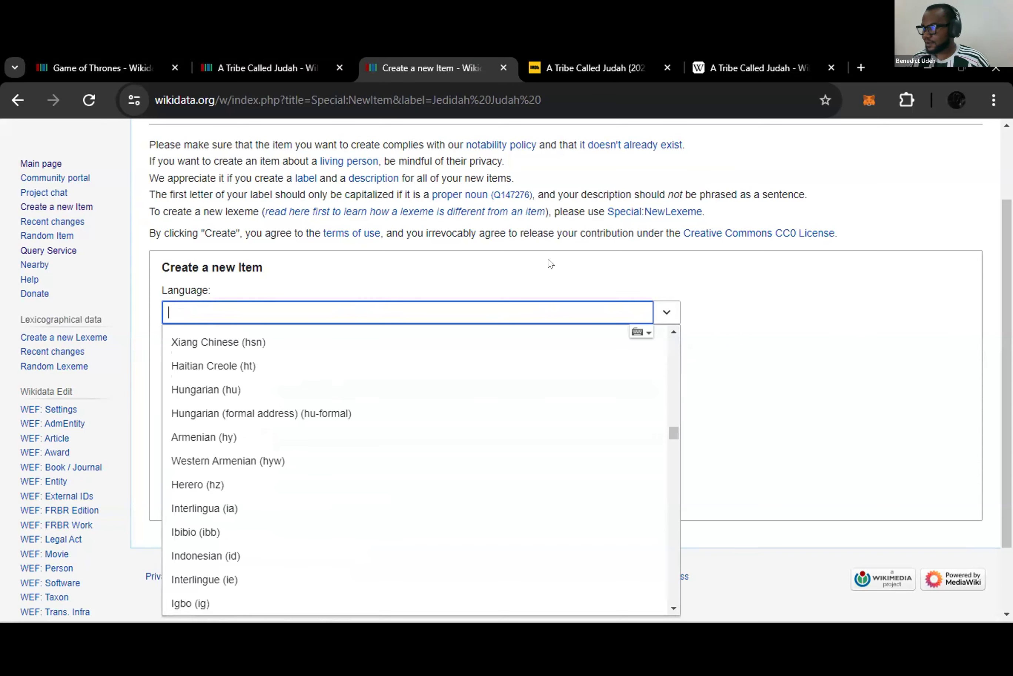
left_click(729, 367)
left_click(519, 309)
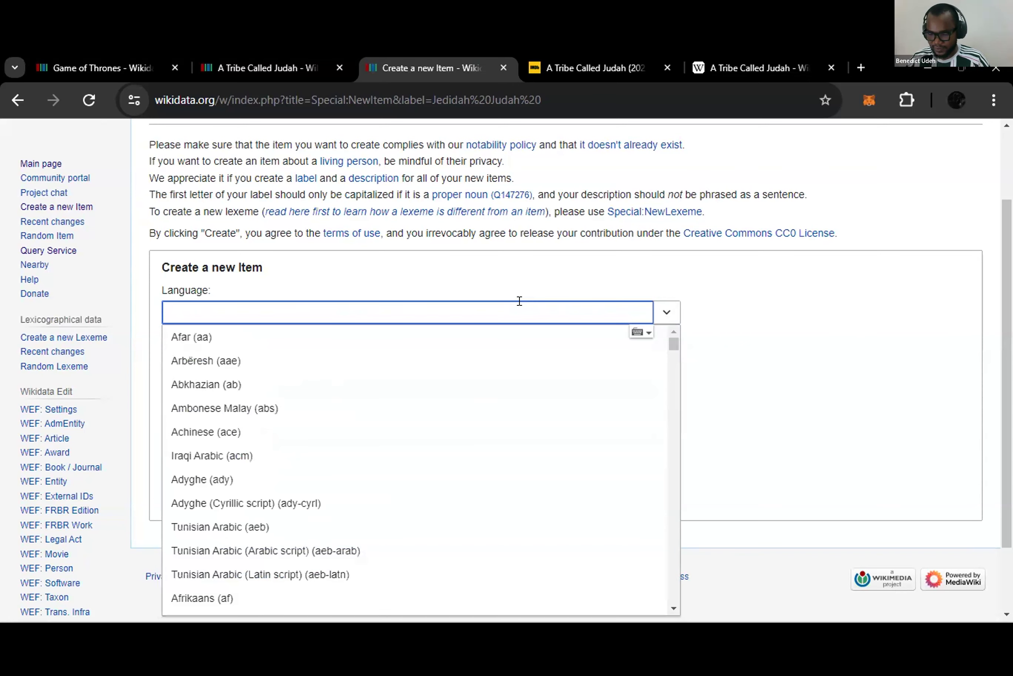
type("igbo")
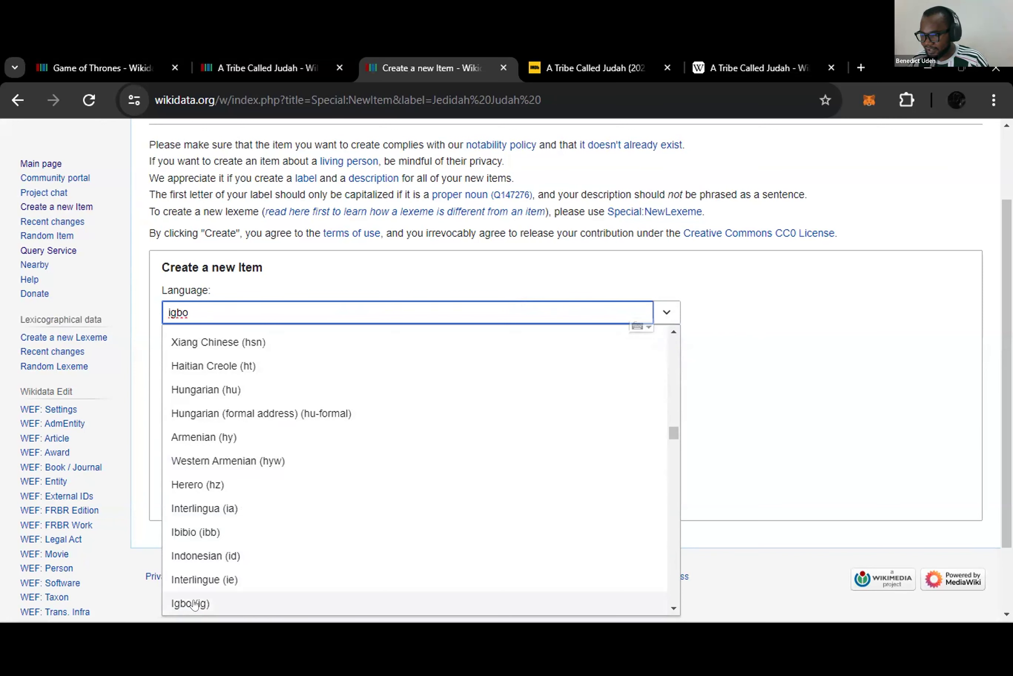
scroll(195, 601, "down", 2)
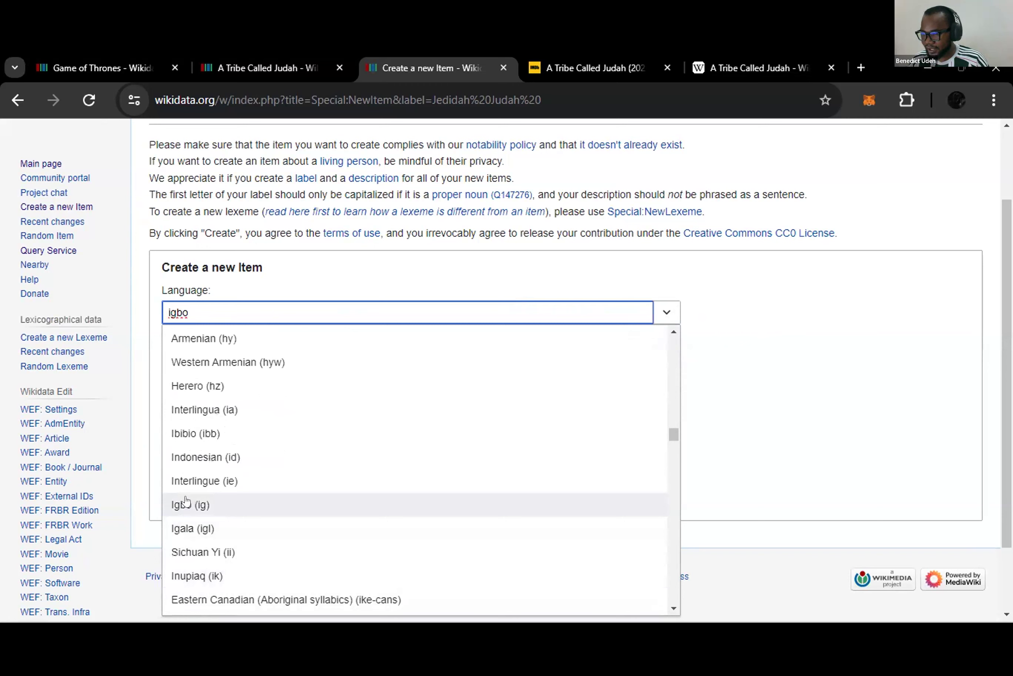
left_click(186, 503)
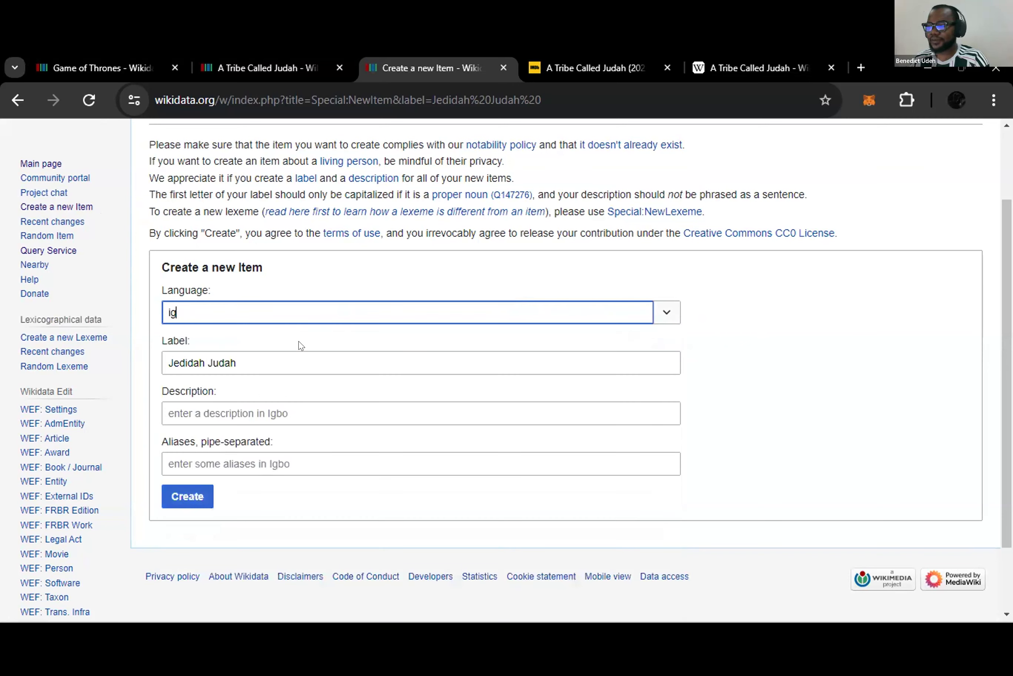
- Set the new item's language back to English (en)
left_click(290, 360)
left_click_drag(190, 316, 153, 308)
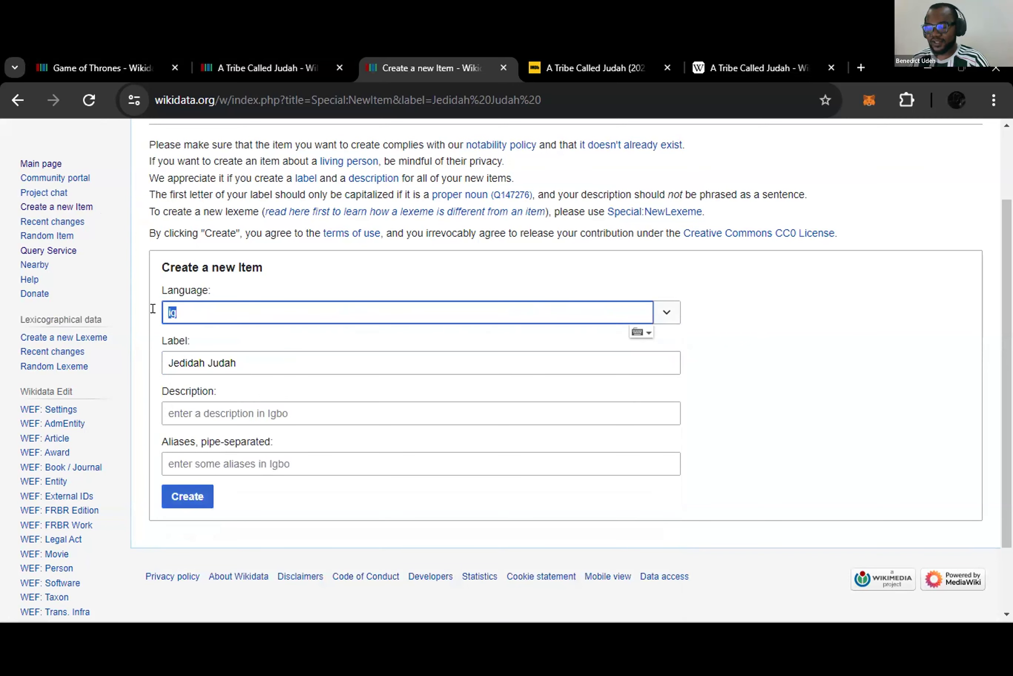
key("BackSpace")
type("en")
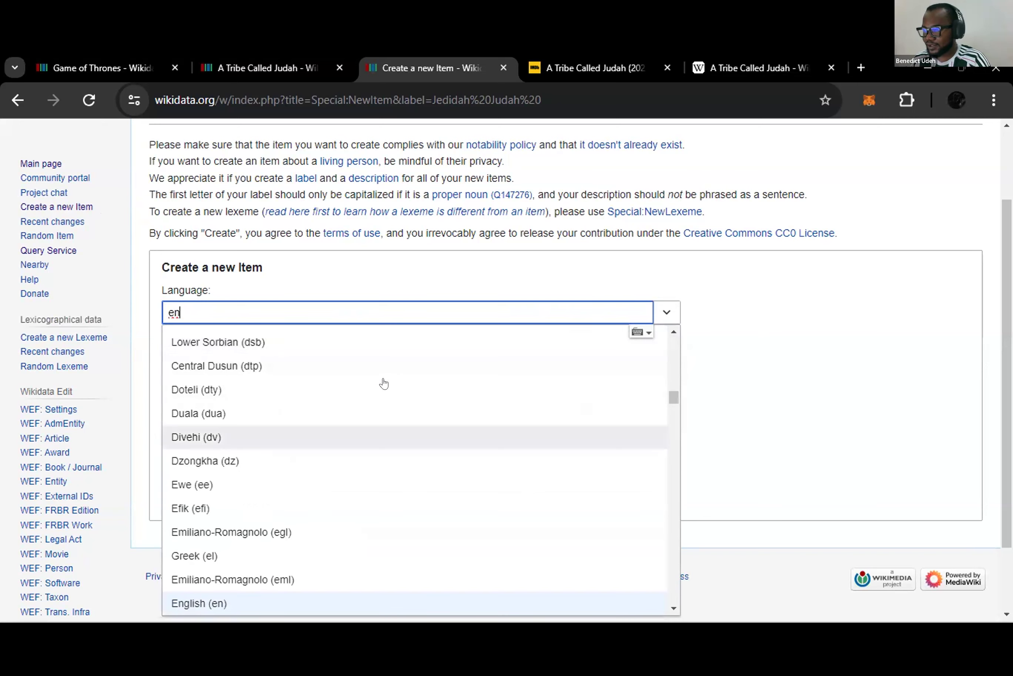
scroll(291, 417, "down", 4)
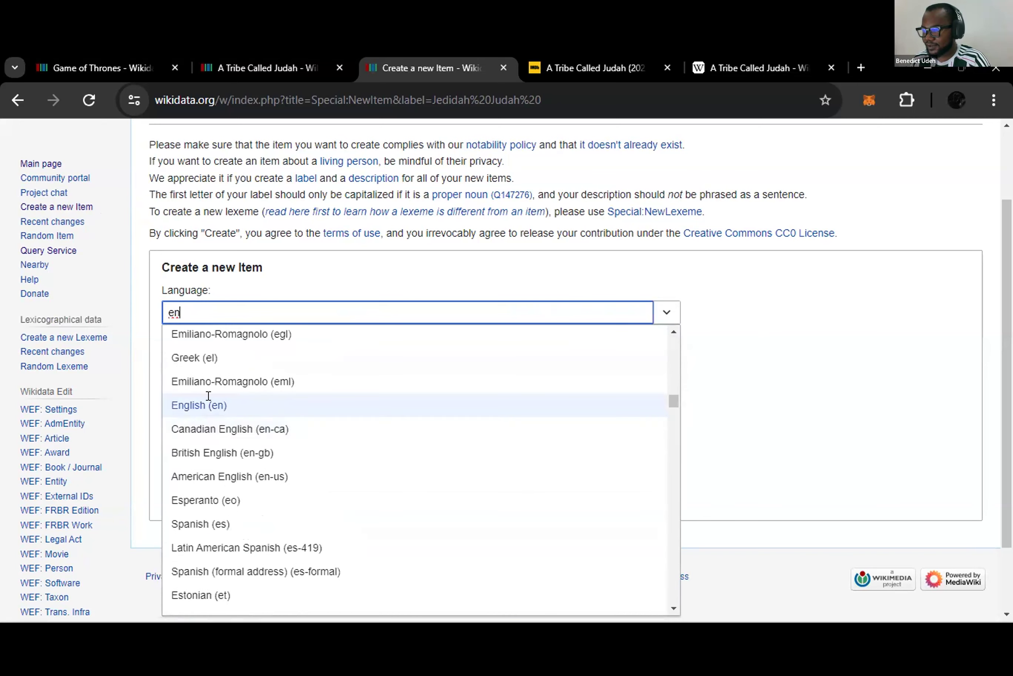
left_click(208, 412)
left_click(255, 362)
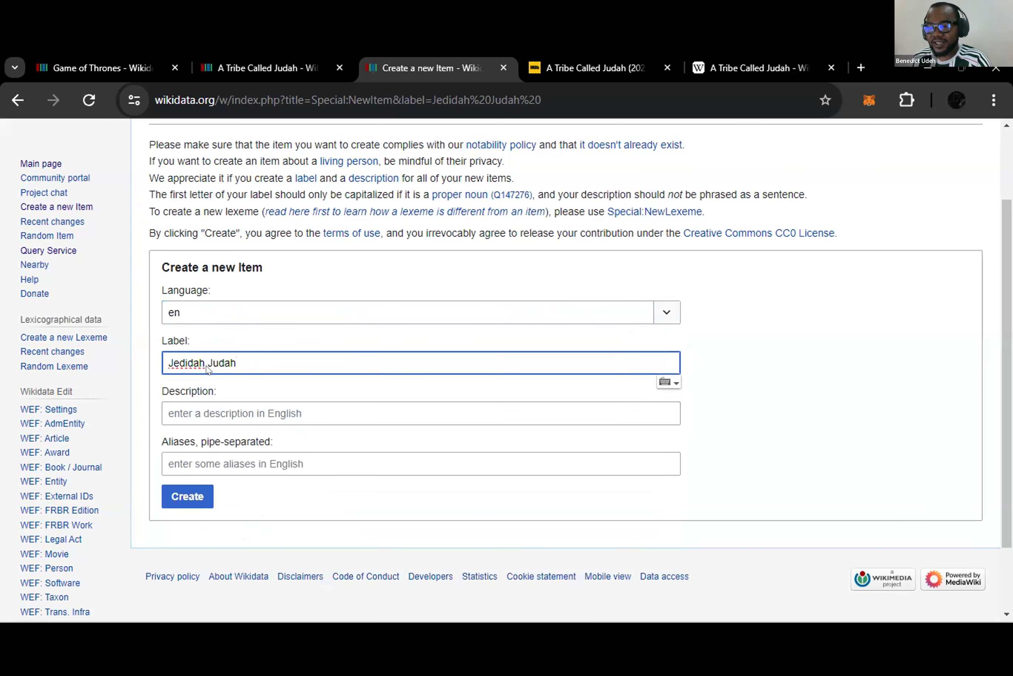
left_click_drag(251, 364, 147, 355)
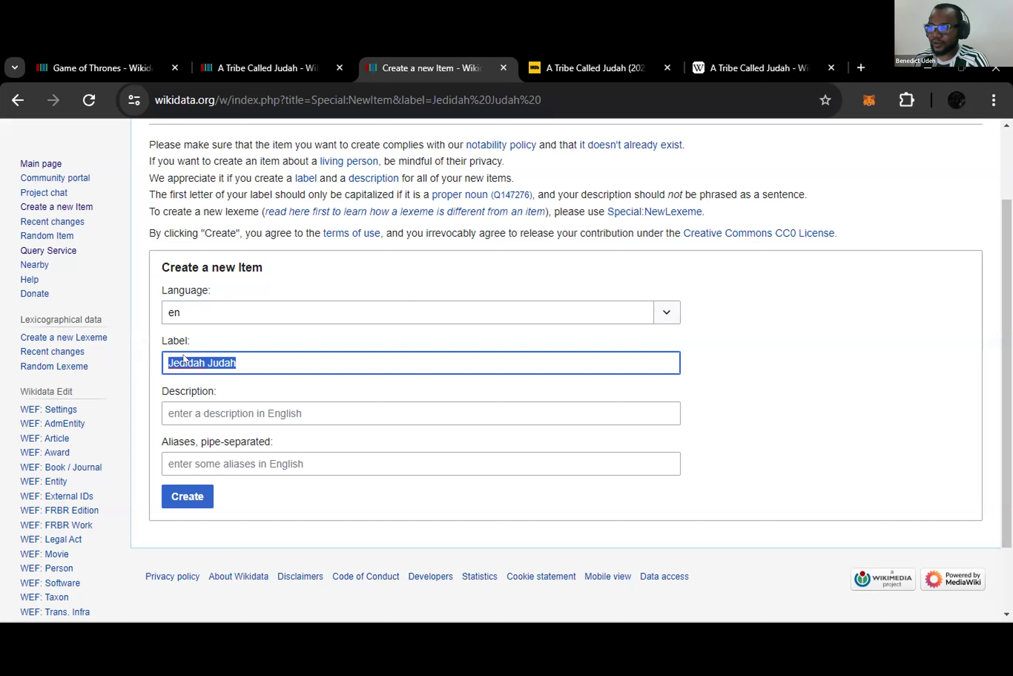
left_click(293, 410)
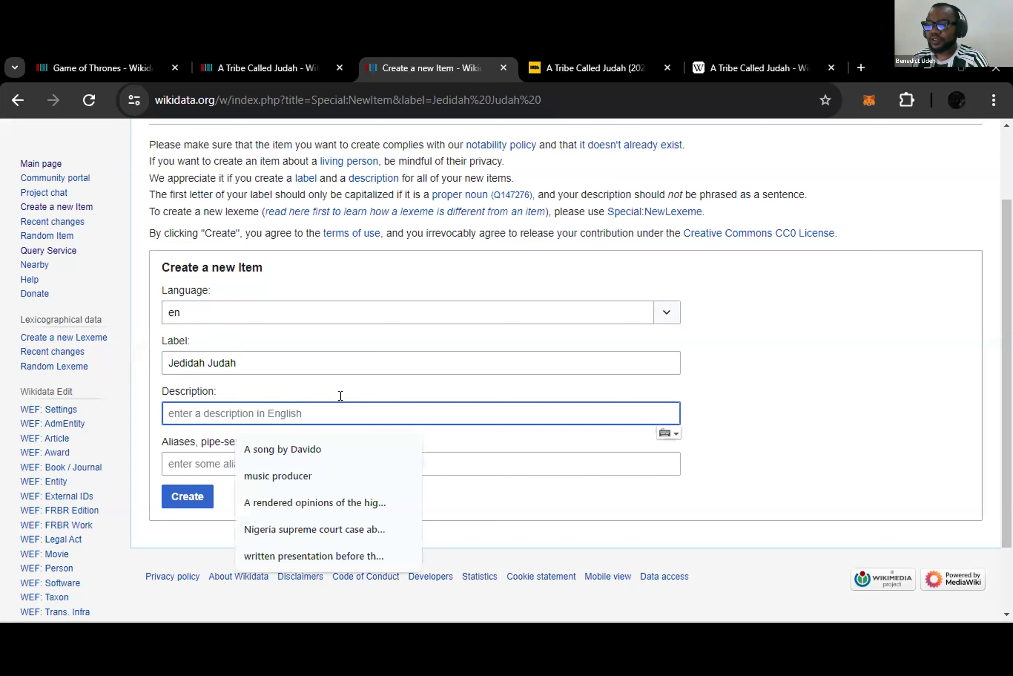
left_click(330, 380)
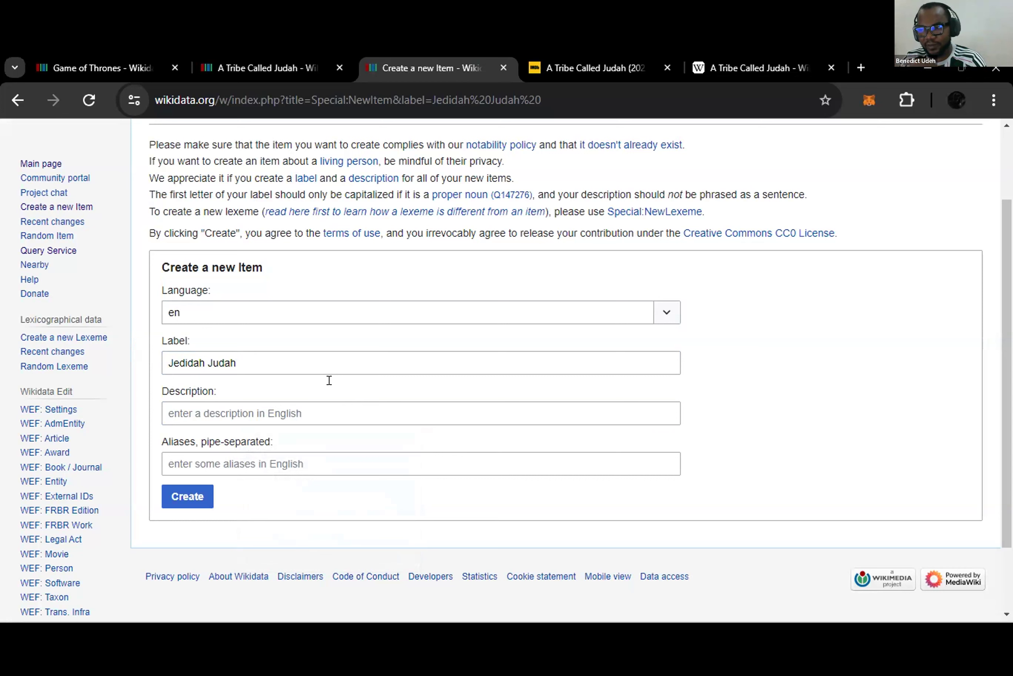
left_click(312, 404)
left_click(322, 389)
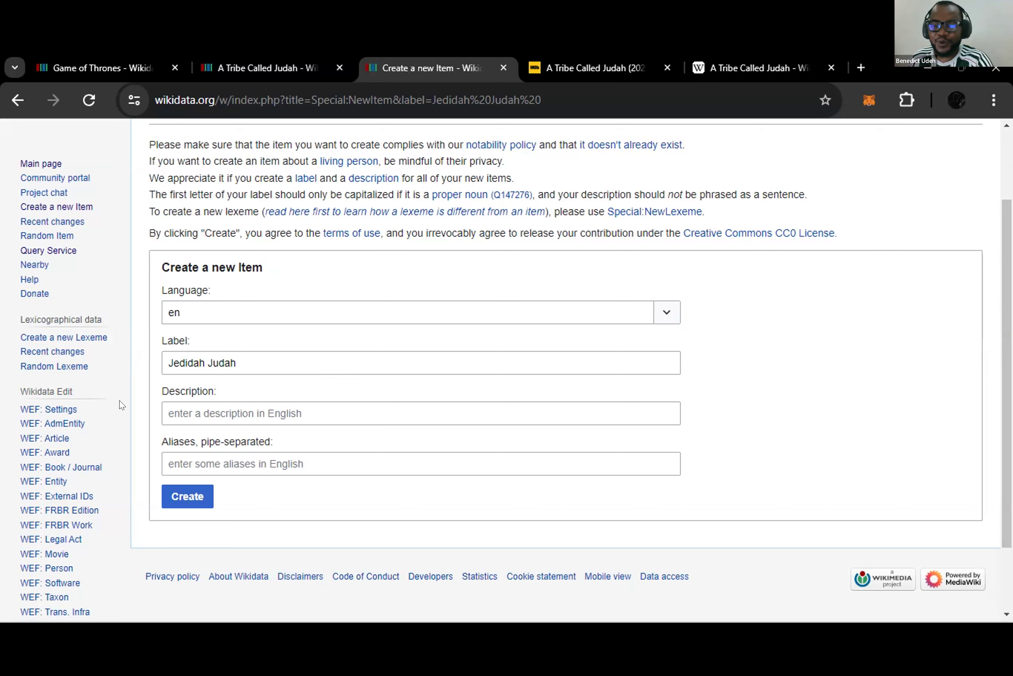
left_click(234, 416)
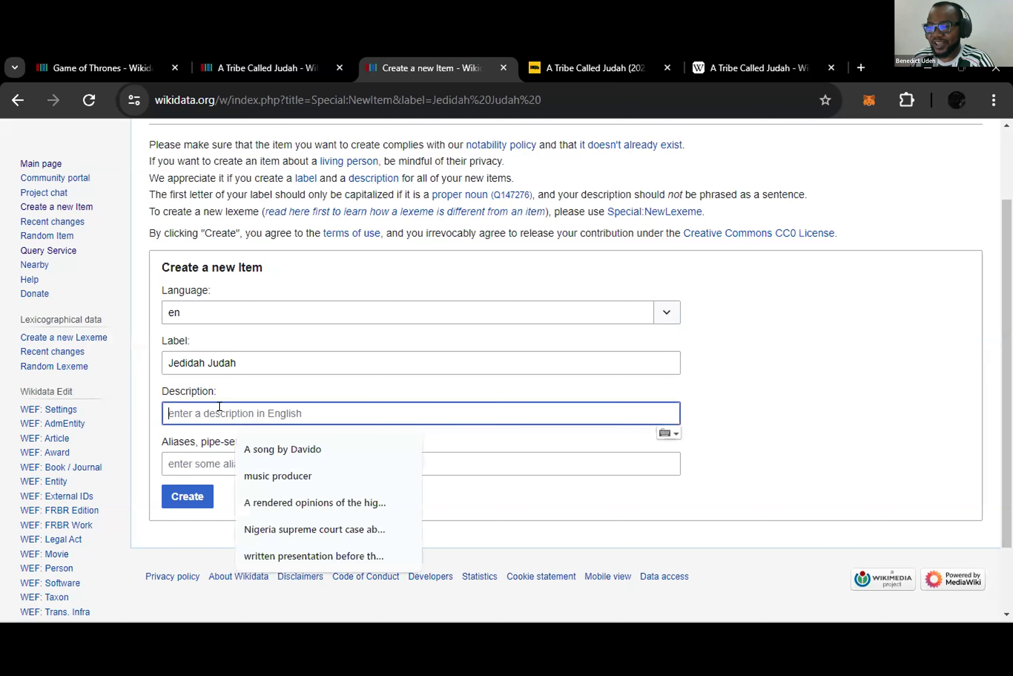
left_click(223, 379)
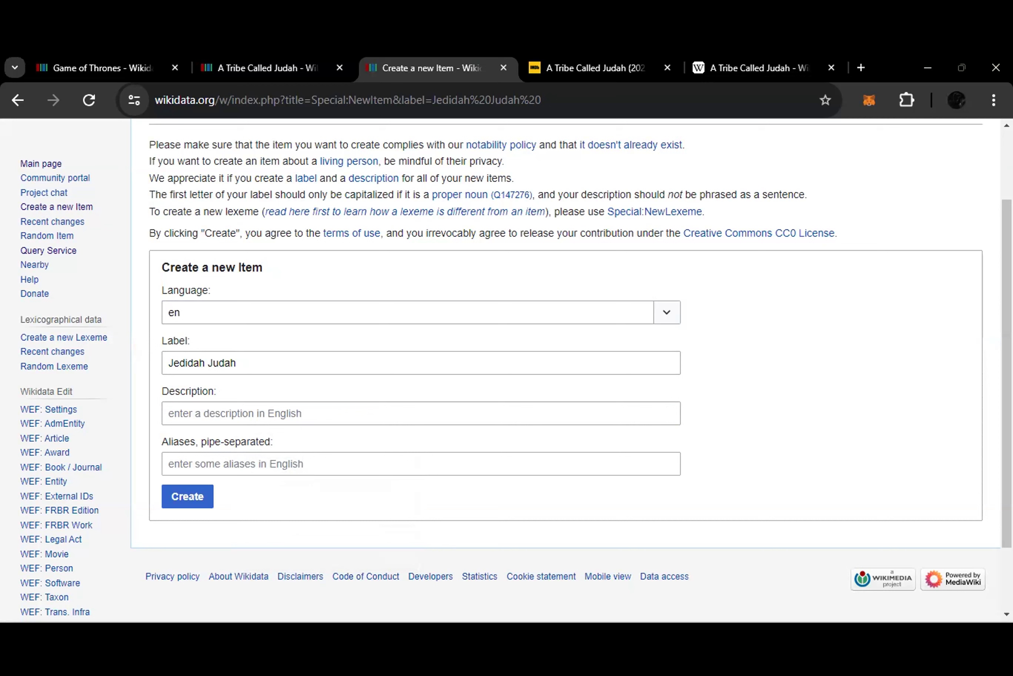
left_click(224, 418)
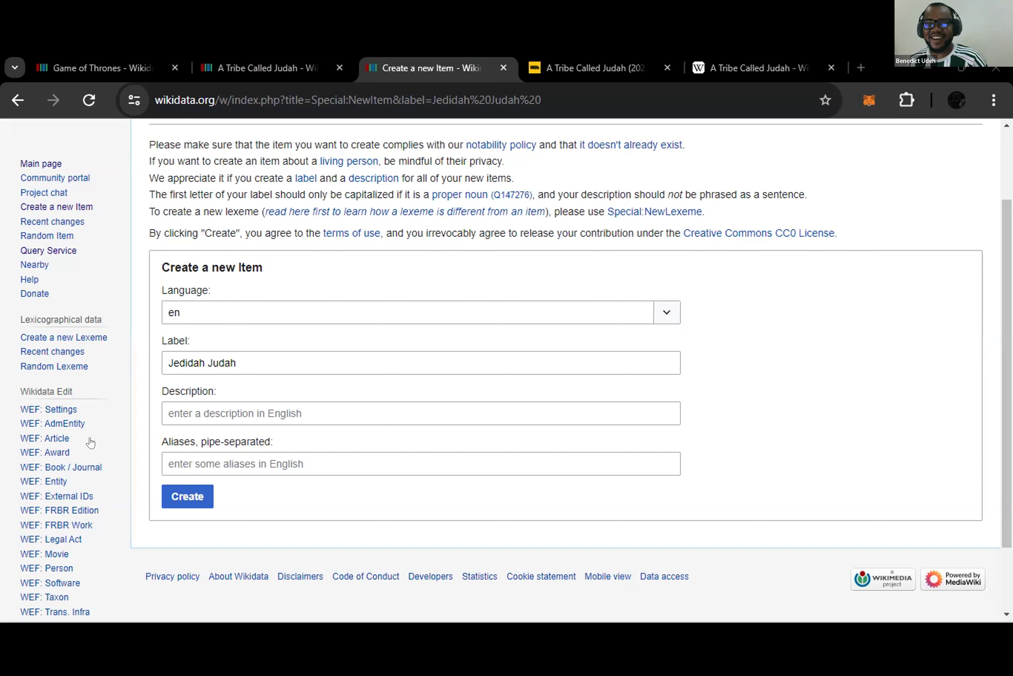
- Begin the English description of the new Jedidah Judah item with "a"
left_click(249, 411)
type("a")
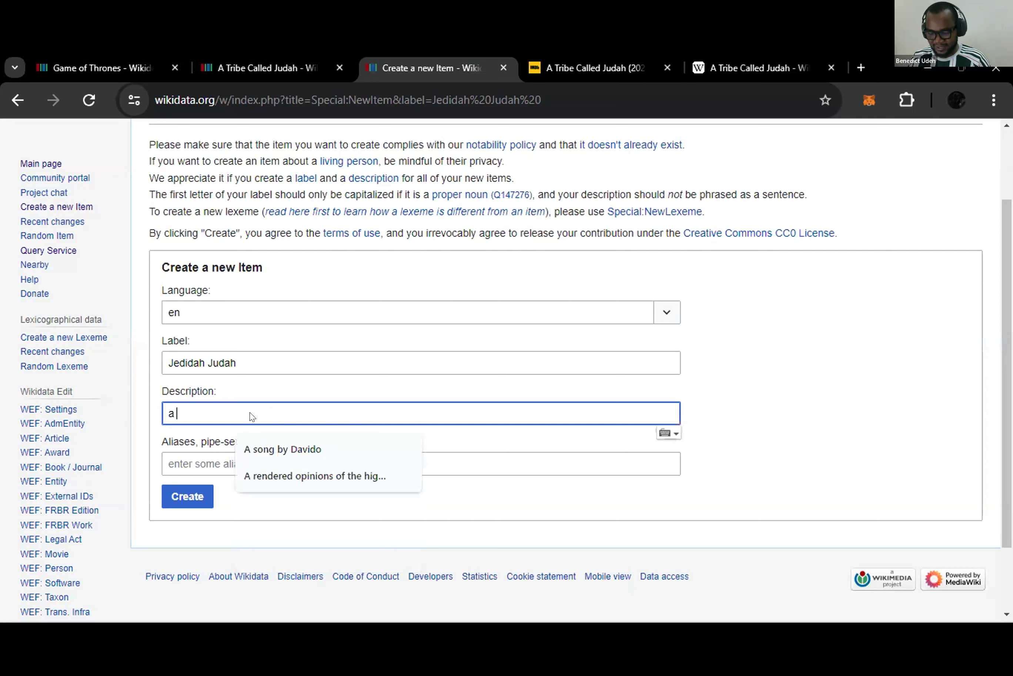
- Complete the new item's description so it reads: a character in the film "tribe called Judah"
type("character in a tribe called Judah")
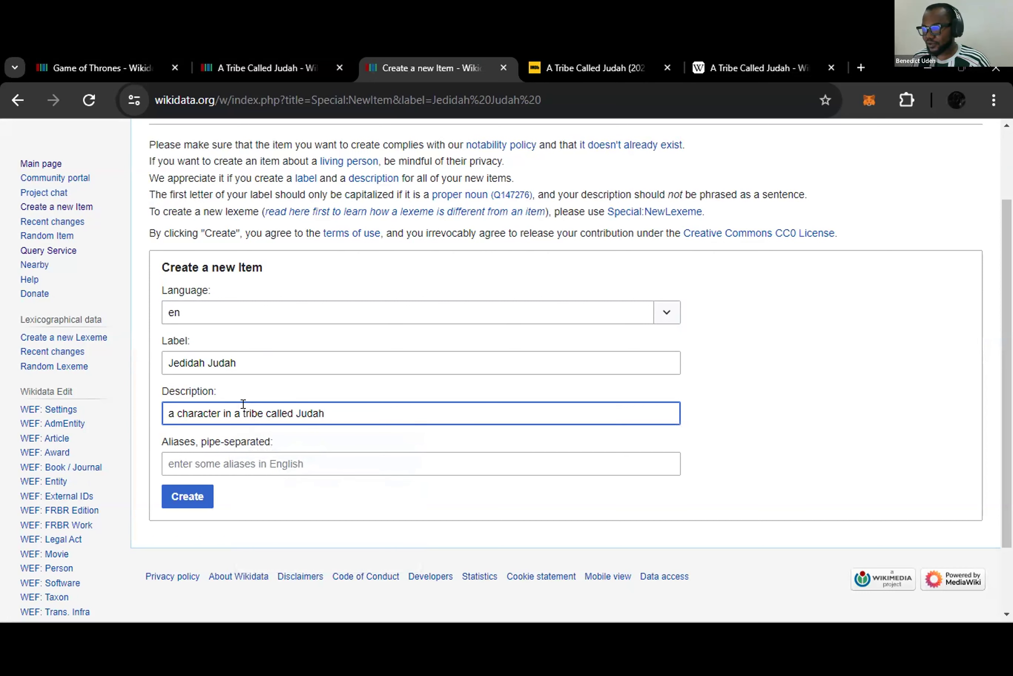
key("ctrl+Left")
key("ctrl+Left")
key("ctrl+Left")
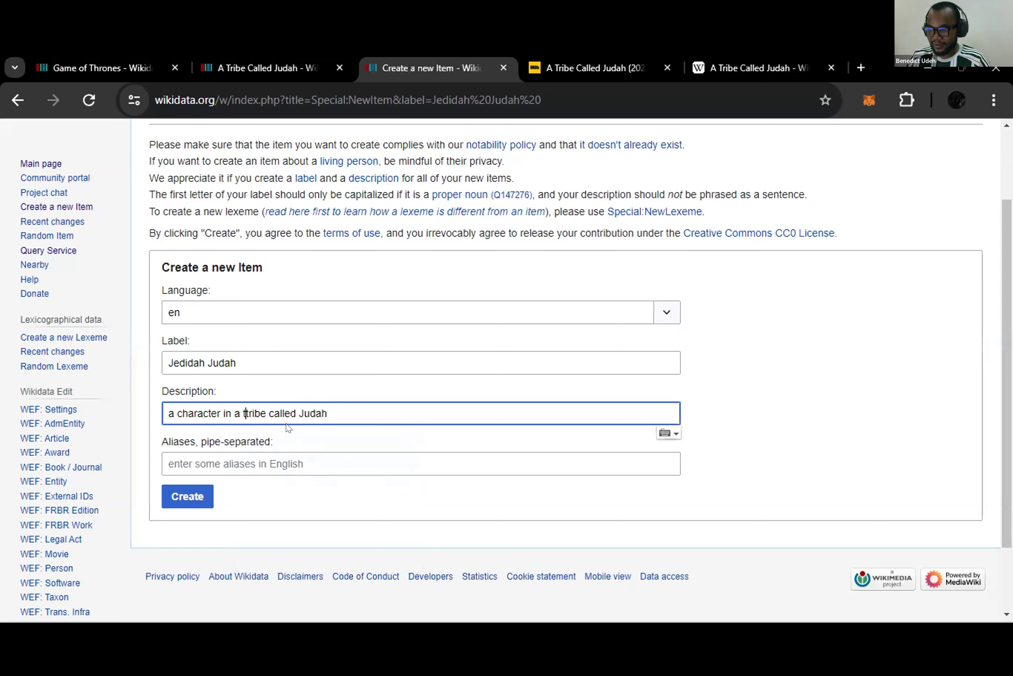
key("BackSpace")
key("BackSpace")
type("the fil")
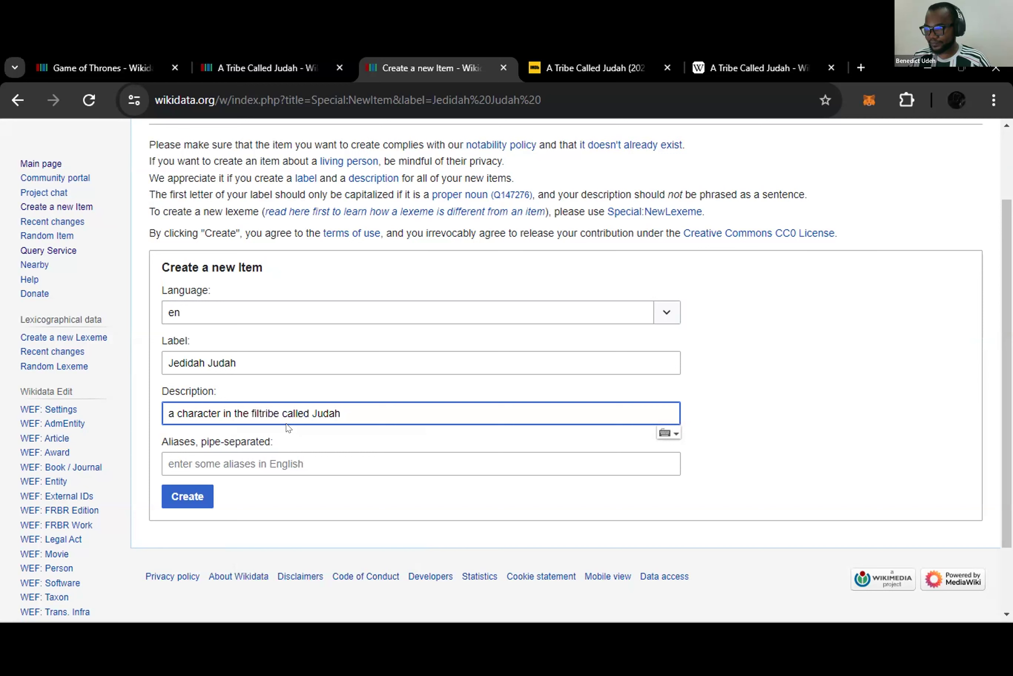
type("m ")
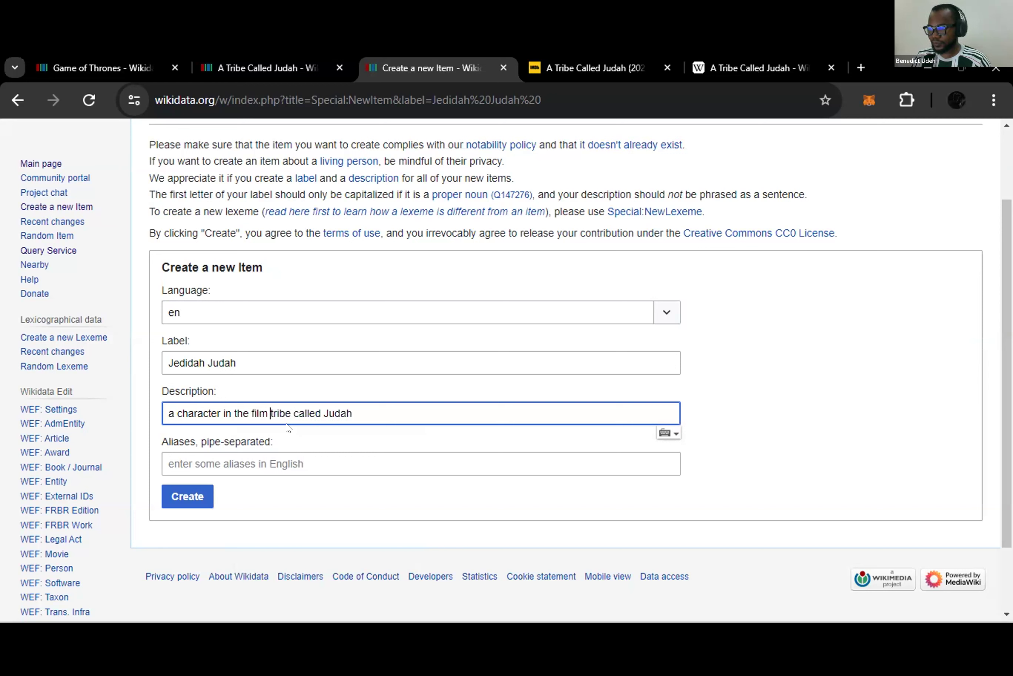
type("\"")
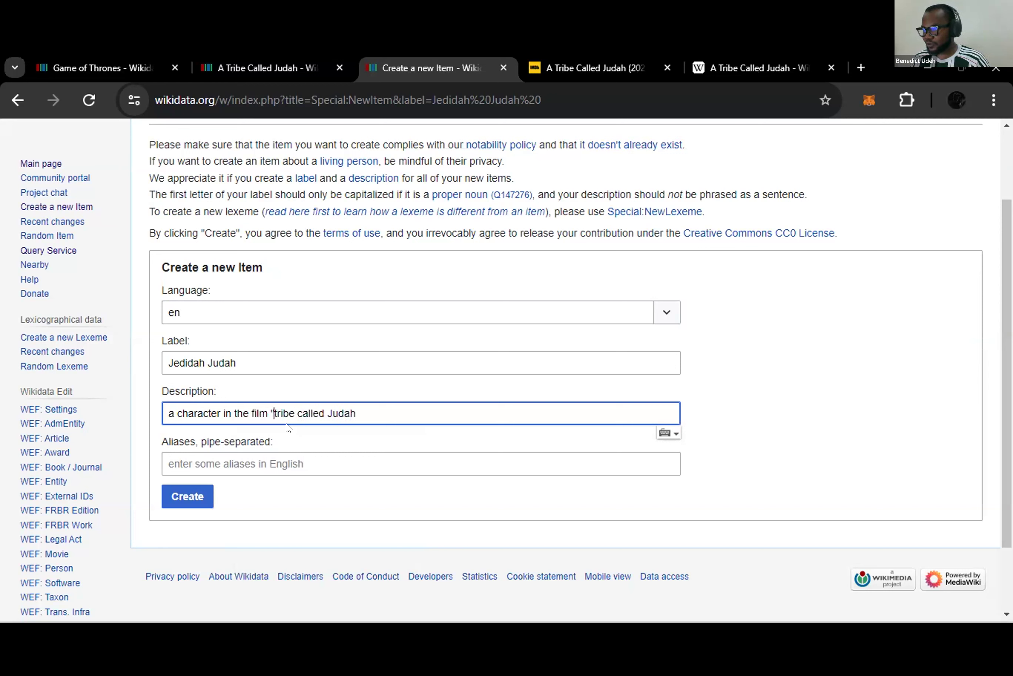
left_click(354, 412)
type("\"")
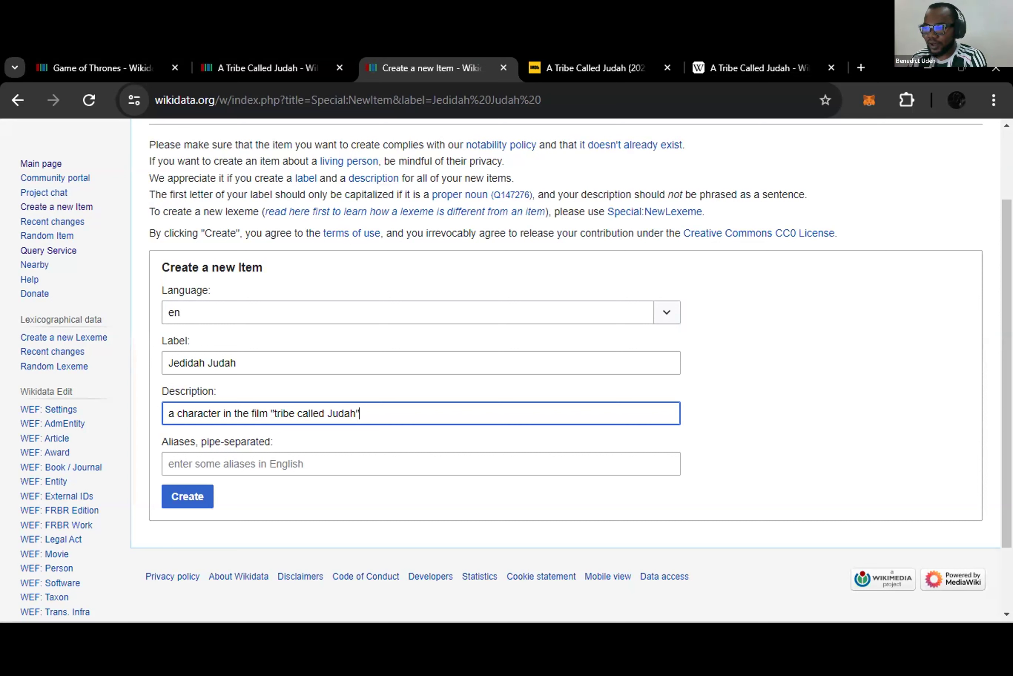
- Enter "Mama Emeka" as the English alias and create the new item
left_click(304, 464)
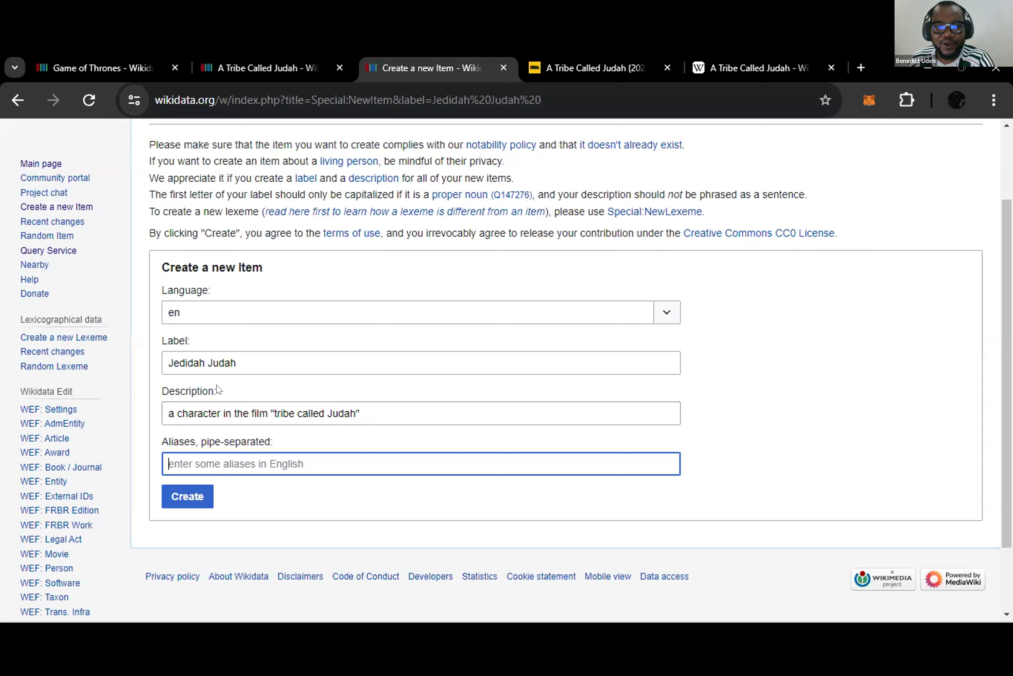
key("alt+Tab")
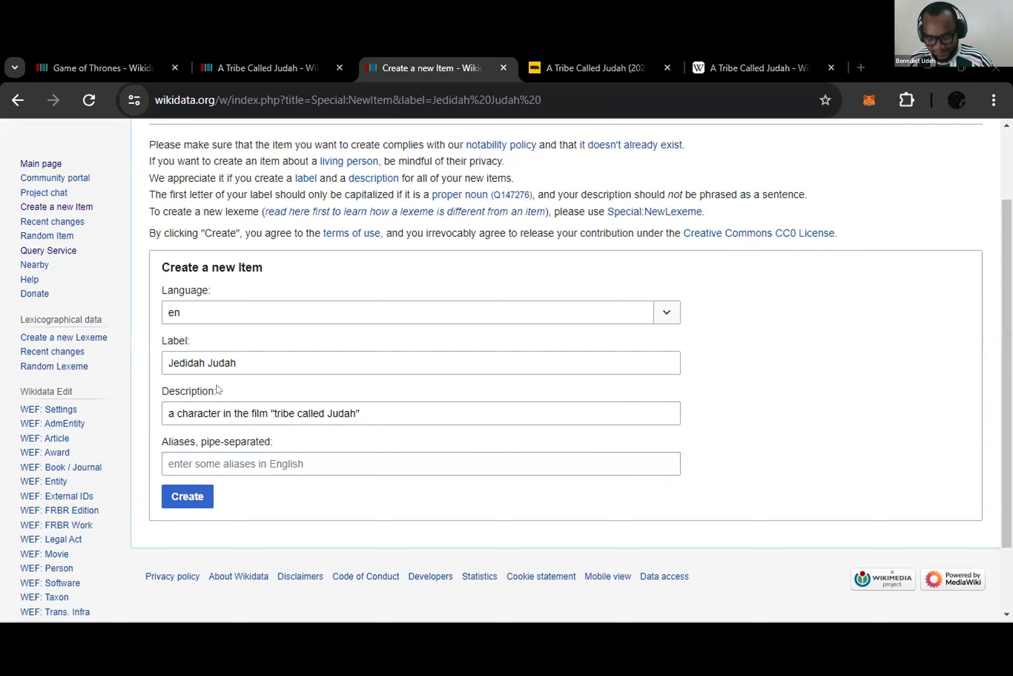
left_click(327, 463)
type("Mama Emeka")
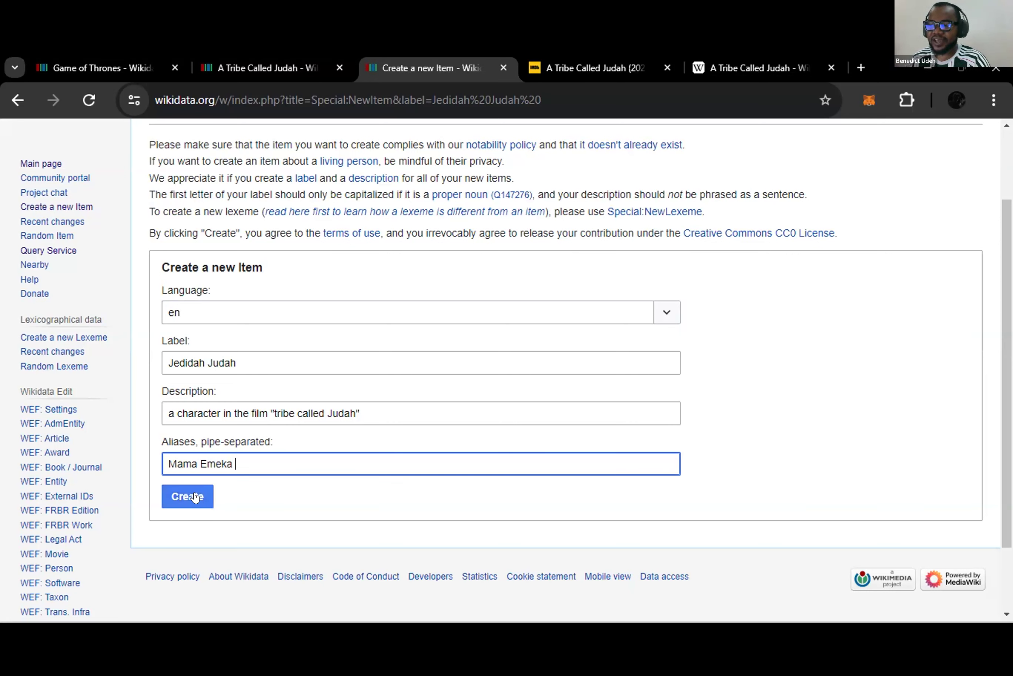
left_click_drag(233, 464, 163, 465)
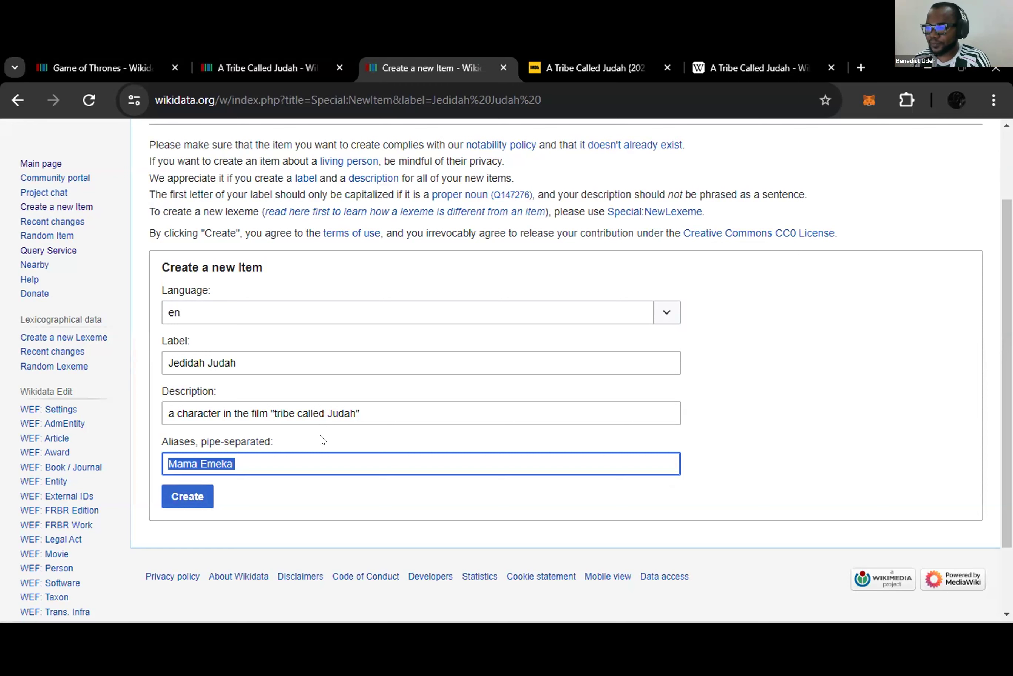
left_click(197, 496)
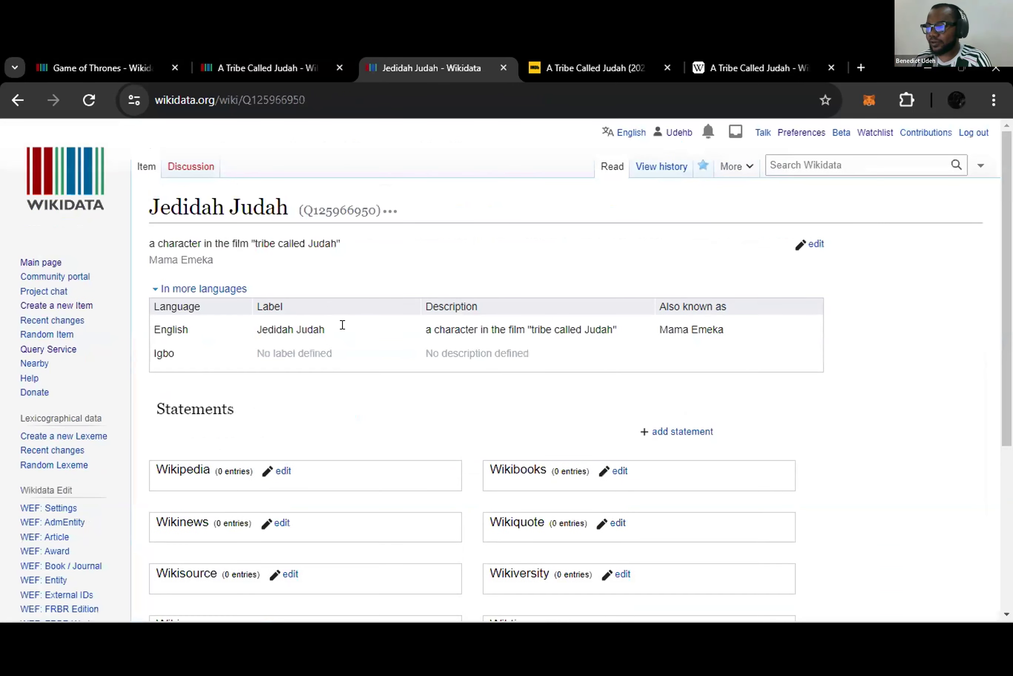
- Review the new item's label, description, alias, statements section and site link sections
scroll(342, 323, "down", 2)
scroll(305, 322, "down", 3)
scroll(303, 318, "up", 6)
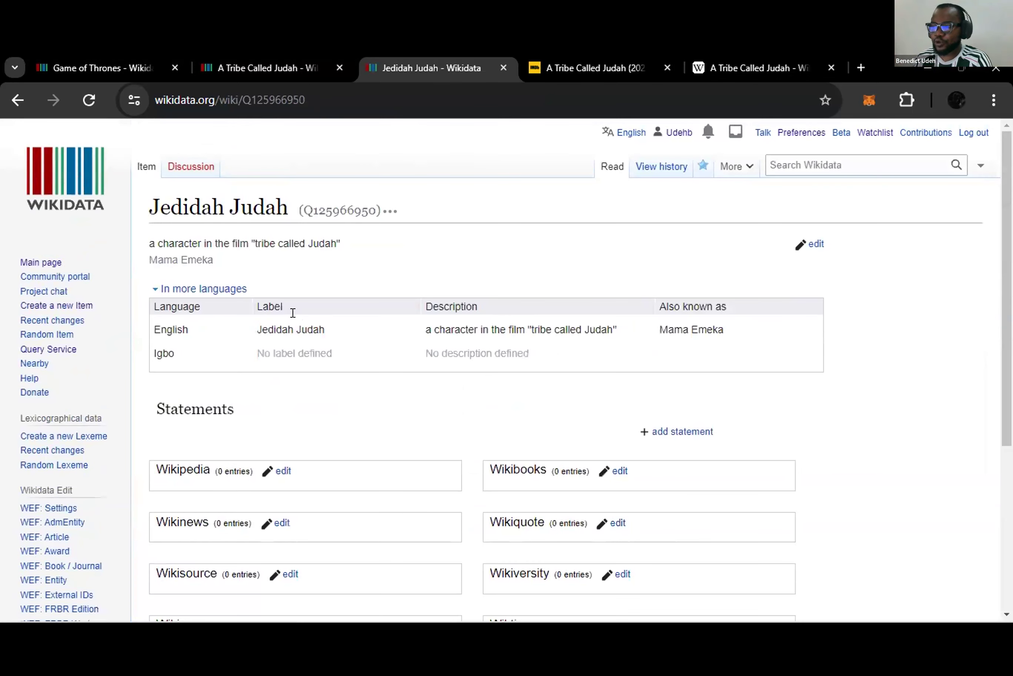
scroll(282, 331, "down", 2)
scroll(281, 331, "up", 2)
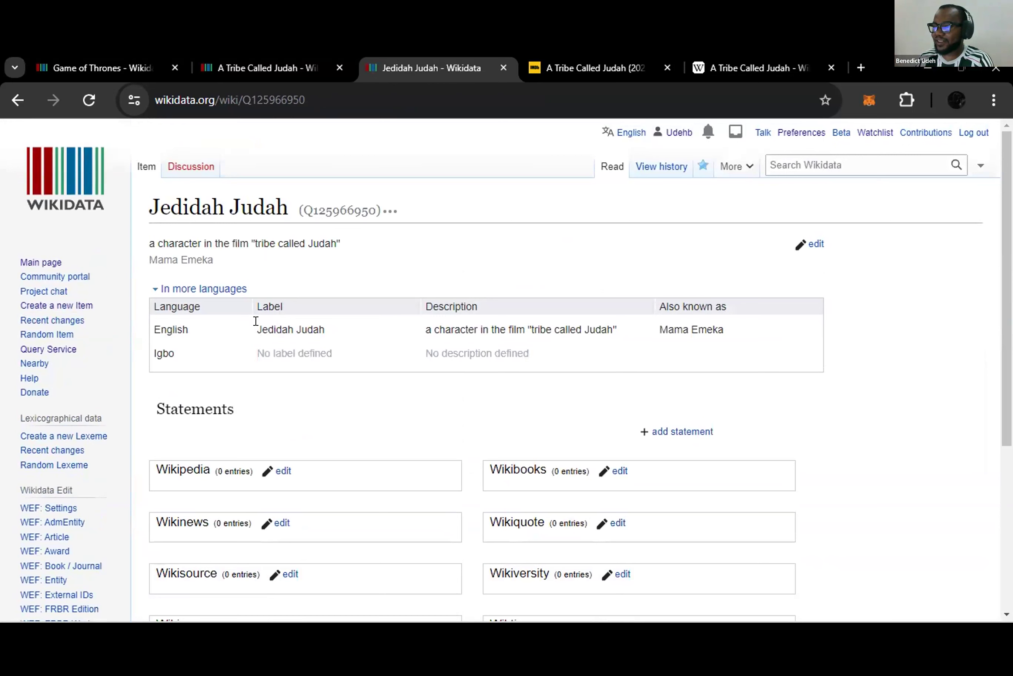
left_click_drag(256, 321, 336, 332)
left_click_drag(425, 330, 724, 329)
scroll(398, 406, "down", 2)
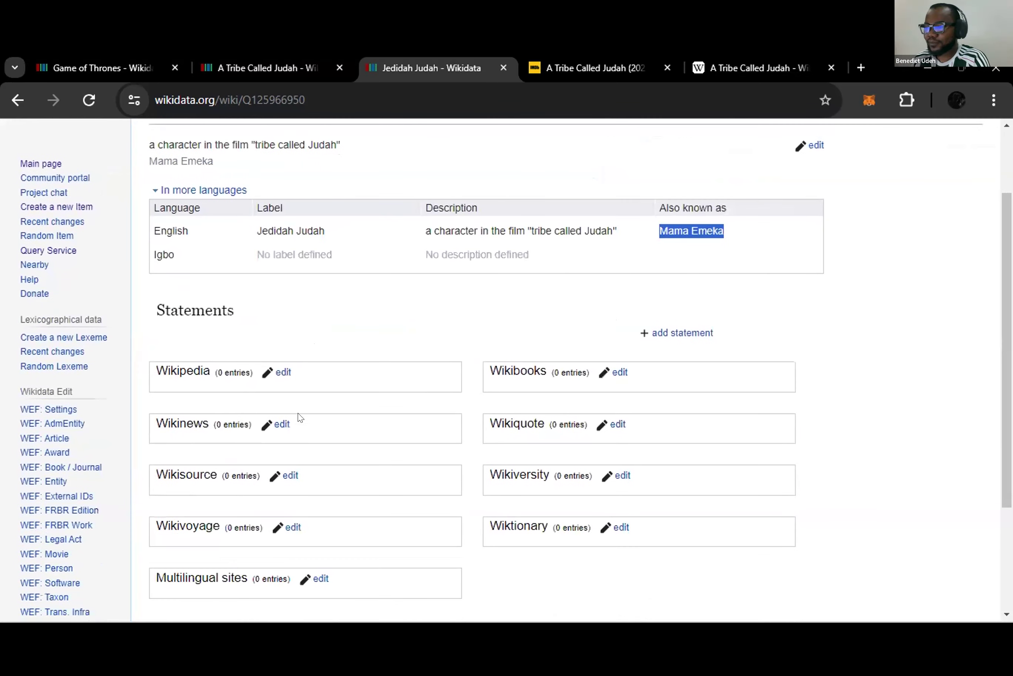
scroll(380, 366, "up", 2)
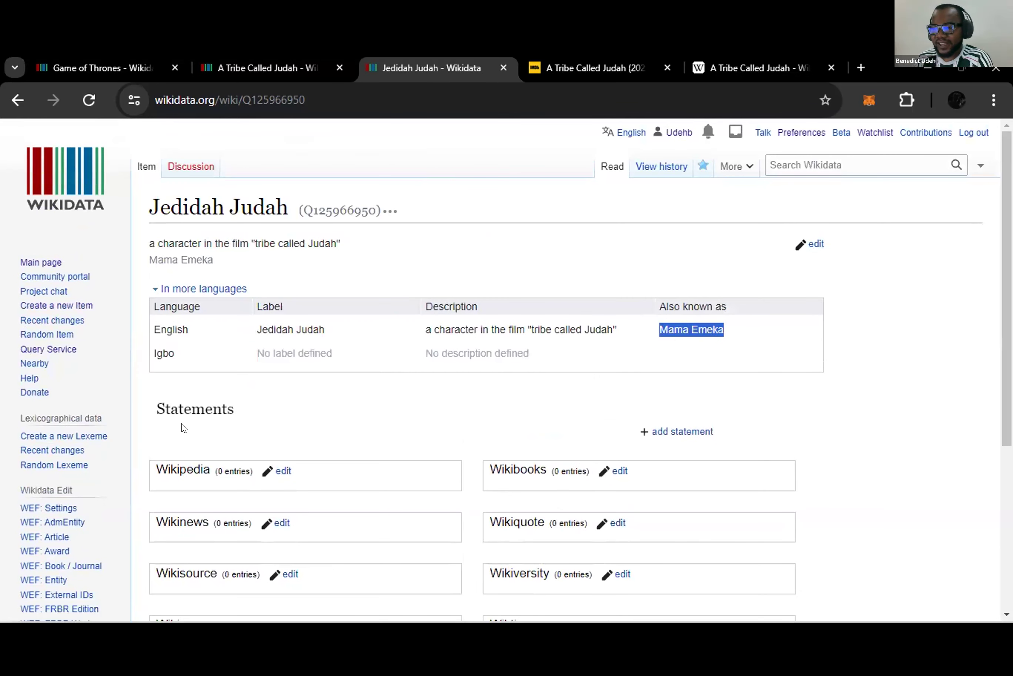
scroll(181, 424, "down", 2)
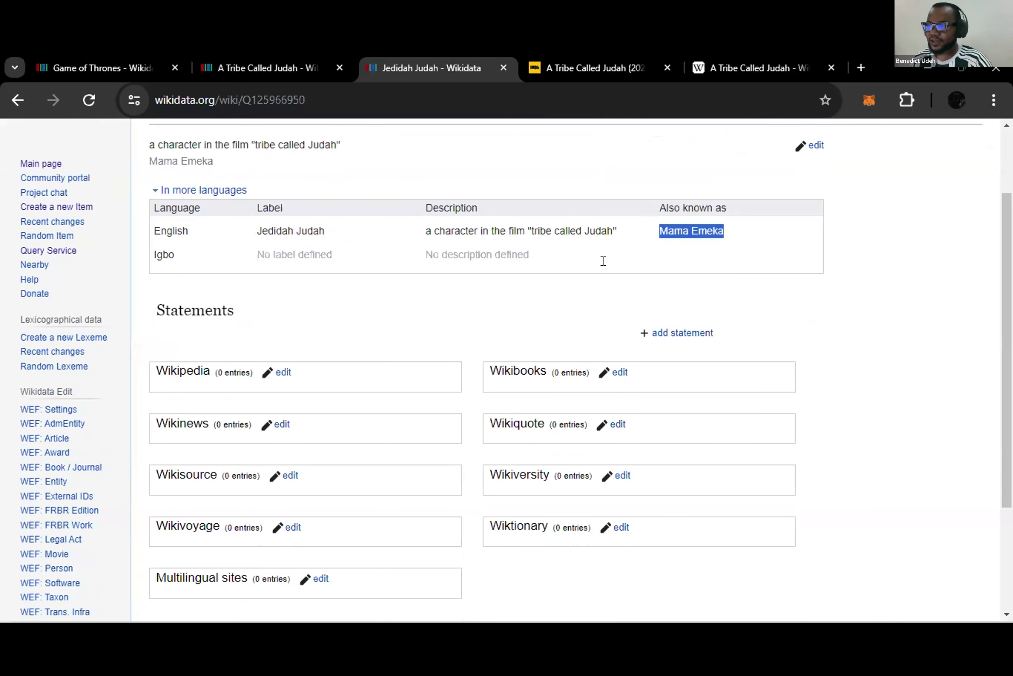
- Start a new statement on the item with the property "instance of" and the value "fictional human"
left_click(672, 332)
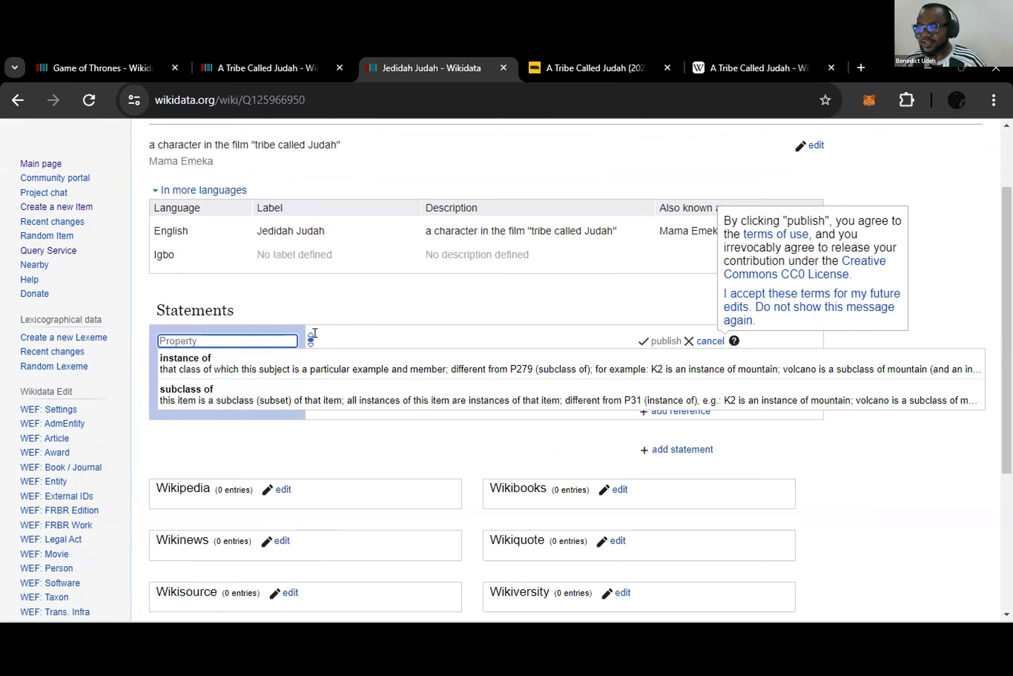
left_click(234, 358)
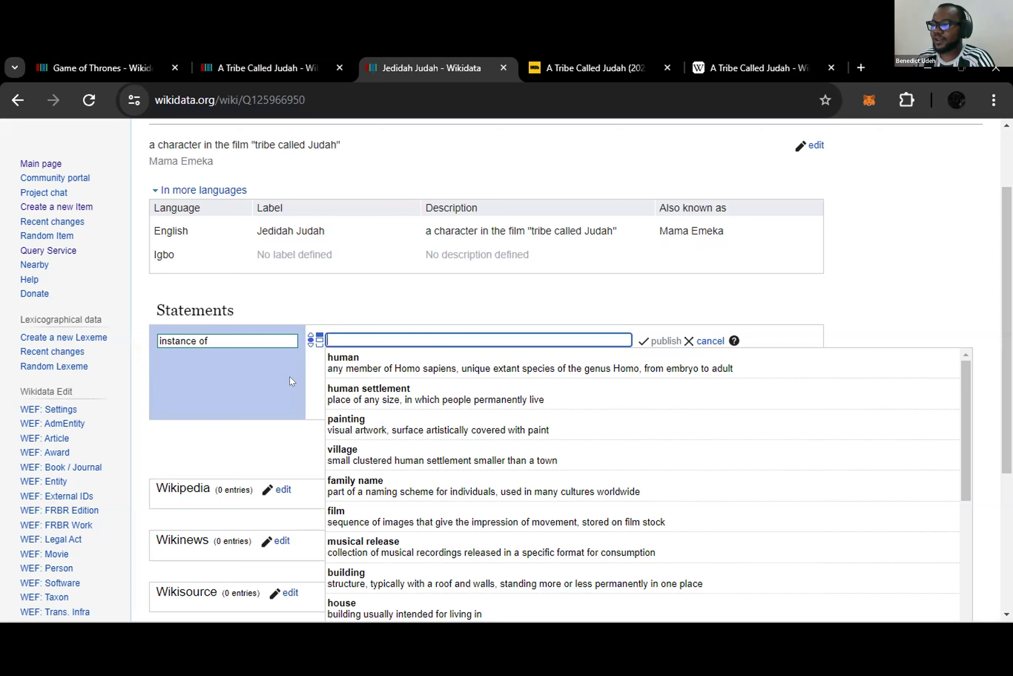
type("fin")
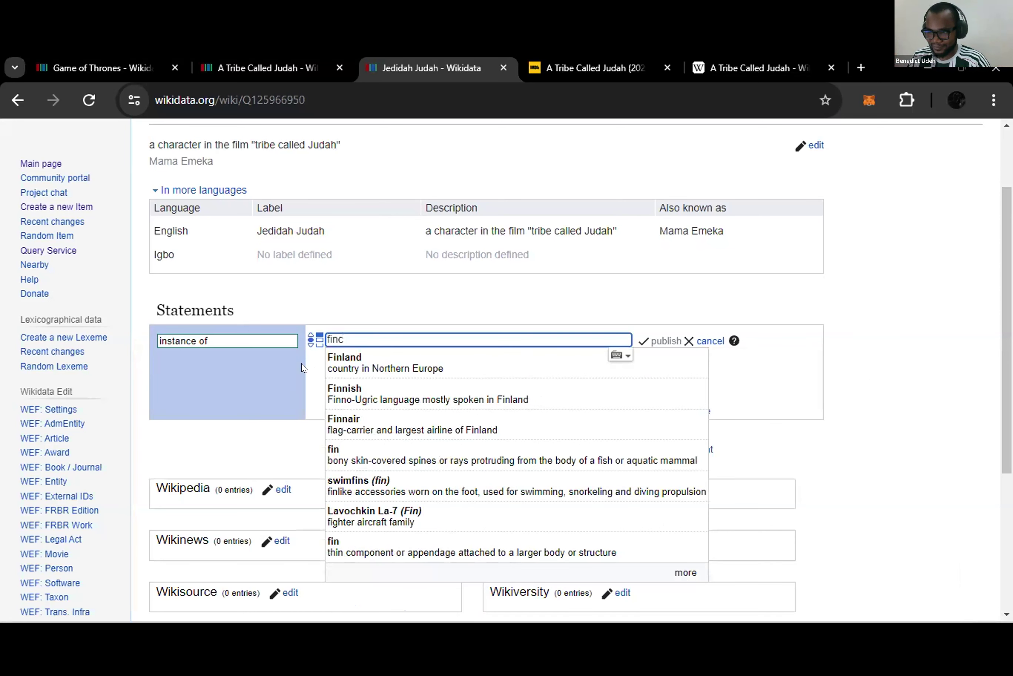
type("ction")
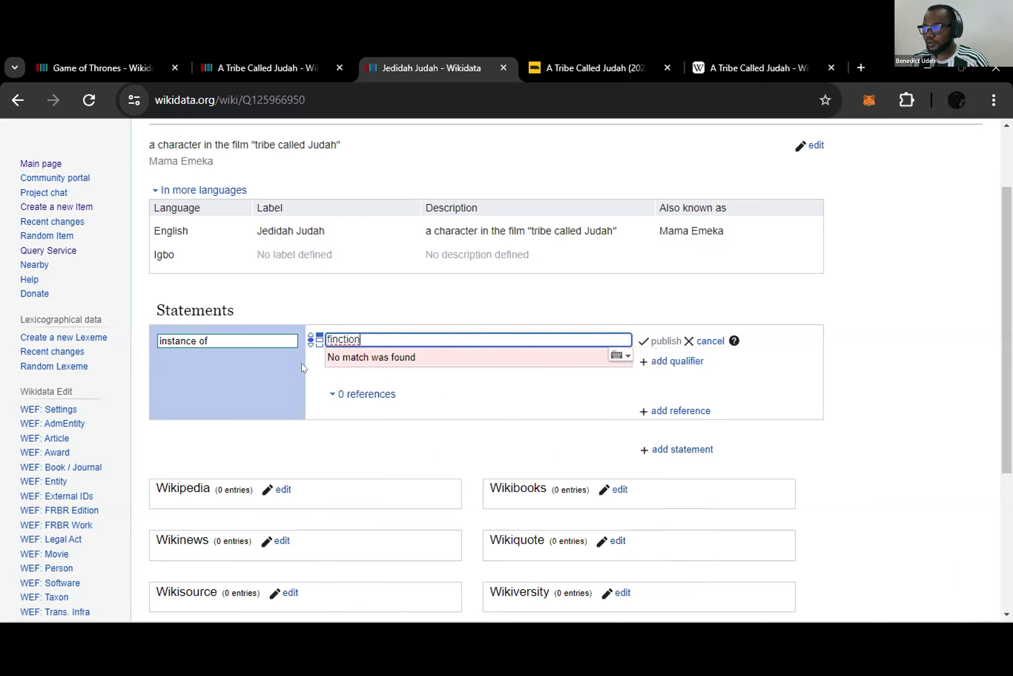
key("BackSpace")
key("BackSpace")
key("BackSpace")
key("BackSpace")
key("BackSpace")
key("BackSpace")
key("BackSpace")
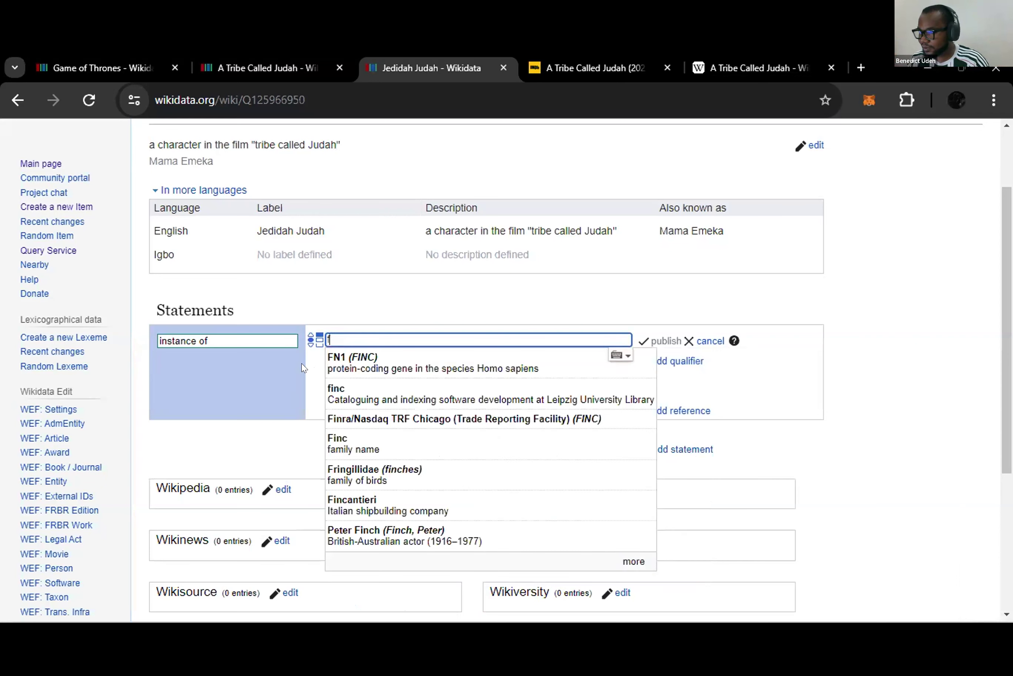
type("i")
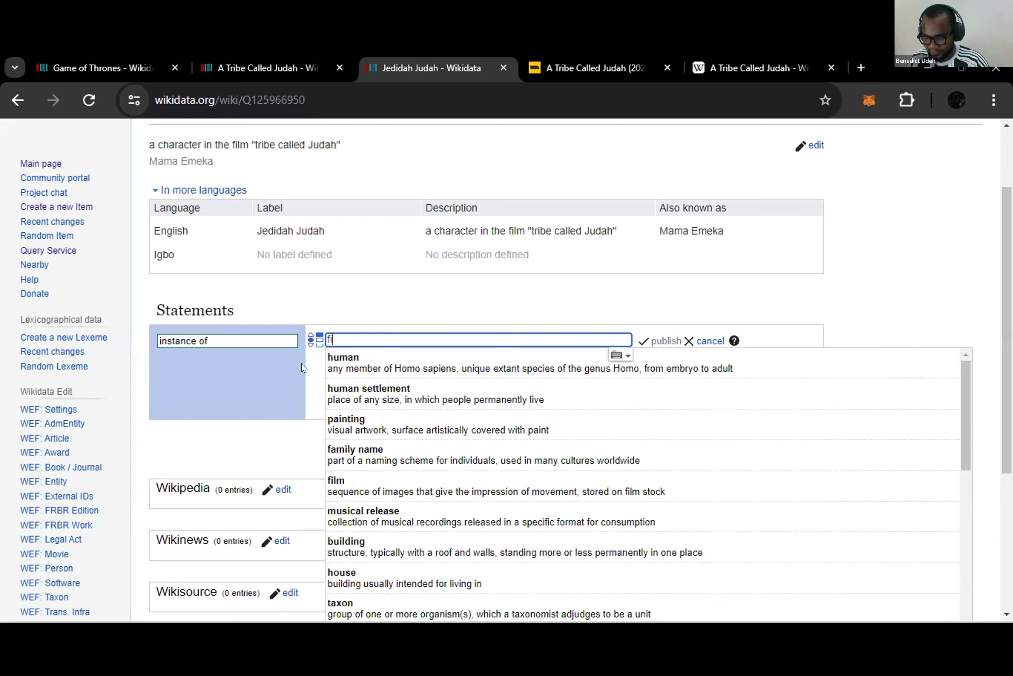
type("ction")
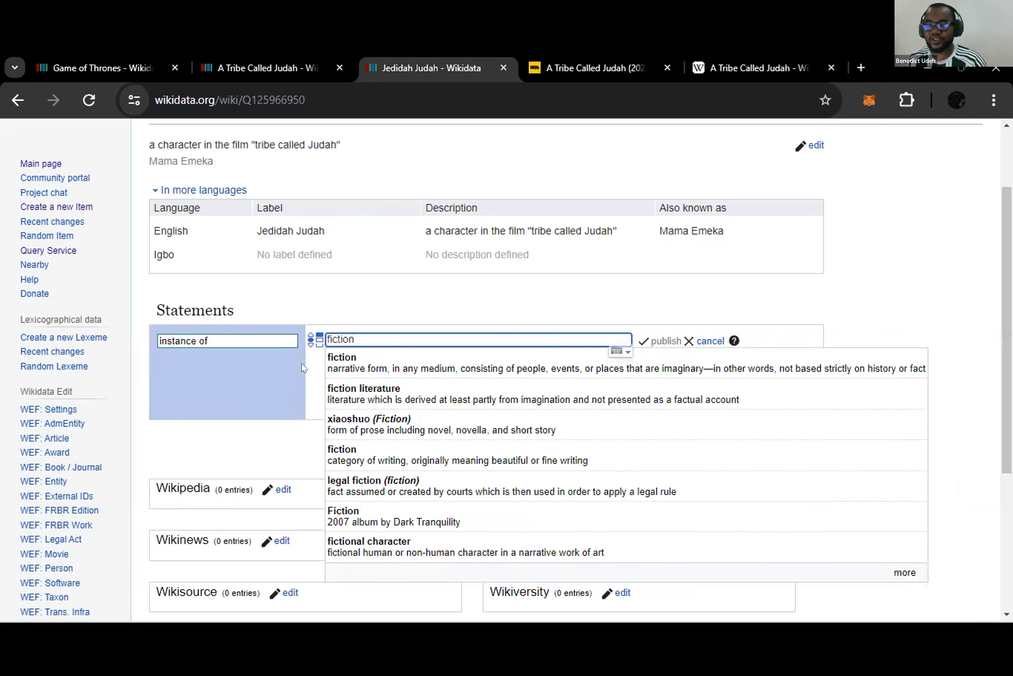
type(" h")
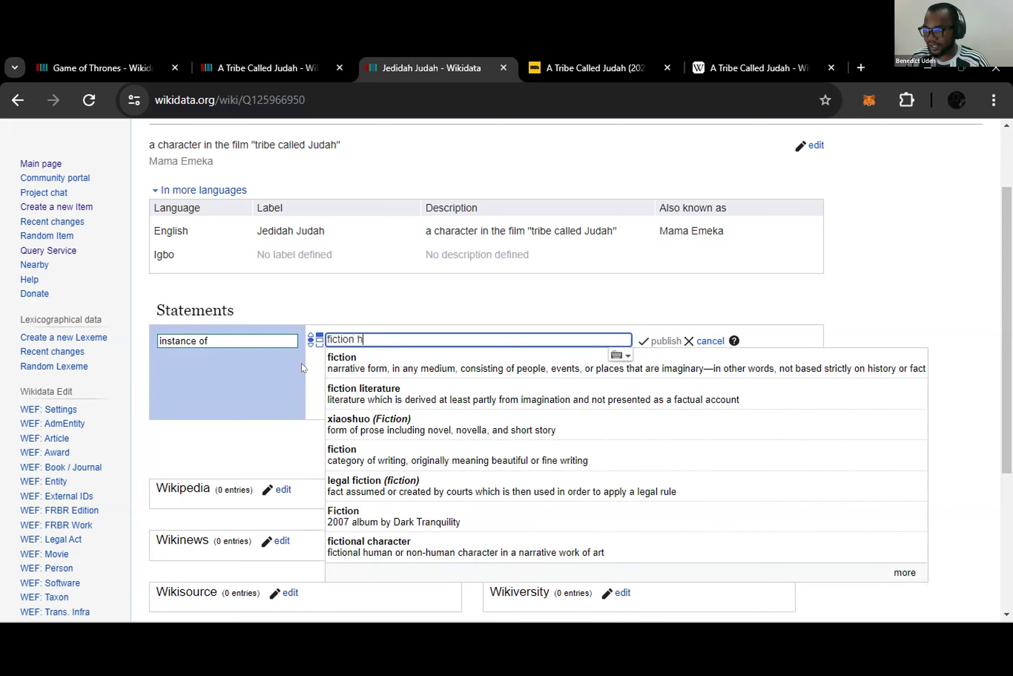
key("BackSpace")
key("BackSpace")
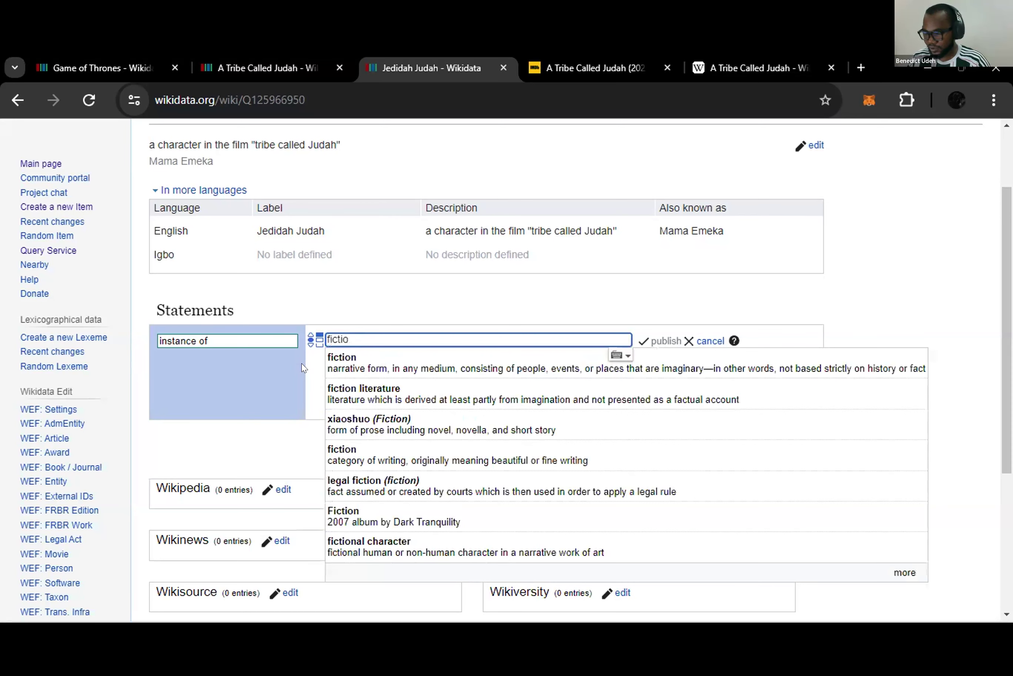
type("al")
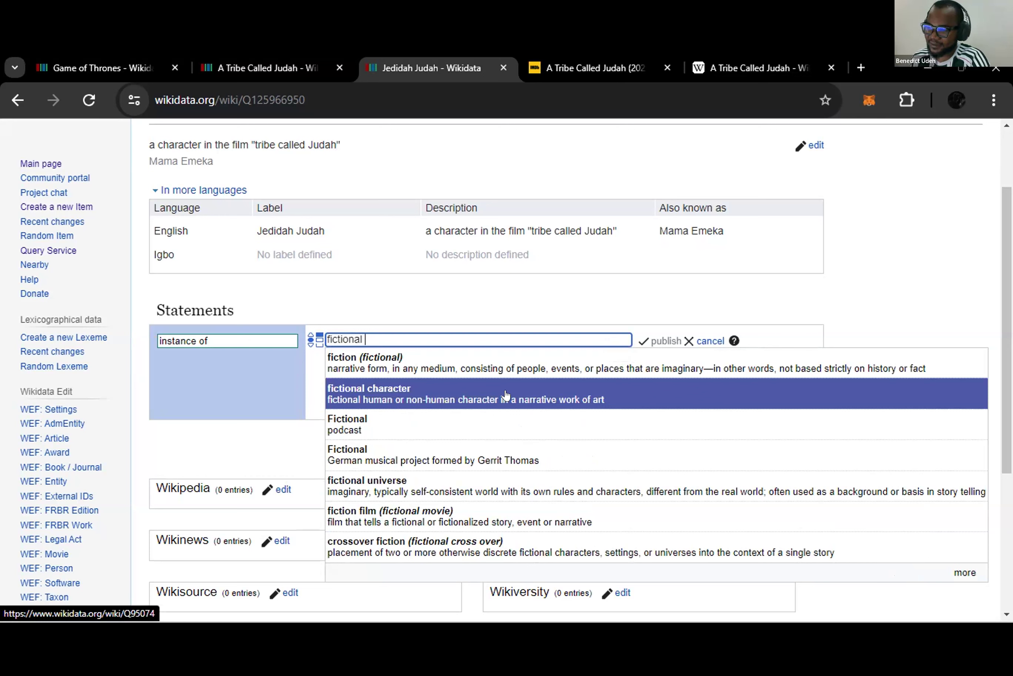
type("human")
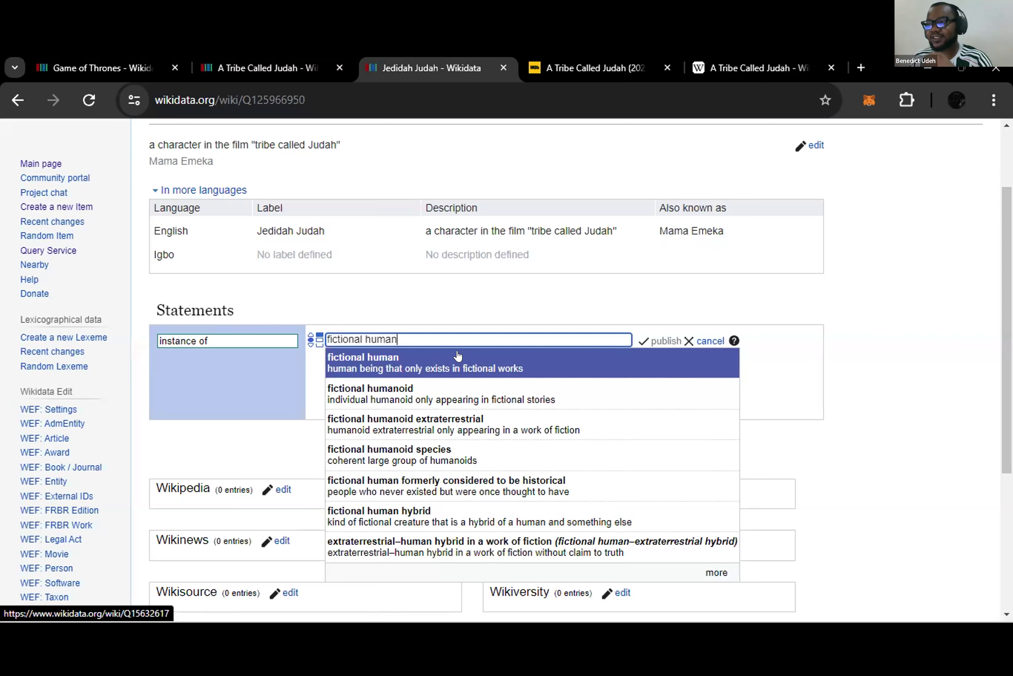
left_click(408, 361)
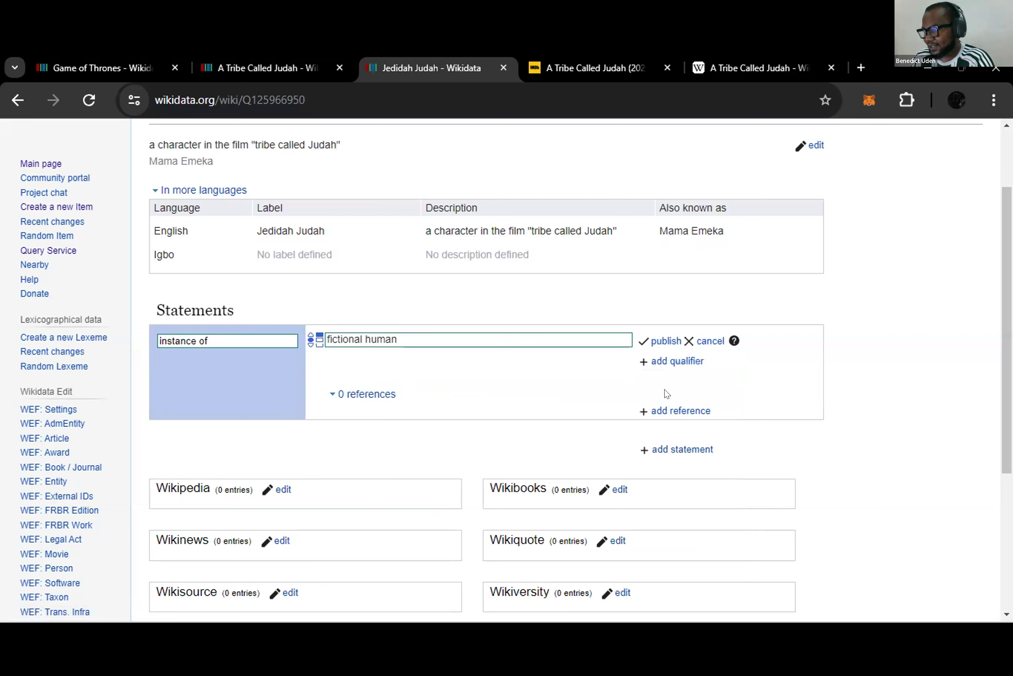
left_click(666, 411)
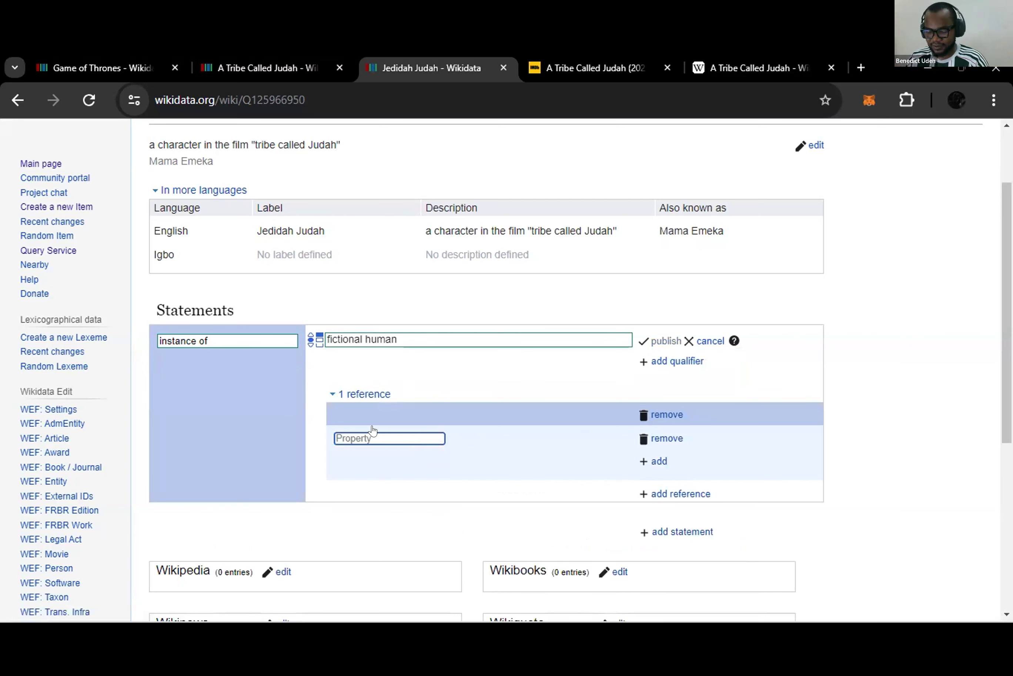
type("url")
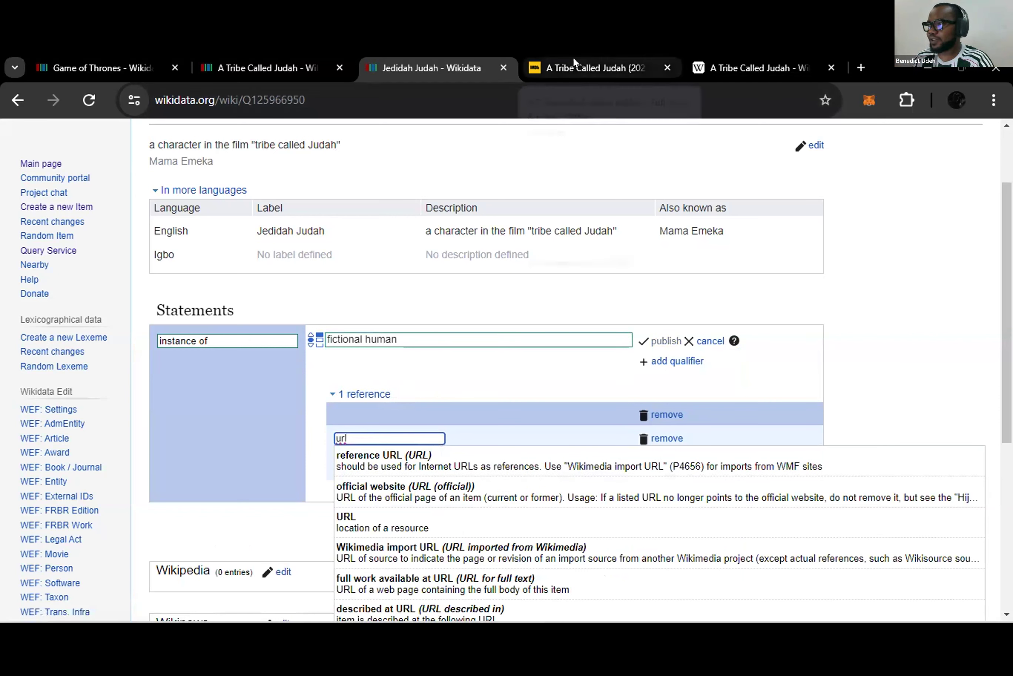
left_click(369, 455)
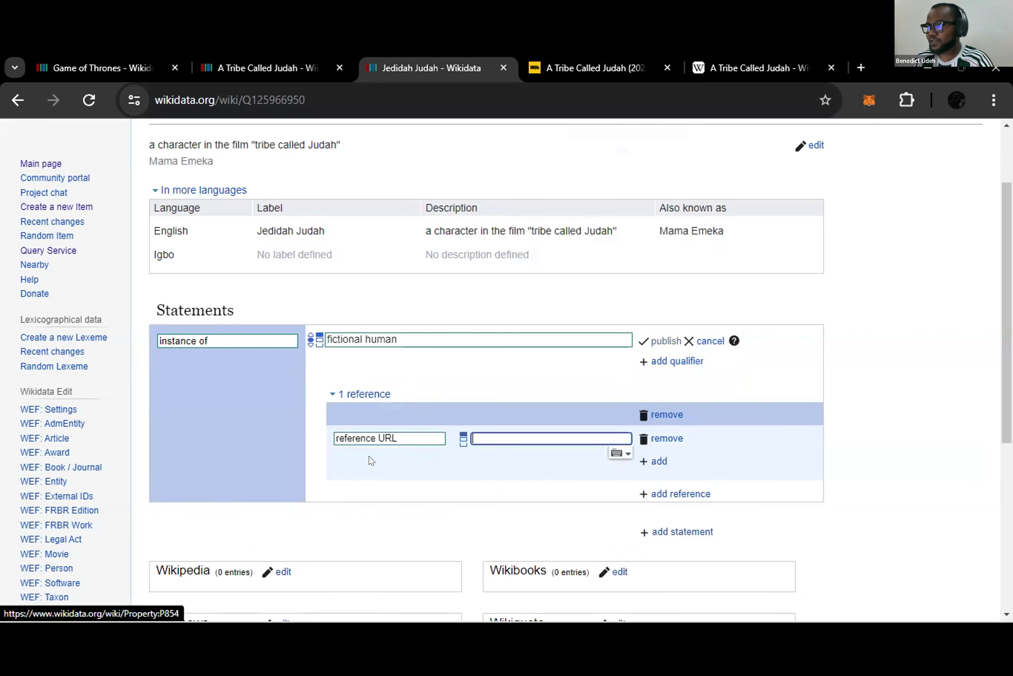
key("ctrl+Tab")
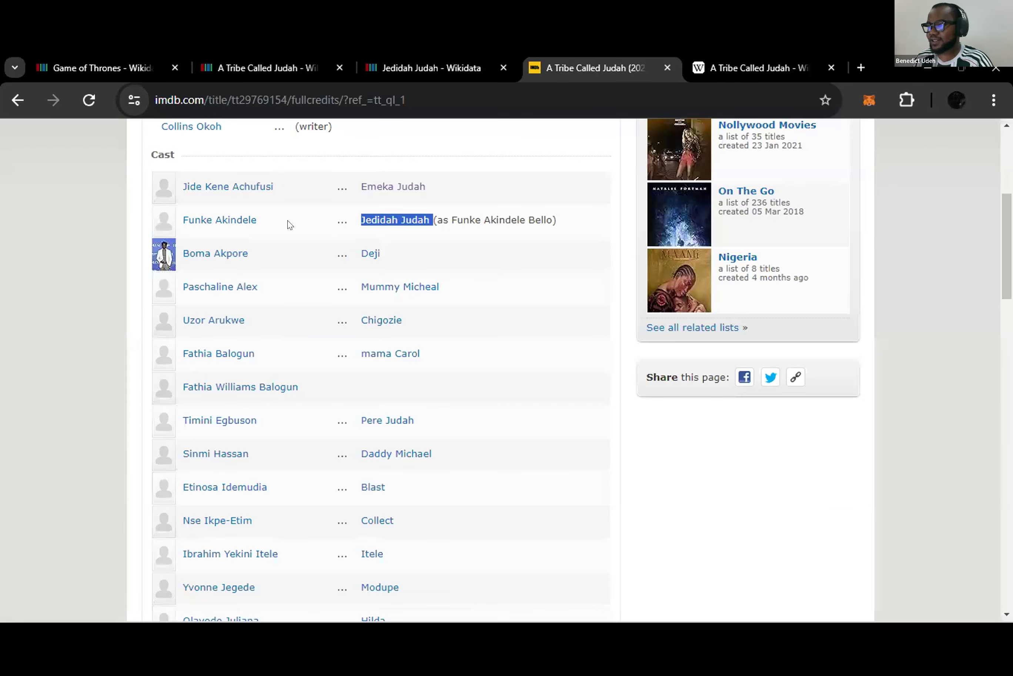
left_click(411, 88)
key("ctrl+c")
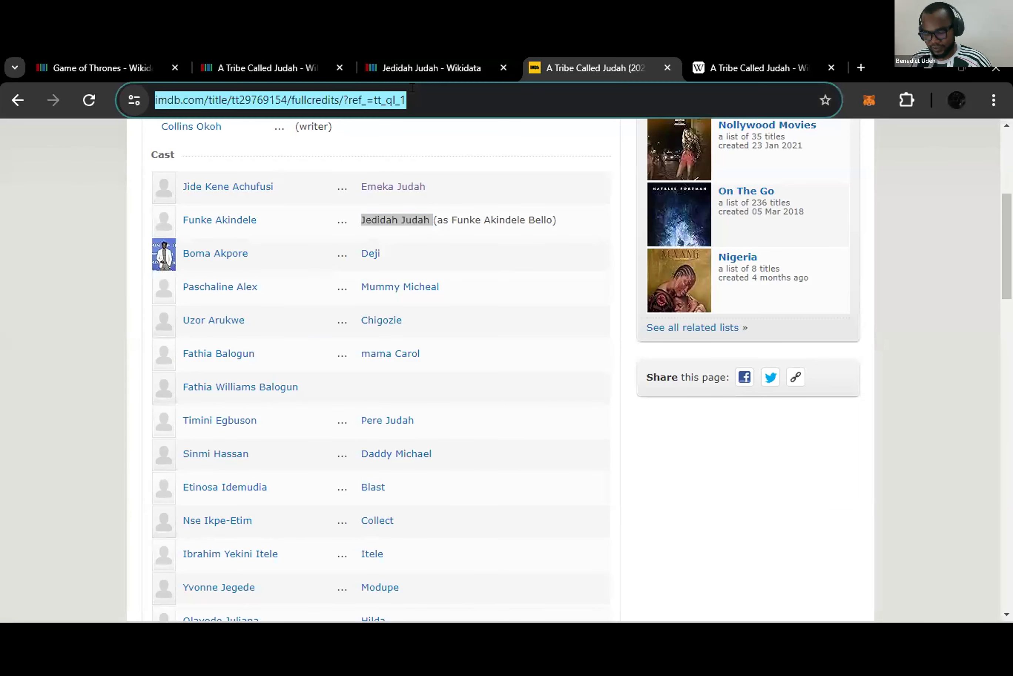
left_click(466, 55)
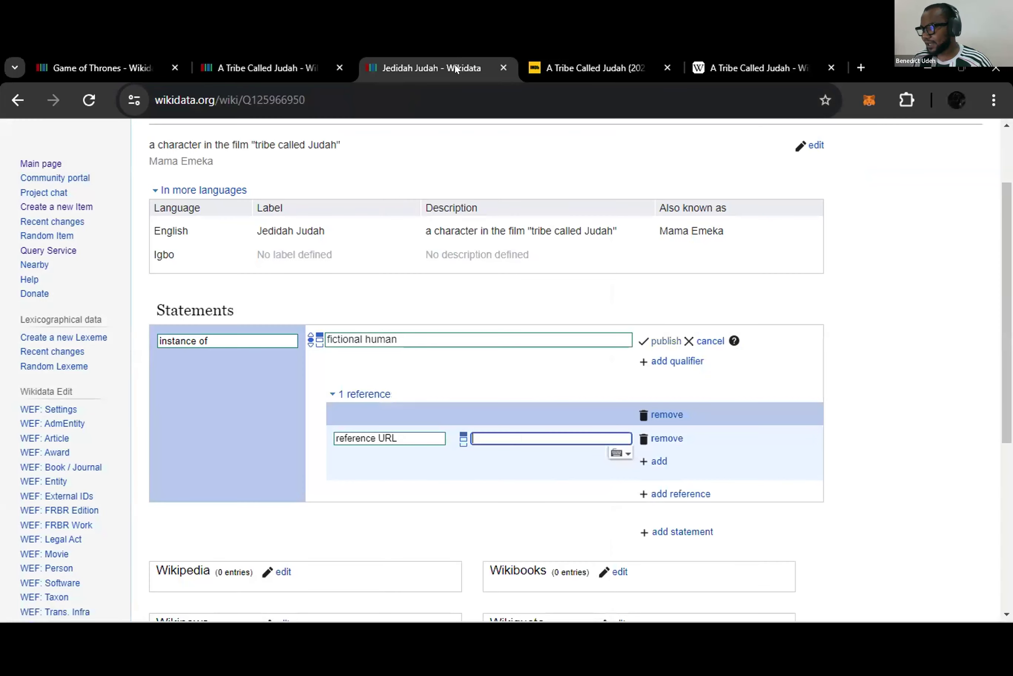
key("ctrl+v")
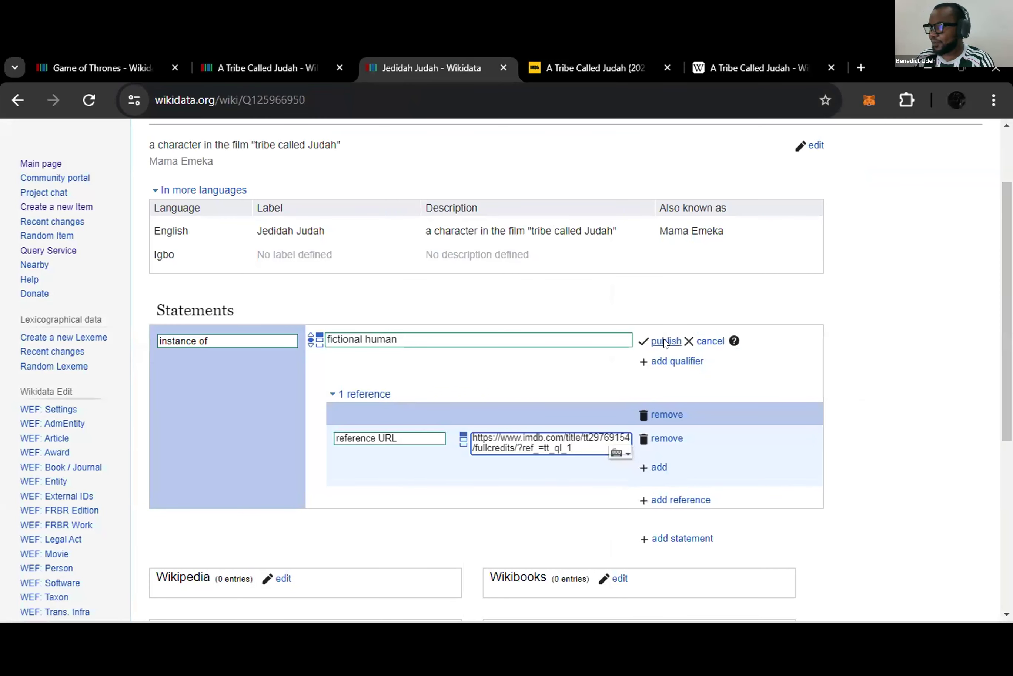
- Publish the "instance of" statement with the value "fictional human" and its reference, and check it on the item
left_click(666, 341)
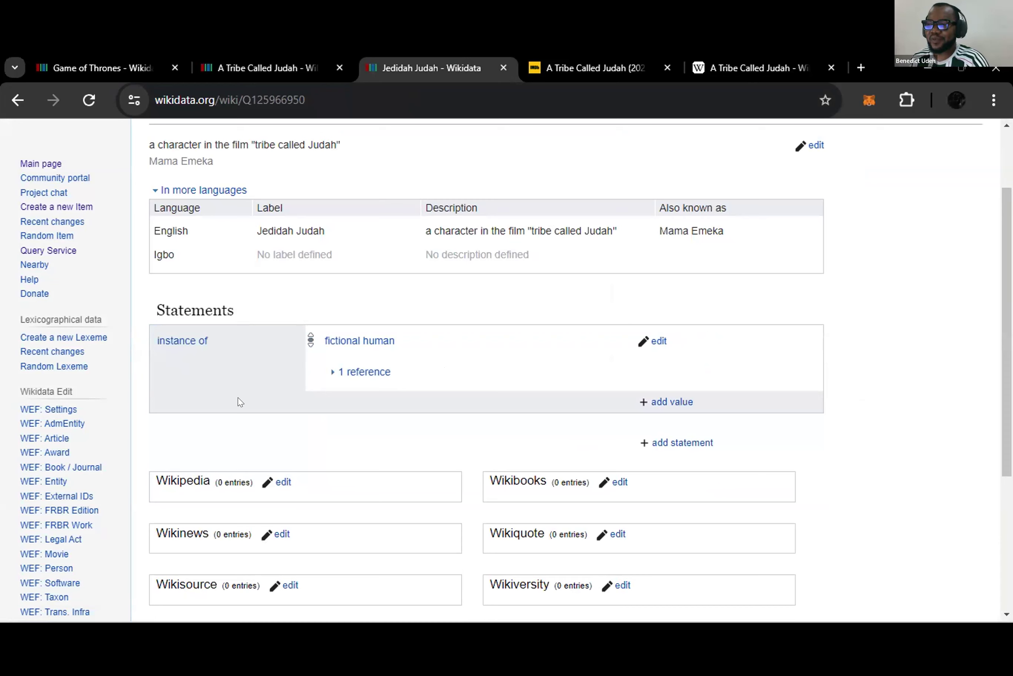
scroll(278, 377, "up", 2)
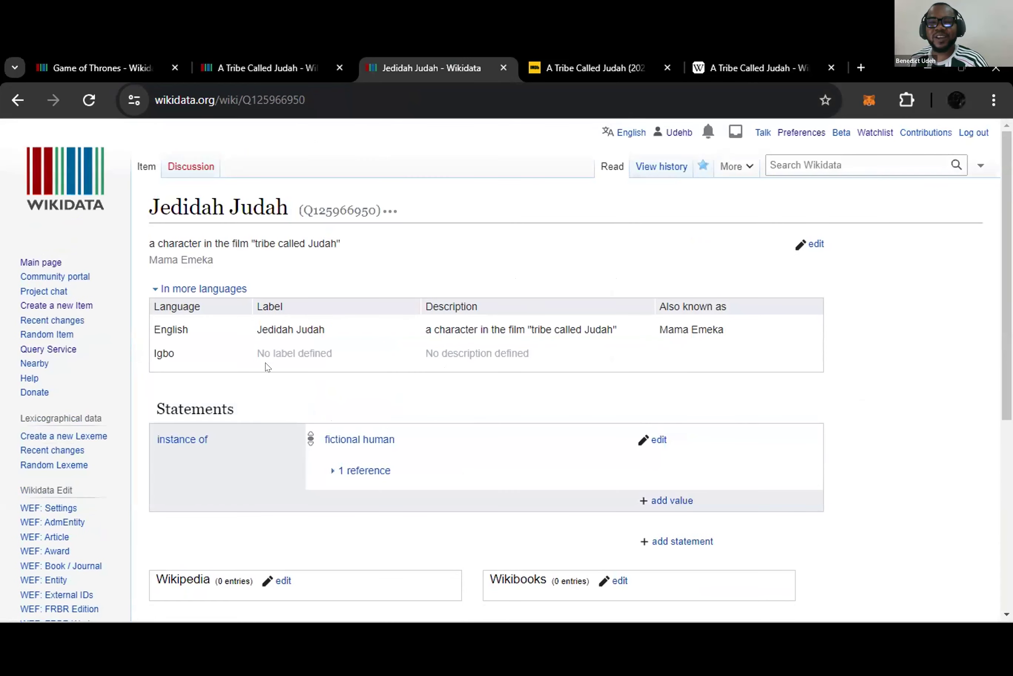
scroll(267, 367, "down", 2)
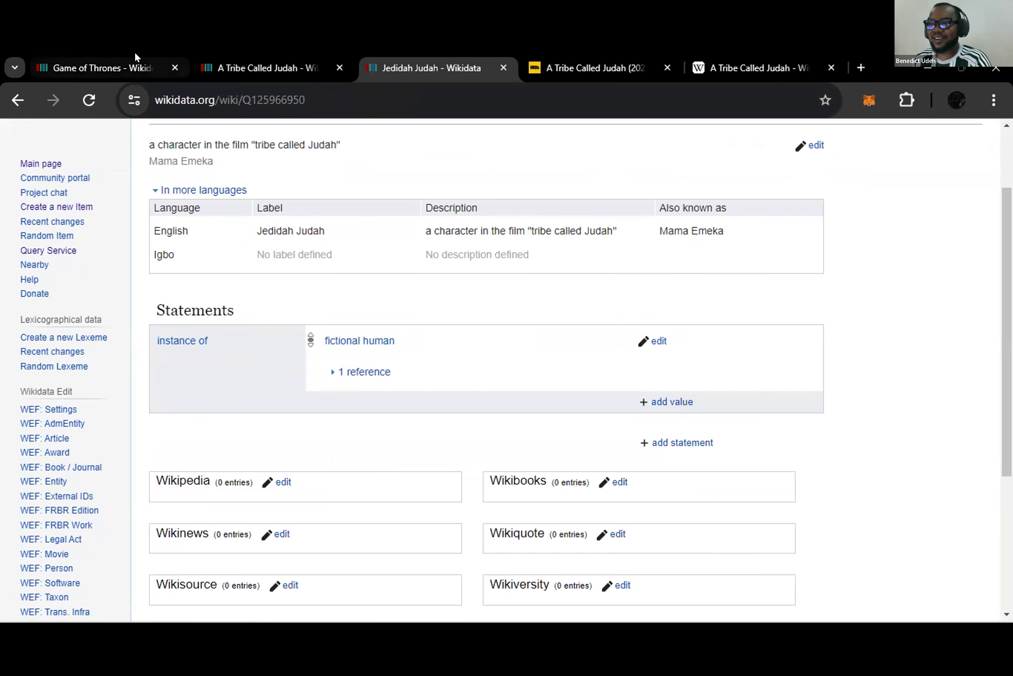
- Open the Aemon Targaryen item from the Game of Thrones item's characters and examine which properties describe this fictional character
left_click(110, 66)
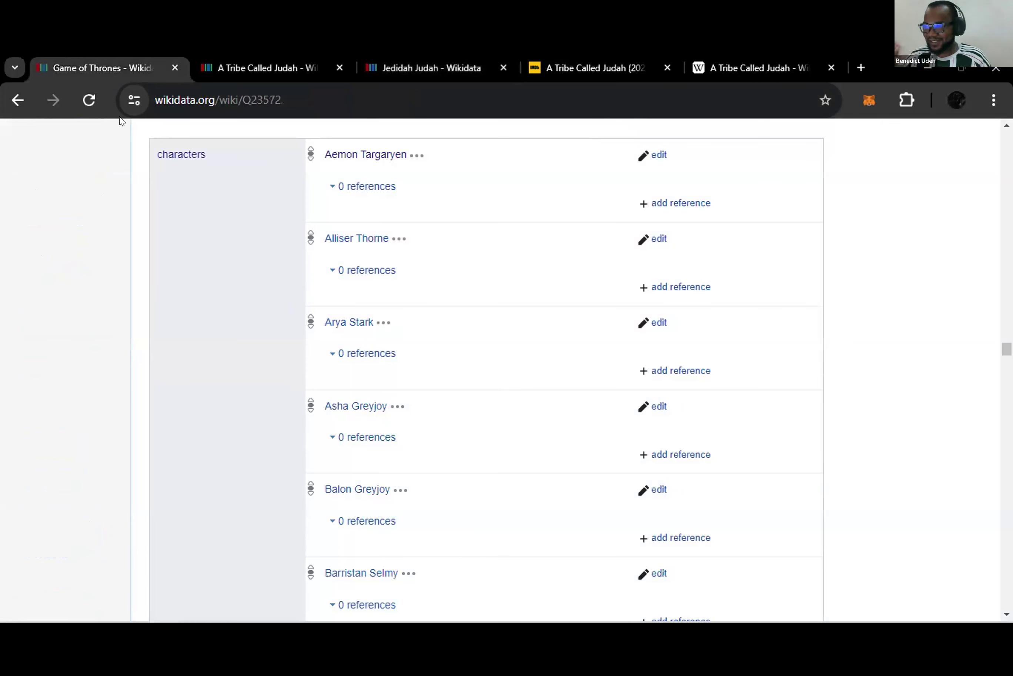
left_click(353, 155)
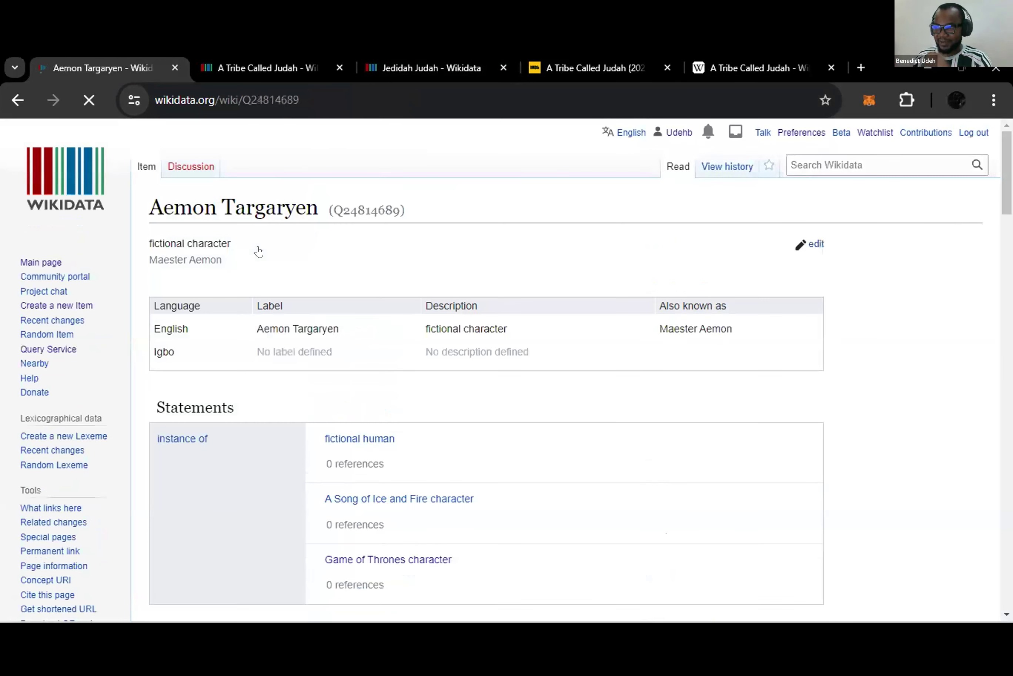
scroll(226, 340, "down", 3)
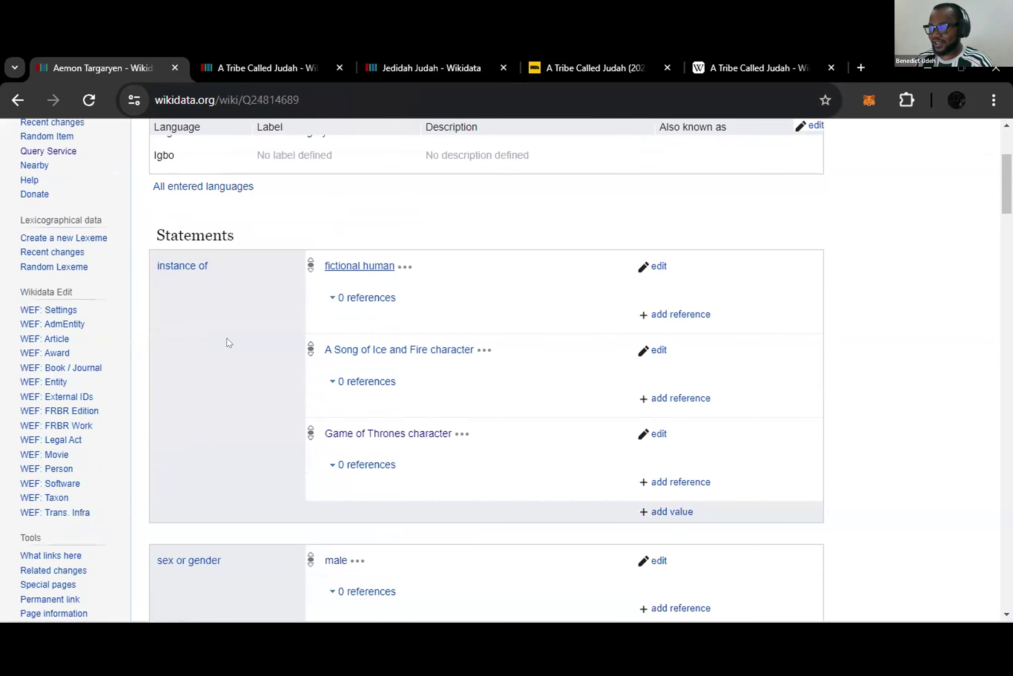
scroll(226, 342, "down", 5)
scroll(226, 342, "down", 1)
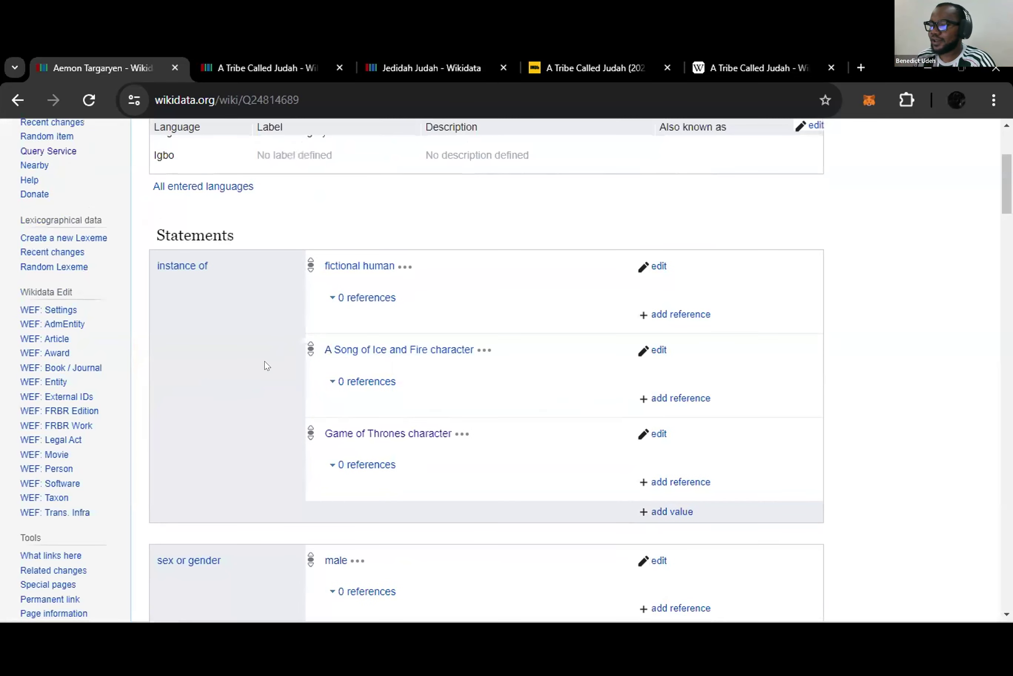
scroll(264, 362, "down", 12)
scroll(251, 378, "up", 5)
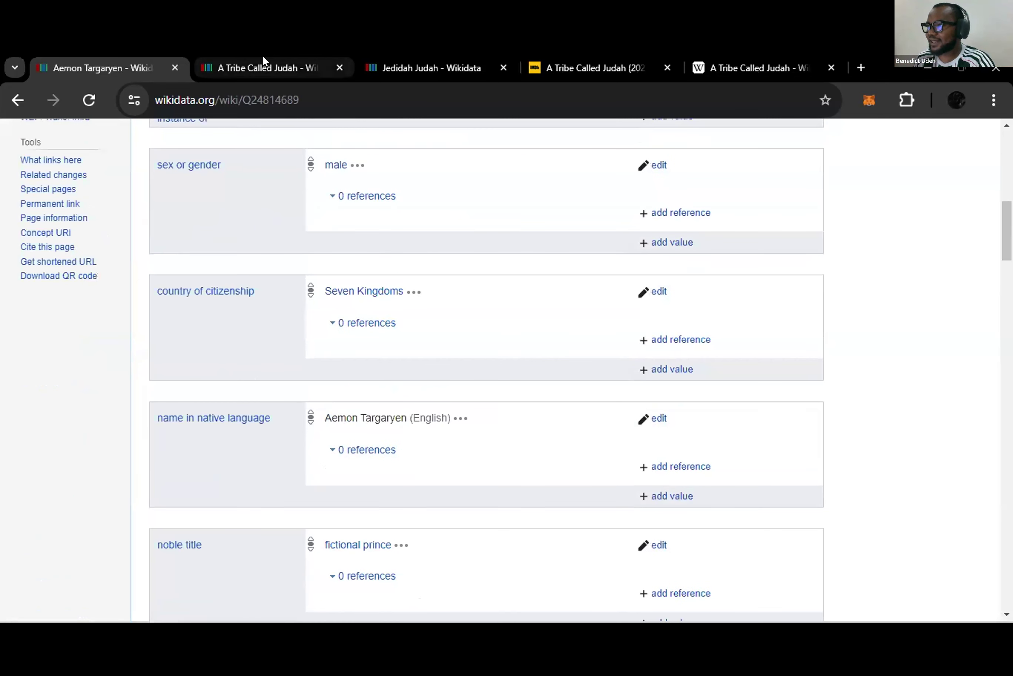
left_click(263, 65)
left_click(421, 65)
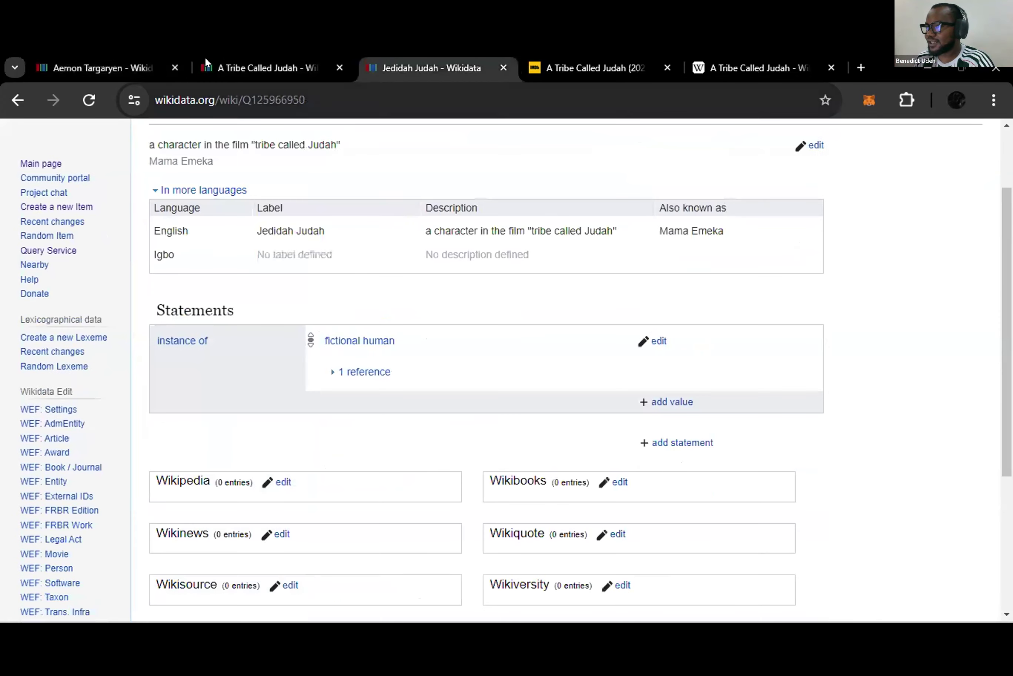
left_click(136, 66)
scroll(229, 305, "up", 5)
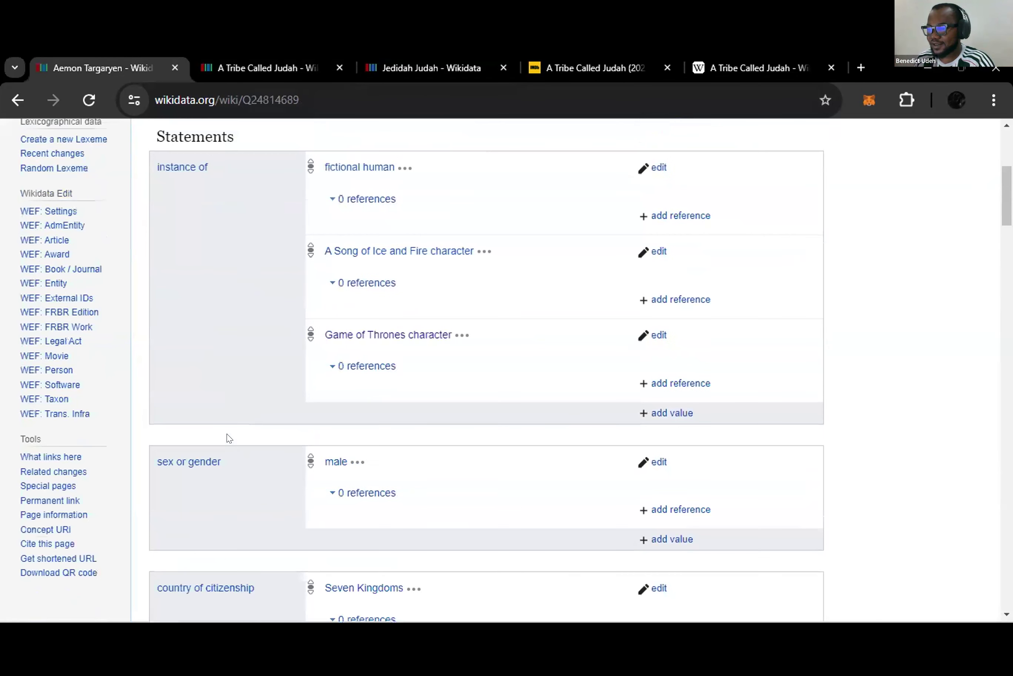
- Start a new statement on the Jedidah Judah item with the property "sex or gender"
left_click(421, 67)
left_click(680, 442)
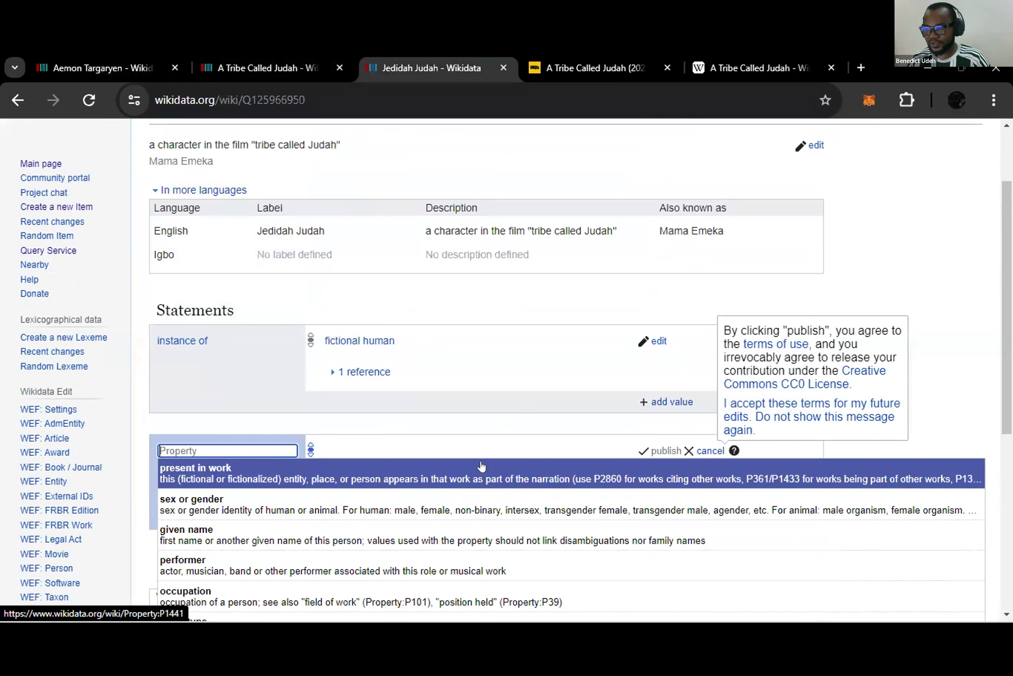
left_click(462, 504)
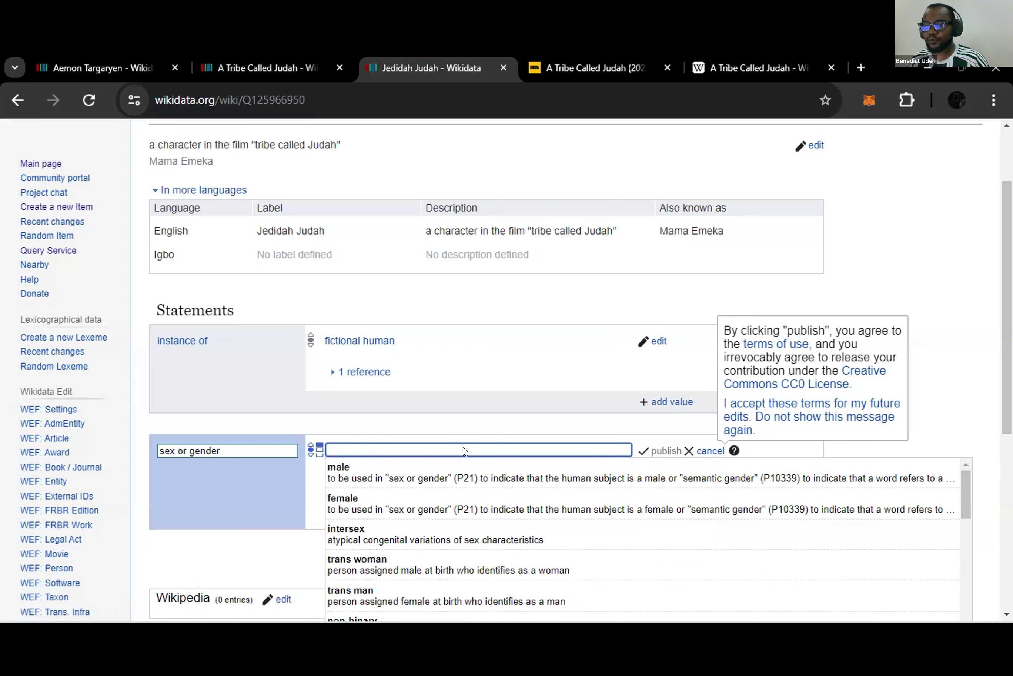
- Open Jedidah Judah's character page from the IMDb cast list in a separate tab and examine it for details about the character
left_click(595, 68)
middle_click(408, 219)
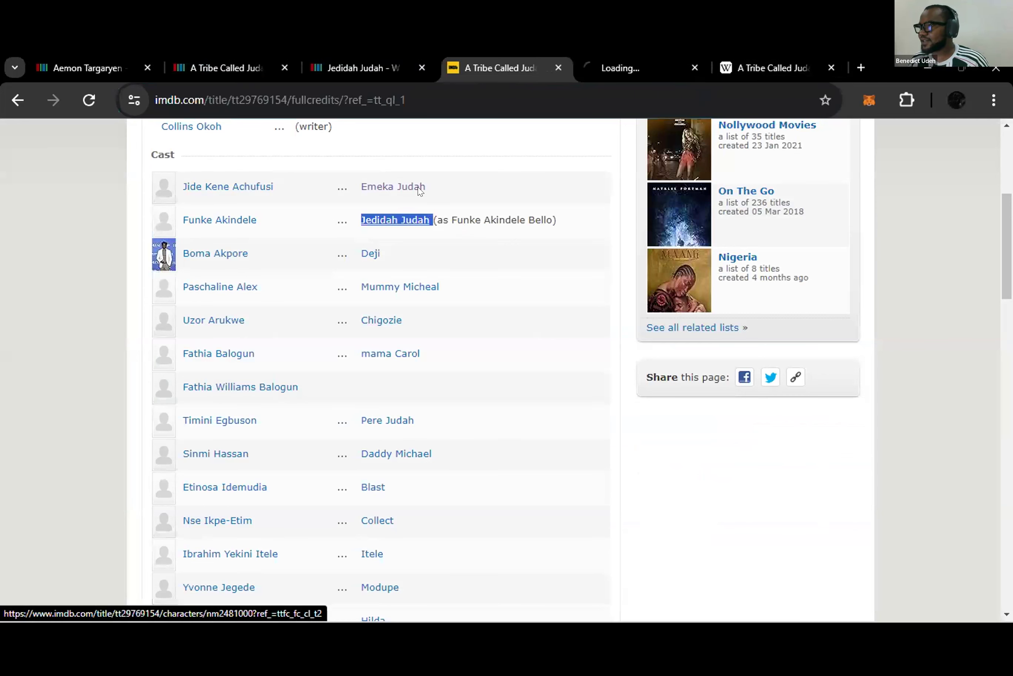
key("ctrl+Tab")
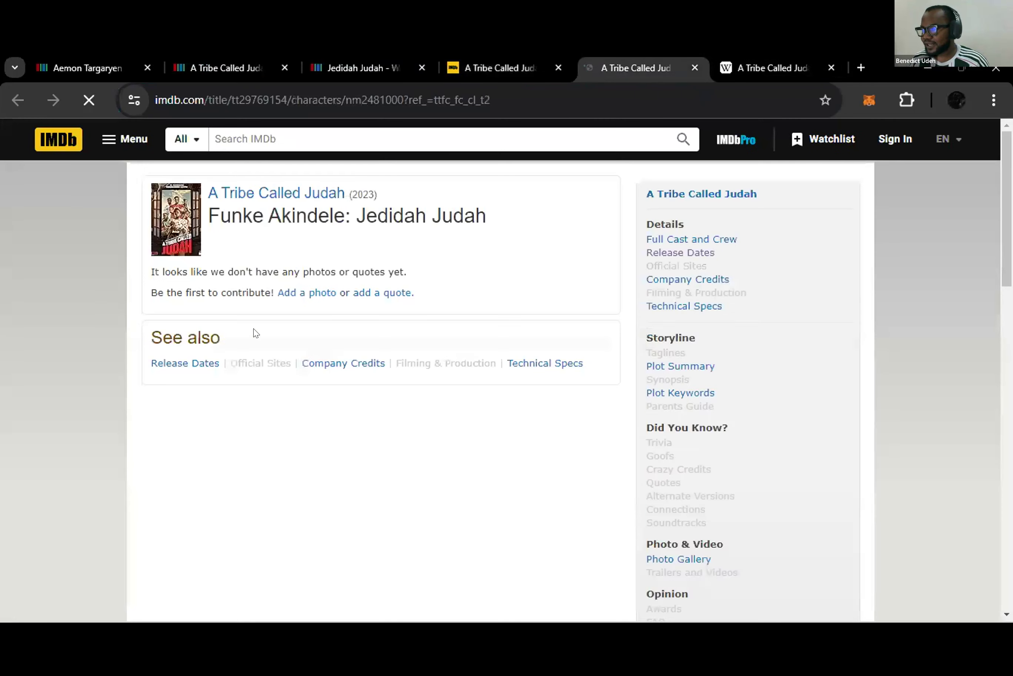
scroll(711, 403, "down", 3)
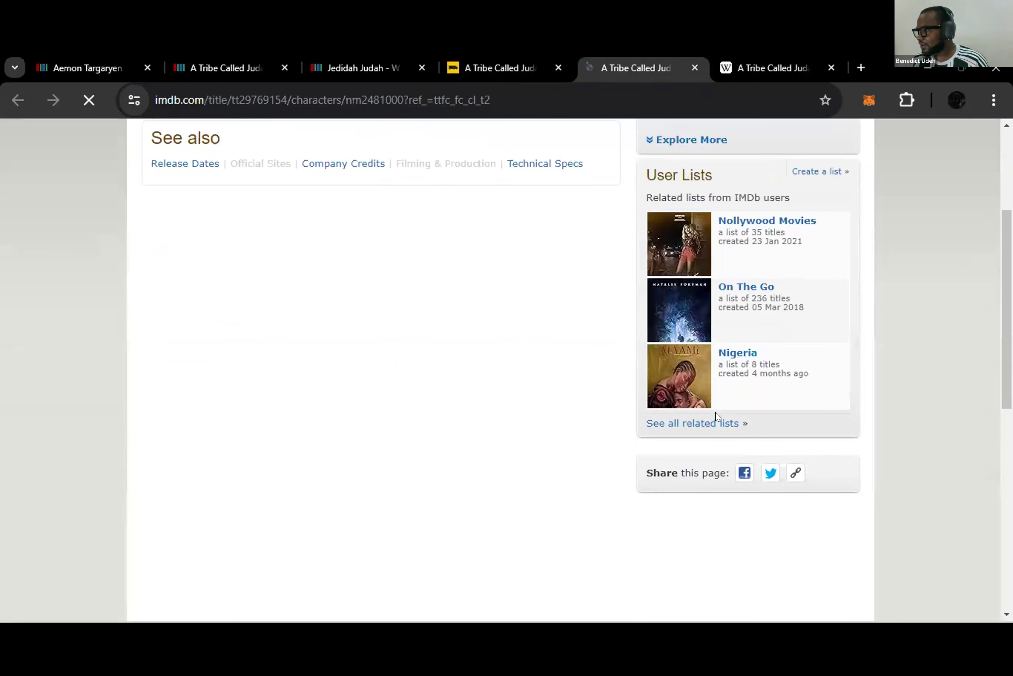
scroll(716, 412, "up", 3)
scroll(705, 404, "down", 3)
scroll(705, 404, "up", 3)
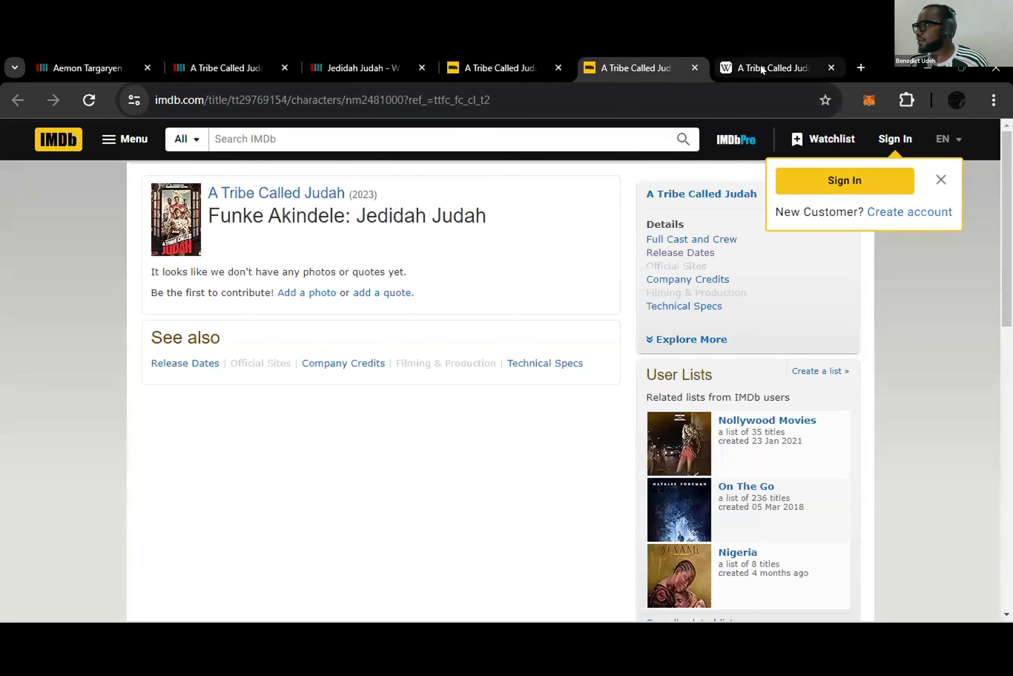
- Examine the synopsis and selected cast of the Wikipedia article "A Tribe Called Judah" for information about the character
key("ctrl+Tab")
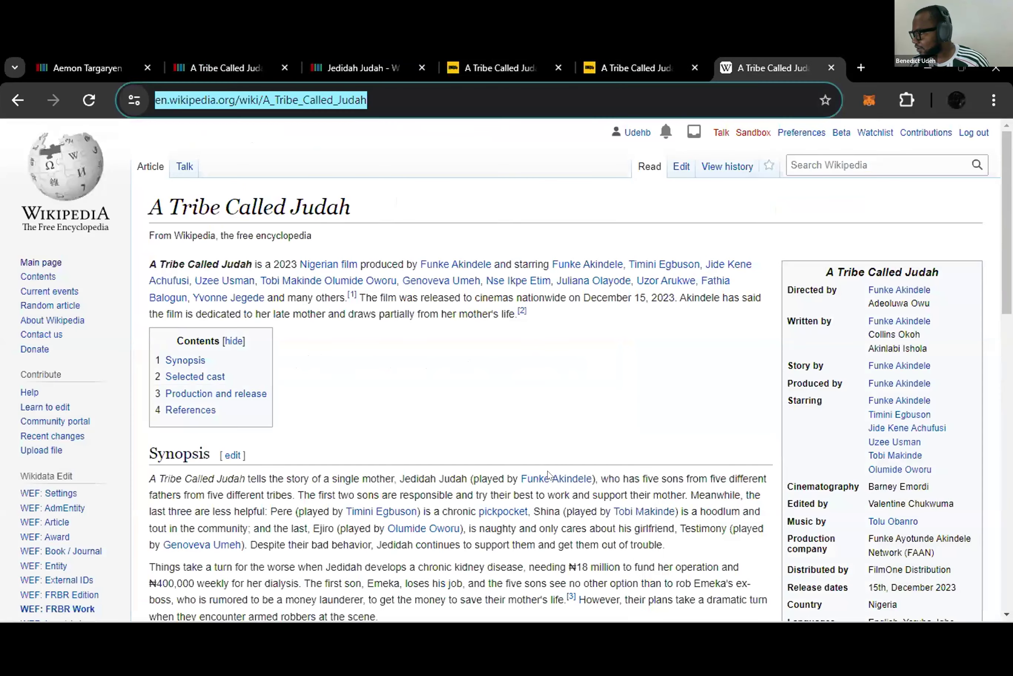
scroll(598, 465, "down", 4)
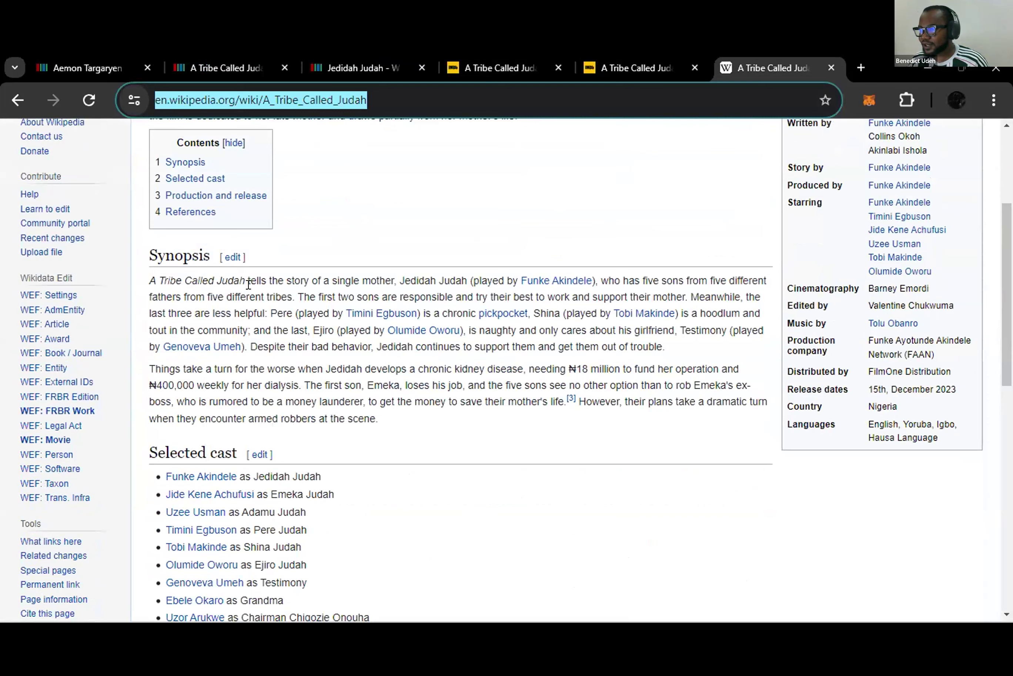
scroll(510, 379, "down", 4)
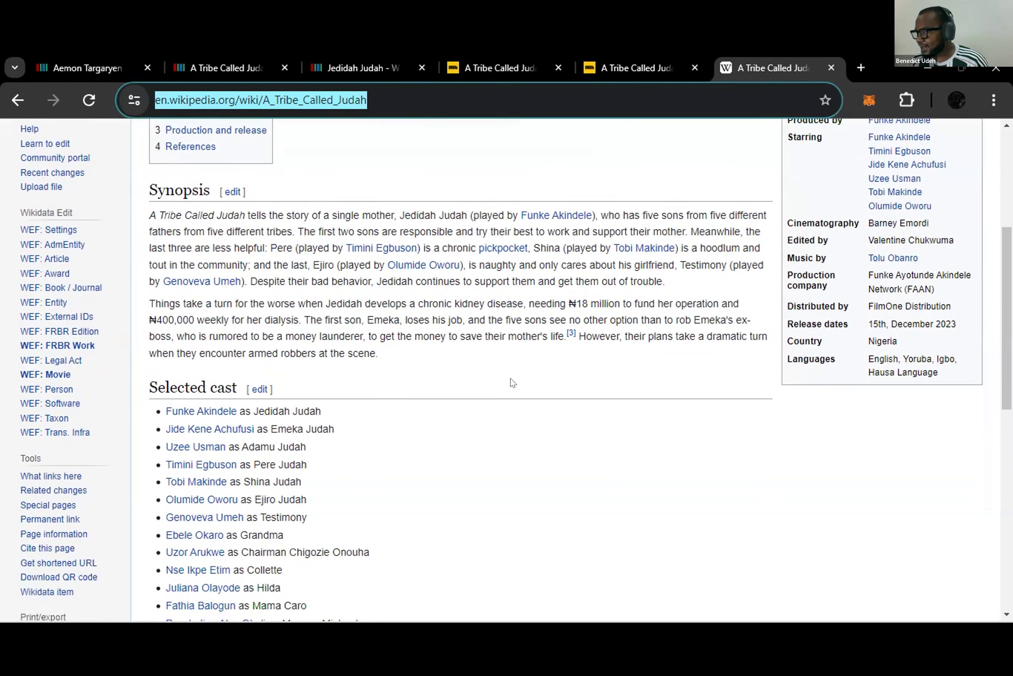
scroll(223, 287, "down", 9)
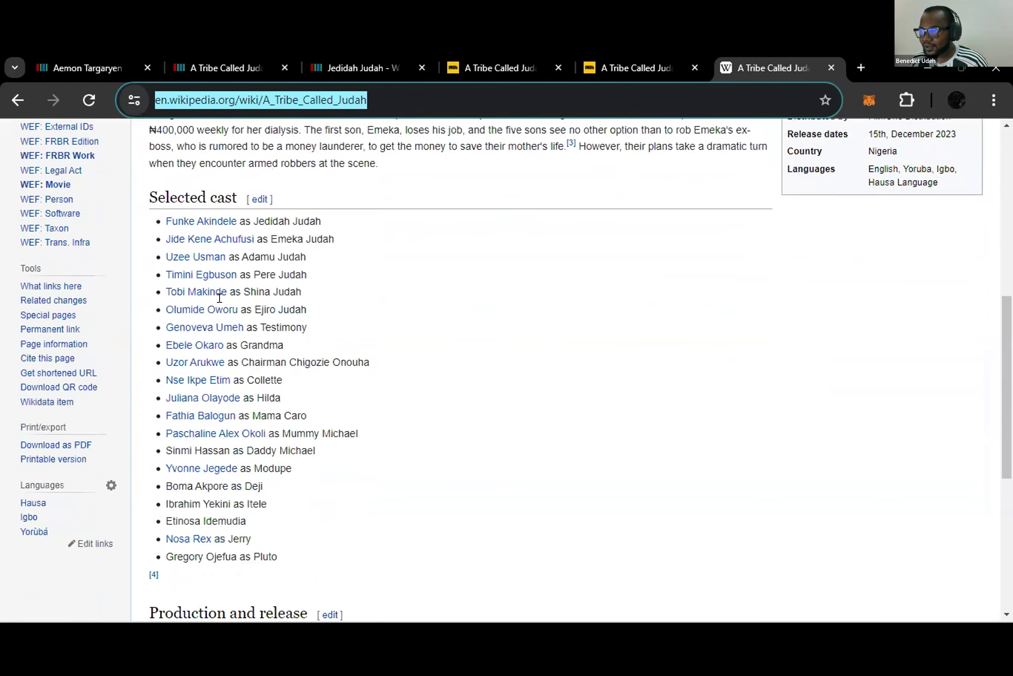
scroll(279, 327, "up", 15)
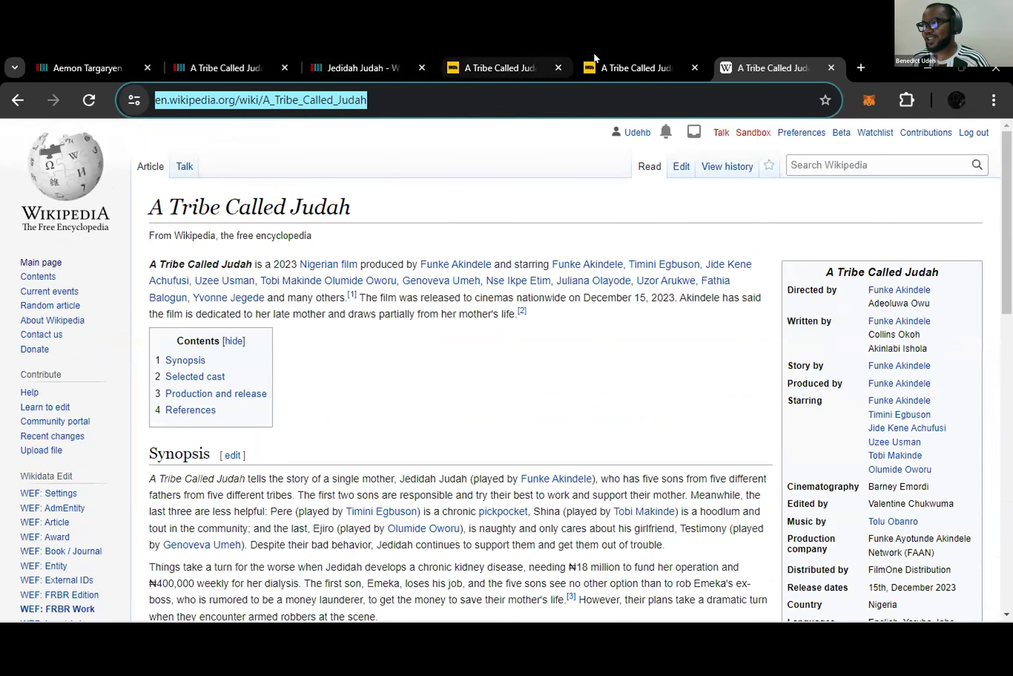
- Publish the "sex or gender" statement on the Jedidah Judah item with the value "female" and no reference
left_click(336, 57)
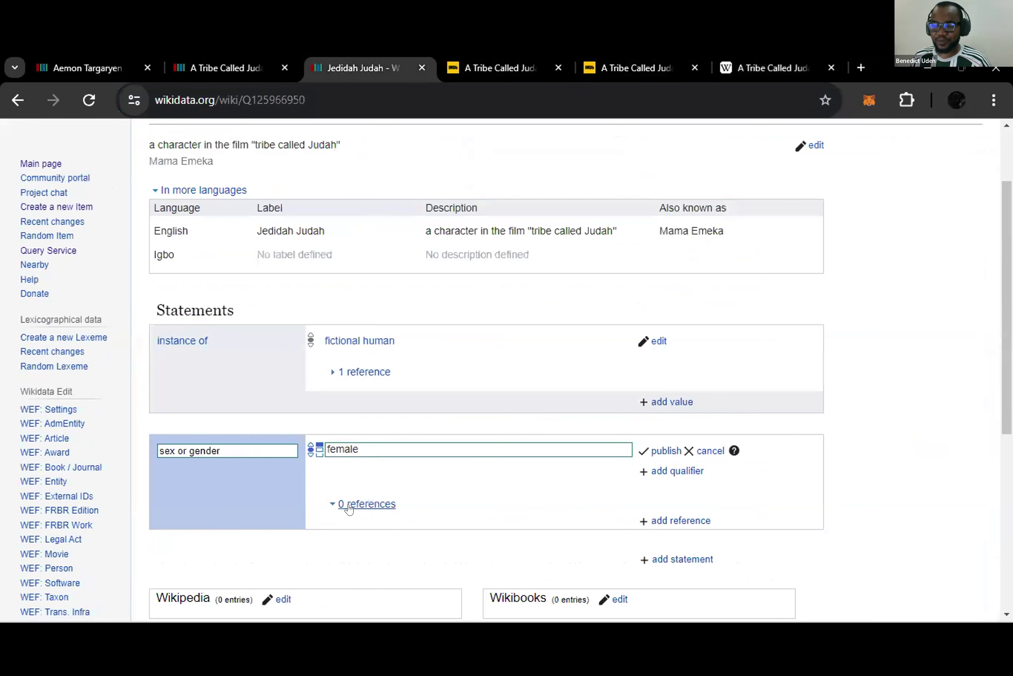
scroll(349, 507, "down", 2)
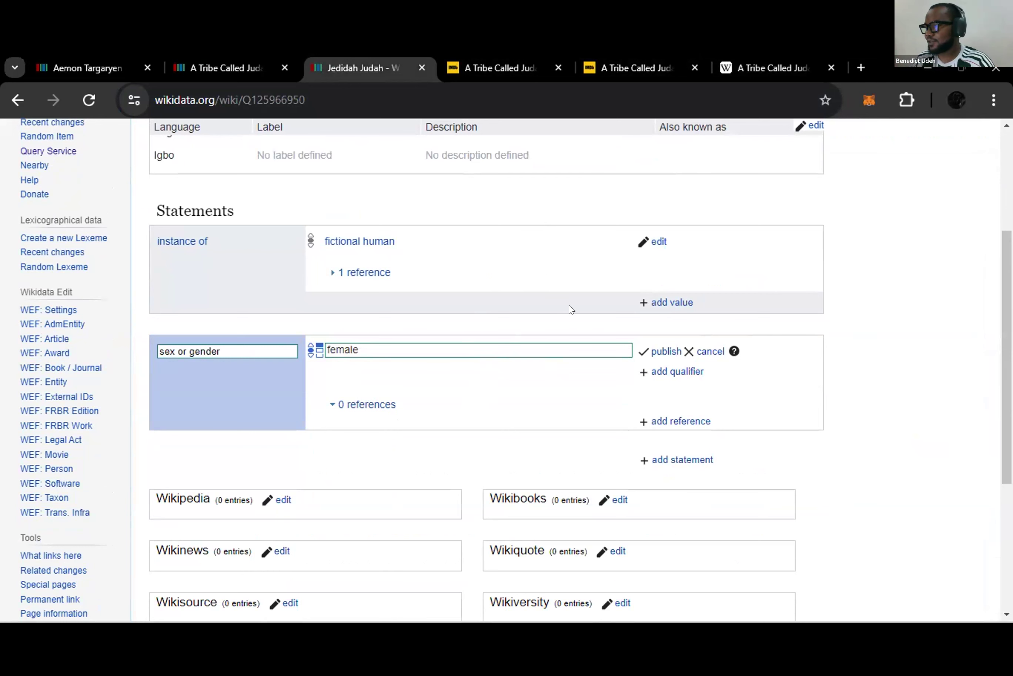
left_click(659, 352)
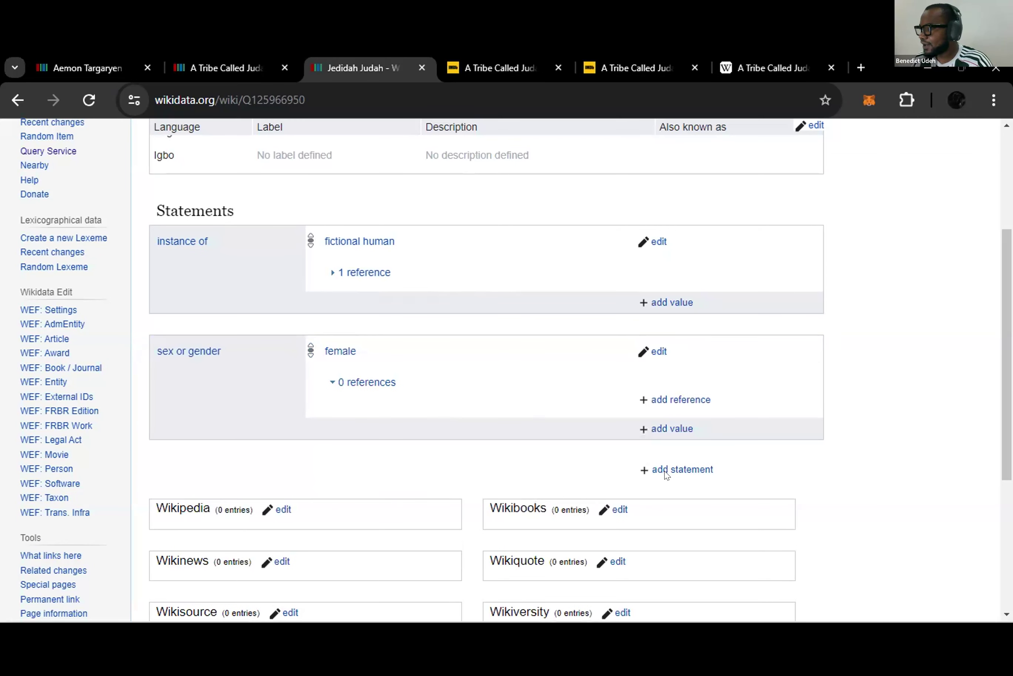
- Examine the Aemon Targaryen item's statements from "sex or gender" down to "performer" for properties that could suit Jedidah Judah
left_click(237, 55)
left_click(74, 55)
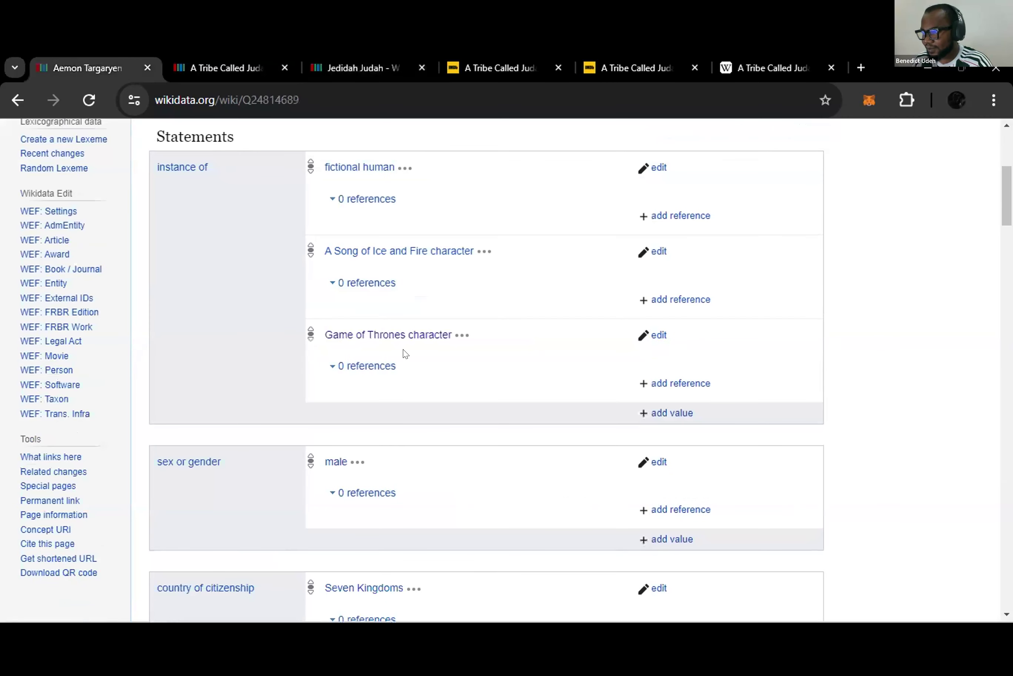
scroll(344, 244, "down", 4)
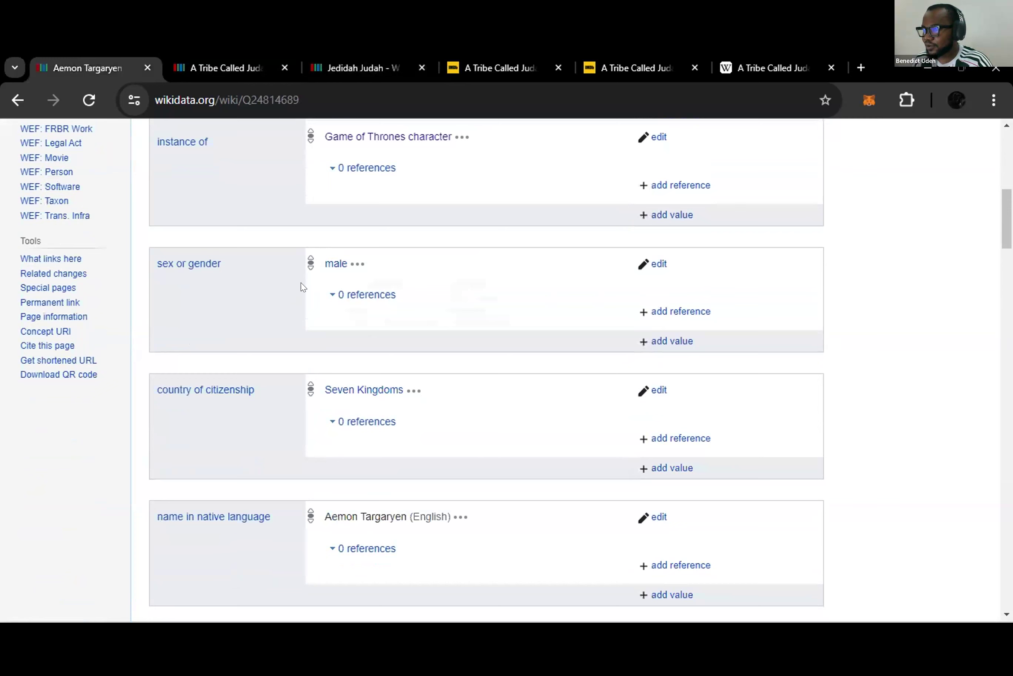
scroll(300, 338, "down", 4)
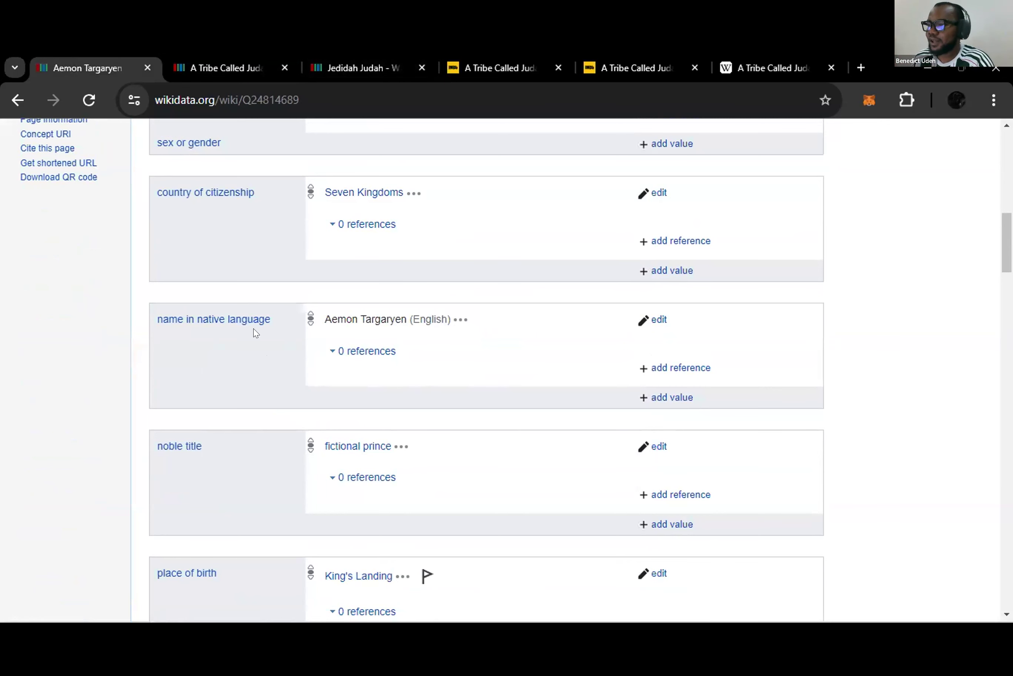
scroll(253, 331, "down", 8)
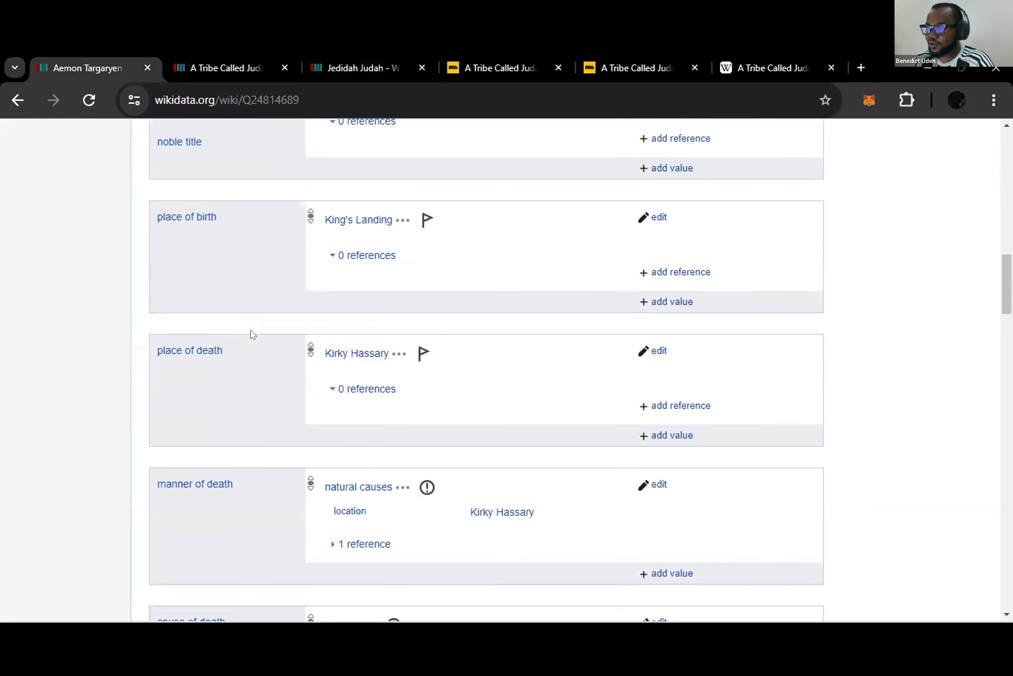
scroll(251, 335, "down", 9)
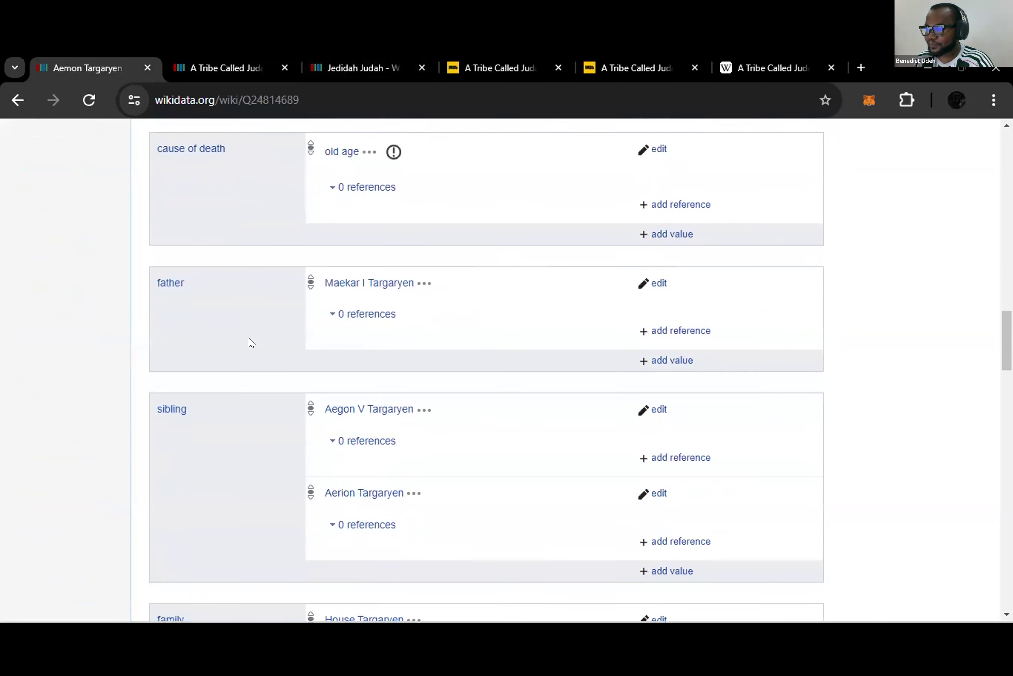
scroll(245, 343, "down", 15)
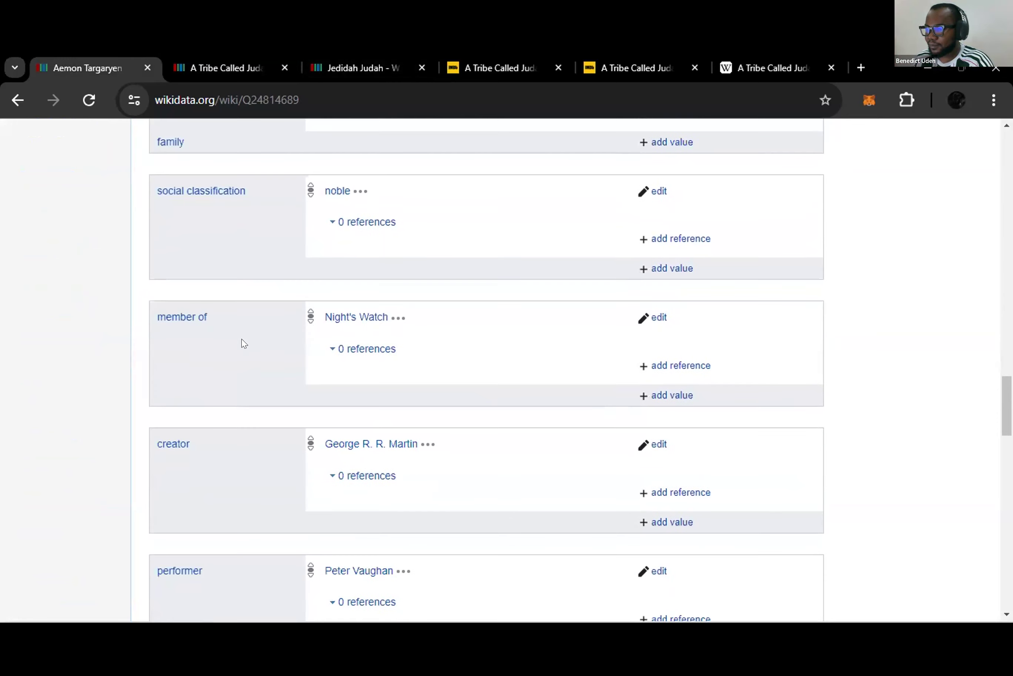
scroll(242, 340, "up", 2)
scroll(242, 340, "down", 1)
scroll(243, 340, "up", 3)
scroll(244, 344, "up", 1)
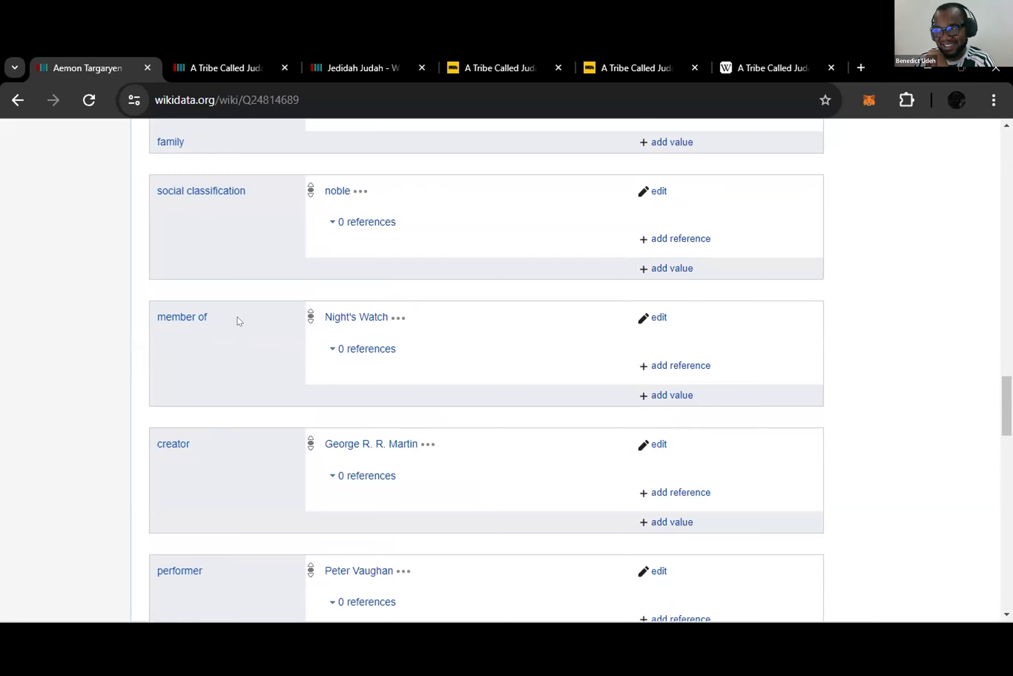
scroll(226, 343, "down", 5)
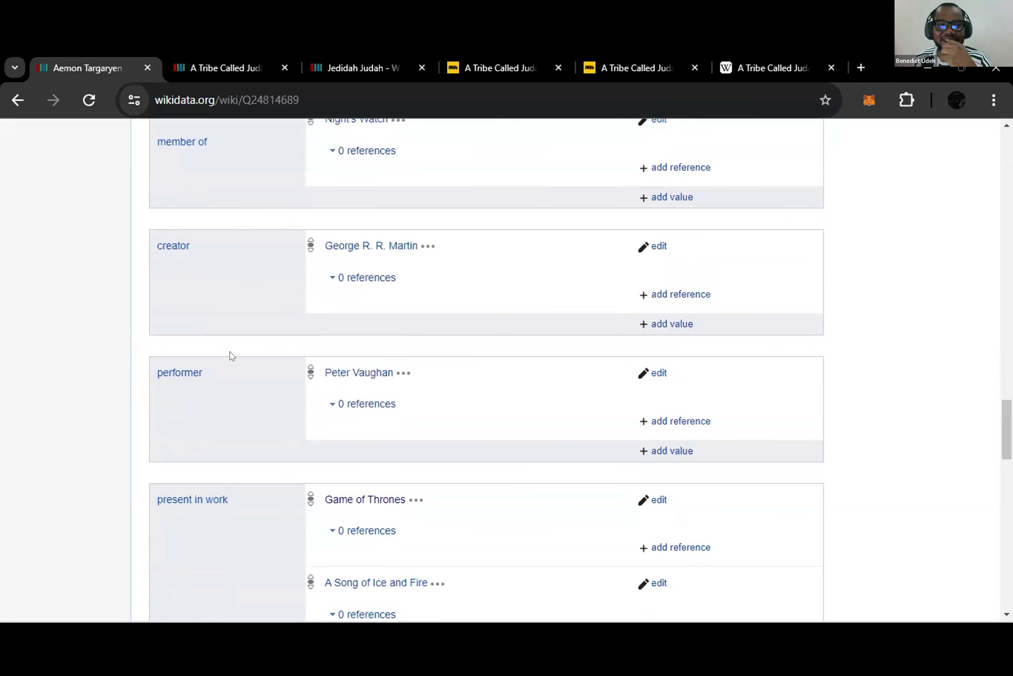
- Compare the Jedidah Judah item's statements with Aemon Targaryen's "performer", "present in work" and "from narrative universe" statements
left_click(335, 62)
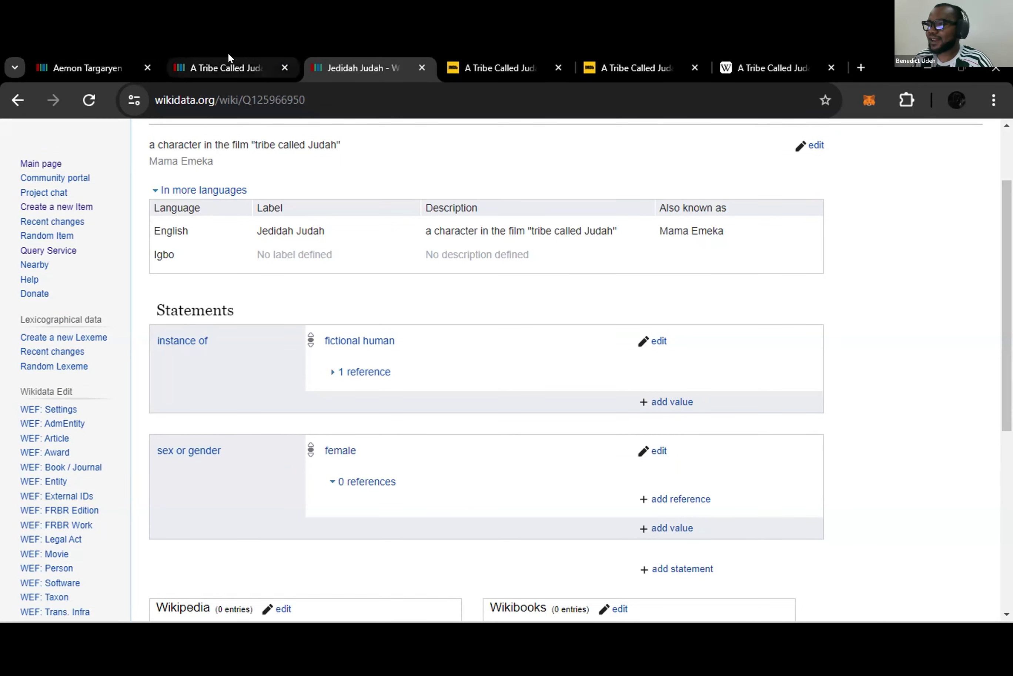
left_click(228, 66)
left_click(333, 59)
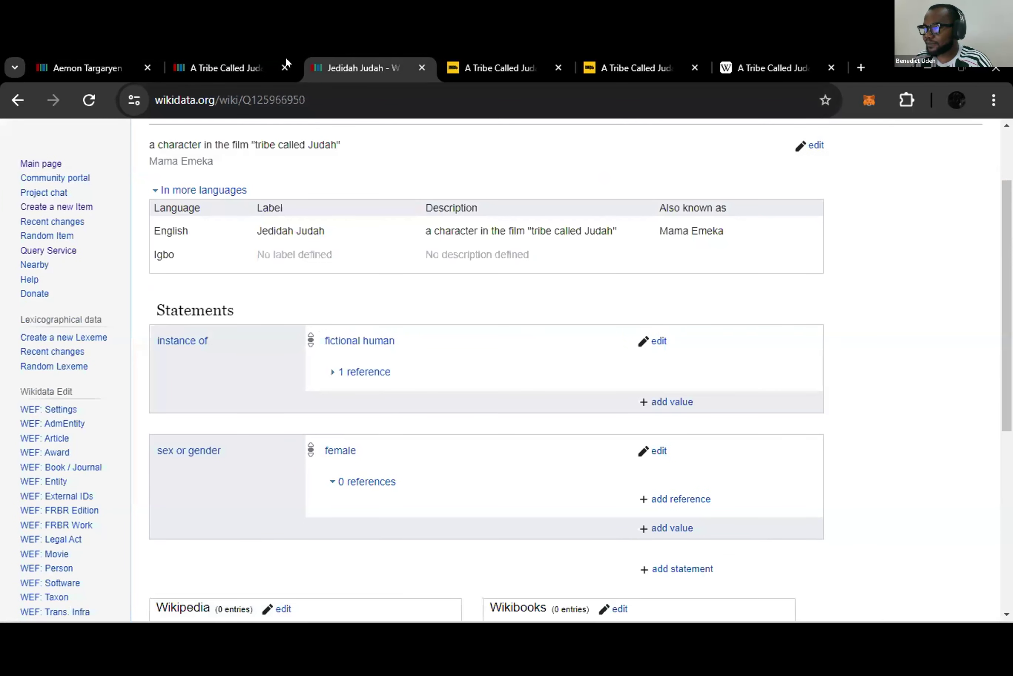
left_click(112, 61)
scroll(298, 258, "down", 8)
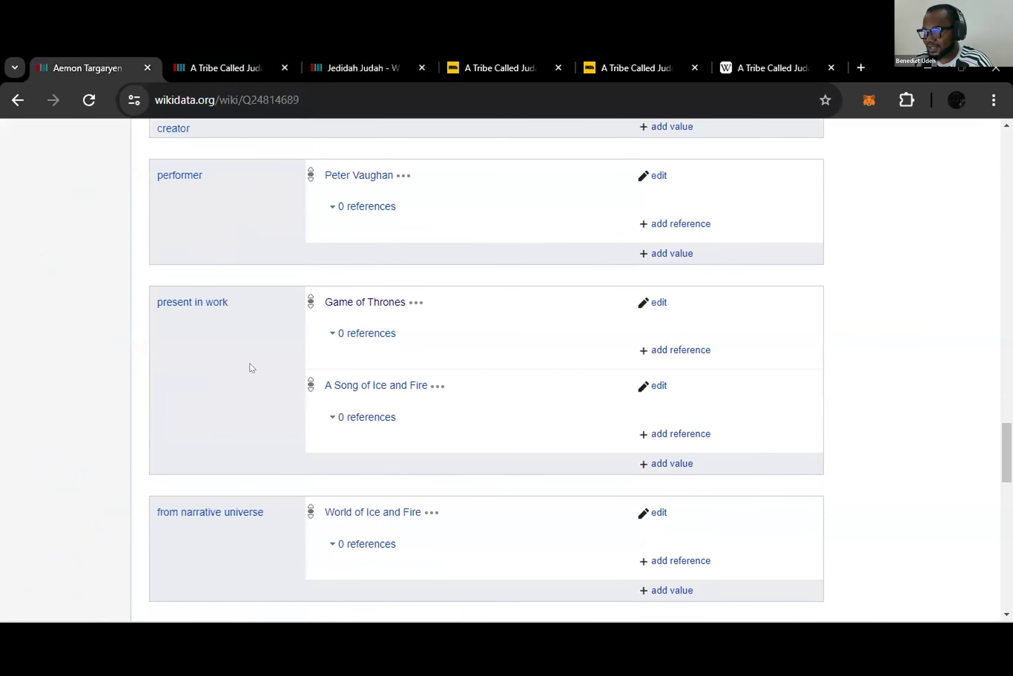
- Review the Aemon Targaryen item's statements between "social classification" and "from narrative universe" for the next property to reuse
scroll(242, 366, "down", 3)
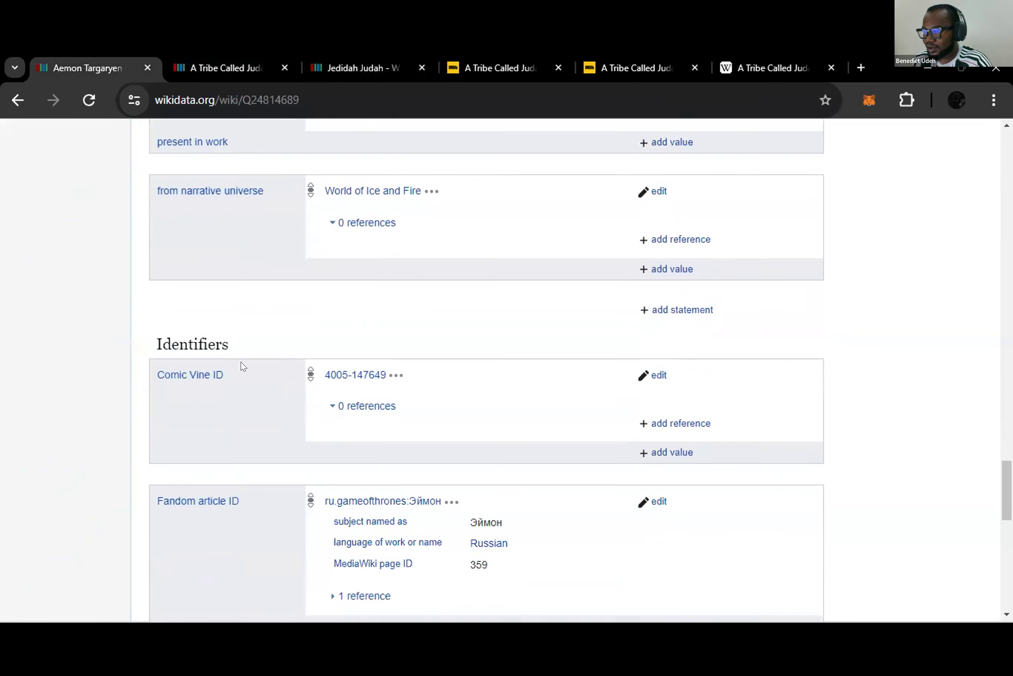
scroll(242, 366, "up", 3)
scroll(231, 368, "up", 20)
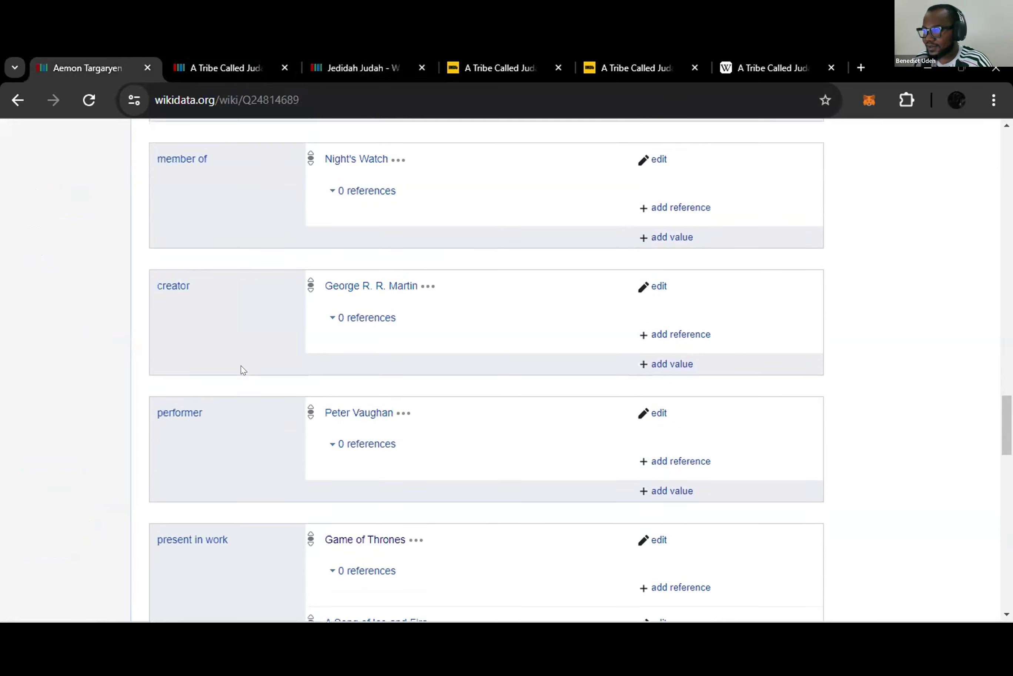
scroll(230, 368, "down", 9)
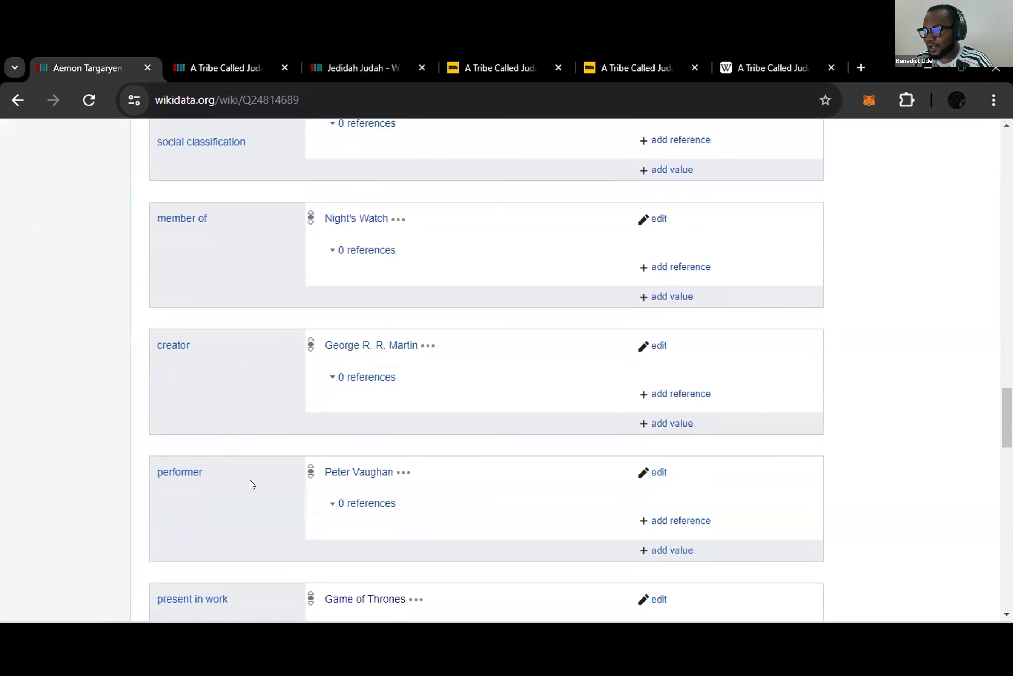
scroll(251, 478, "up", 8)
scroll(225, 435, "down", 5)
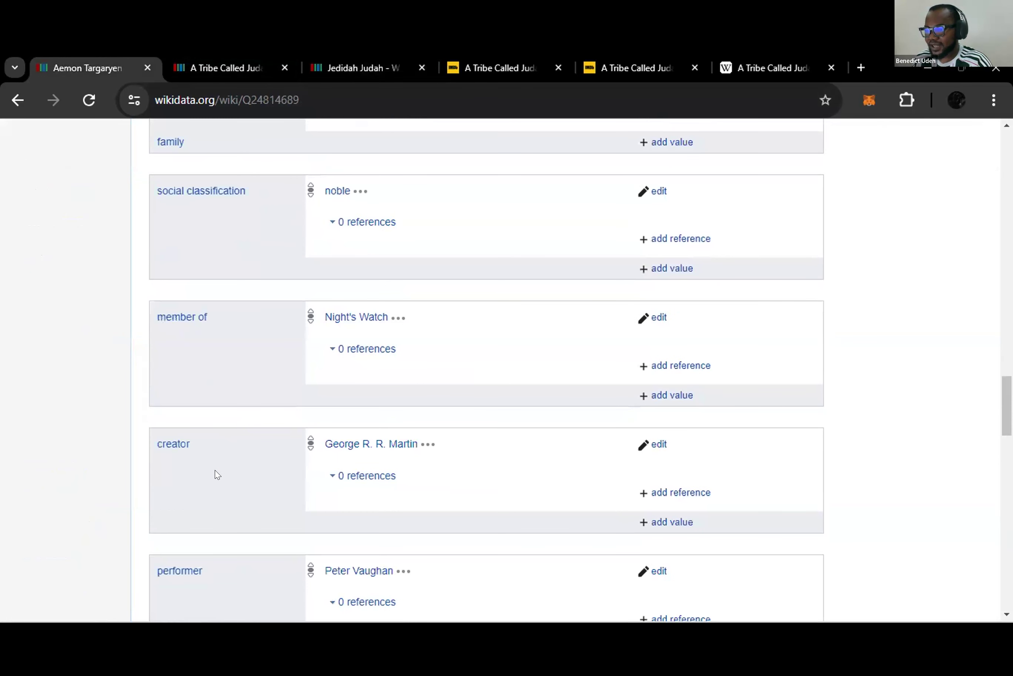
scroll(214, 470, "down", 4)
- Start a new statement on the Jedidah Judah item with the property "performer"
left_click(347, 54)
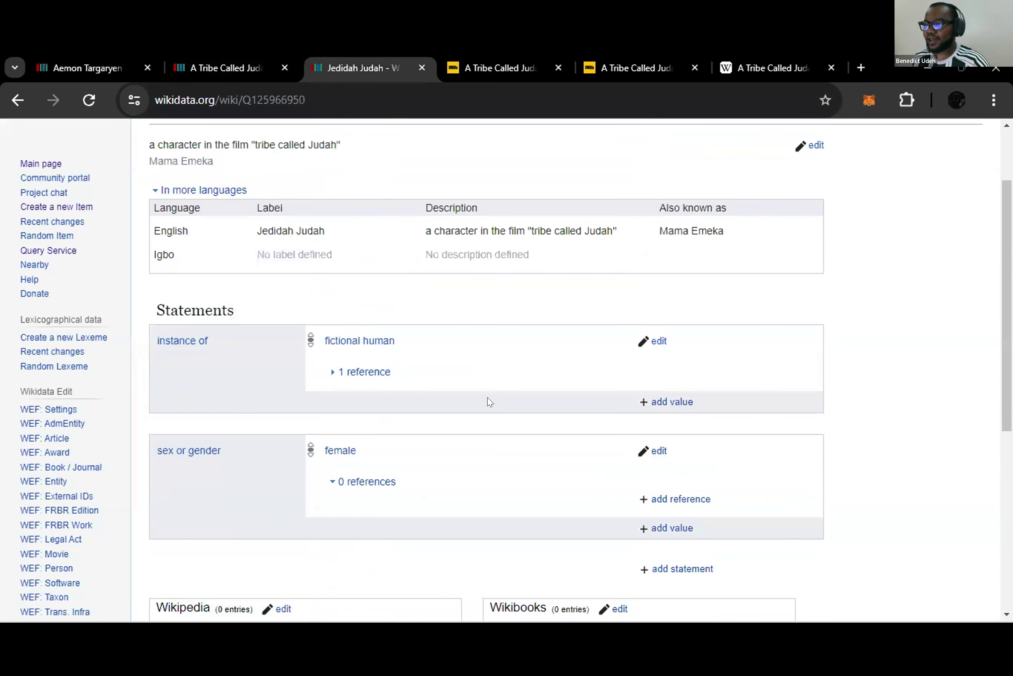
left_click(672, 566)
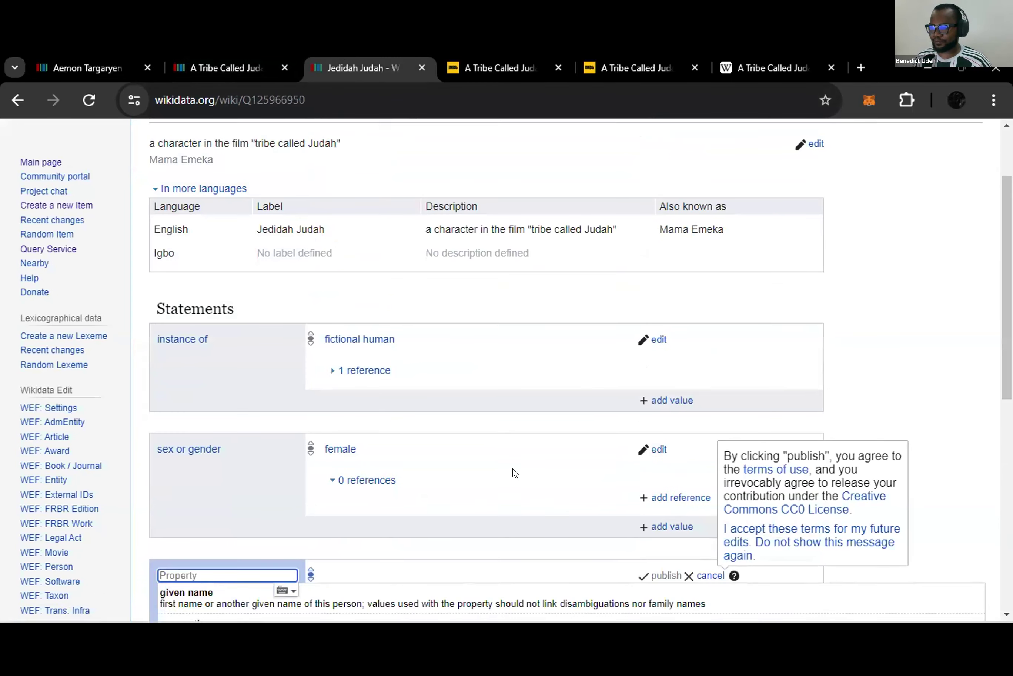
scroll(514, 469, "down", 6)
type("per")
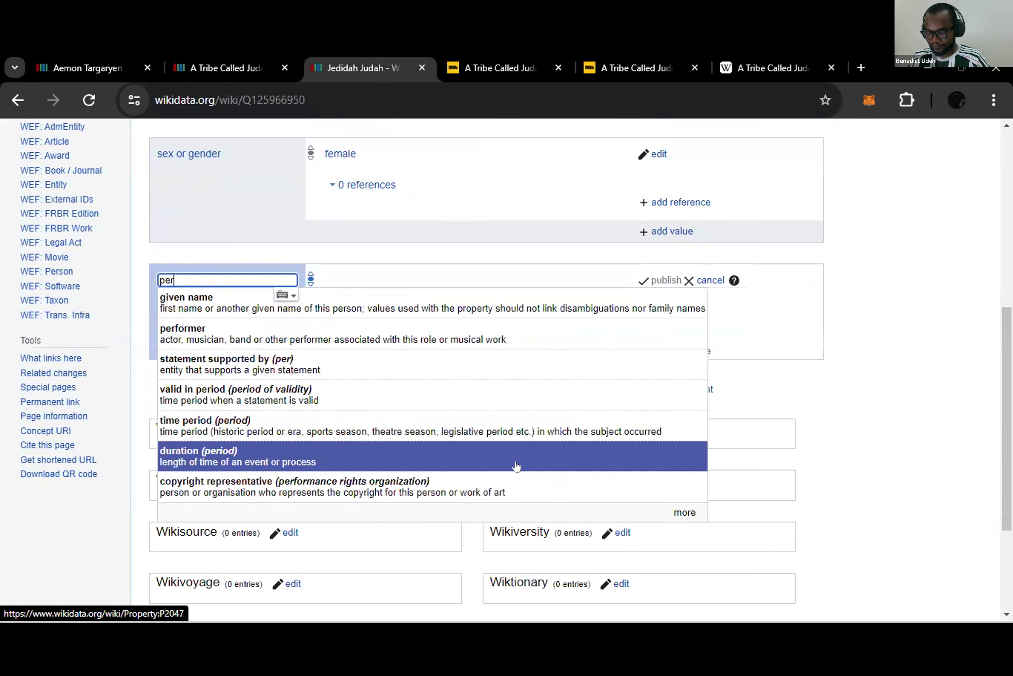
type("for")
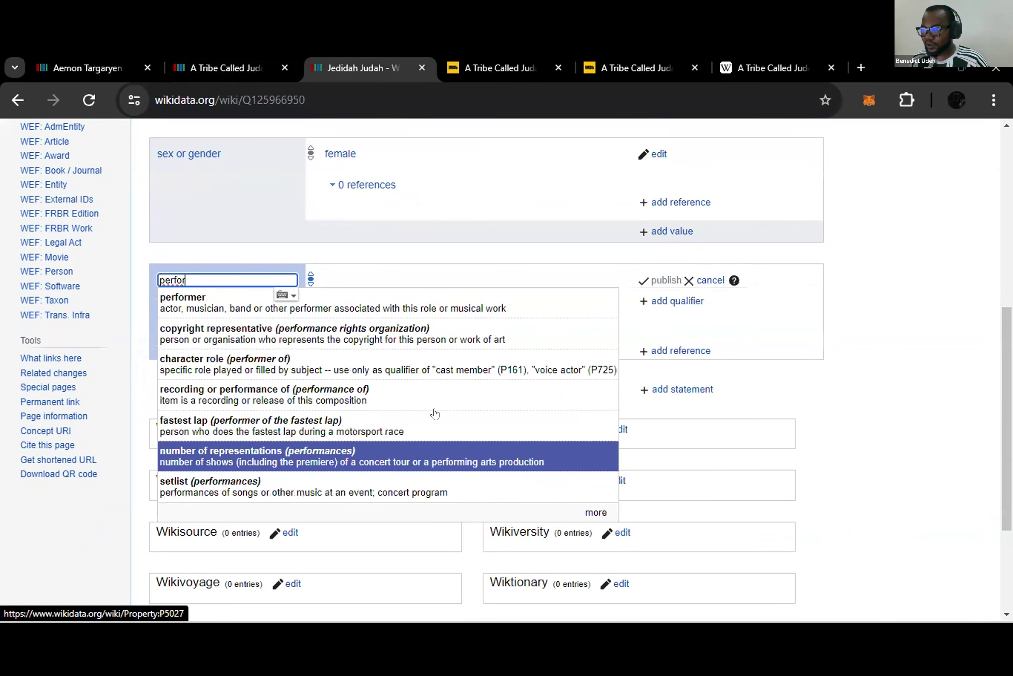
left_click(266, 305)
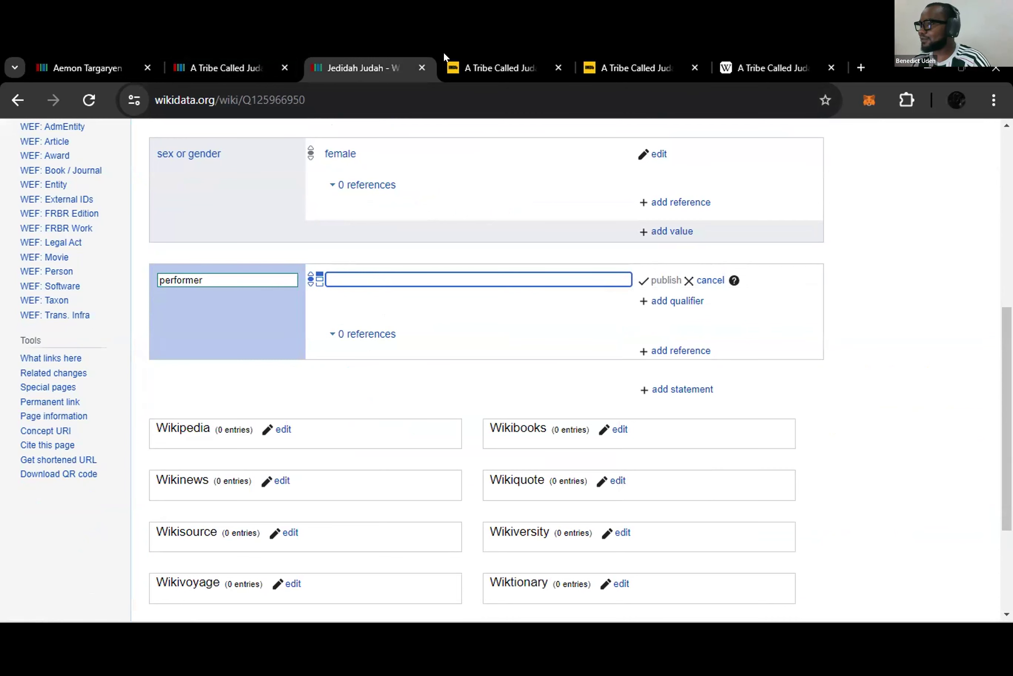
- Copy Jedidah Judah's actress, Funke Akindele, from the IMDb cast list and set the performer value to the item "Funke Akindele-Bello"
left_click(476, 53)
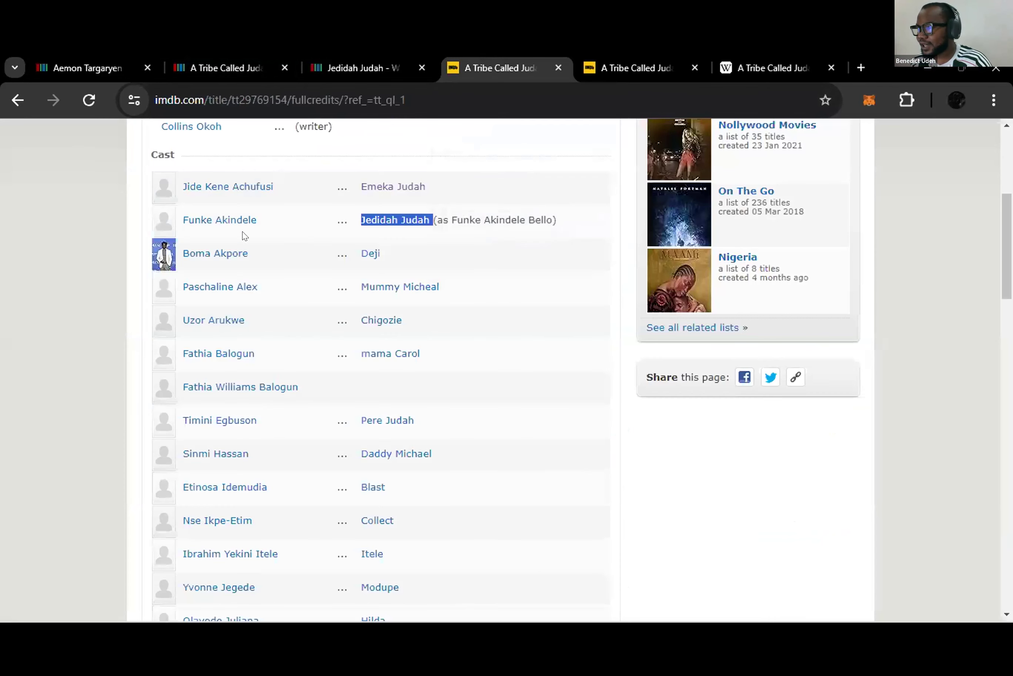
triple_click(213, 213)
key("ctrl+c")
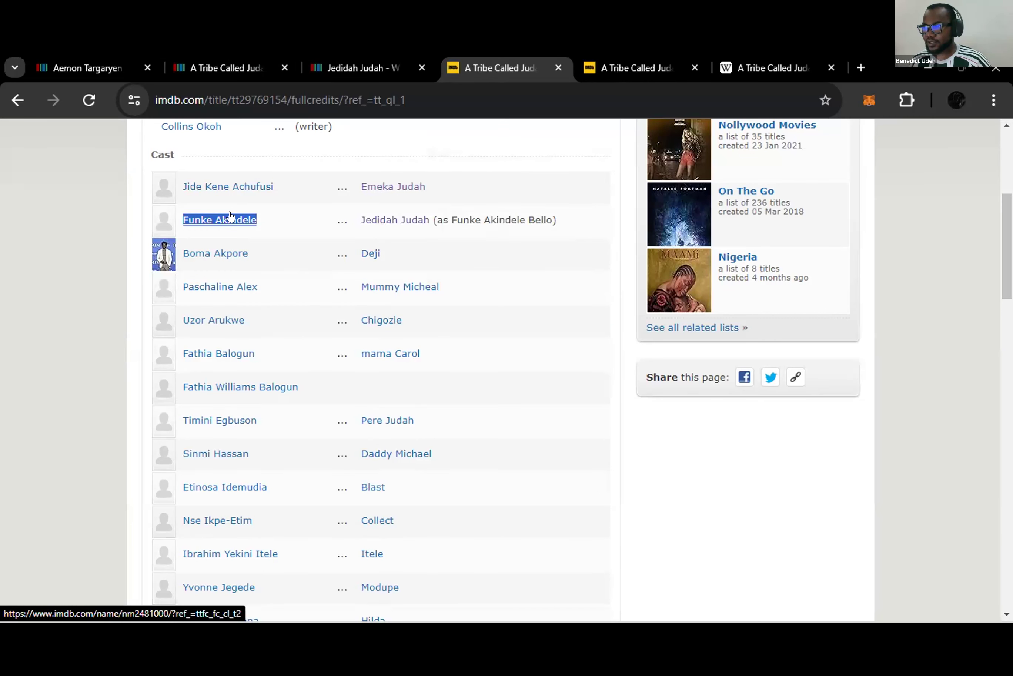
right_click(229, 225)
left_click(296, 384)
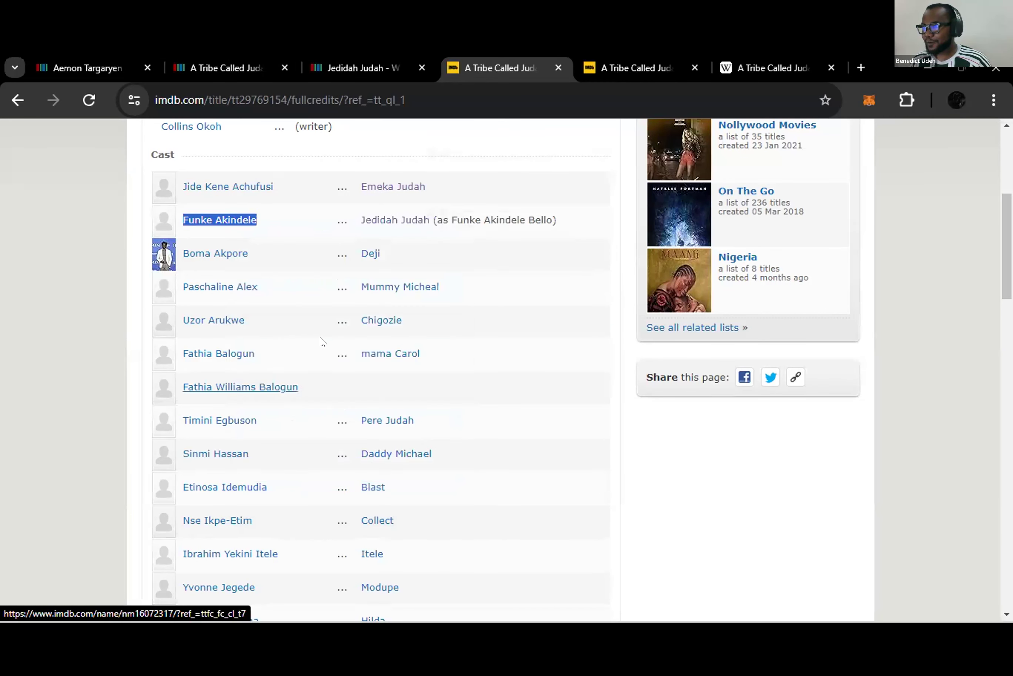
left_click(368, 57)
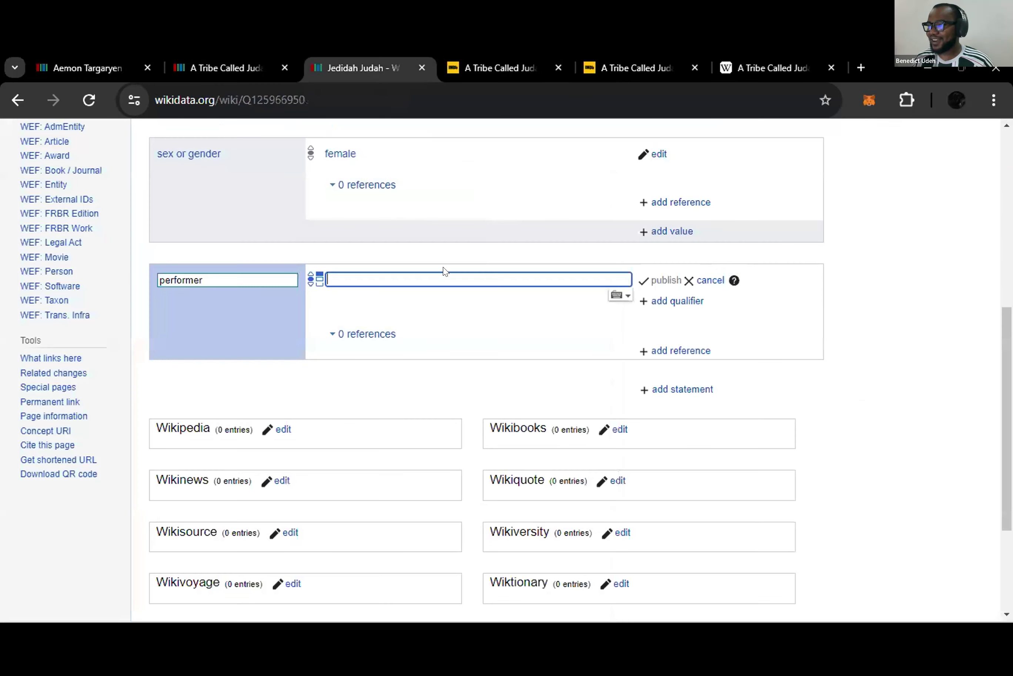
right_click(439, 278)
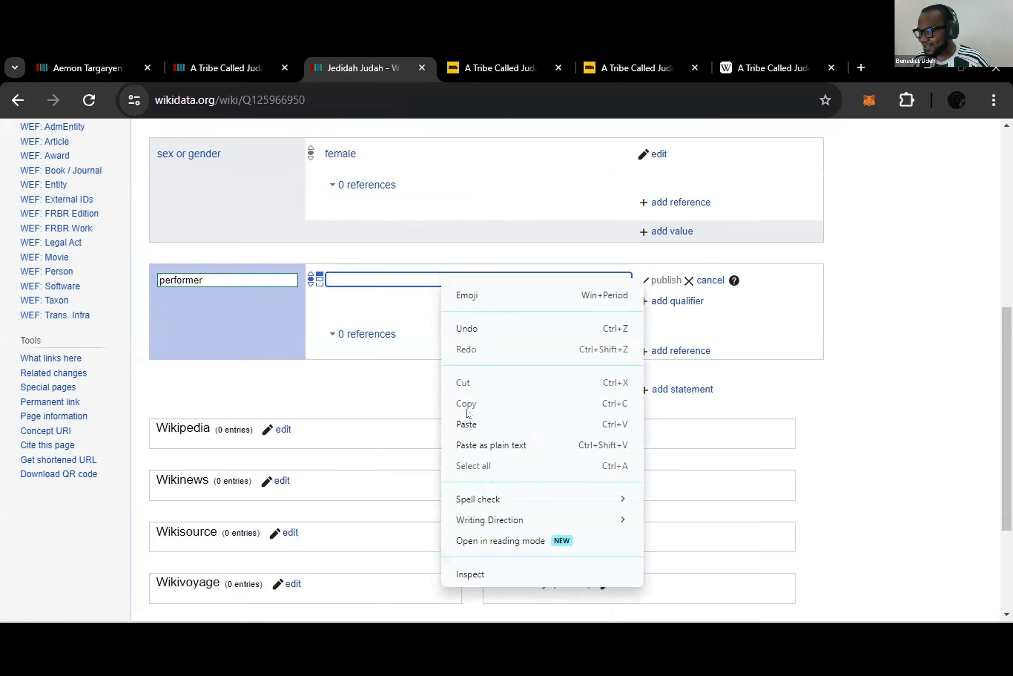
left_click(465, 423)
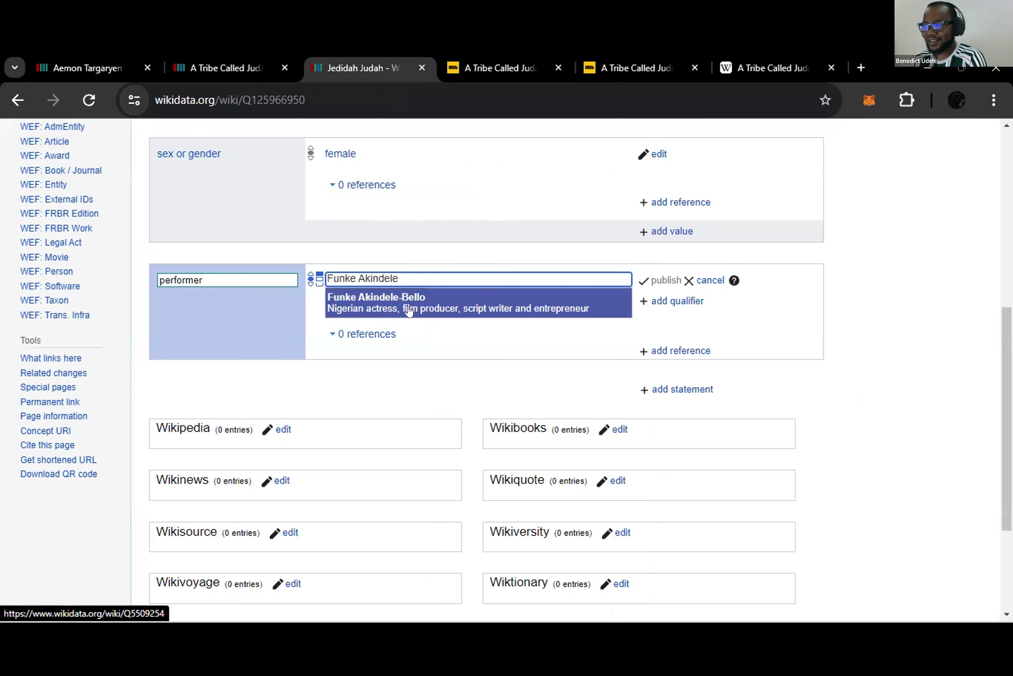
left_click(421, 299)
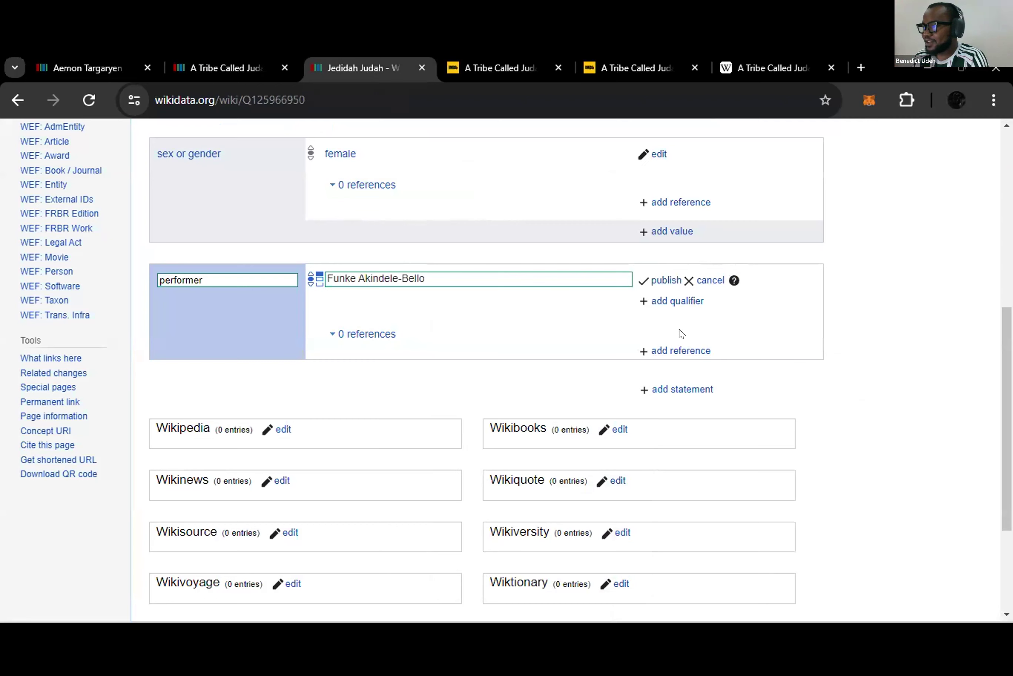
- Add a "reference URL" to the performer statement, using the address of IMDb's Jedidah Judah character page
left_click(668, 354)
type("url")
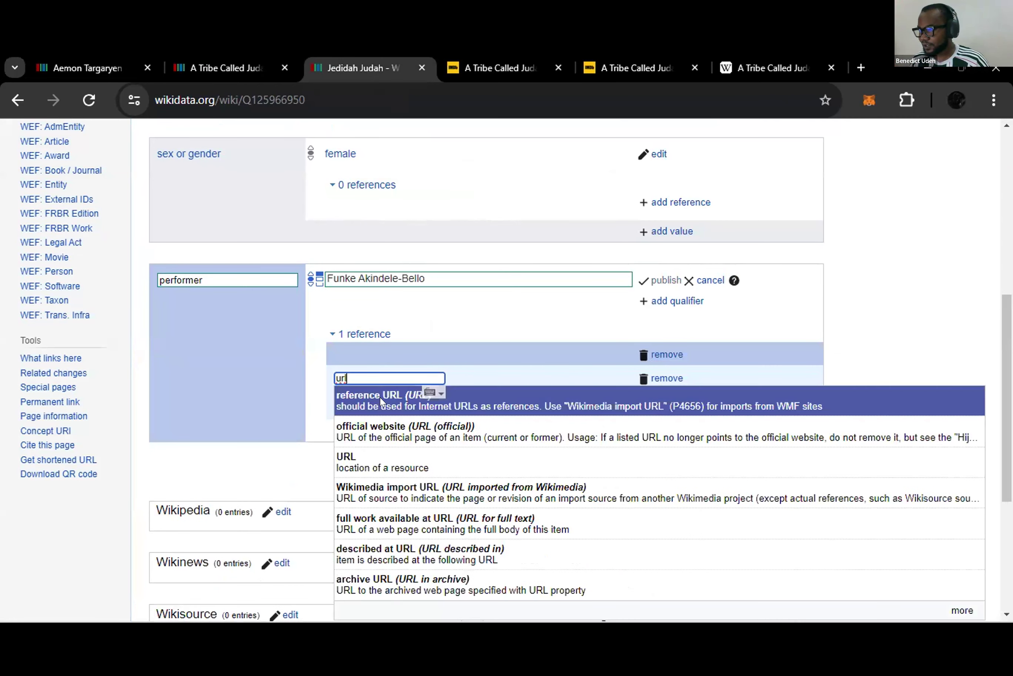
left_click(381, 395)
left_click(609, 55)
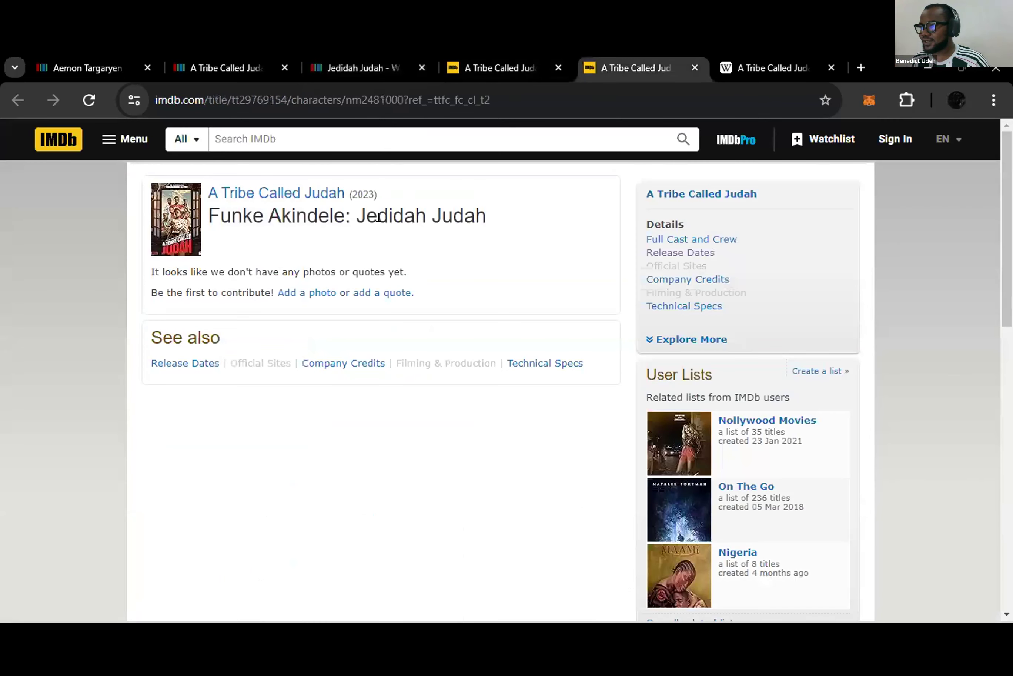
left_click(244, 138)
left_click(333, 93)
right_click(333, 96)
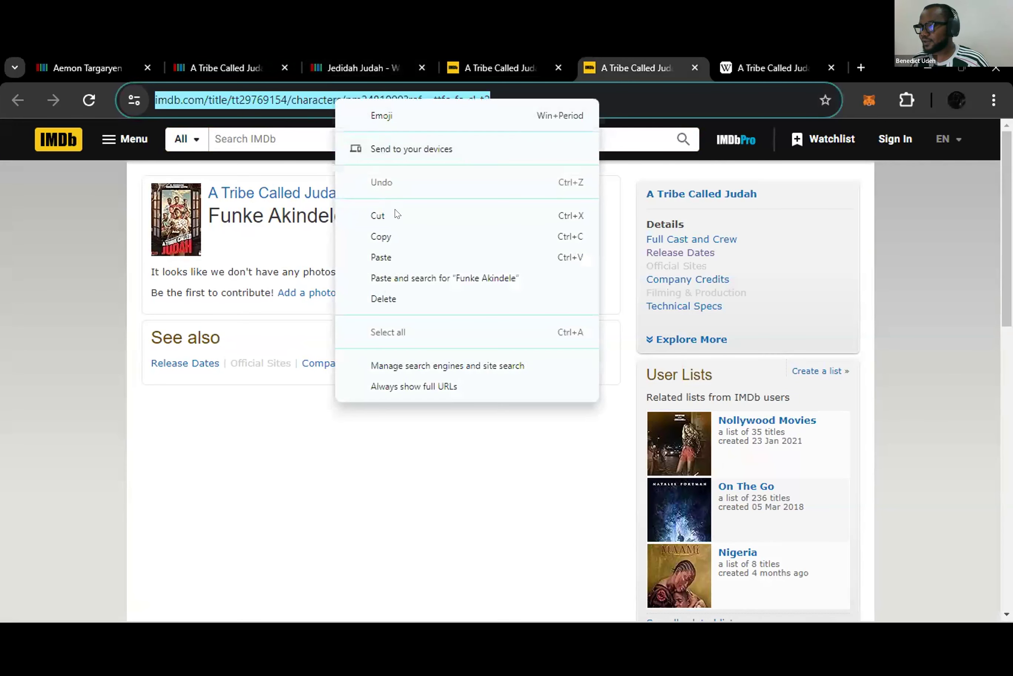
left_click(382, 235)
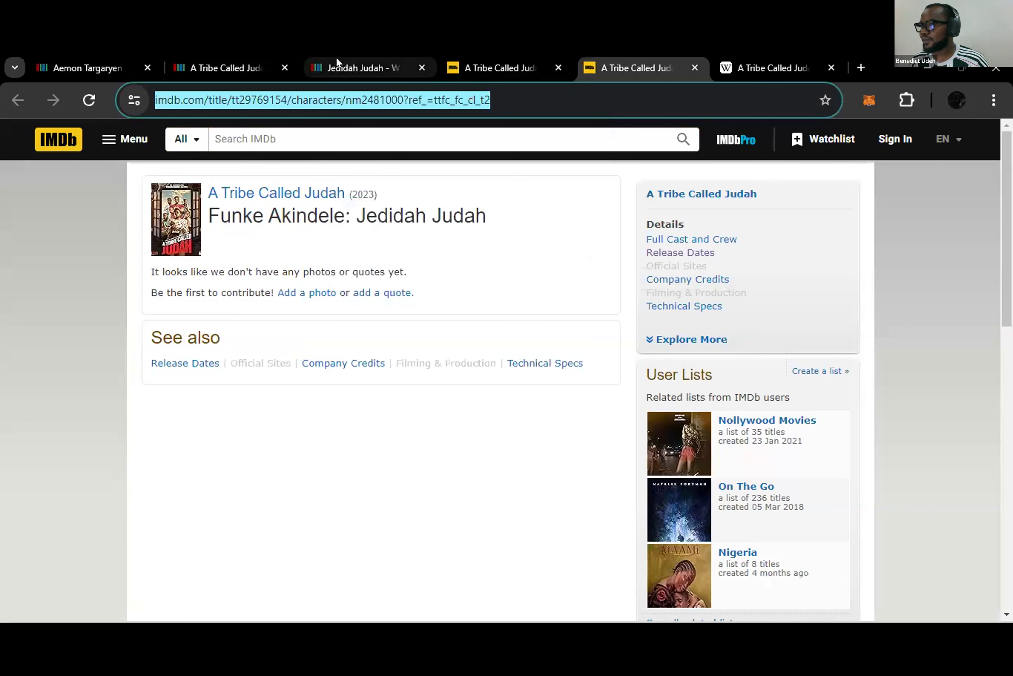
left_click(335, 66)
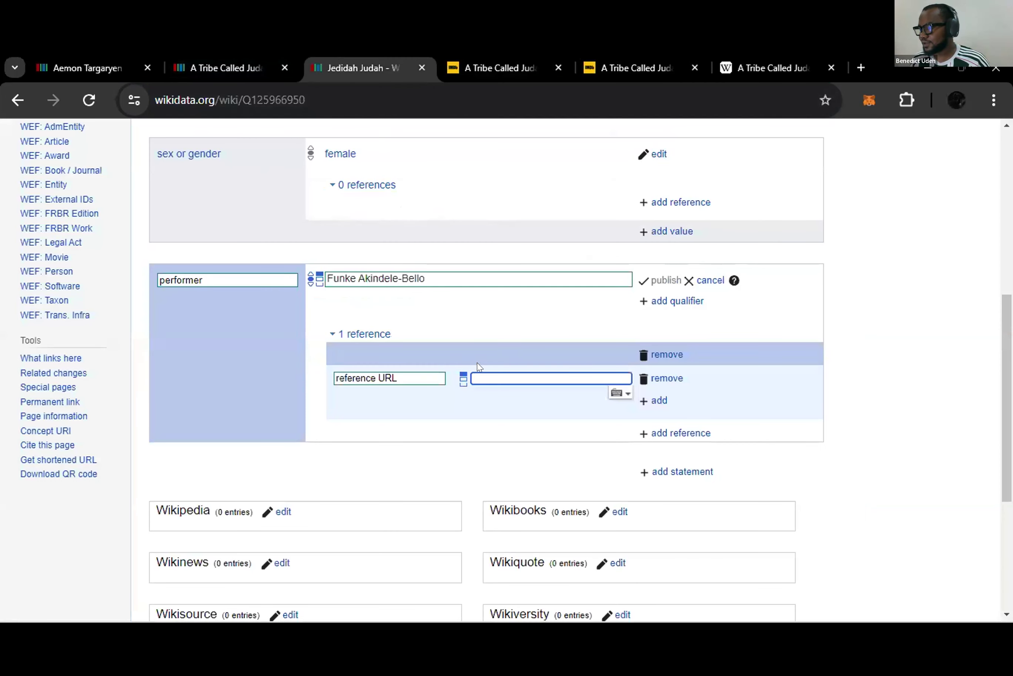
right_click(484, 368)
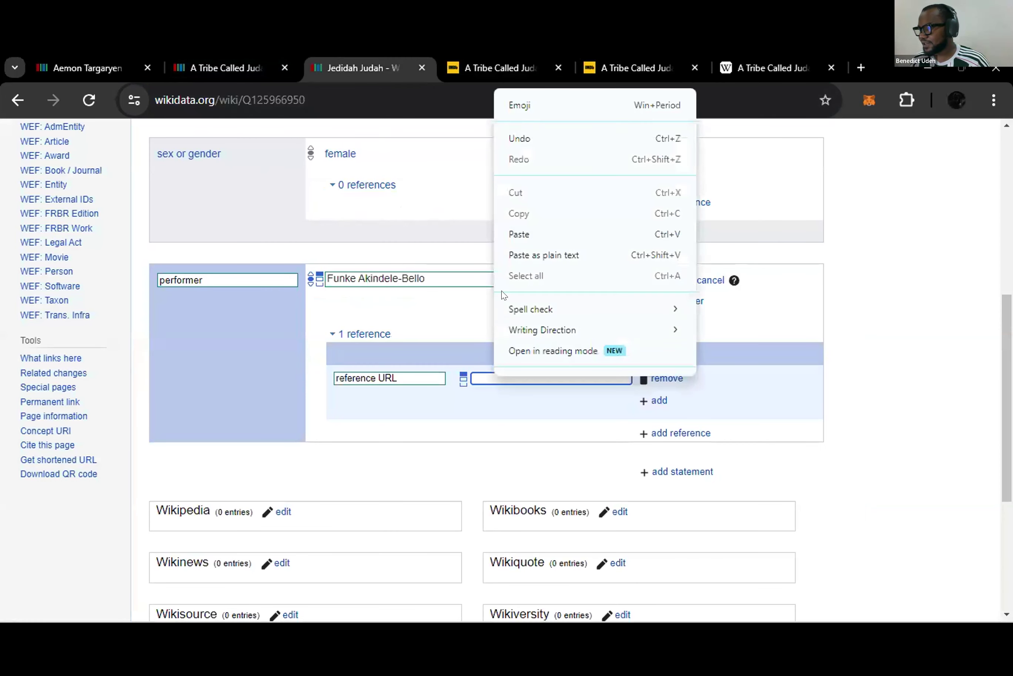
left_click(529, 229)
- Add a "retrieved" date of 18-05-2024 to the performer statement's reference and publish the statement
left_click(658, 418)
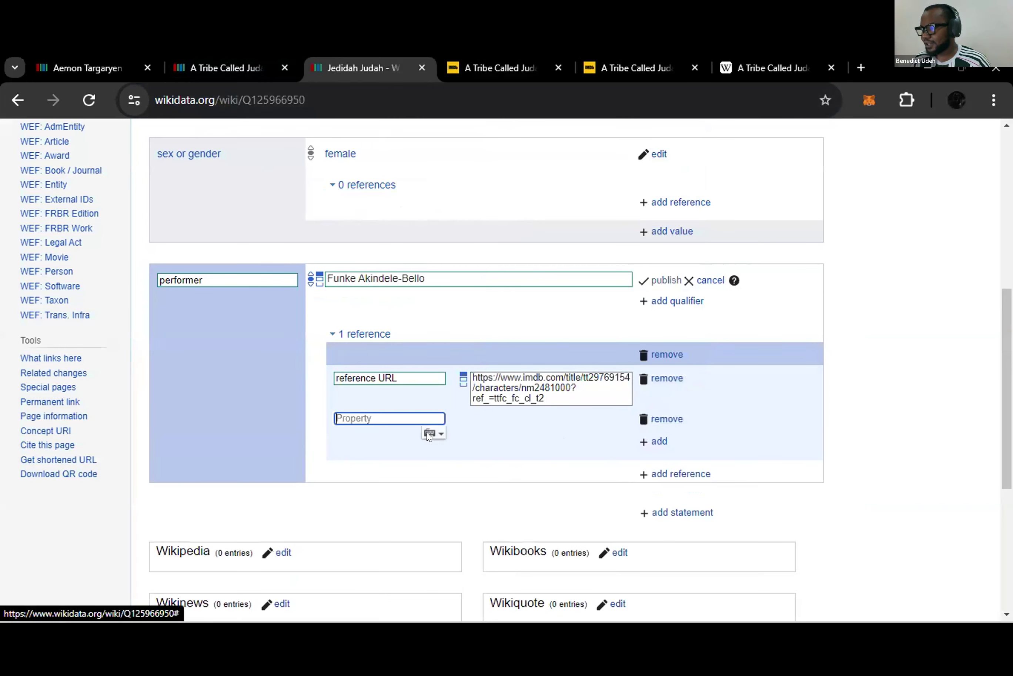
type("ref")
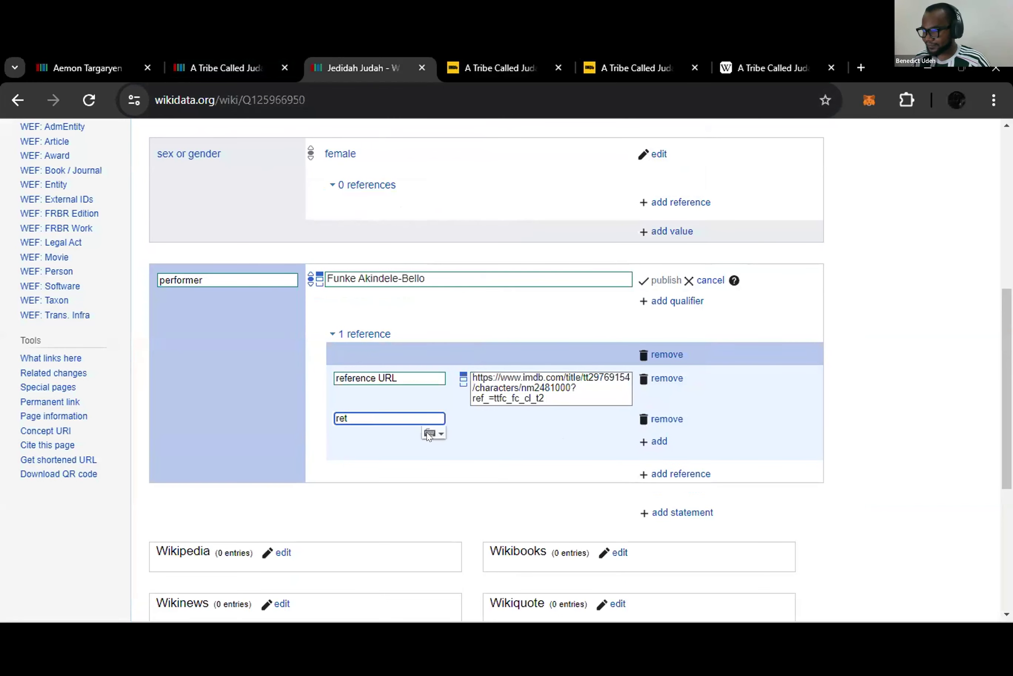
left_click(412, 431)
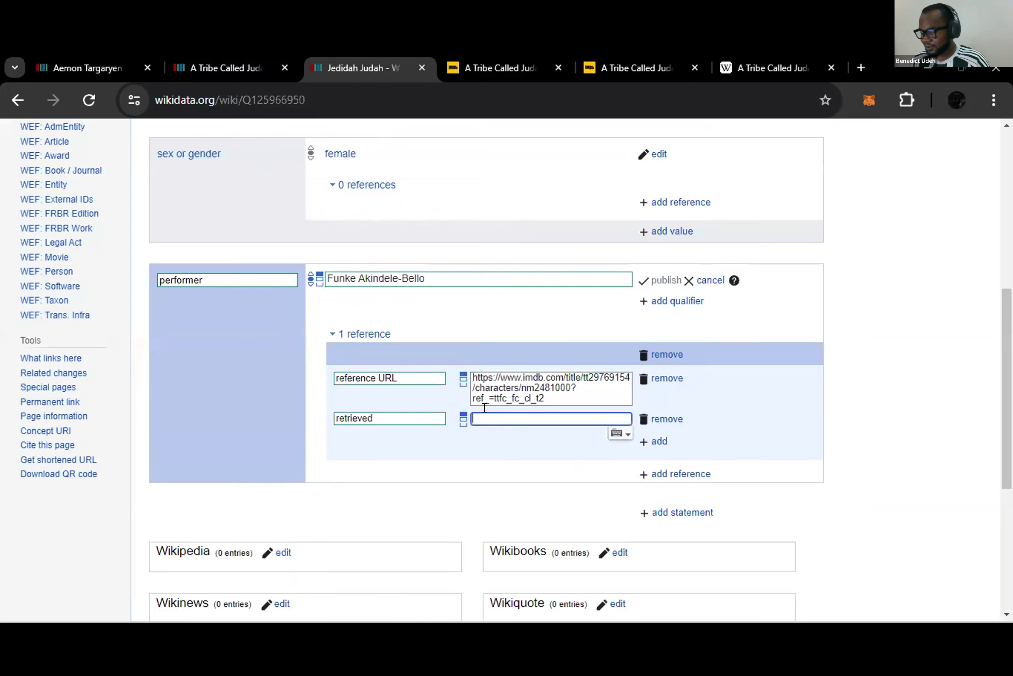
type("18")
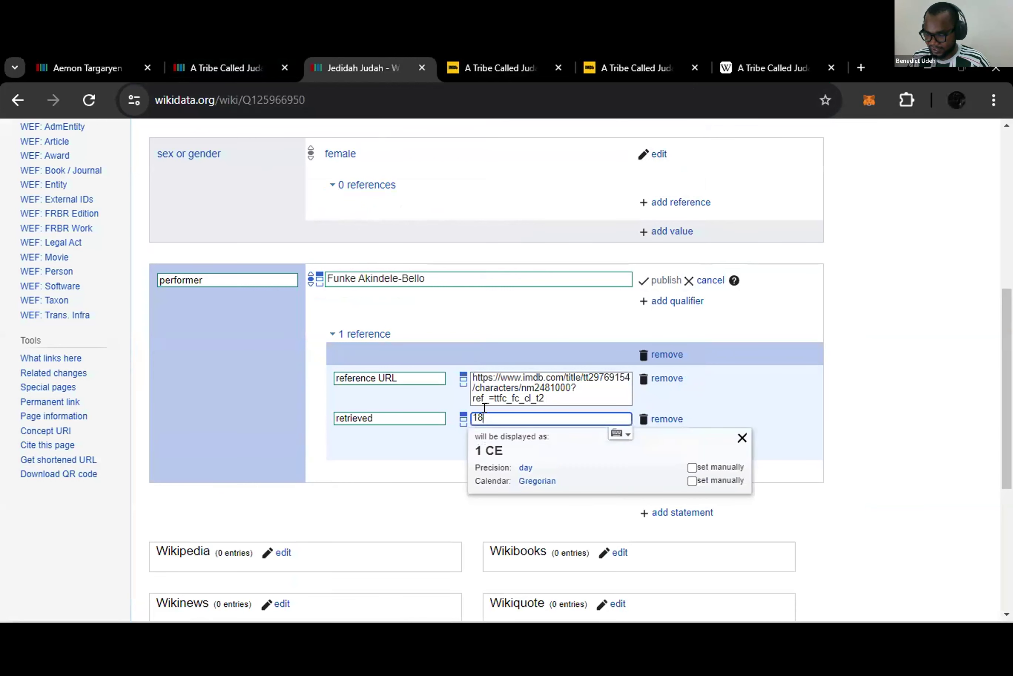
type("-050")
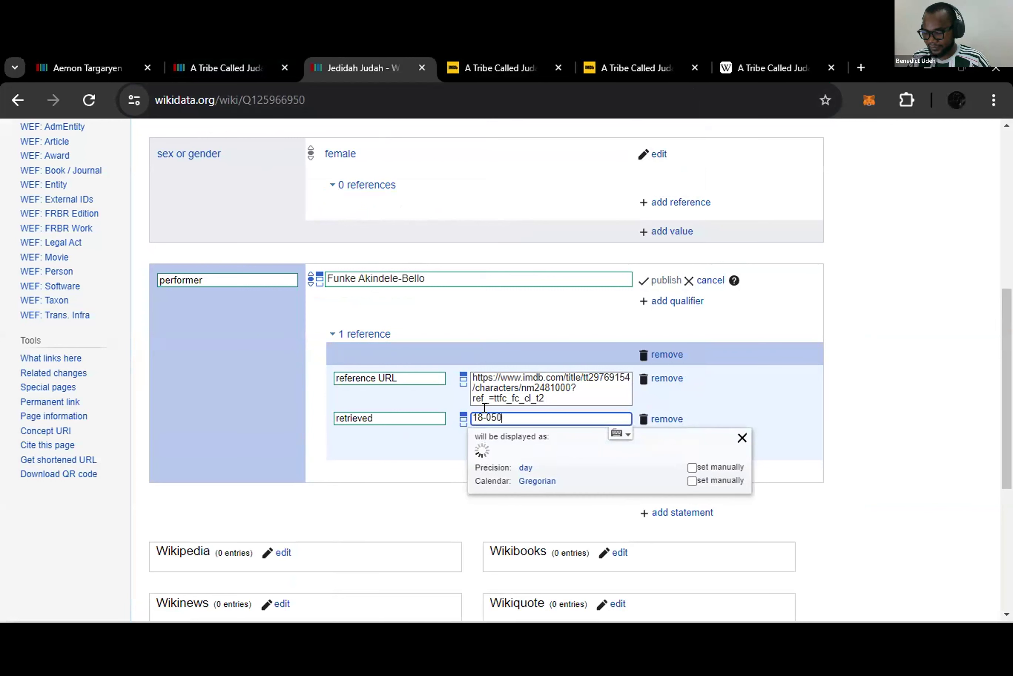
key("BackSpace")
type("-20")
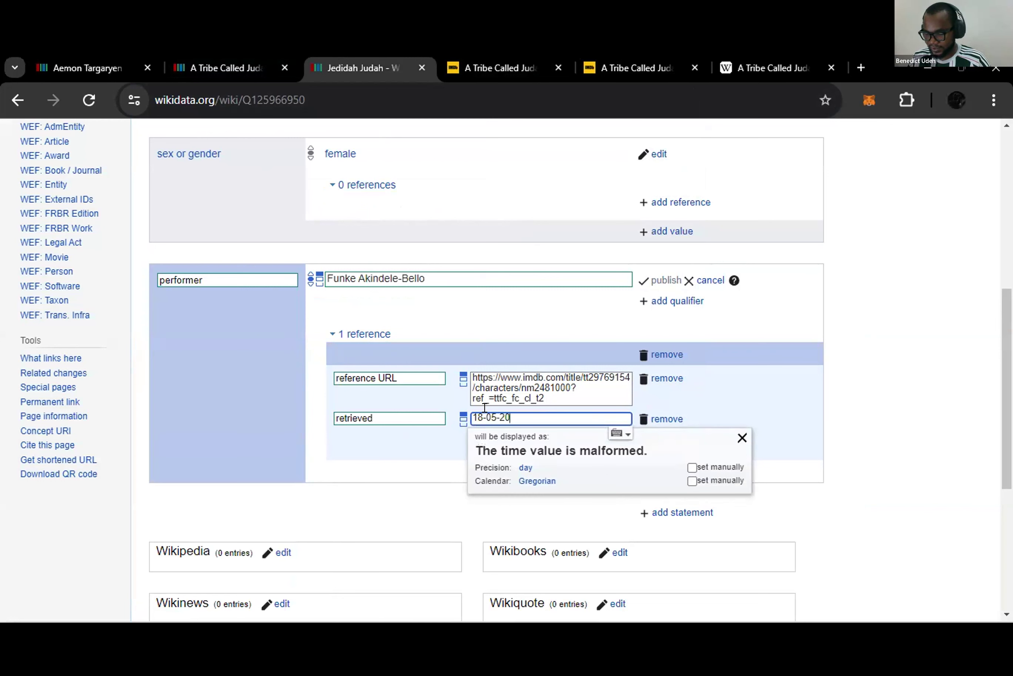
type("24")
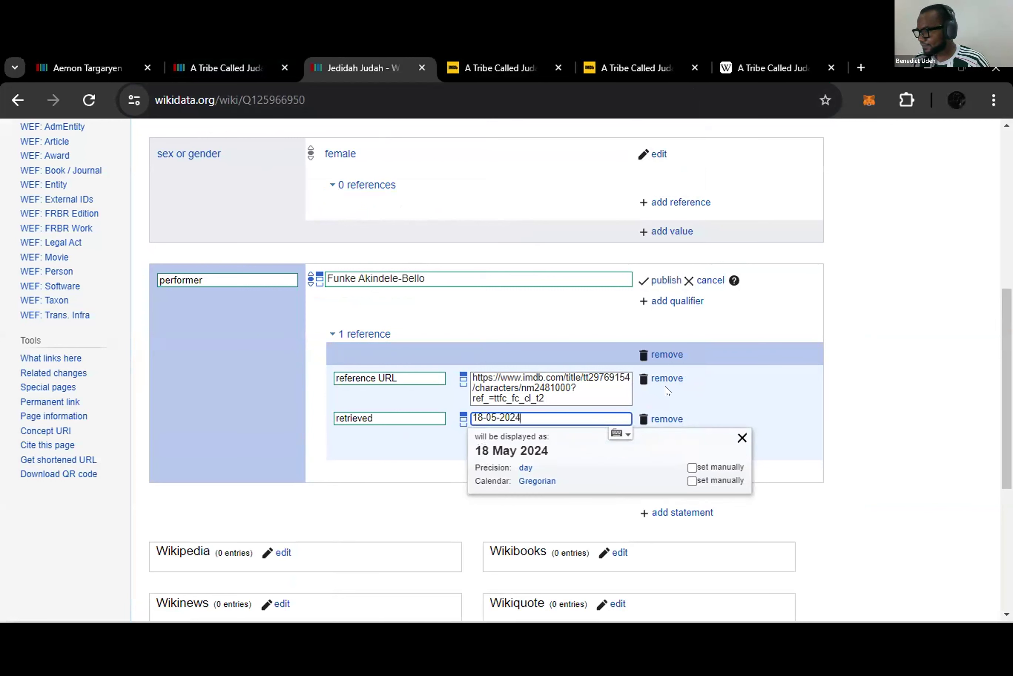
left_click(667, 279)
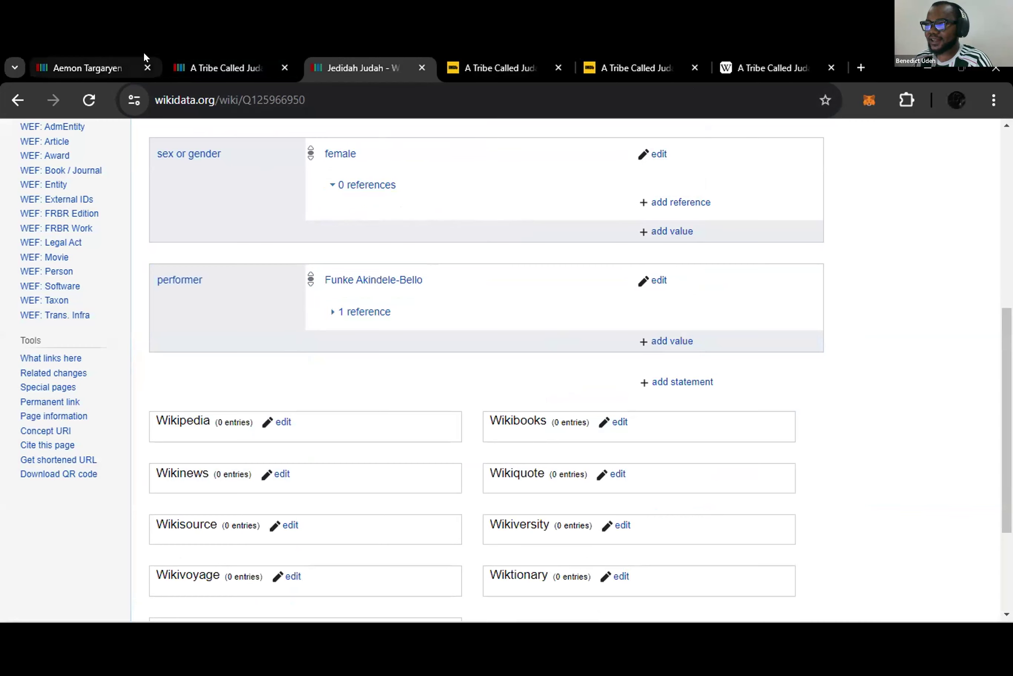
- Review the properties used on Aemon Targaryen's item, from name and title to family, creator, performer and present in work
left_click(70, 62)
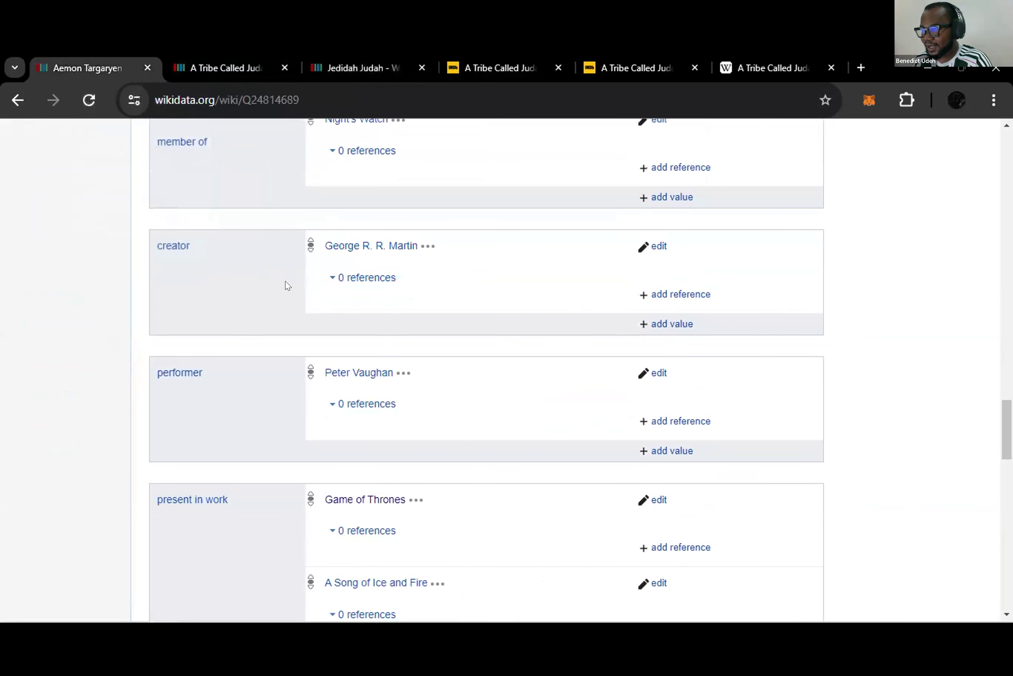
scroll(288, 286, "up", 2)
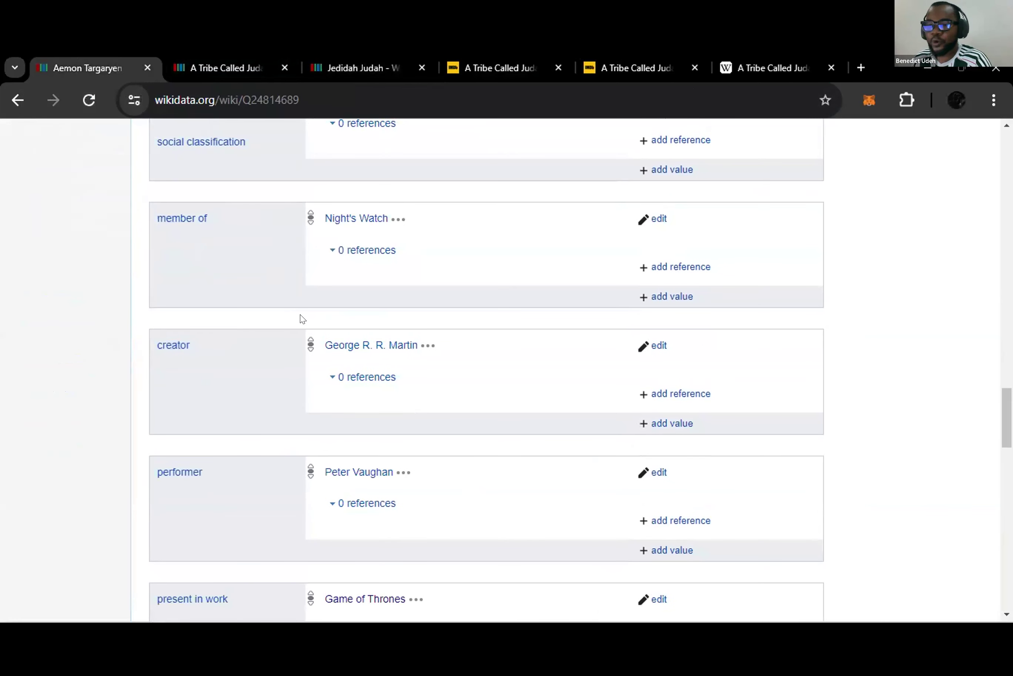
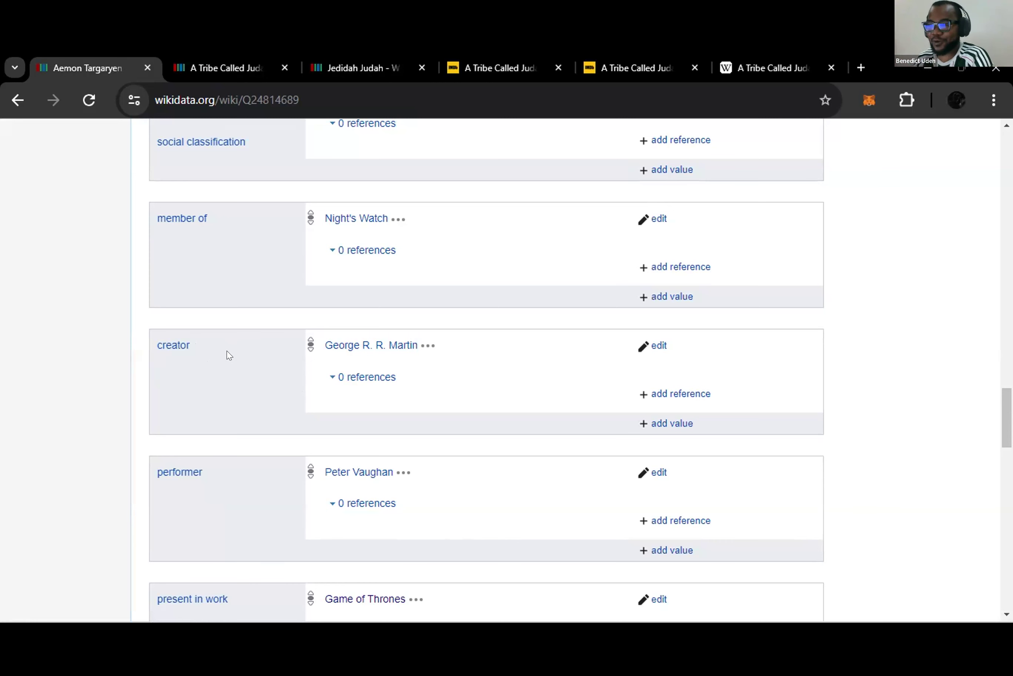
scroll(227, 353, "up", 4)
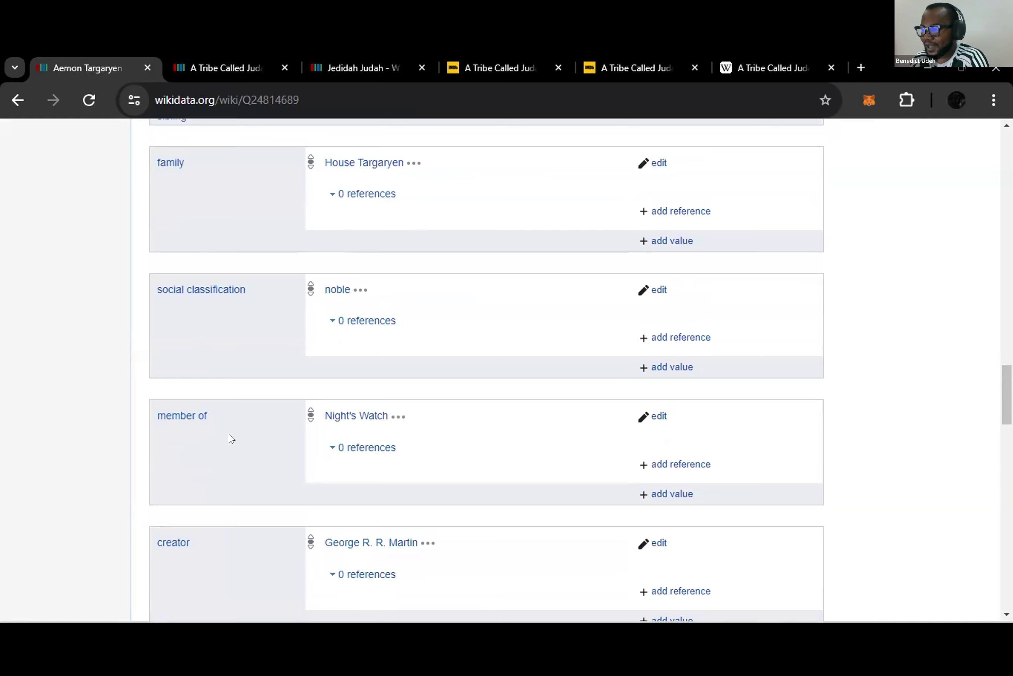
scroll(231, 437, "up", 7)
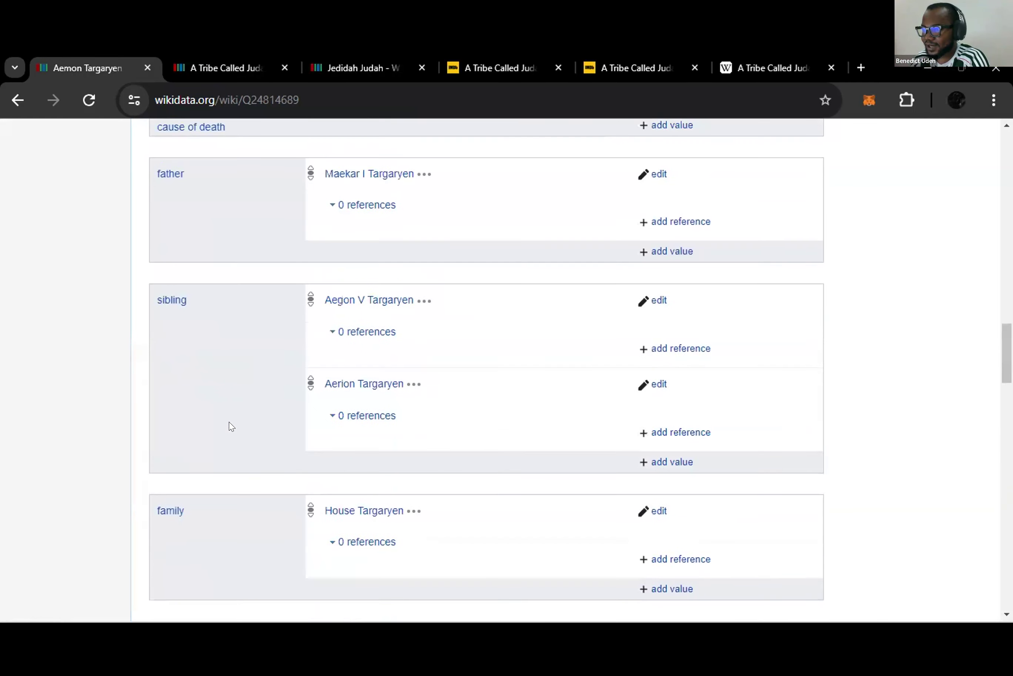
scroll(231, 427, "up", 5)
scroll(228, 422, "down", 2)
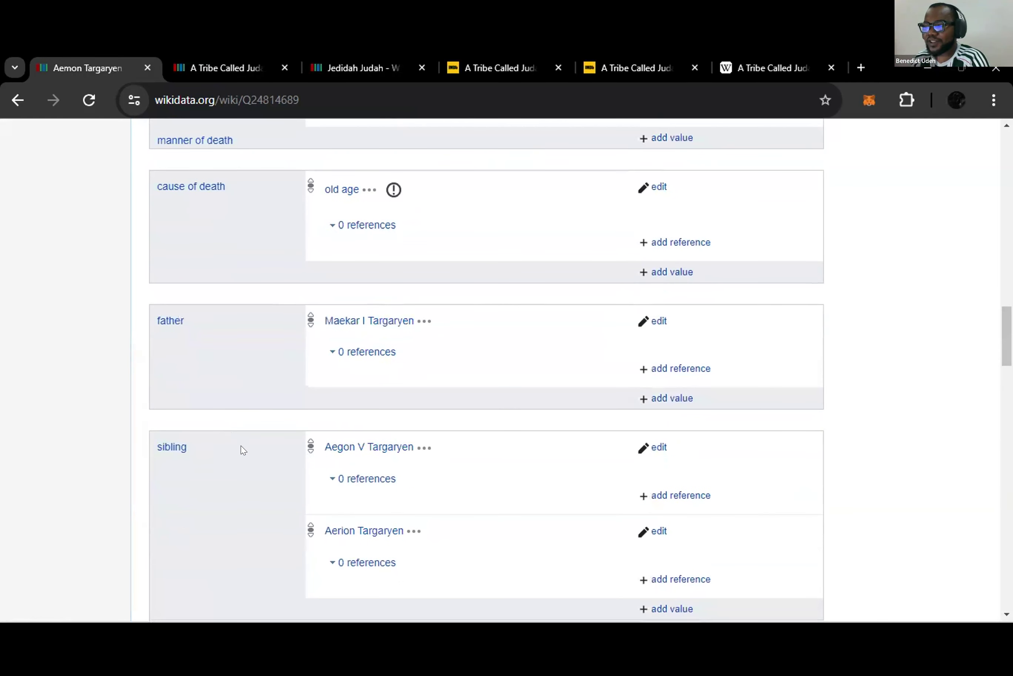
scroll(236, 441, "up", 2)
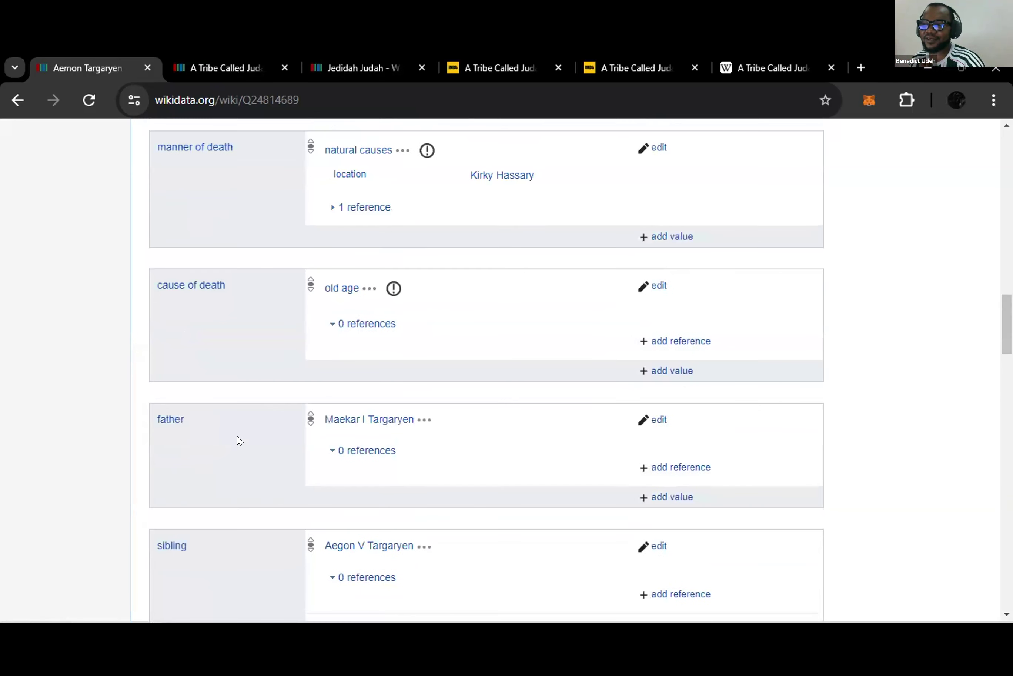
scroll(233, 440, "down", 6)
scroll(232, 439, "down", 2)
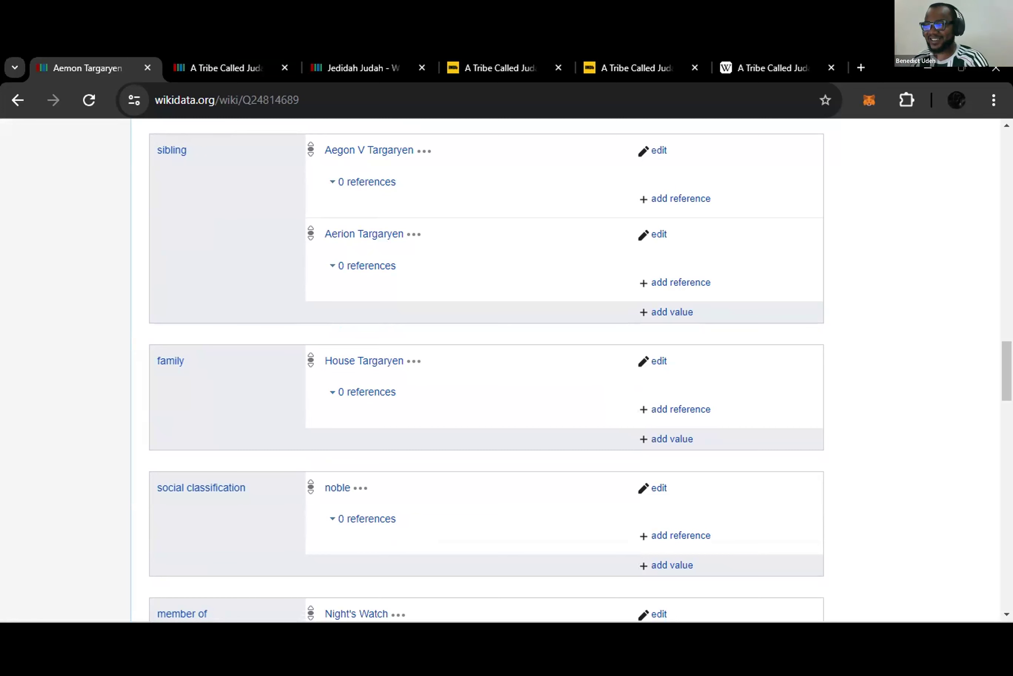
scroll(270, 287, "up", 10)
scroll(256, 299, "up", 6)
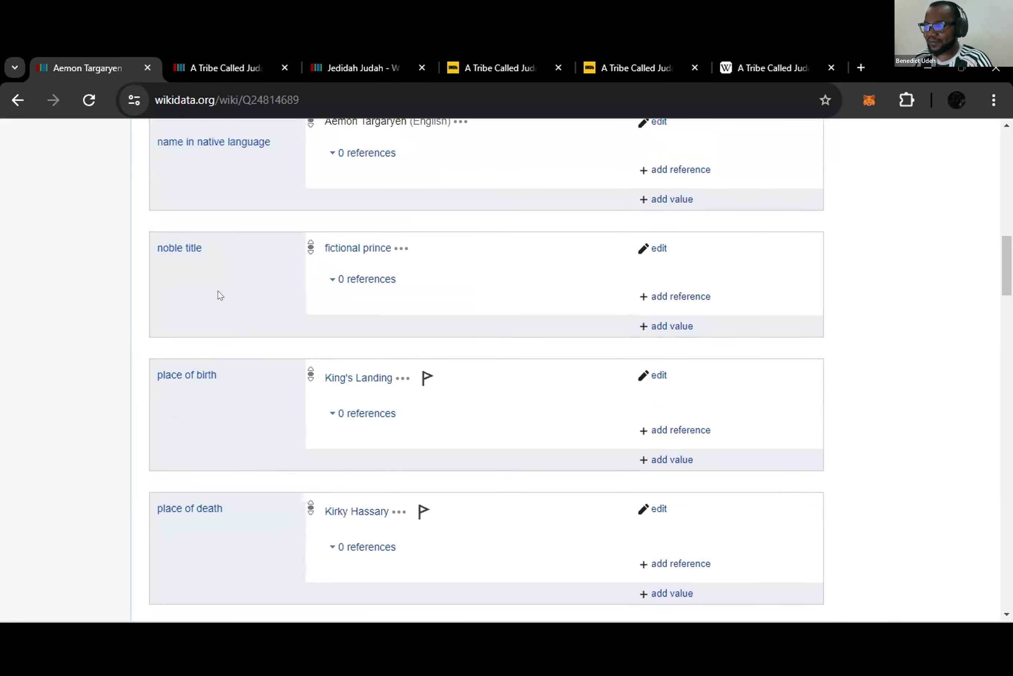
scroll(205, 262, "up", 2)
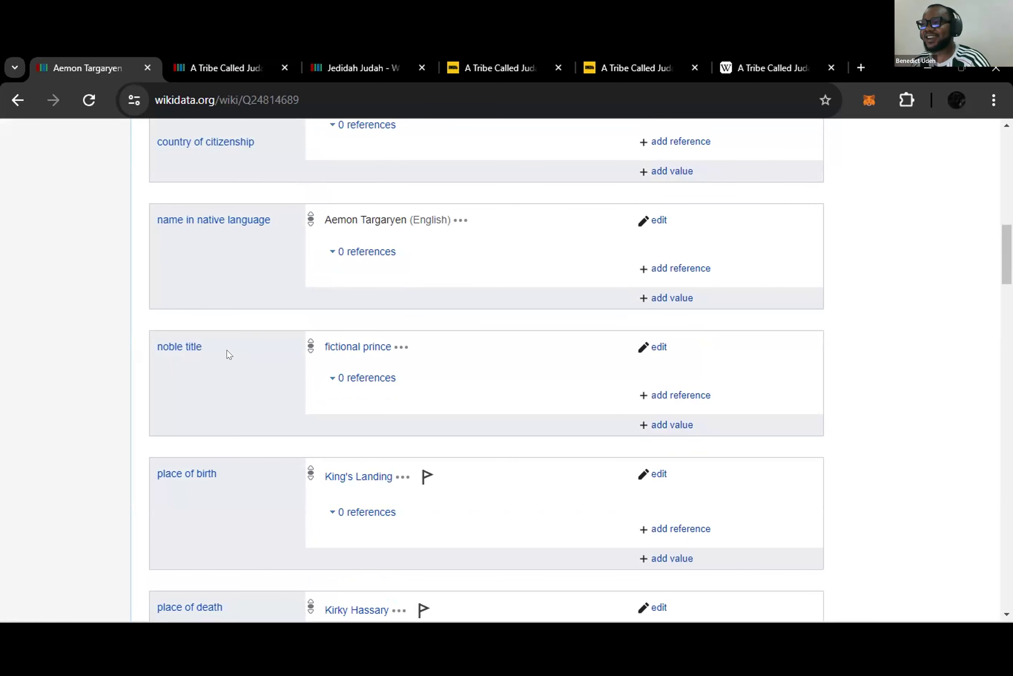
scroll(226, 348, "up", 10)
scroll(225, 339, "down", 20)
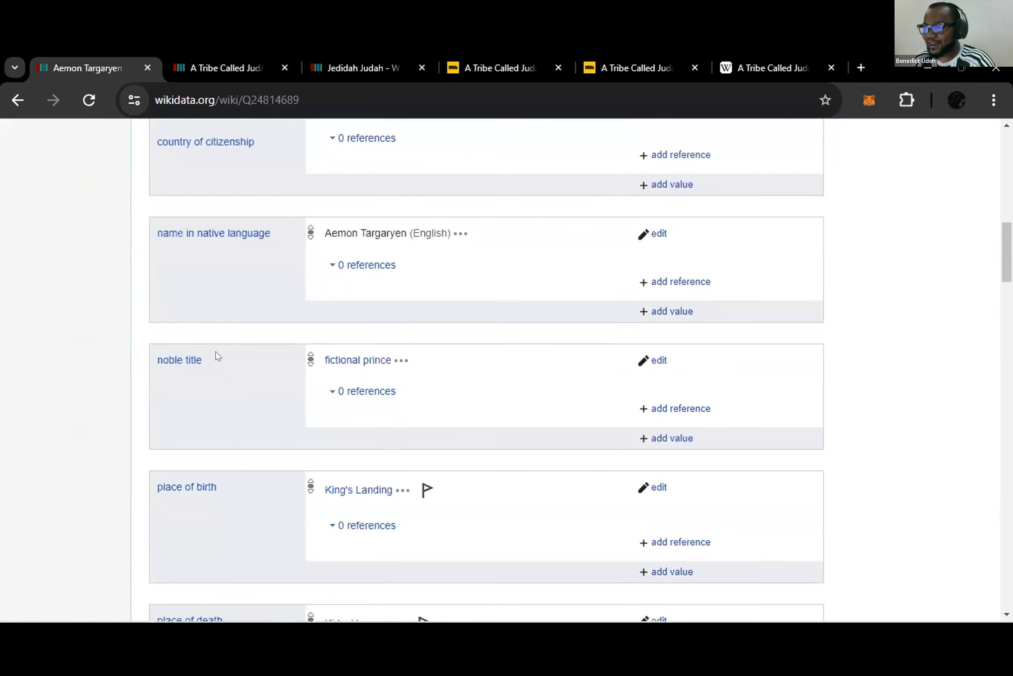
scroll(217, 356, "down", 8)
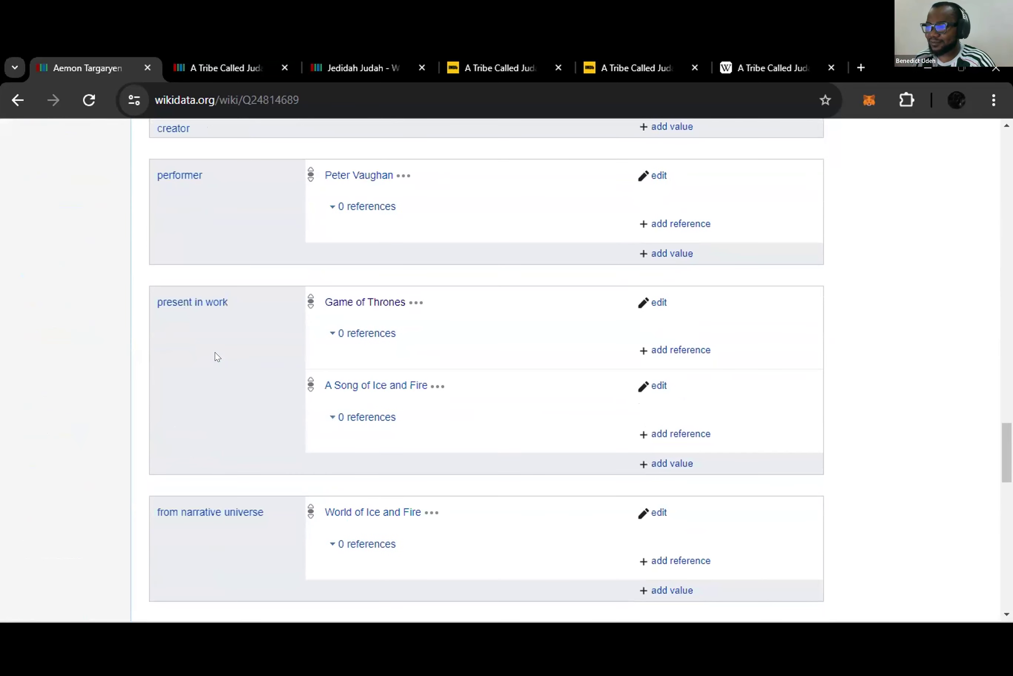
scroll(217, 303, "up", 6)
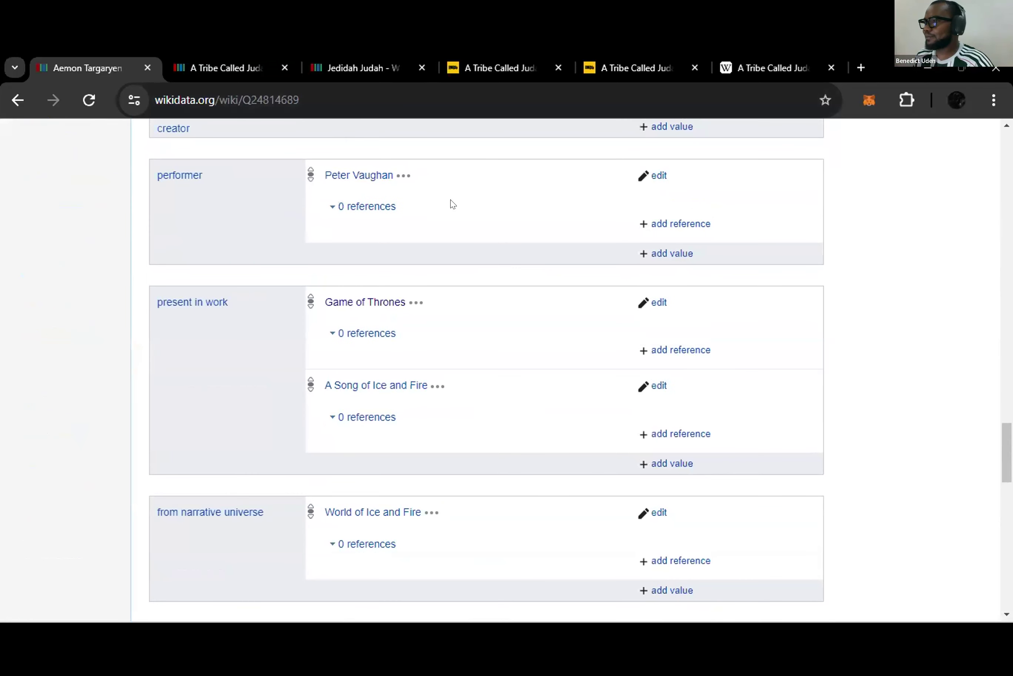
scroll(450, 202, "down", 2)
- Copy the label "Jedidah Judah" from the heading of the character's Wikidata item
left_click(606, 68)
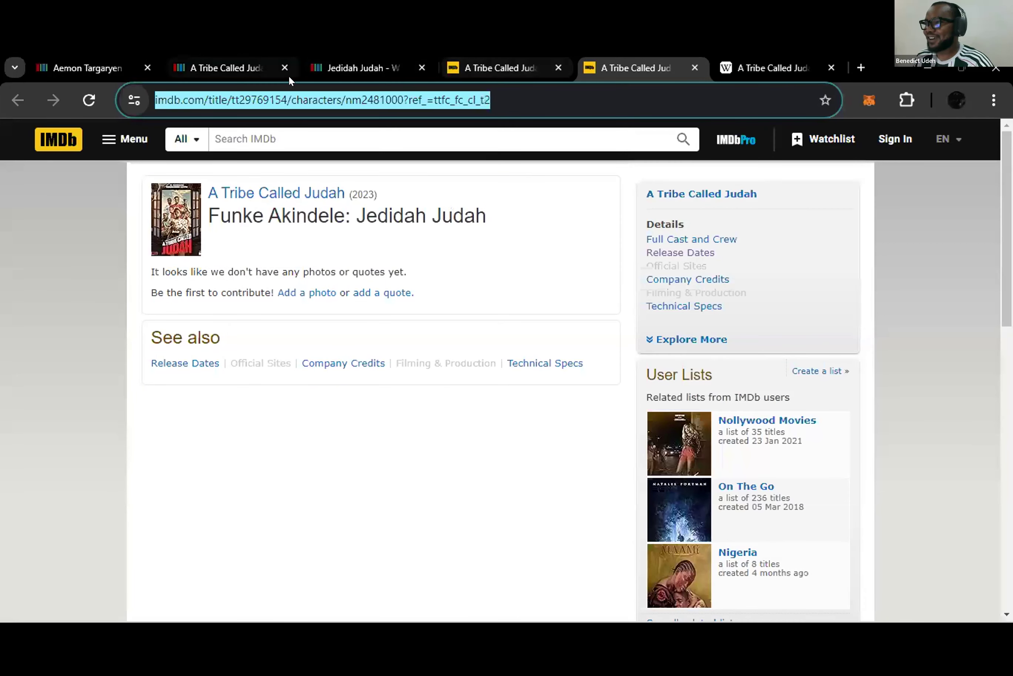
left_click(325, 70)
scroll(360, 298, "up", 2)
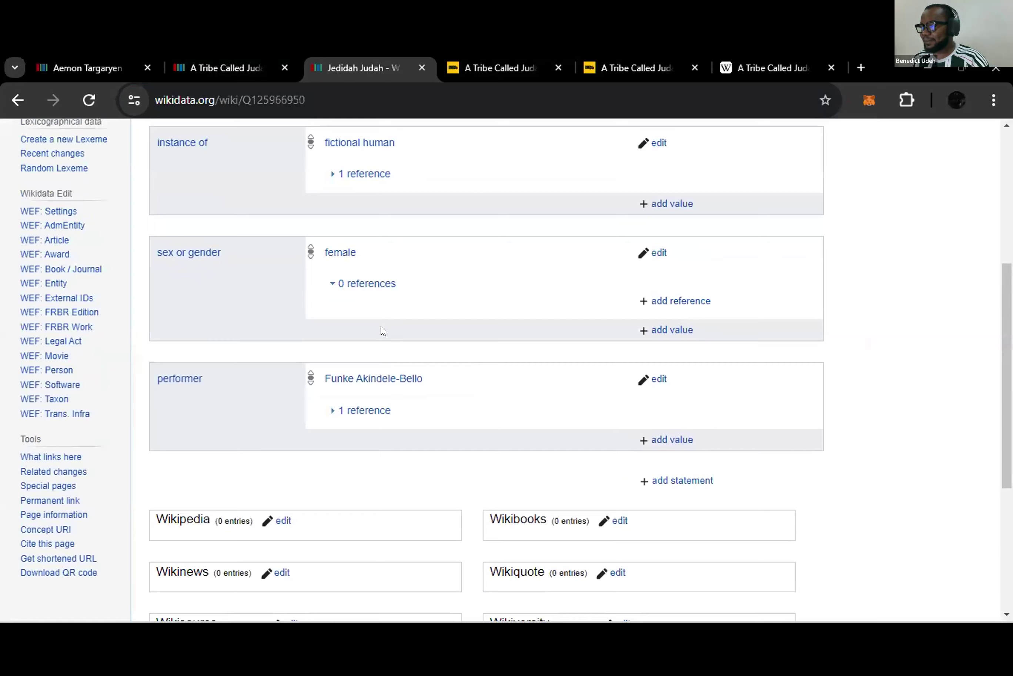
scroll(362, 331, "up", 5)
scroll(362, 333, "down", 3)
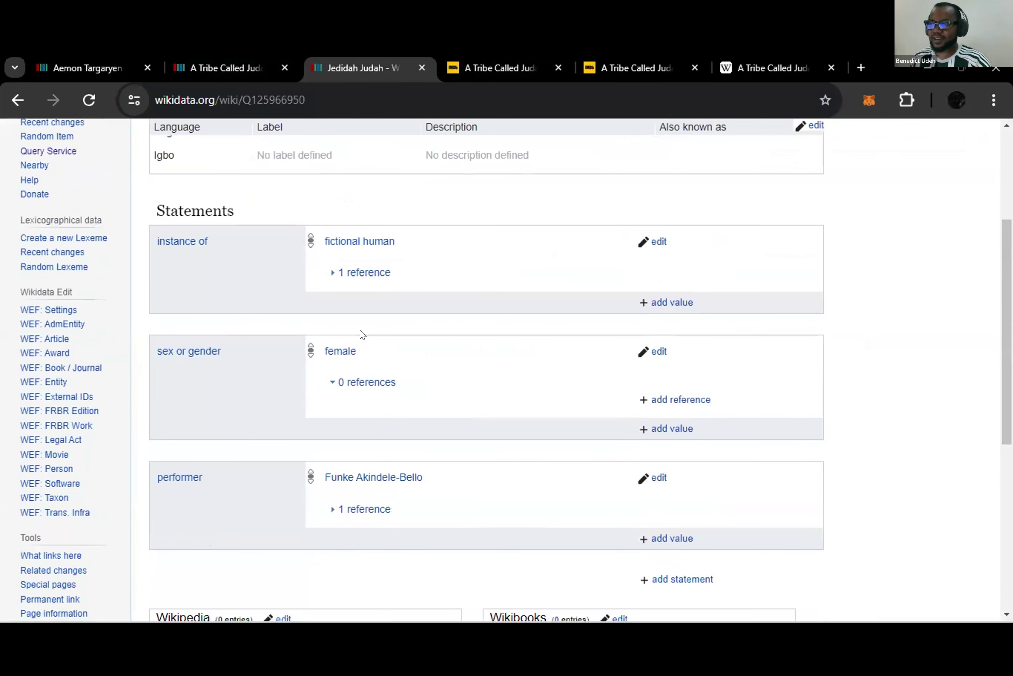
scroll(360, 334, "up", 4)
left_click_drag(285, 202, 141, 205)
right_click(180, 211)
left_click(203, 224)
- Set the value of the pending "characters" statement on the A Tribe Called Judah item to the item "Jedidah Judah"
left_click(209, 66)
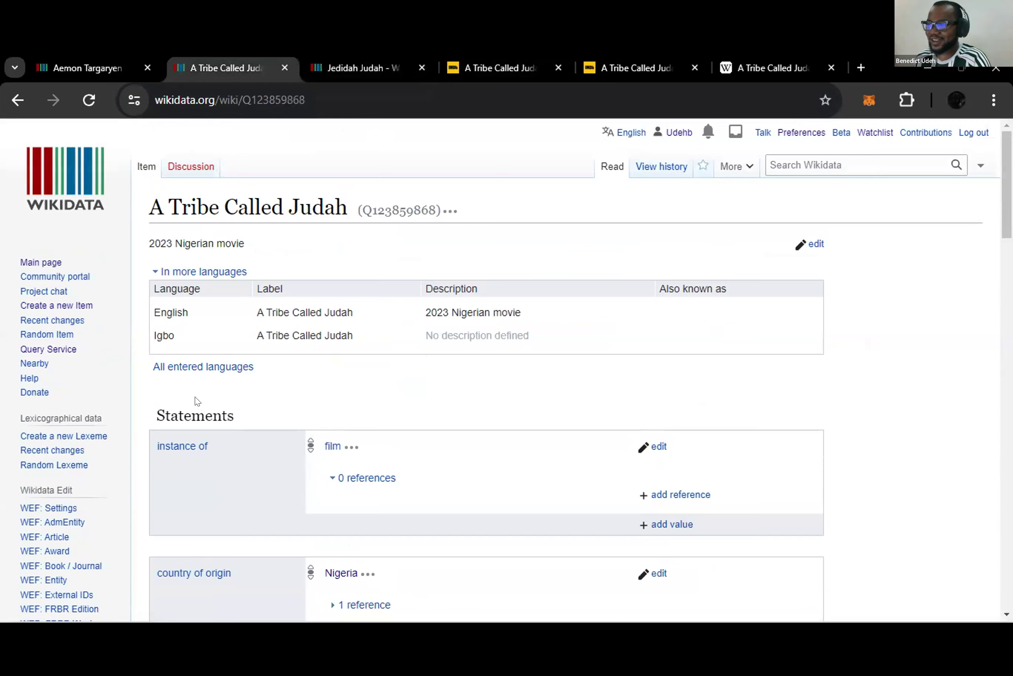
scroll(253, 366, "down", 15)
scroll(254, 366, "down", 10)
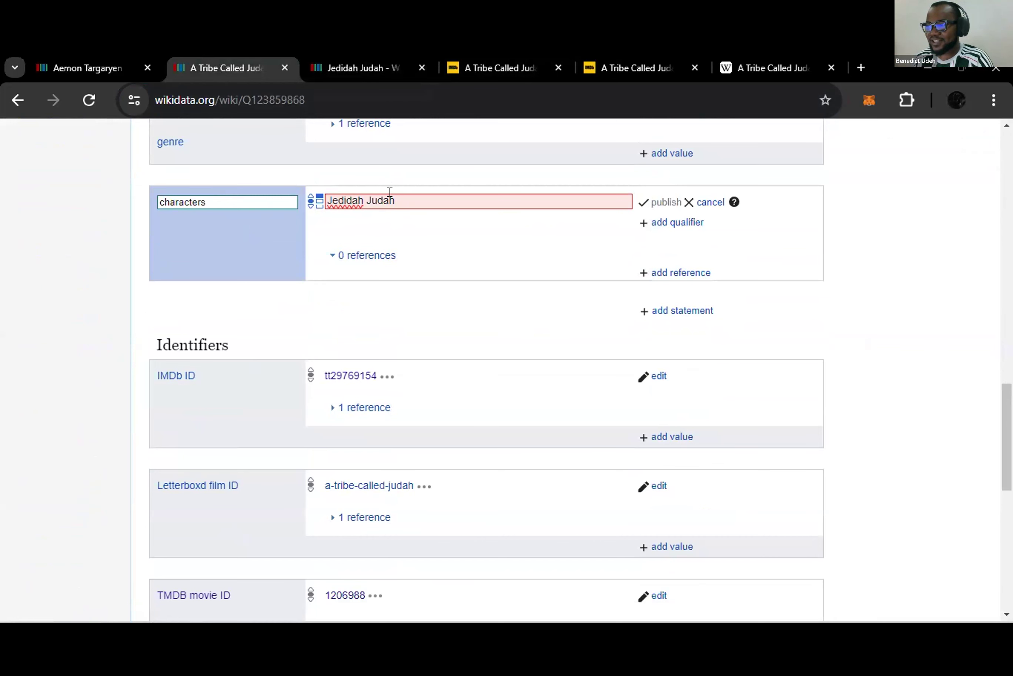
left_click(390, 192)
key("BackSpace")
key("BackSpace")
type("ah")
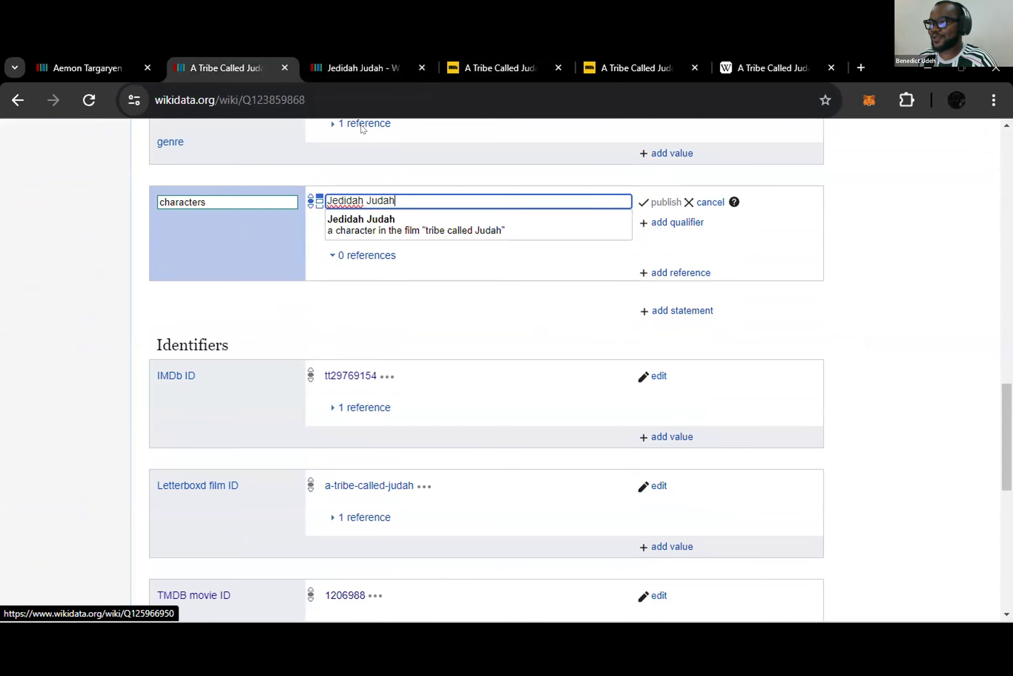
left_click(346, 68)
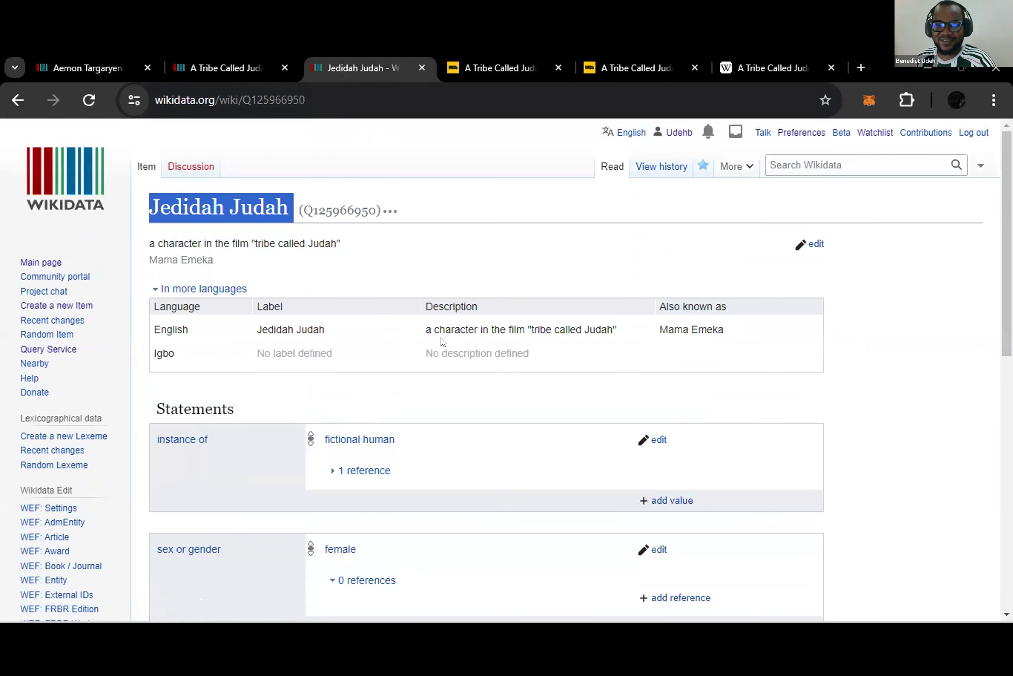
left_click(222, 66)
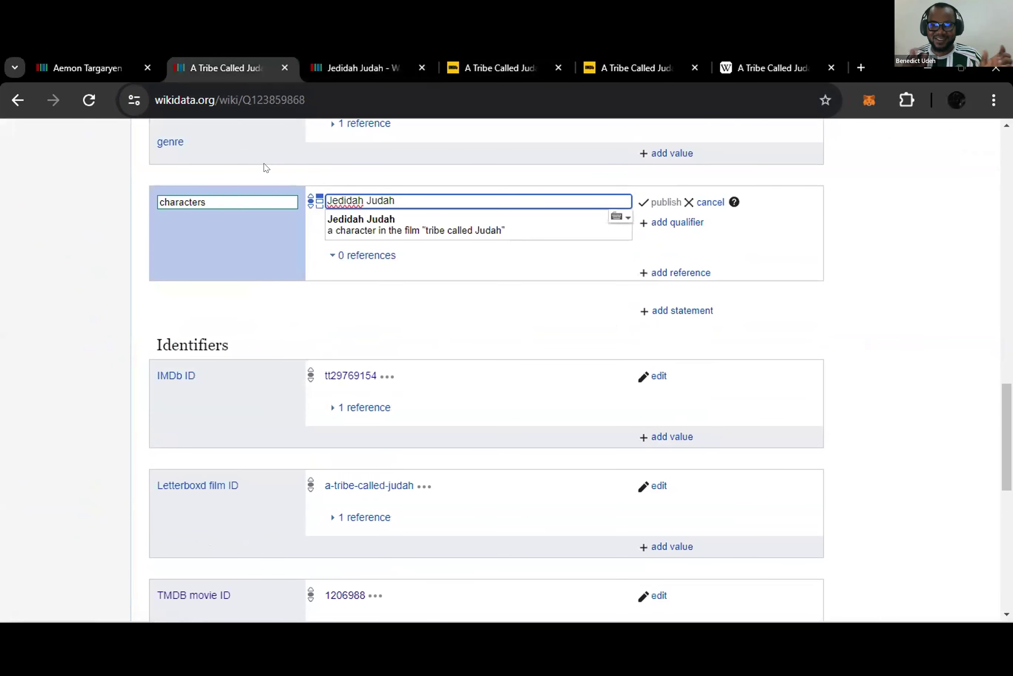
left_click(396, 226)
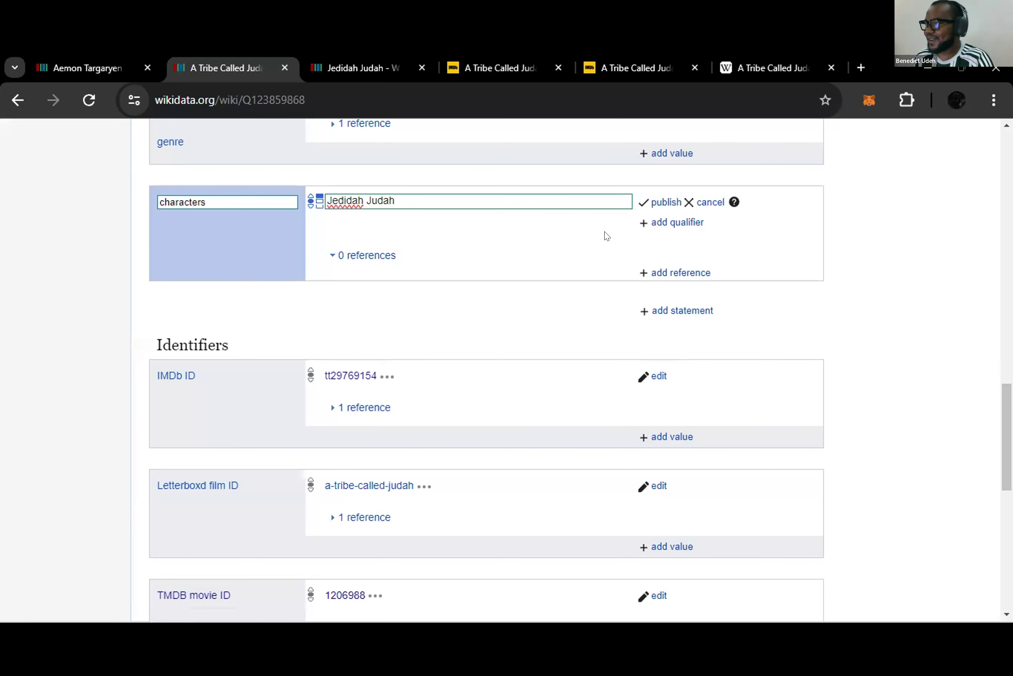
- Add a "reference URL" to the characters statement, using the address of IMDb's full cast and crew page for A Tribe Called Judah
left_click(658, 272)
type("url")
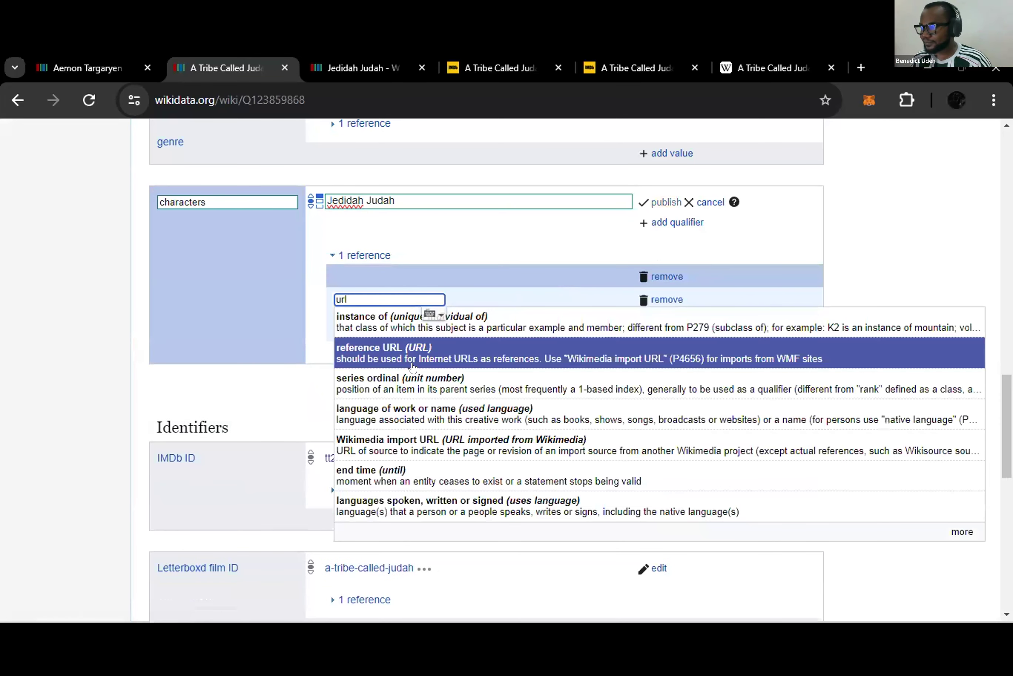
left_click(381, 326)
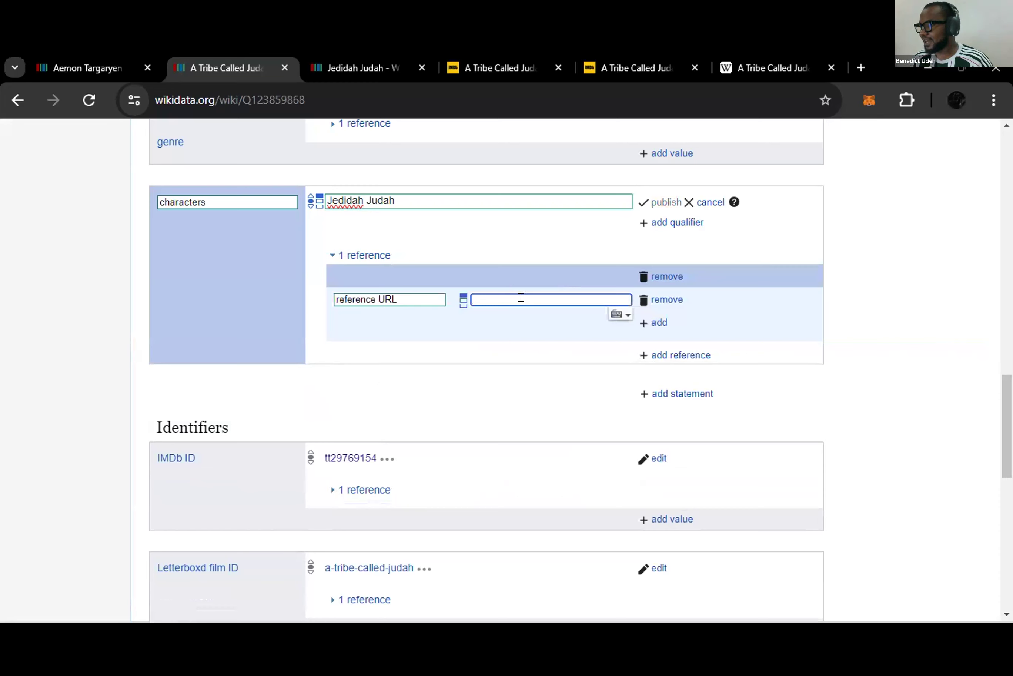
left_click(490, 61)
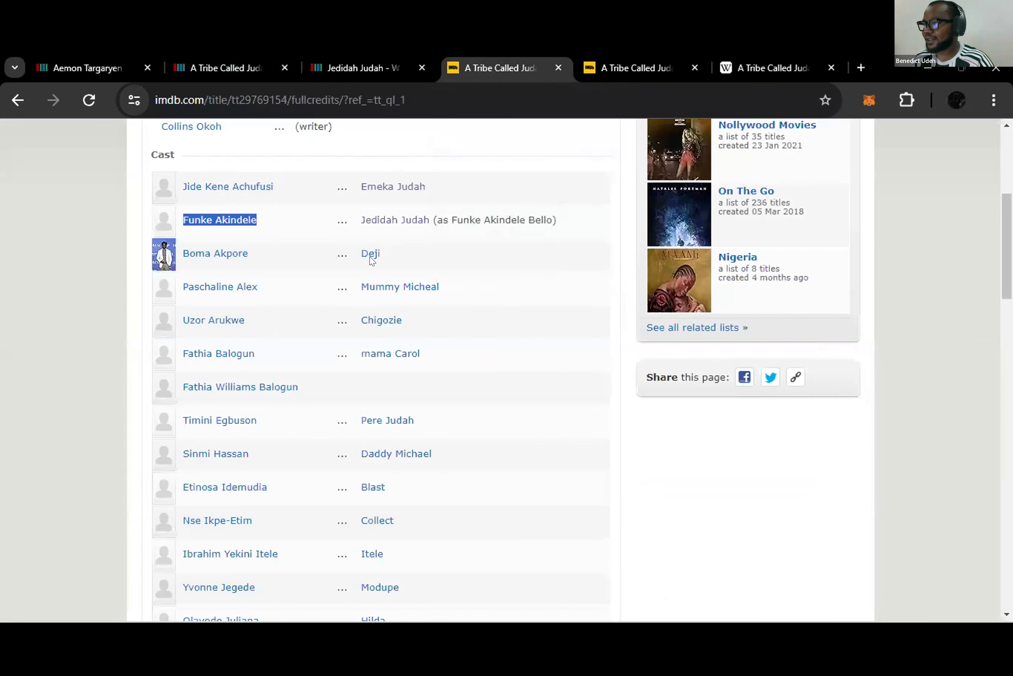
scroll(407, 276, "up", 5)
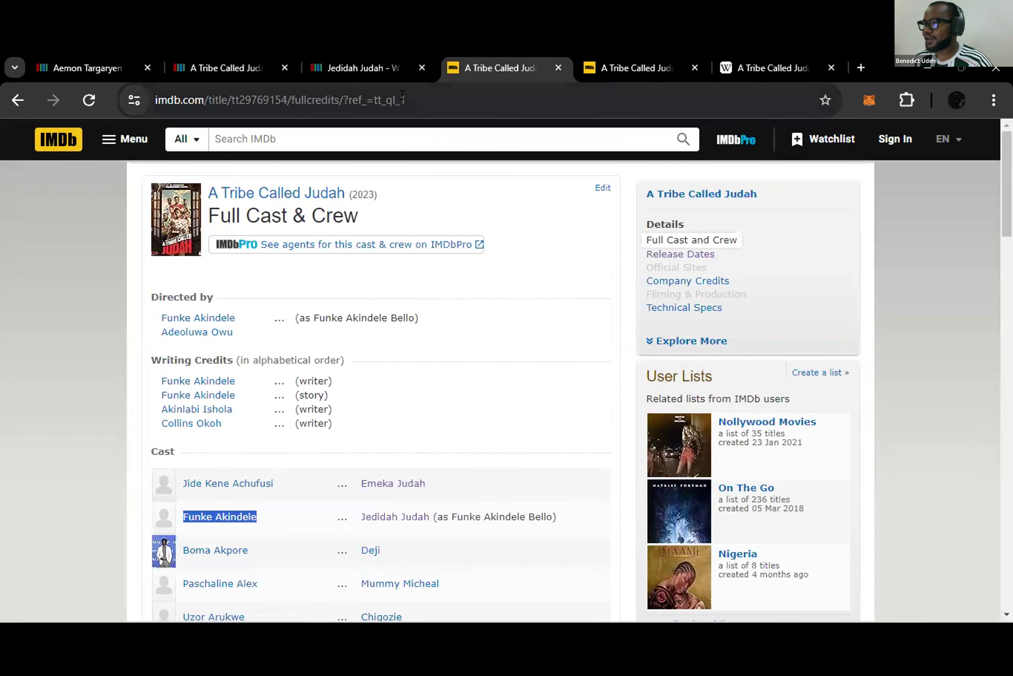
left_click(413, 107)
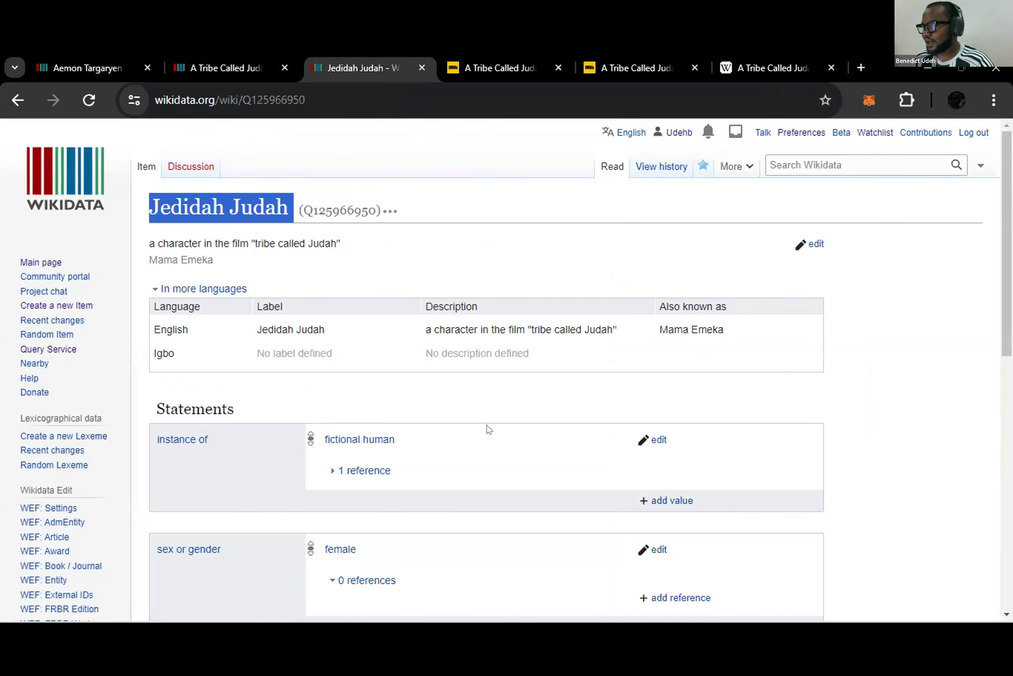
scroll(464, 416, "down", 5)
left_click(217, 65)
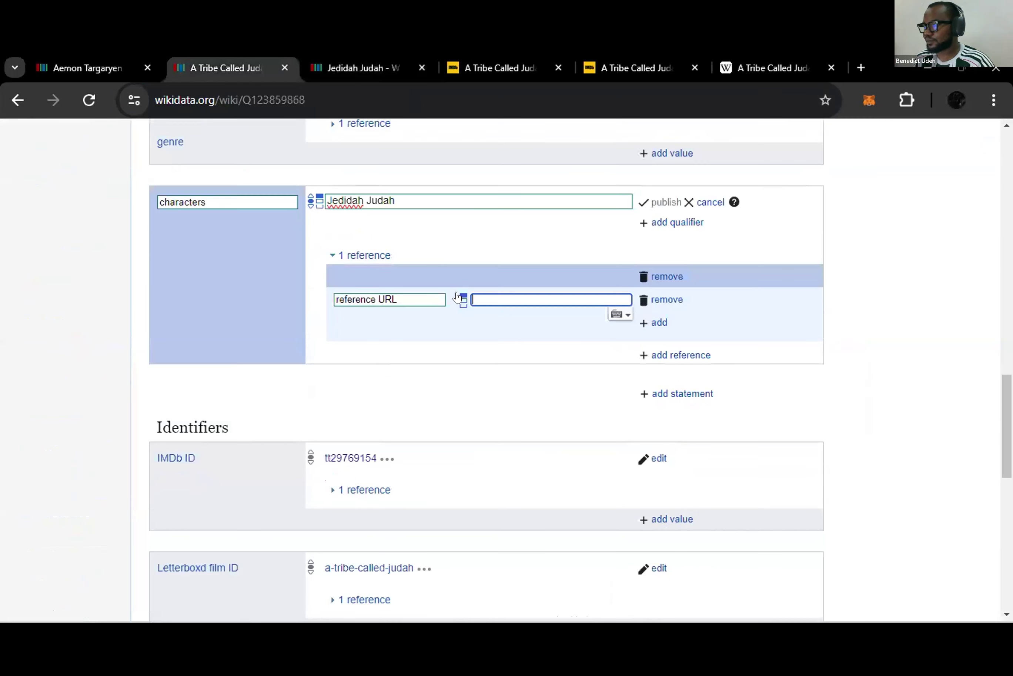
right_click(511, 303)
left_click(539, 448)
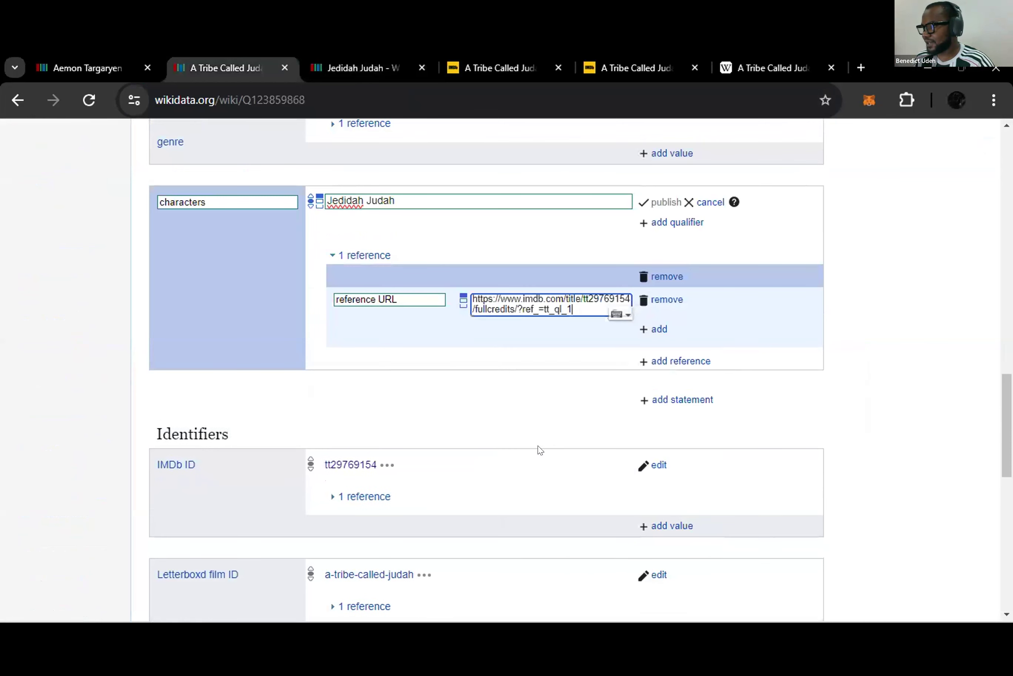
- Add a "retrieved" date of 18-05-2024 to the characters statement's reference and publish the statement
left_click(657, 329)
type("ref")
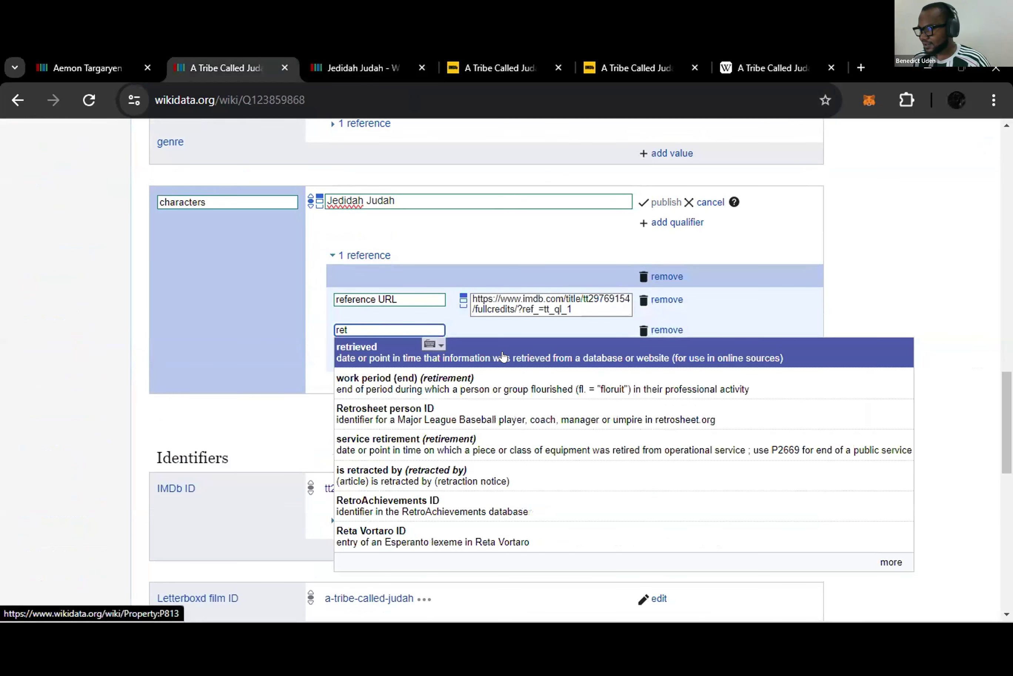
left_click(503, 357)
type("18-05-2024")
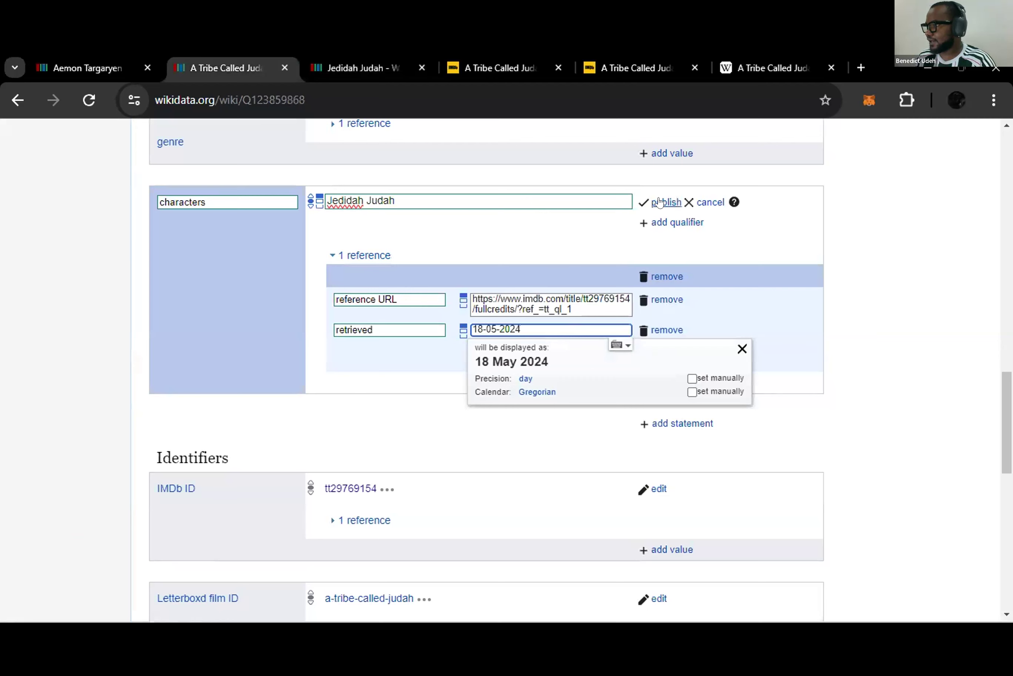
left_click(659, 202)
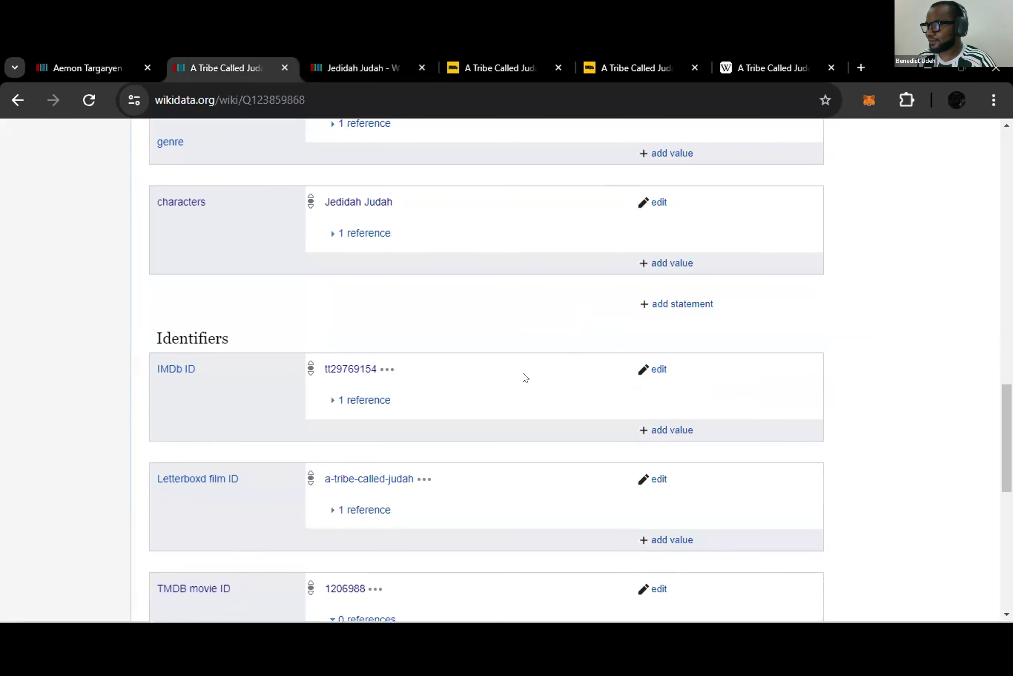
- Start another statement on the A Tribe Called Judah item with the property "characters"
scroll(381, 341, "up", 5)
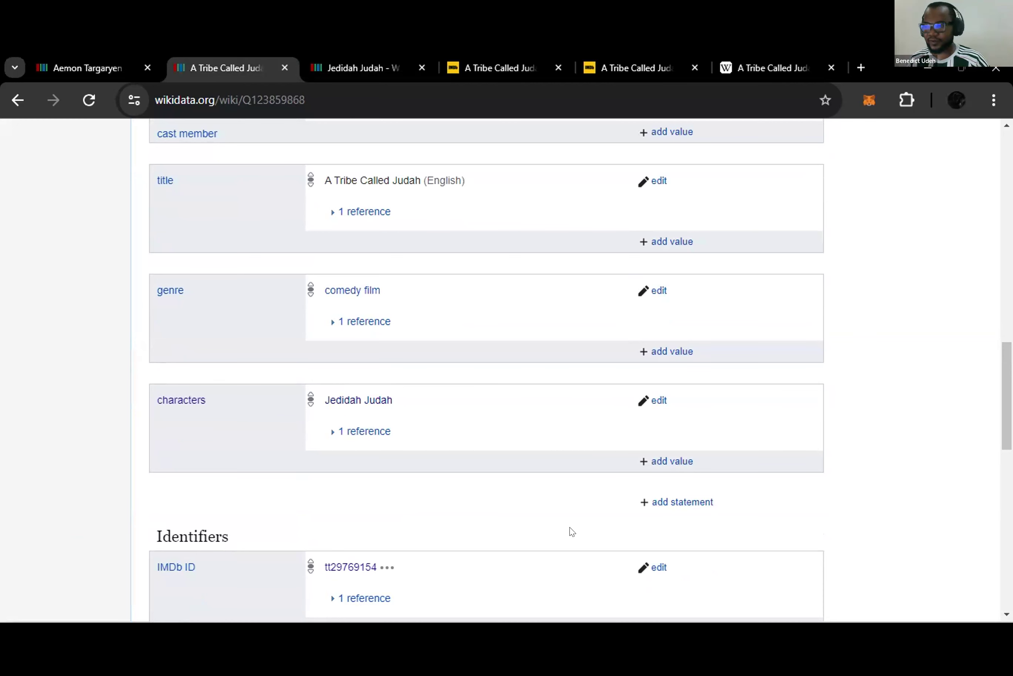
scroll(606, 534, "down", 2)
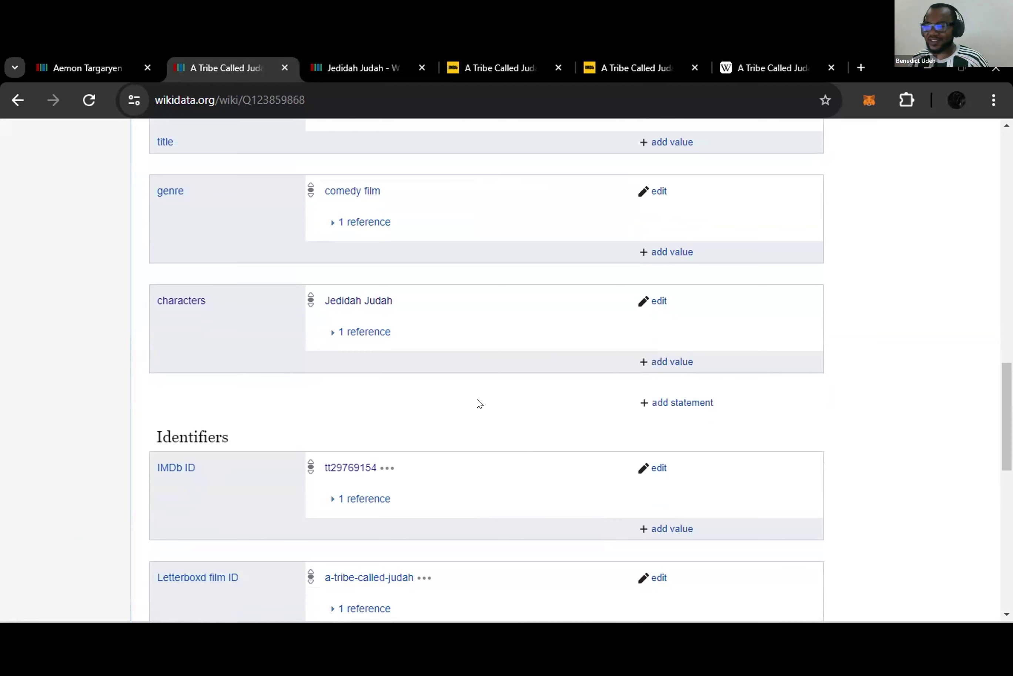
left_click(663, 401)
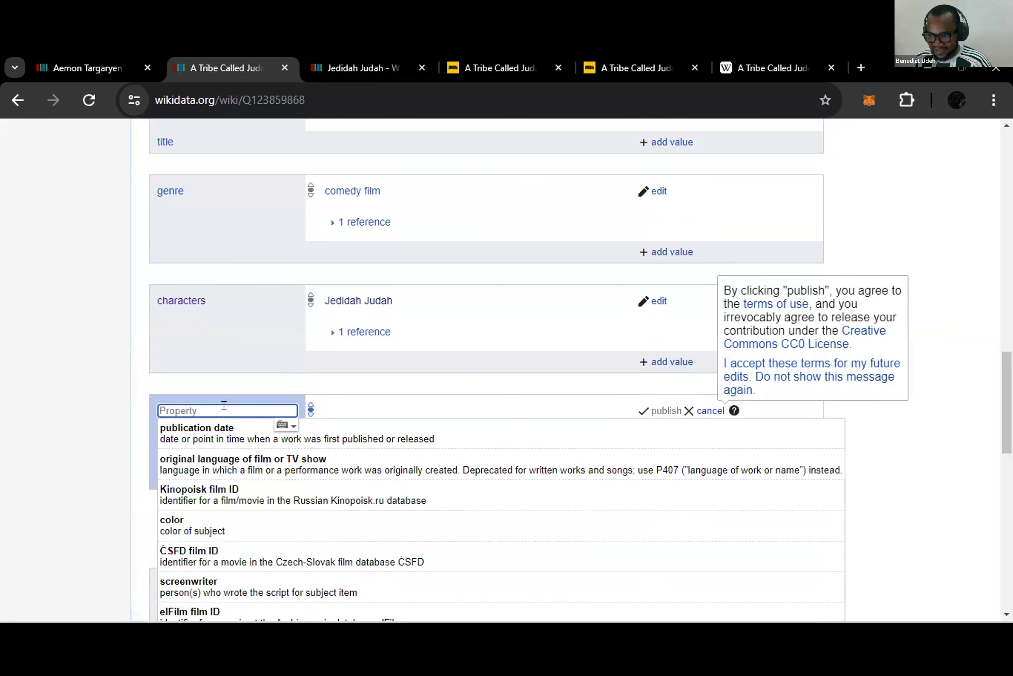
type("ch")
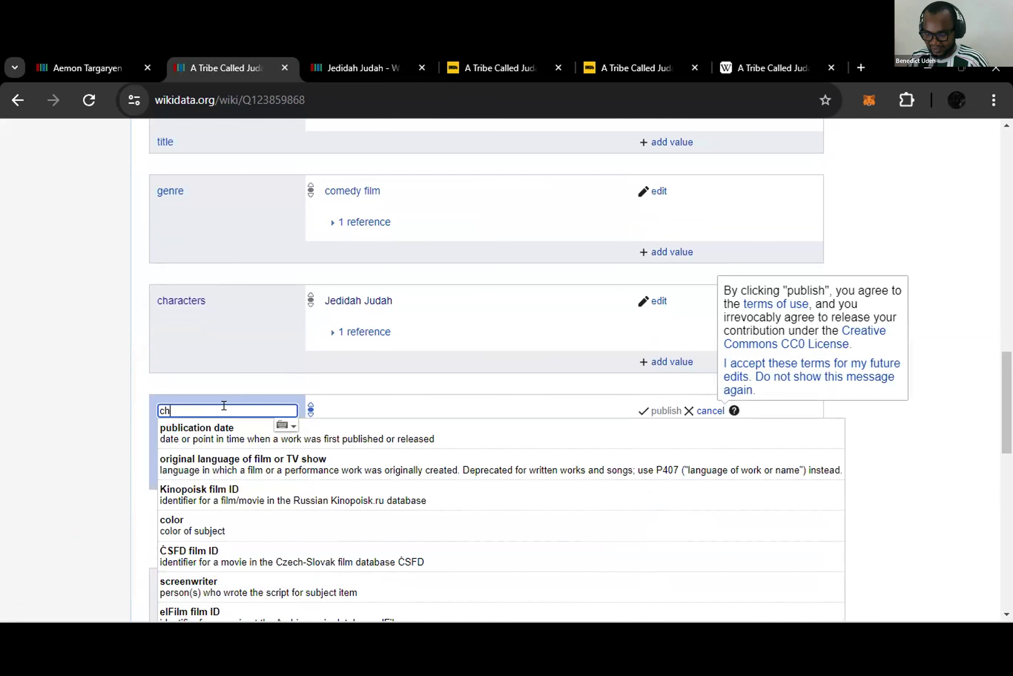
type("racha")
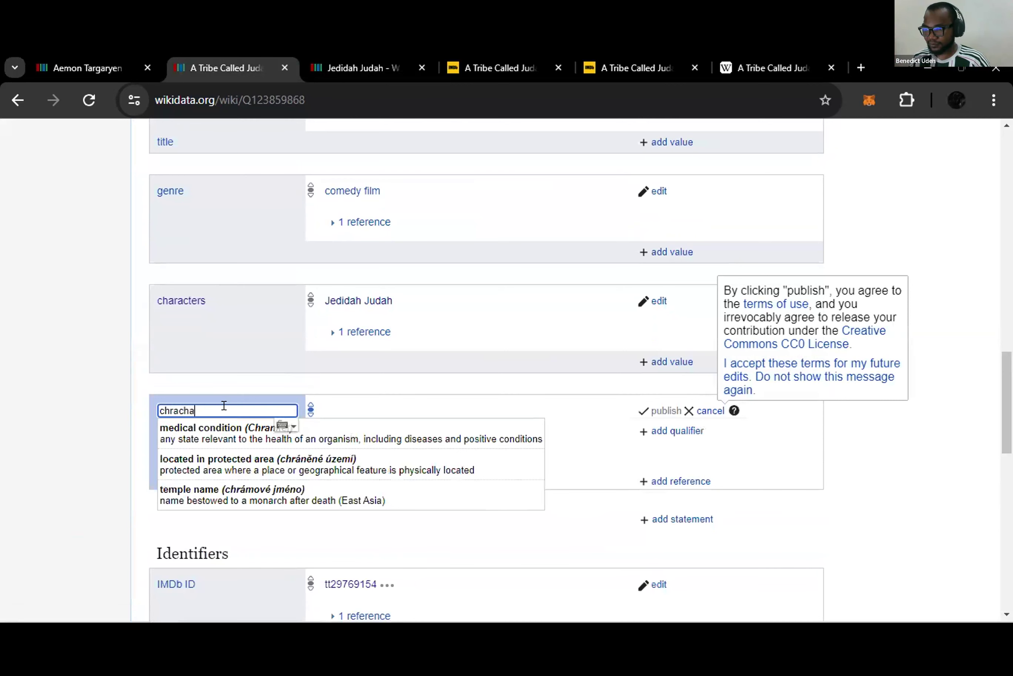
key("BackSpace")
key("BackSpace")
type("t")
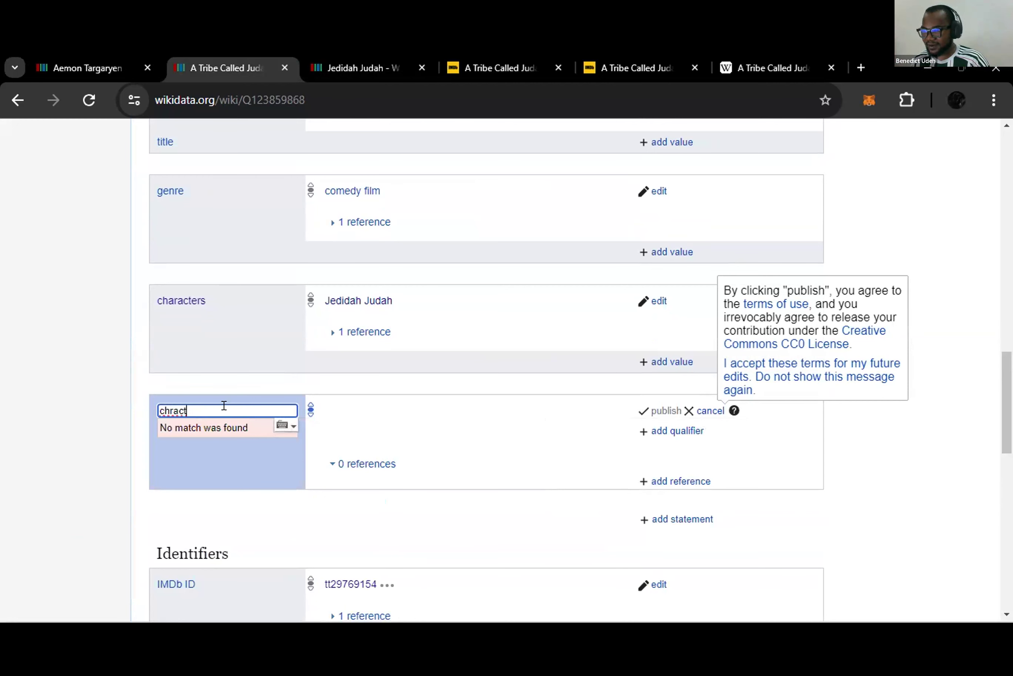
key("BackSpace")
key("BackSpace")
key("BackSpace")
key("BackSpace")
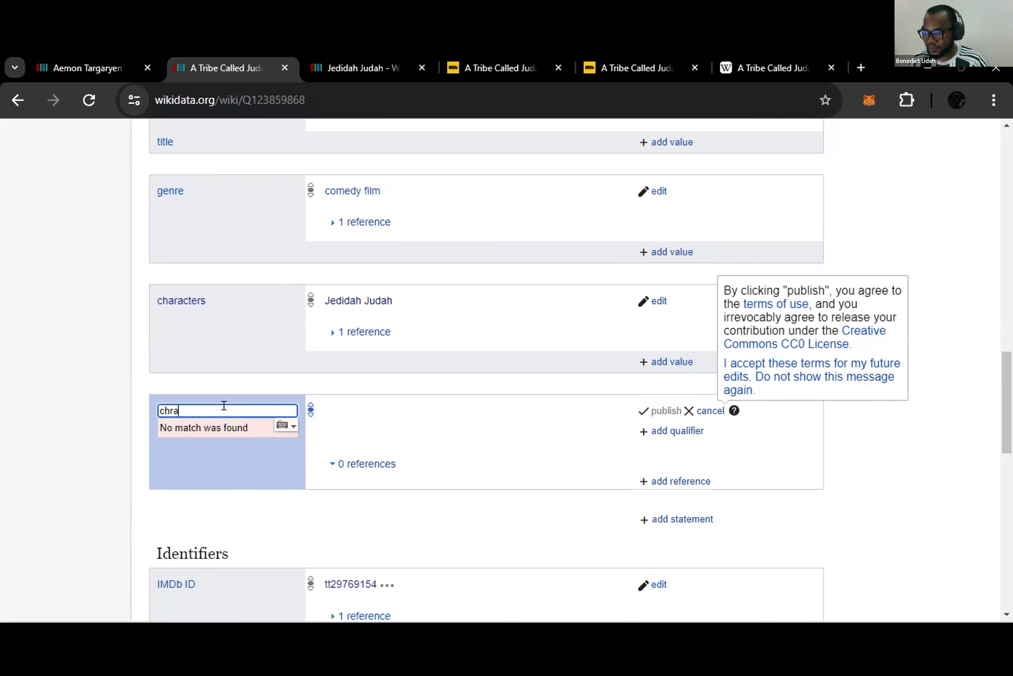
type("arac")
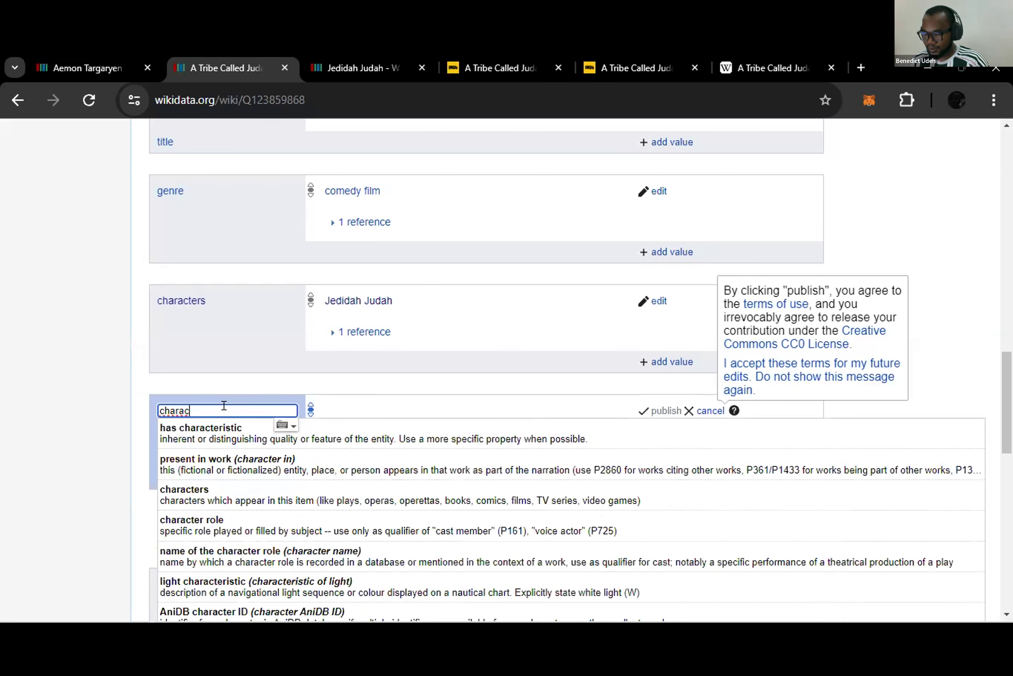
type("ter")
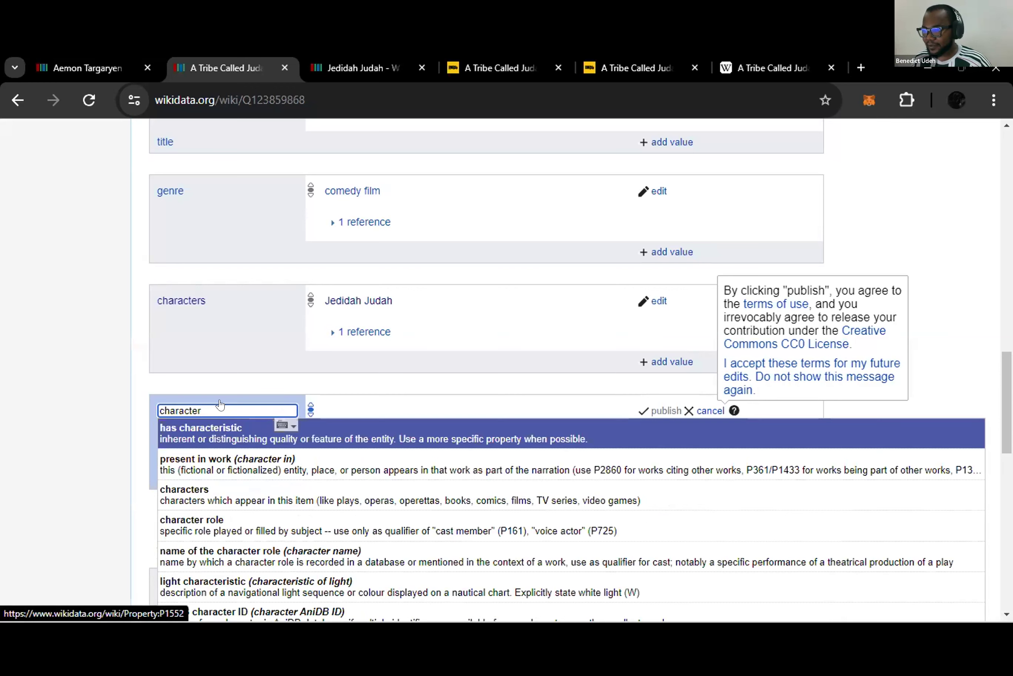
left_click(206, 490)
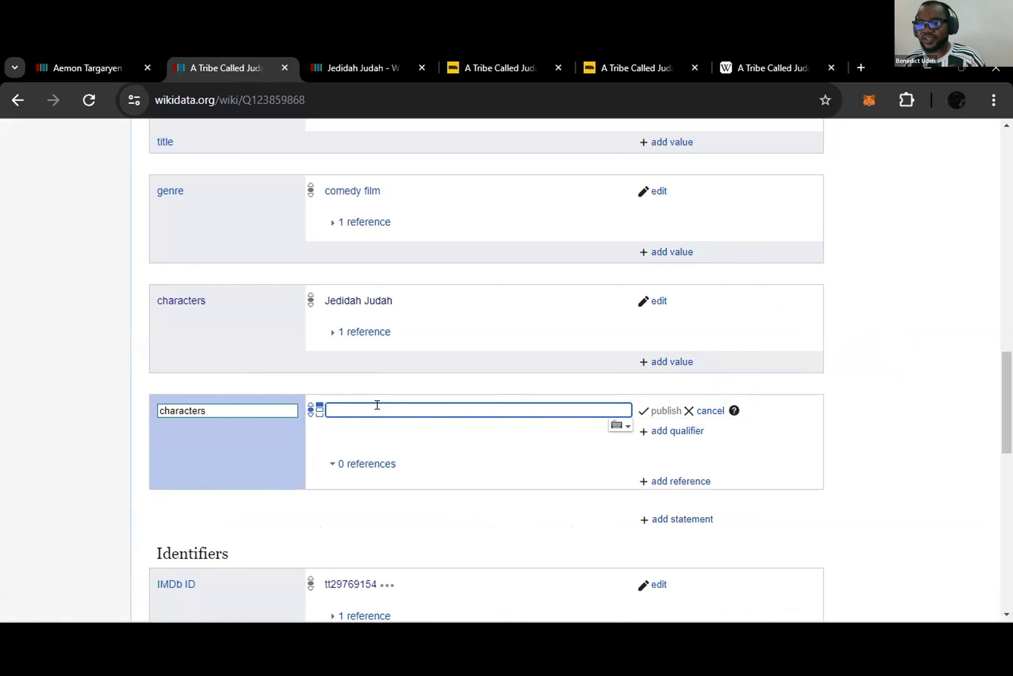
- Find the character "Deji" in the cast list on IMDb's full cast and crew page and copy the name
left_click(324, 58)
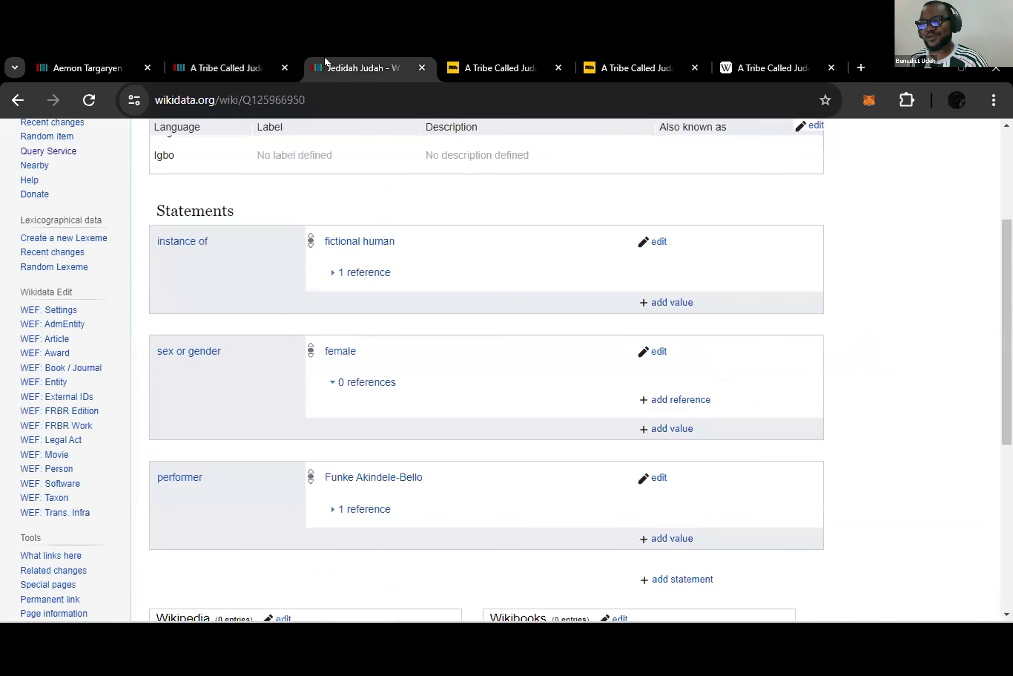
left_click(510, 56)
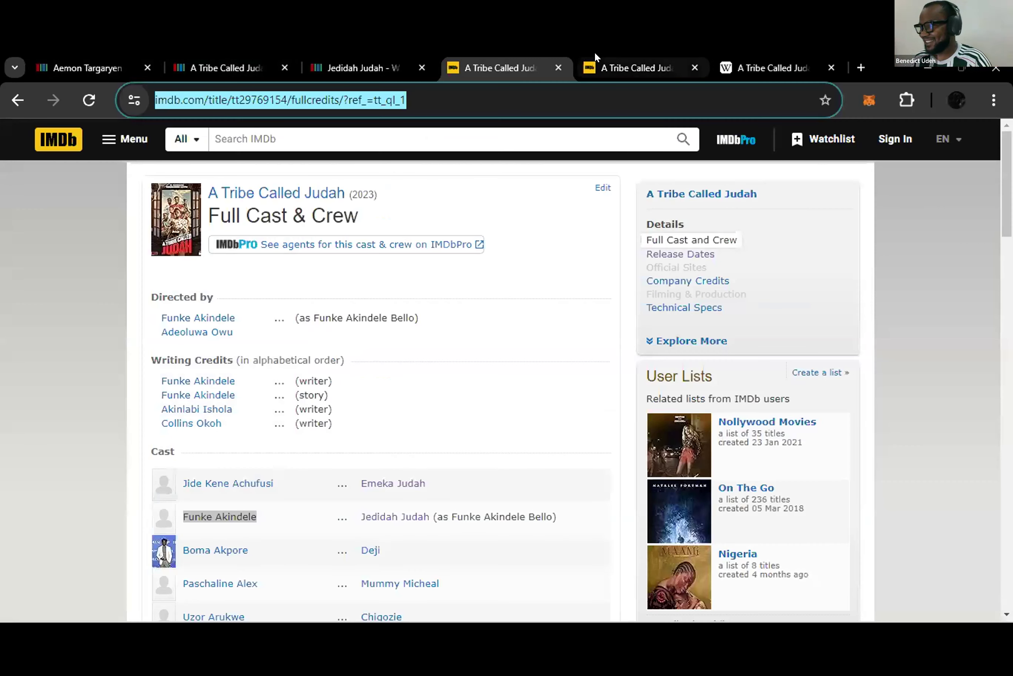
left_click(610, 59)
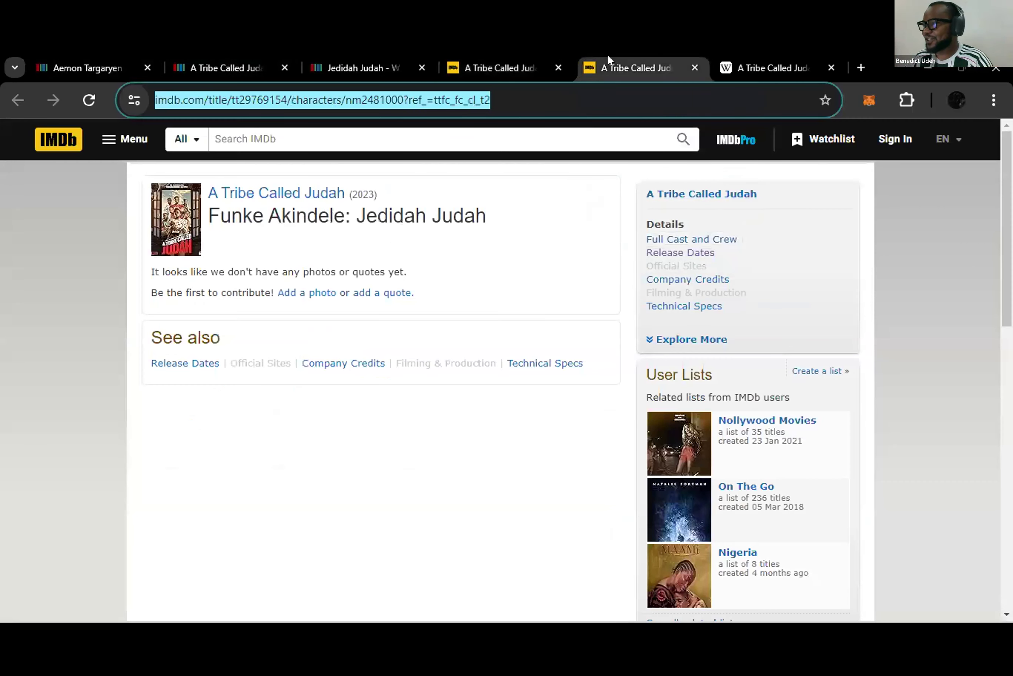
left_click(474, 69)
scroll(345, 310, "down", 5)
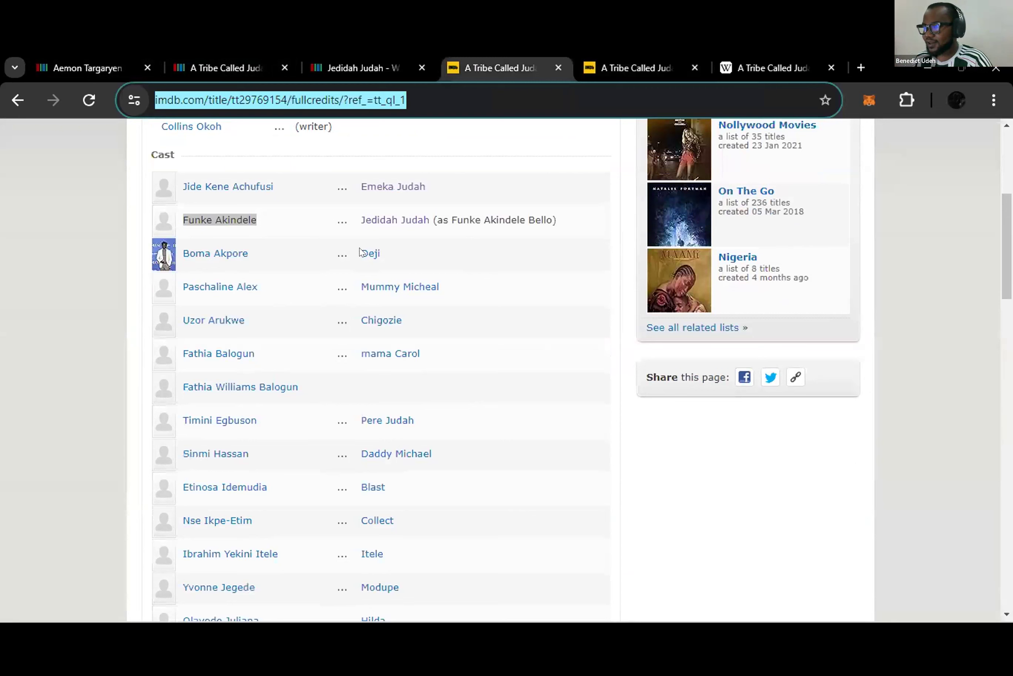
left_click_drag(386, 259, 355, 253)
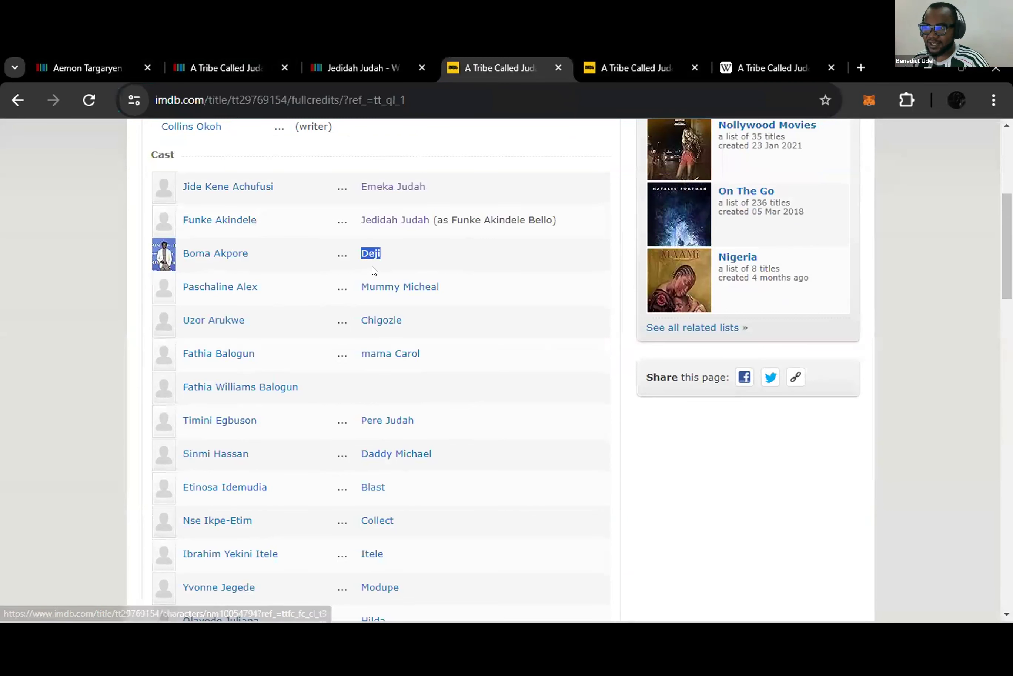
- Look up "Deji" as the value of the pending characters statement and try picking the suggestion described as a Nigerian male given name
left_click(357, 52)
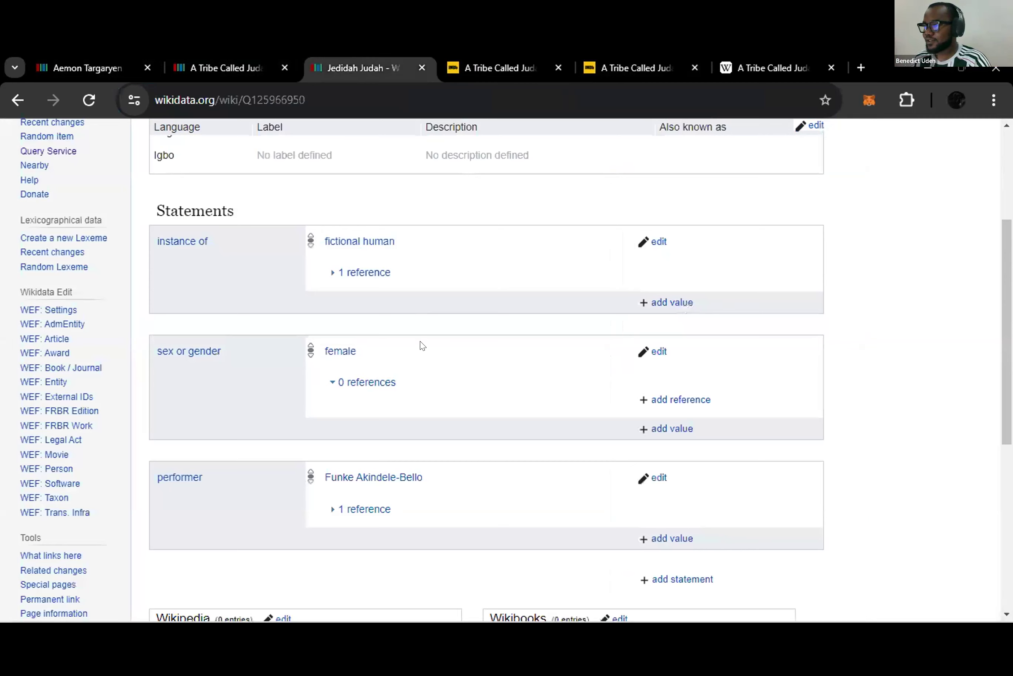
left_click(254, 53)
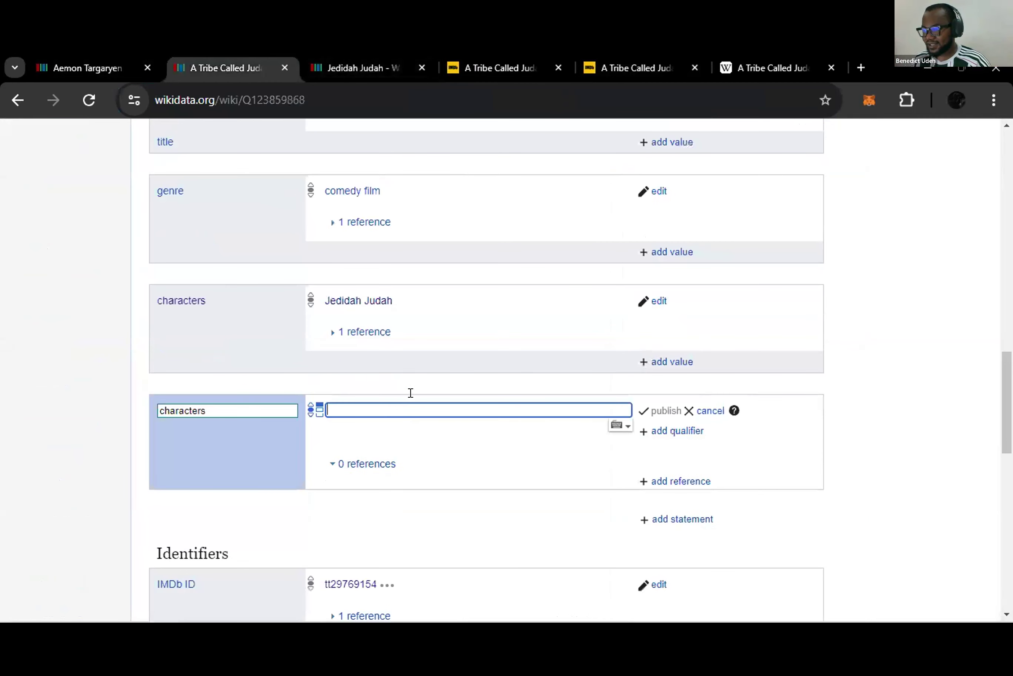
type("Deji")
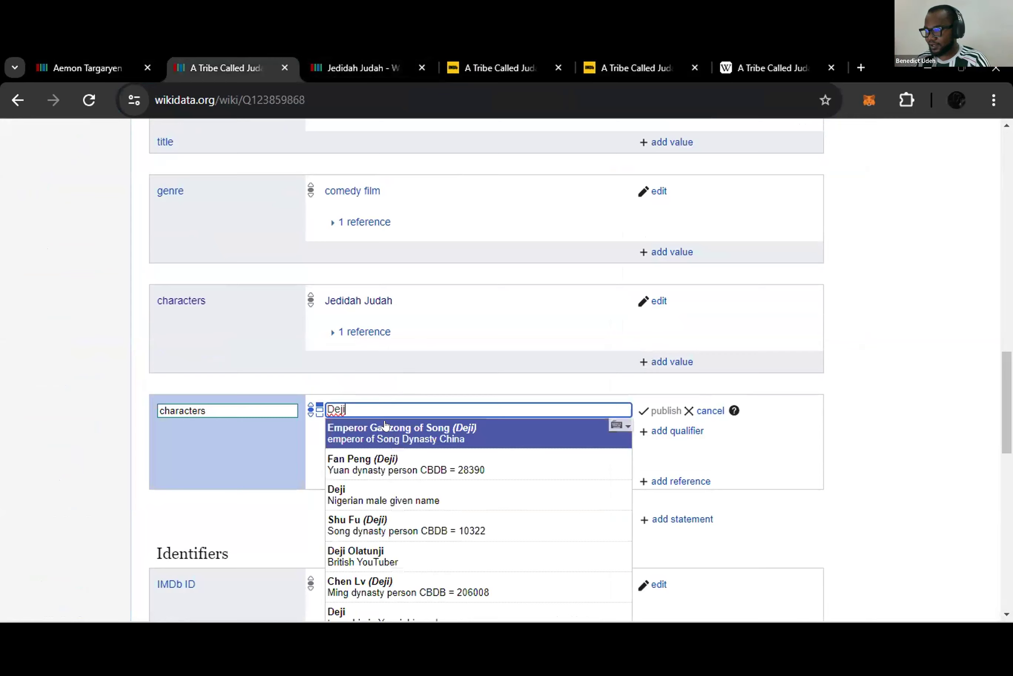
scroll(410, 453, "down", 3)
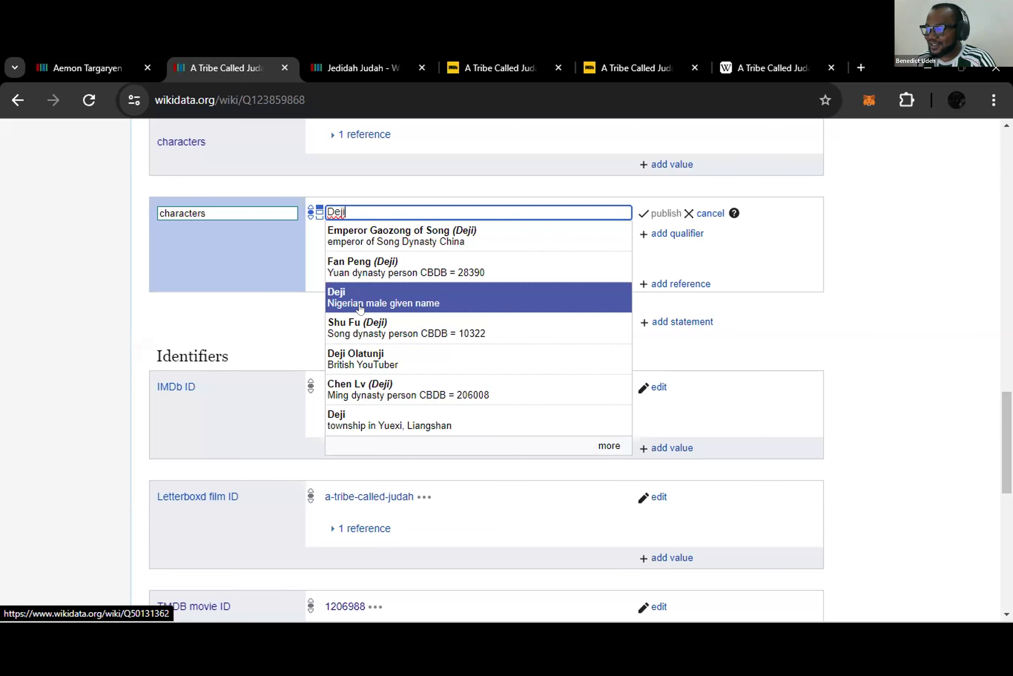
scroll(398, 335, "down", 5)
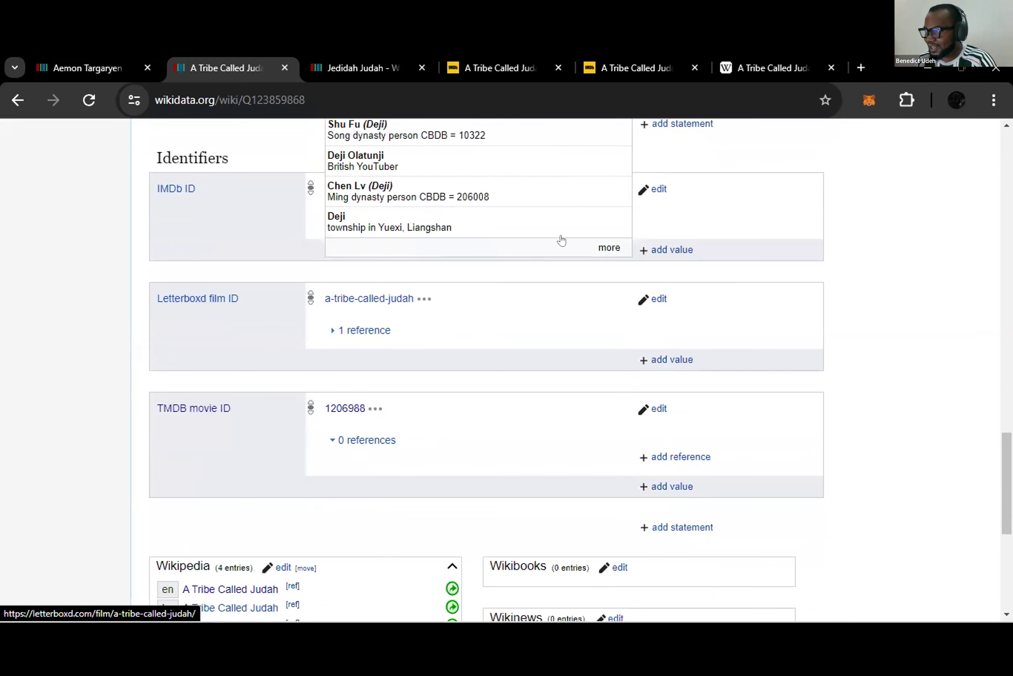
left_click(601, 249)
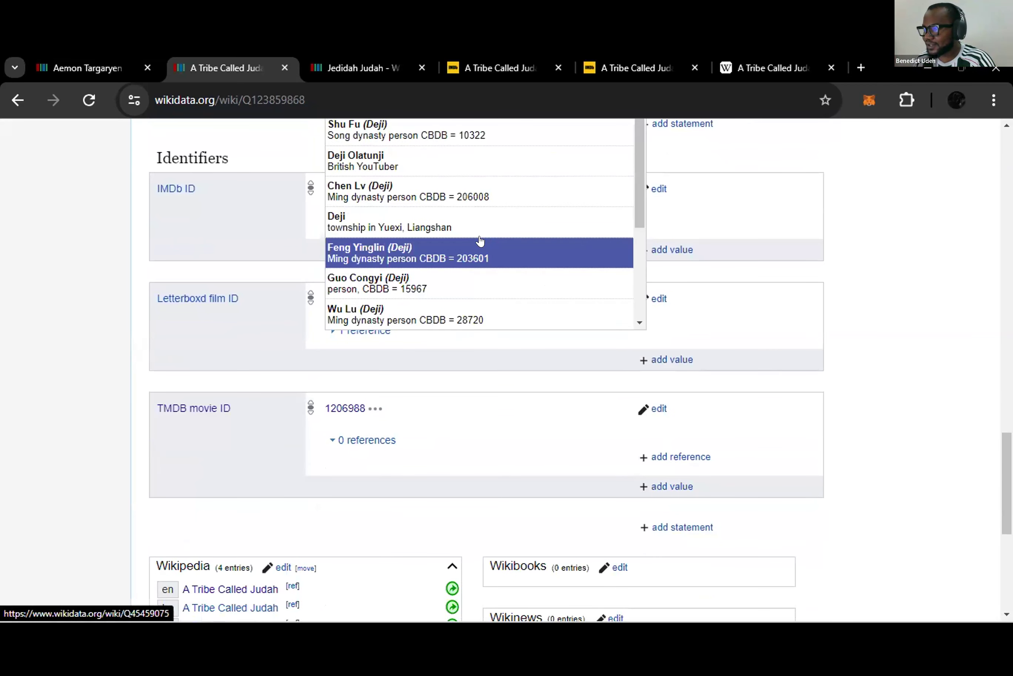
scroll(465, 299, "up", 5)
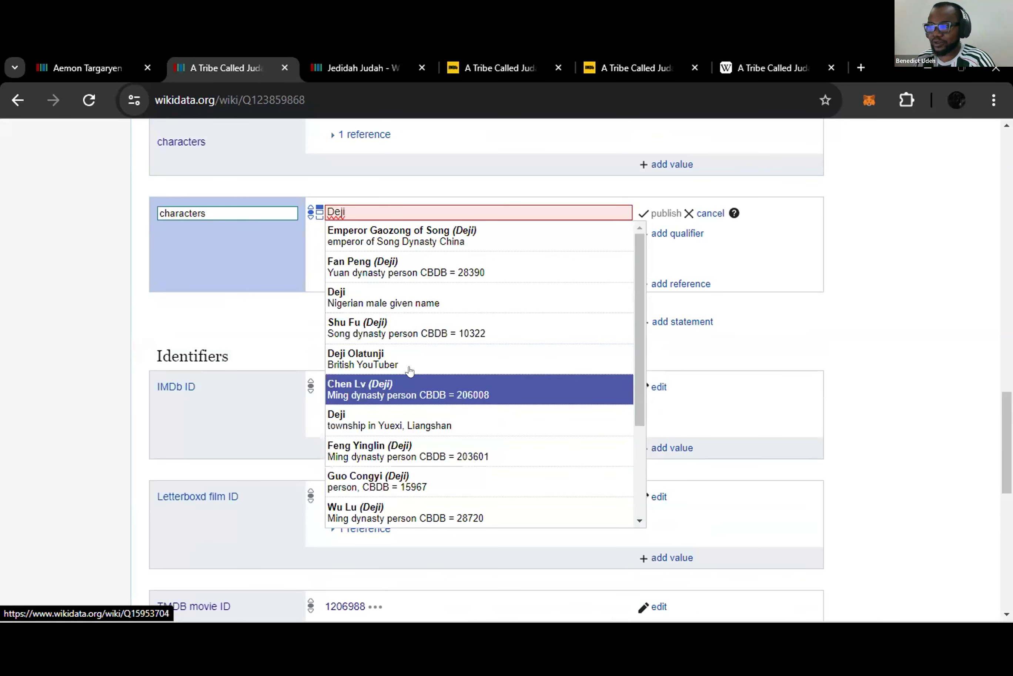
left_click(385, 299)
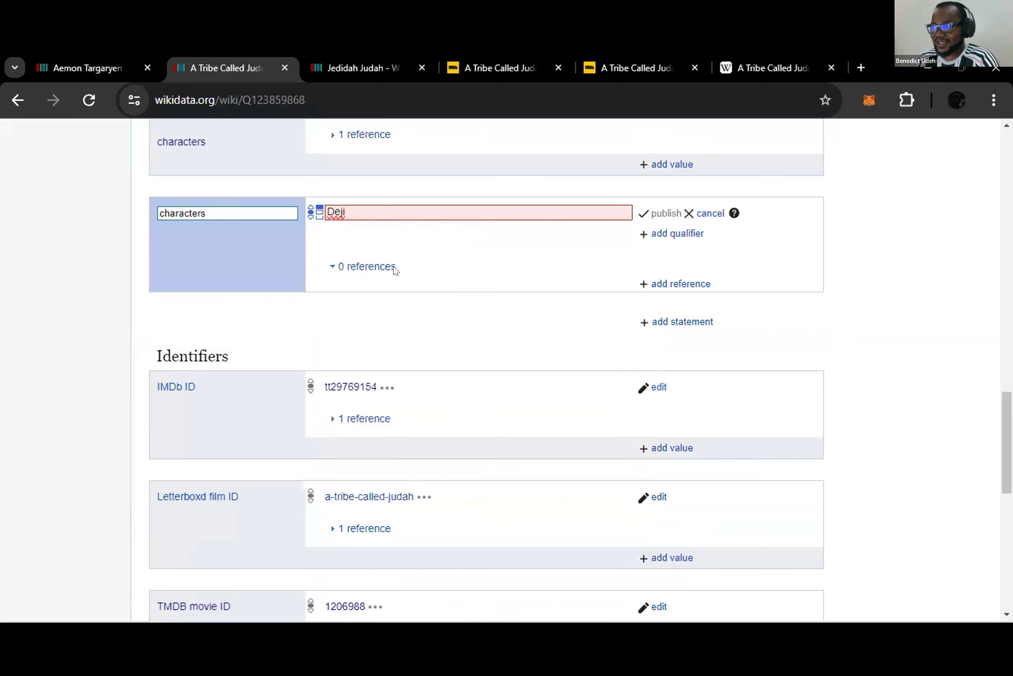
- Retry selecting a "Deji" item as the pending characters statement's value, and clear the value again
left_click(410, 205)
key("BackSpace")
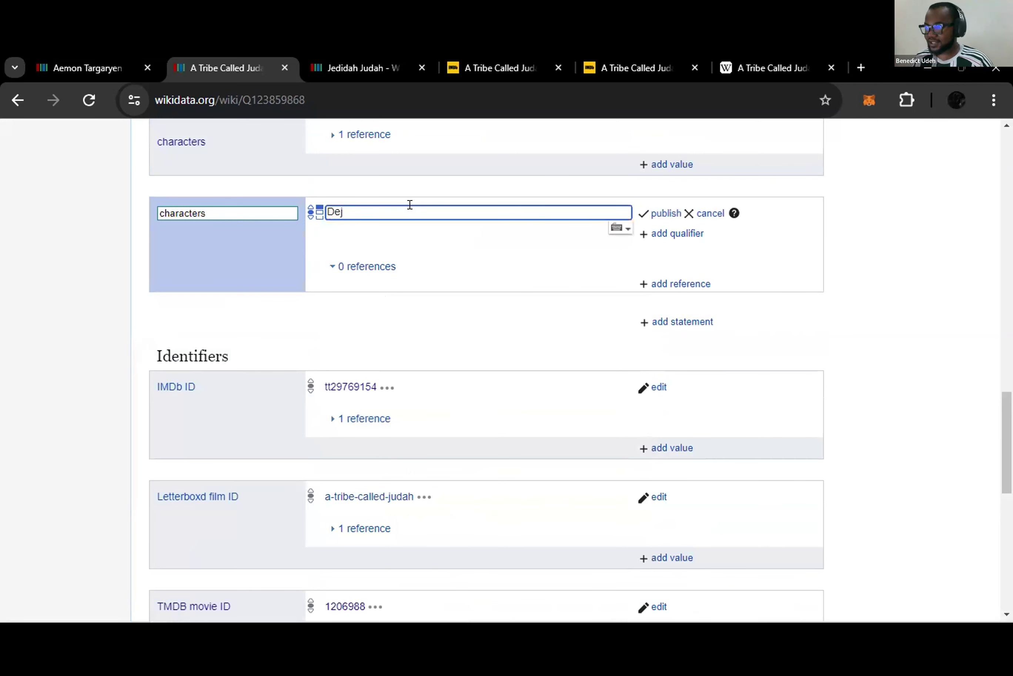
type("i")
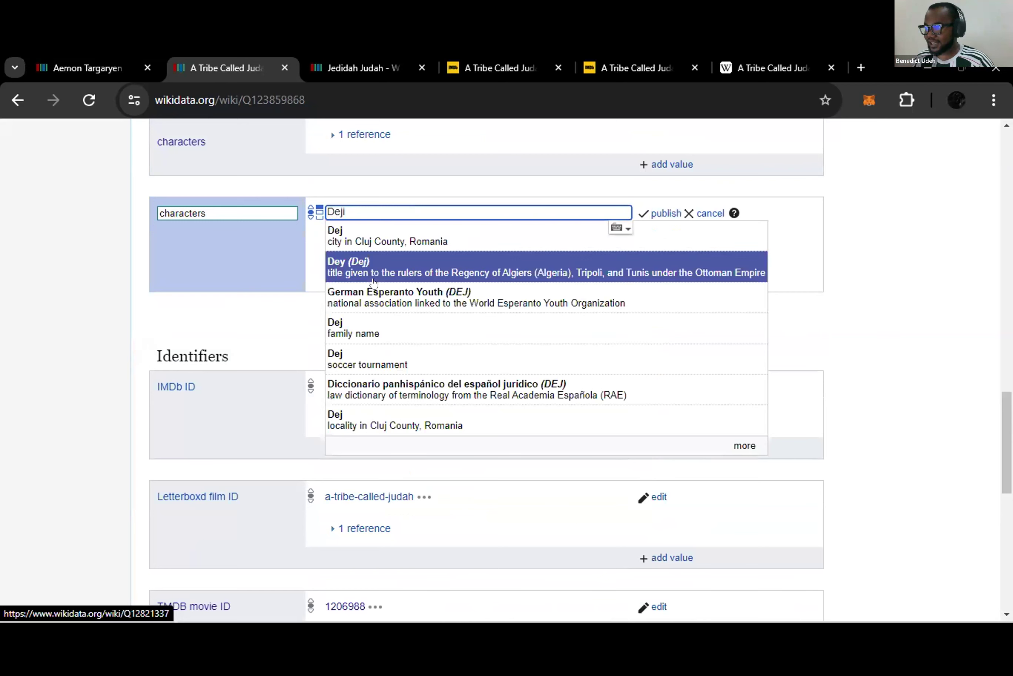
left_click(397, 295)
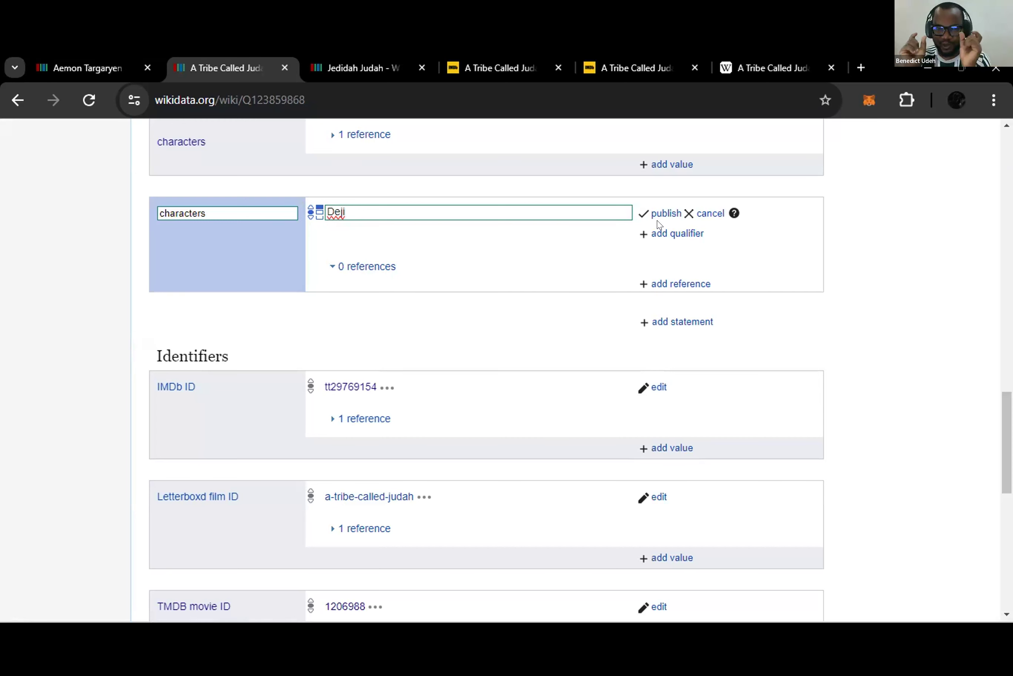
left_click(507, 202)
scroll(381, 284, "up", 2)
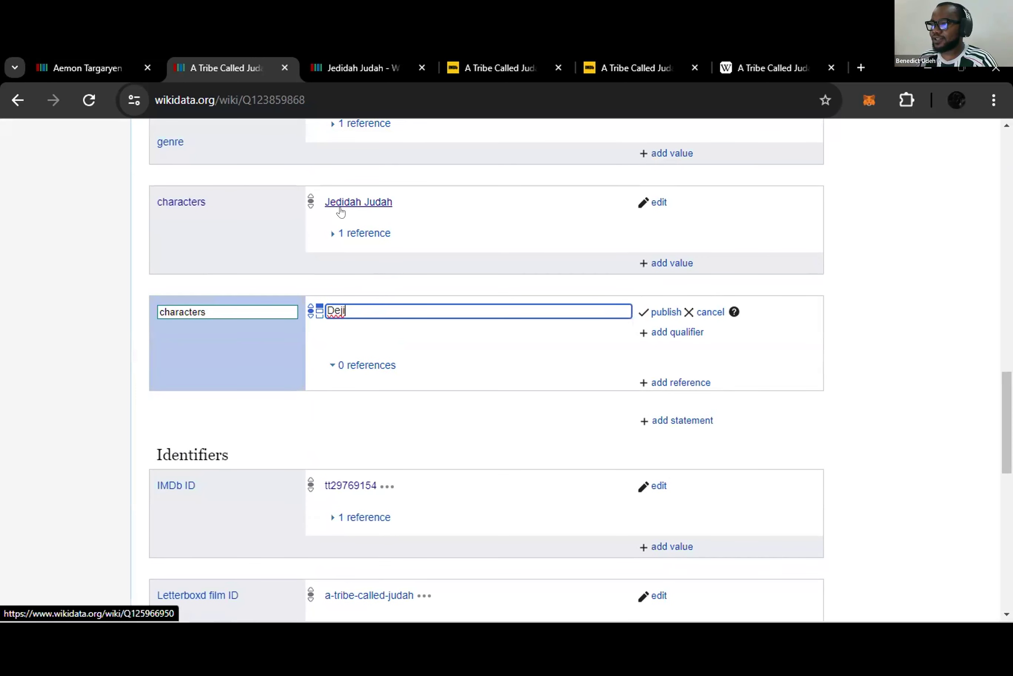
left_click_drag(366, 310, 315, 311)
key("BackSpace")
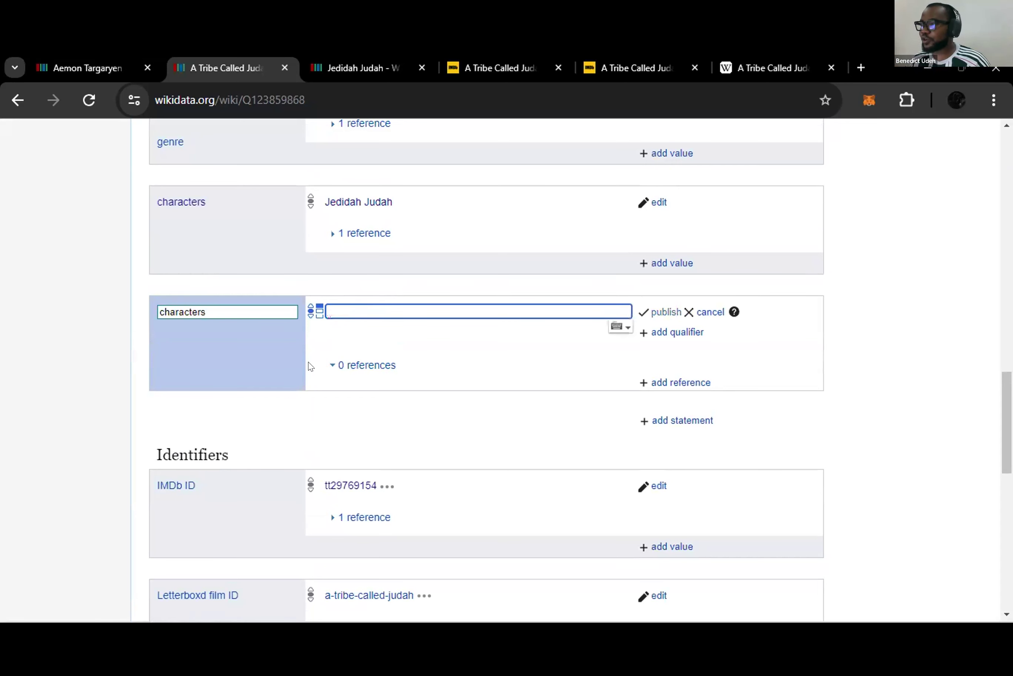
- Search Wikidata for "deji" from the Jedidah Judah item page and check the results for an item matching the film character
left_click(348, 66)
scroll(676, 235, "up", 5)
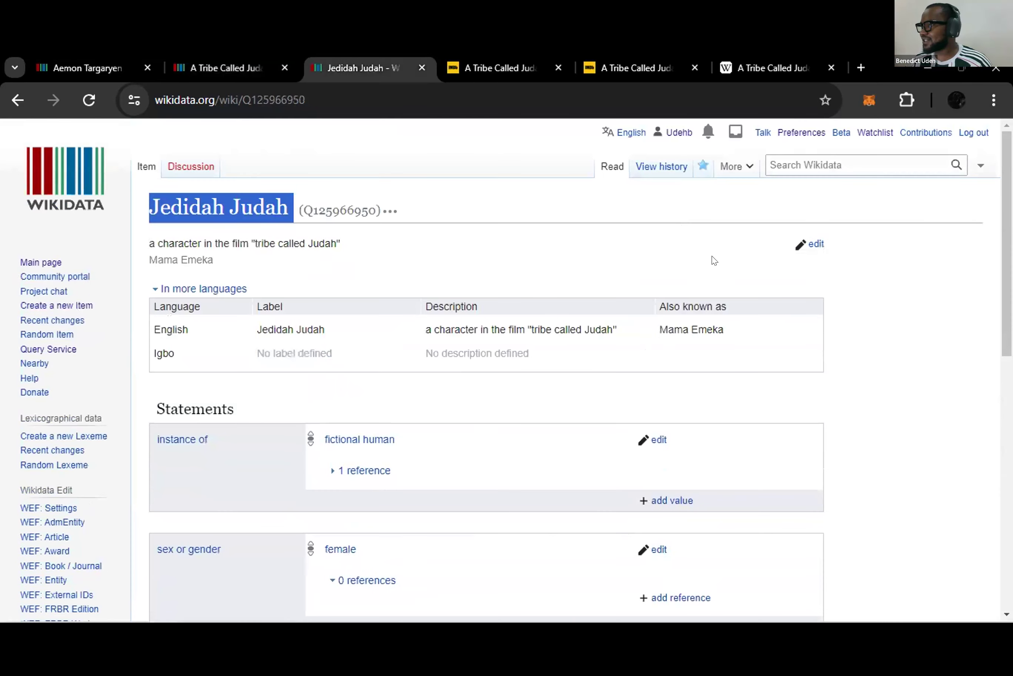
left_click(782, 158)
type("deji")
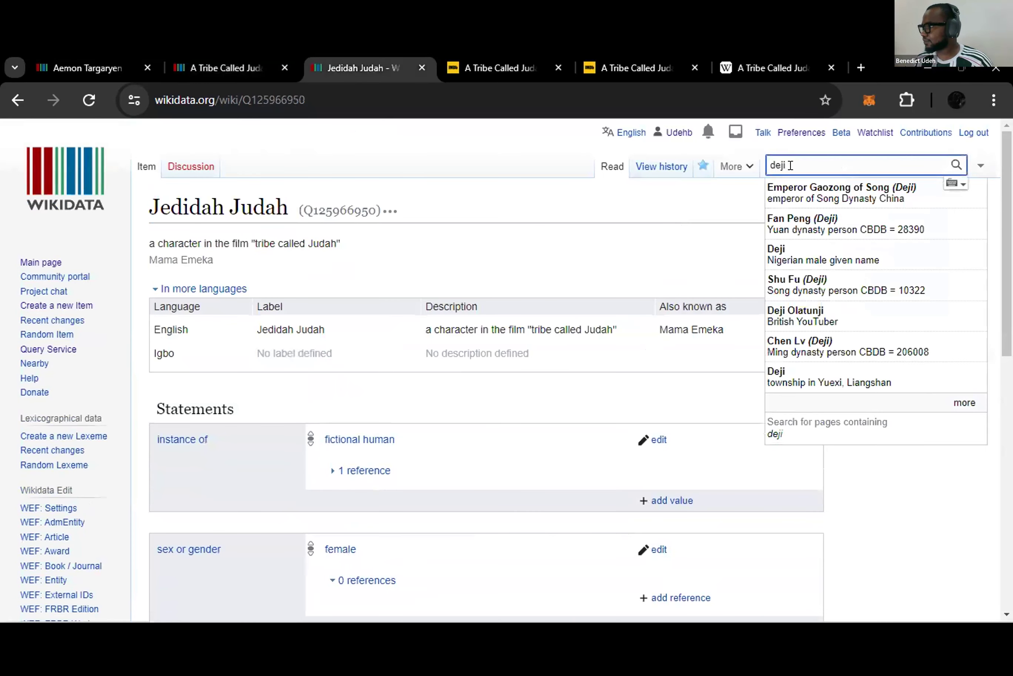
left_click(957, 164)
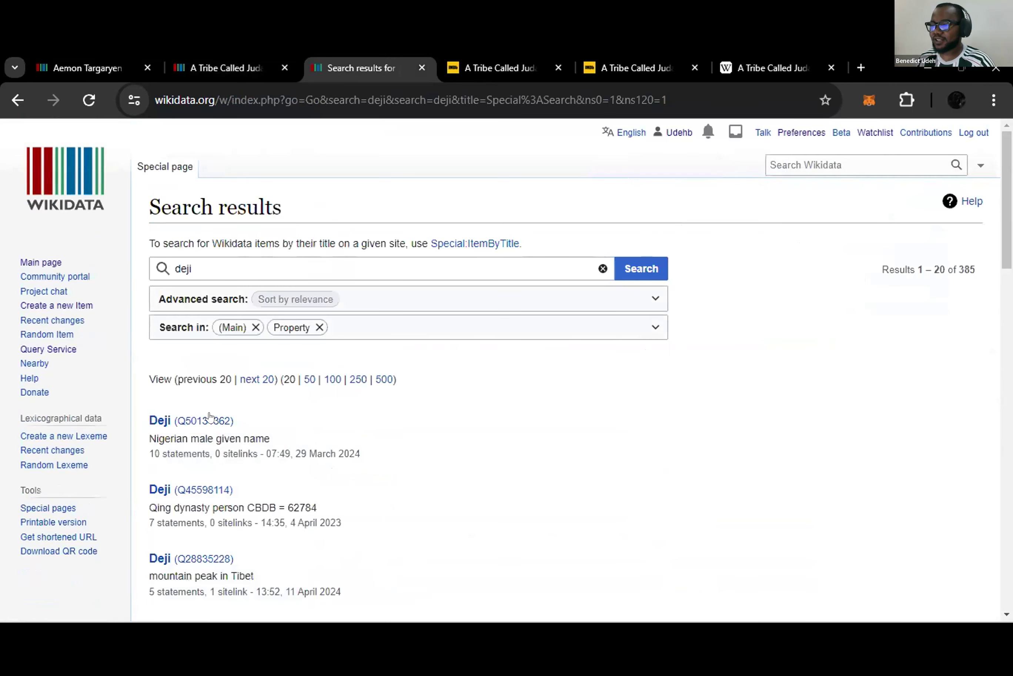
scroll(205, 323, "down", 12)
scroll(205, 323, "down", 4)
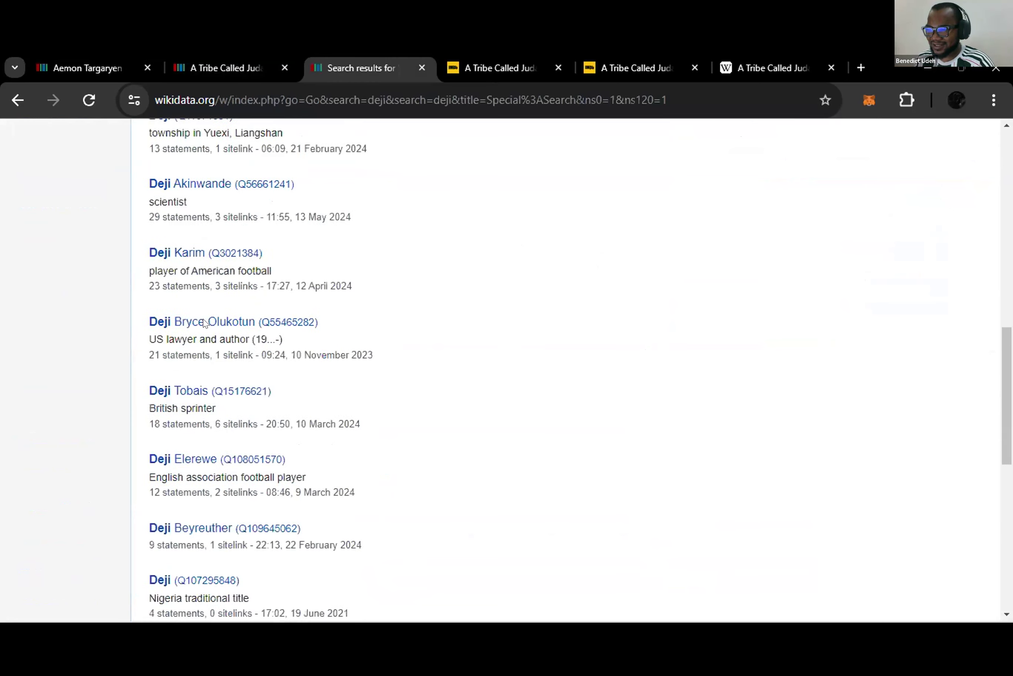
scroll(232, 257, "down", 1)
scroll(233, 262, "down", 7)
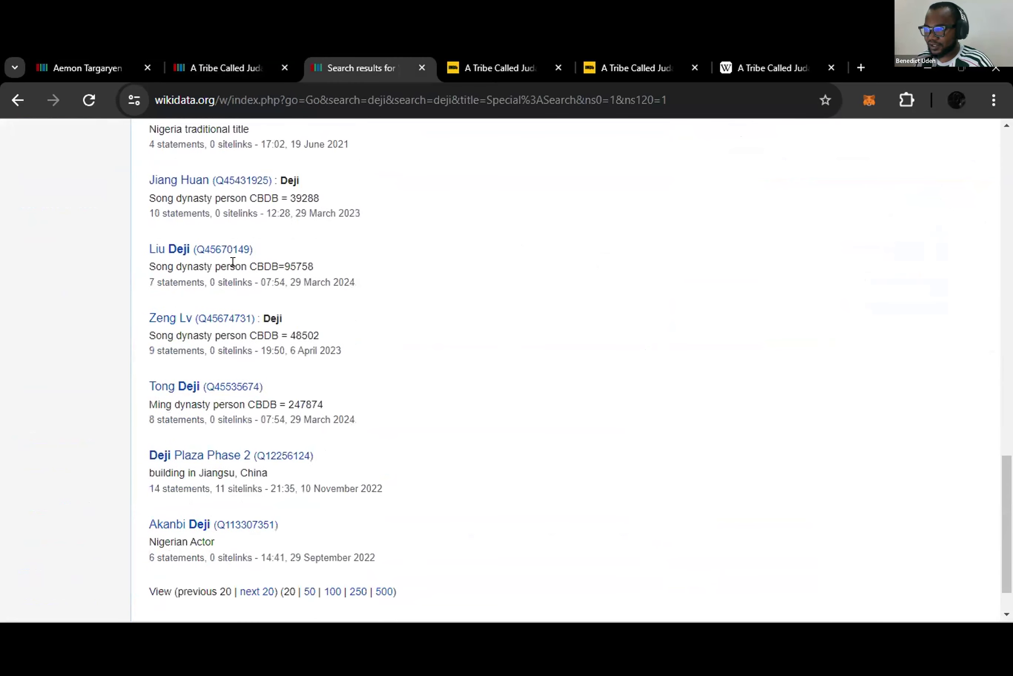
scroll(256, 264, "up", 20)
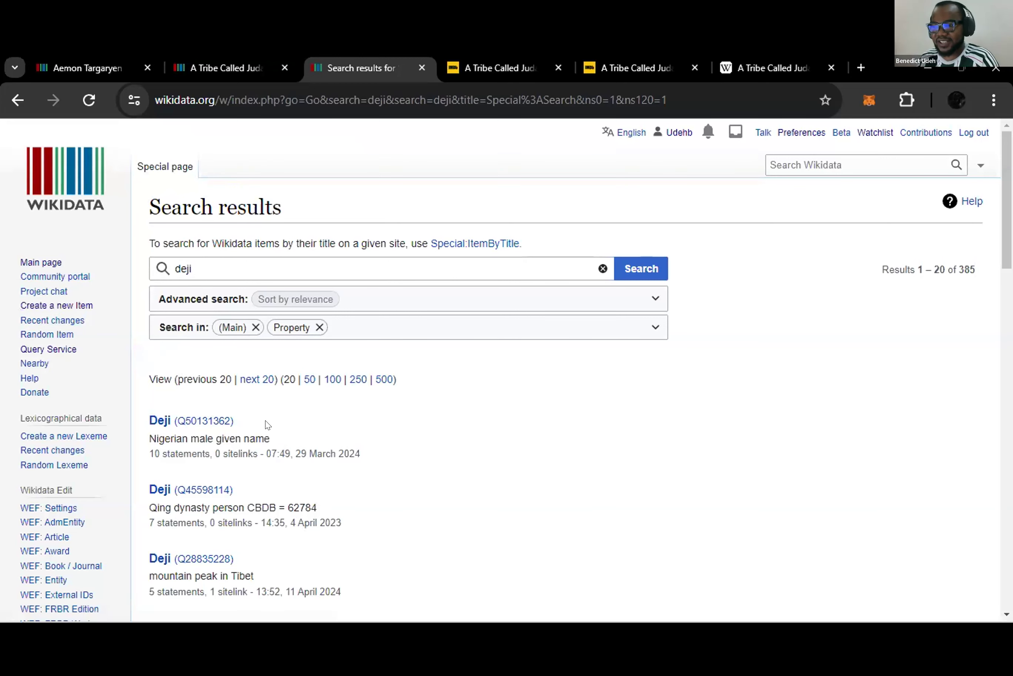
scroll(257, 425, "down", 2)
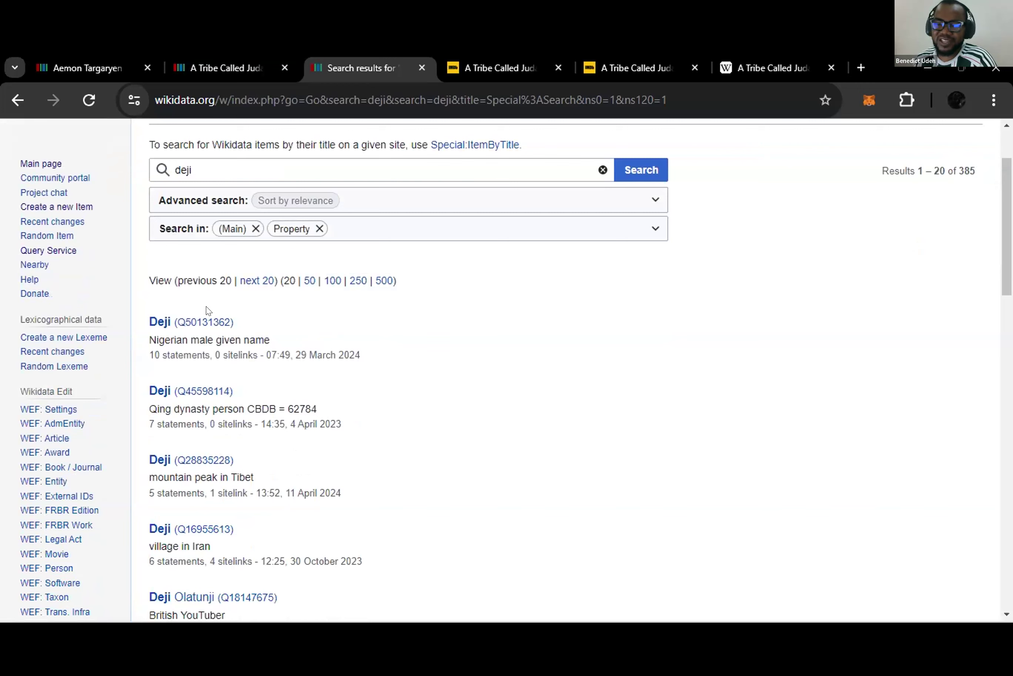
- Start a new Wikidata item in English and enter "Deji" as its label
scroll(113, 286, "up", 2)
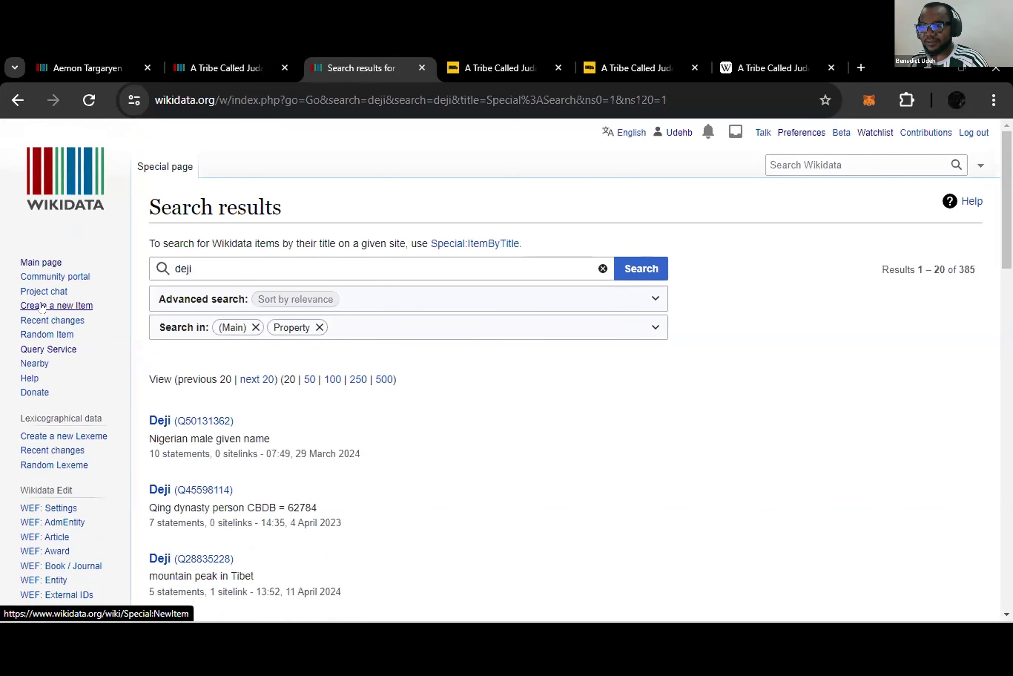
left_click_drag(81, 296, 14, 298)
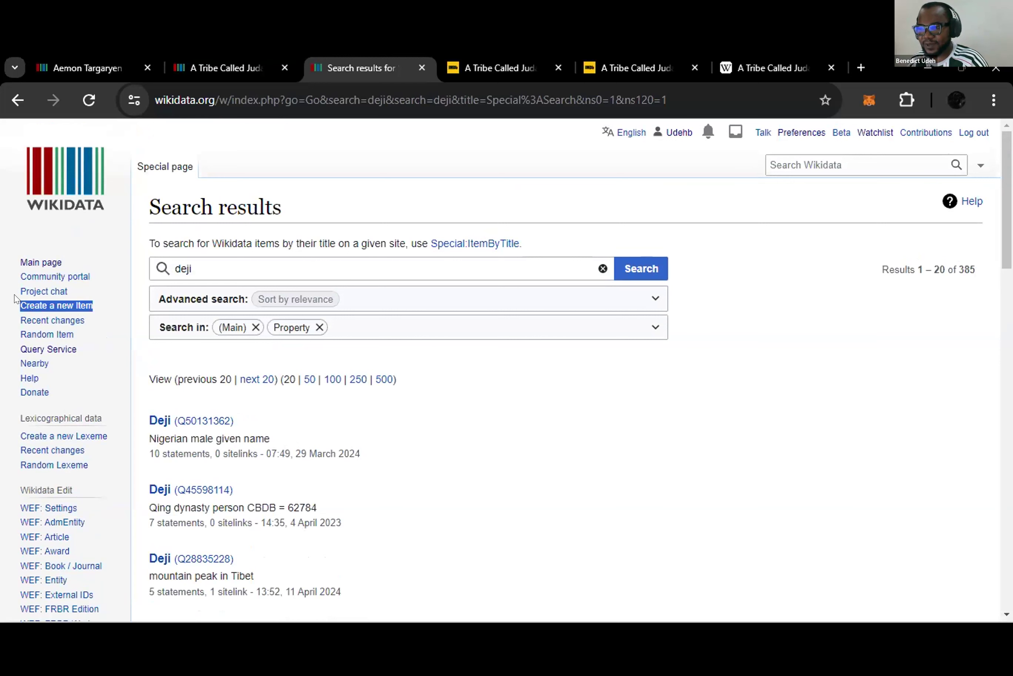
left_click(79, 300)
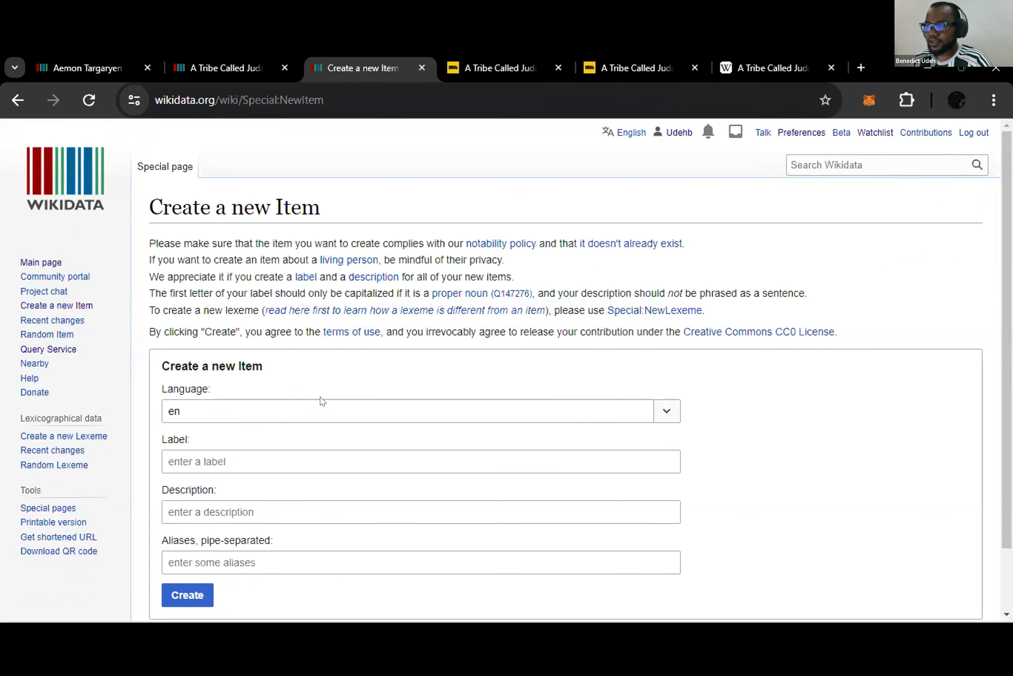
scroll(284, 392, "down", 2)
left_click(256, 384)
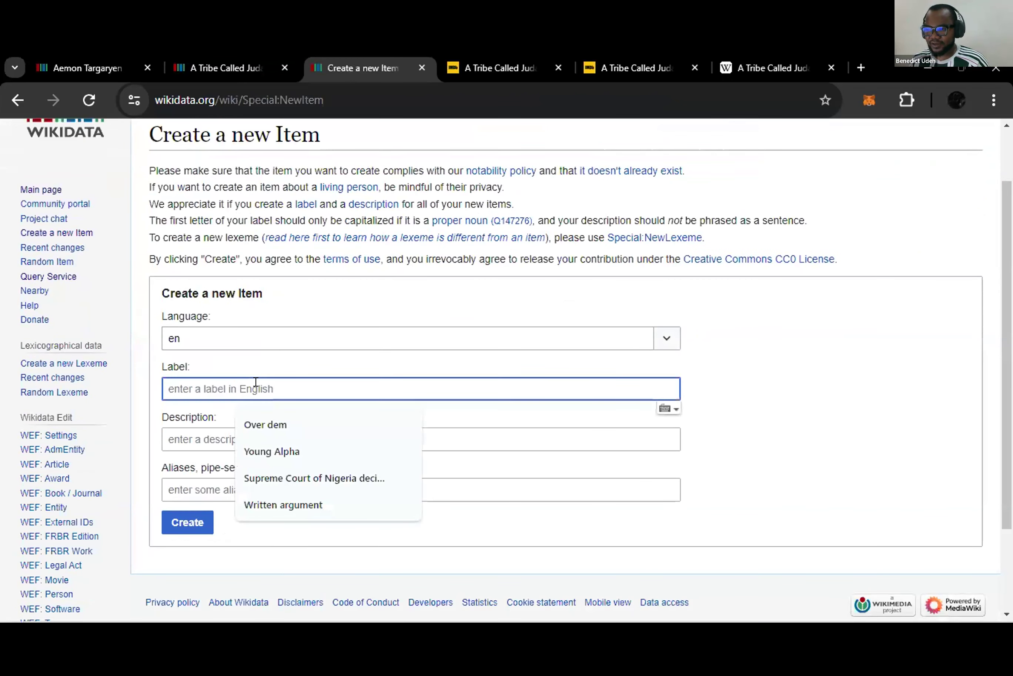
type("Deji")
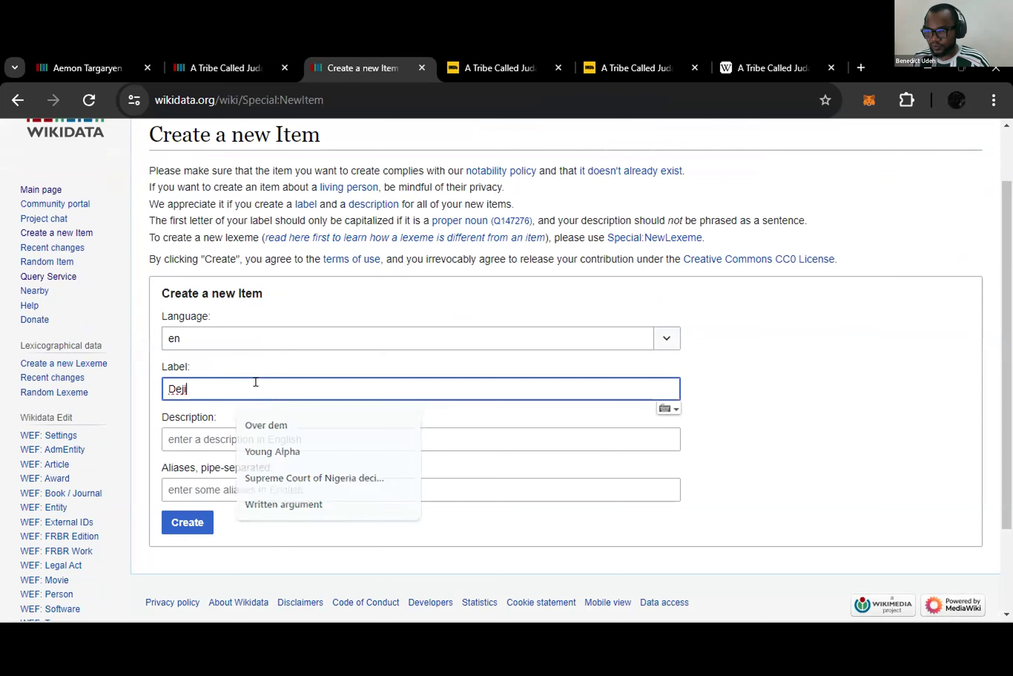
- Open the Jedidah Judah item from the film's characters statement and copy its English description
left_click(247, 428)
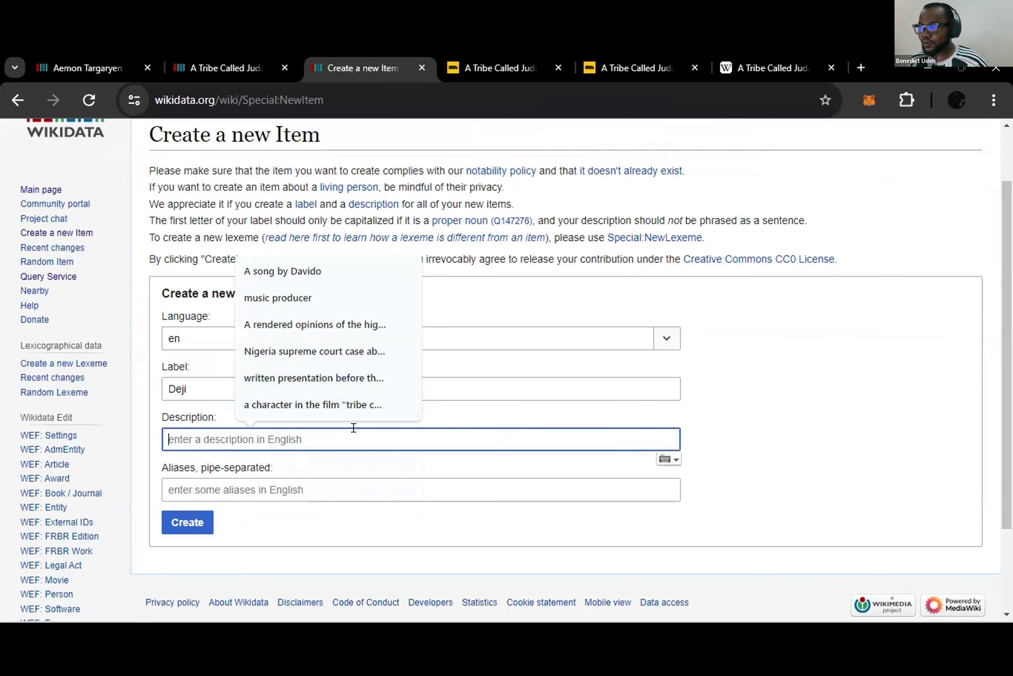
left_click(226, 67)
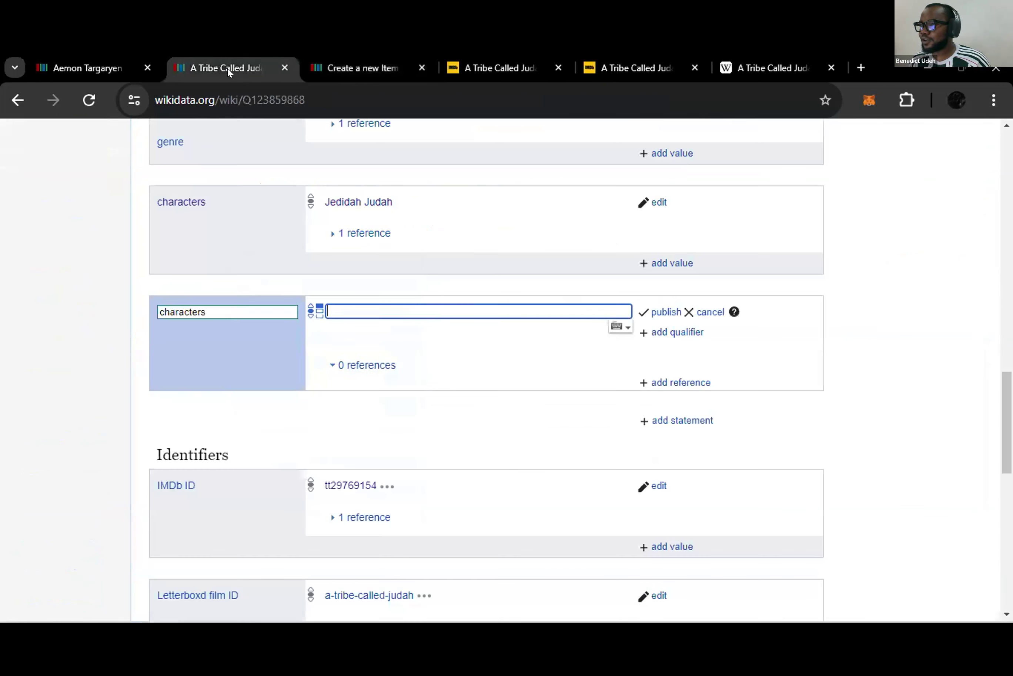
scroll(392, 344, "up", 2)
middle_click(362, 301)
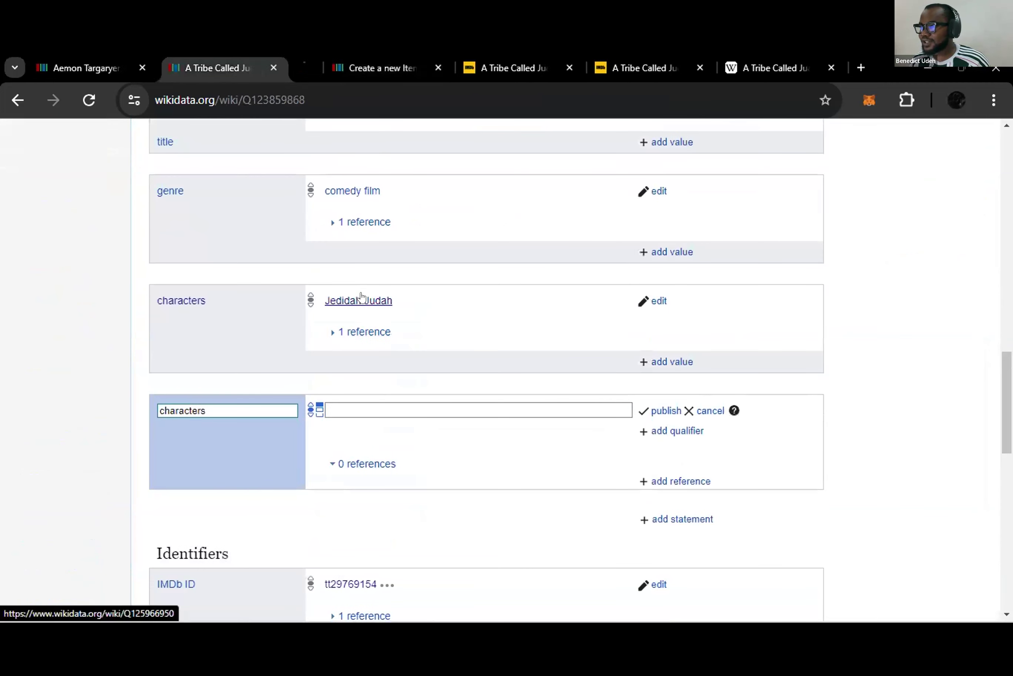
left_click(291, 66)
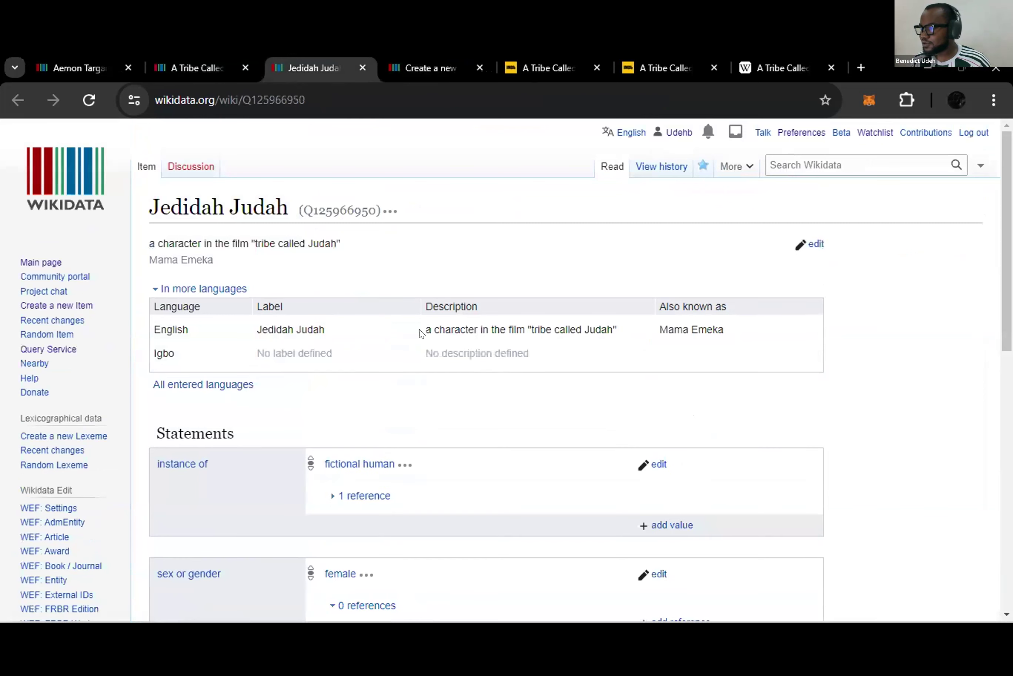
left_click_drag(420, 333, 618, 333)
key("ctrl+c")
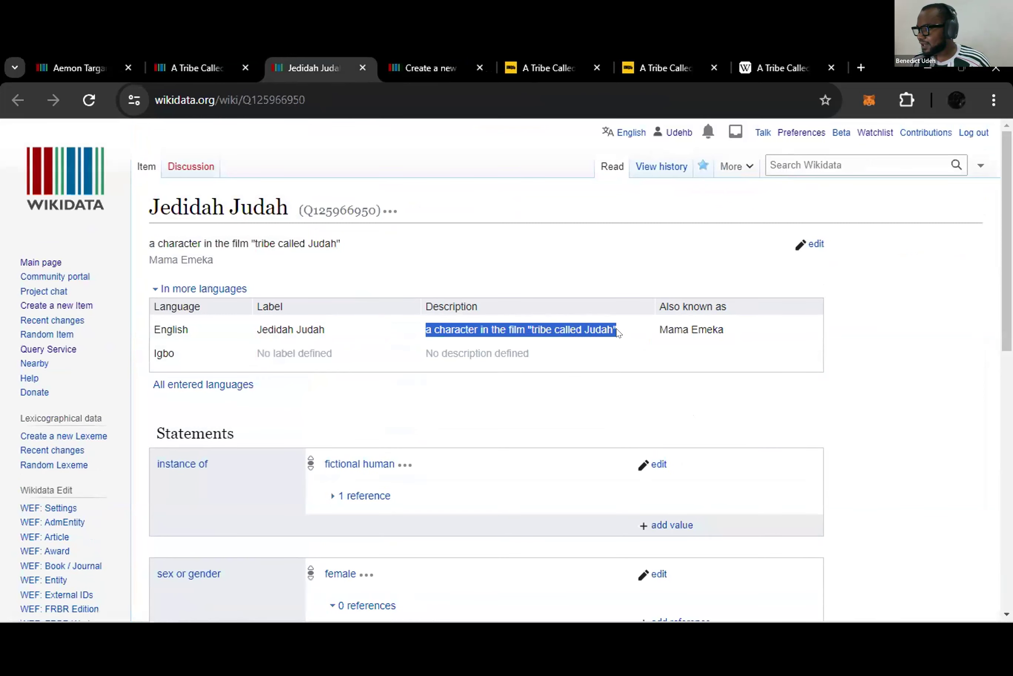
- Paste the description a character in the film "tribe called Judah" into the new Deji item, leave the aliases empty and create it
left_click(421, 69)
right_click(280, 428)
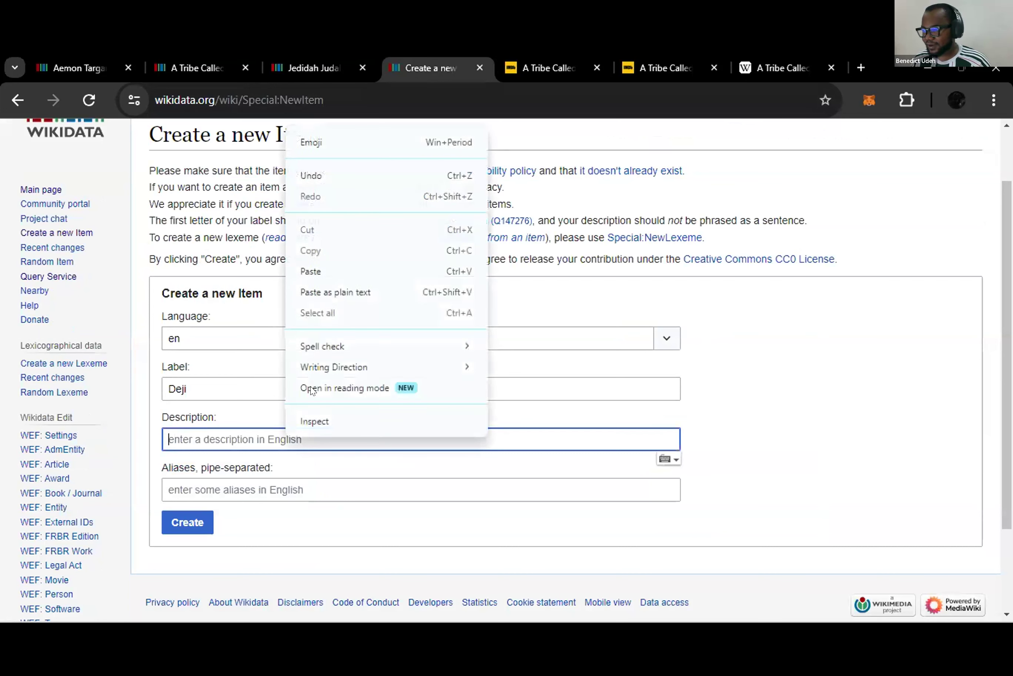
left_click(320, 270)
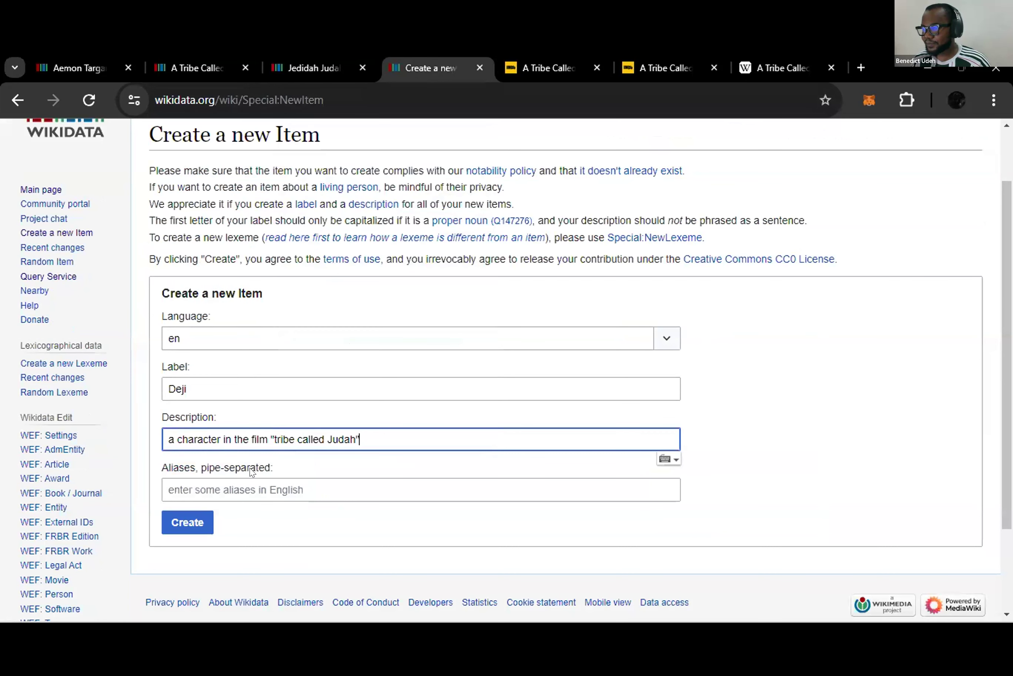
left_click(233, 488)
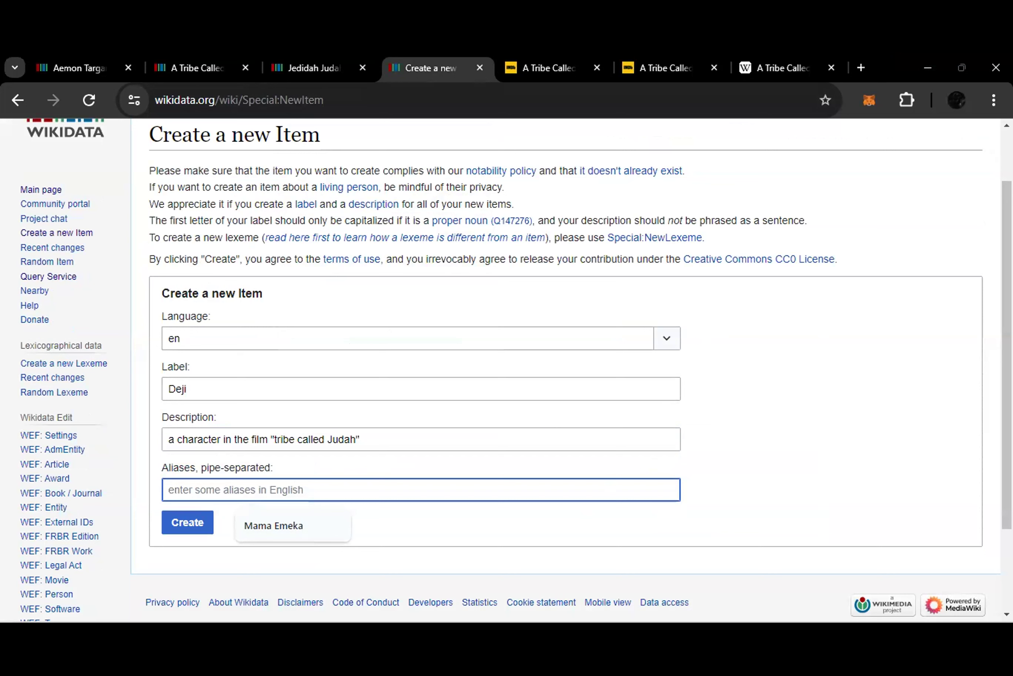
left_click(187, 523)
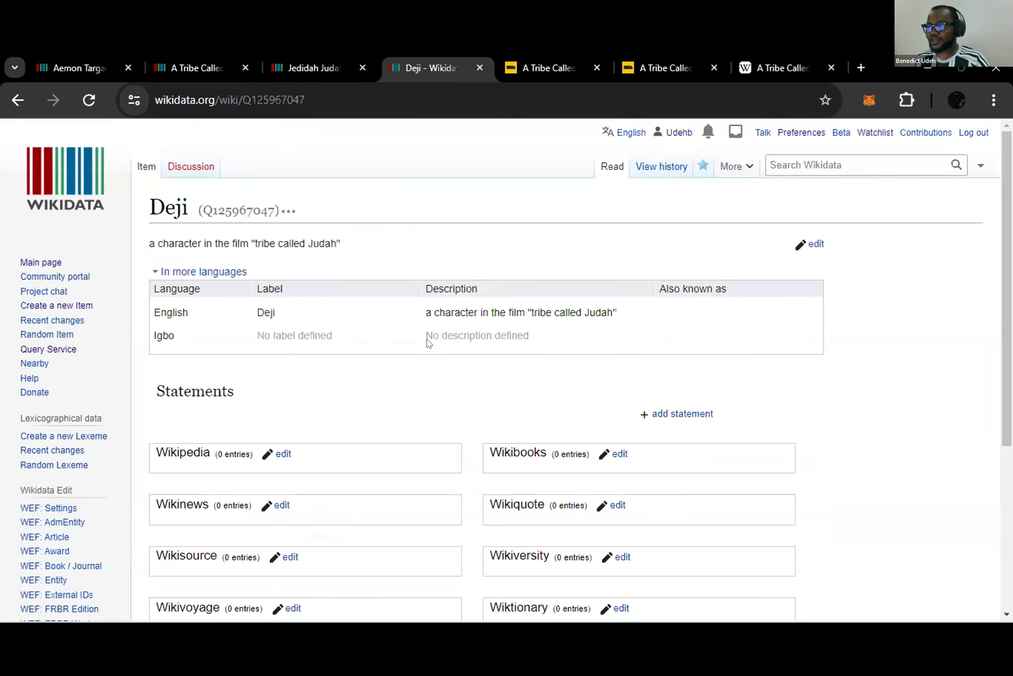
- Add an "instance of" statement to the Deji item with the value "fictional human"
left_click(669, 417)
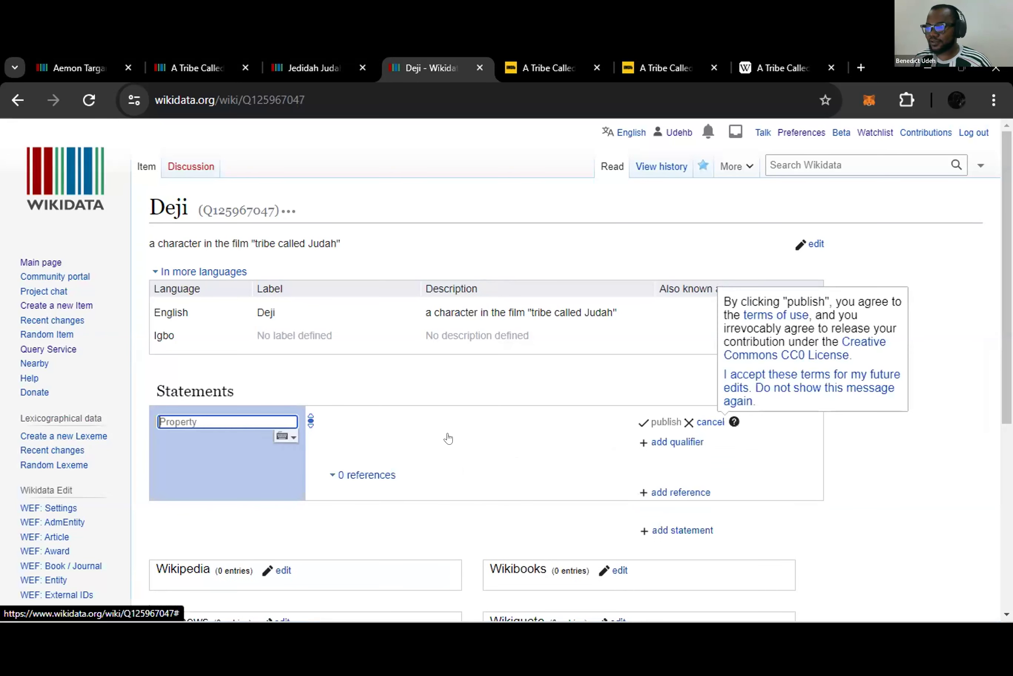
left_click(228, 441)
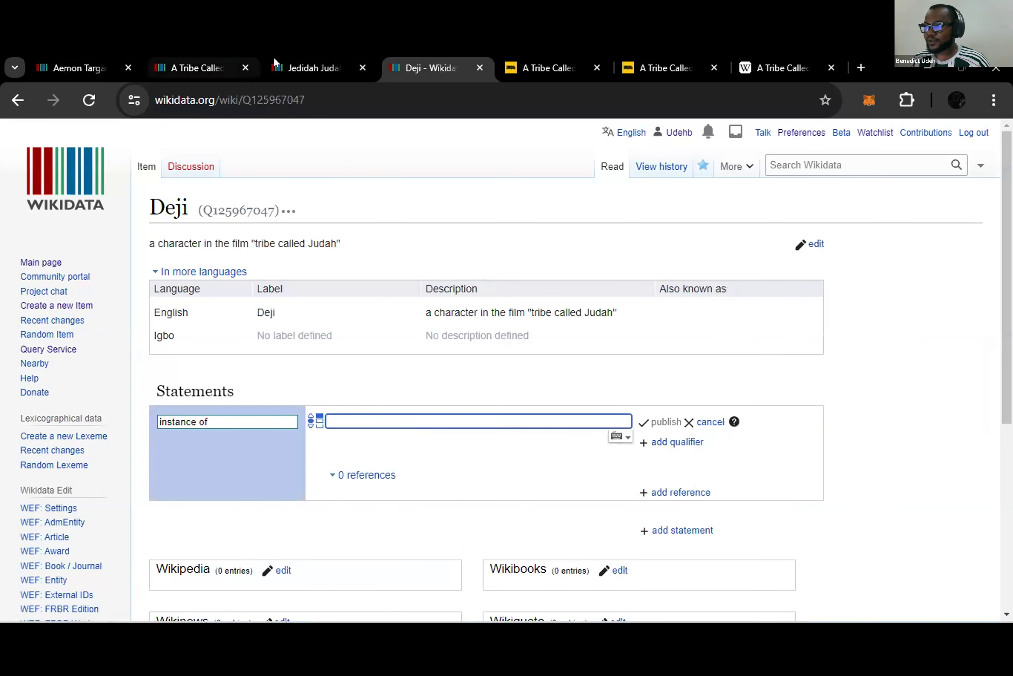
left_click(289, 69)
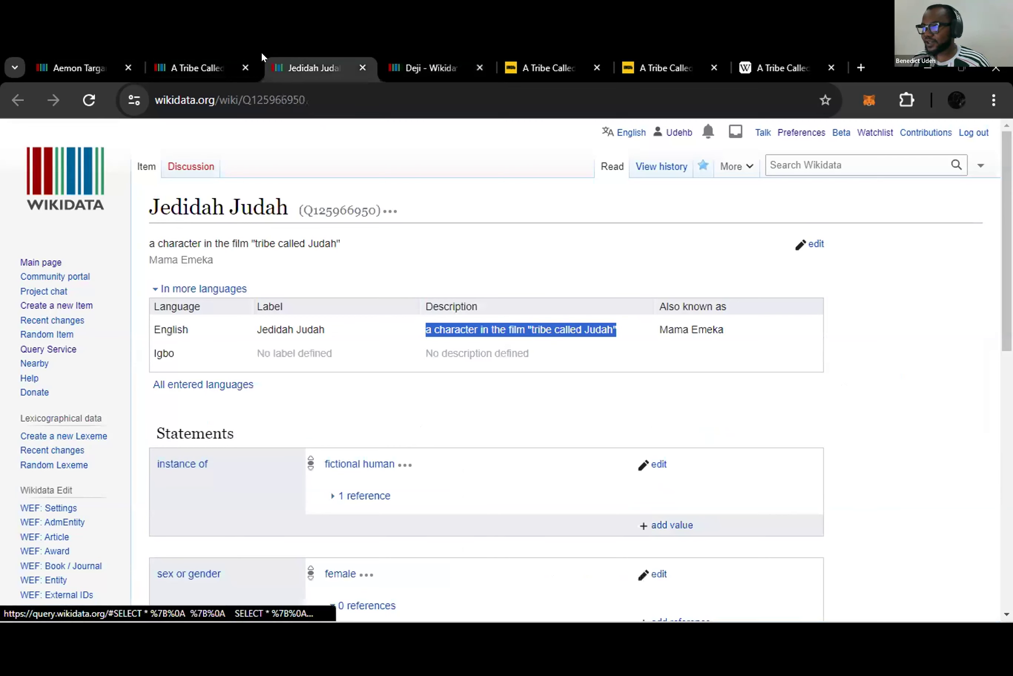
left_click(204, 67)
left_click(408, 68)
left_click(398, 417)
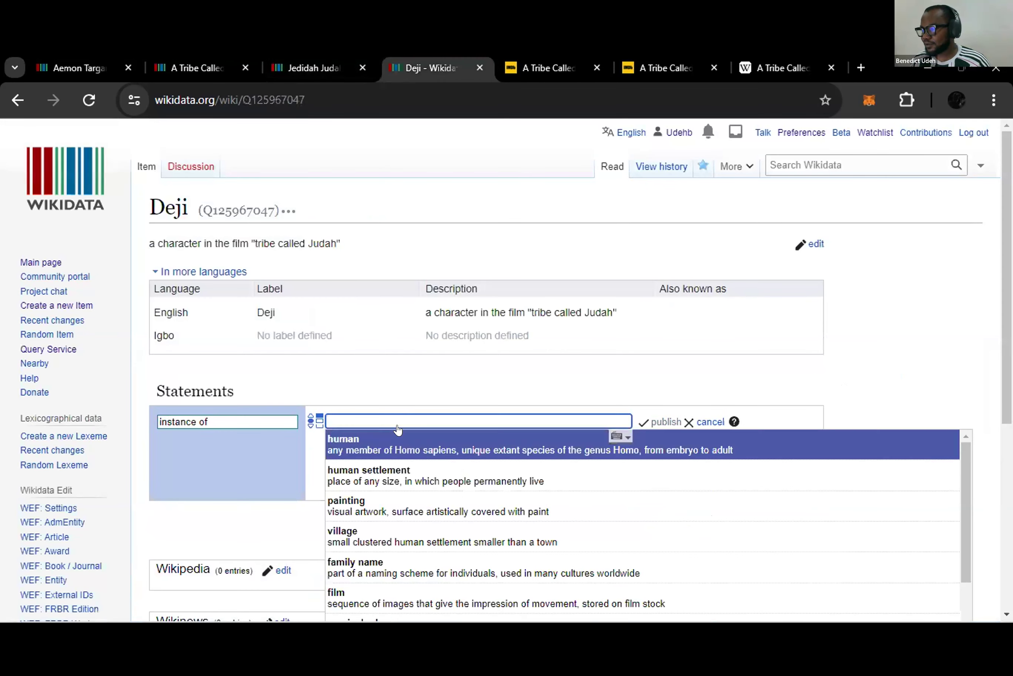
type("fictional")
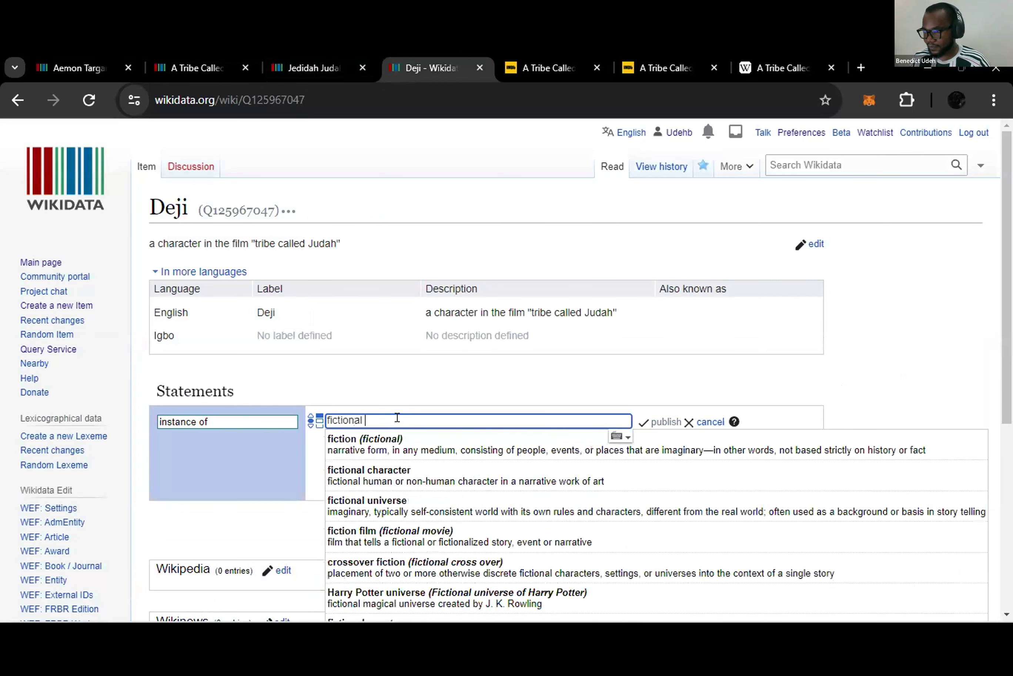
type(" hu")
key("BackSpace")
type("hum")
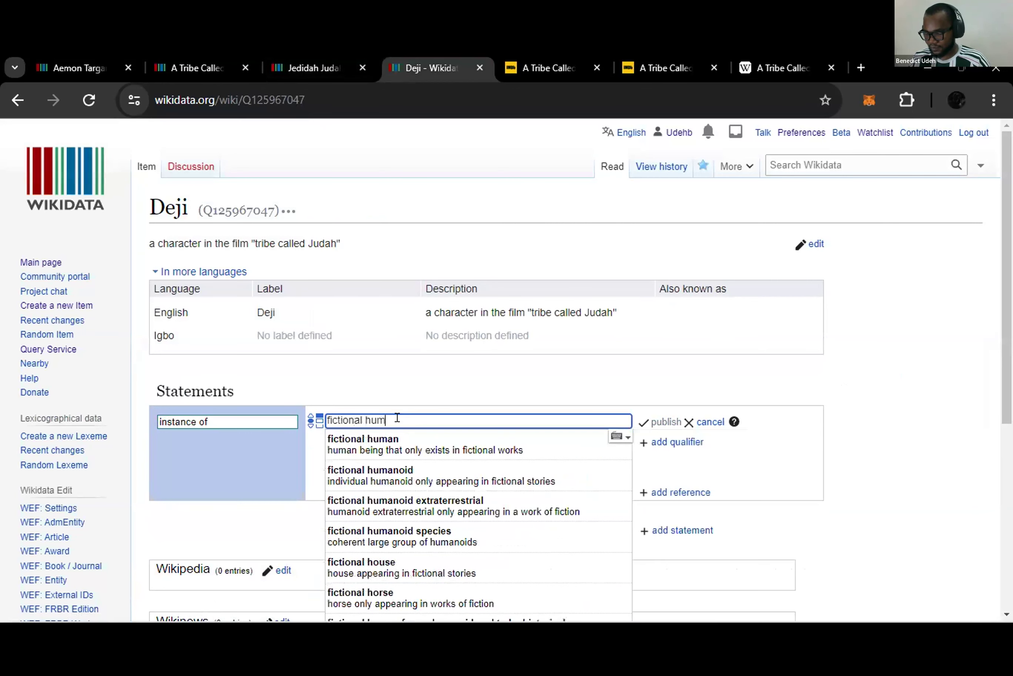
left_click(404, 438)
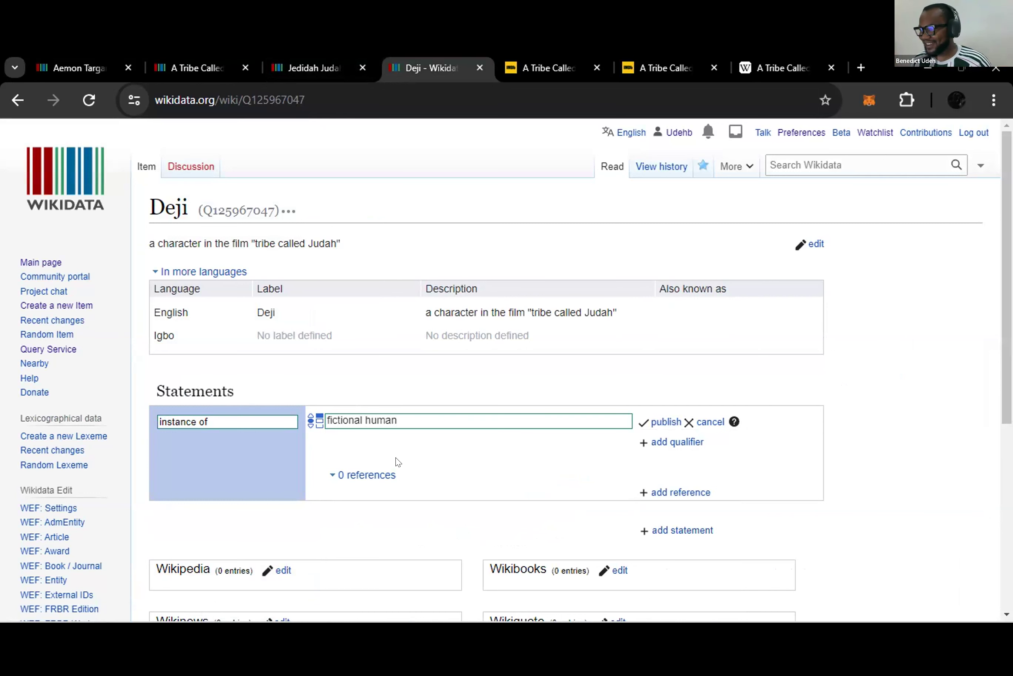
- Add a reference URL to the "fictional human" statement using the address of IMDb's full cast and crew page, and publish it
left_click(672, 492)
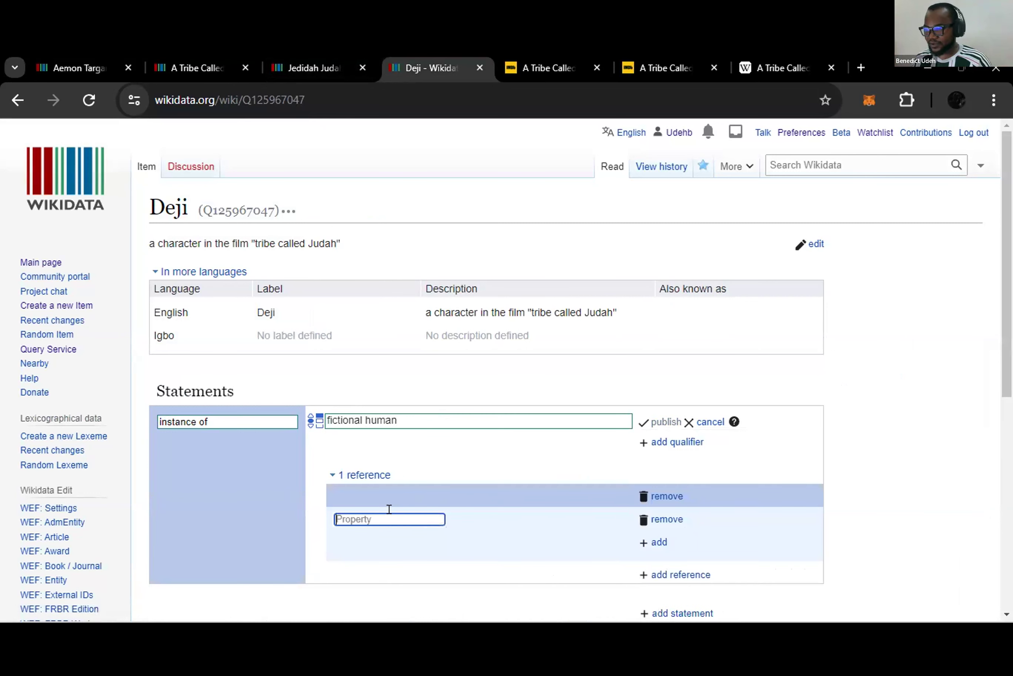
type("url")
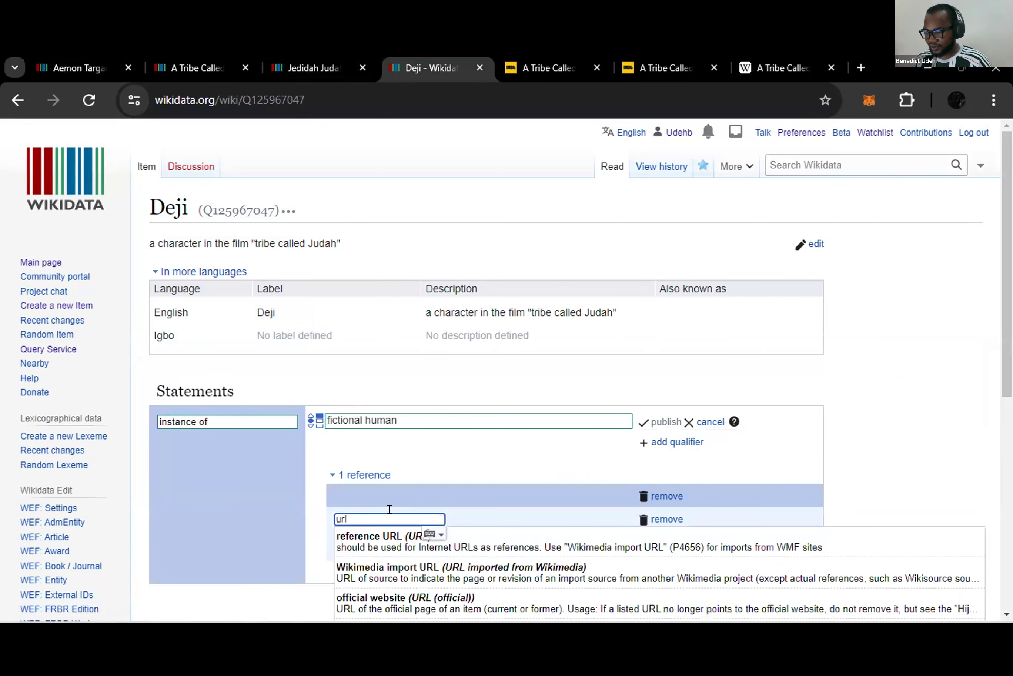
left_click(374, 541)
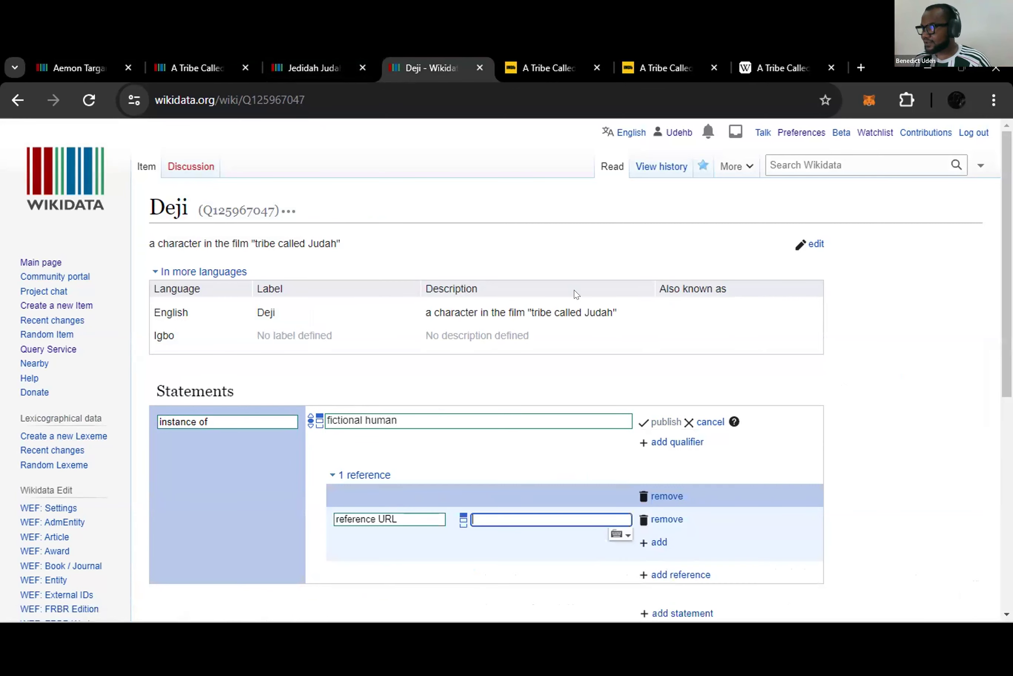
left_click(539, 70)
left_click(436, 86)
key("ctrl+c")
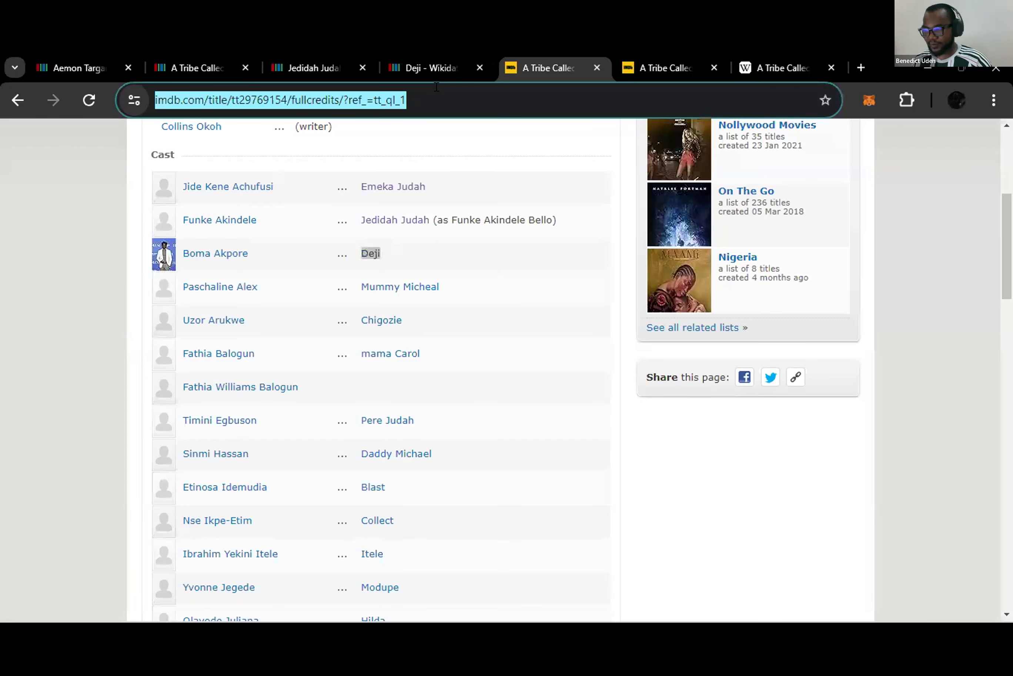
left_click(323, 69)
left_click(405, 70)
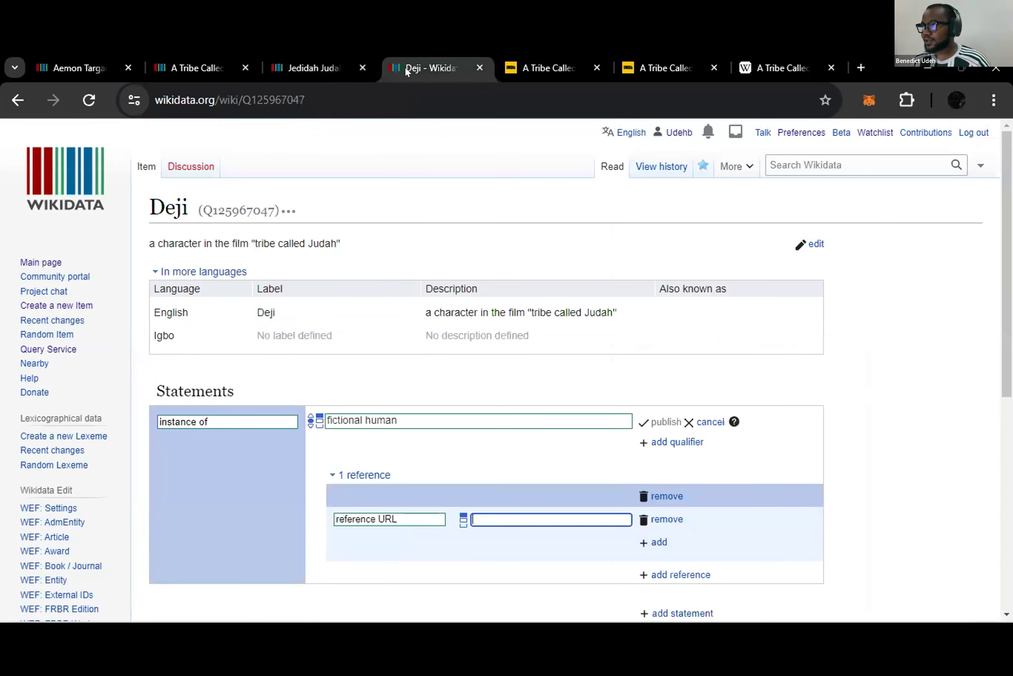
left_click(485, 515)
key("ctrl+v")
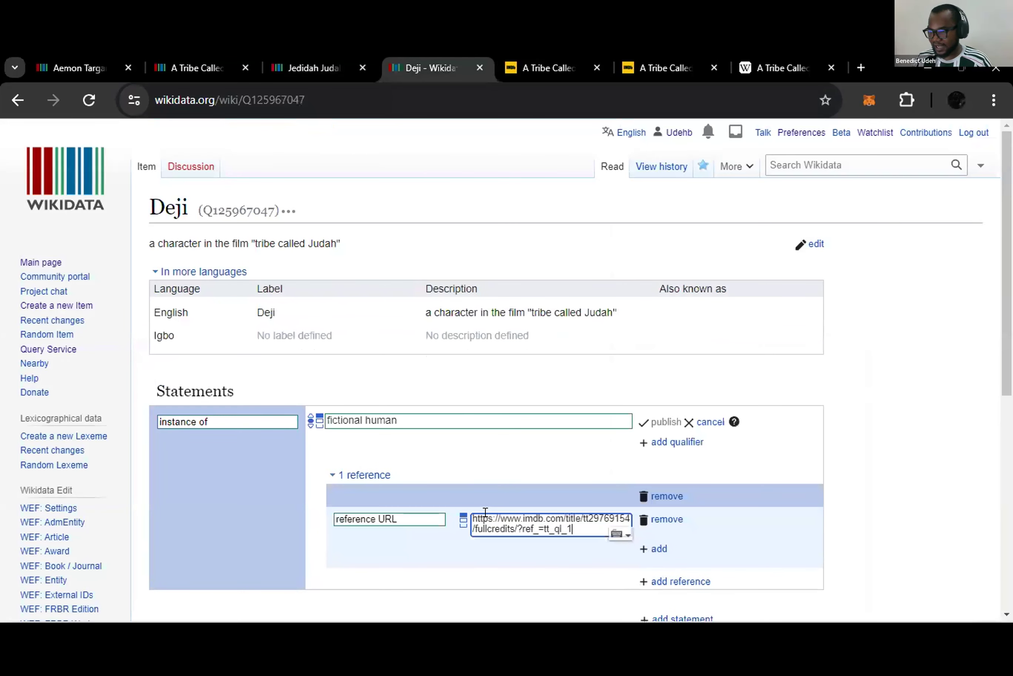
left_click(659, 419)
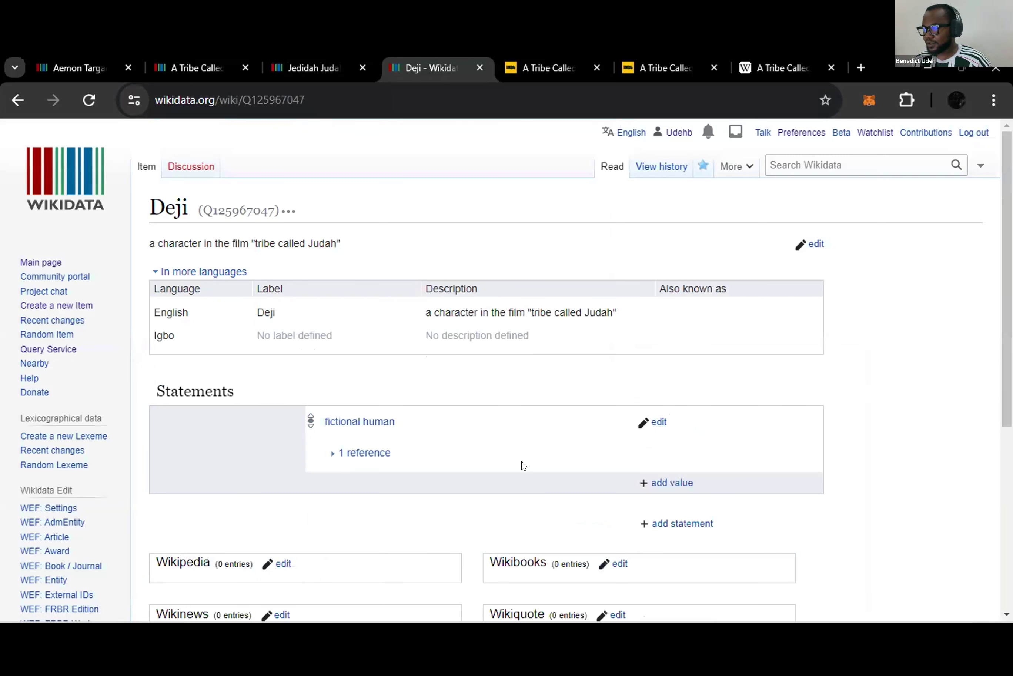
- Add a "sex or gender" statement with the value "male" to the Deji item and publish it
scroll(610, 440, "down", 2)
left_click(660, 427)
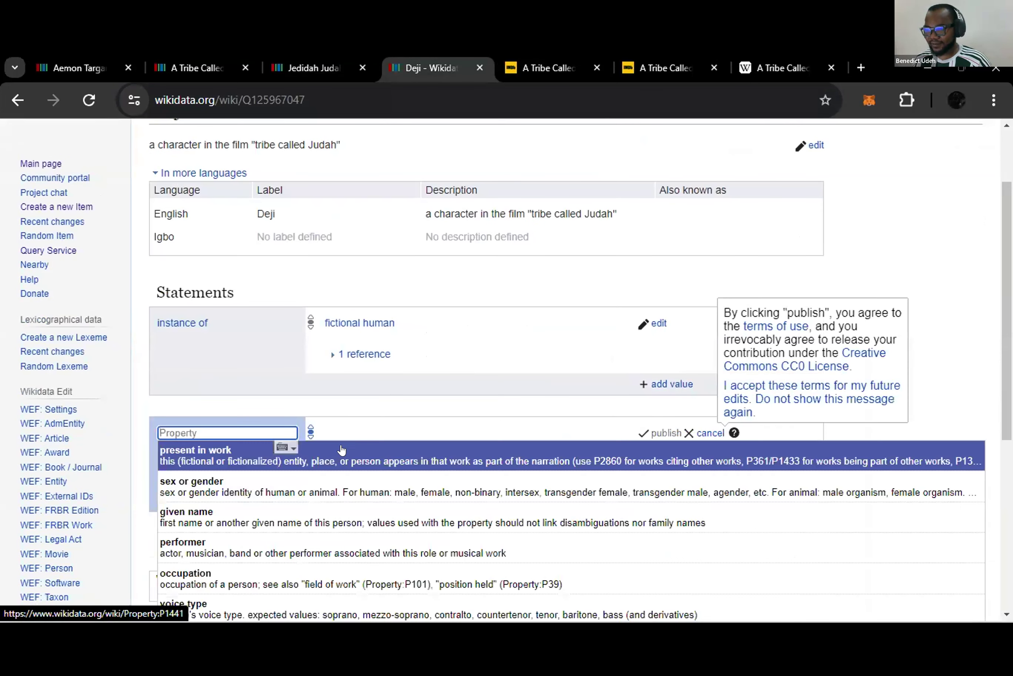
type("gend")
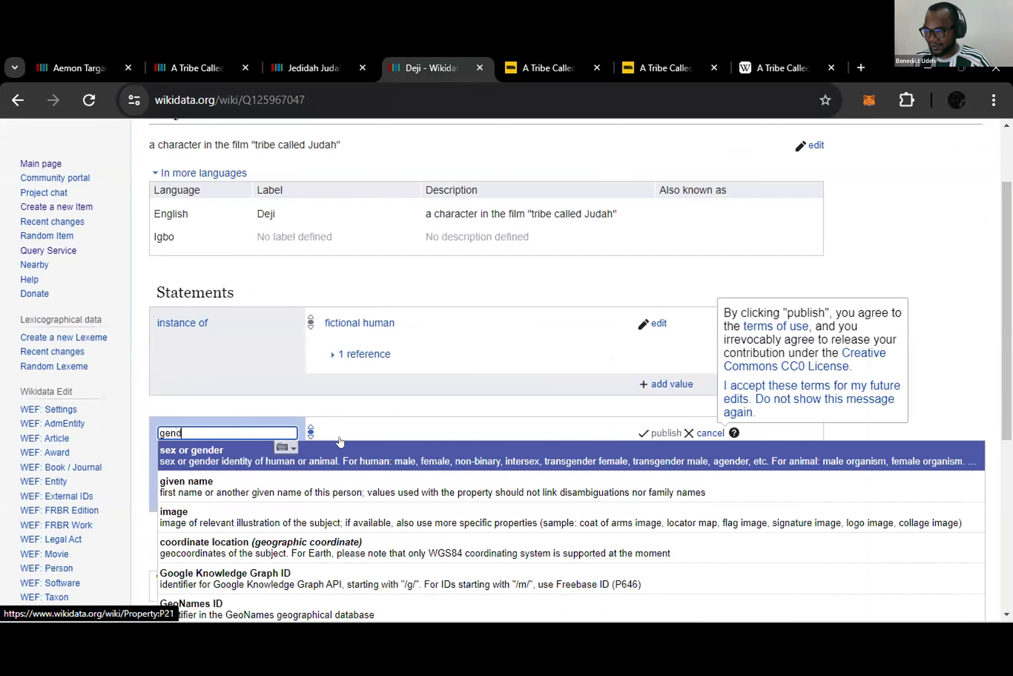
left_click(342, 445)
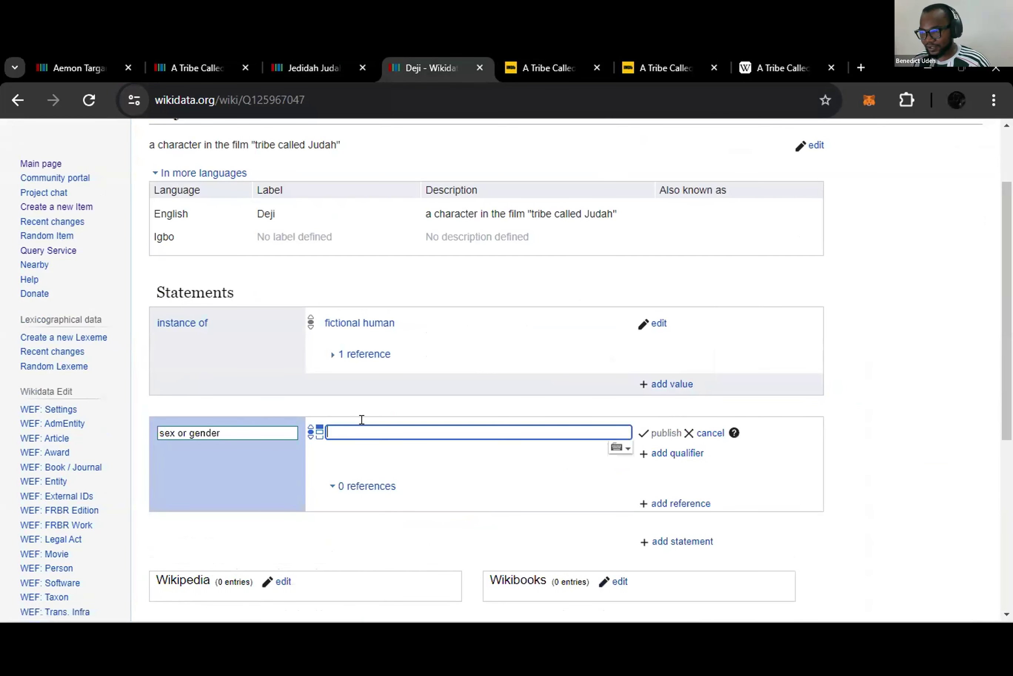
type("male")
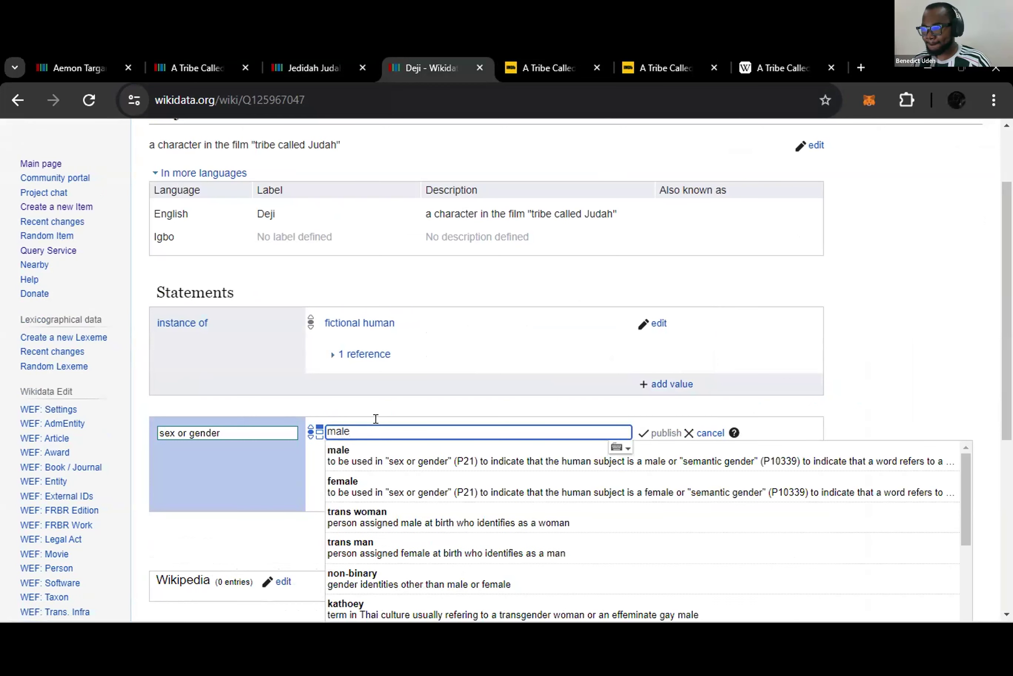
left_click(369, 448)
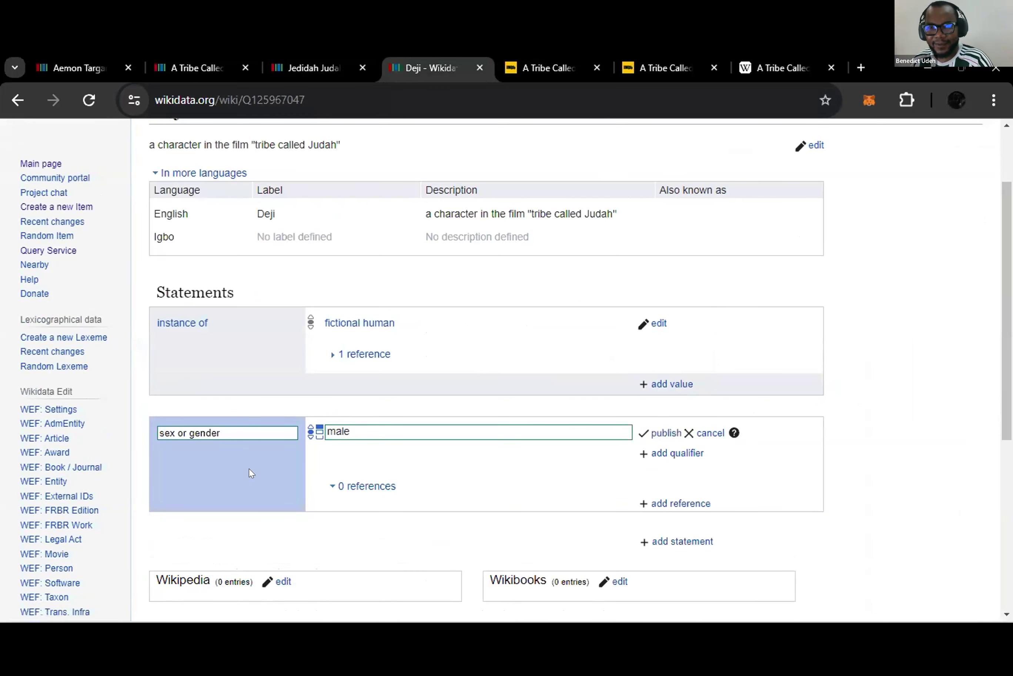
left_click(661, 437)
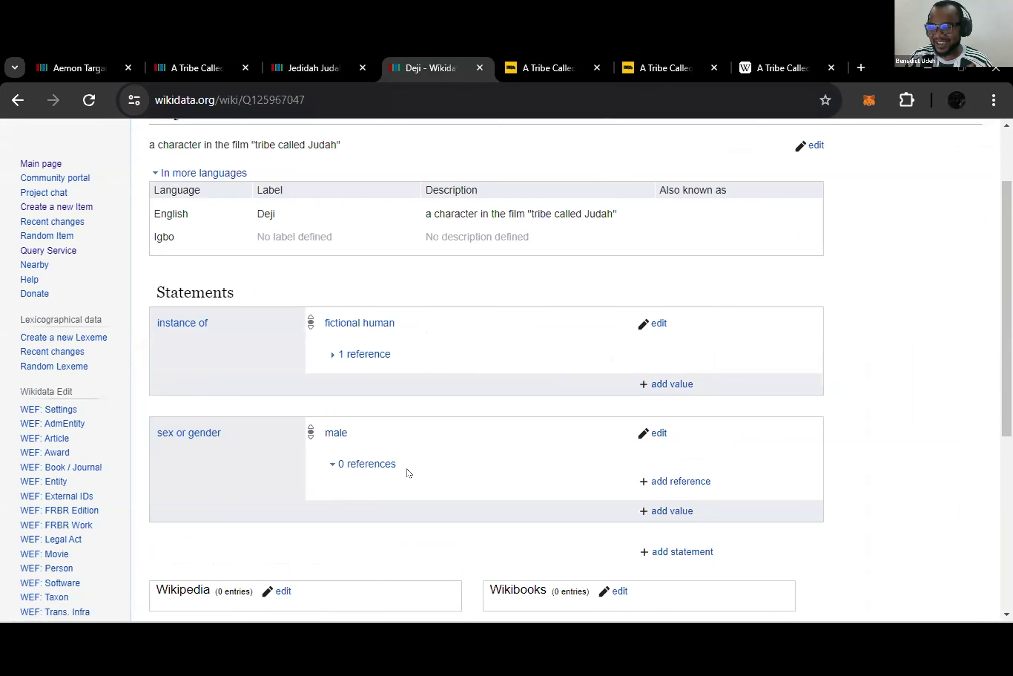
- Add a "performer" statement to the Deji item with the value Boma Akpore, copied from the IMDb cast list
left_click(646, 550)
type("per")
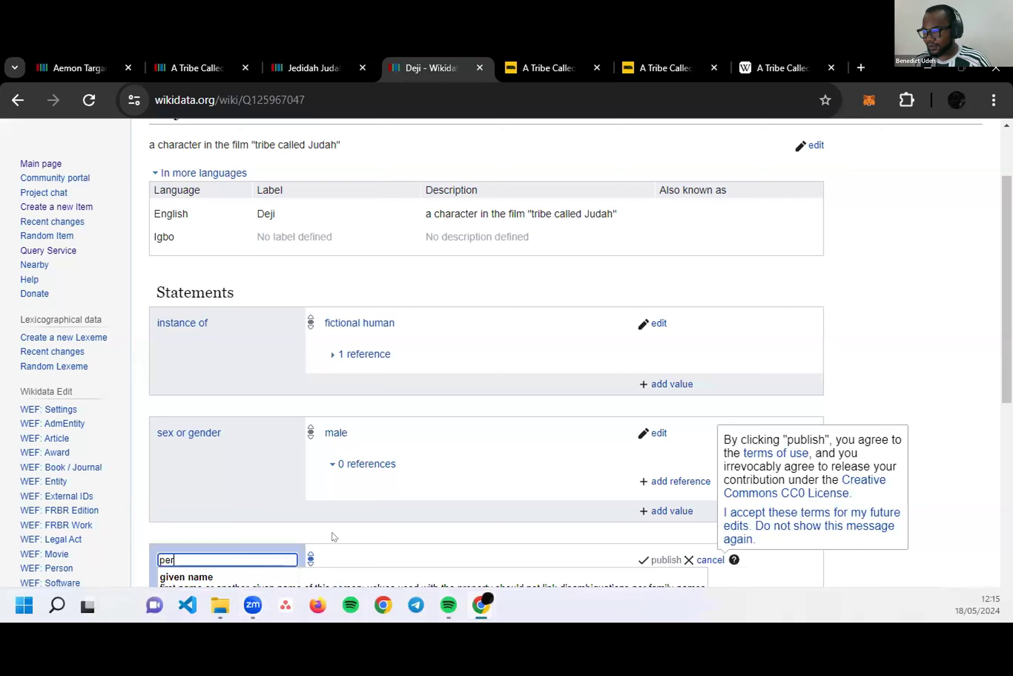
scroll(330, 523, "down", 2)
scroll(329, 486, "down", 4)
left_click(230, 307)
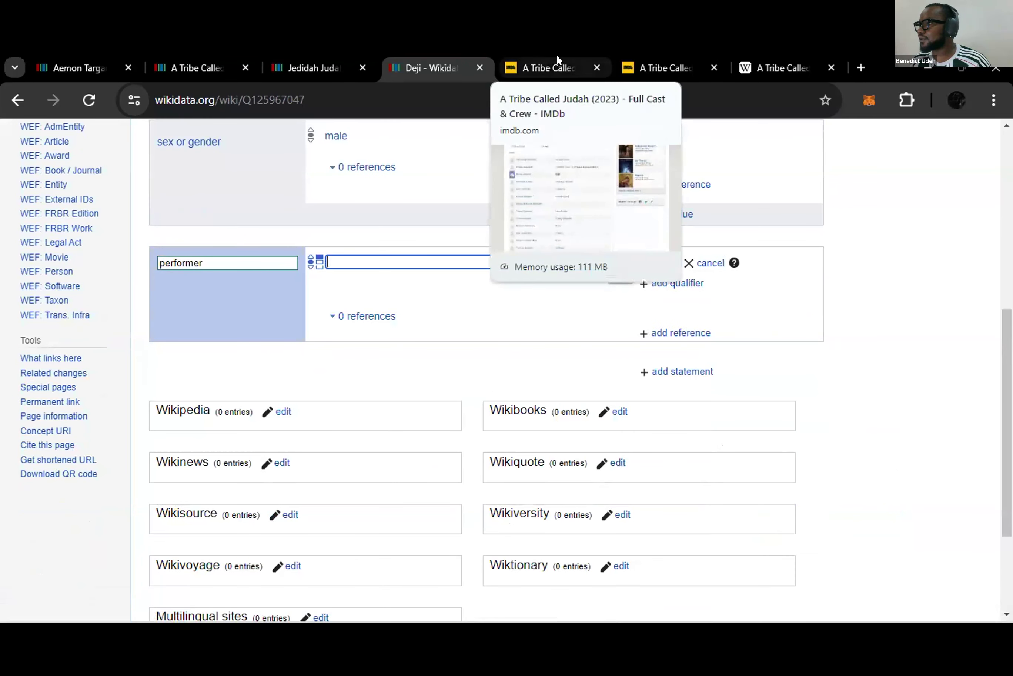
left_click(551, 67)
left_click_drag(261, 258, 161, 241)
key("ctrl+c")
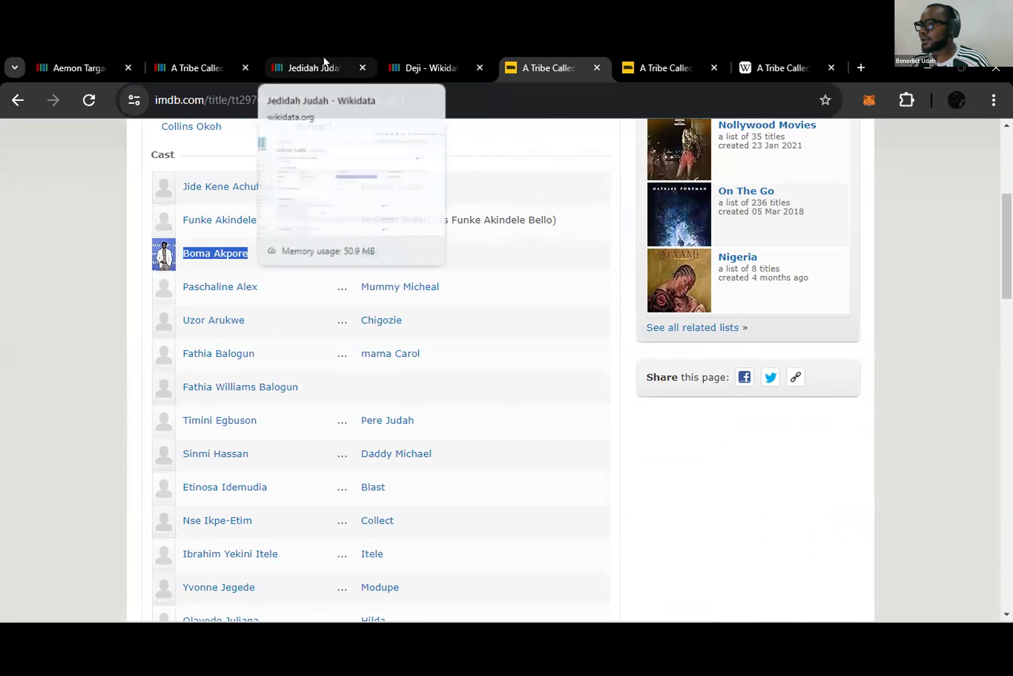
left_click(395, 55)
right_click(383, 266)
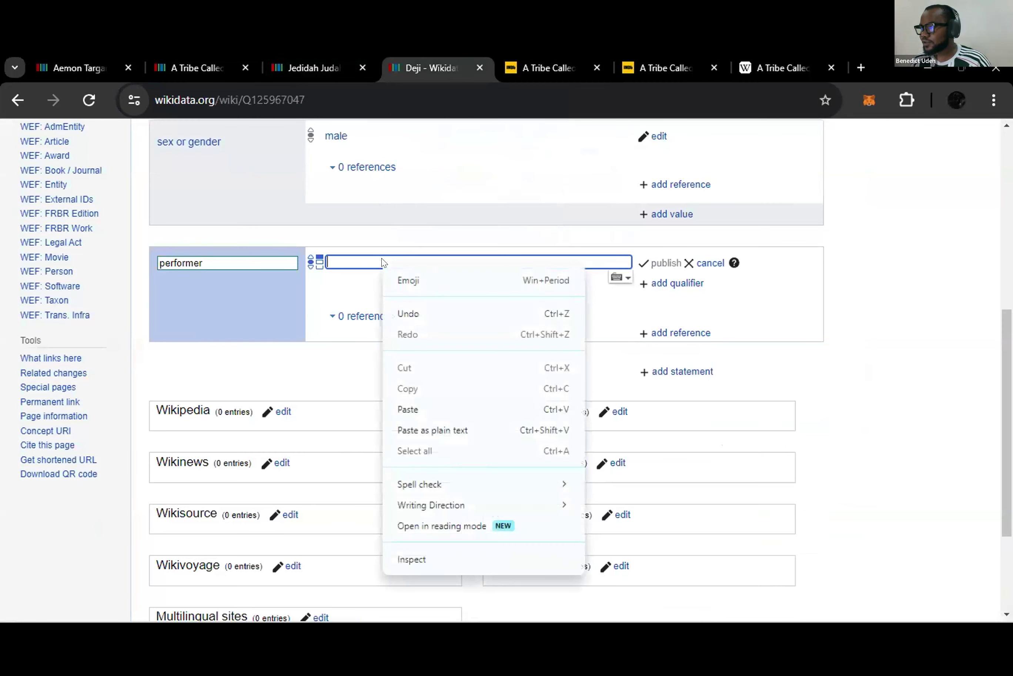
left_click(416, 408)
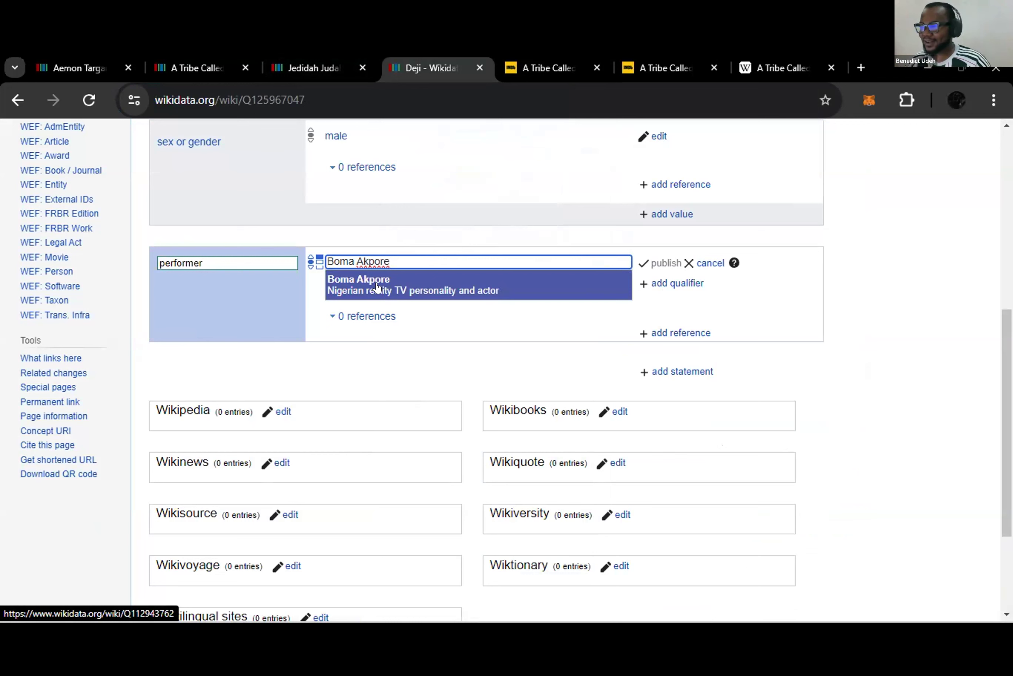
left_click(377, 288)
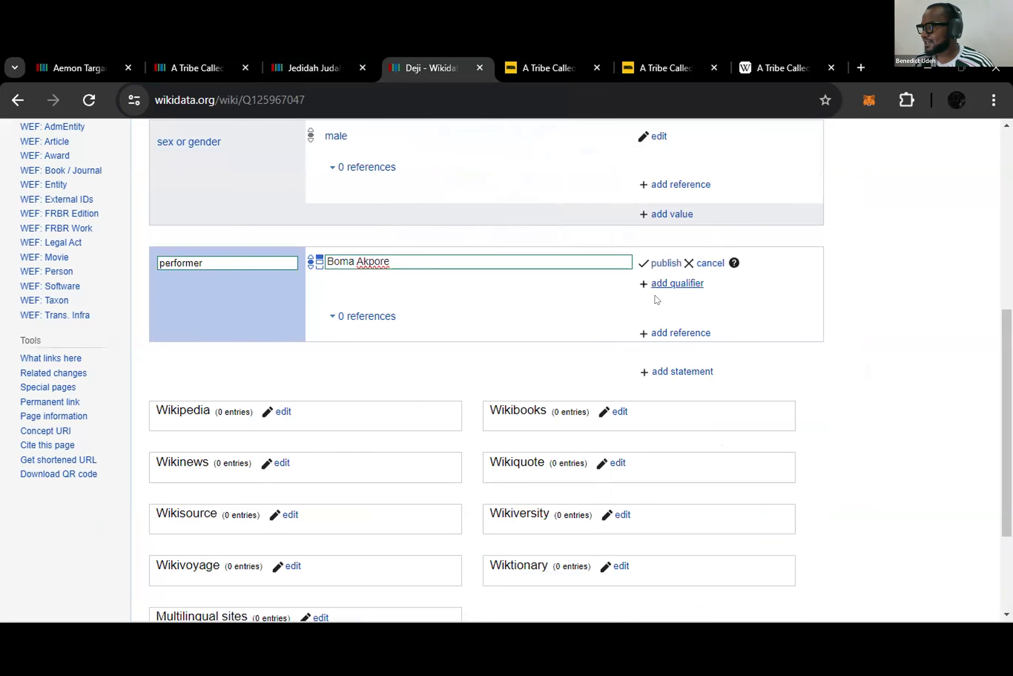
- Add a reference URL to the "performer" statement using the address of IMDb's full cast and crew page
left_click(660, 333)
type("url")
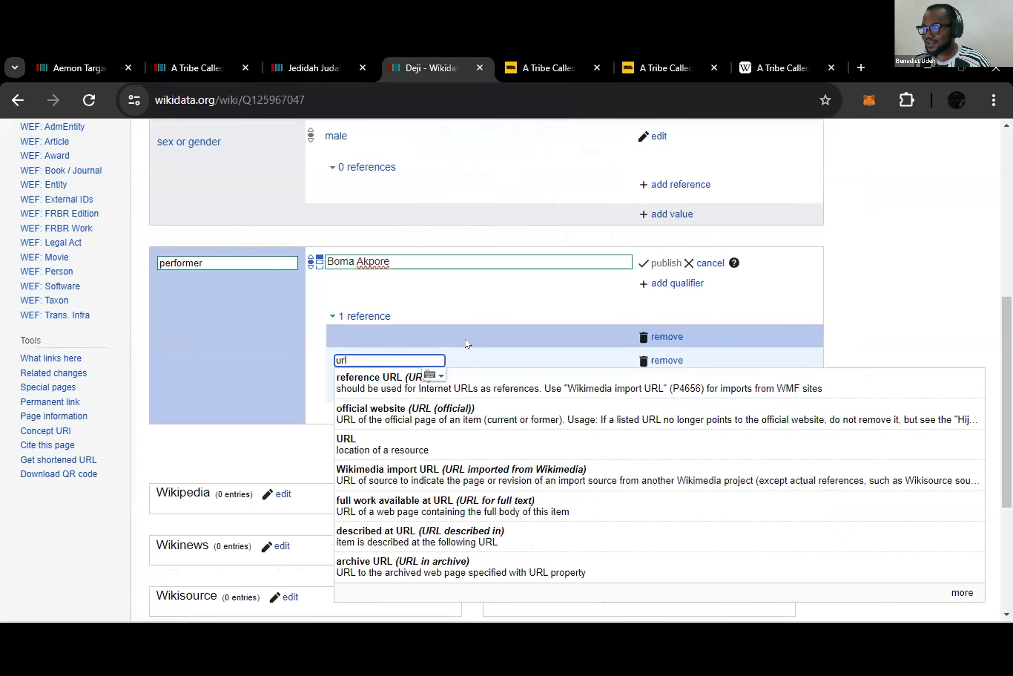
left_click(396, 389)
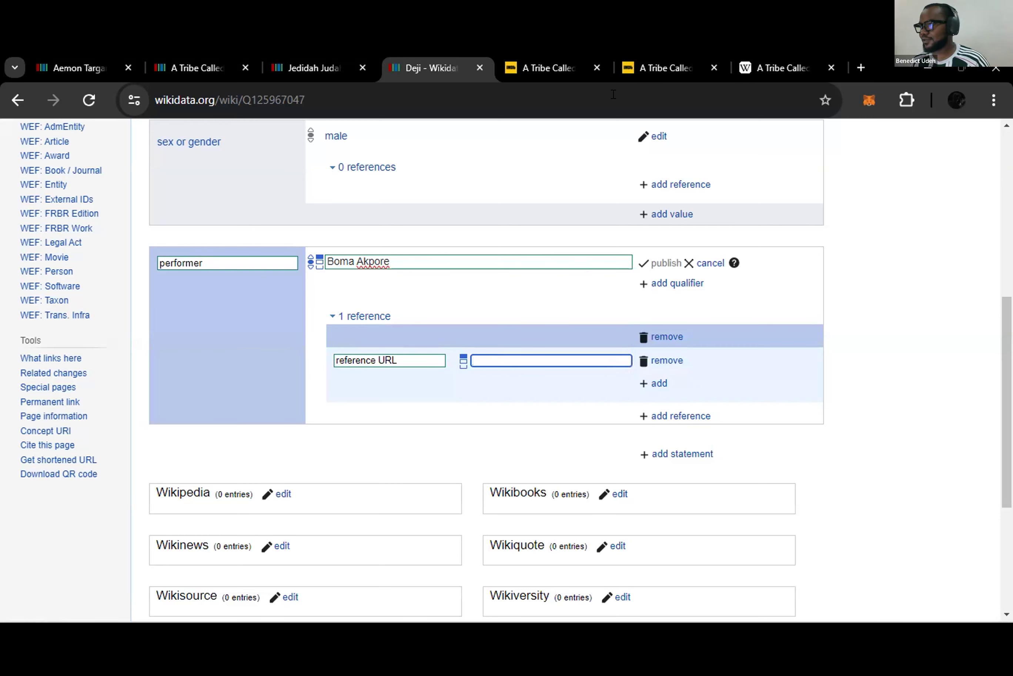
left_click(506, 69)
key("ctrl+l")
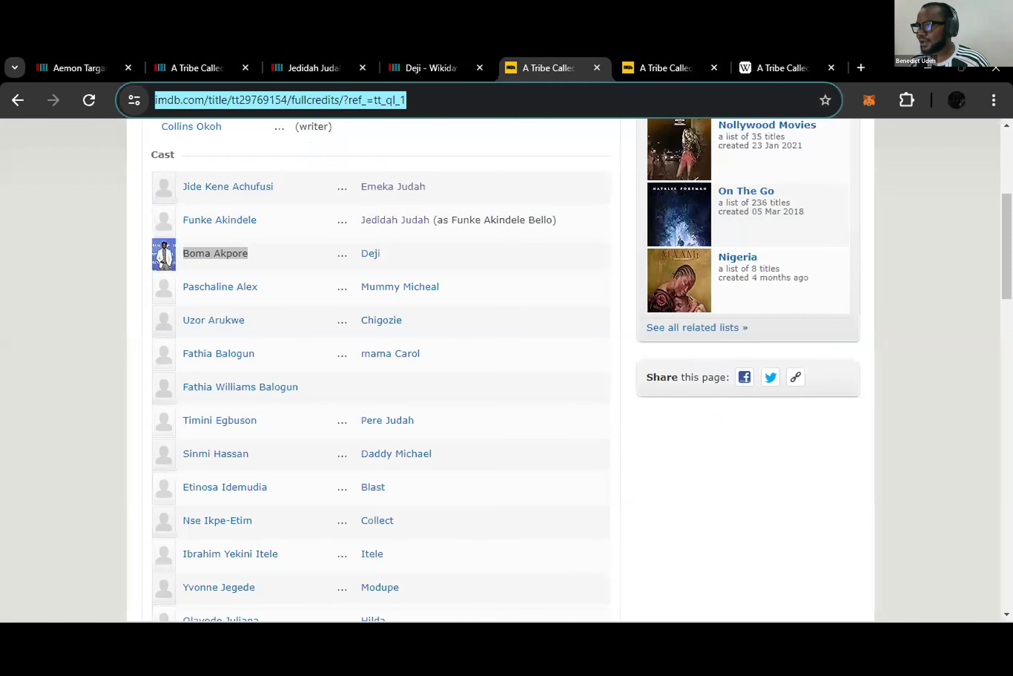
left_click(310, 69)
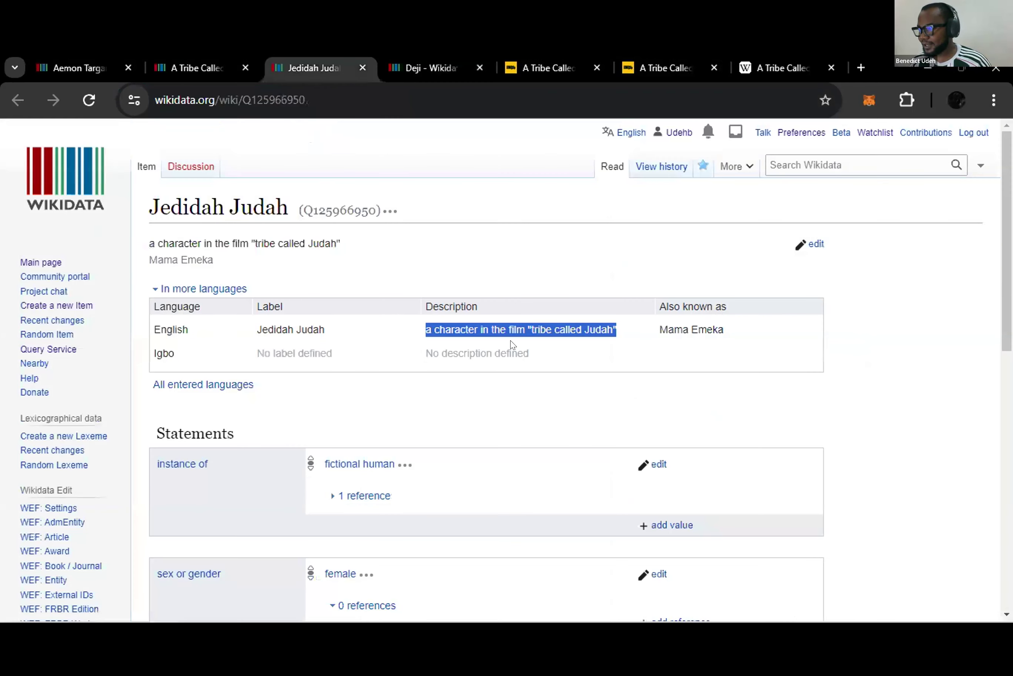
left_click(419, 63)
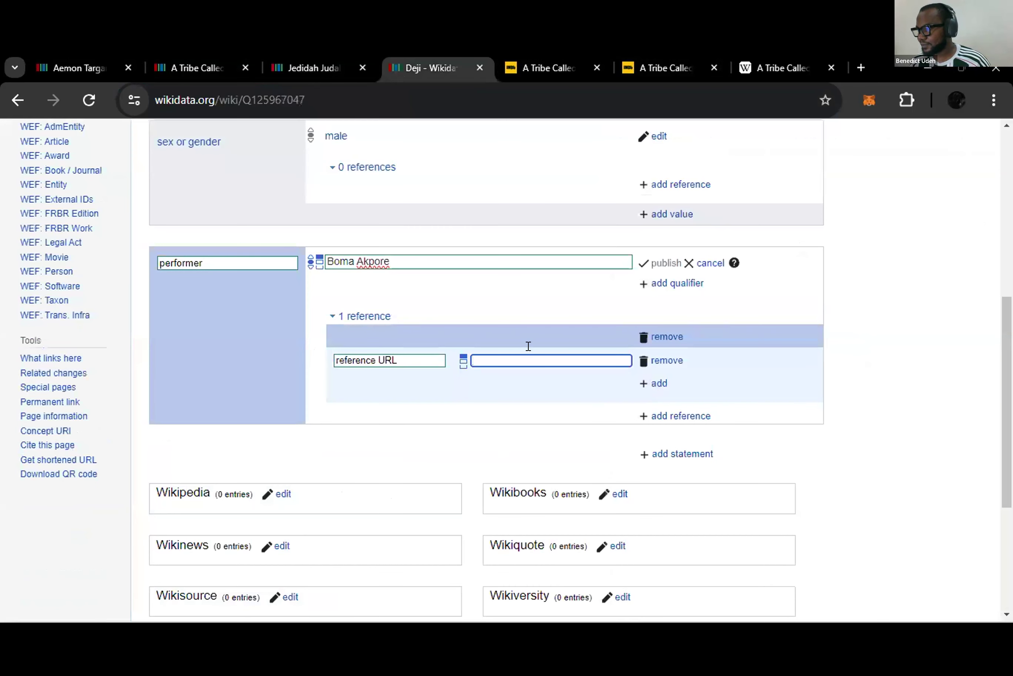
right_click(518, 357)
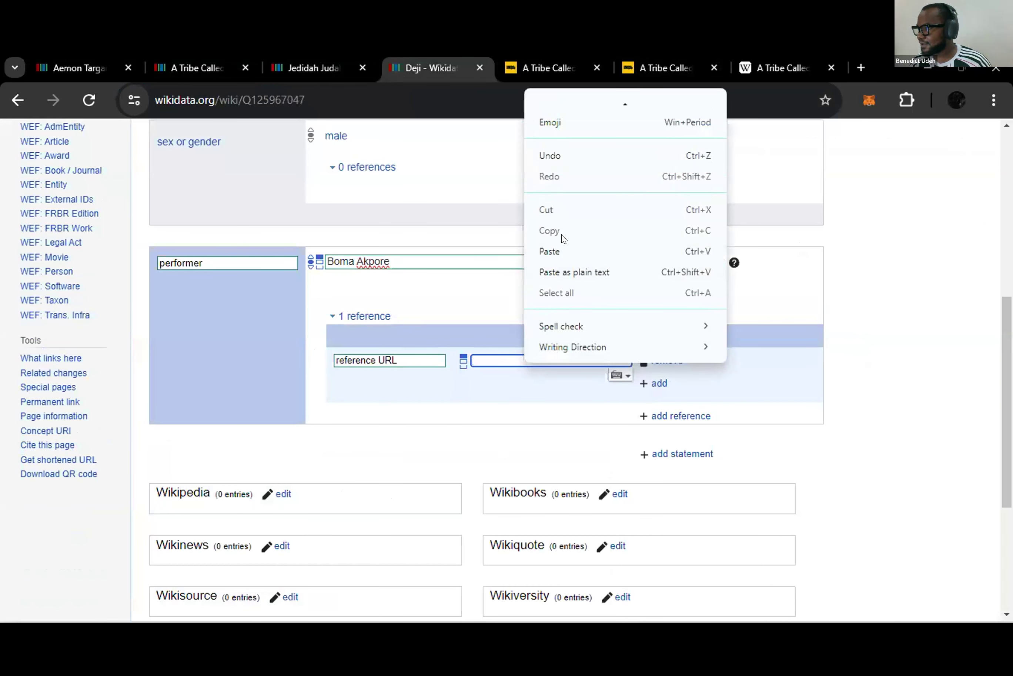
left_click(549, 252)
- Add a "retrieved" date of 18-05-2024 to the performer reference and publish the statement
left_click(659, 383)
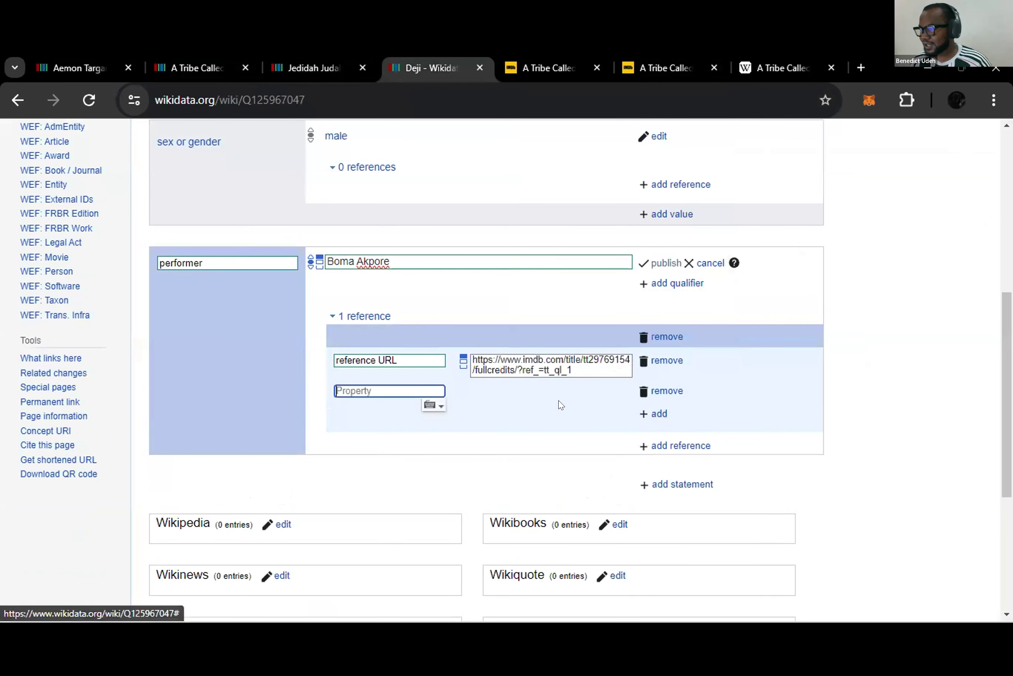
type("retr")
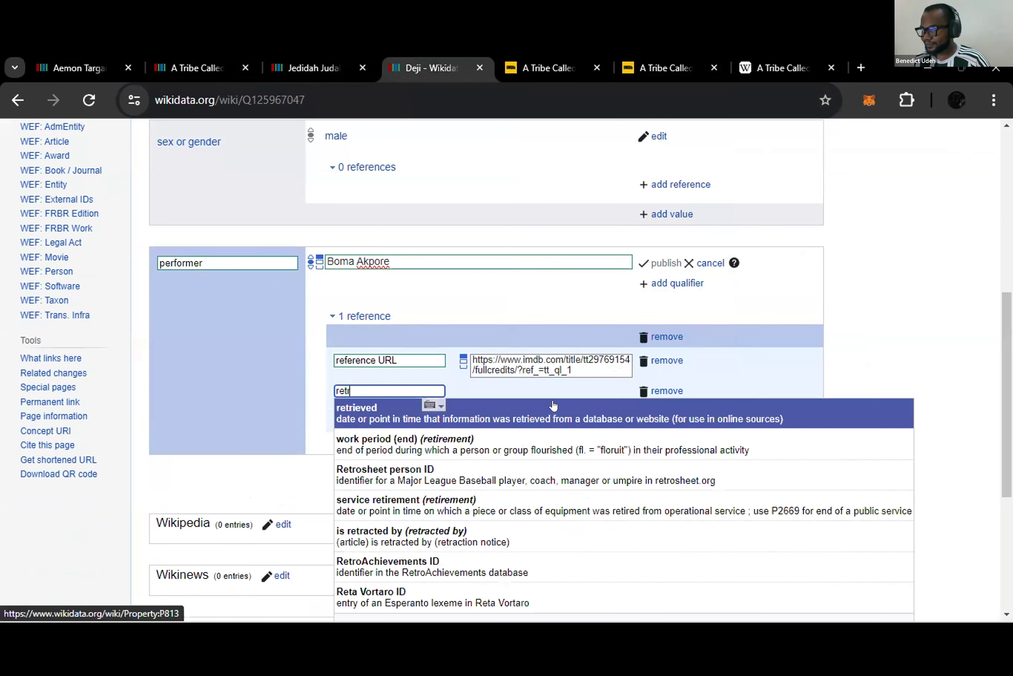
left_click(419, 411)
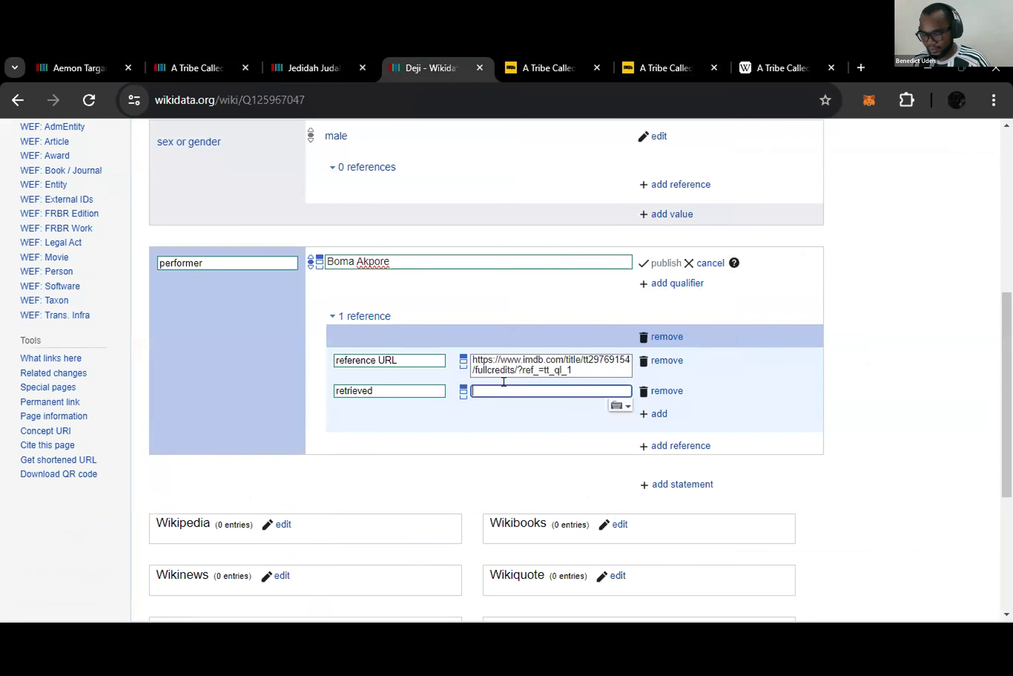
type("18-")
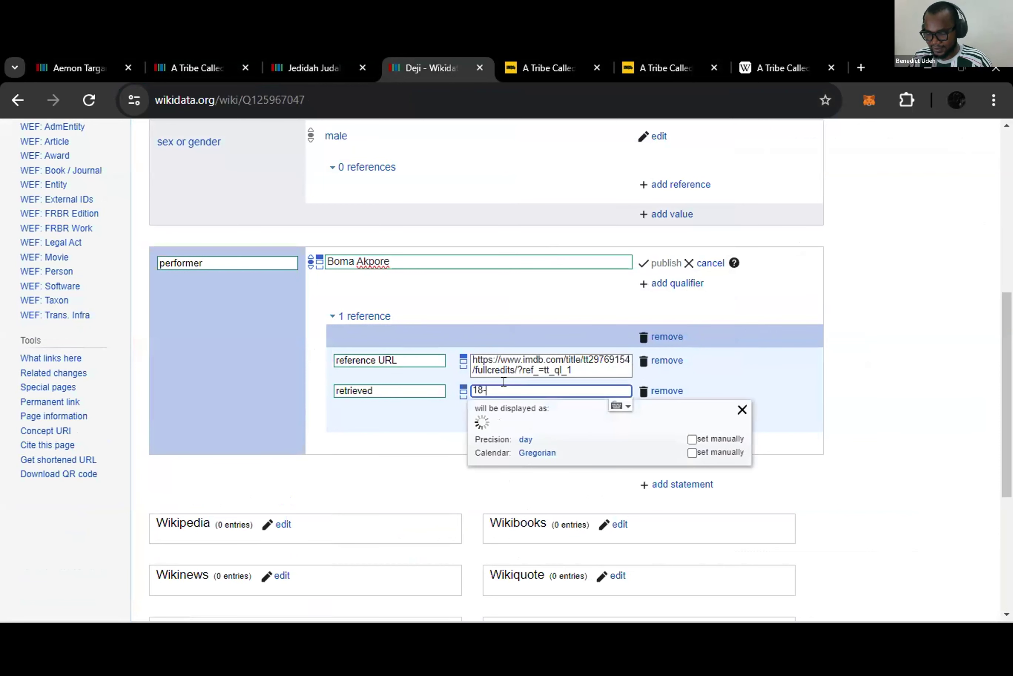
type("05-202")
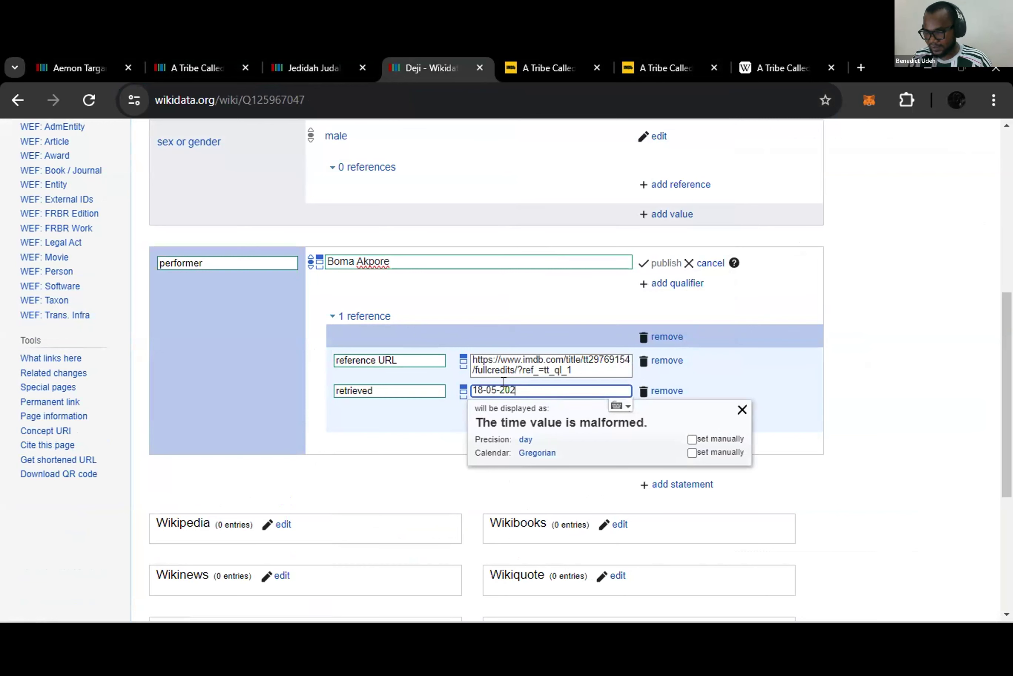
type("4")
left_click(647, 264)
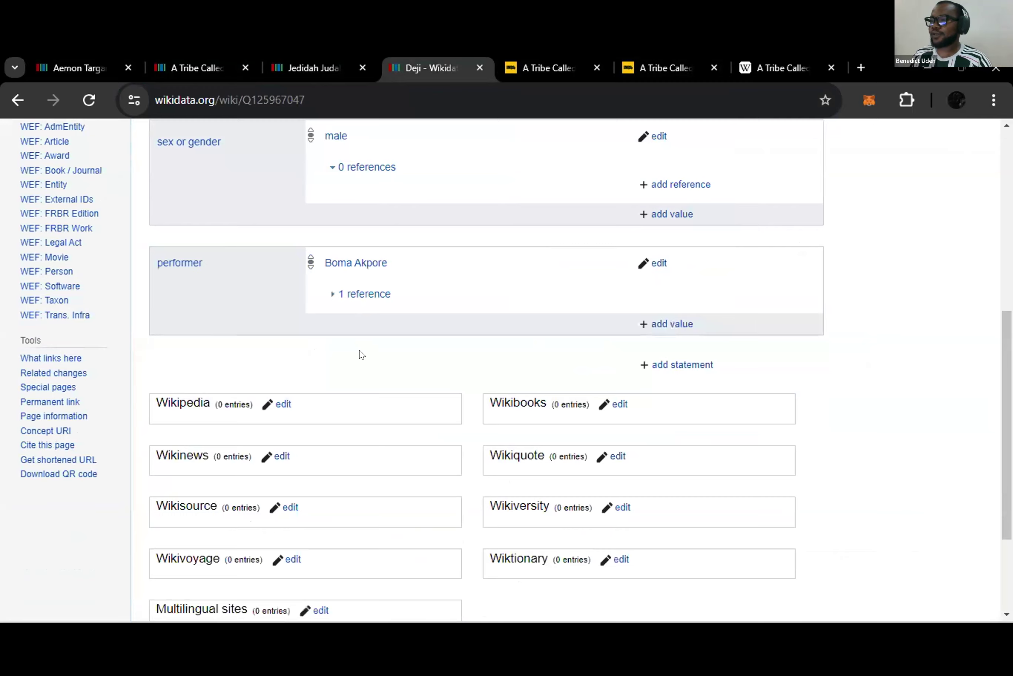
- Close the Jedidah Judah page and try to find the Deji character item as value for the film's new "characters" statement
scroll(357, 353, "up", 5)
left_click(362, 68)
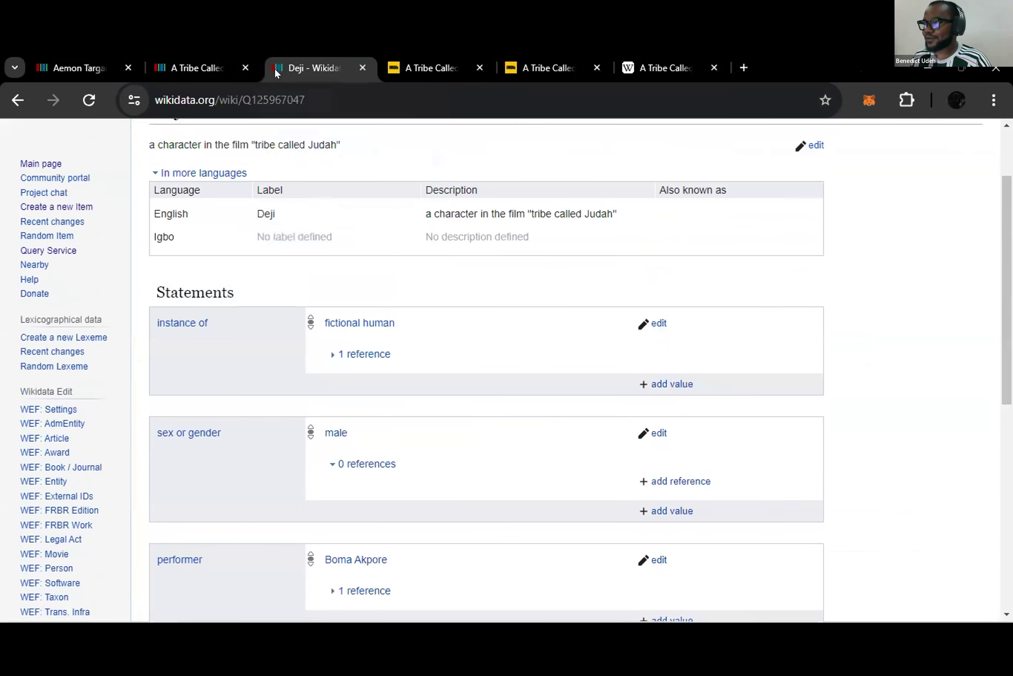
left_click(222, 66)
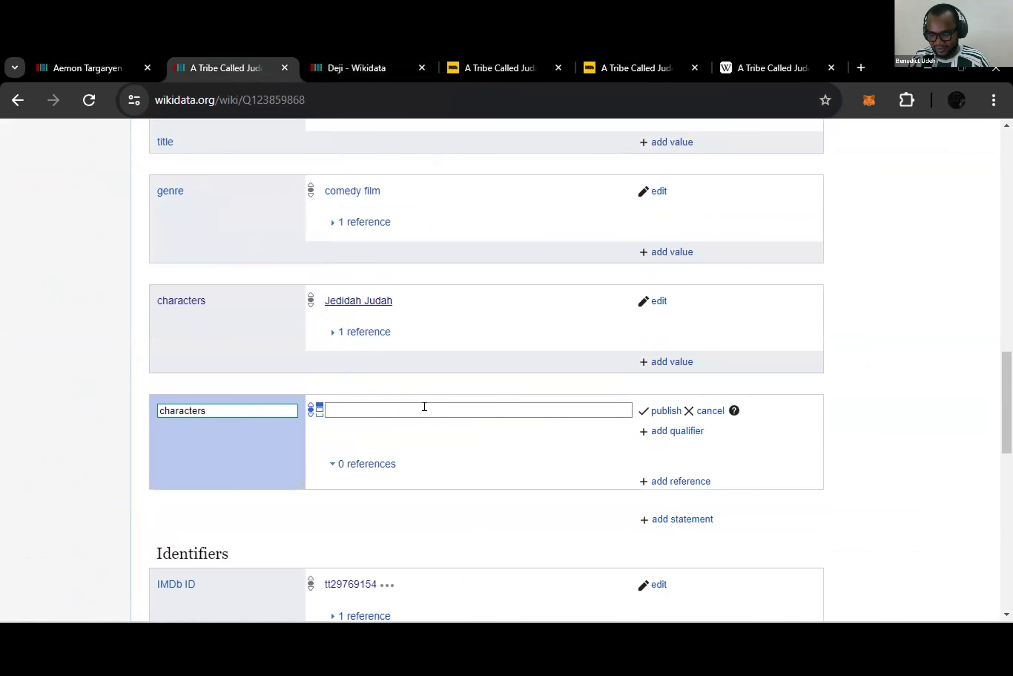
left_click(413, 404)
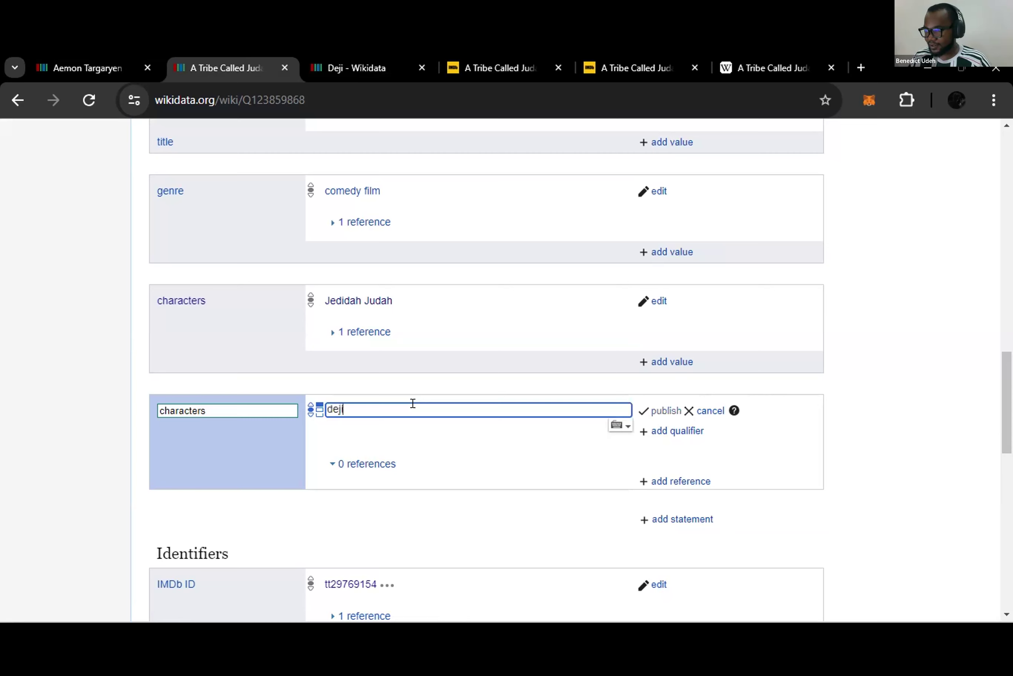
scroll(432, 394, "down", 2)
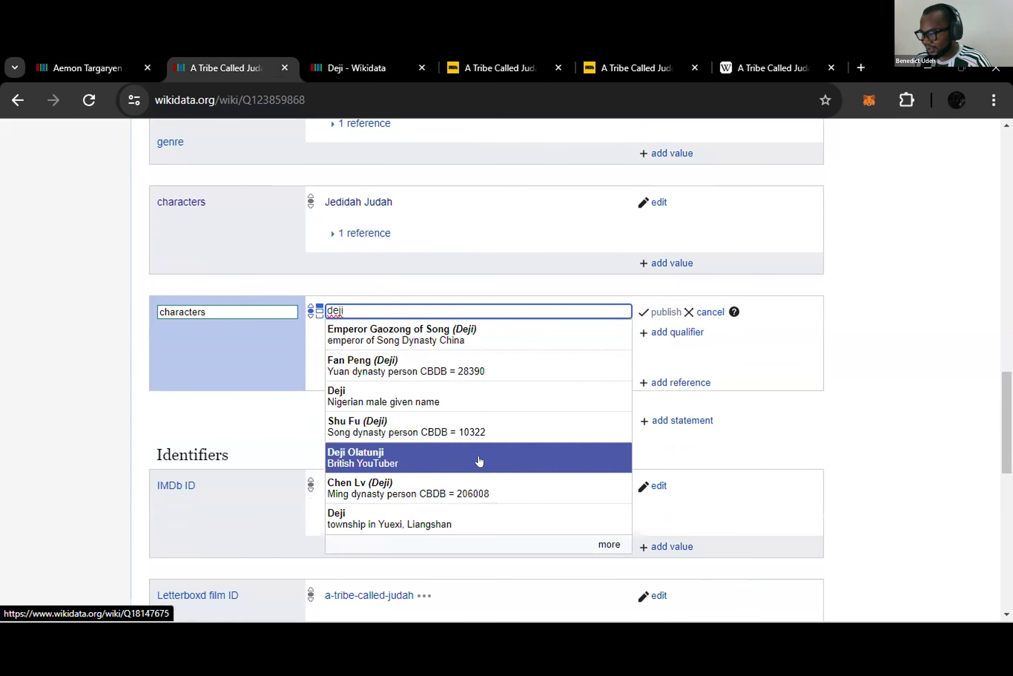
scroll(478, 461, "down", 2)
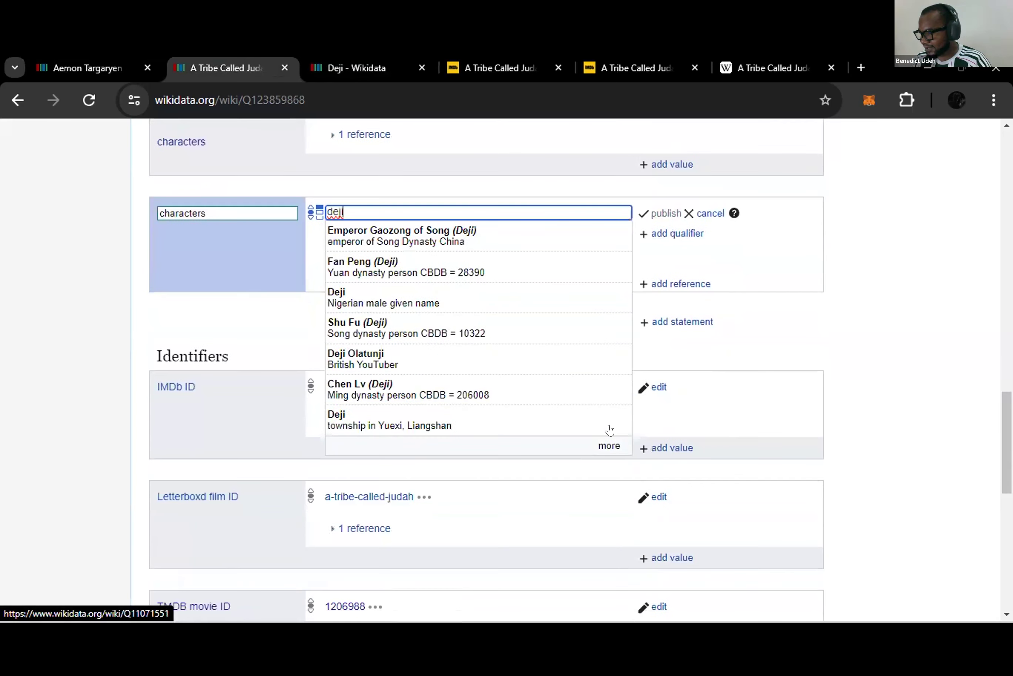
left_click(609, 446)
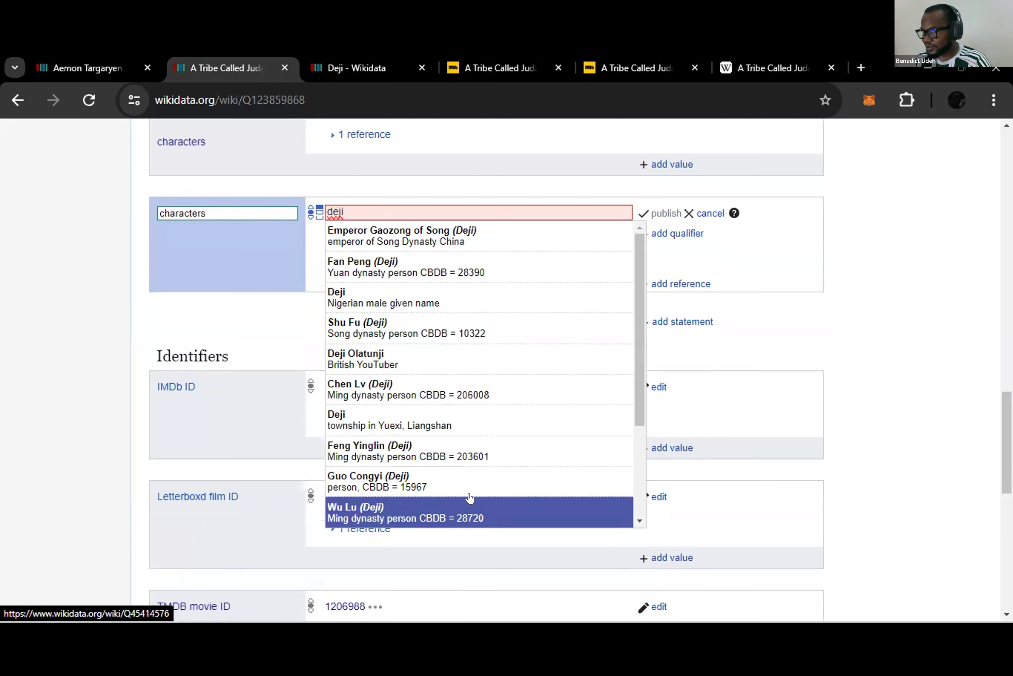
scroll(465, 484, "up", 2)
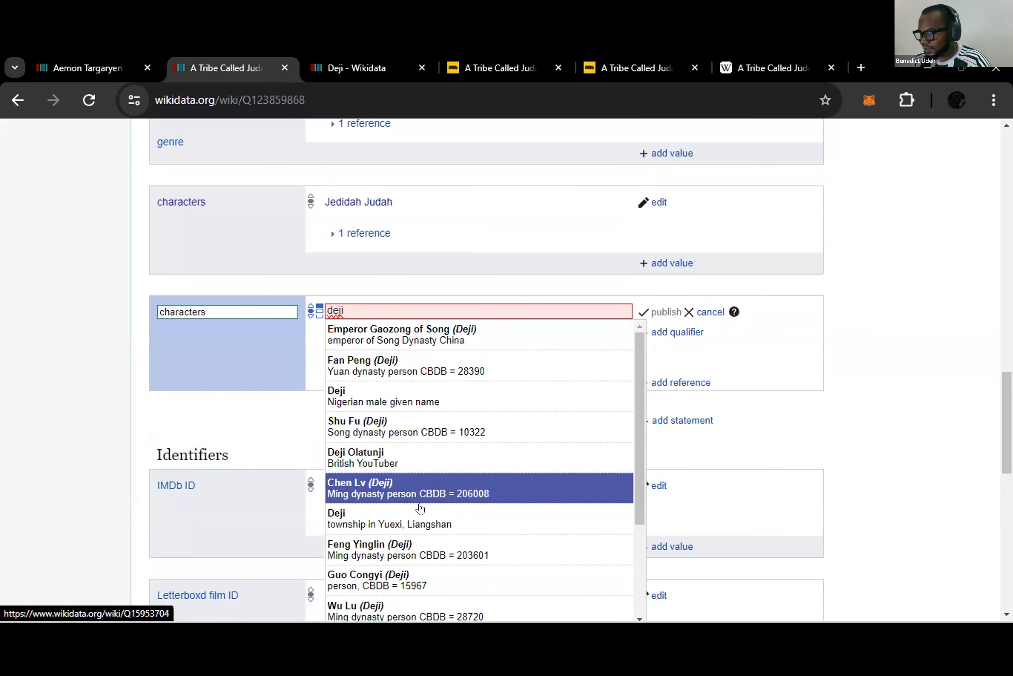
- Copy the label "Deji" from the heading of the character's item and return to the film item
left_click(367, 63)
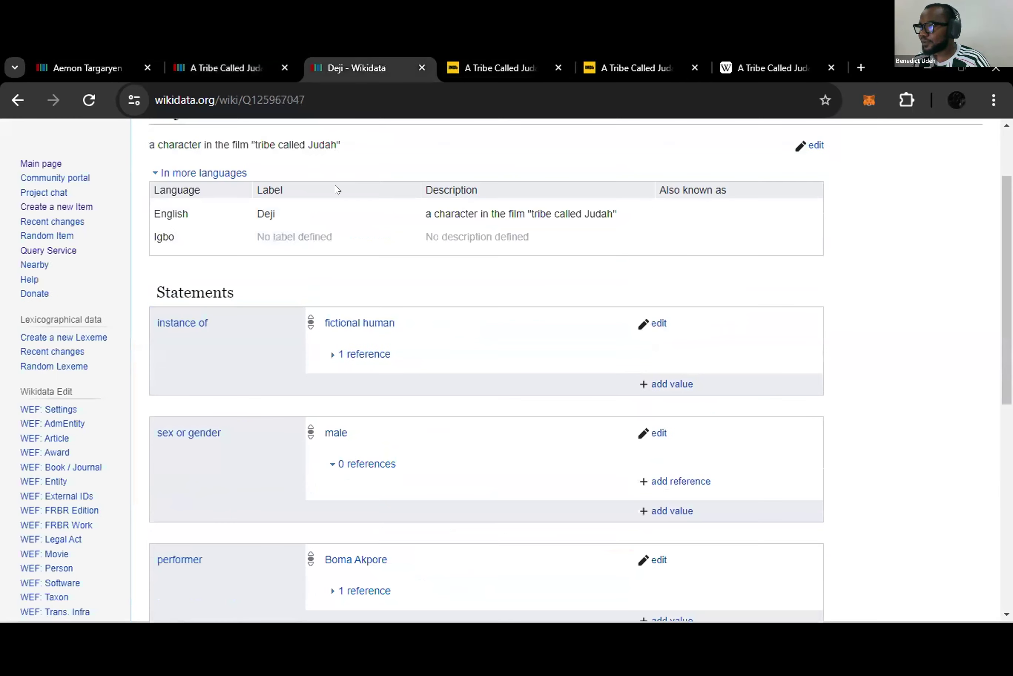
scroll(328, 271, "up", 2)
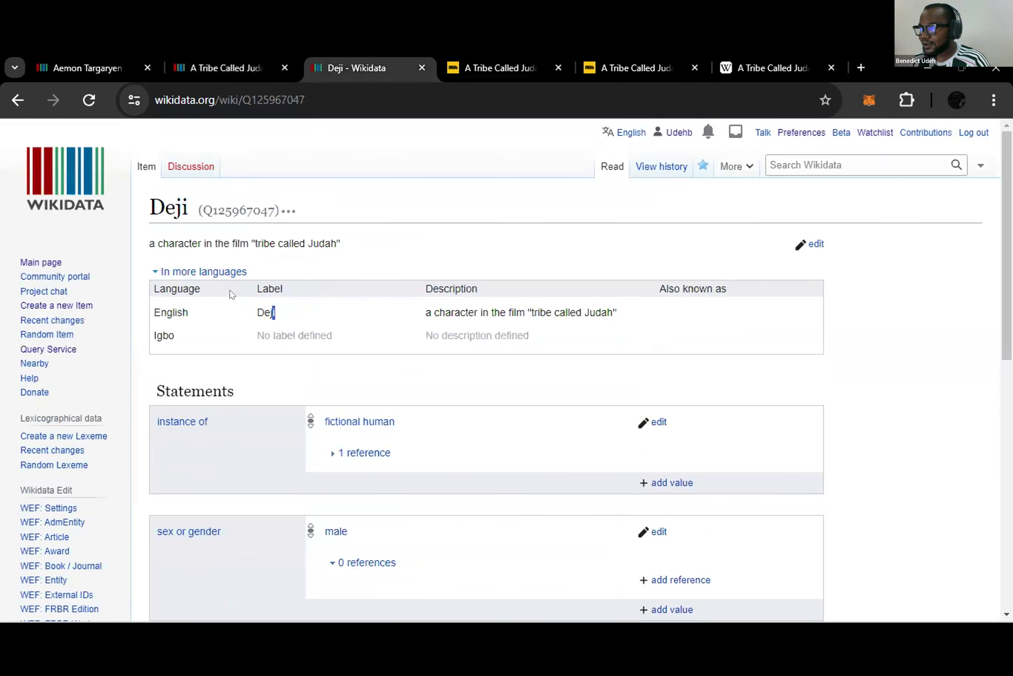
left_click_drag(267, 311, 183, 190)
double_click(186, 194)
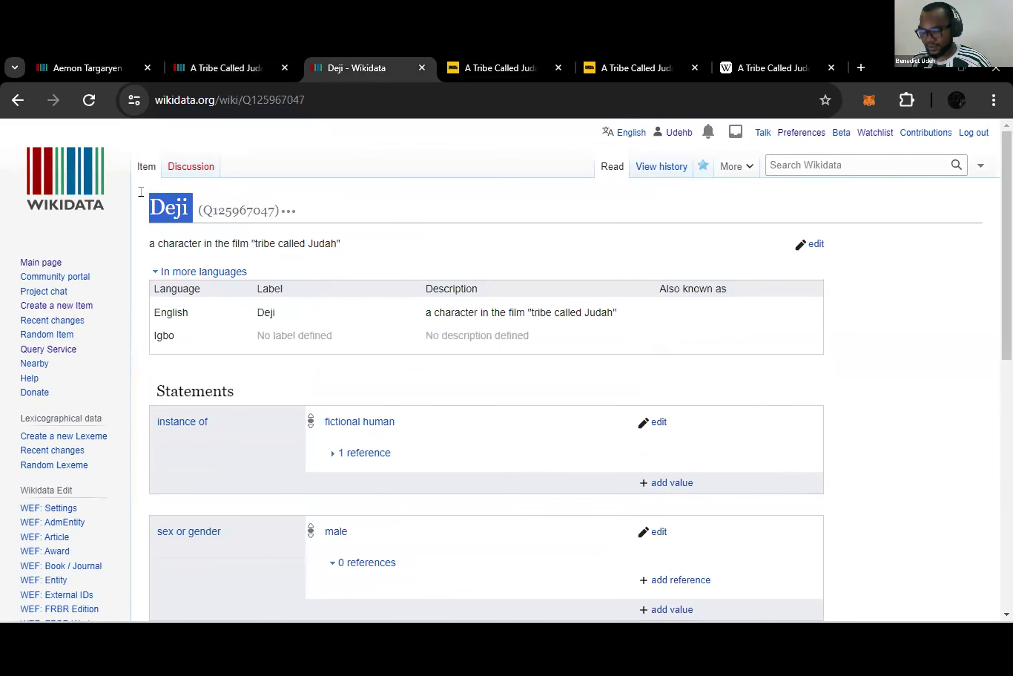
left_click(218, 69)
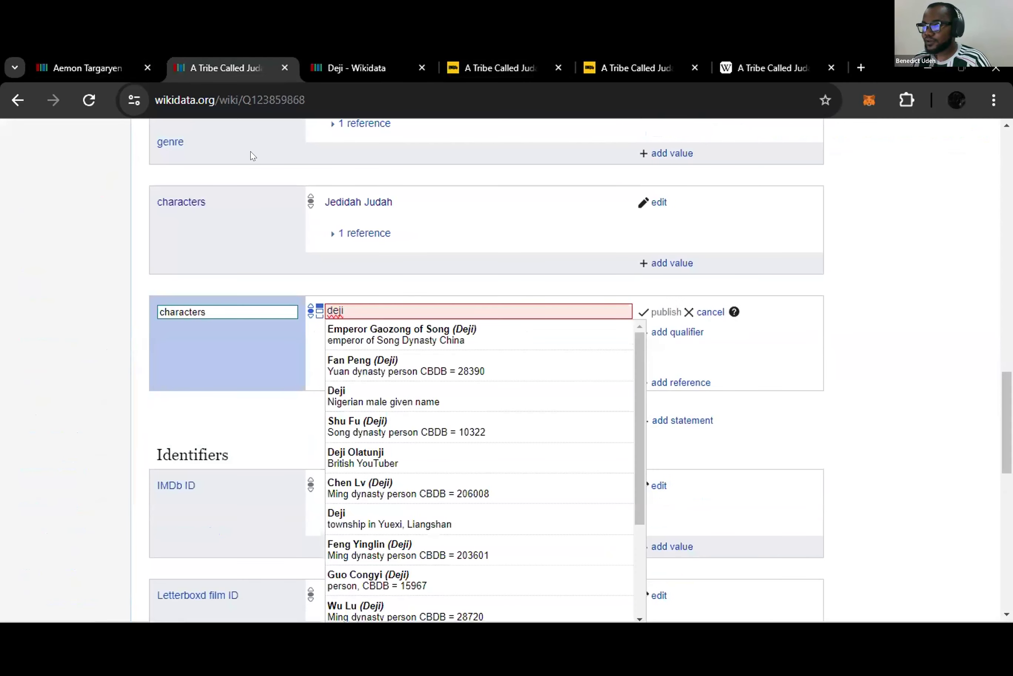
- Reload the film item's page and start a new statement with the property "characters"
left_click(95, 99)
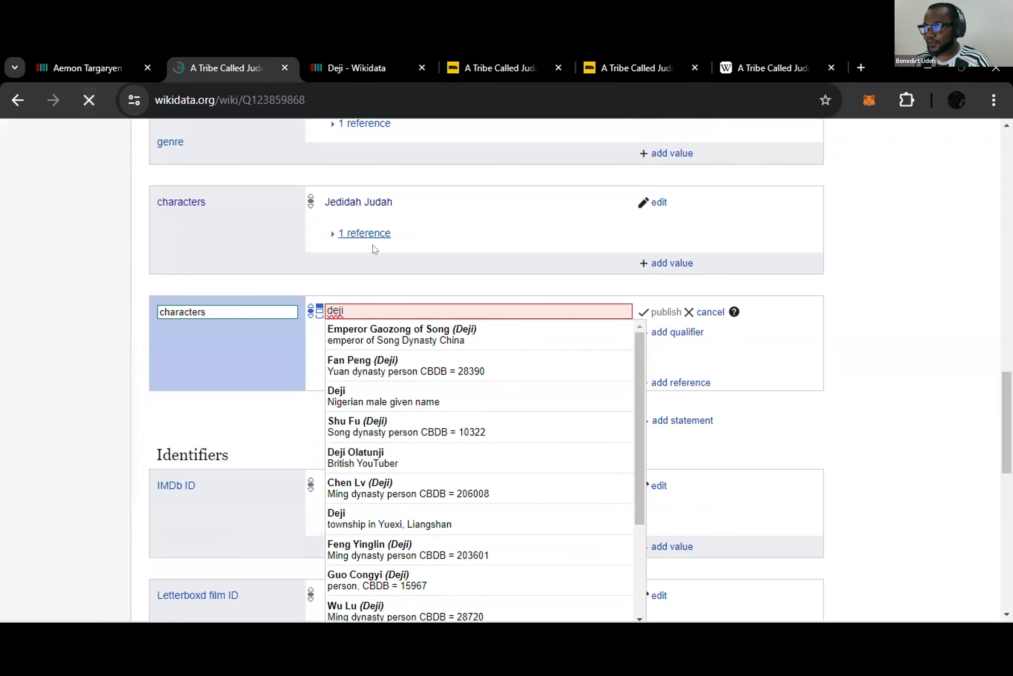
scroll(406, 319, "down", 15)
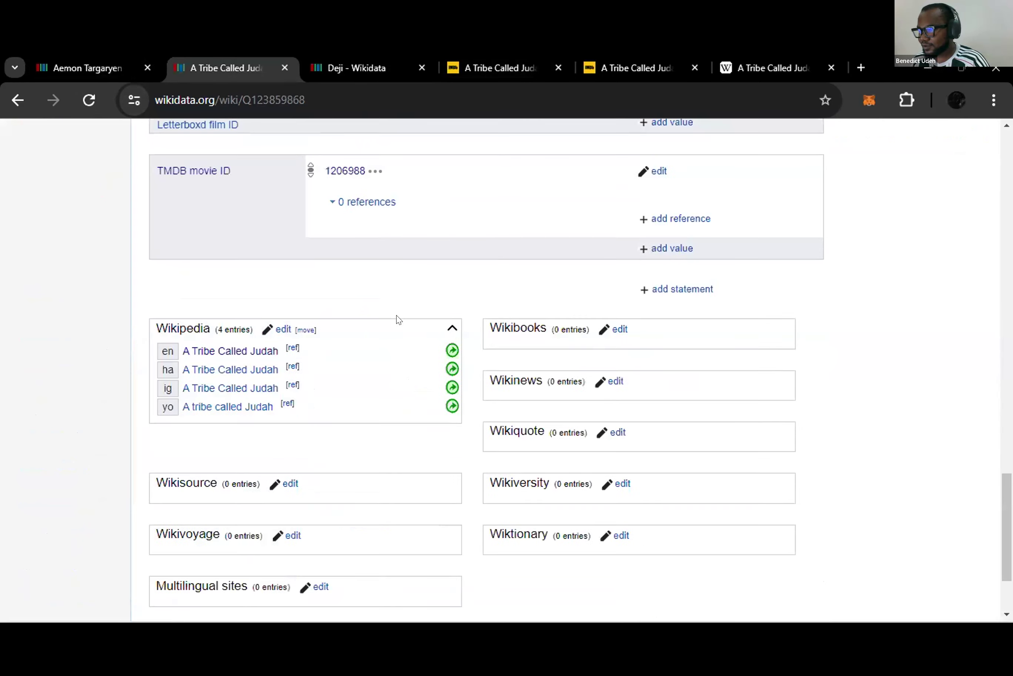
scroll(414, 312, "up", 5)
scroll(418, 310, "up", 4)
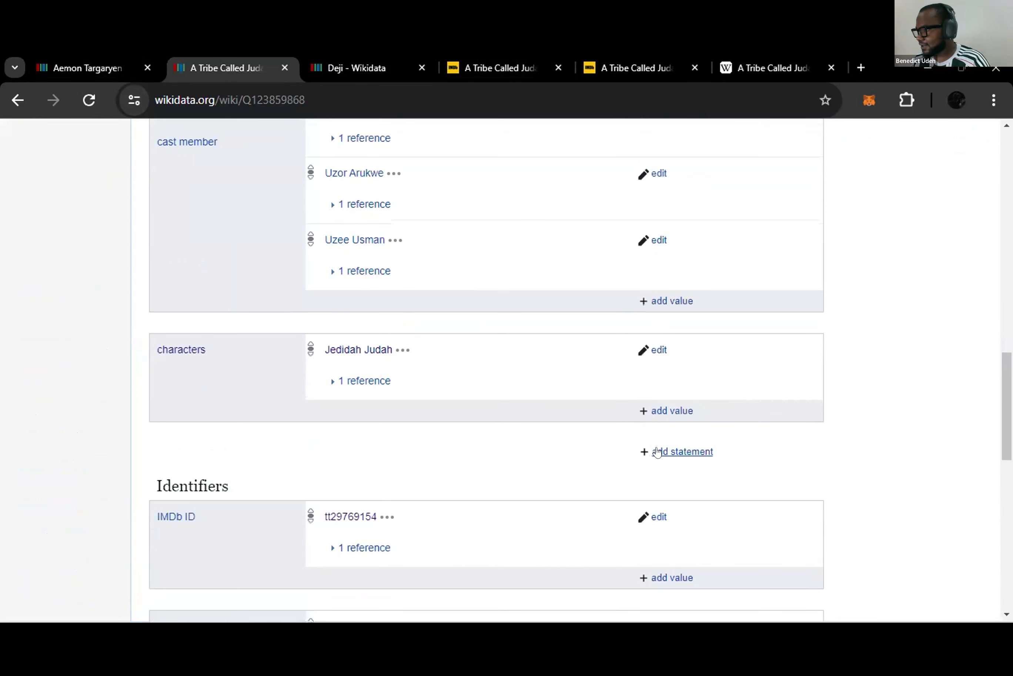
left_click(674, 451)
type("c")
type("hara")
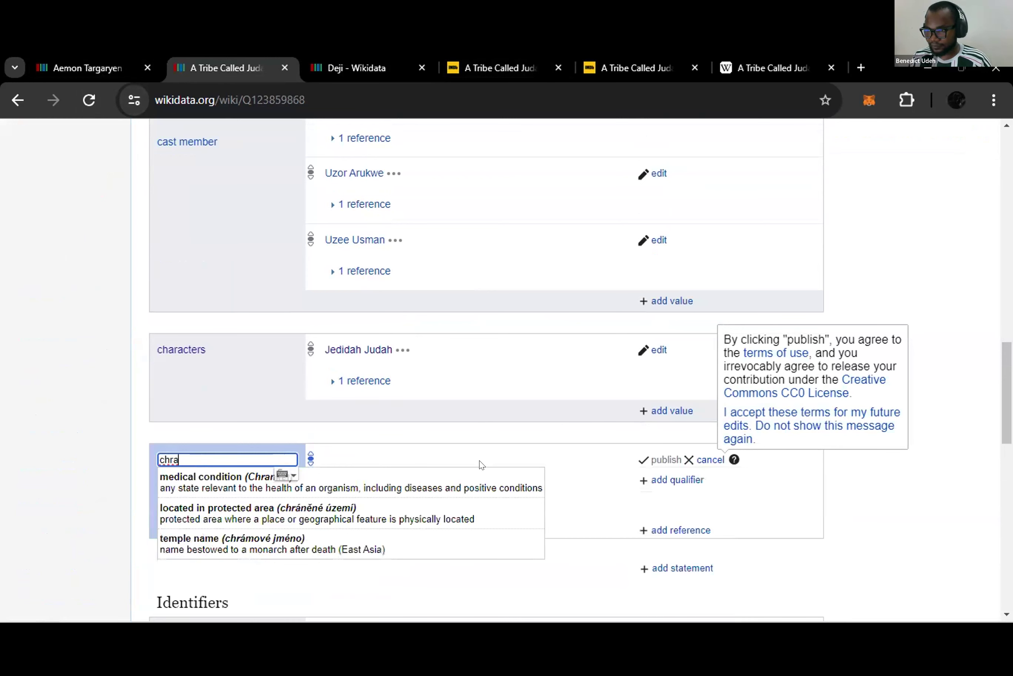
type("chters")
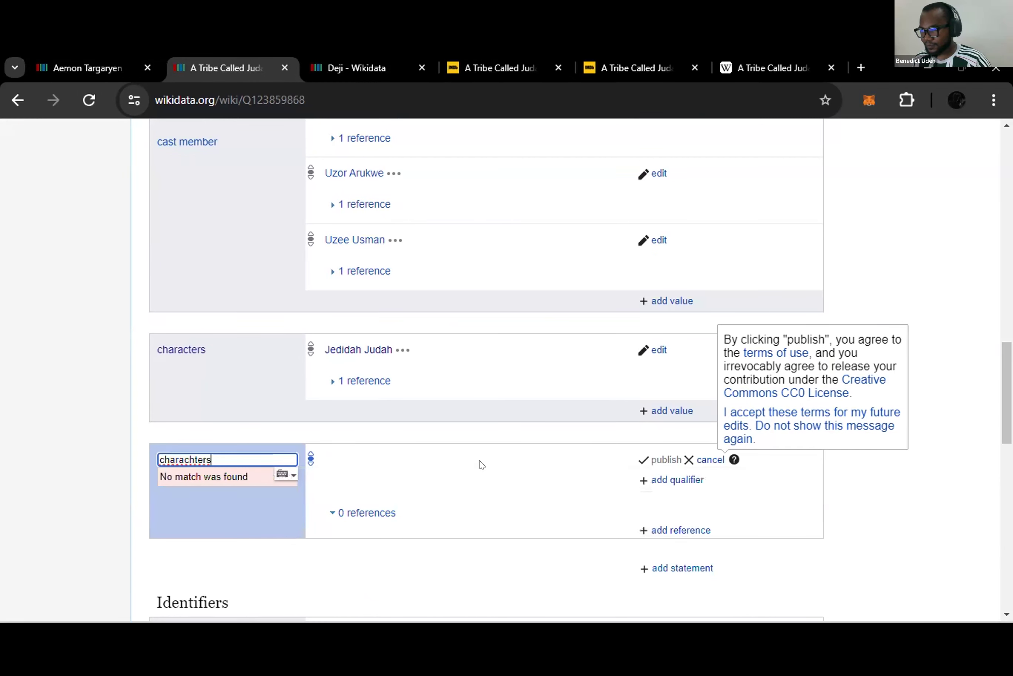
left_click(198, 455)
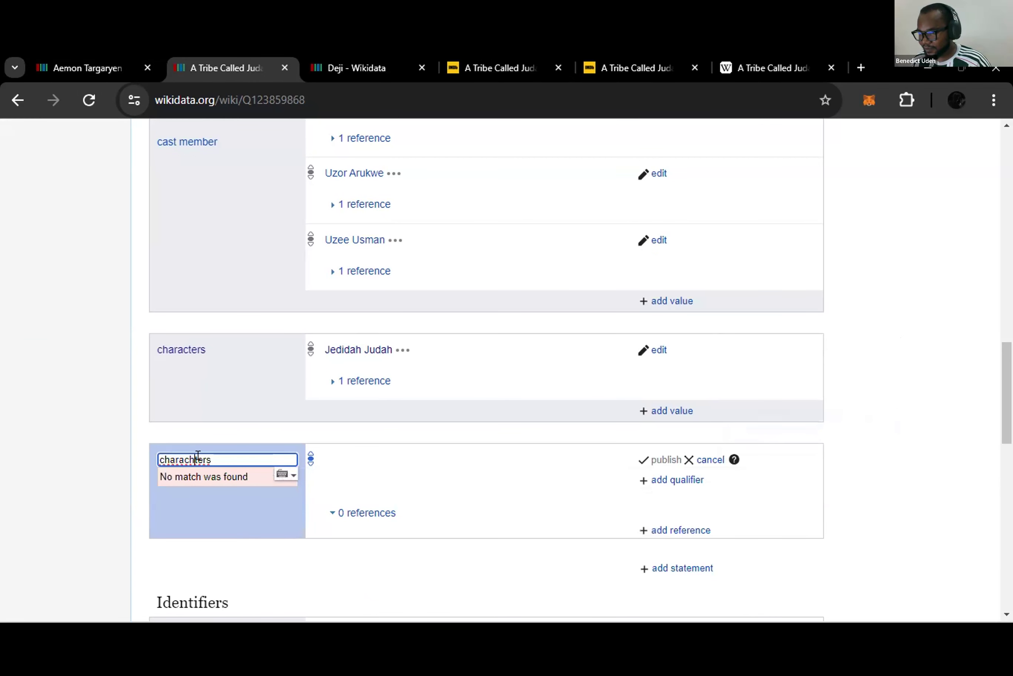
key("BackSpace")
left_click(211, 479)
- Try to find the film character by searching for "Deji" as the value of the new "characters" statement
type("Deji")
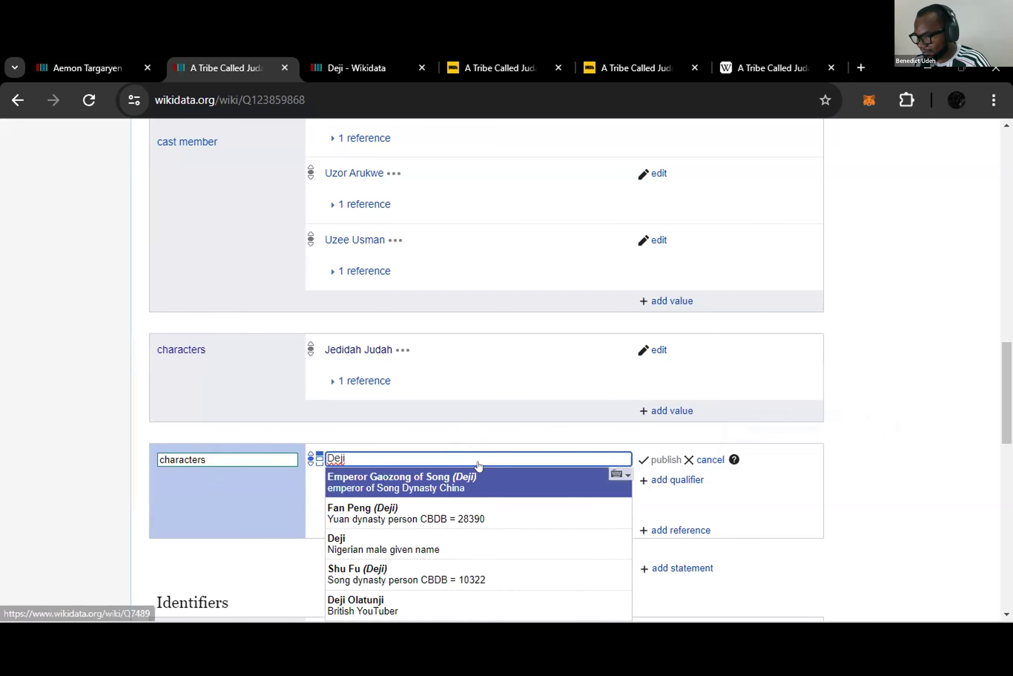
scroll(478, 464, "down", 2)
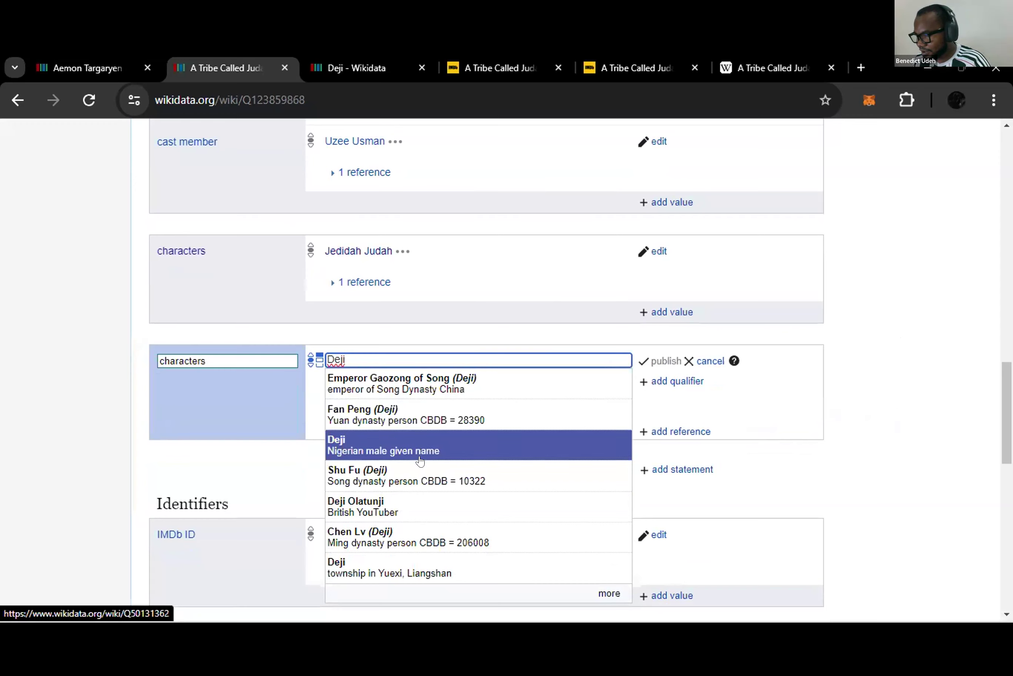
scroll(421, 537, "down", 4)
left_click(608, 395)
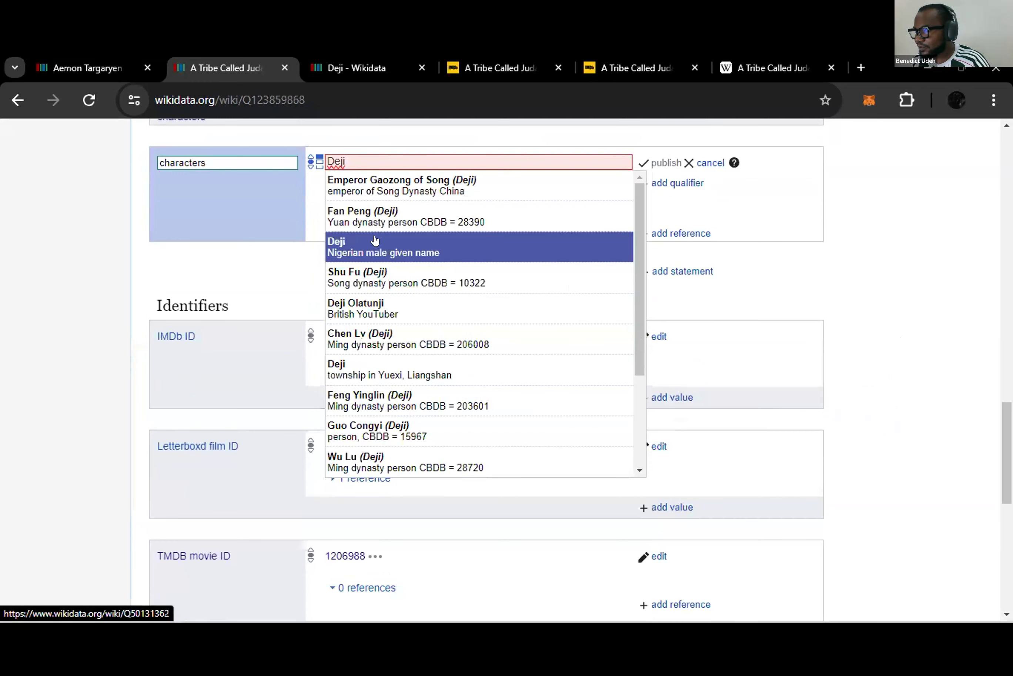
scroll(373, 237, "up", 2)
scroll(386, 307, "down", 3)
scroll(398, 321, "down", 4)
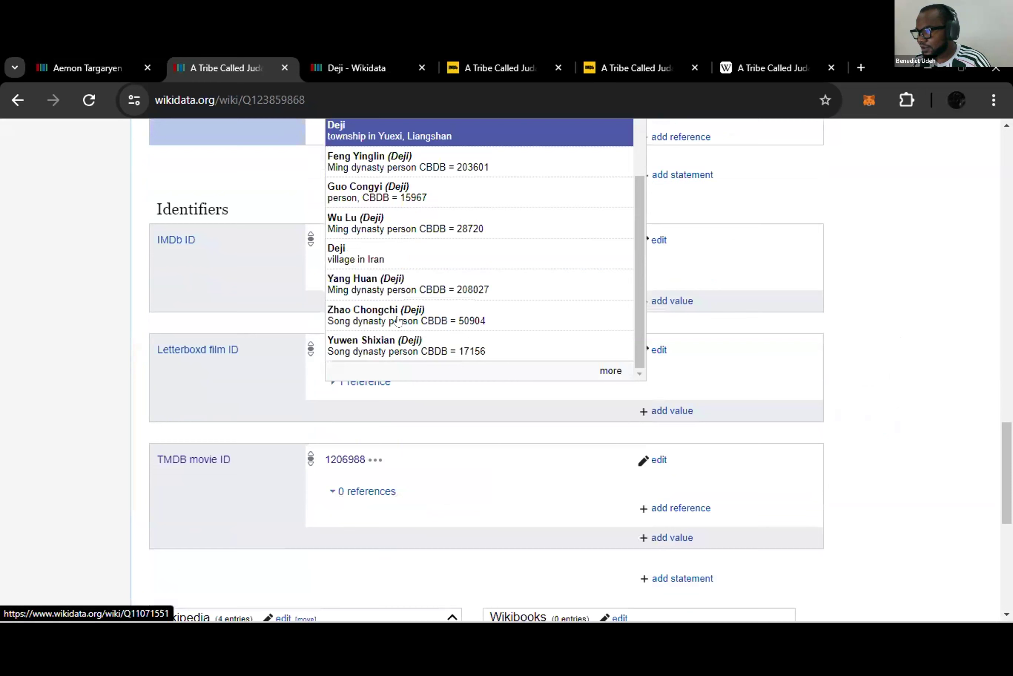
scroll(410, 274, "up", 4)
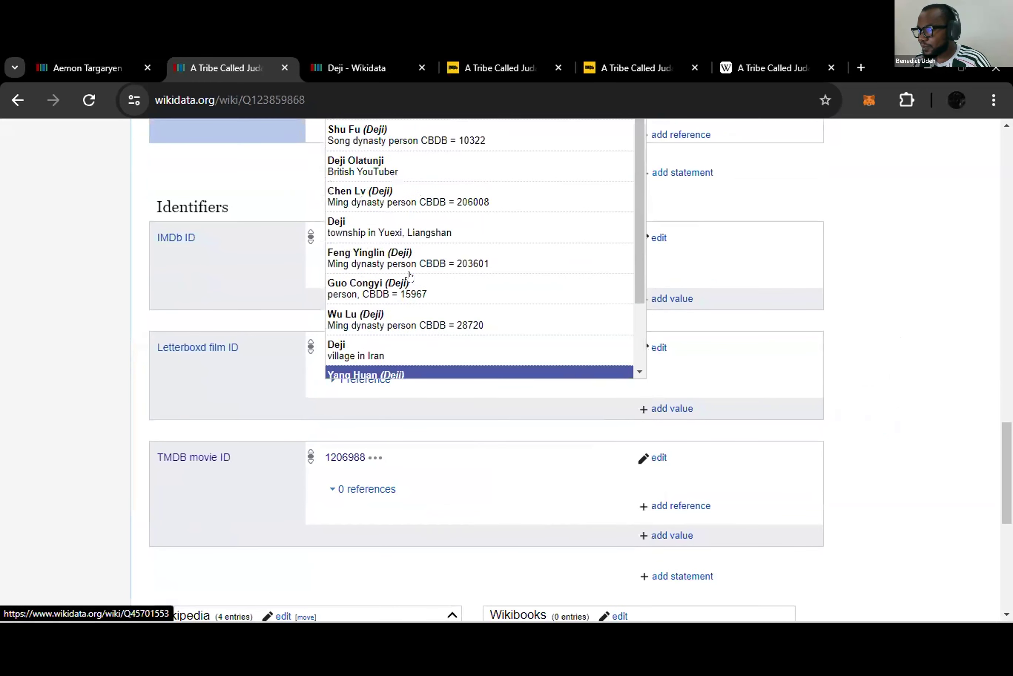
scroll(411, 272, "up", 2)
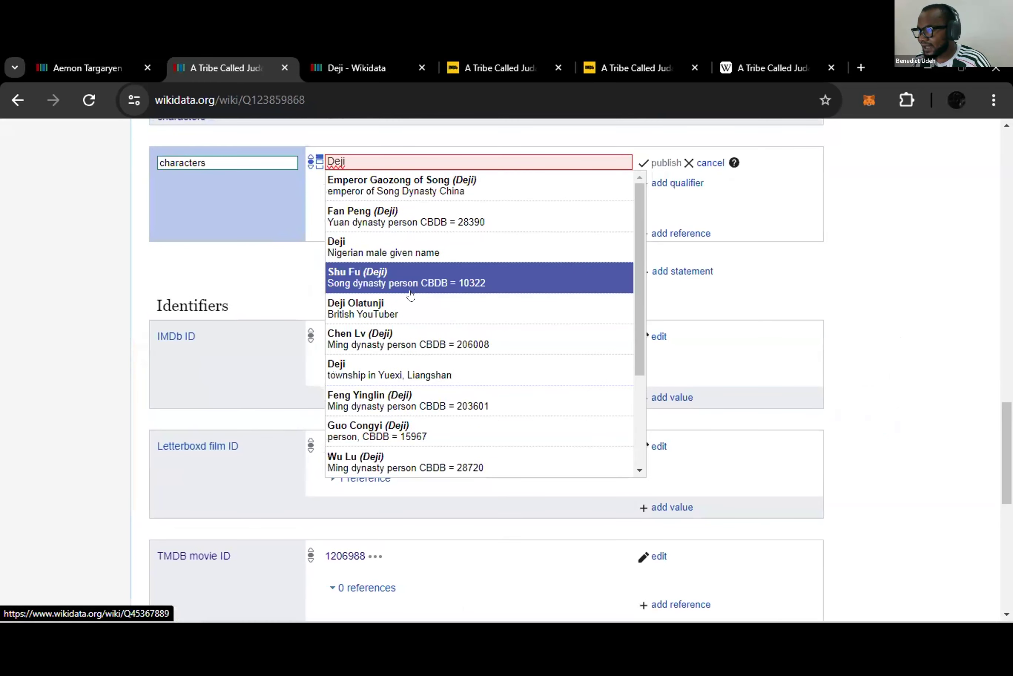
scroll(408, 299, "up", 2)
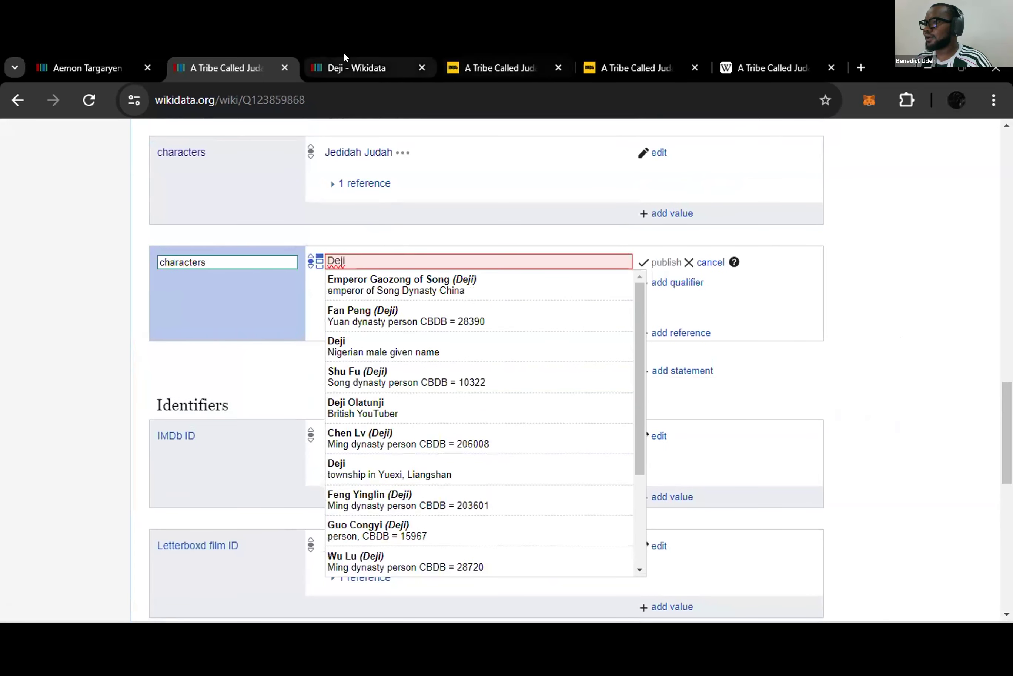
- Copy the identifier Q125967047 from the heading of Deji's item and return to the film item
left_click(349, 68)
left_click_drag(200, 205, 268, 205)
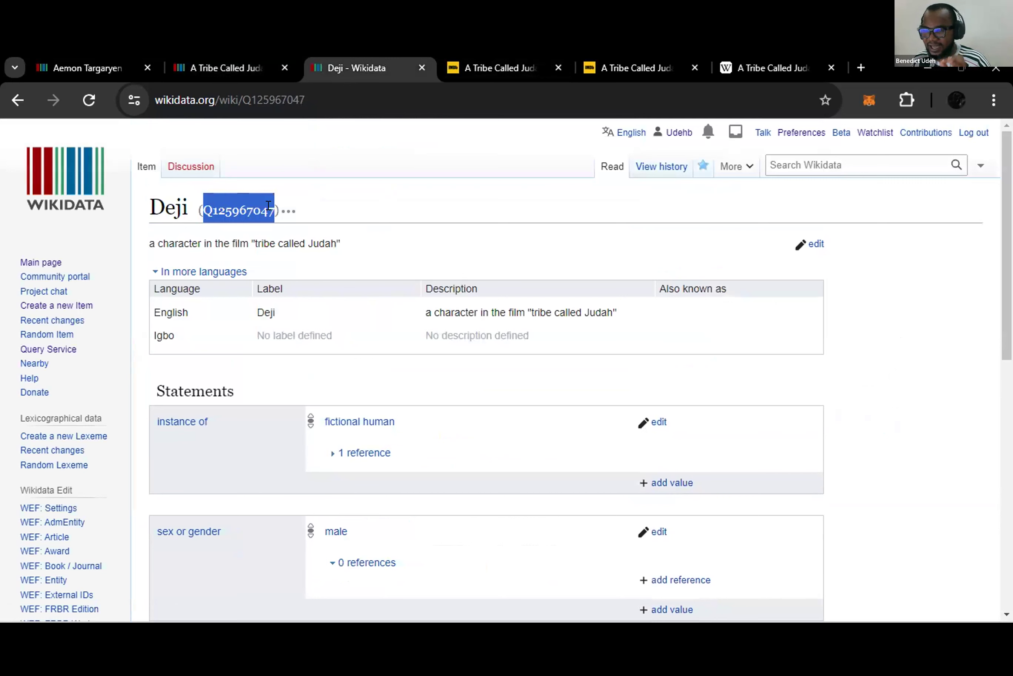
right_click(247, 202)
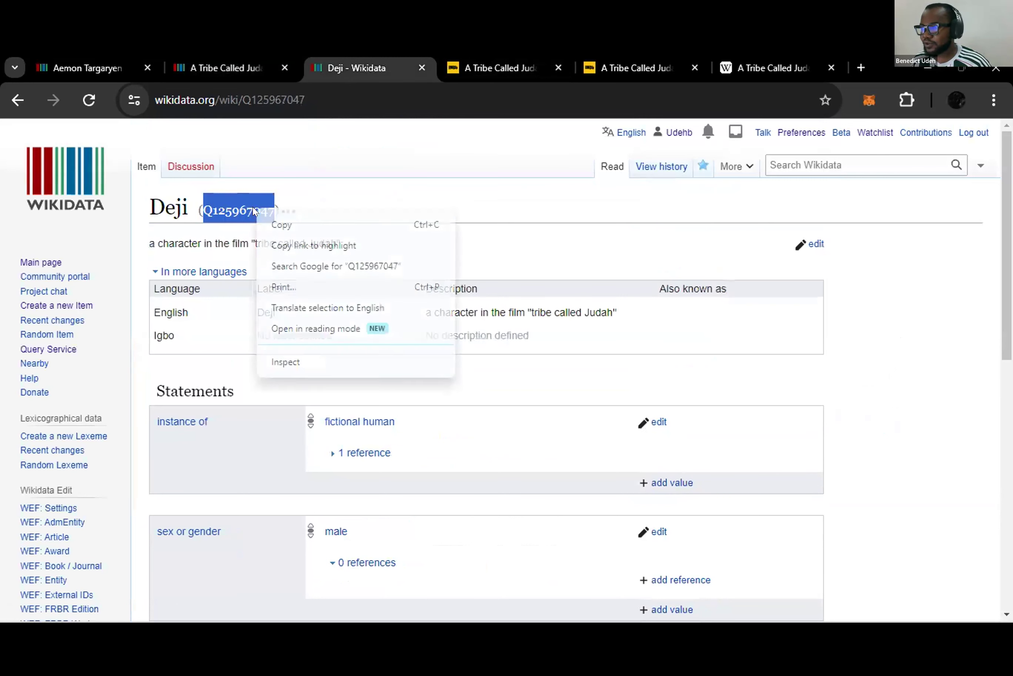
left_click(280, 224)
left_click(244, 61)
- Replace the "characters" value with the copied identifier Q125967047 and choose the matching Deji item
key("ctrl+a")
key("BackSpace")
right_click(338, 253)
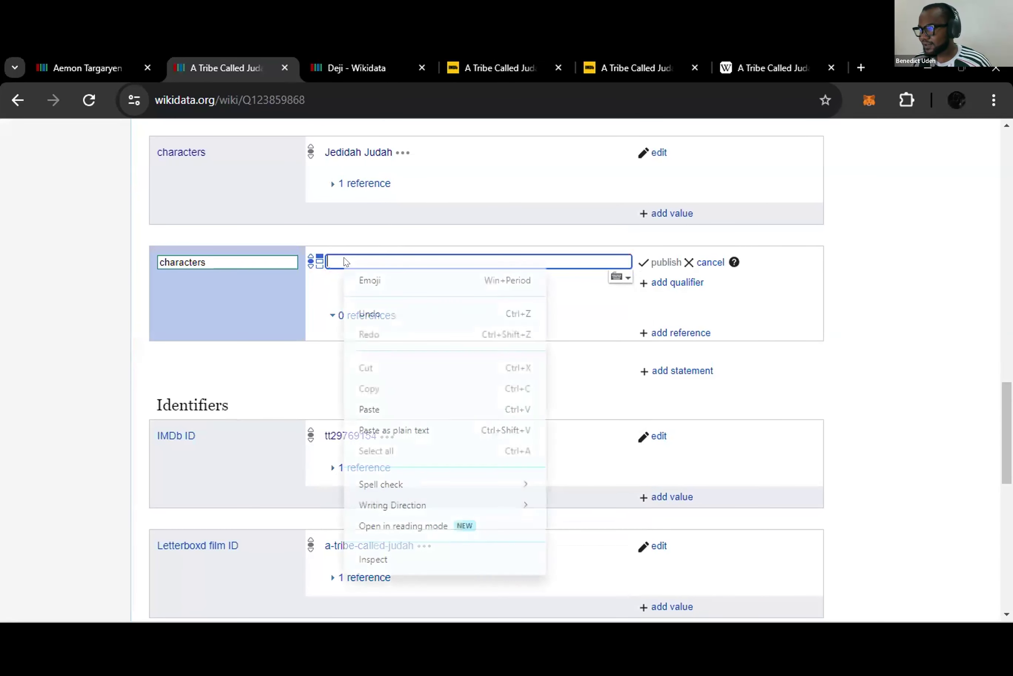
left_click(369, 409)
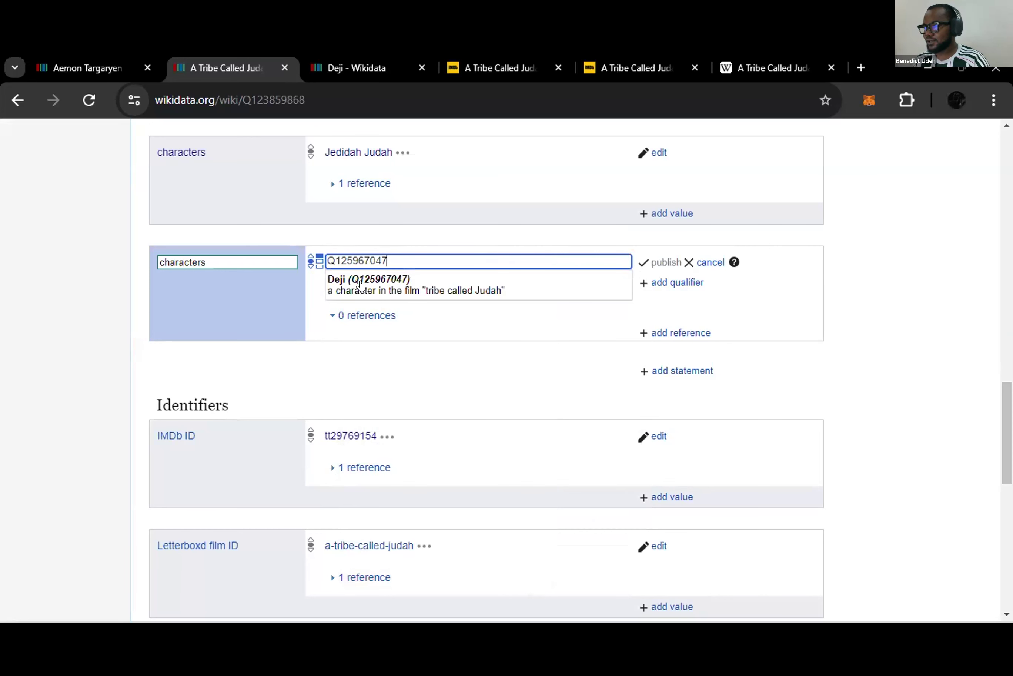
left_click(431, 287)
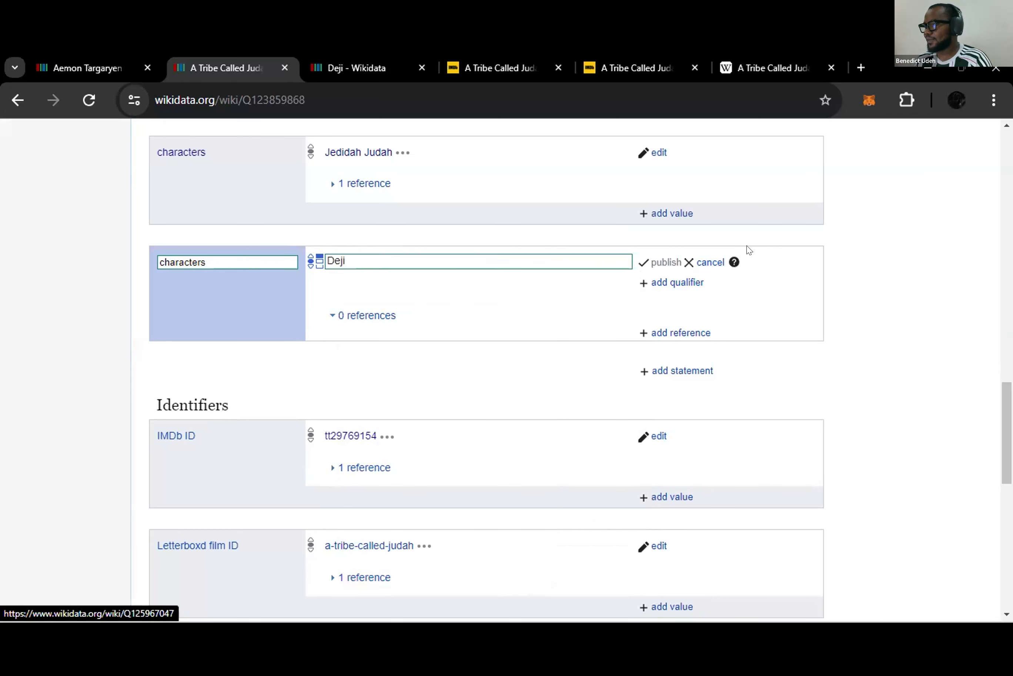
left_click(671, 333)
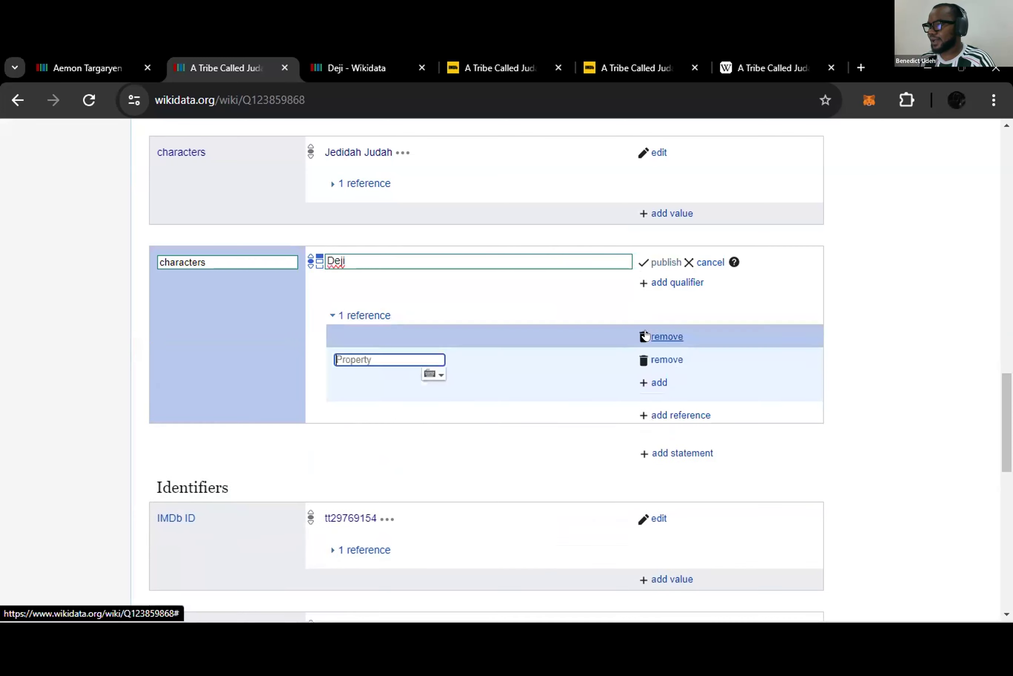
type("url")
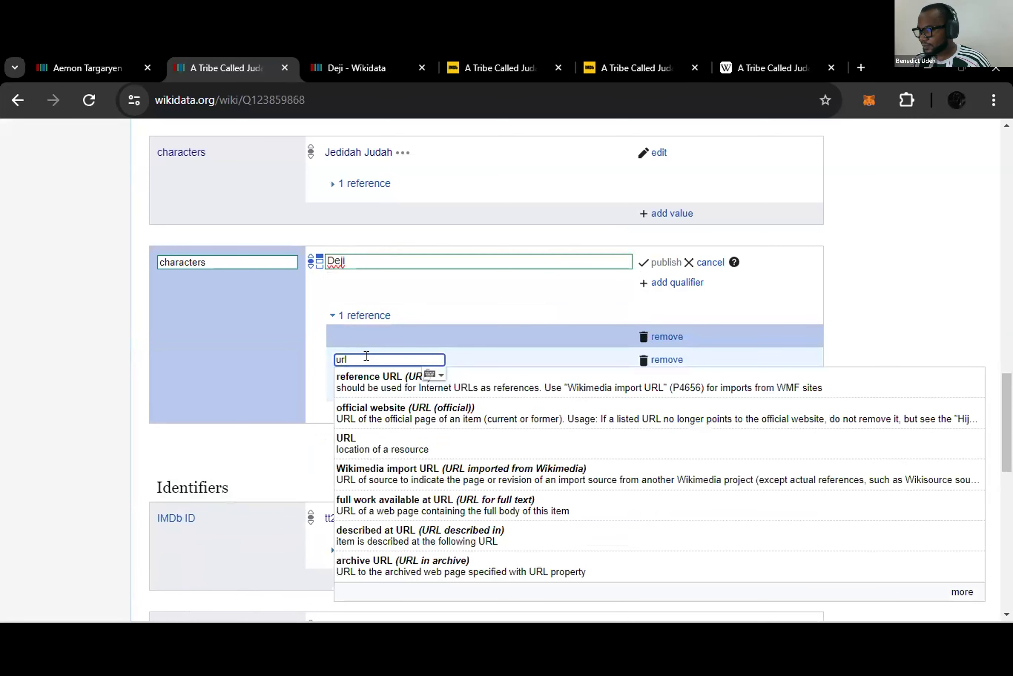
left_click(367, 377)
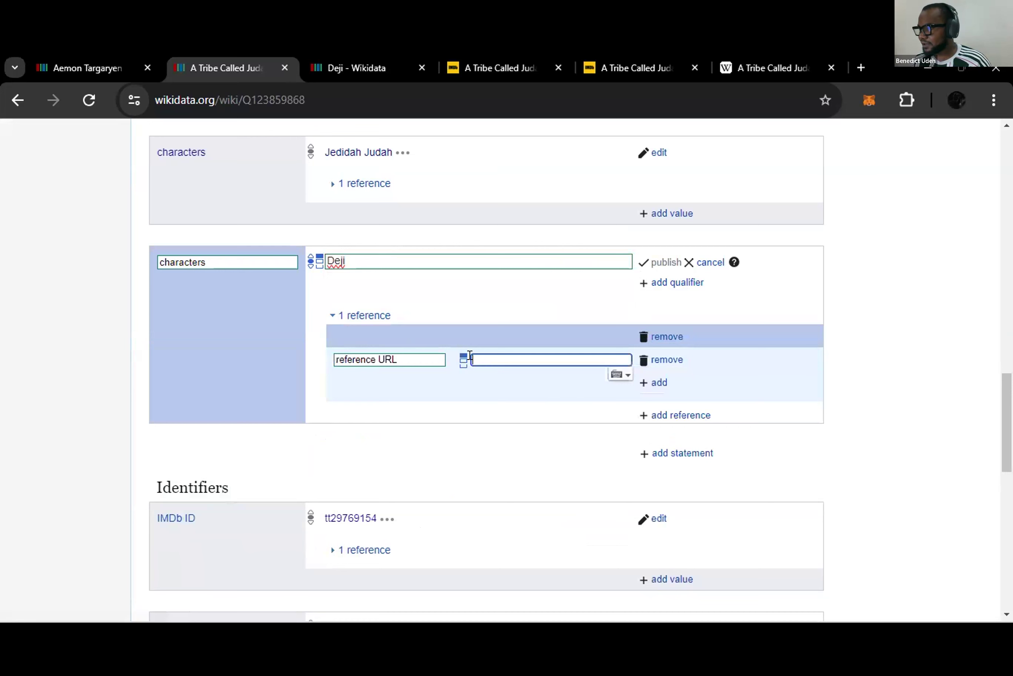
left_click(599, 56)
left_click(499, 68)
left_click(445, 96)
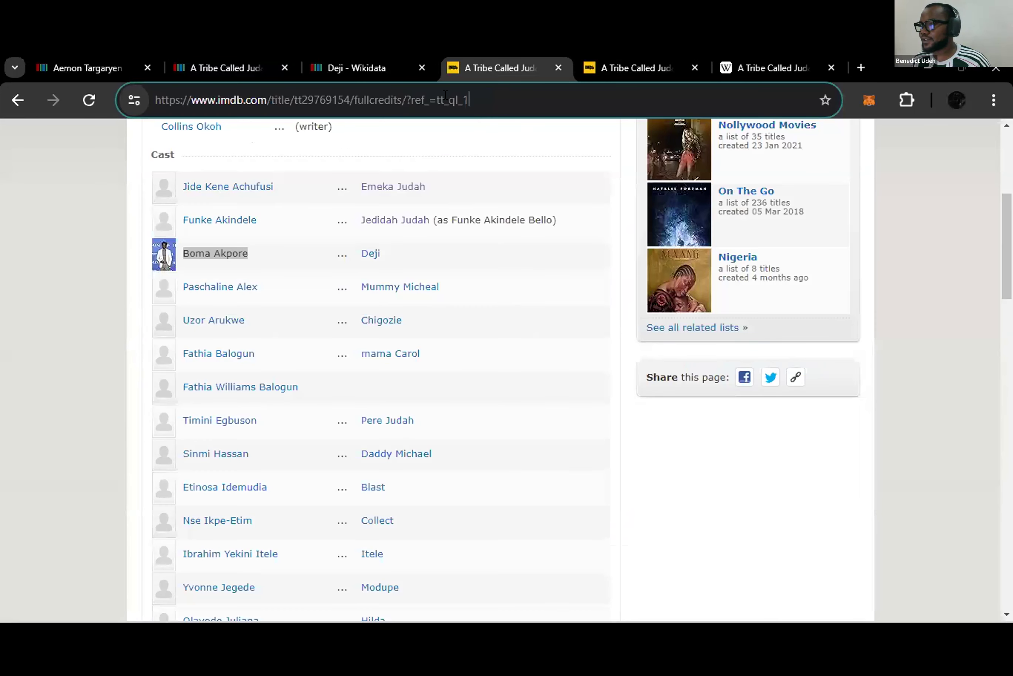
key("ctrl+a")
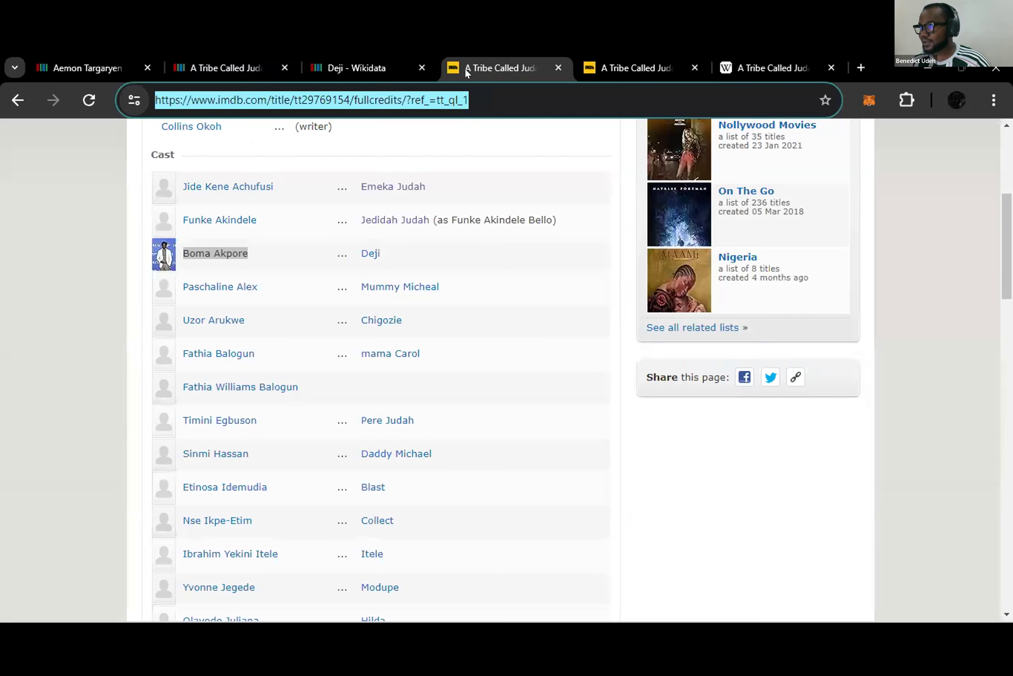
left_click(345, 61)
left_click(205, 67)
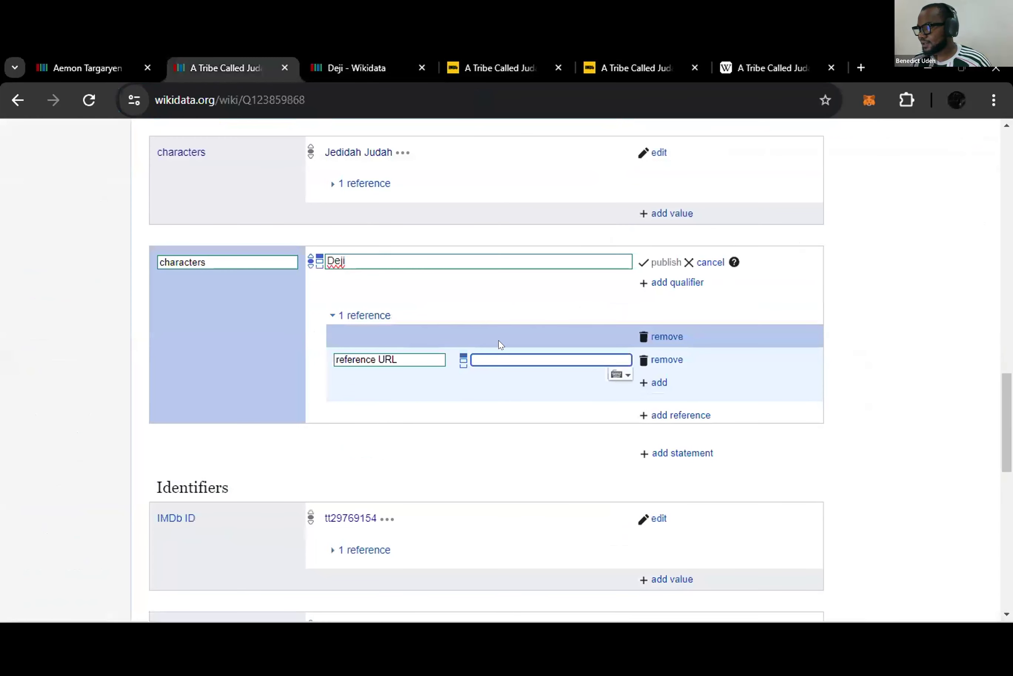
right_click(497, 359)
left_click(535, 243)
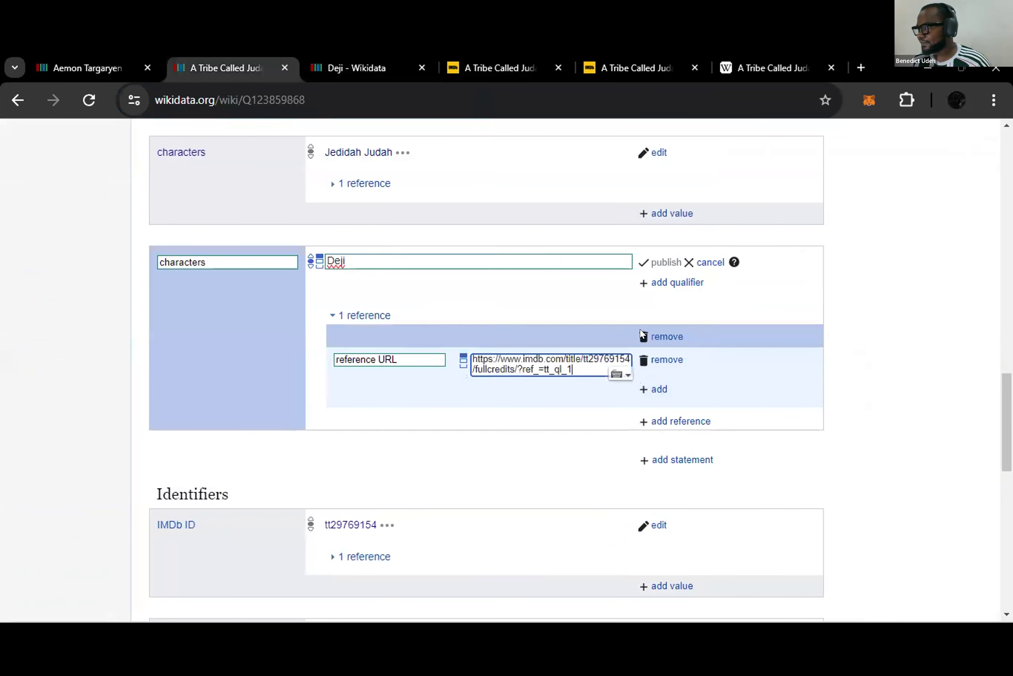
- Add a "retrieved" date of 18-05-2024 to the Deji reference and publish the "characters" statement
left_click(656, 388)
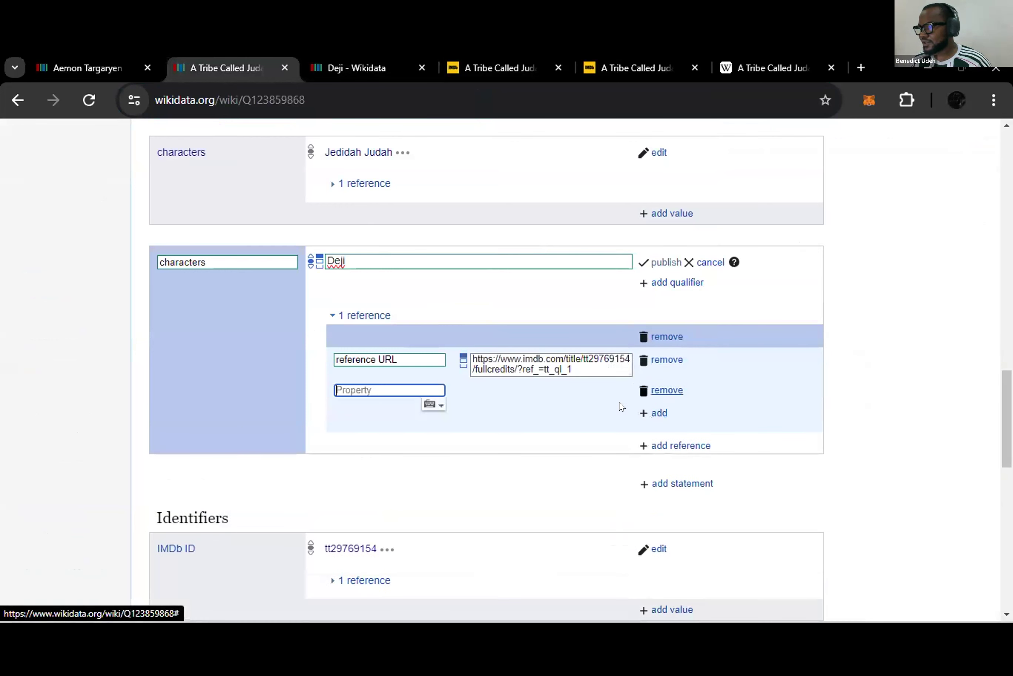
type("retr")
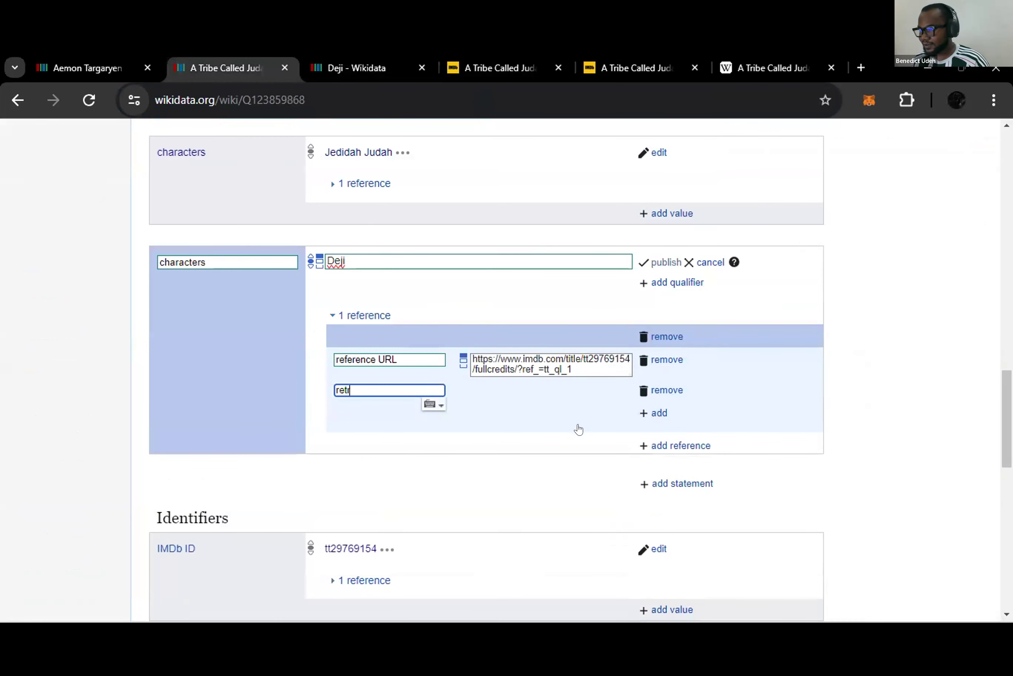
left_click(504, 410)
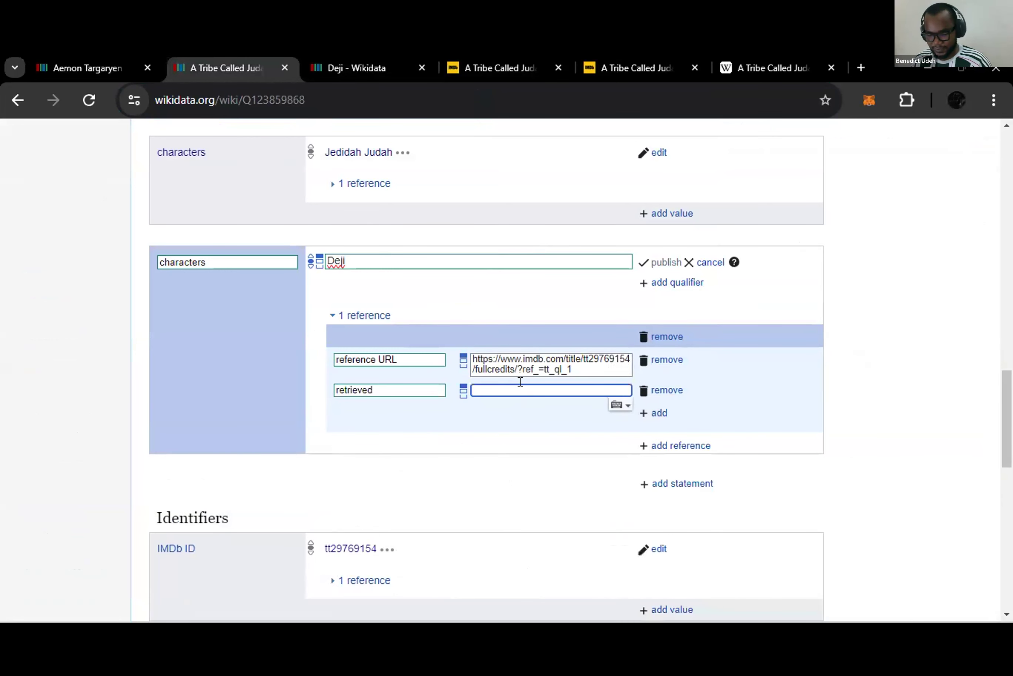
type("18-05-2024")
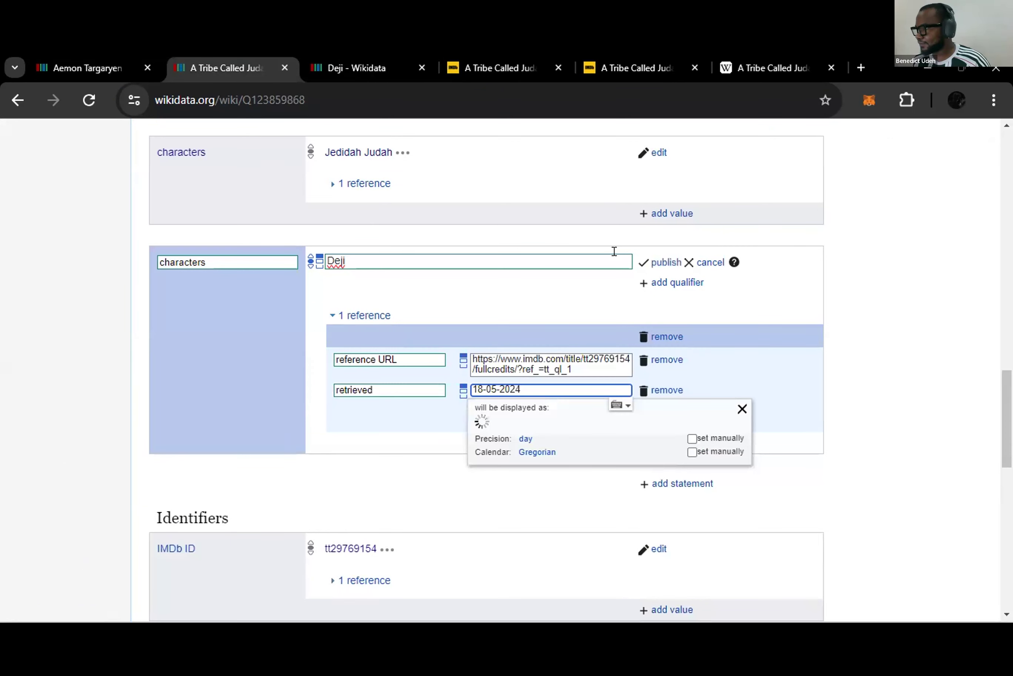
left_click(661, 262)
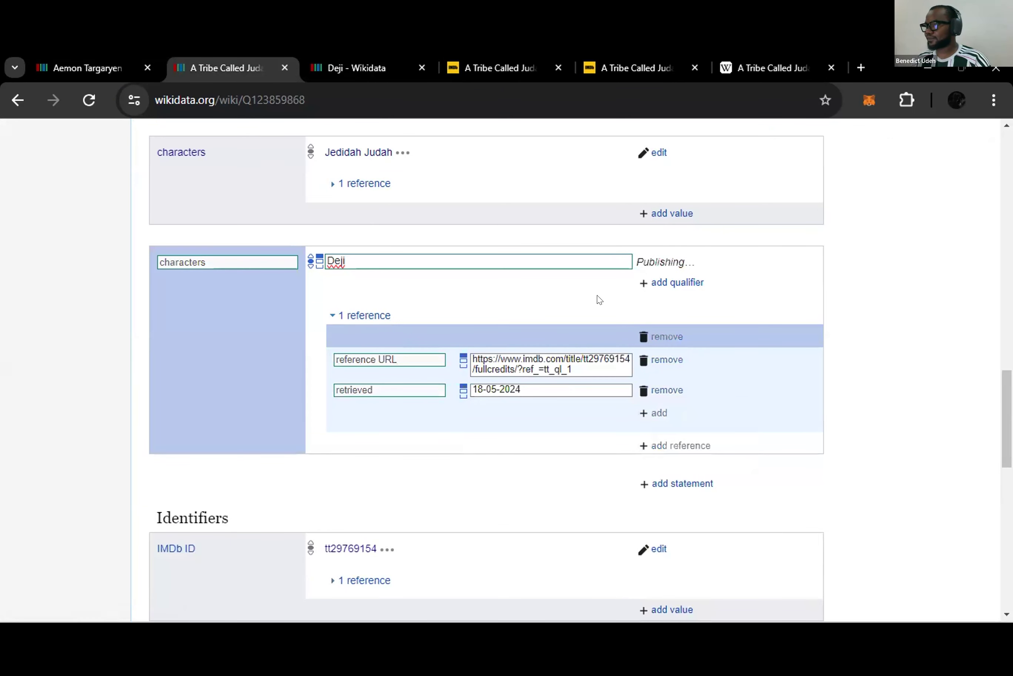
scroll(549, 356, "up", 2)
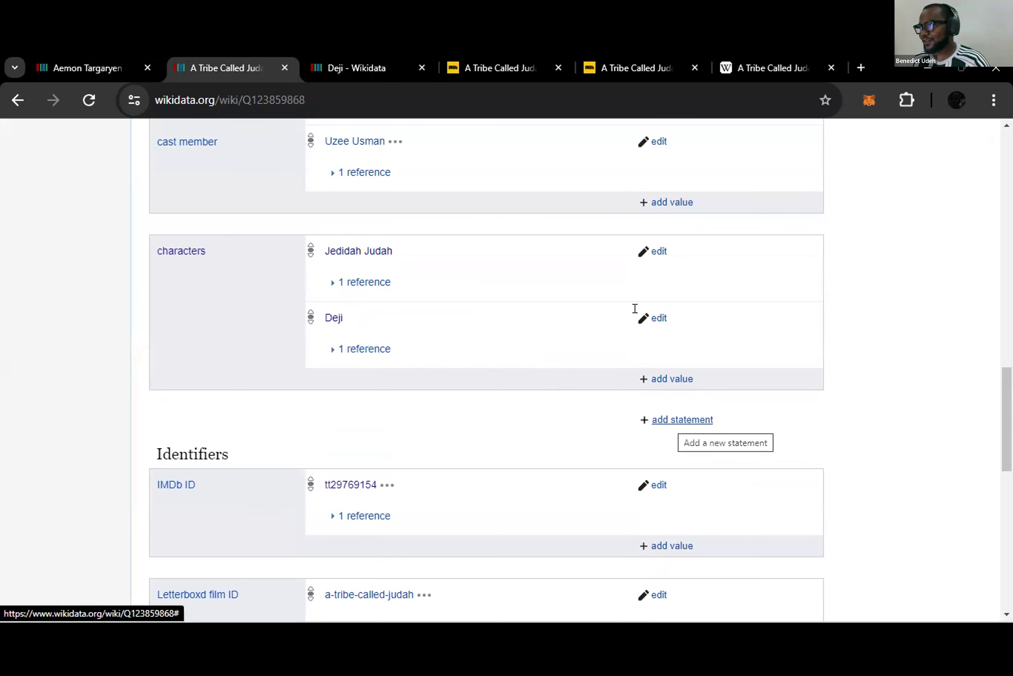
- Look through the cast list on IMDb's full credits page for the film's remaining characters
left_click(479, 69)
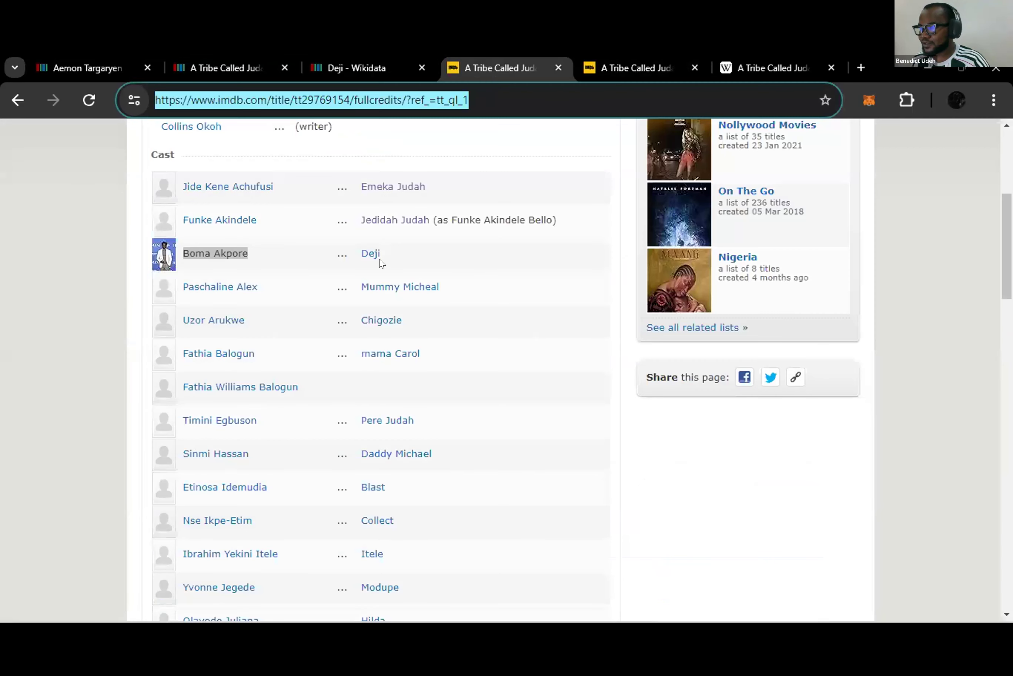
scroll(379, 261, "down", 10)
scroll(366, 261, "up", 2)
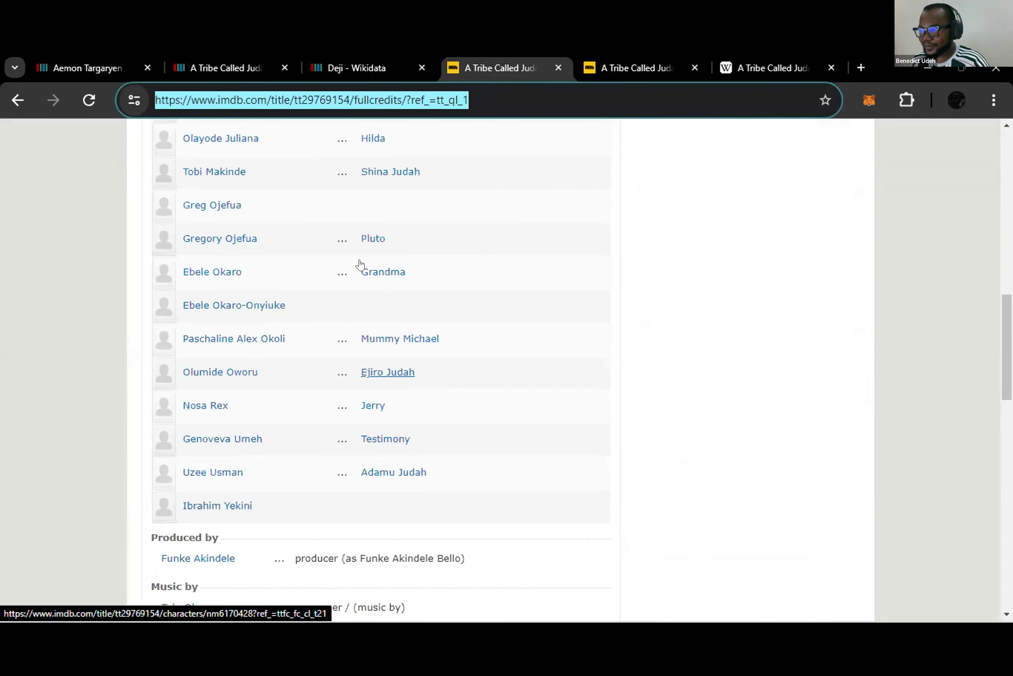
scroll(360, 265, "up", 2)
scroll(349, 340, "up", 5)
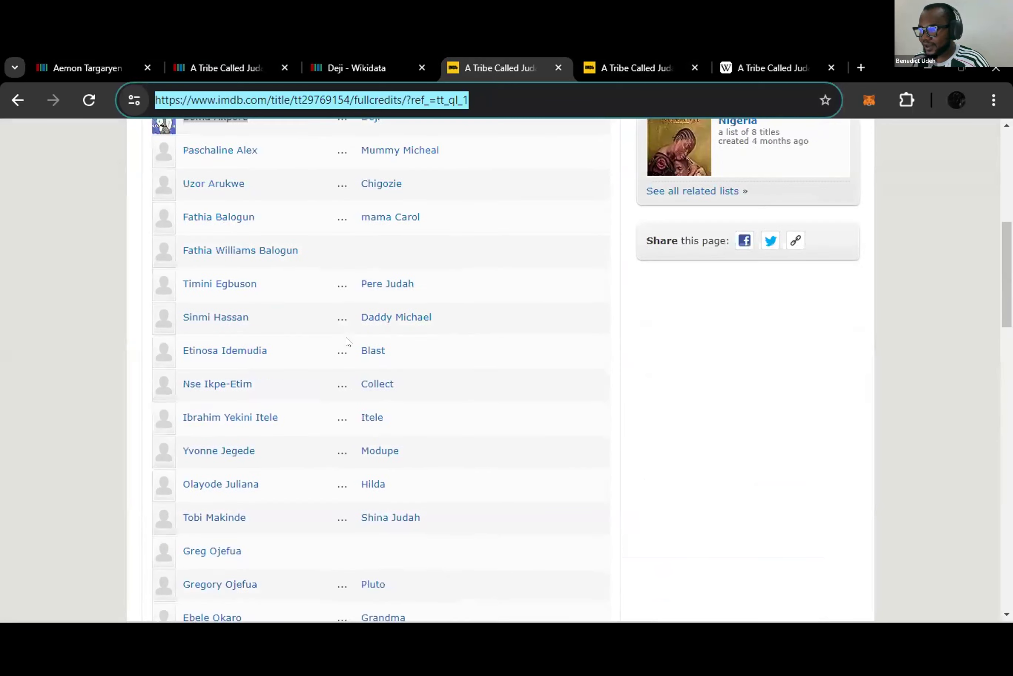
scroll(347, 341, "up", 3)
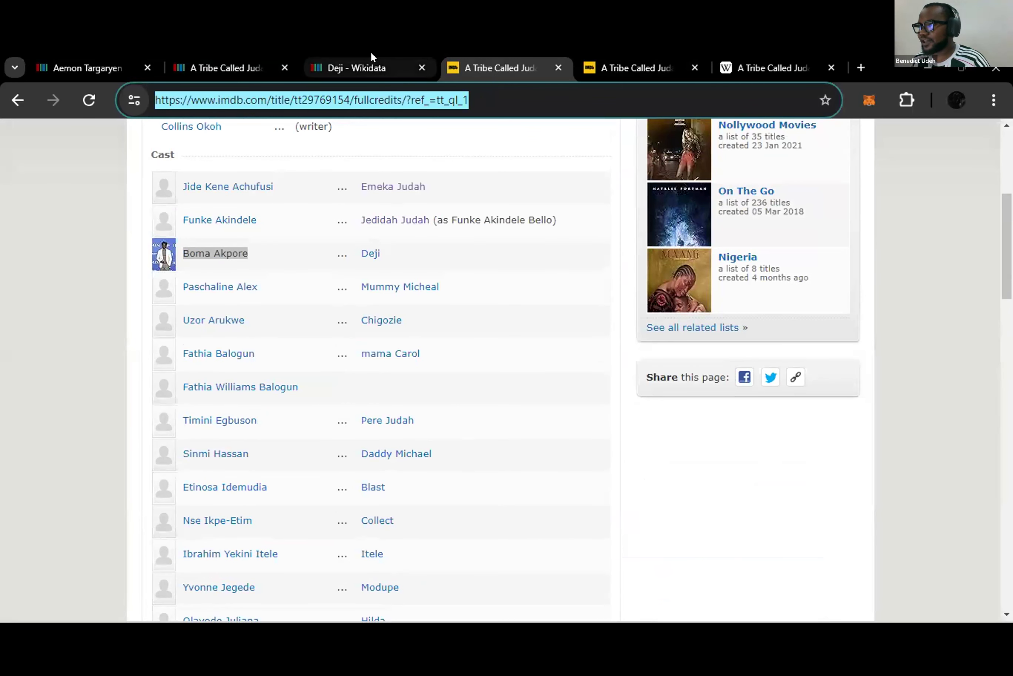
- Return to the film's Wikidata item and review its director, cast member and characters statements
left_click(369, 67)
left_click(237, 66)
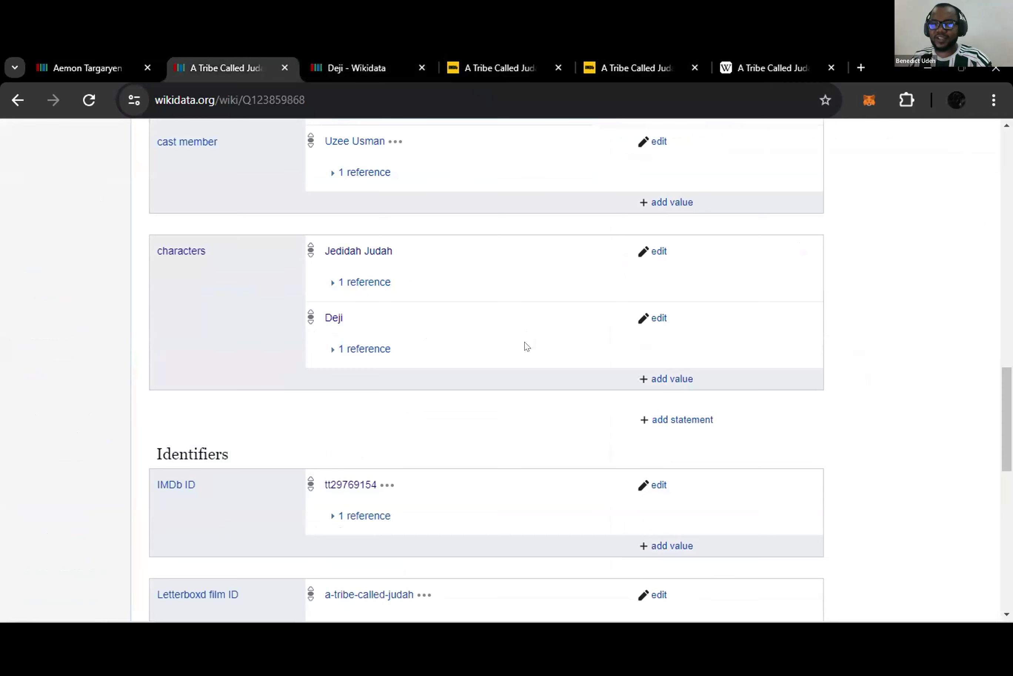
scroll(575, 299, "up", 10)
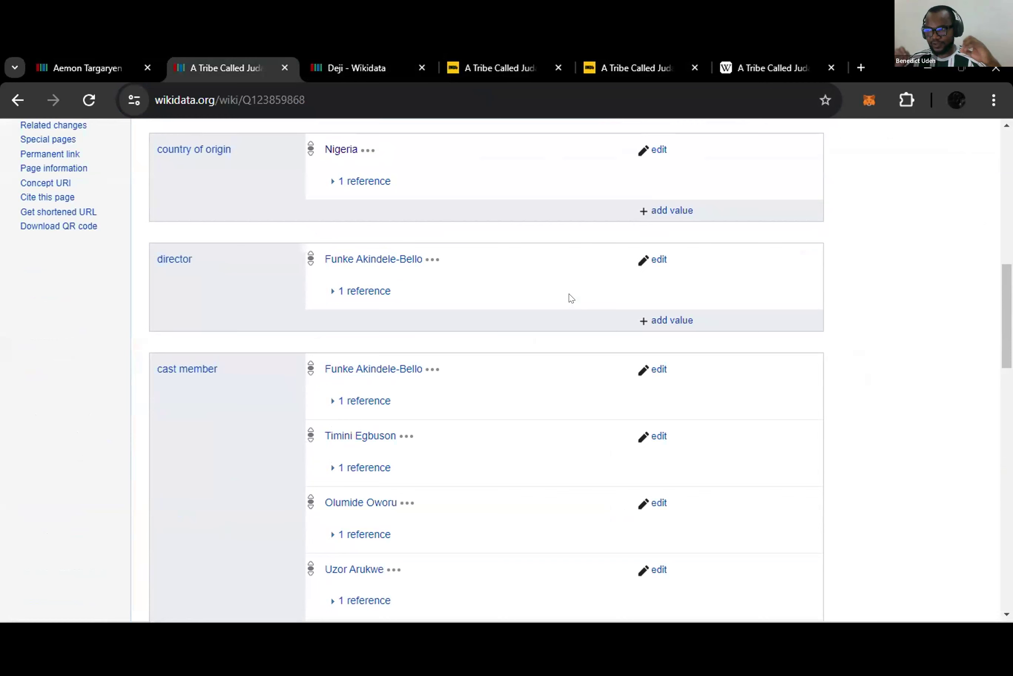
scroll(563, 307, "down", 12)
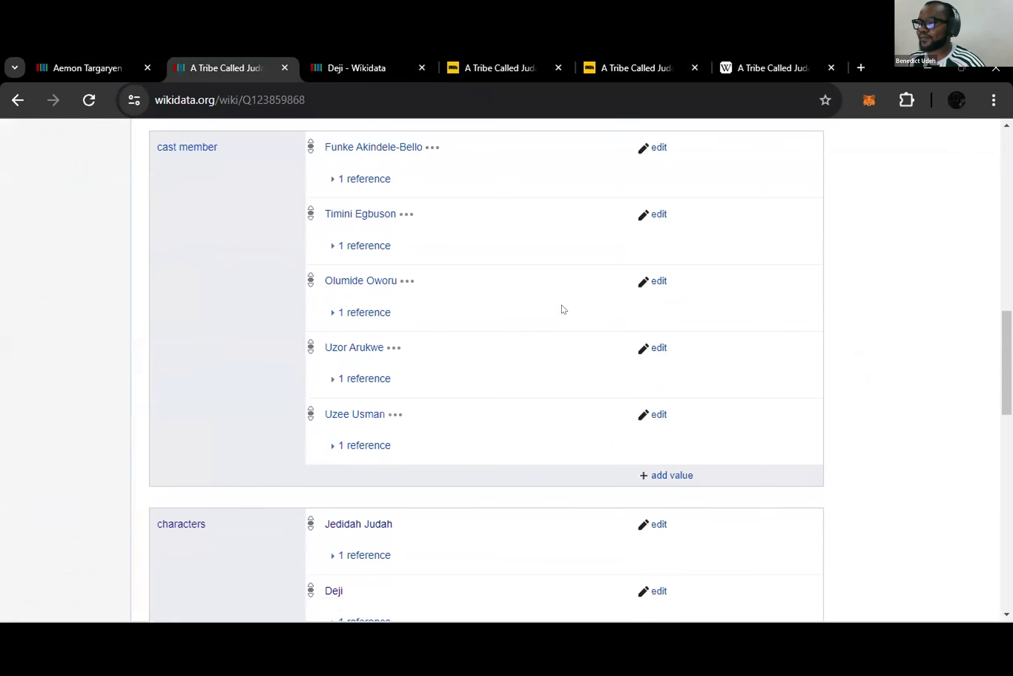
scroll(563, 308, "up", 2)
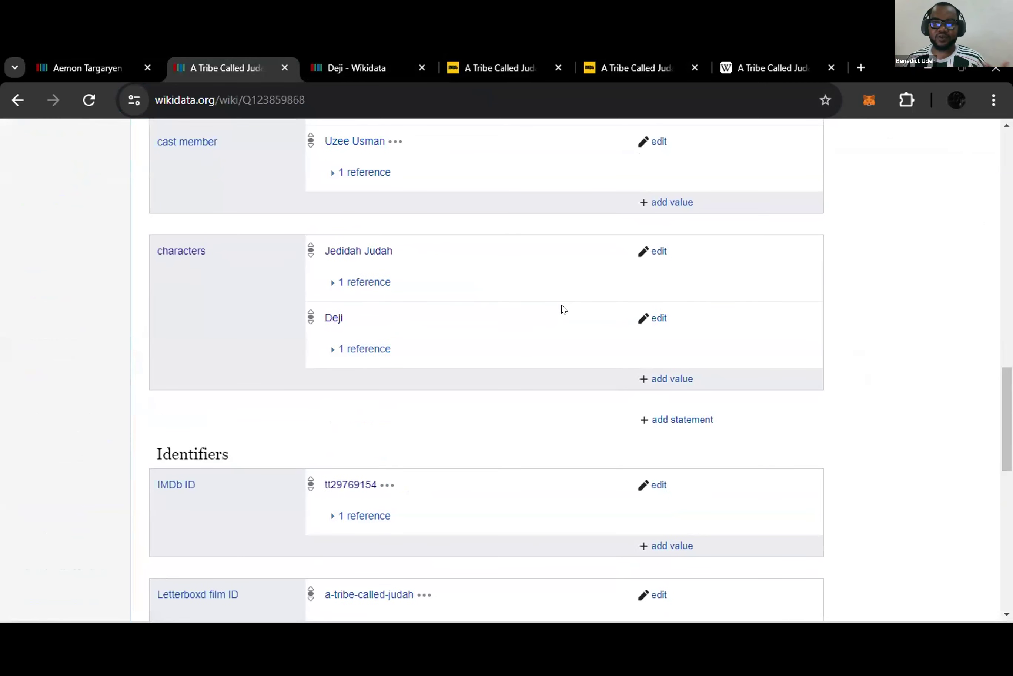
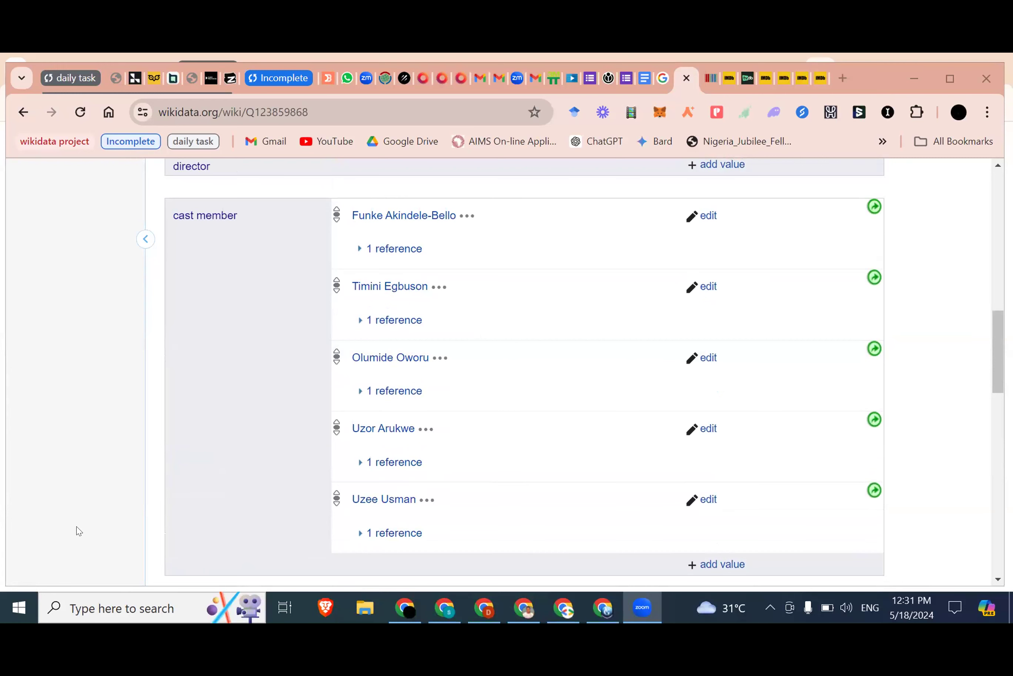
- Start a new statement on the A Tribe Called Judah item using the property "image"
scroll(308, 407, "up", 7)
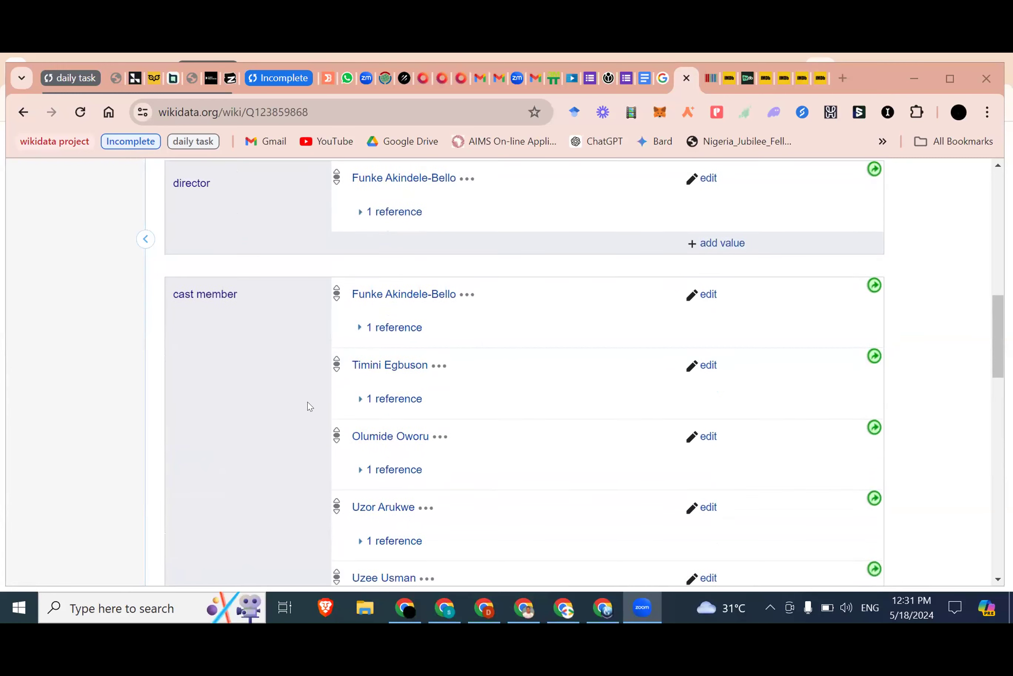
scroll(307, 407, "up", 9)
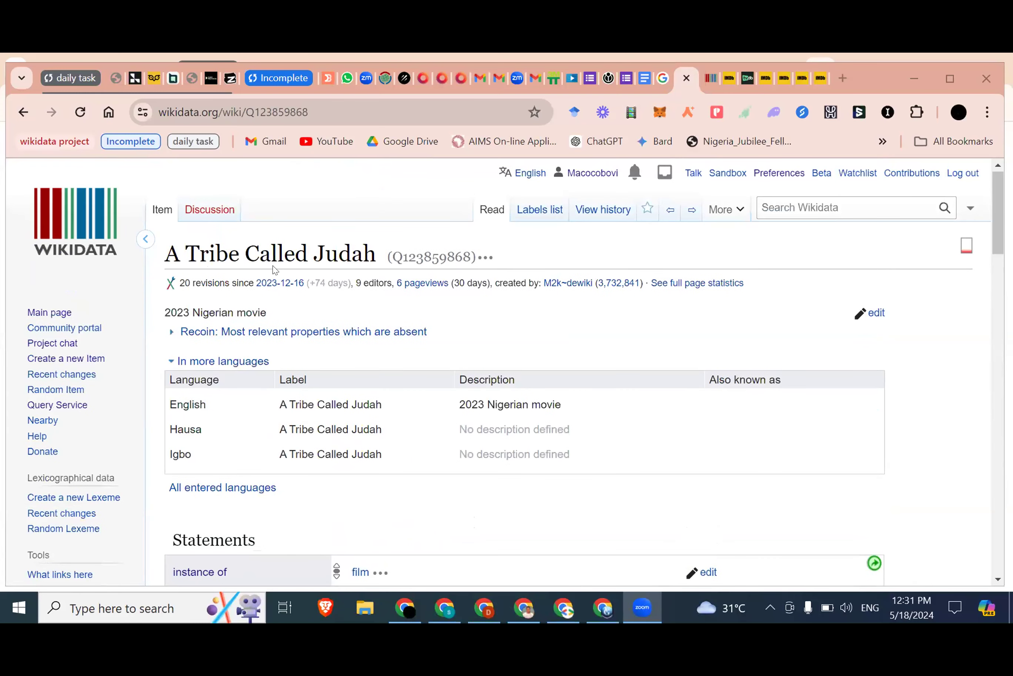
scroll(366, 366, "down", 1)
scroll(366, 366, "down", 18)
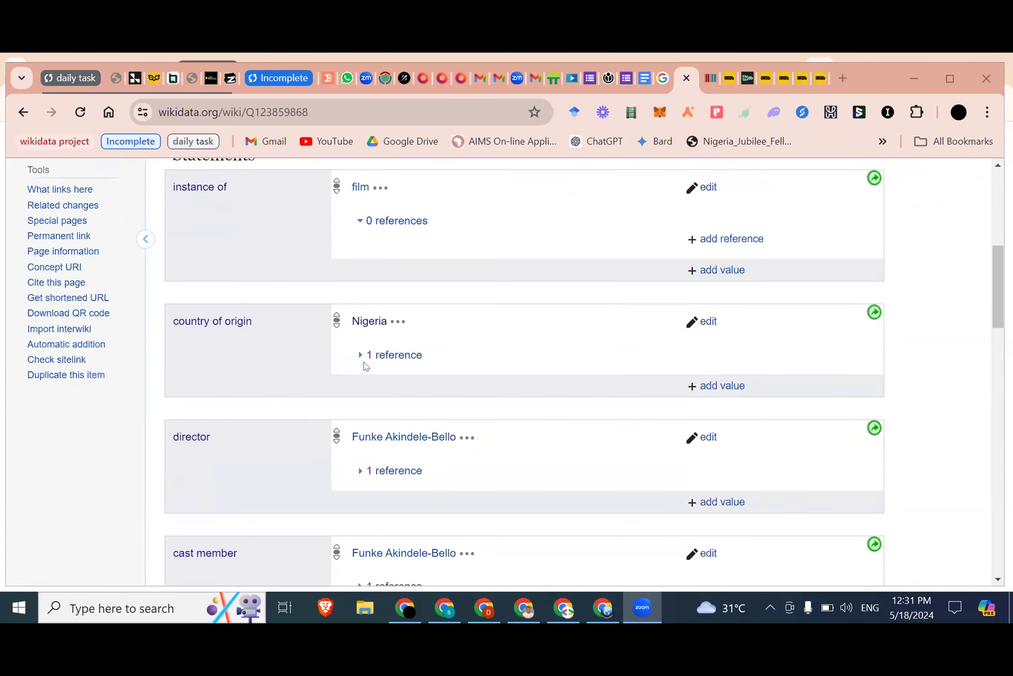
scroll(365, 366, "down", 3)
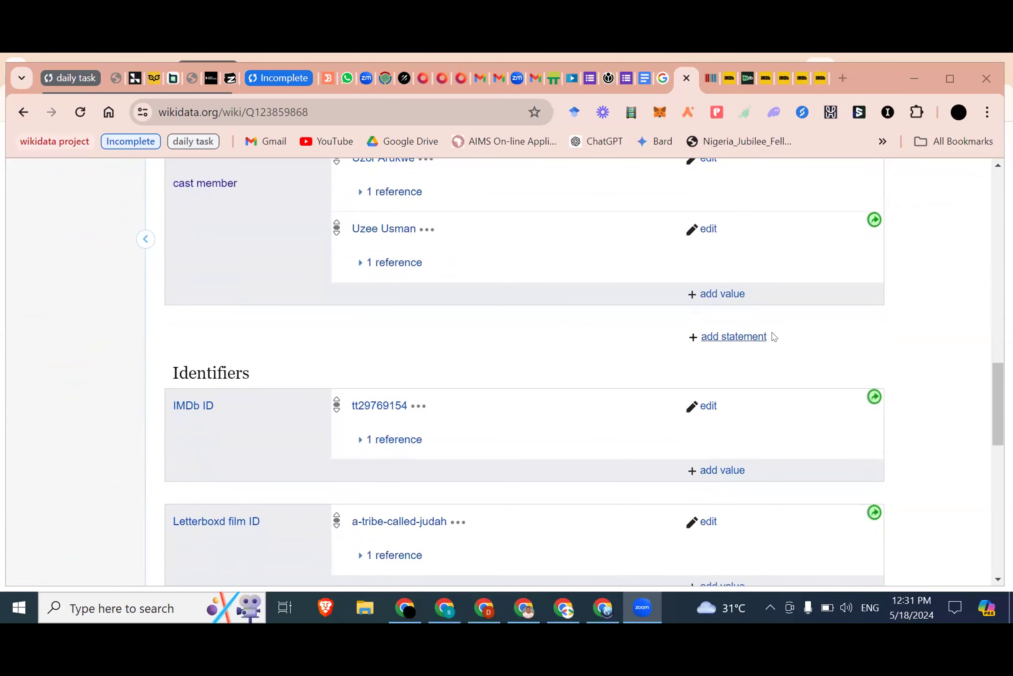
left_click(707, 341)
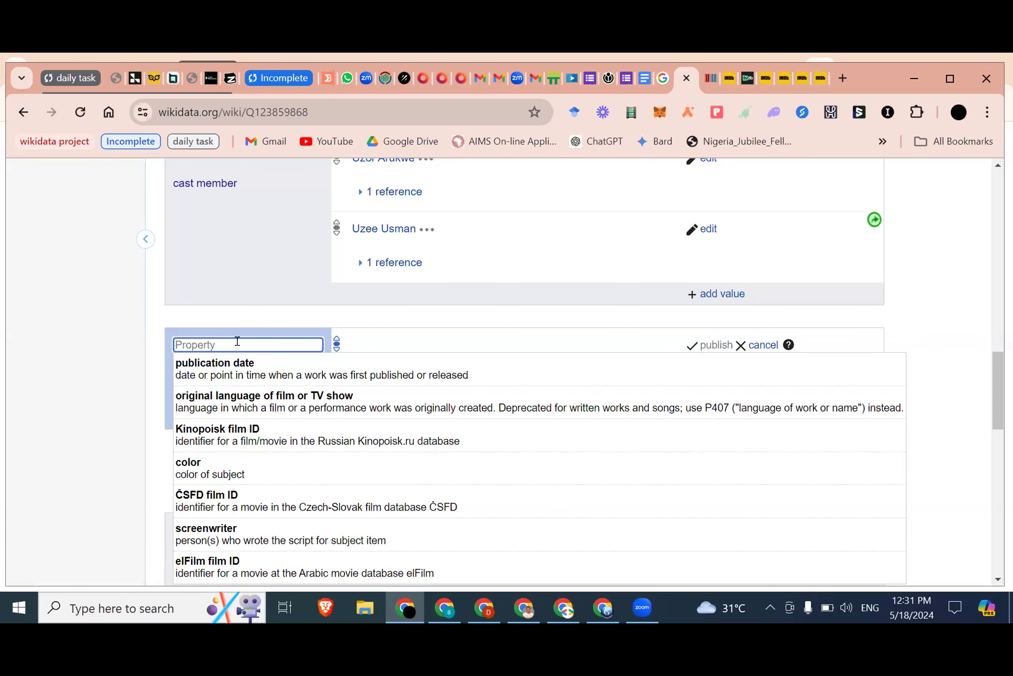
type("image")
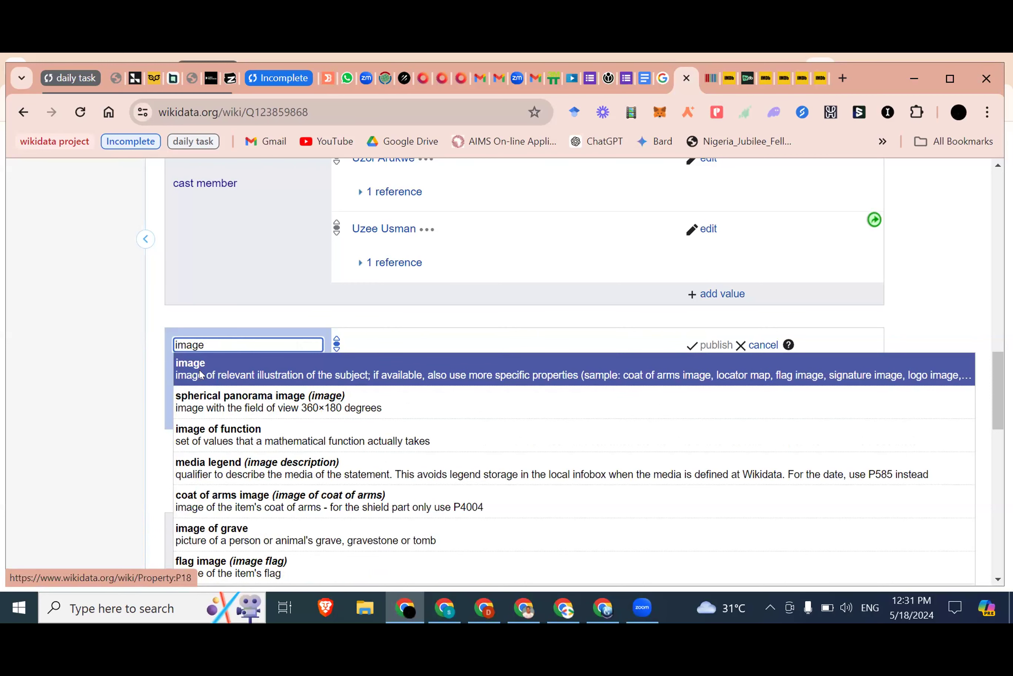
left_click(201, 372)
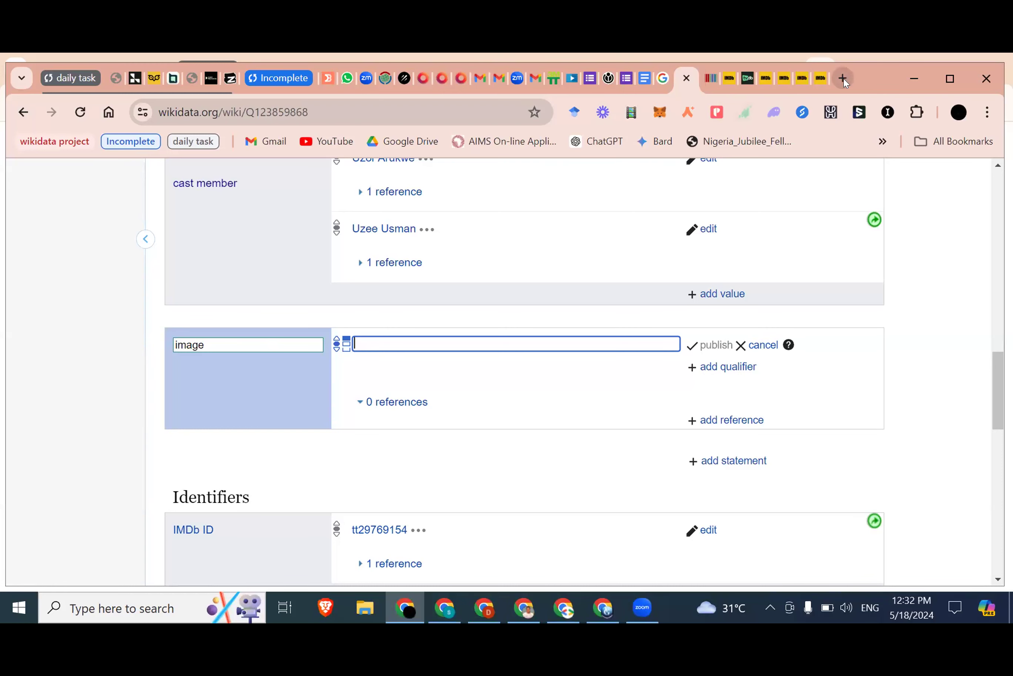
- Copy the film title "A Tribe Called Judah" from the item's heading
scroll(605, 212, "up", 10)
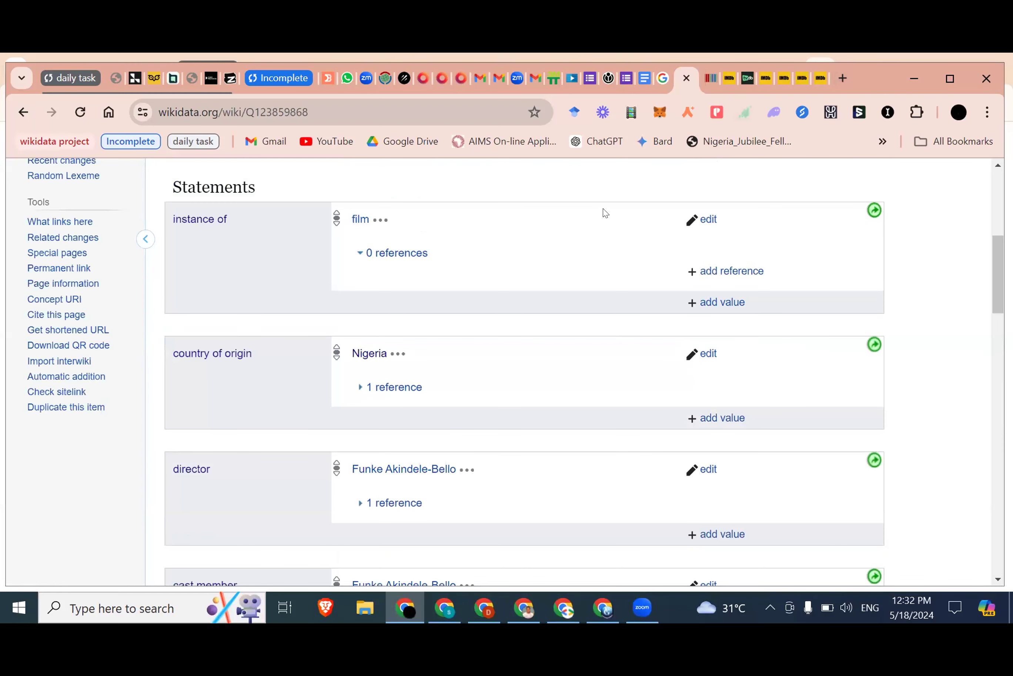
scroll(557, 234, "up", 8)
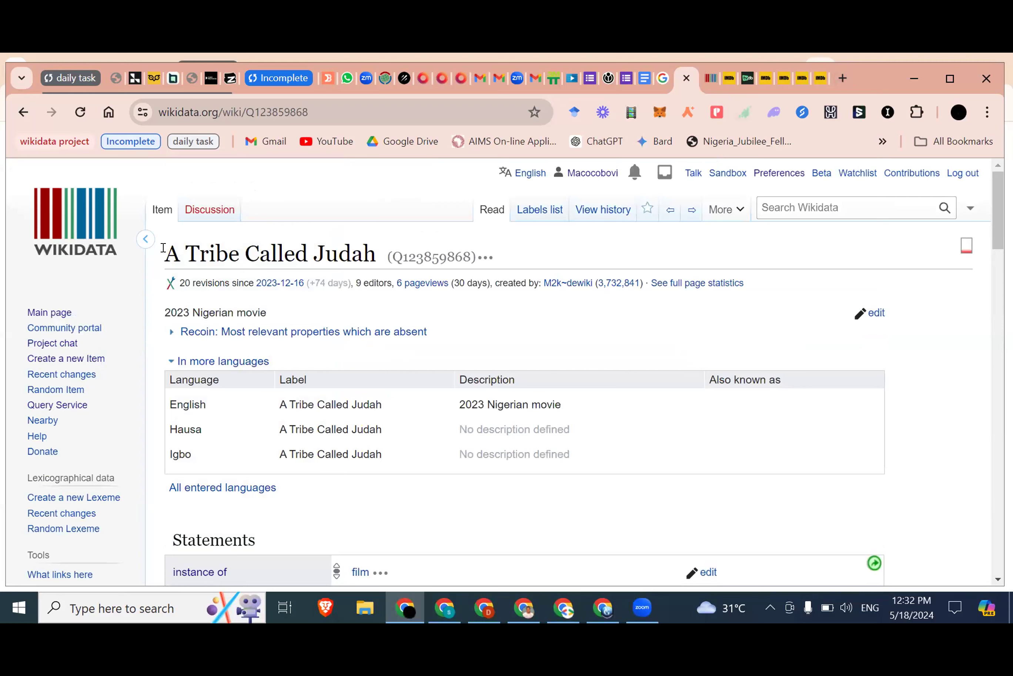
triple_click(163, 247)
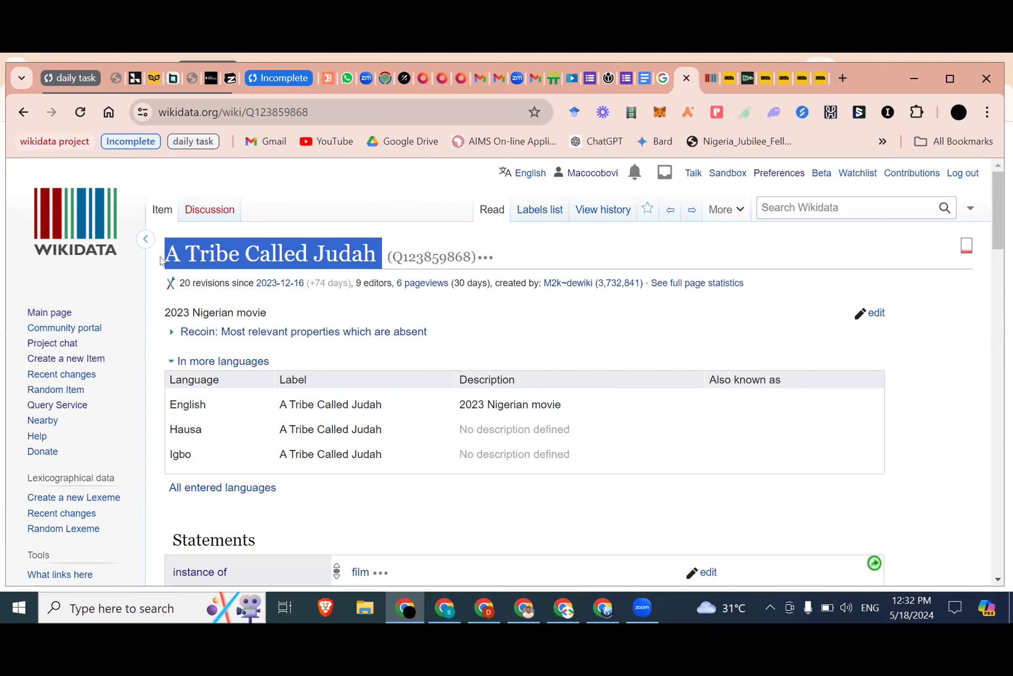
- Open the Wikimedia Commons site, commons.wikimedia.org, in a new browser tab
left_click(841, 77)
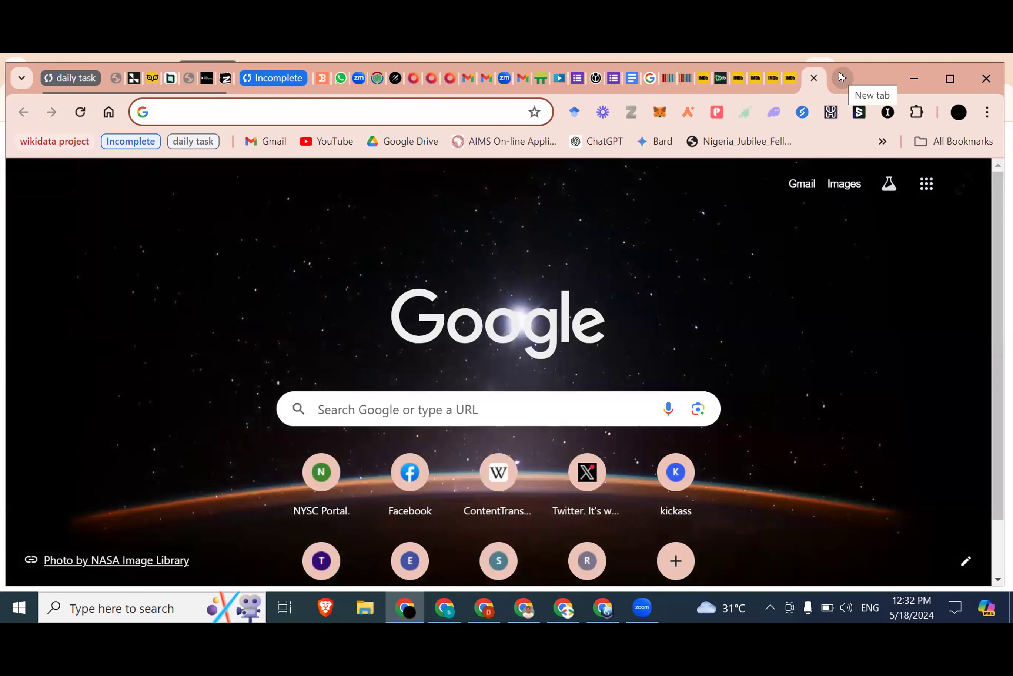
type("w")
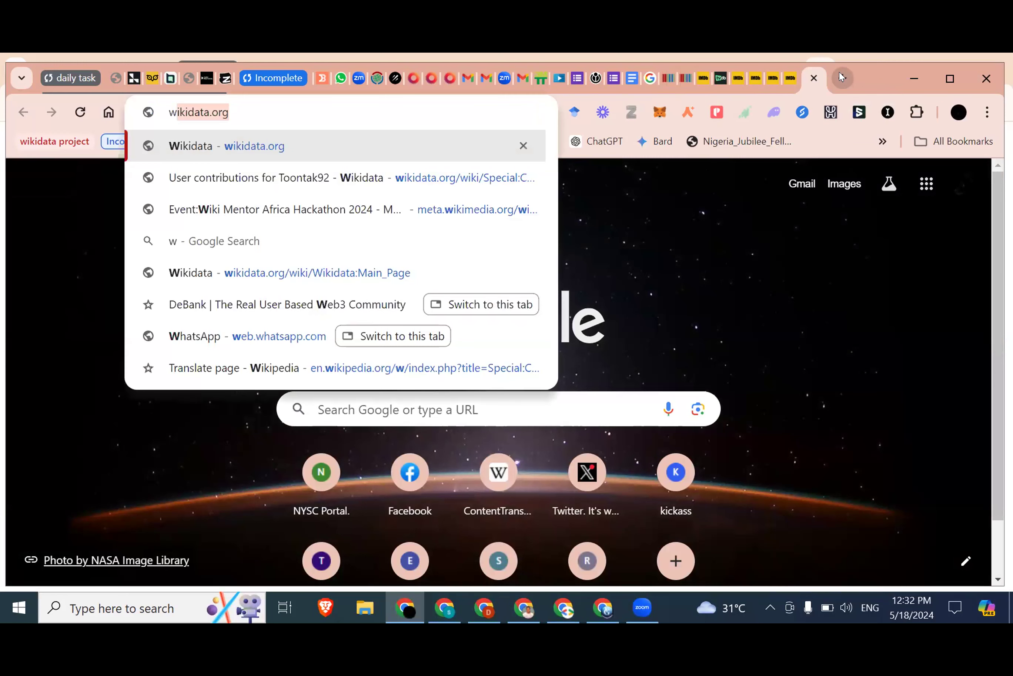
type("i")
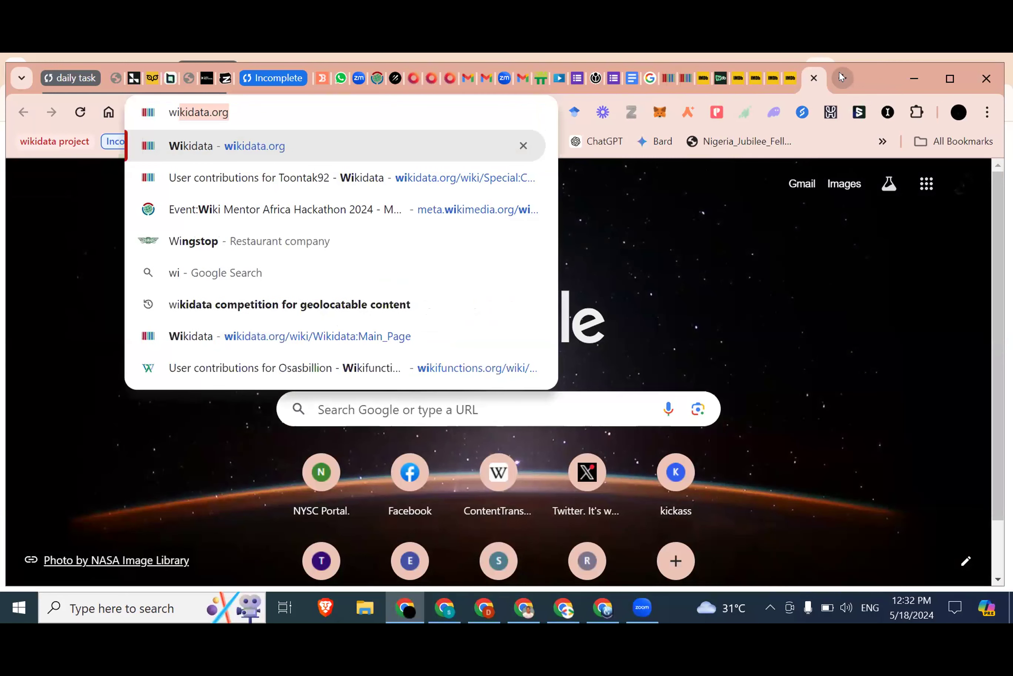
type("k")
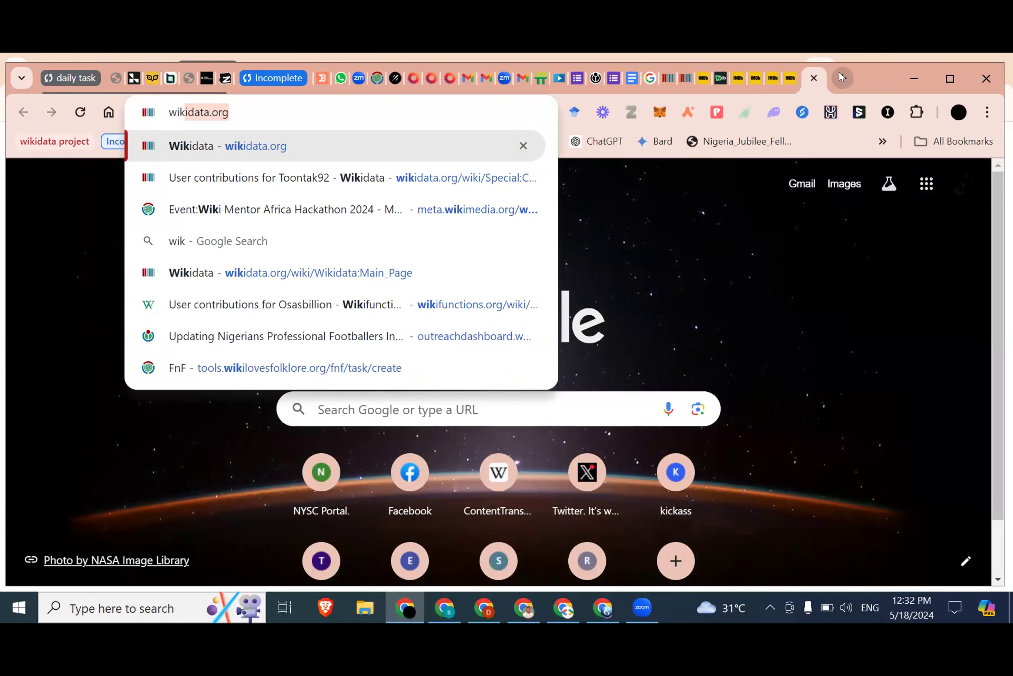
type("em")
key("BackSpace")
key("BackSpace")
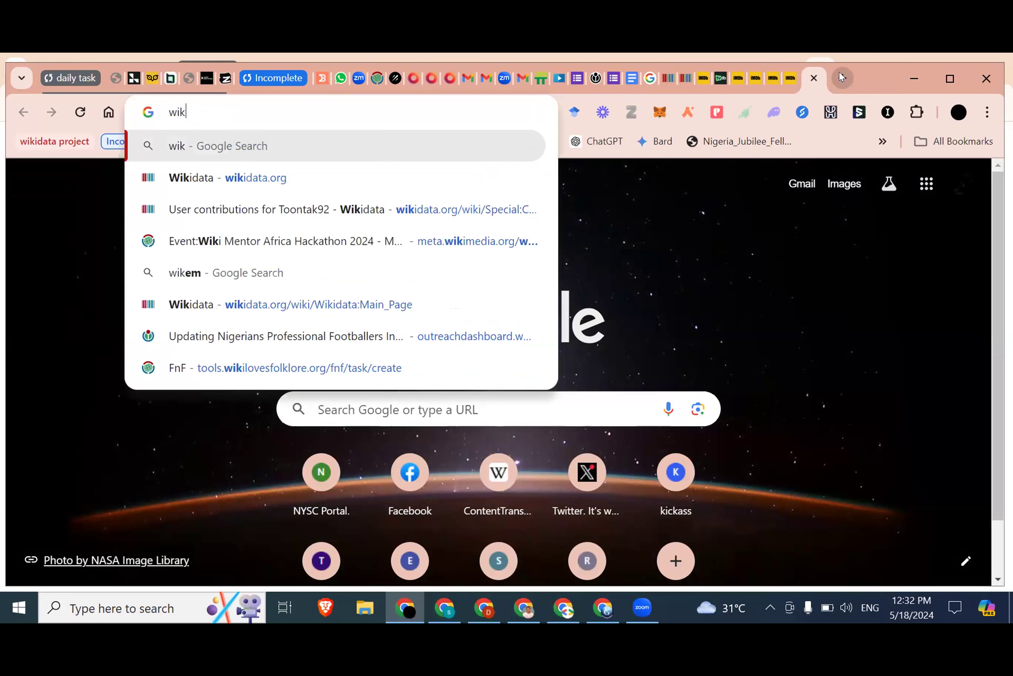
type("ime")
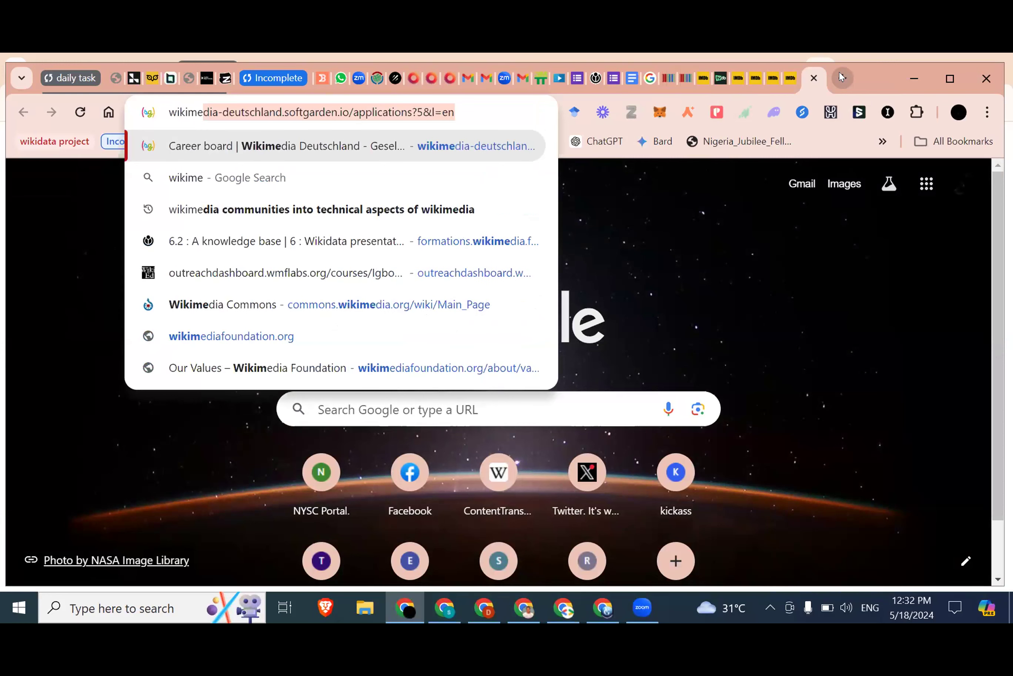
type("dia co")
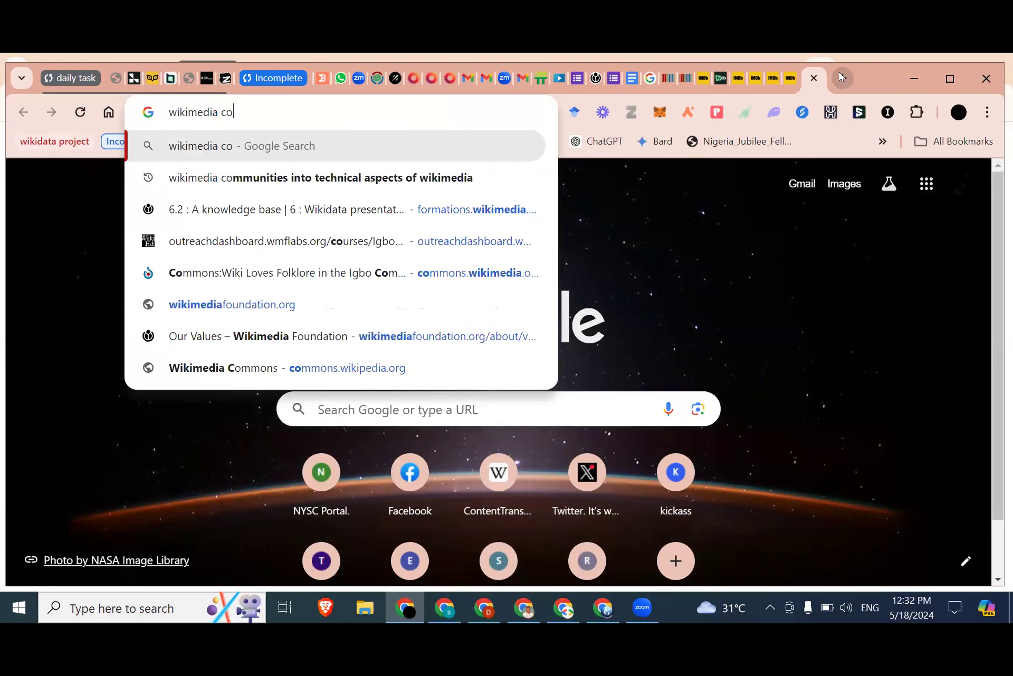
type("m")
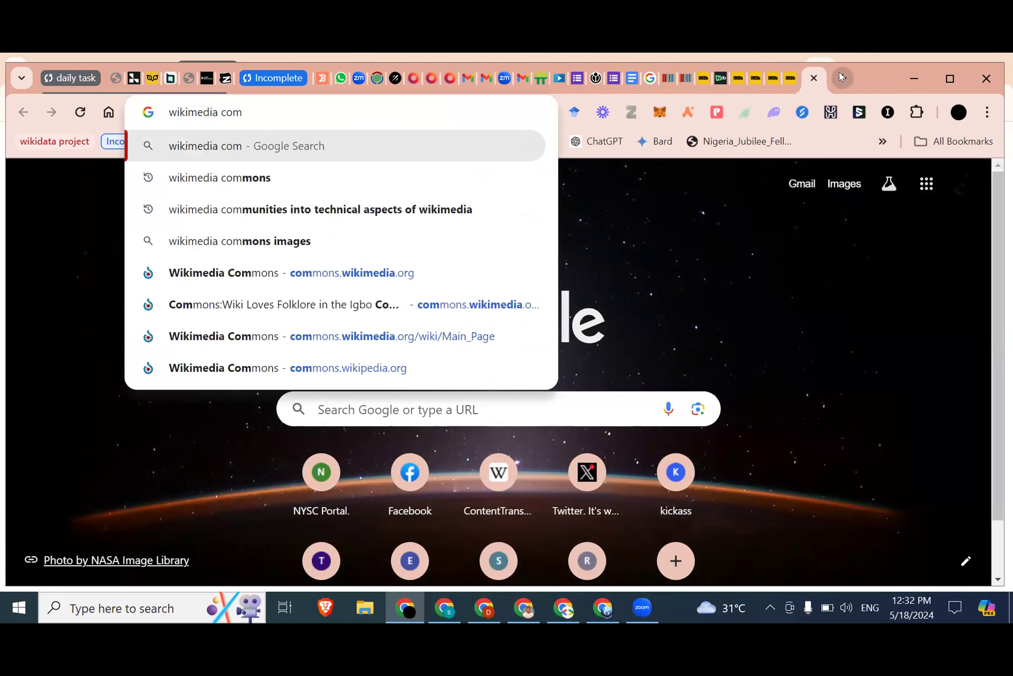
left_click(343, 279)
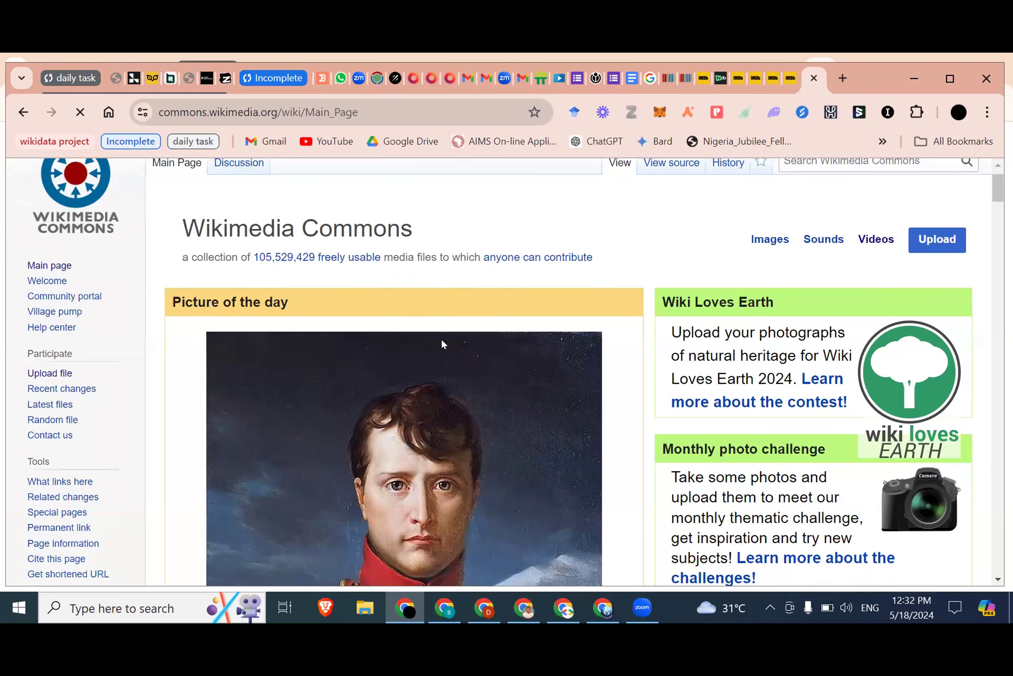
- Search Wikimedia Commons for "A Tribe Called Judah"
scroll(655, 339, "up", 1)
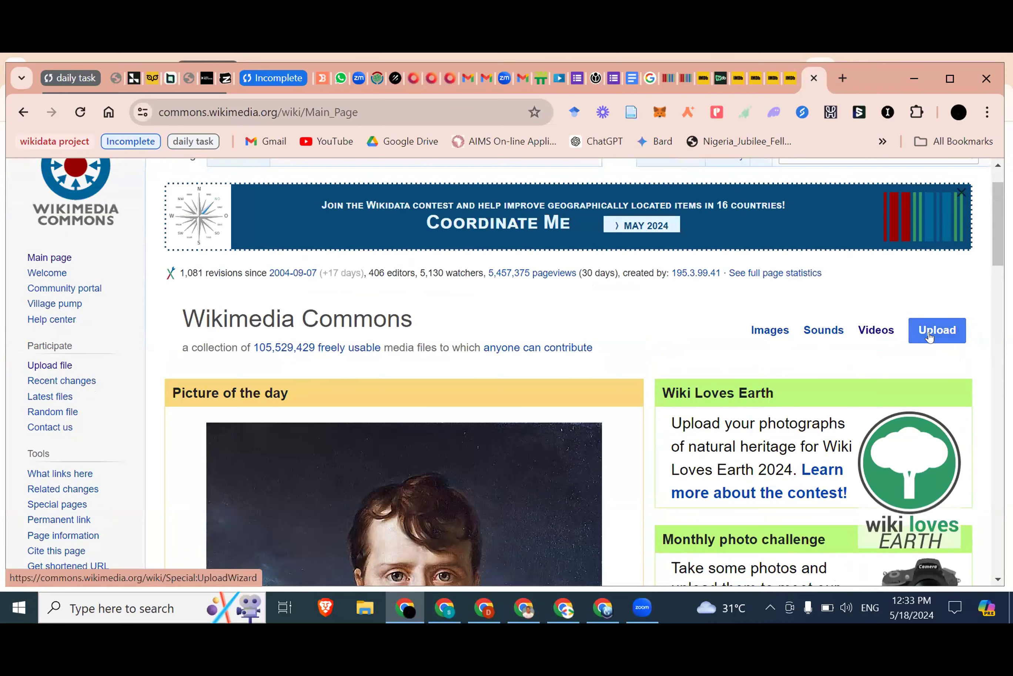
scroll(929, 336, "up", 2)
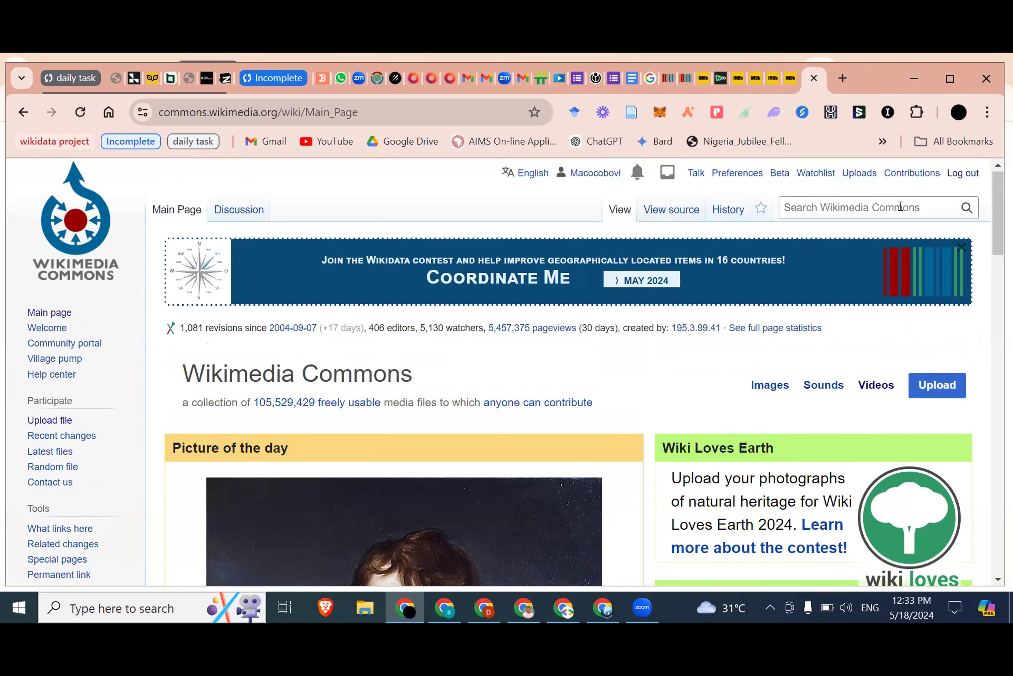
left_click(900, 205)
left_click(901, 204)
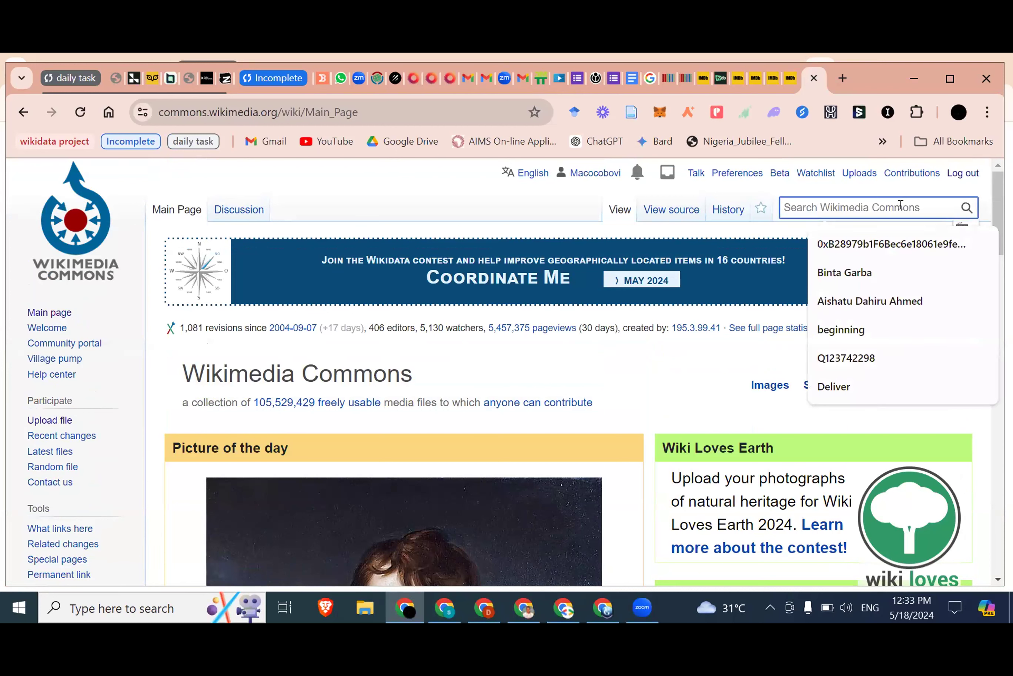
type("A Tribe Called Judah")
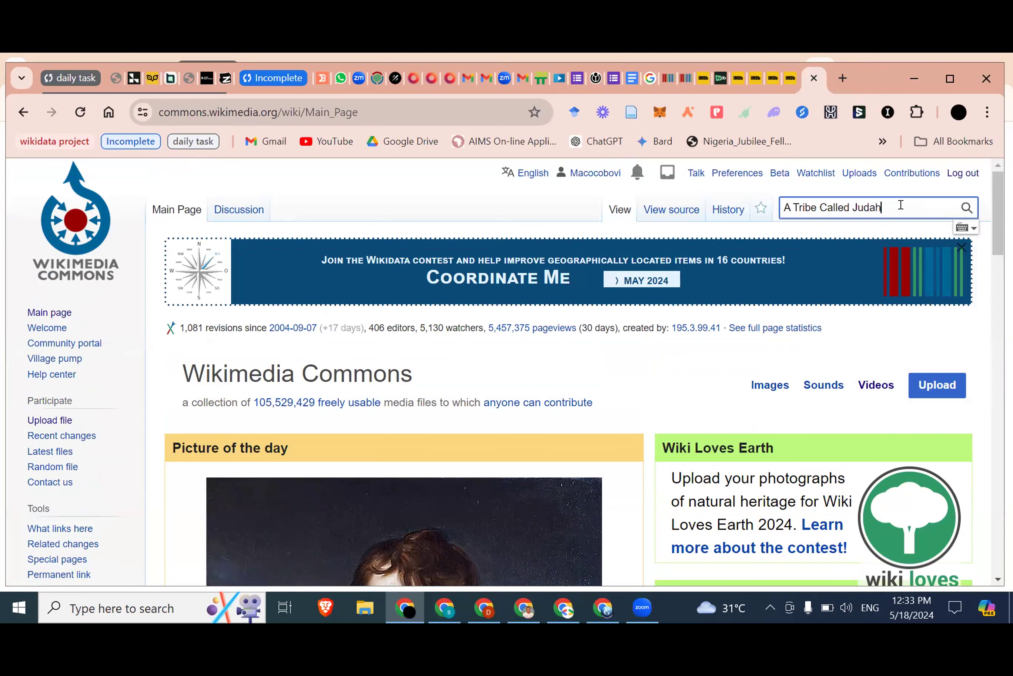
key("Return")
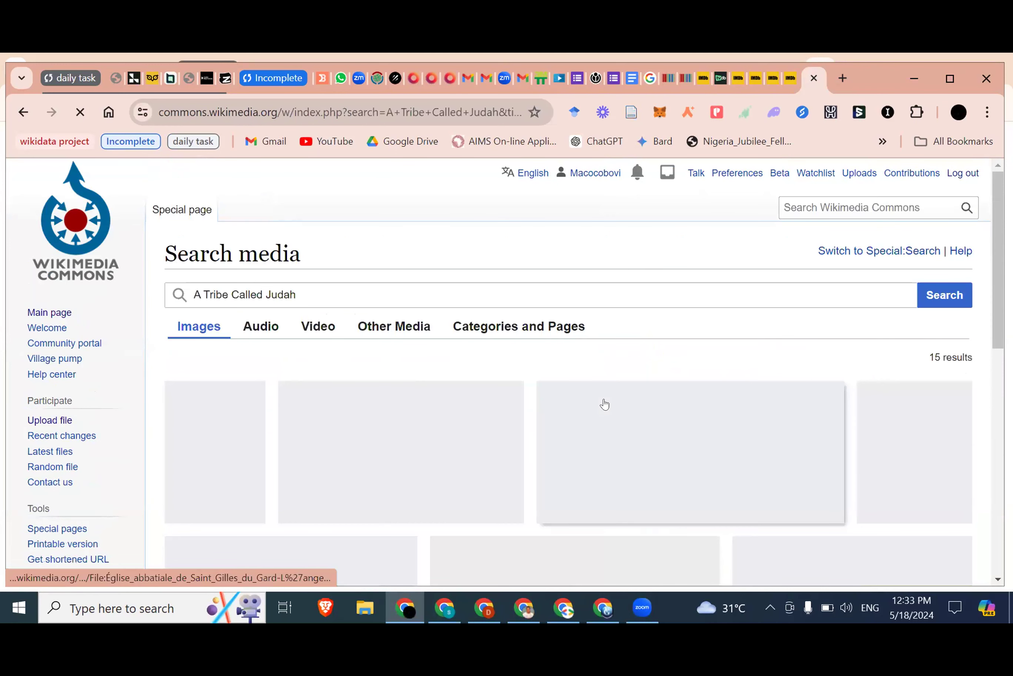
- Look through all the image results on Wikimedia Commons for a picture that belongs to the film
scroll(605, 404, "down", 1)
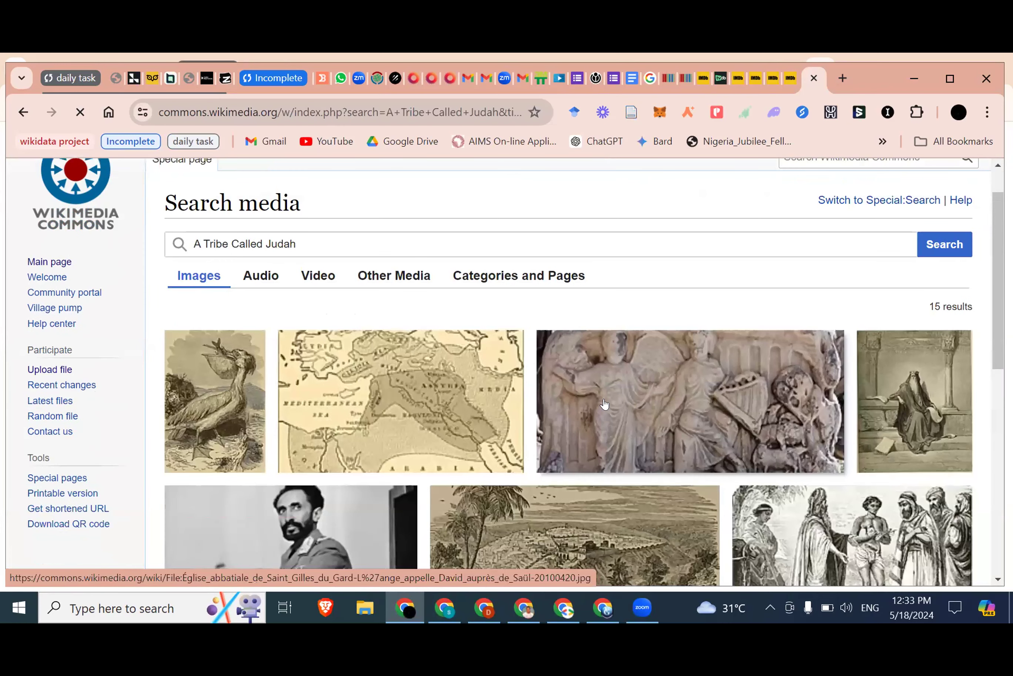
scroll(604, 404, "down", 1)
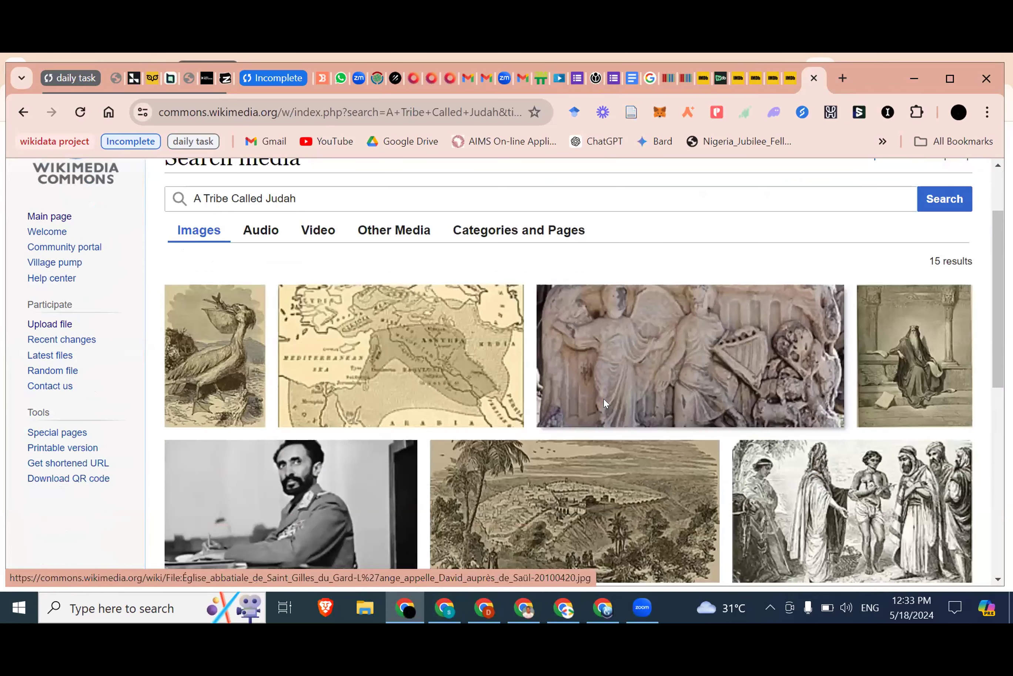
scroll(604, 404, "up", 1)
scroll(604, 404, "down", 4)
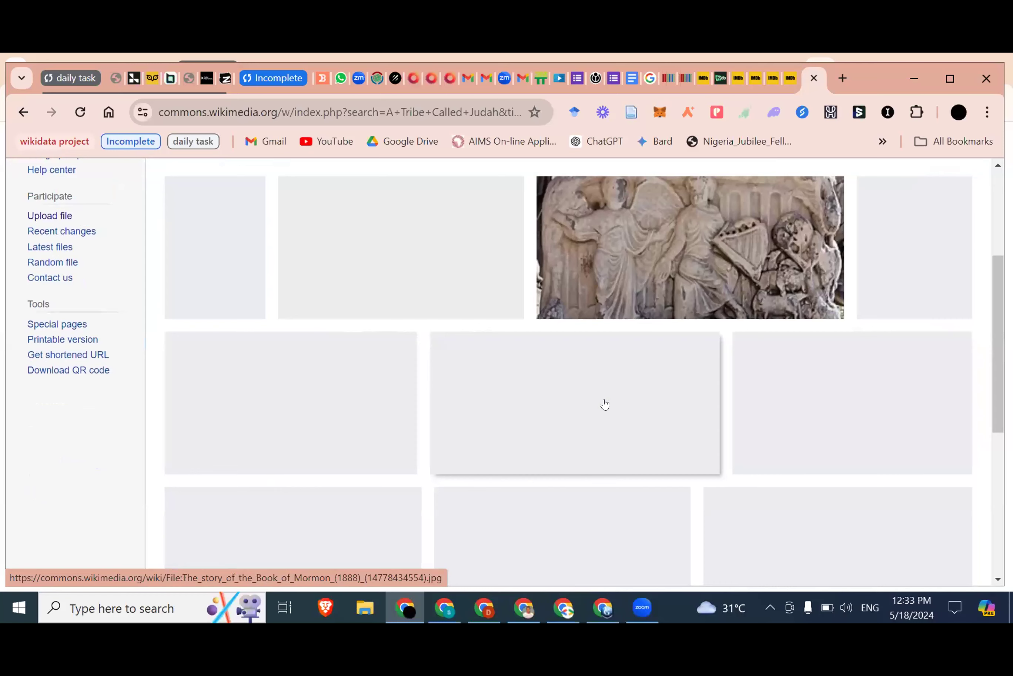
scroll(506, 451, "down", 1)
scroll(506, 451, "down", 5)
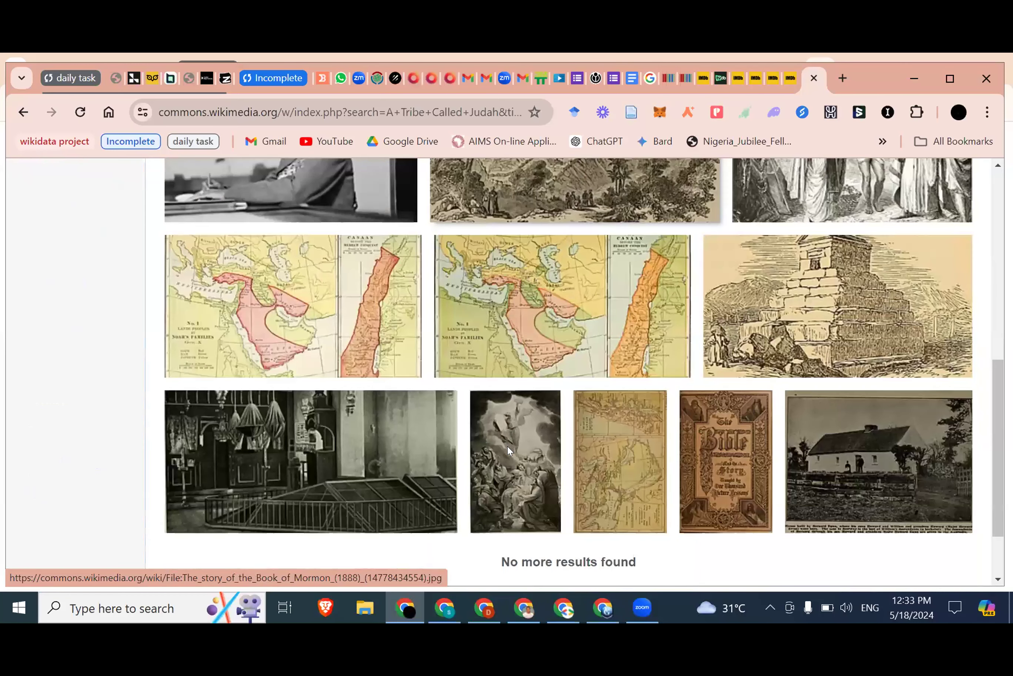
scroll(507, 449, "down", 2)
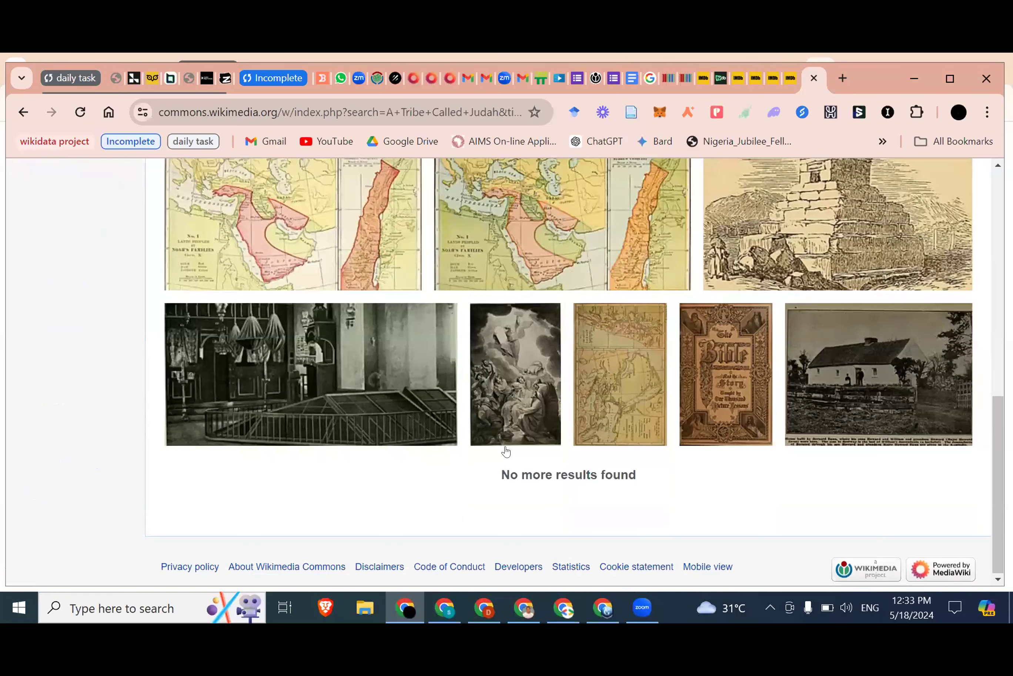
key("Home")
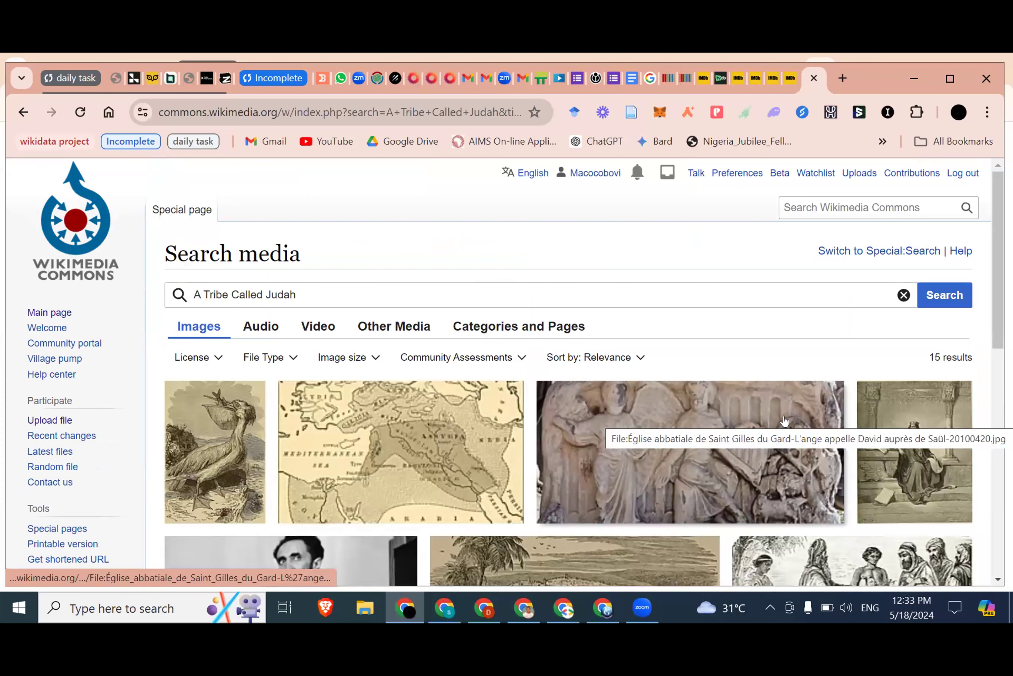
- Check the audio, video and other media results for "A Tribe Called Judah" on Wikimedia Commons for usable files
scroll(784, 421, "down", 1)
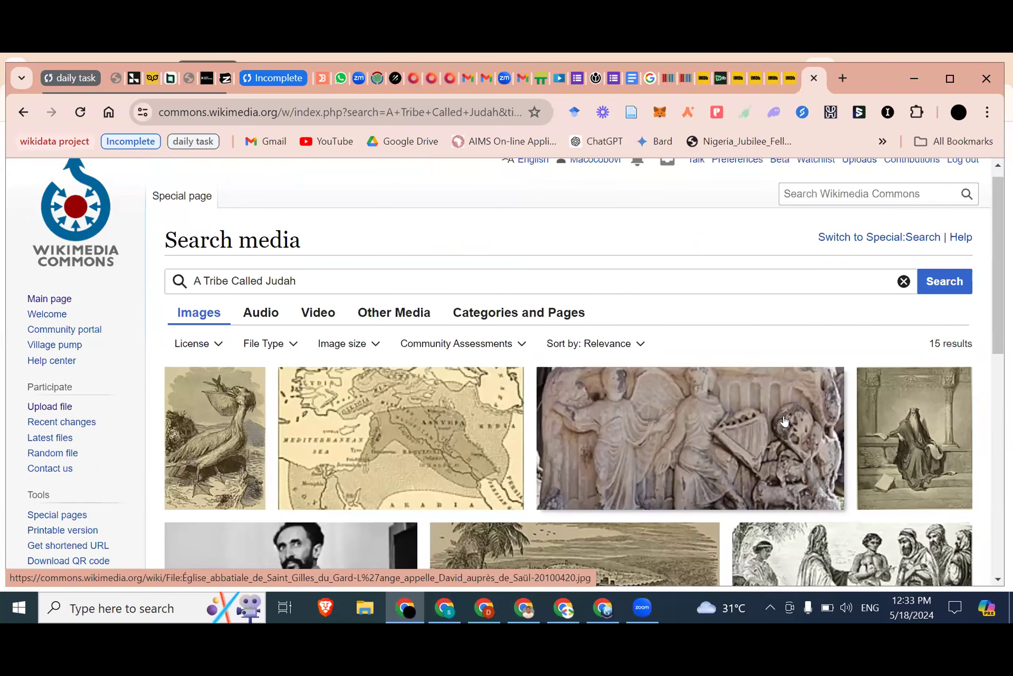
scroll(784, 421, "down", 1)
scroll(785, 421, "down", 1)
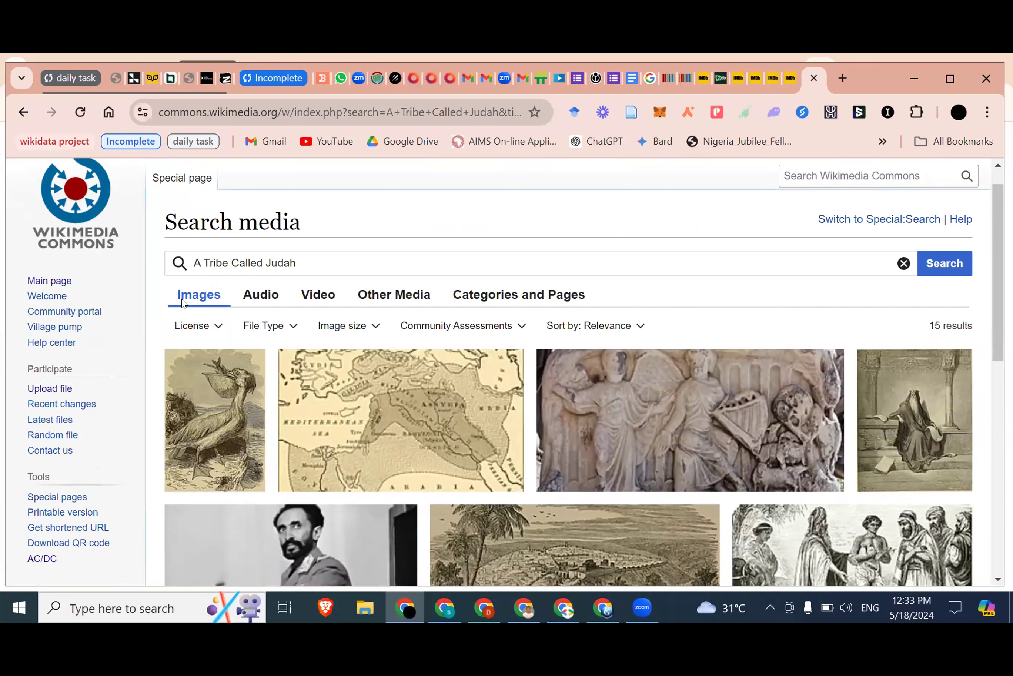
left_click(256, 301)
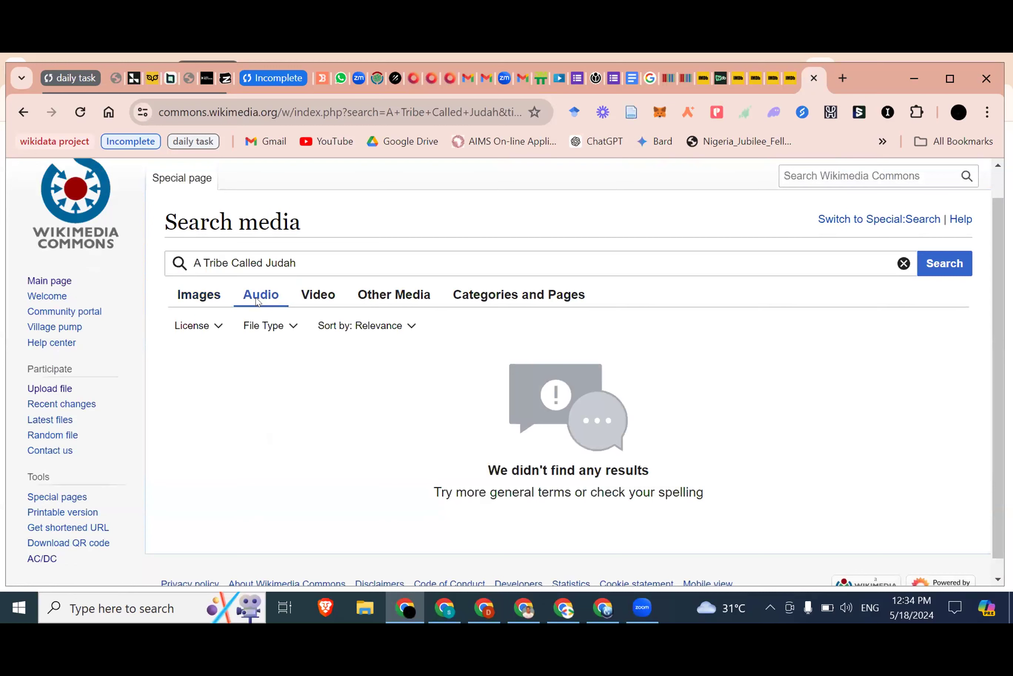
scroll(351, 441, "down", 1)
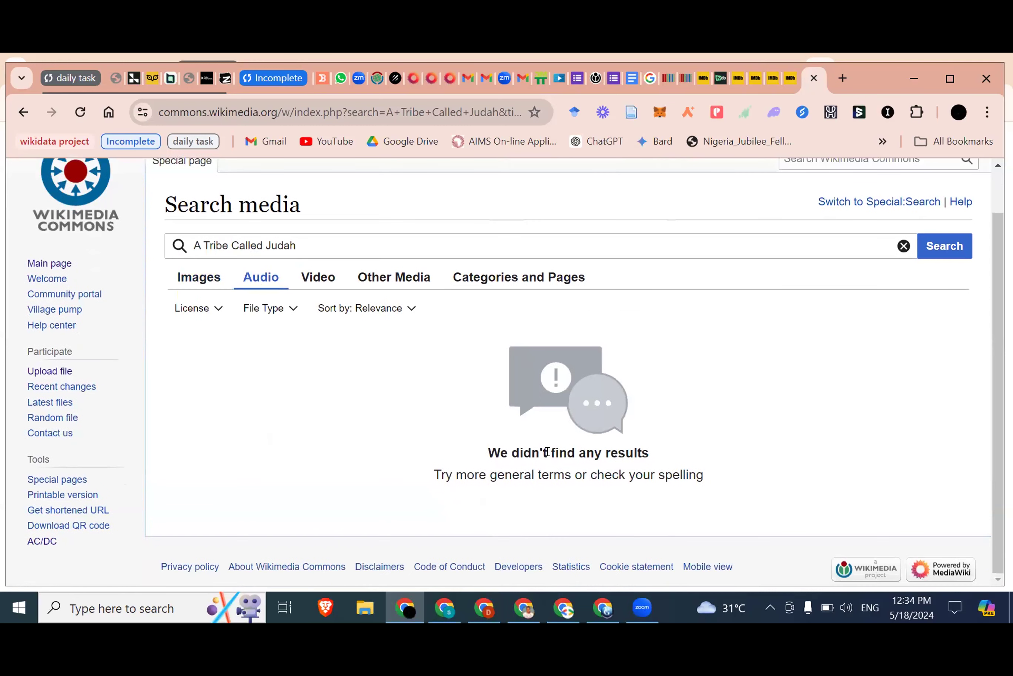
left_click(313, 277)
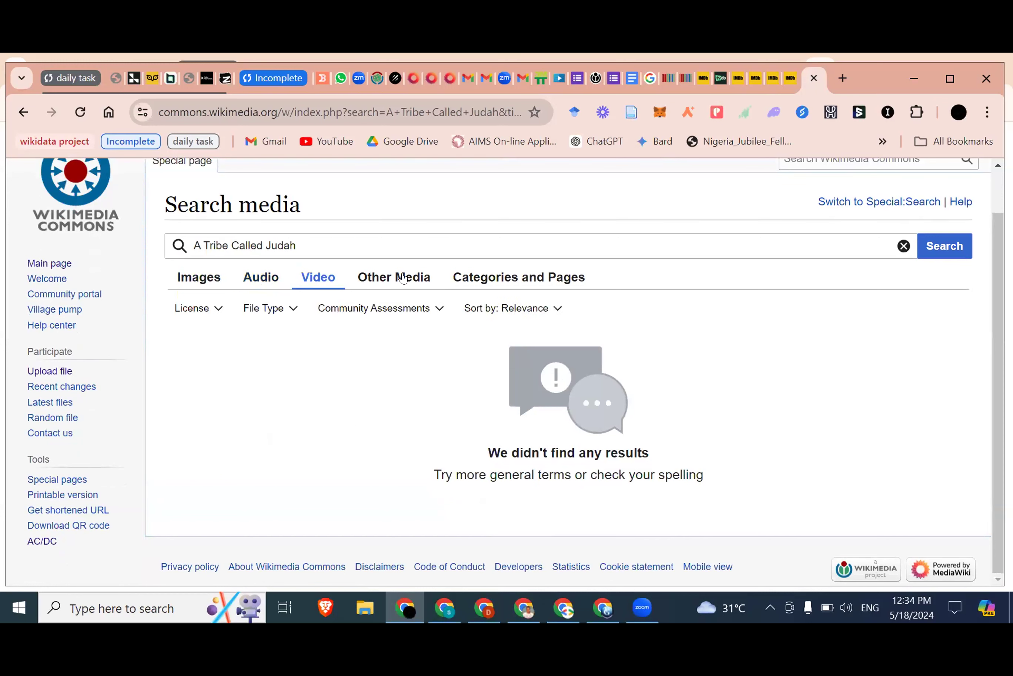
left_click(373, 279)
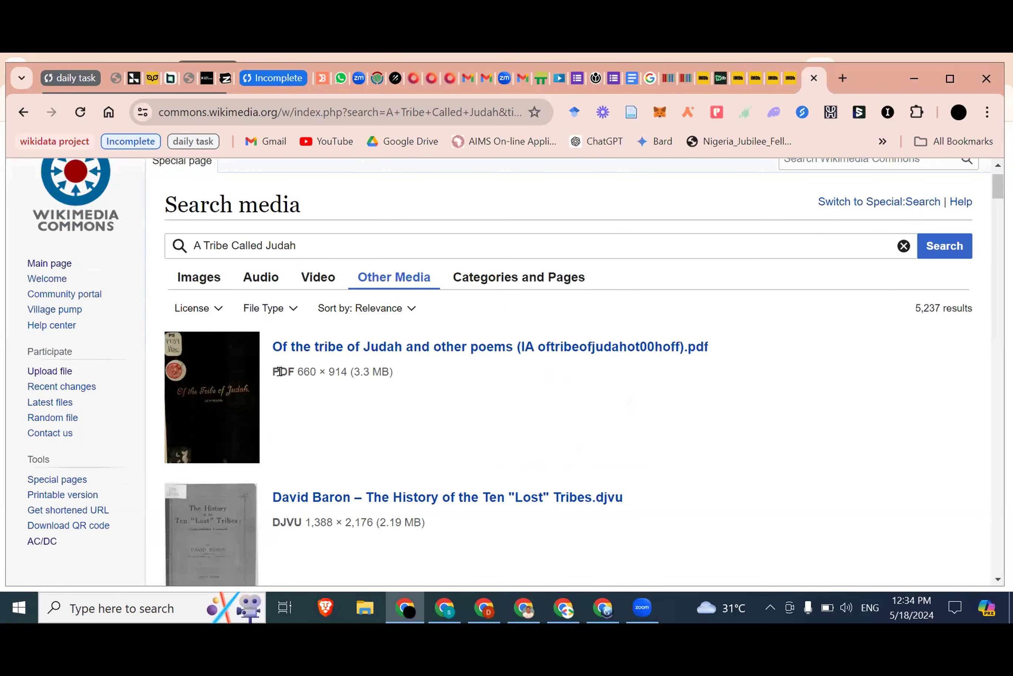
scroll(281, 372, "down", 1)
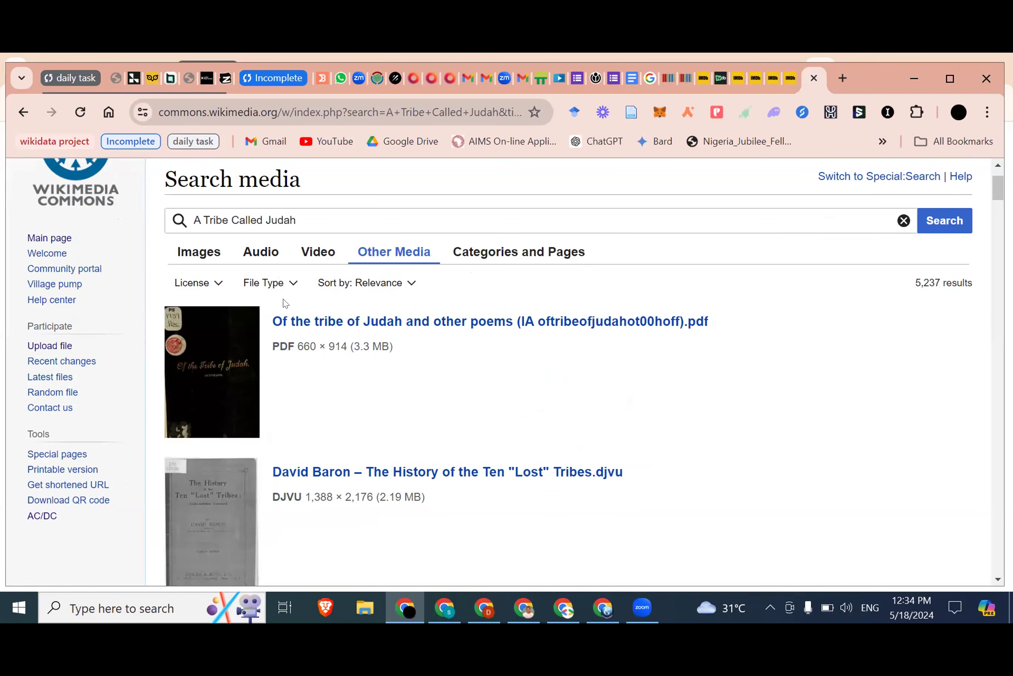
scroll(284, 290, "down", 2)
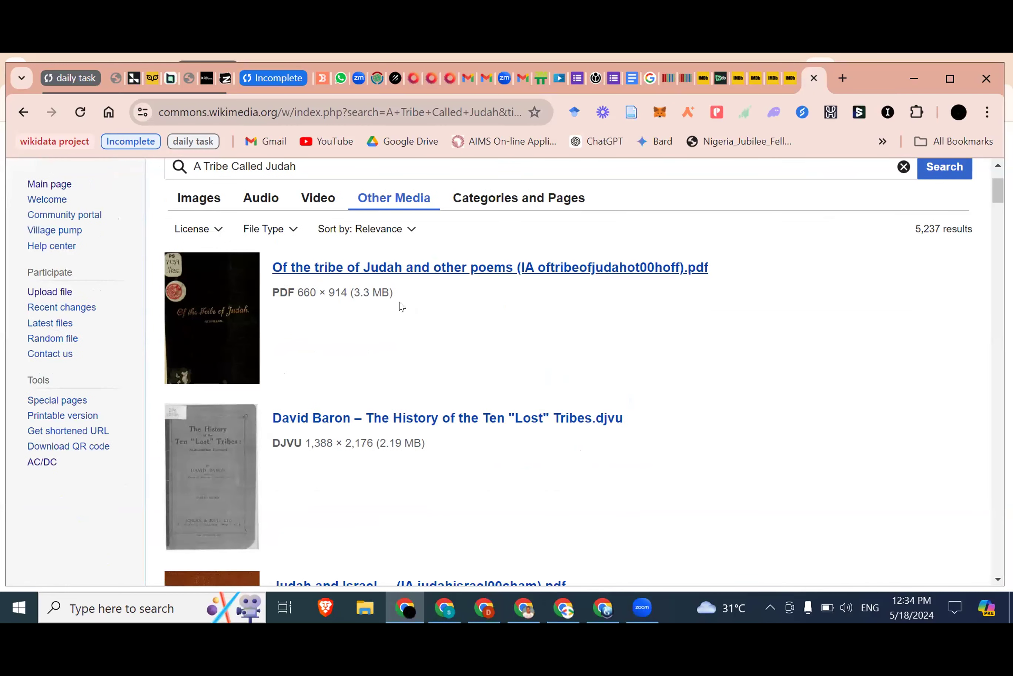
scroll(205, 323, "up", 3)
- Return to the image results for the film title and look through the pictures again
left_click(205, 324)
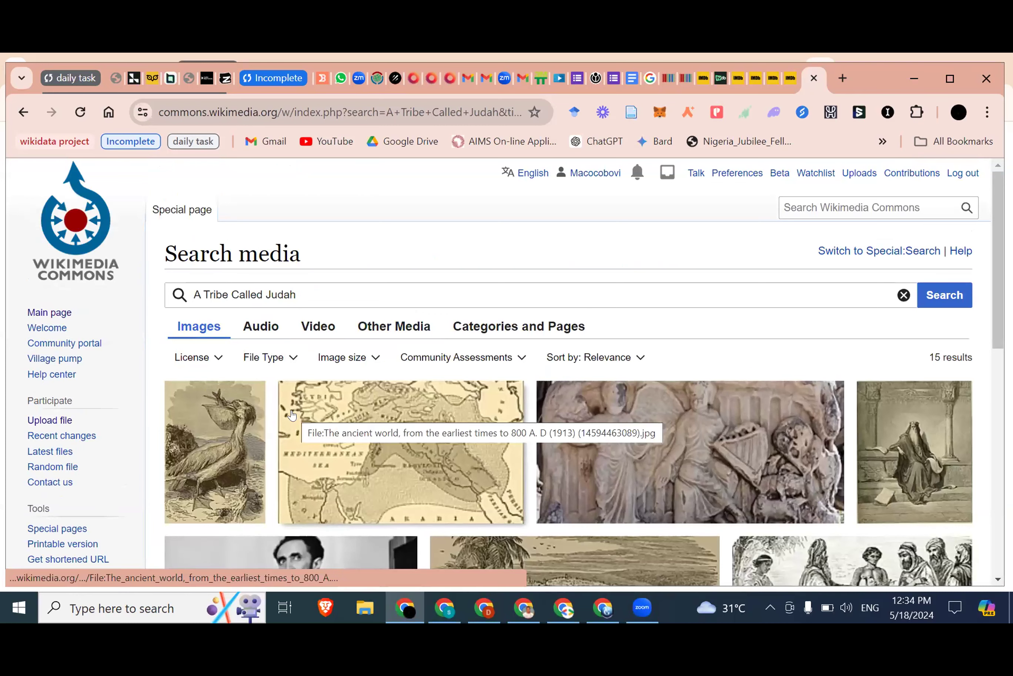
scroll(292, 415, "down", 1)
scroll(292, 415, "down", 2)
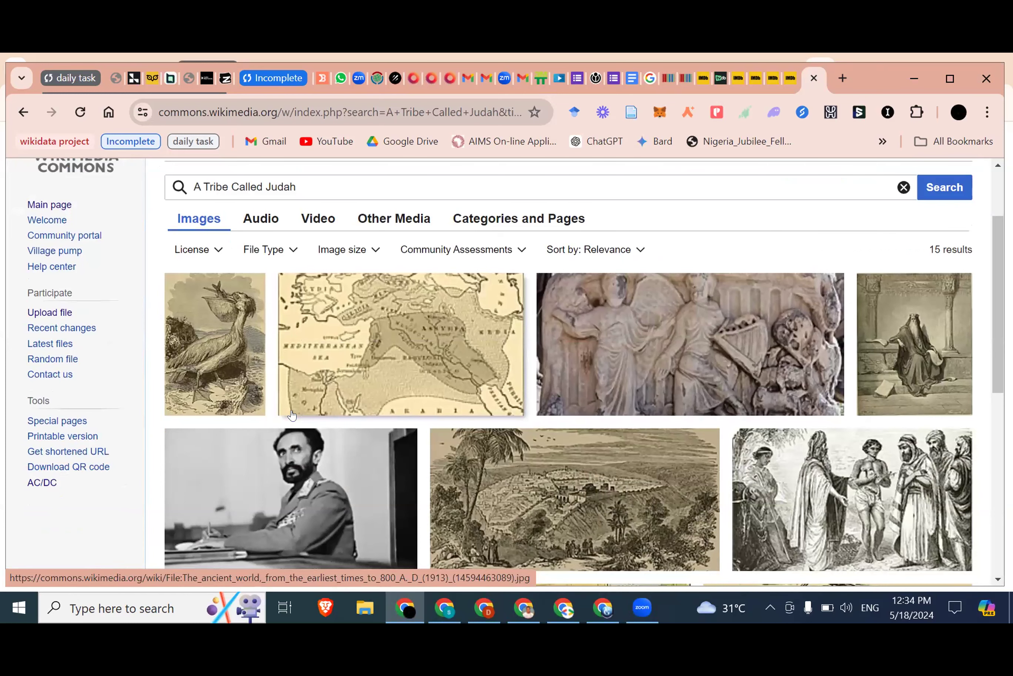
scroll(292, 415, "up", 2)
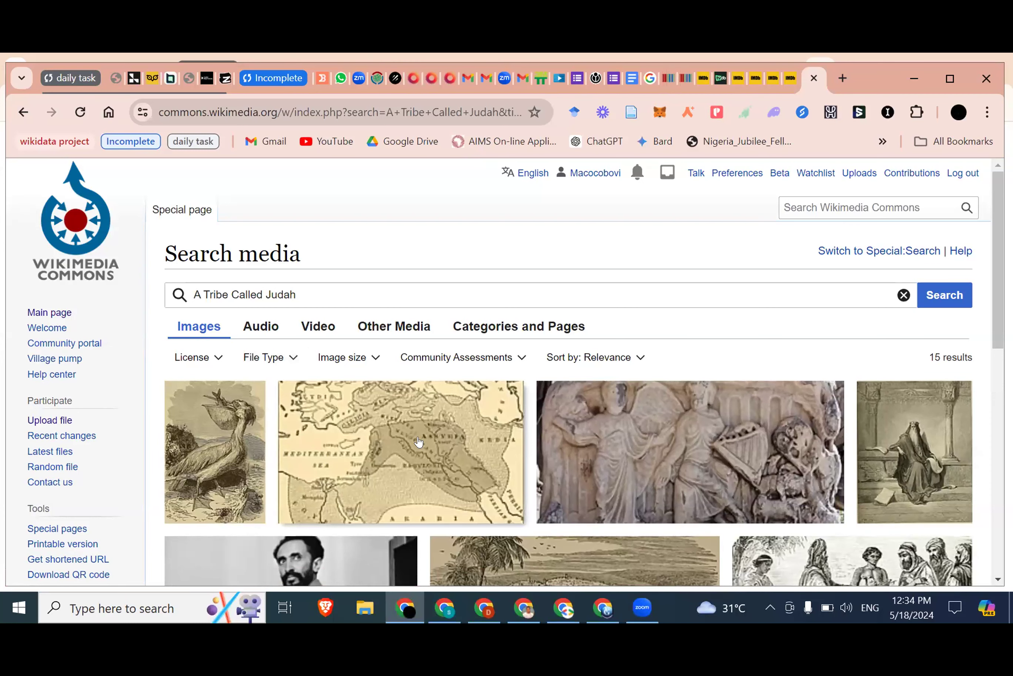
scroll(419, 442, "down", 2)
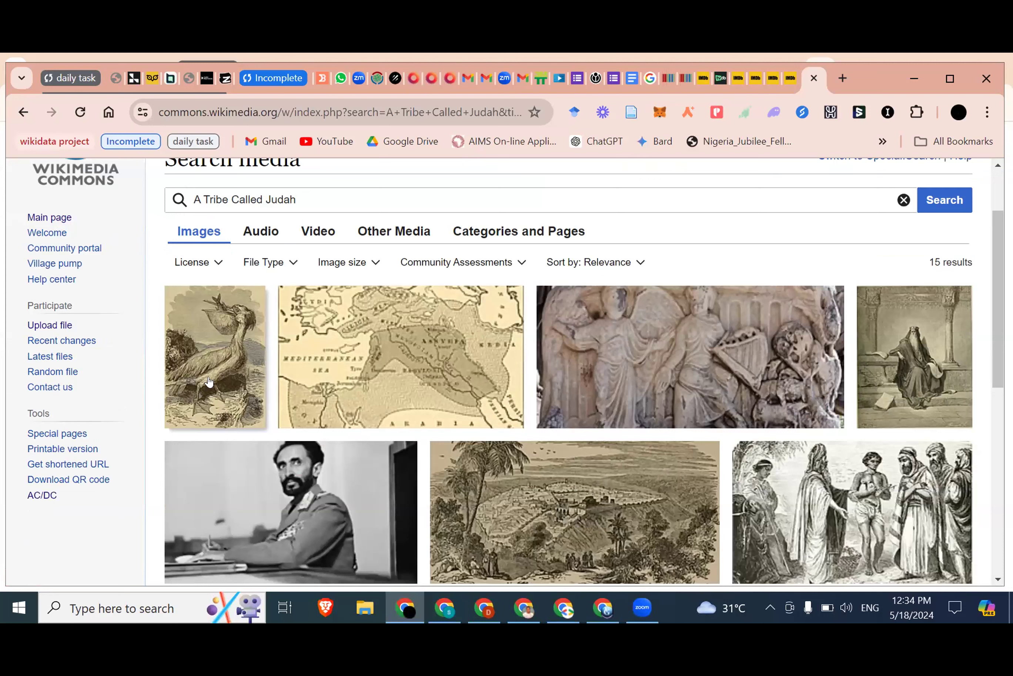
- Preview the pelican illustration from the image results and read through its title, source details and description
left_click(209, 345)
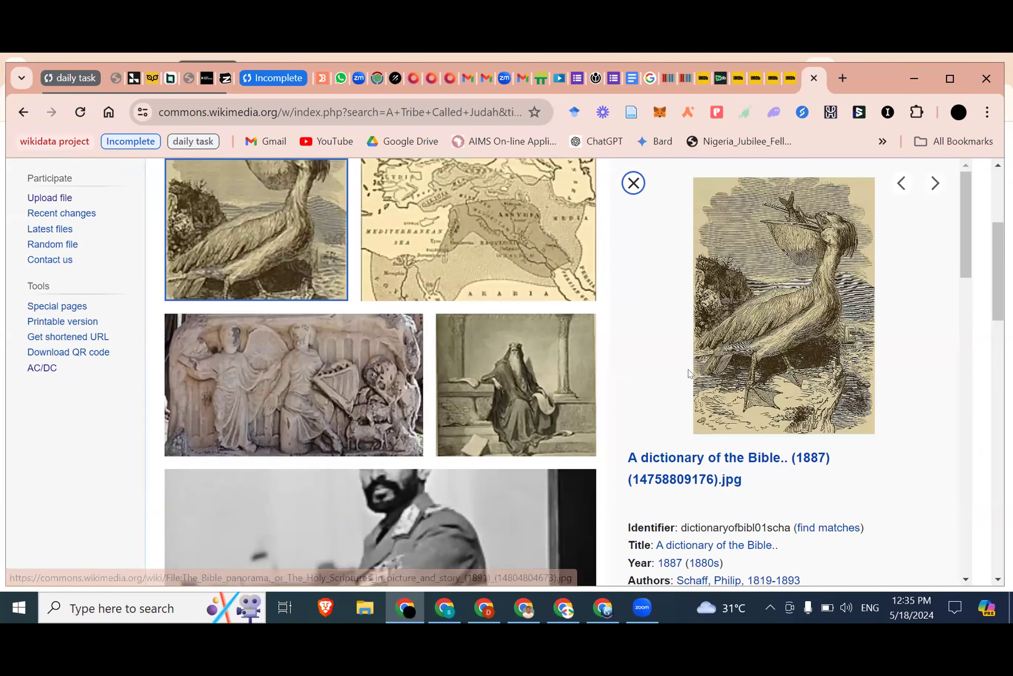
scroll(688, 374, "down", 5)
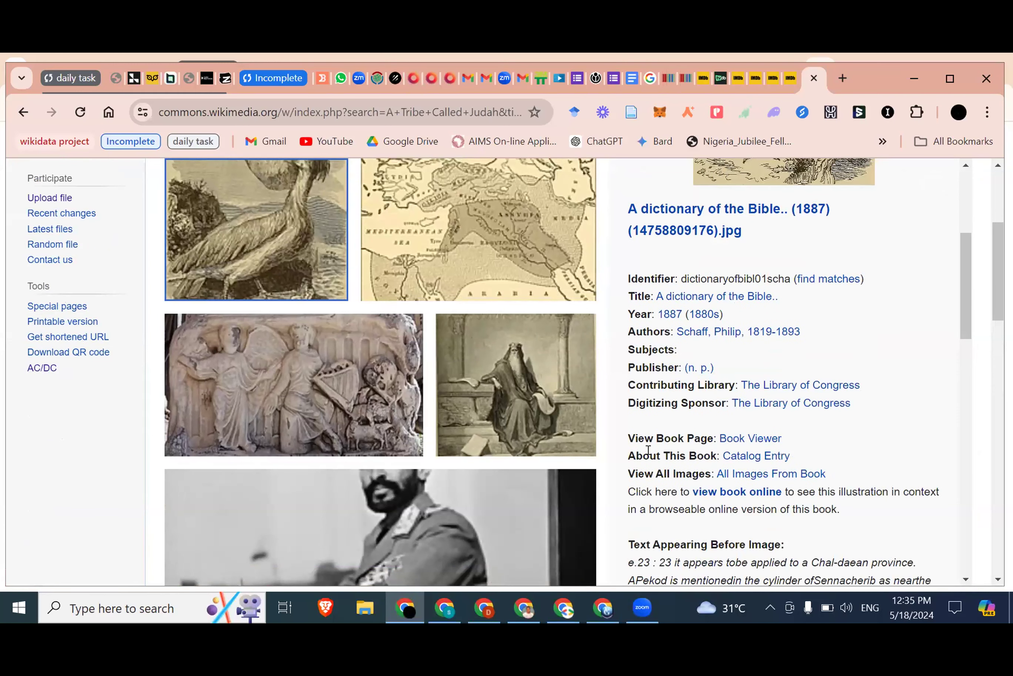
scroll(649, 449, "down", 2)
scroll(648, 450, "down", 3)
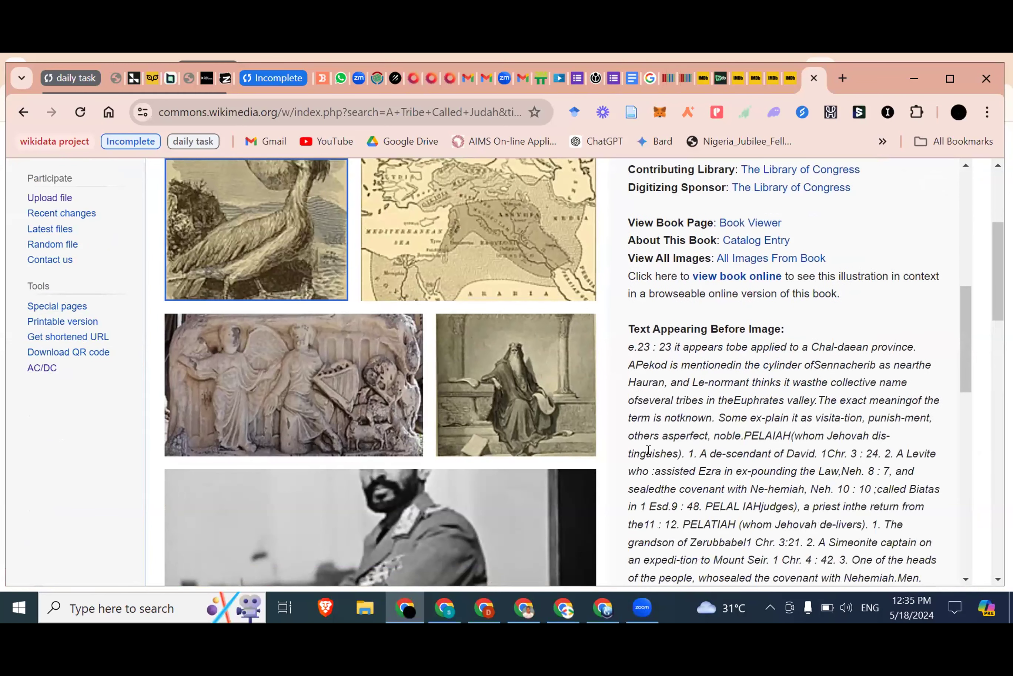
scroll(648, 449, "down", 6)
scroll(648, 450, "up", 4)
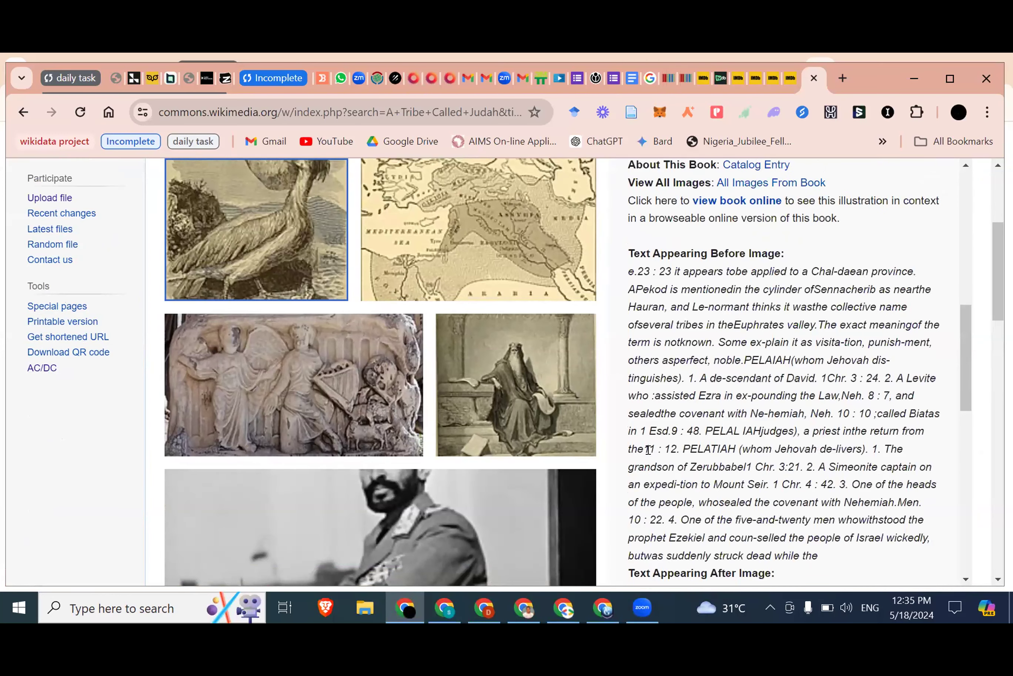
scroll(649, 450, "up", 10)
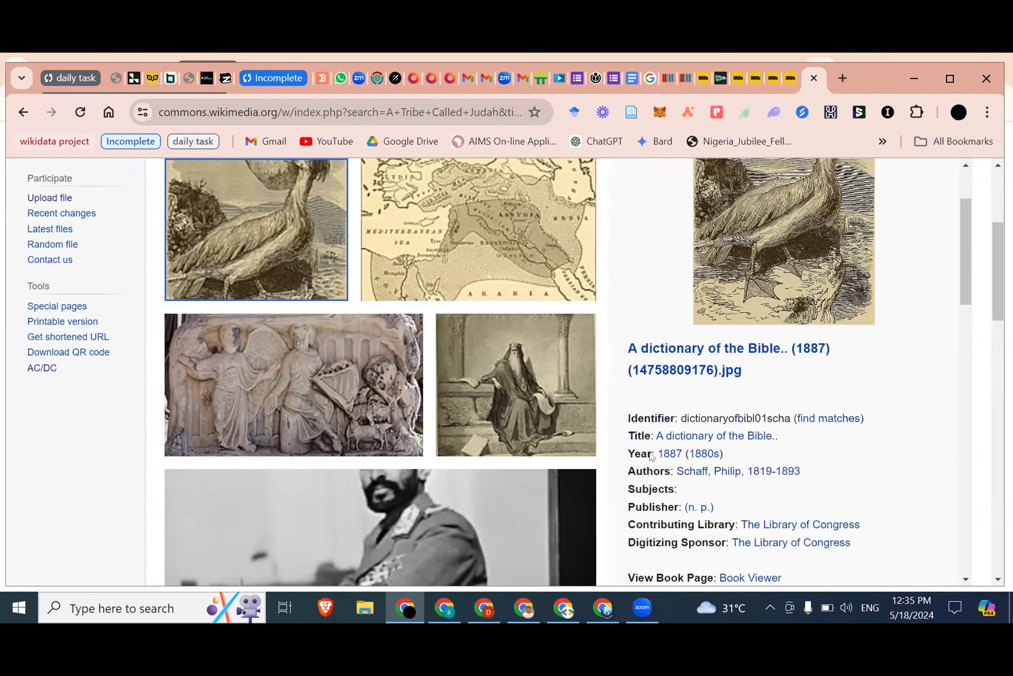
scroll(651, 456, "up", 2)
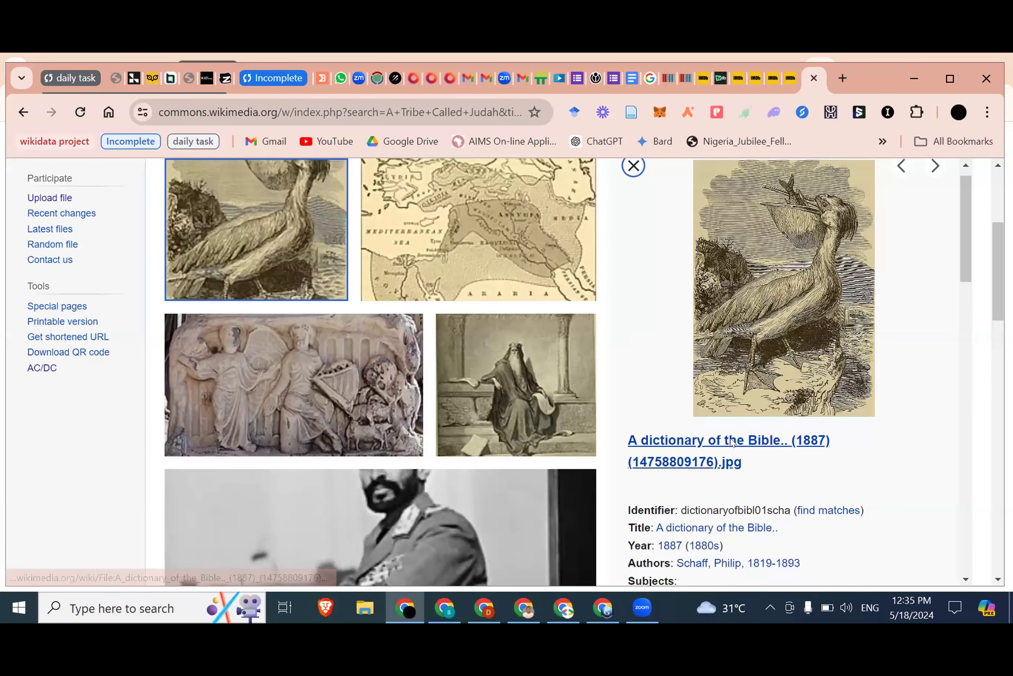
- Open the full file page of the pelican illustration and display the codes for using the file on a wiki
left_click(700, 442)
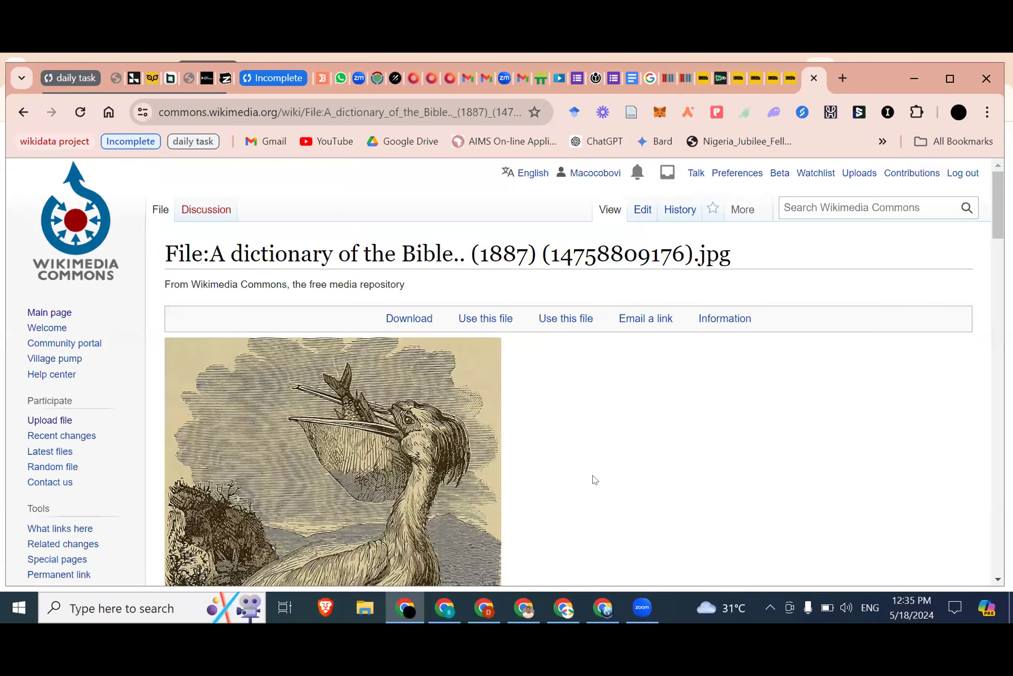
scroll(596, 479, "down", 1)
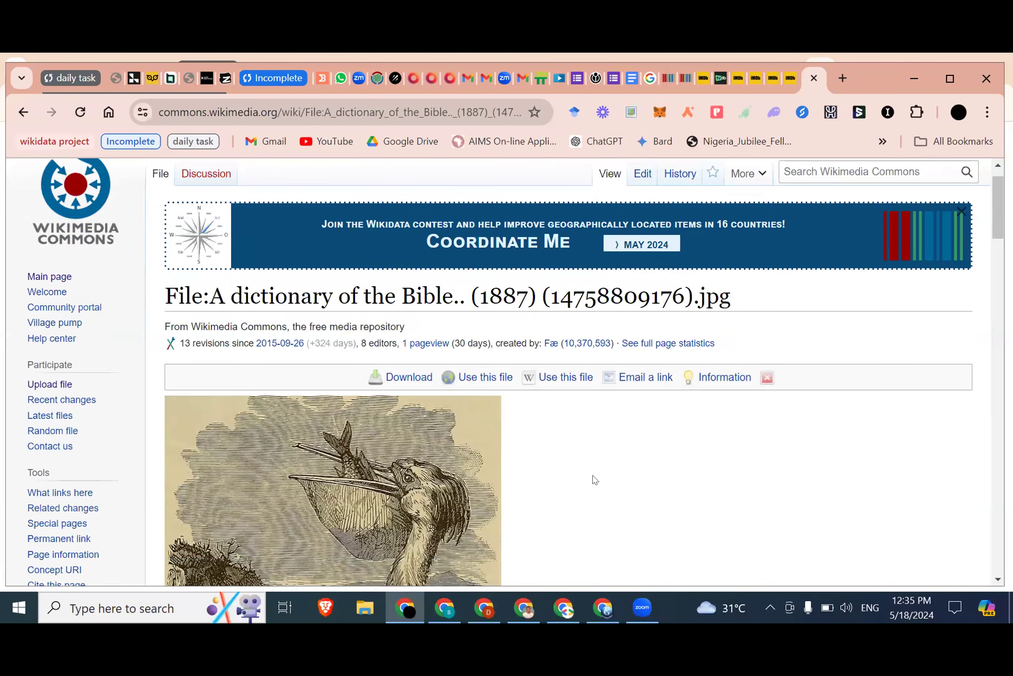
scroll(595, 480, "down", 1)
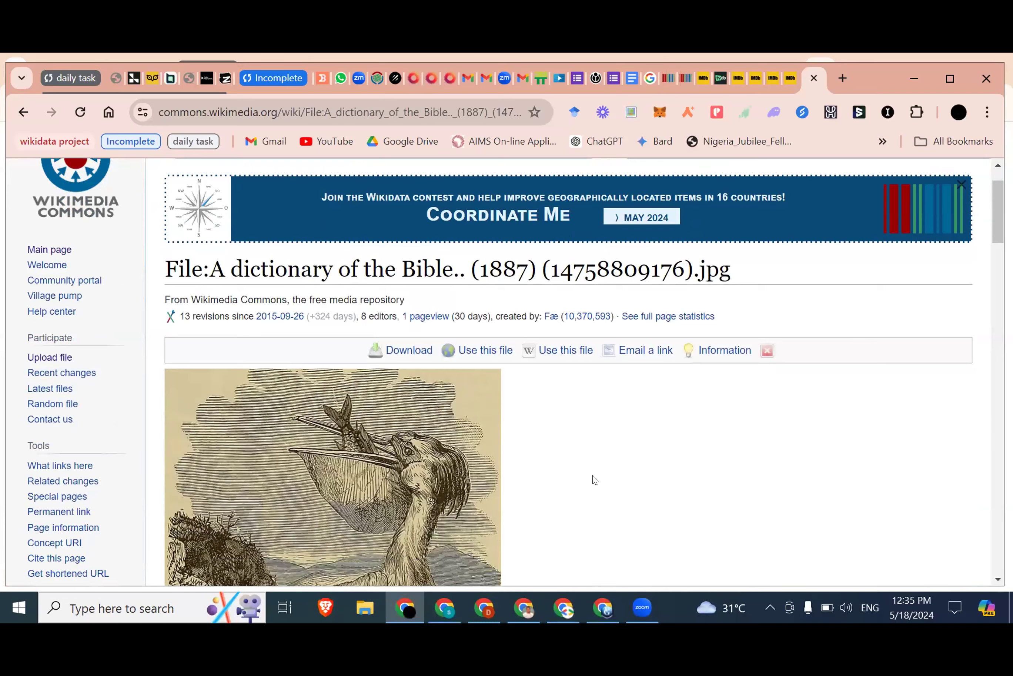
scroll(595, 479, "down", 2)
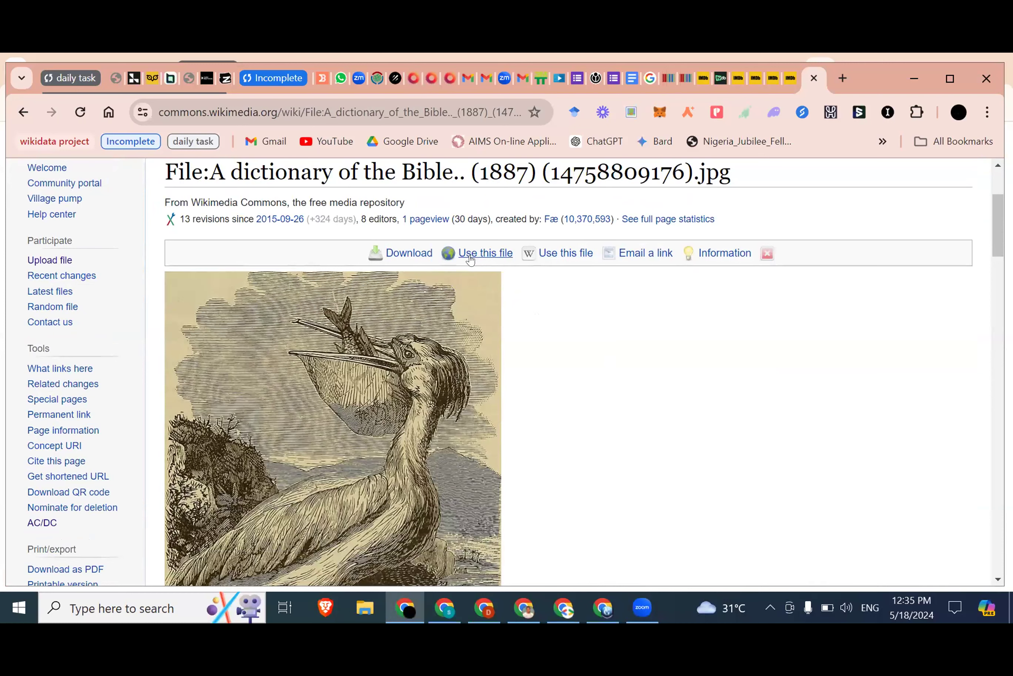
left_click(564, 254)
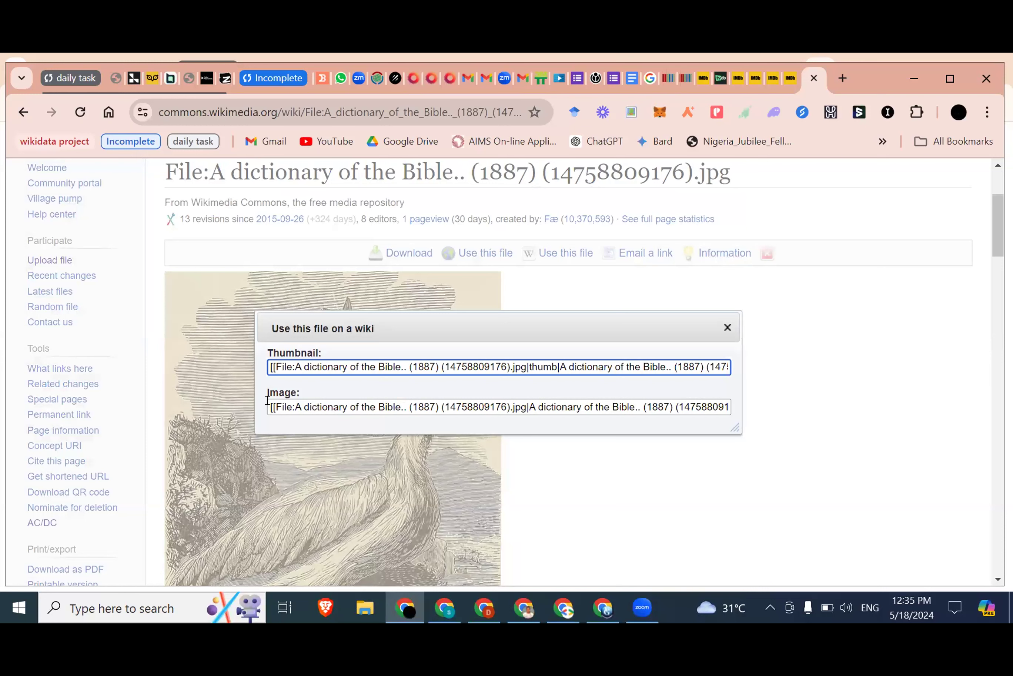
left_click_drag(608, 402, 737, 405)
key("ctrl+c")
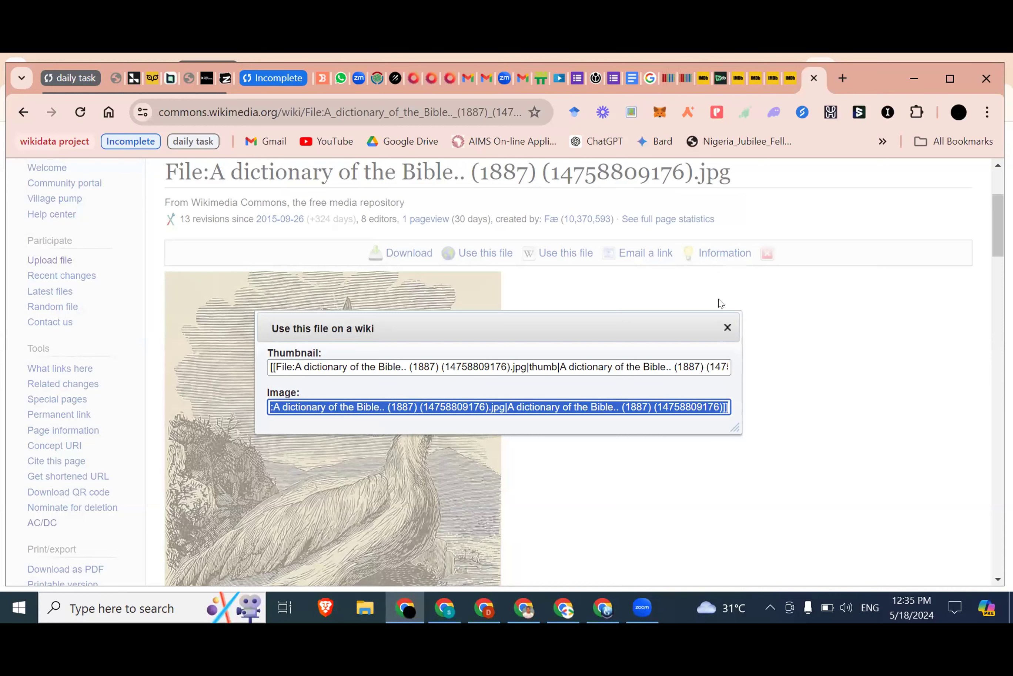
left_click(669, 82)
scroll(487, 421, "down", 5)
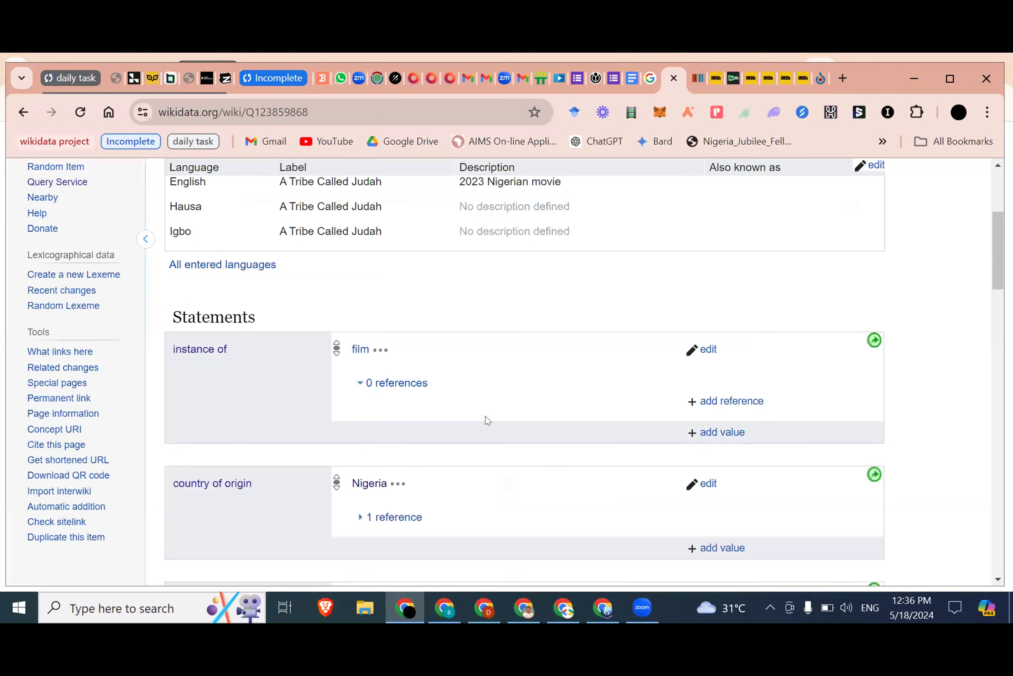
scroll(477, 414, "down", 10)
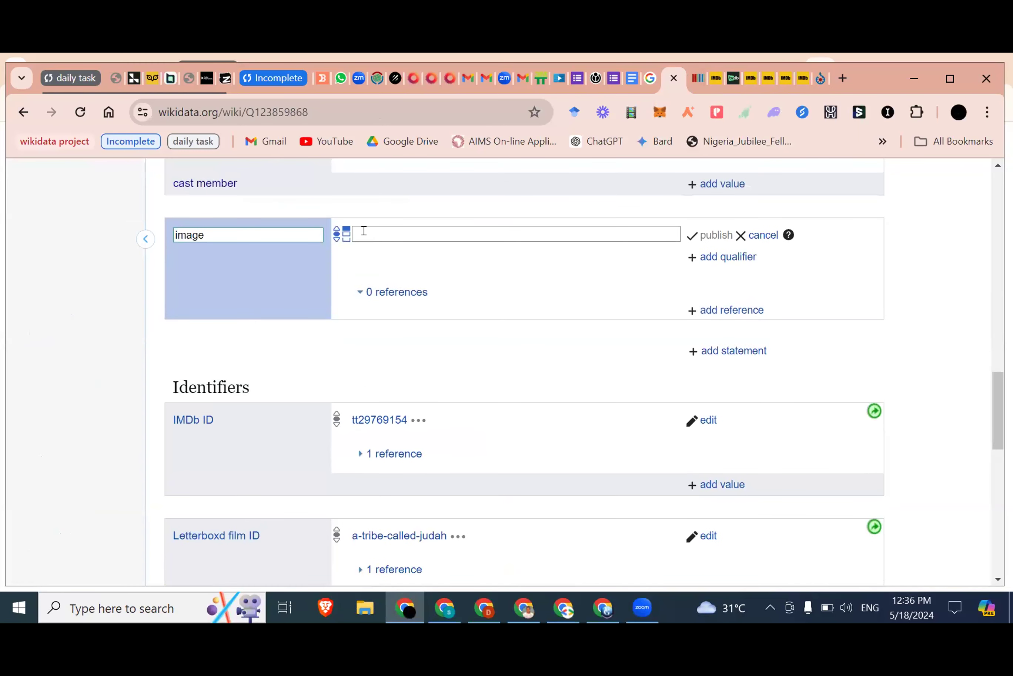
left_click(364, 231)
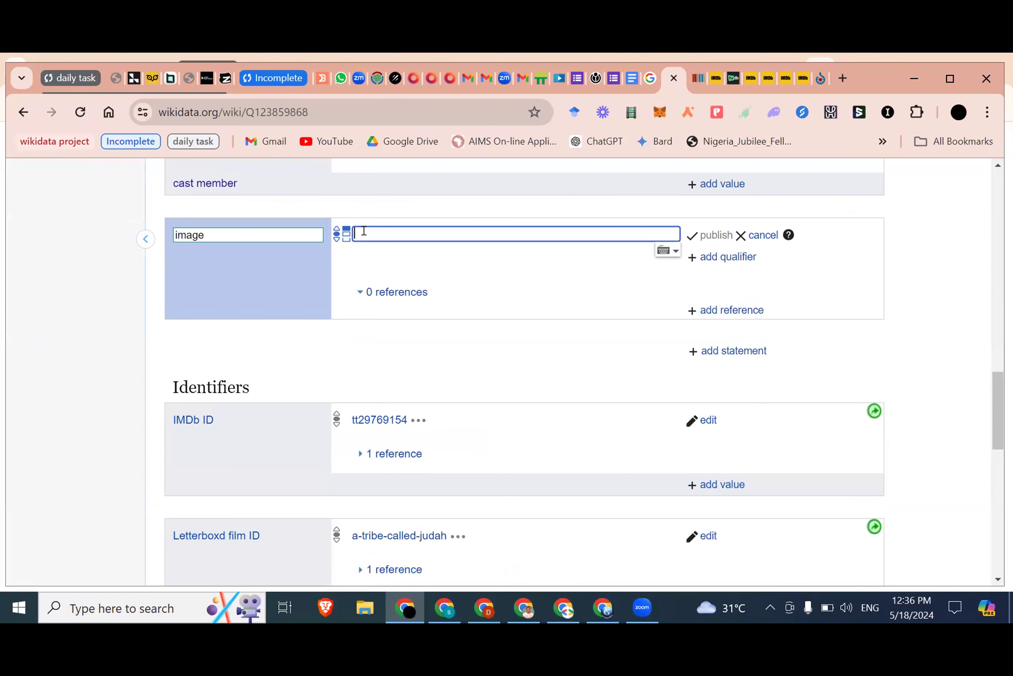
key("ctrl+v")
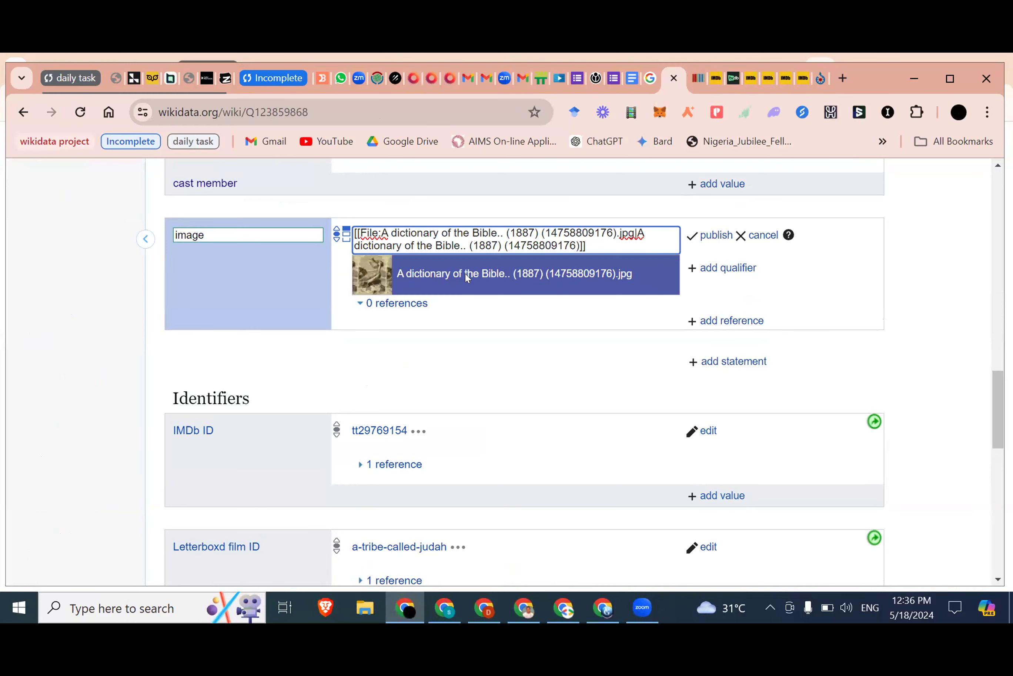
left_click(465, 274)
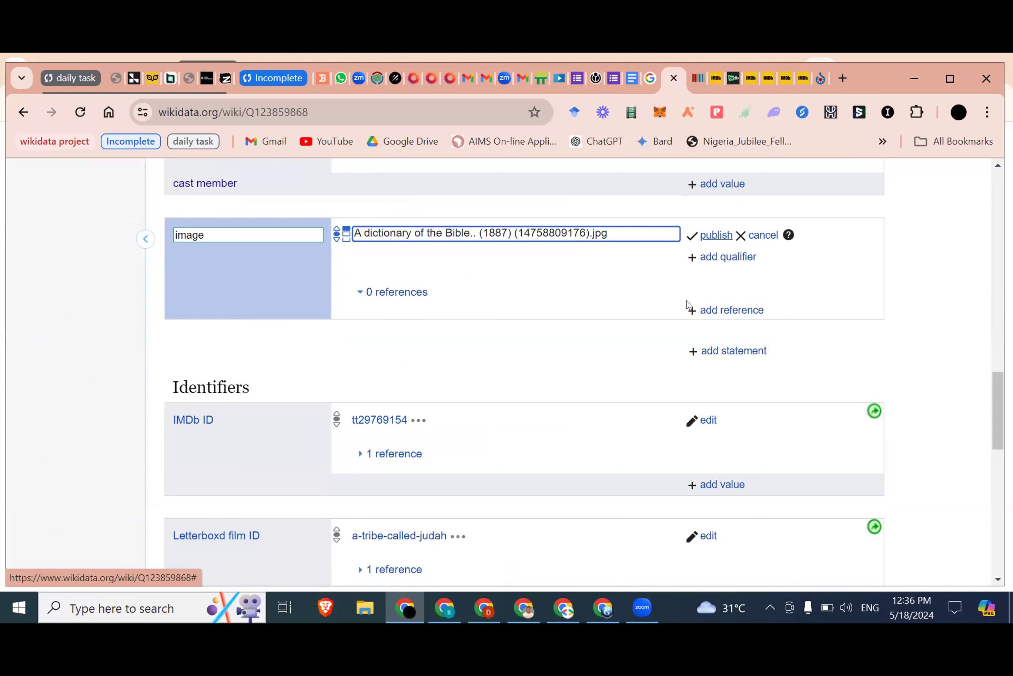
left_click(721, 242)
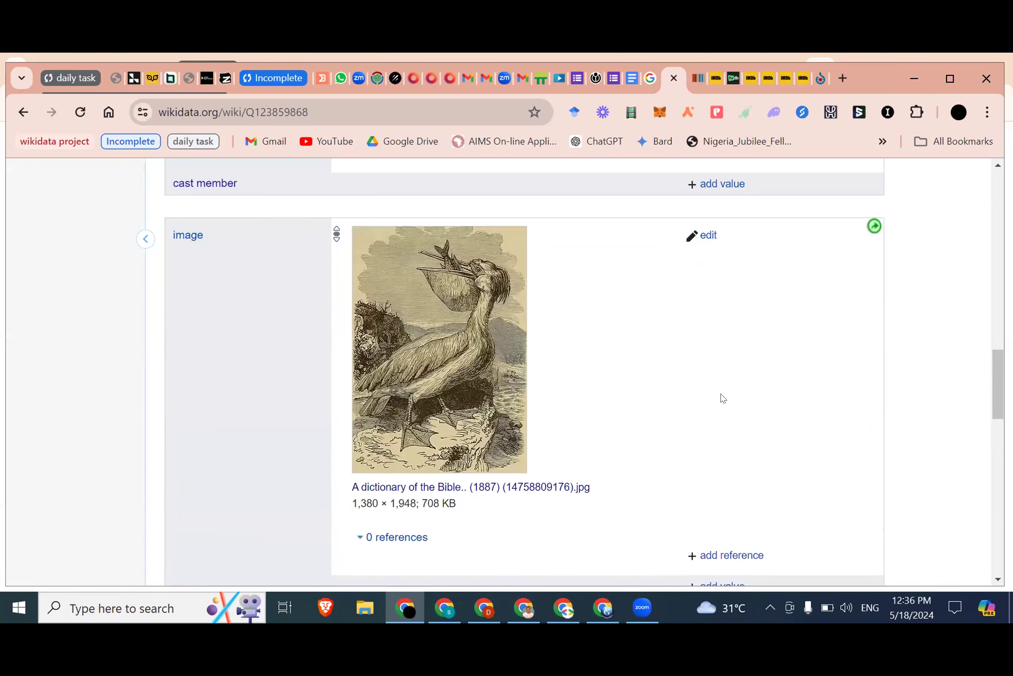
- Examine the published image statement of A Tribe Called Judah, including the picture, file name and references
scroll(721, 397, "down", 2)
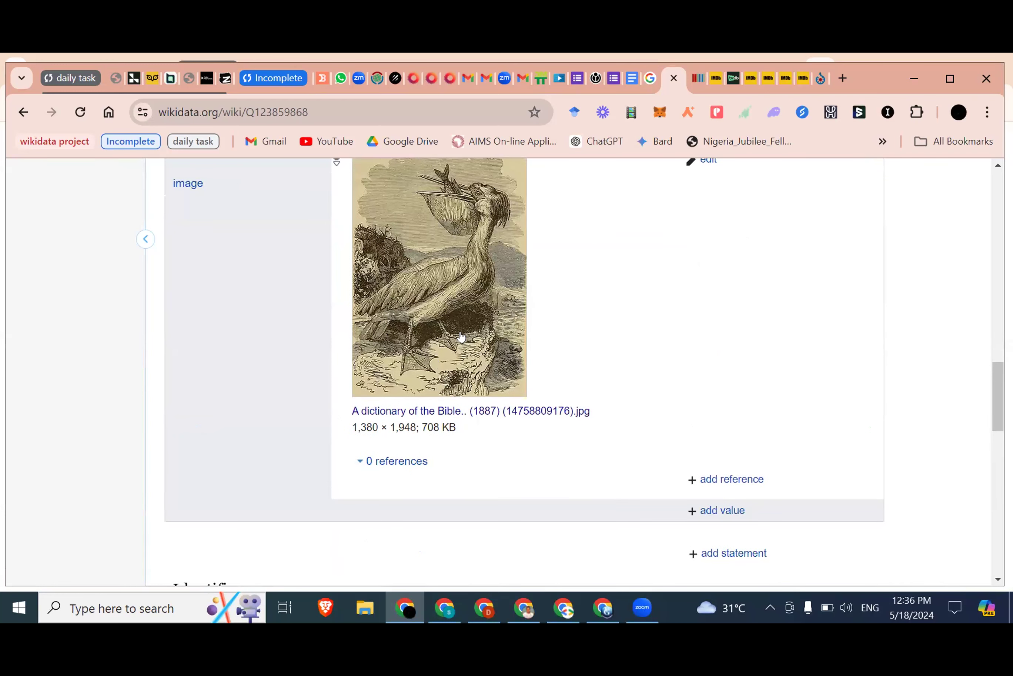
scroll(461, 336, "up", 2)
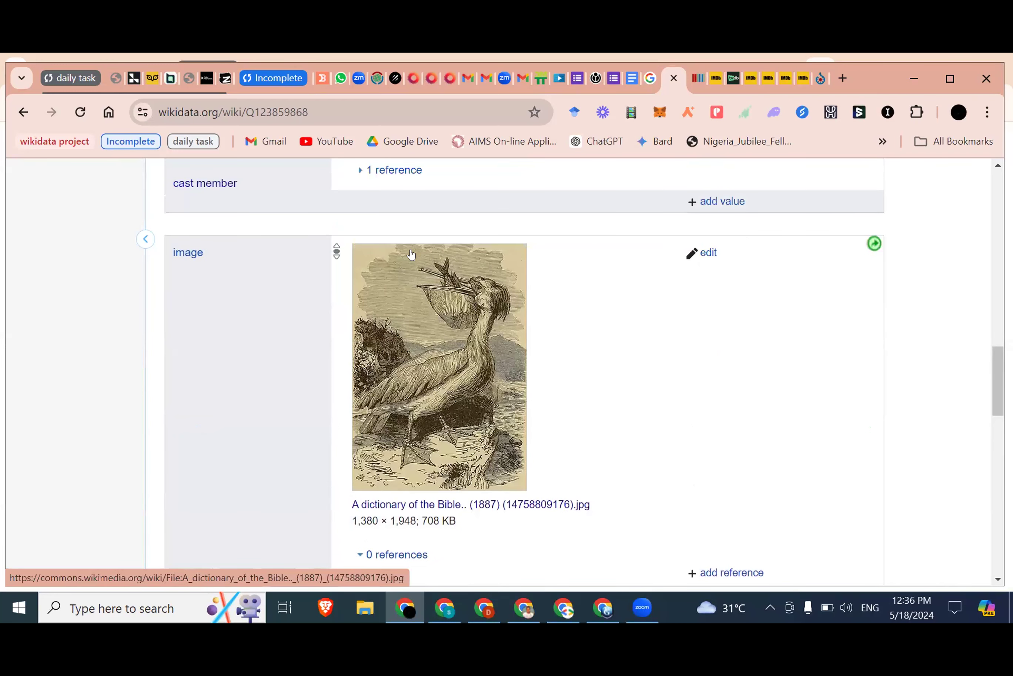
scroll(526, 371, "down", 4)
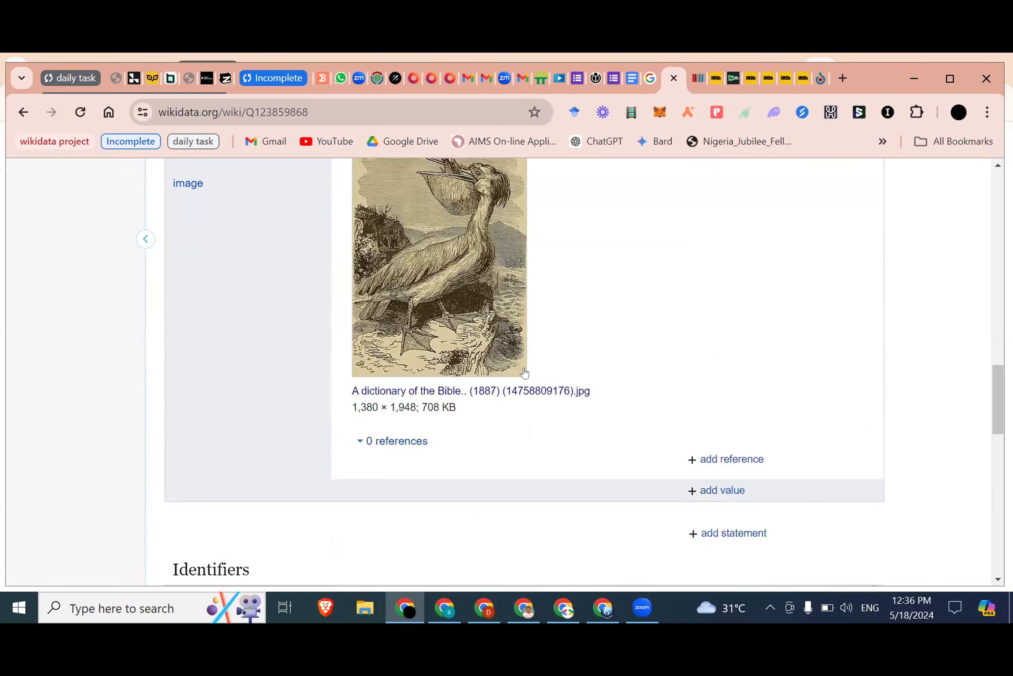
scroll(528, 372, "up", 5)
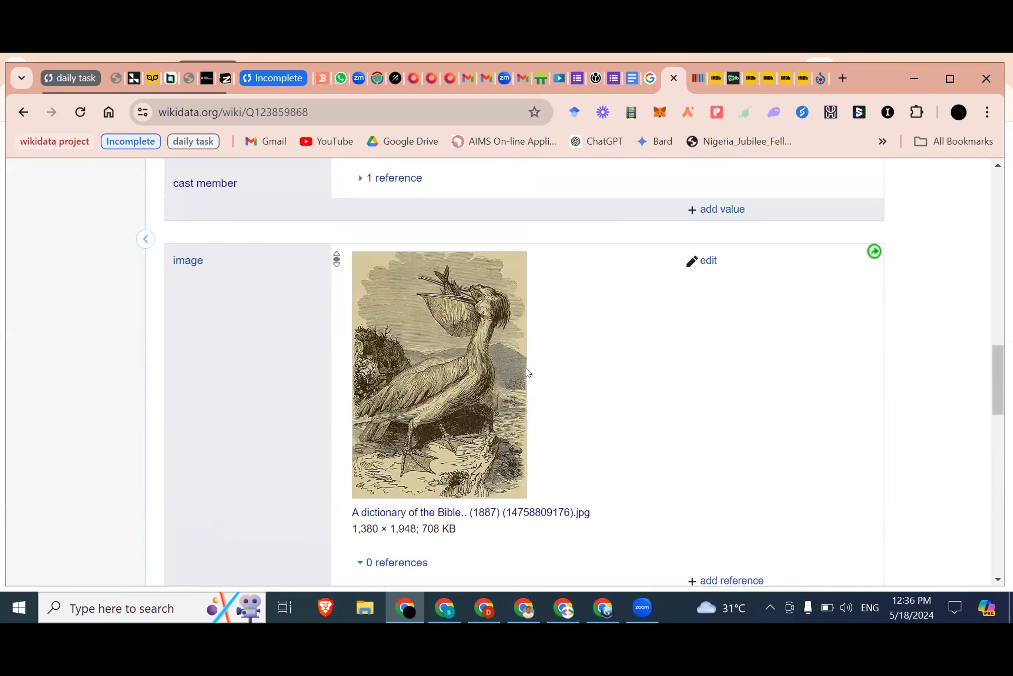
scroll(528, 371, "down", 1)
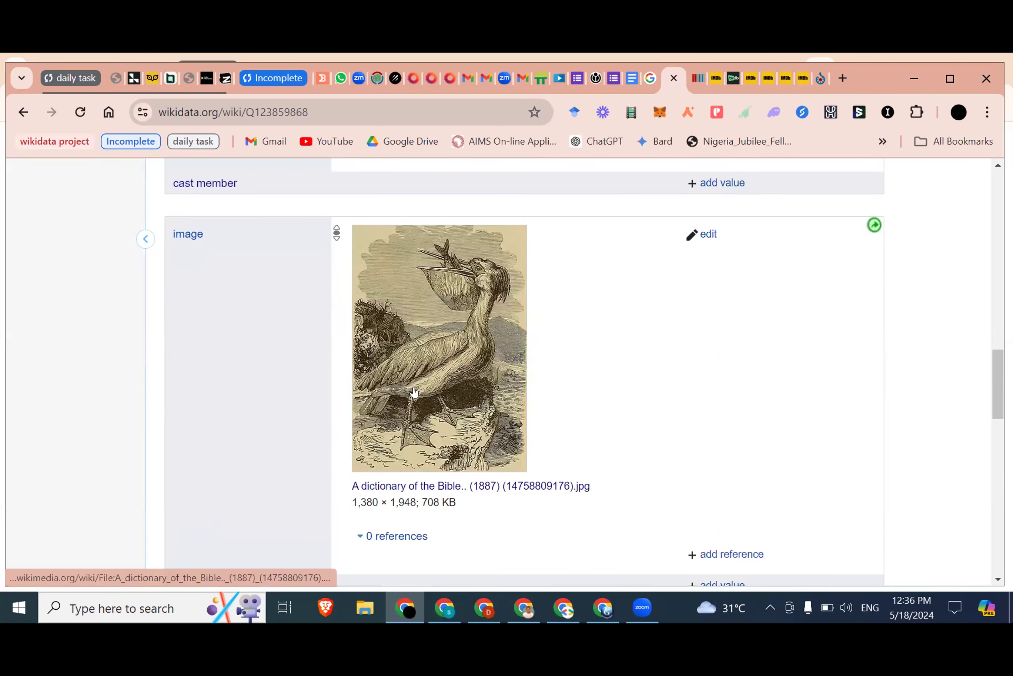
scroll(415, 393, "down", 1)
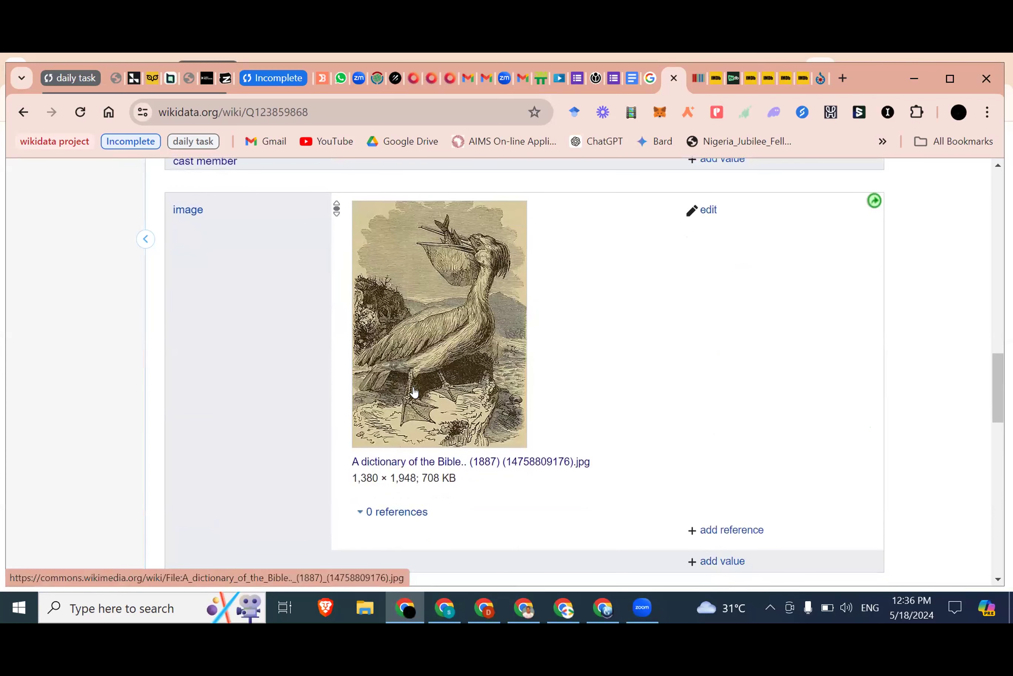
scroll(415, 393, "down", 1)
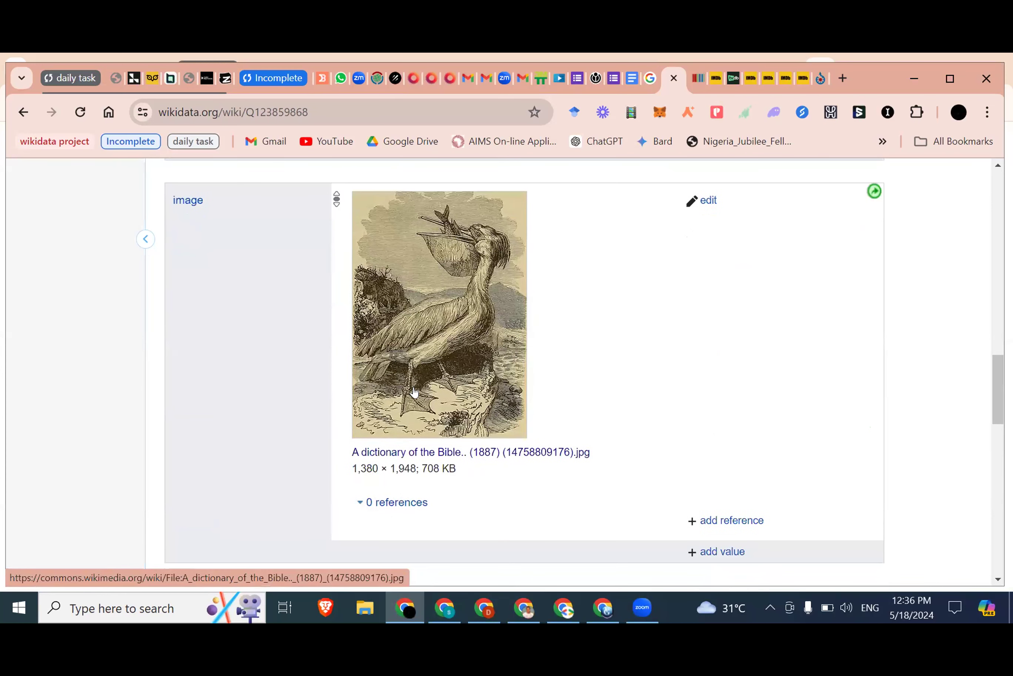
scroll(415, 393, "down", 1)
- Remove the image statement showing the pelican illustration from the A Tribe Called Judah item
scroll(637, 286, "up", 1)
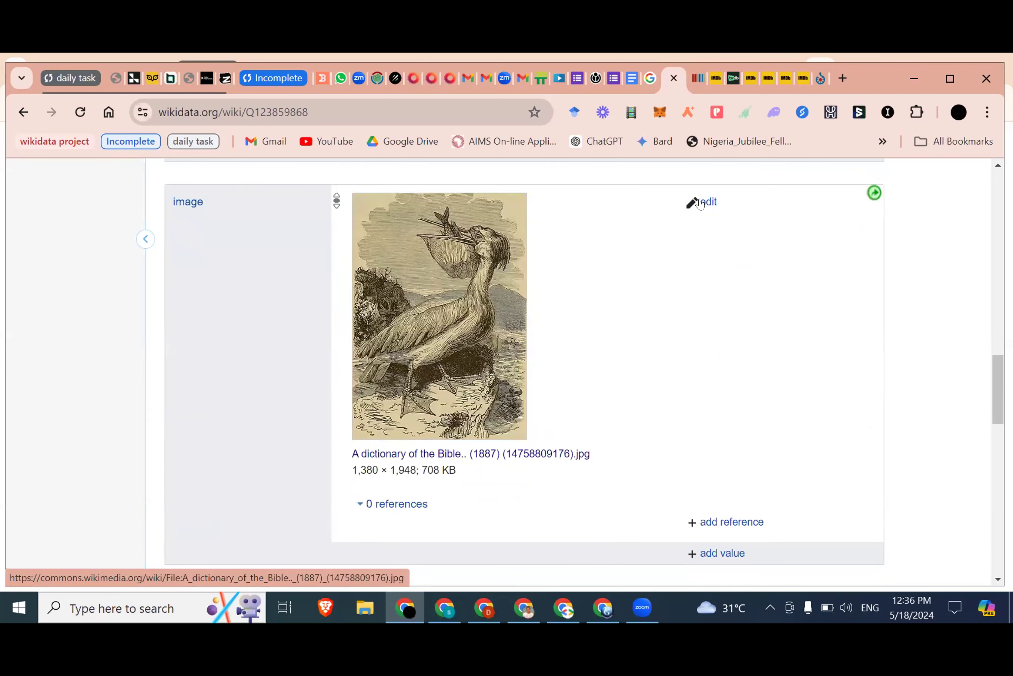
left_click(704, 204)
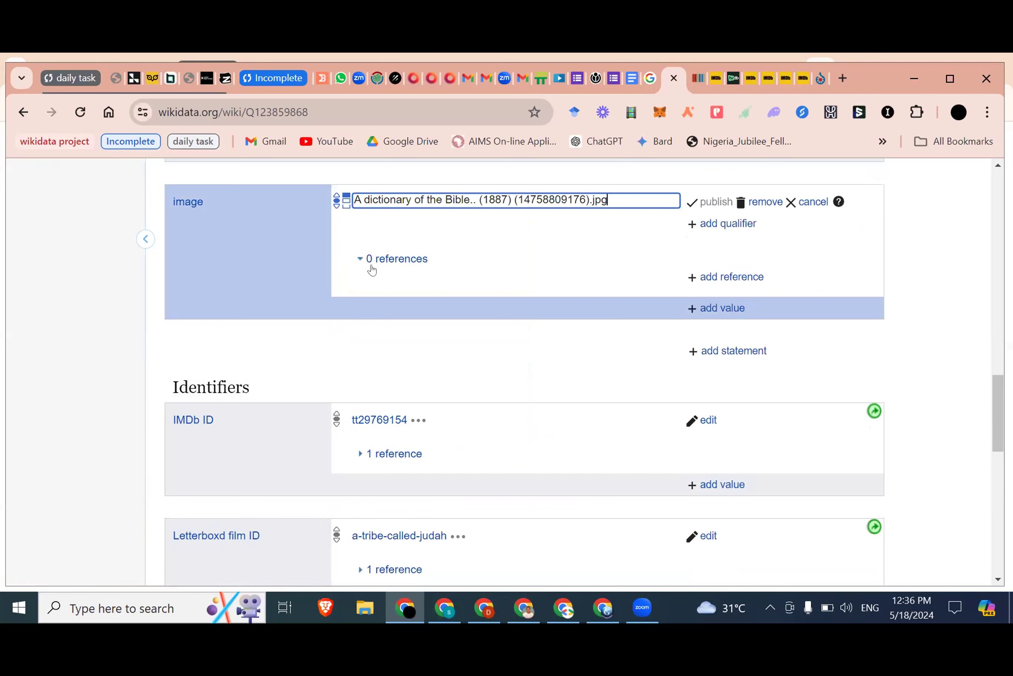
left_click(766, 202)
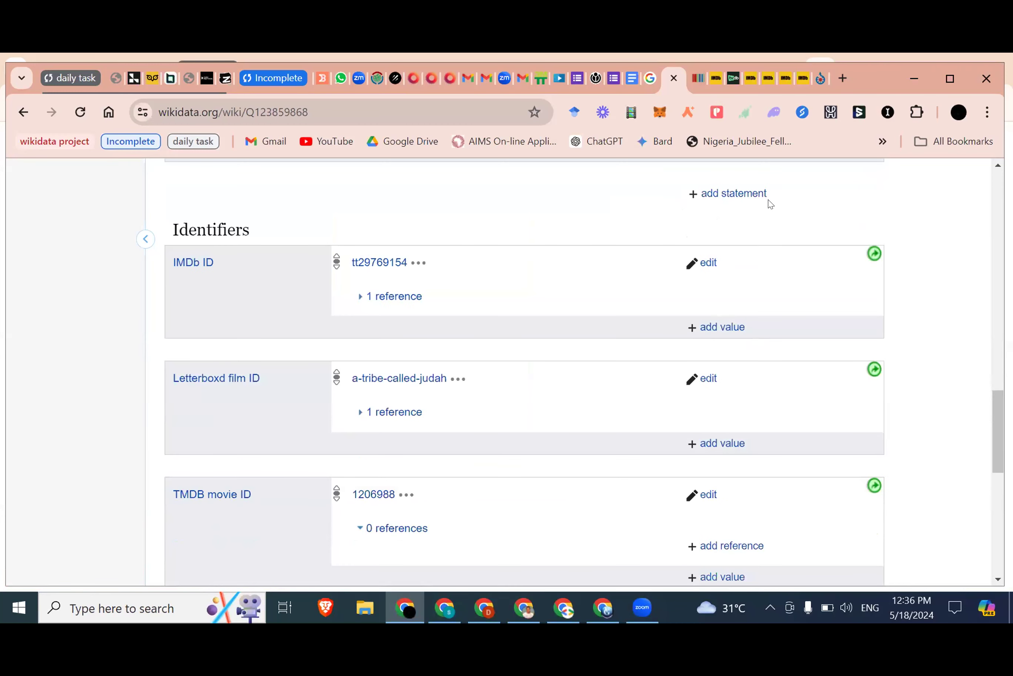
- Look through the statements and identifiers of A Tribe Called Judah, from the language labels to the TMDB movie ID
scroll(770, 204, "up", 4)
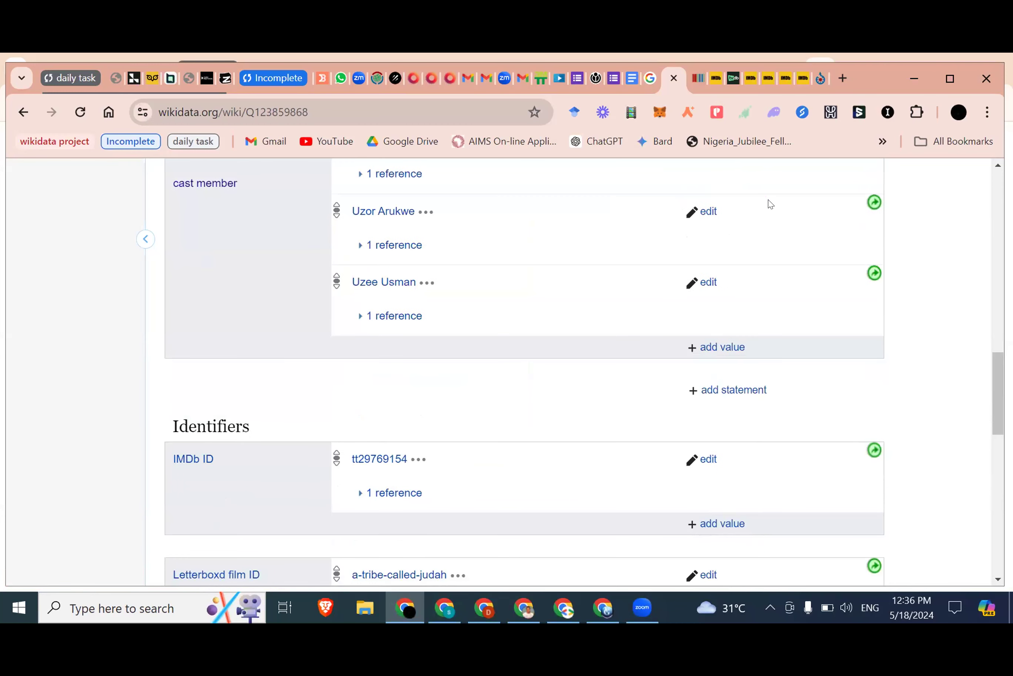
scroll(770, 204, "up", 5)
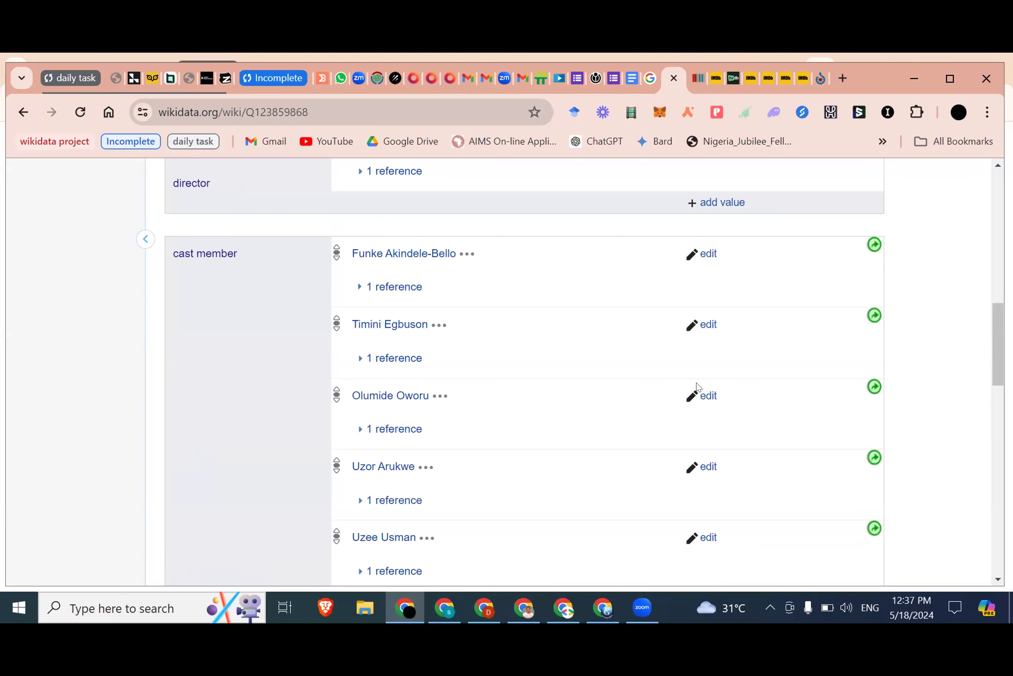
scroll(698, 386, "up", 2)
scroll(698, 386, "up", 9)
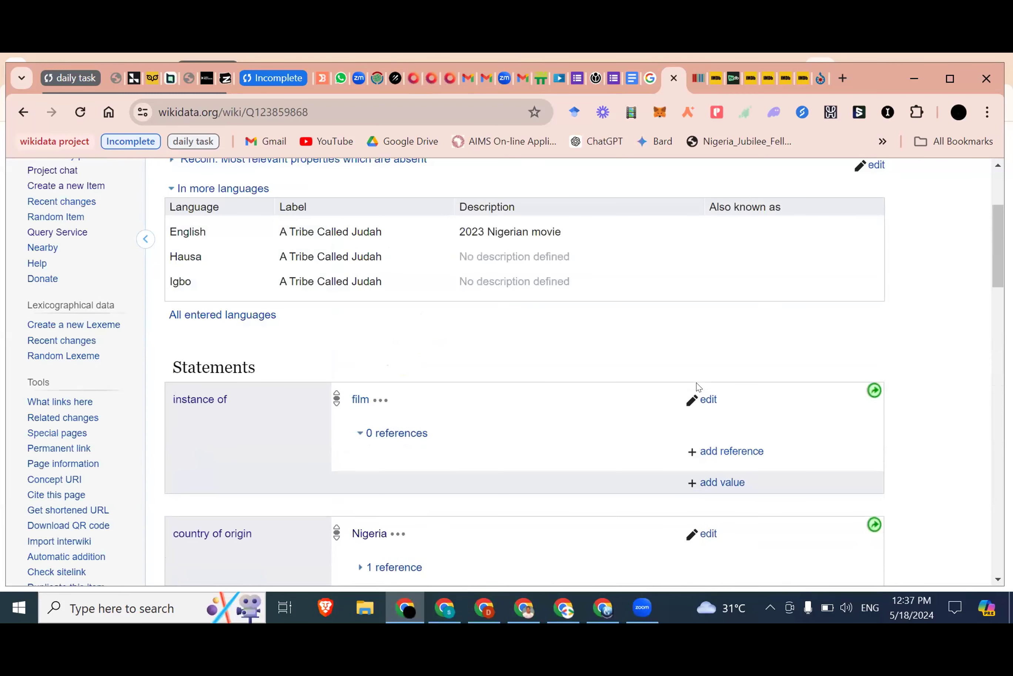
scroll(698, 387, "down", 7)
scroll(696, 387, "down", 15)
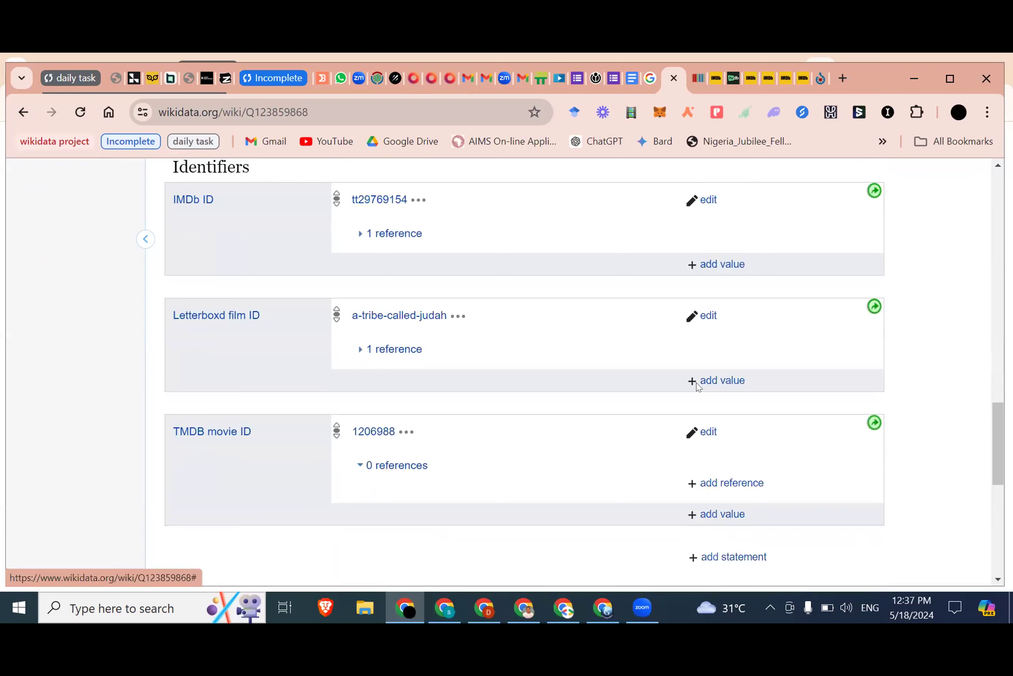
scroll(697, 382, "up", 10)
scroll(697, 386, "up", 15)
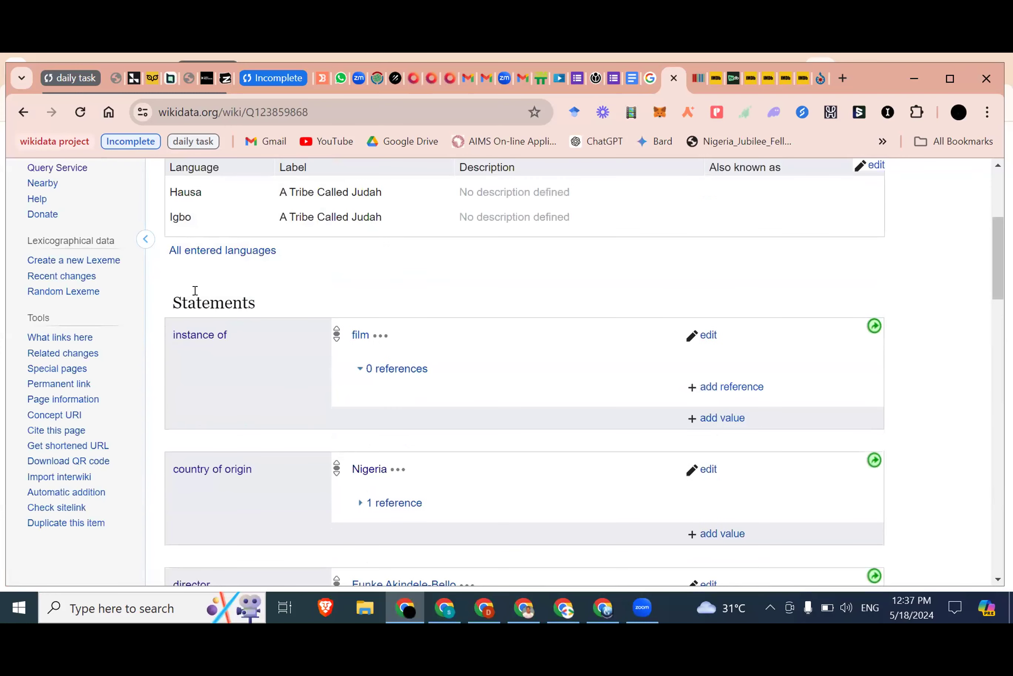
scroll(109, 174, "up", 3)
- Reload the A Tribe Called Judah item and examine its statements down to the characters property
left_click(80, 113)
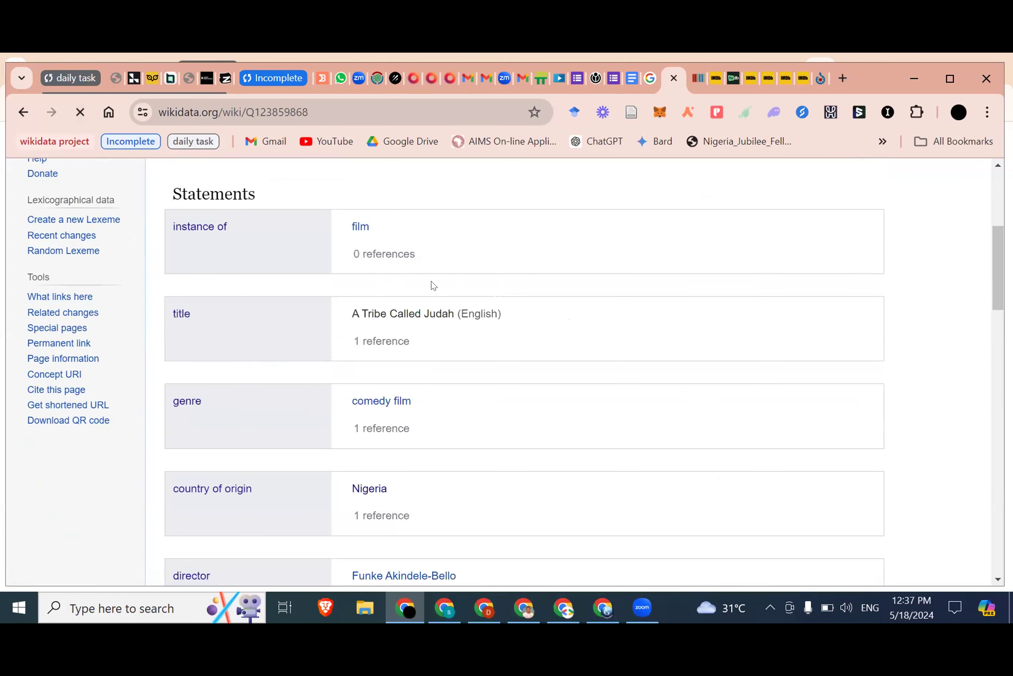
scroll(433, 286, "down", 4)
scroll(433, 286, "down", 3)
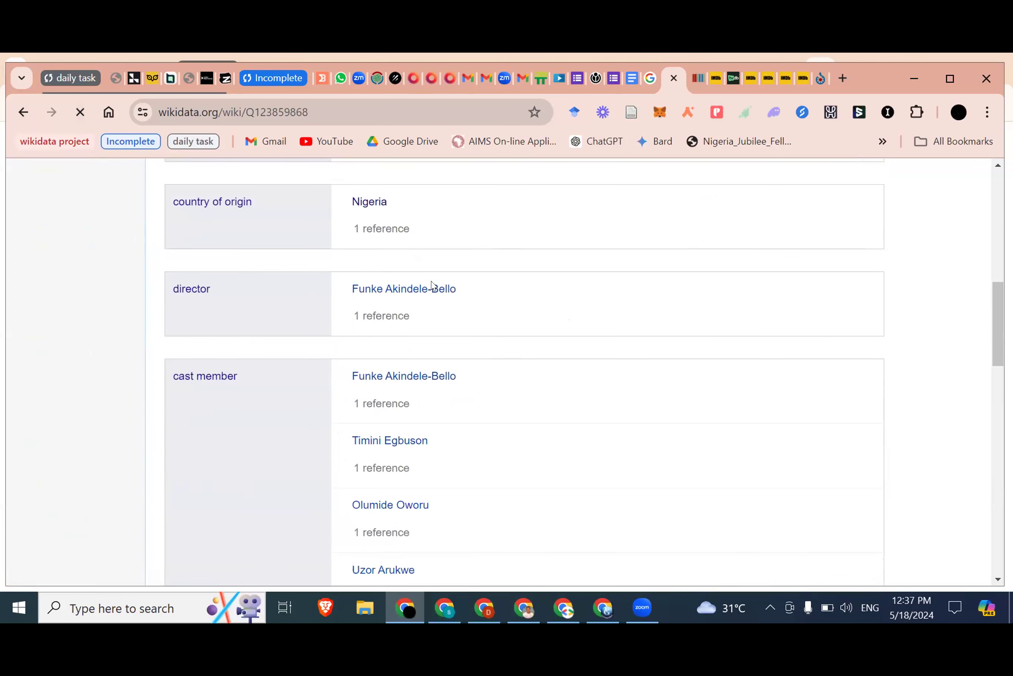
scroll(432, 285, "down", 8)
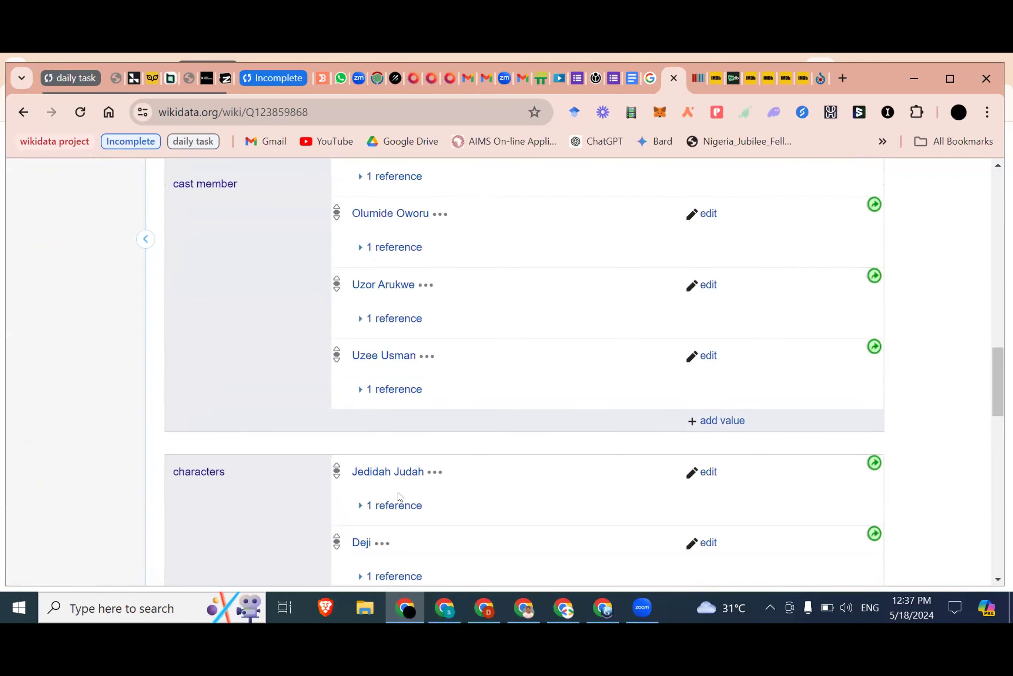
scroll(400, 497, "down", 1)
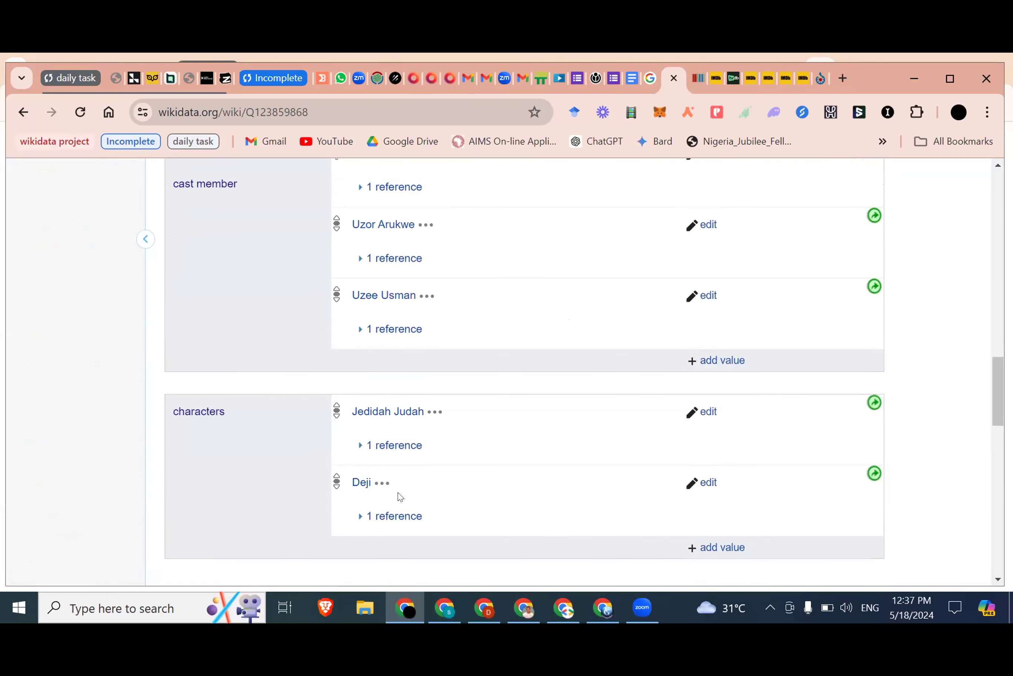
- From the characters property page, search Wikidata for "game of thr" and open the Game of Thrones television series item
left_click(698, 78)
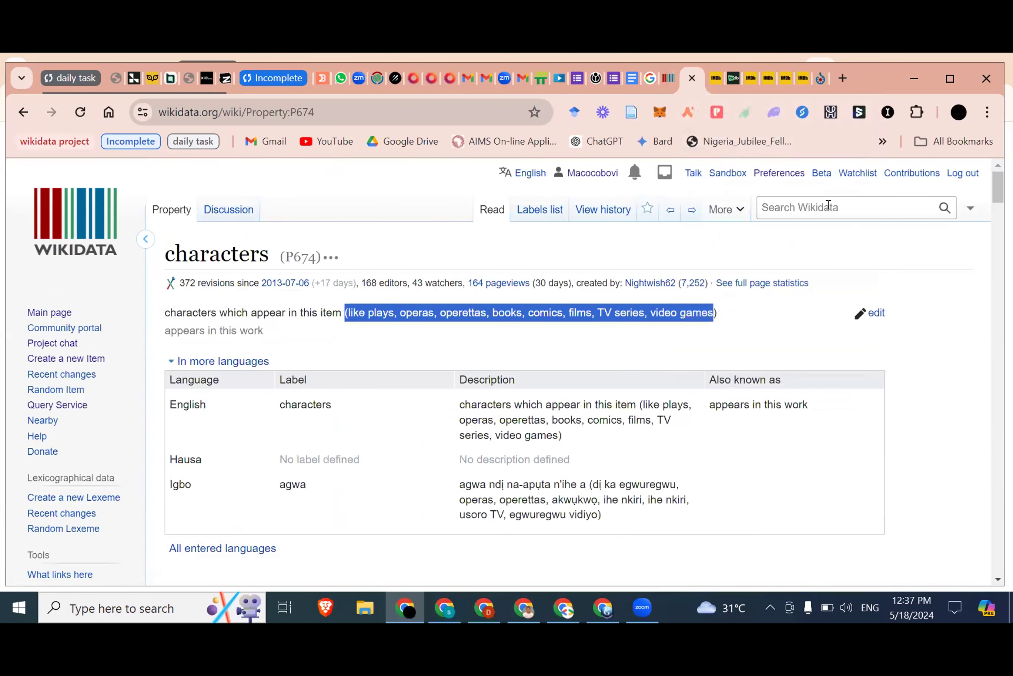
left_click(828, 205)
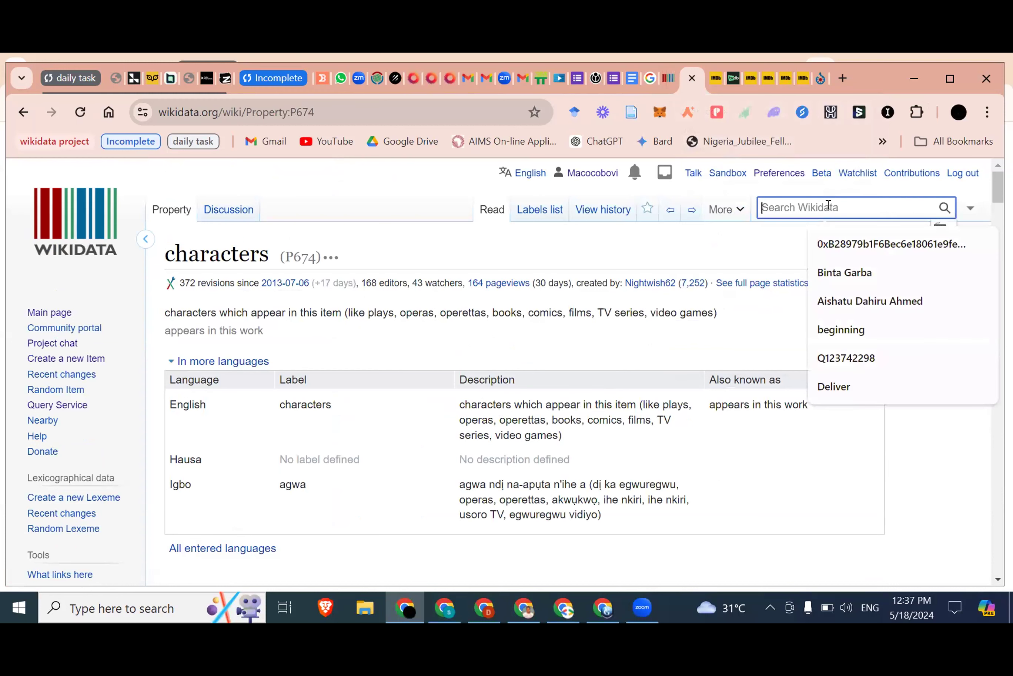
type("gam")
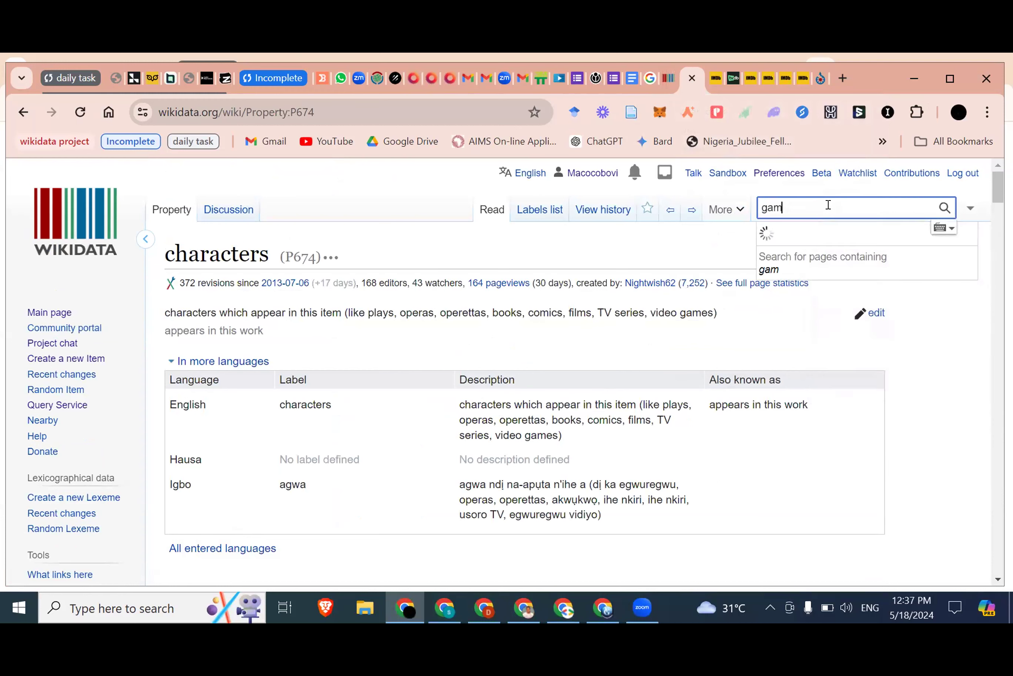
type("e o")
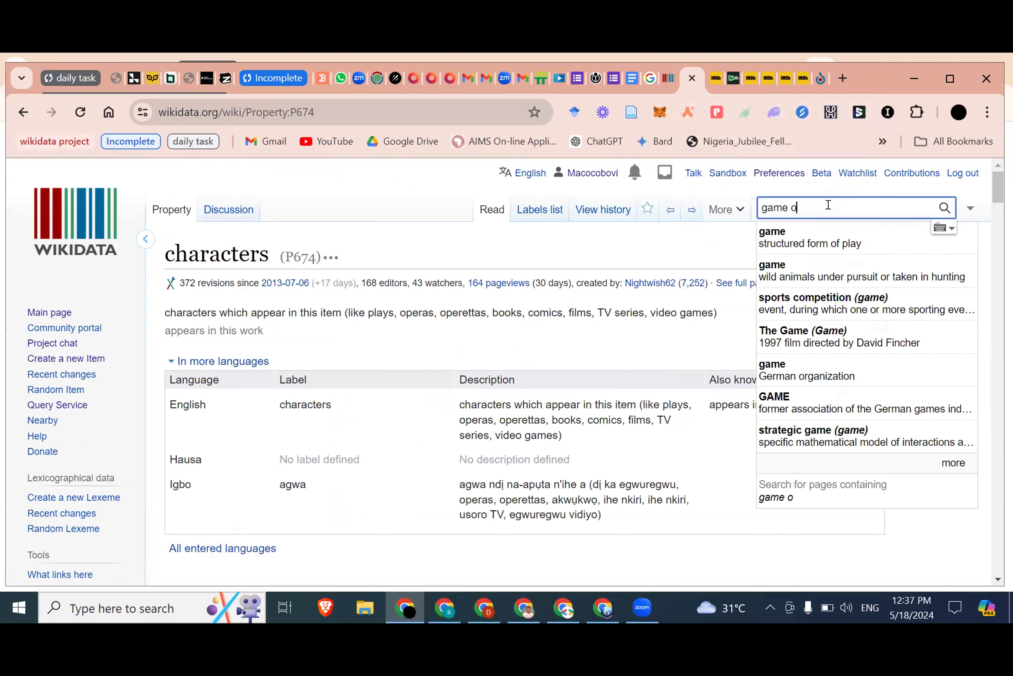
type("f thr")
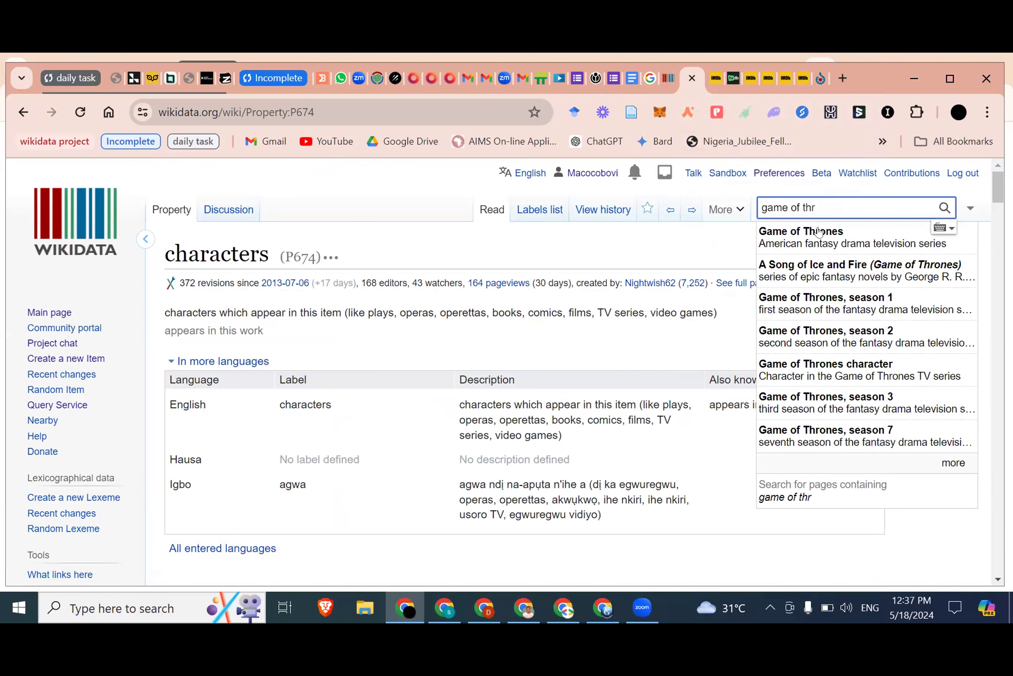
left_click(822, 232)
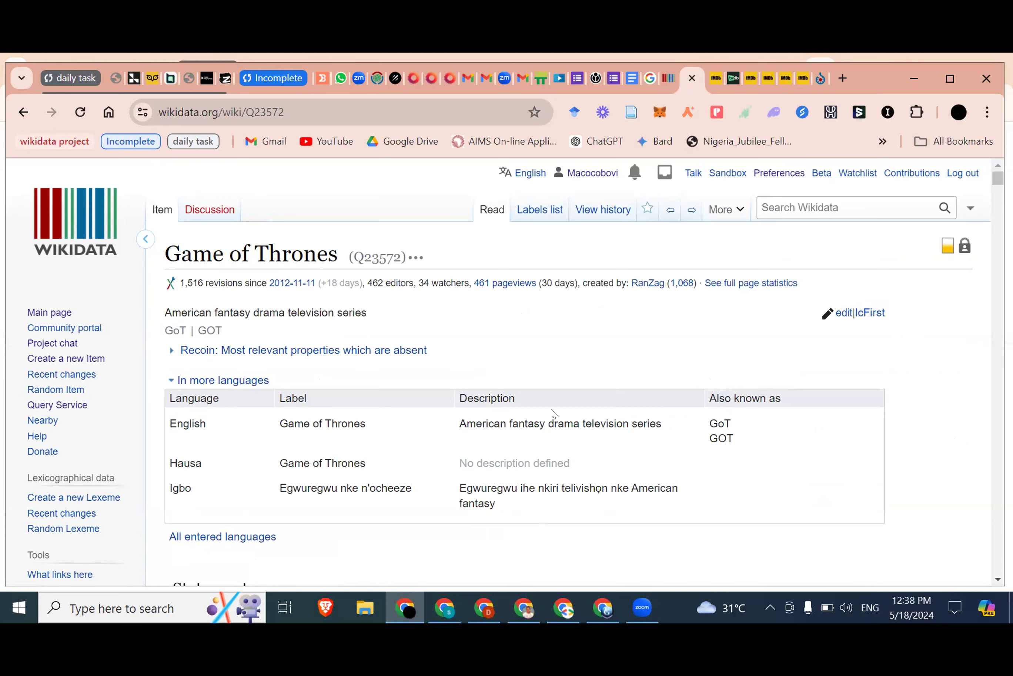
- Look through the Game of Thrones statements from the language labels down to the cast member property
scroll(553, 413, "down", 10)
scroll(553, 413, "down", 8)
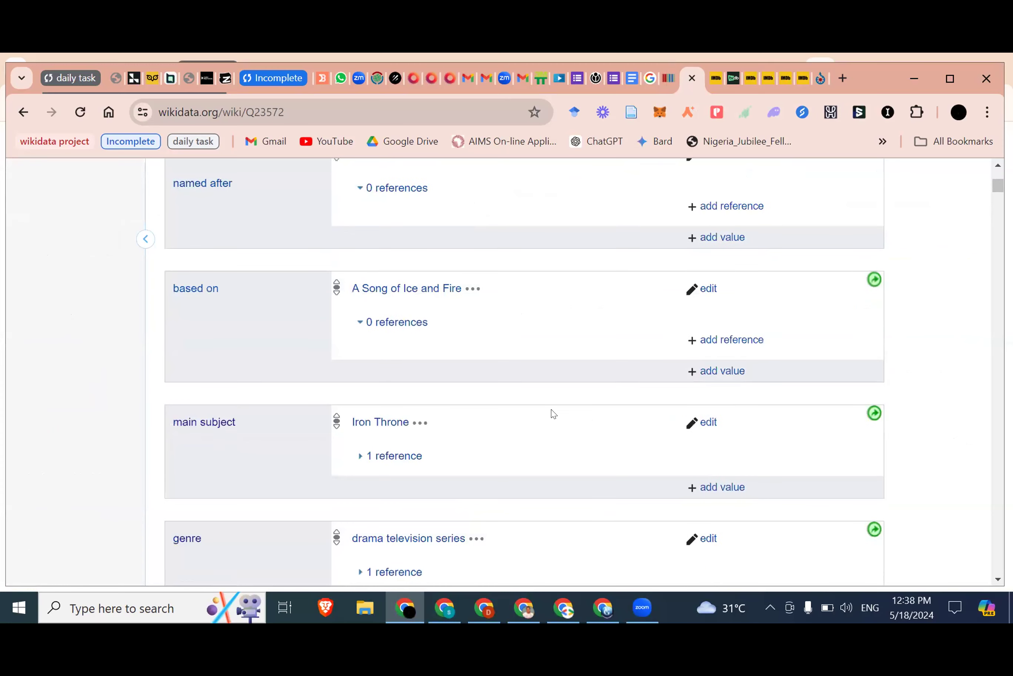
scroll(553, 414, "down", 5)
scroll(553, 413, "down", 5)
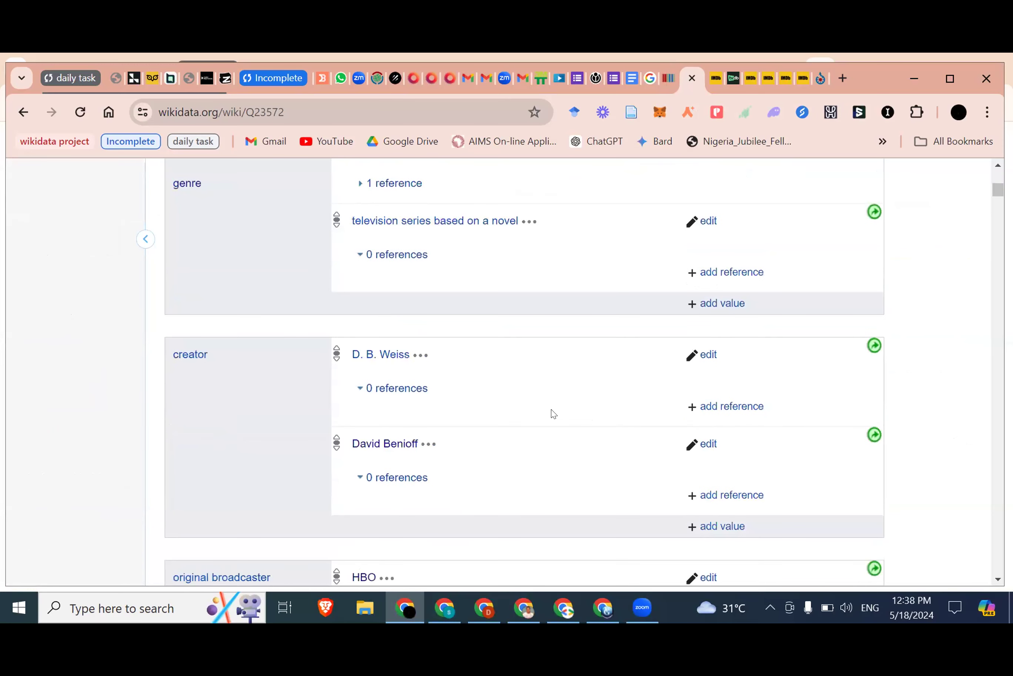
scroll(553, 413, "down", 5)
scroll(553, 413, "down", 10)
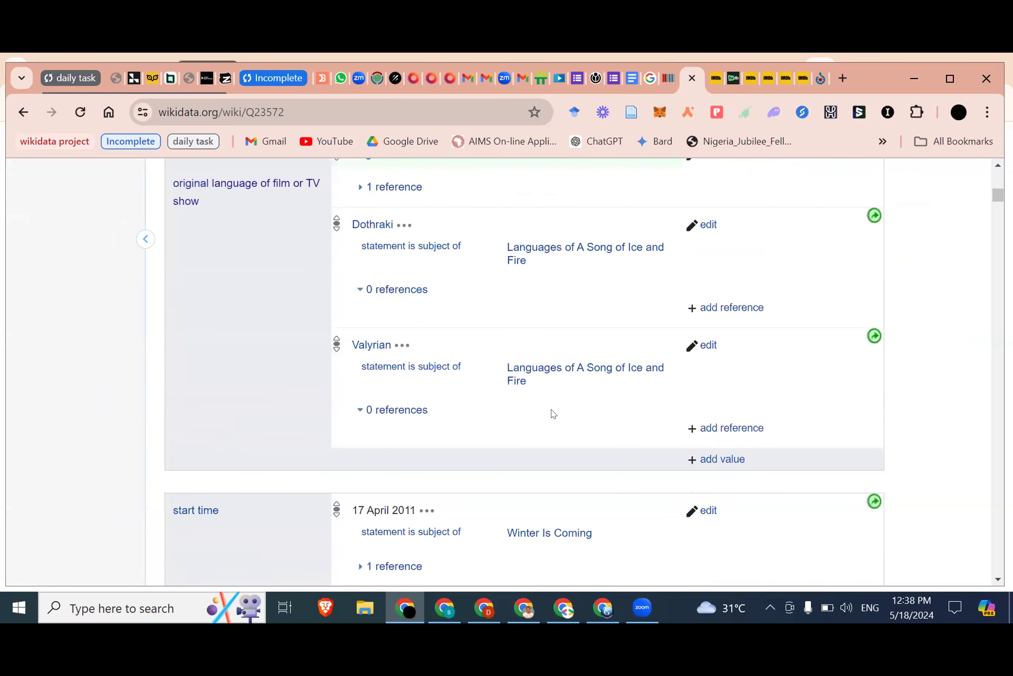
scroll(553, 413, "down", 7)
scroll(553, 414, "down", 9)
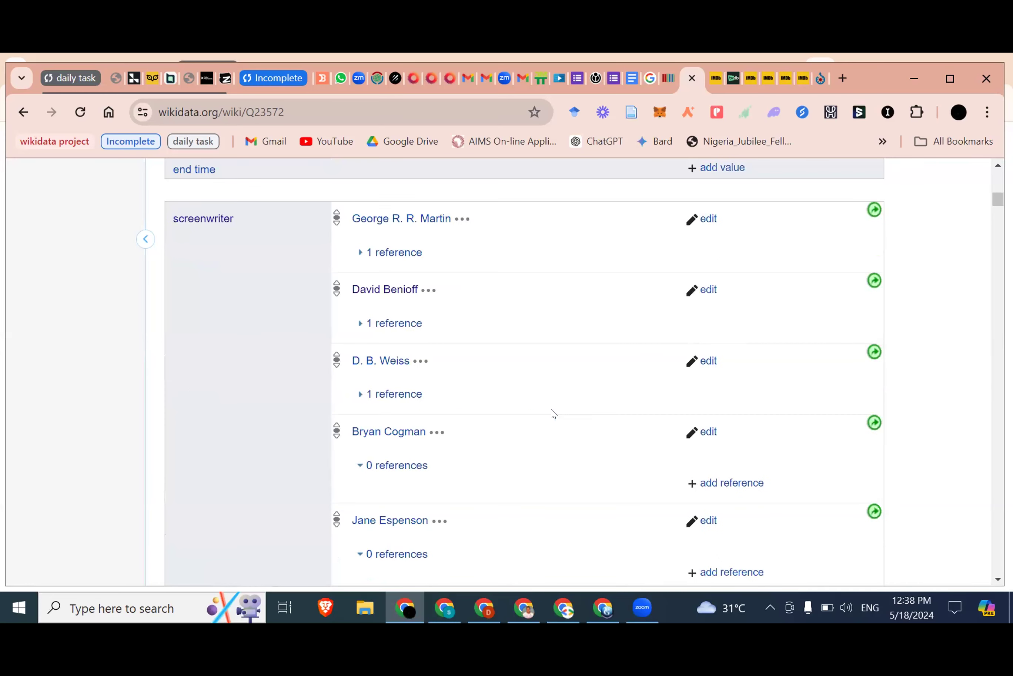
scroll(553, 413, "down", 10)
scroll(553, 413, "down", 6)
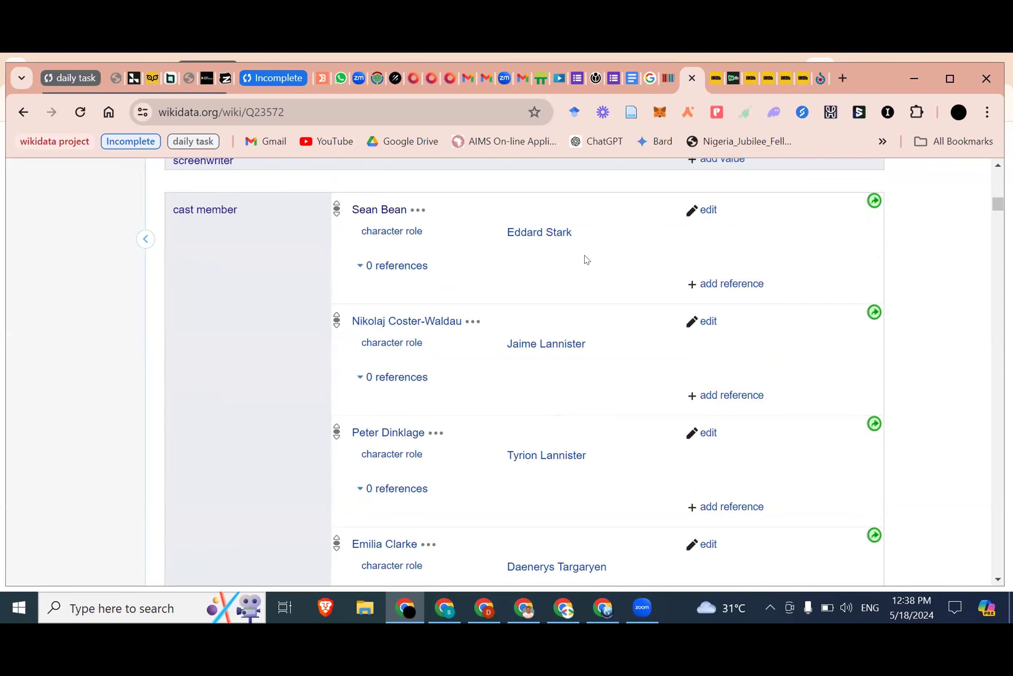
- Compare the cast member statements of A Tribe Called Judah with the character role qualifiers on the Game of Thrones cast members
left_click(668, 79)
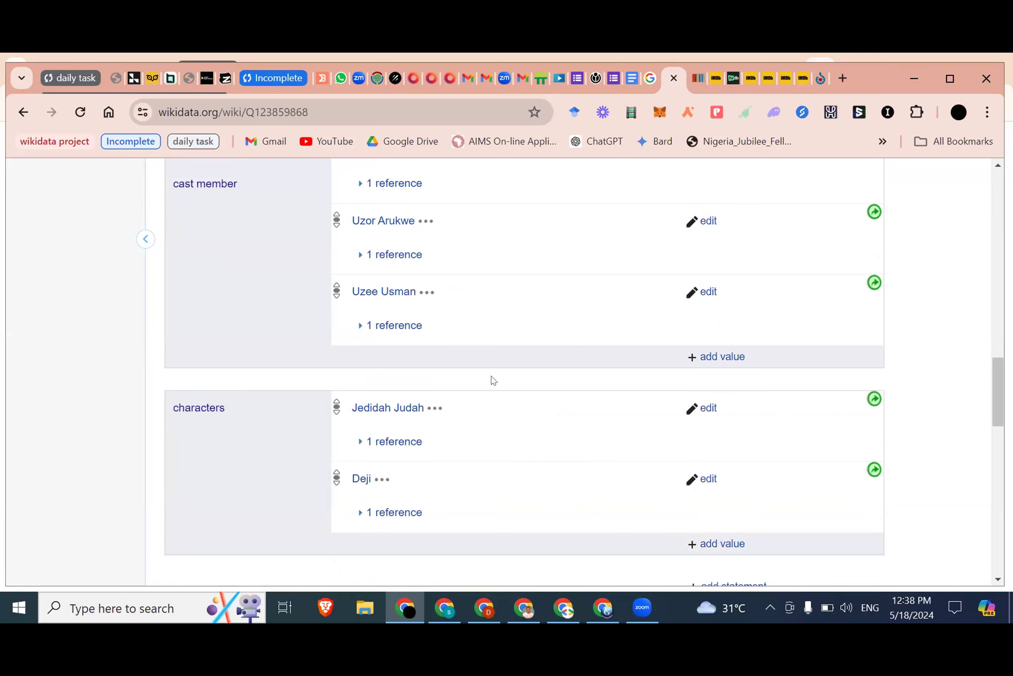
scroll(237, 293, "up", 5)
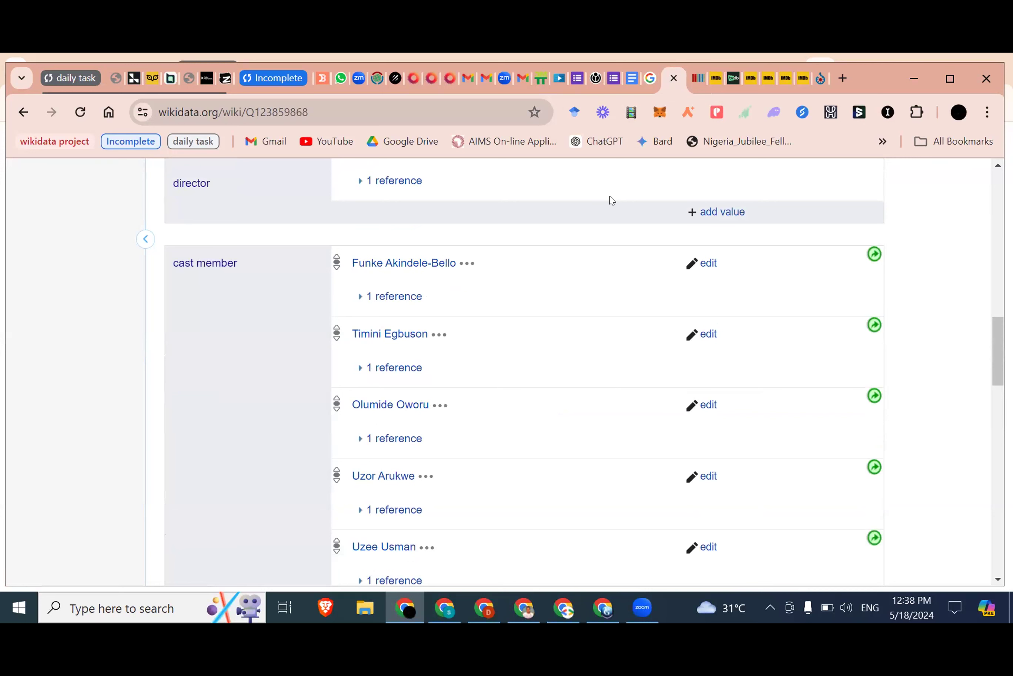
left_click(696, 78)
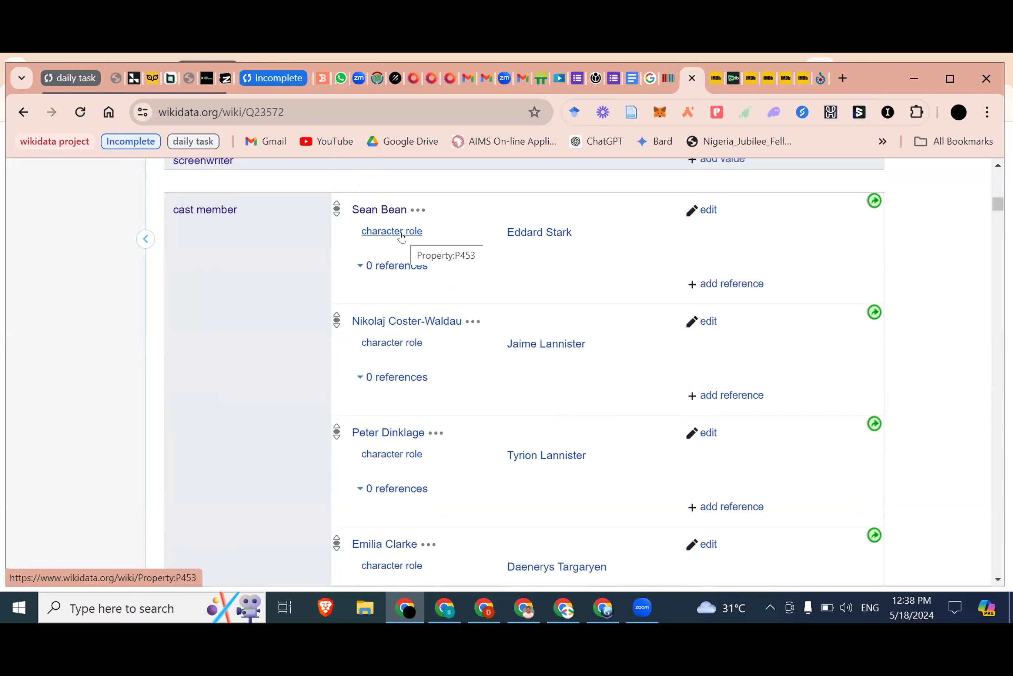
- Return to the A Tribe Called Judah item and open the Funke Akindele-Bello cast member statement for editing
left_click(662, 80)
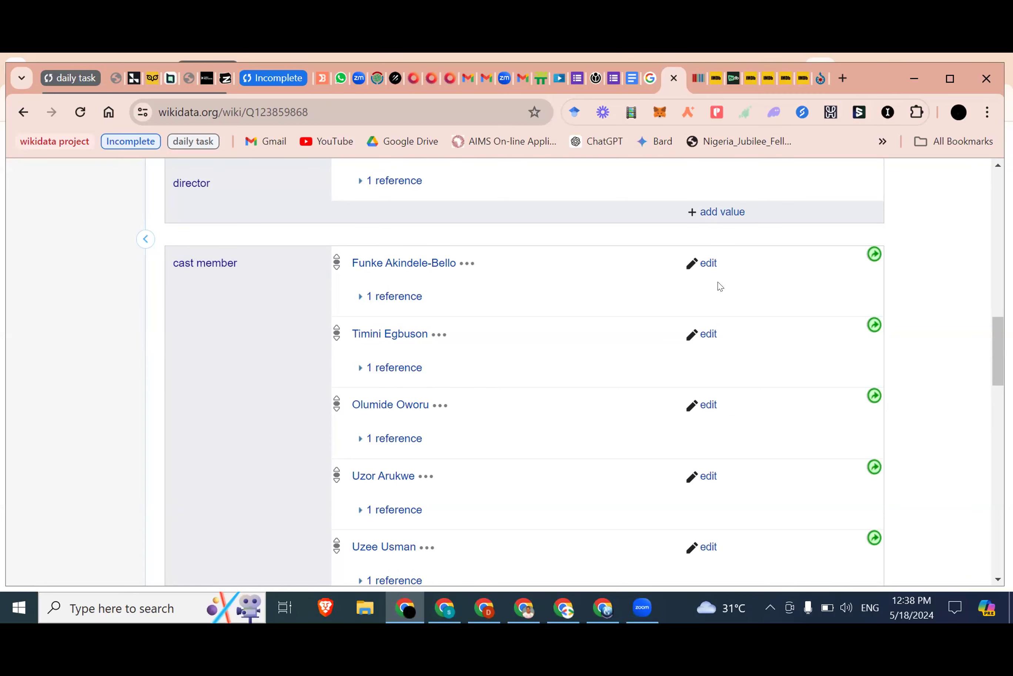
scroll(682, 332, "down", 1)
scroll(704, 273, "up", 1)
left_click(709, 260)
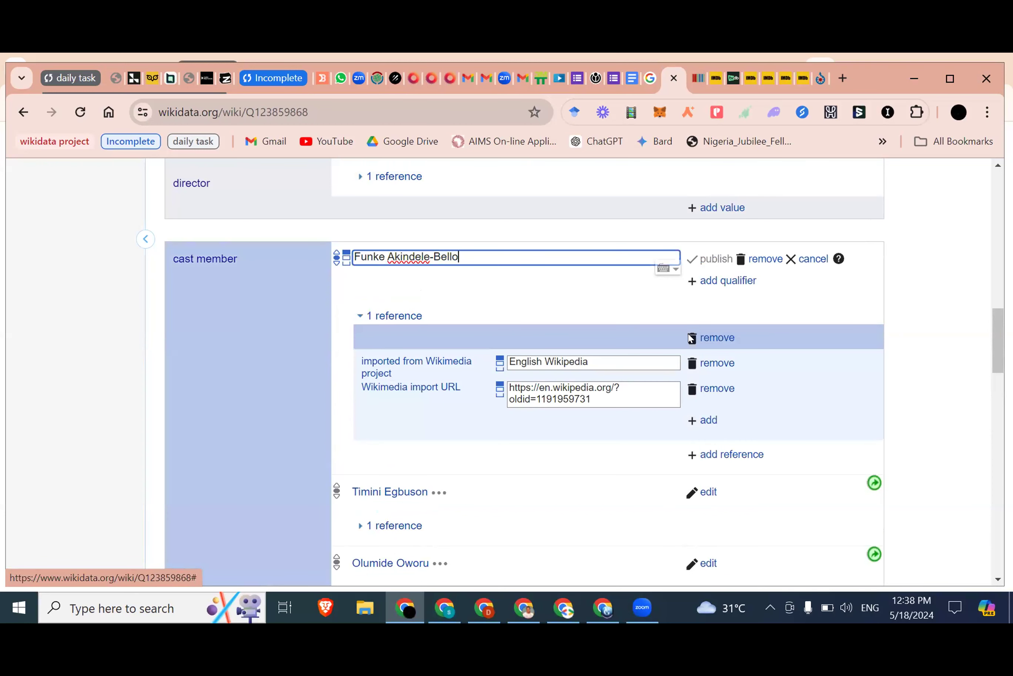
scroll(571, 390, "down", 1)
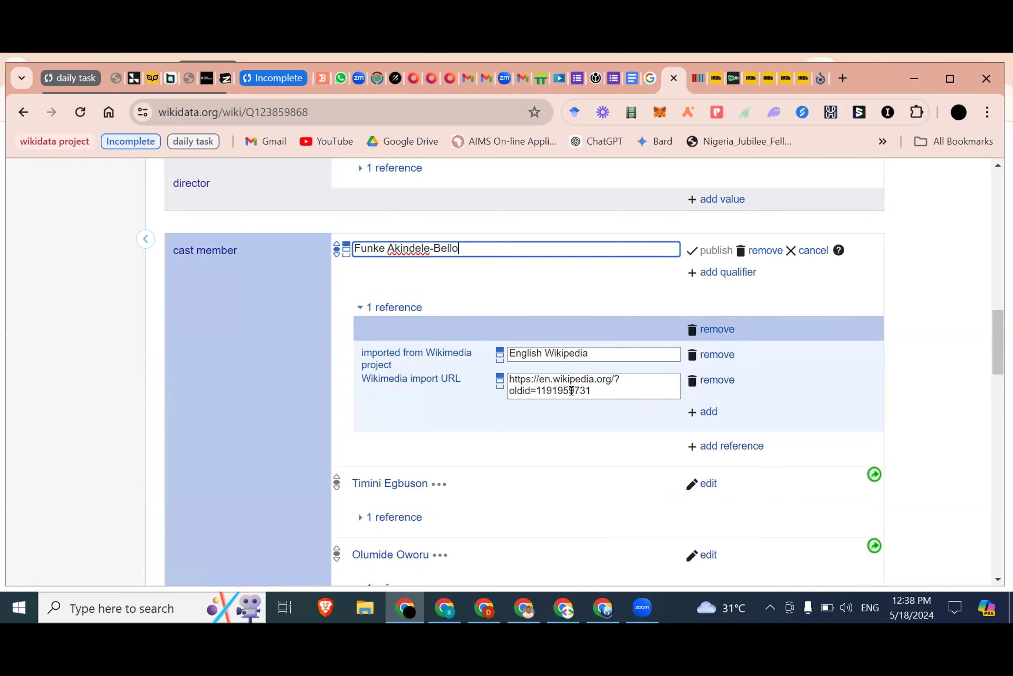
scroll(571, 390, "down", 1)
scroll(571, 390, "down", 1)
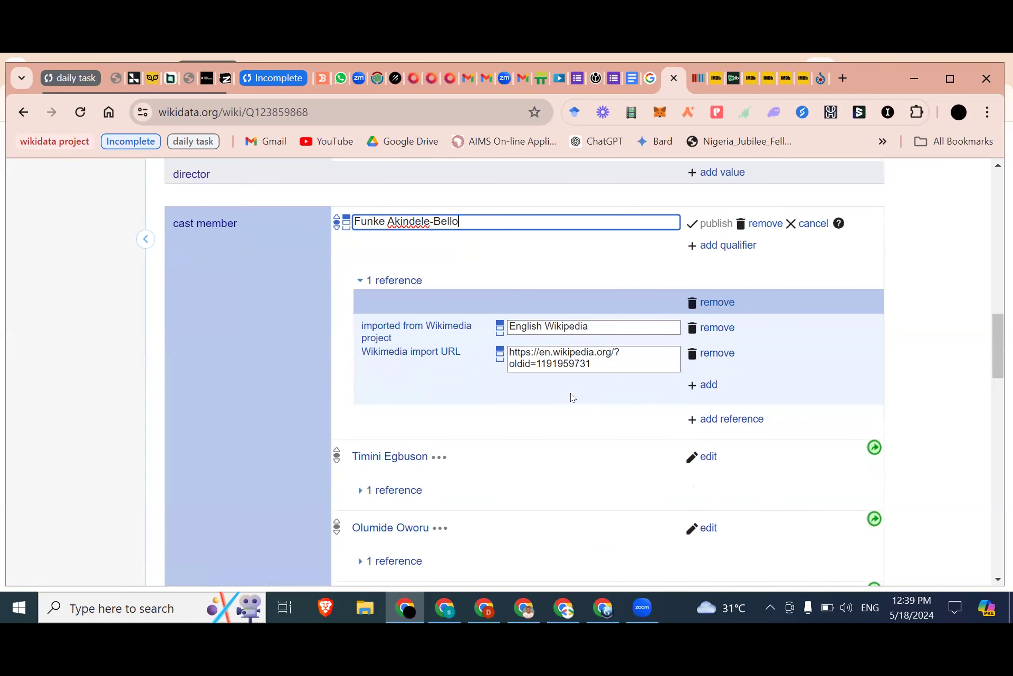
- Copy the character name Jedidah Judah from the item's characters property
scroll(571, 390, "down", 10)
scroll(392, 245, "down", 1)
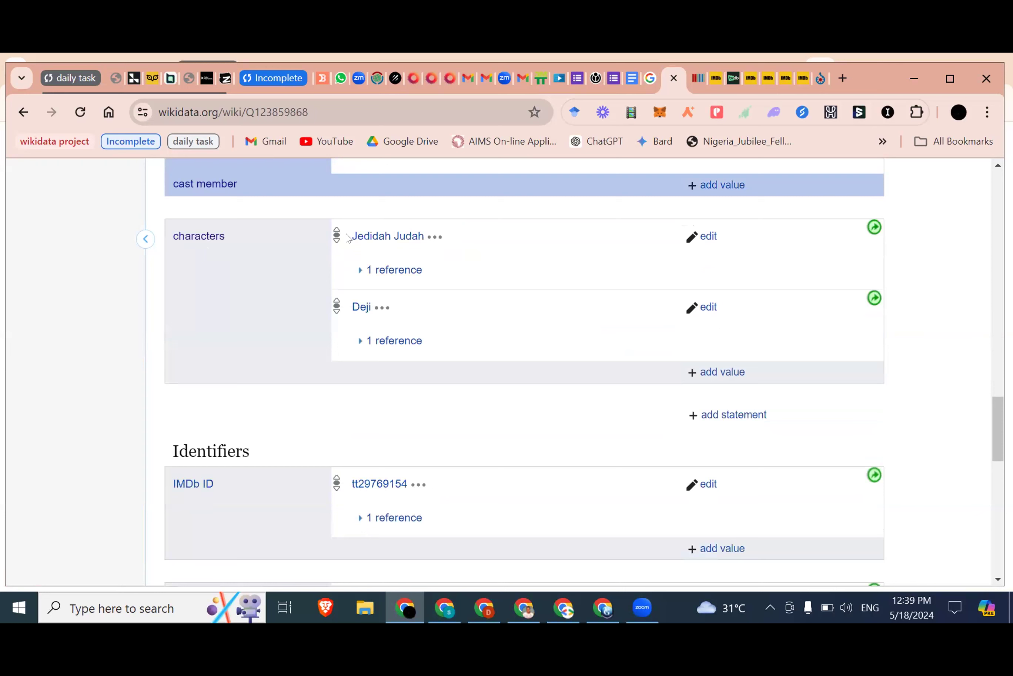
left_click_drag(347, 238, 421, 236)
key("ctrl+c")
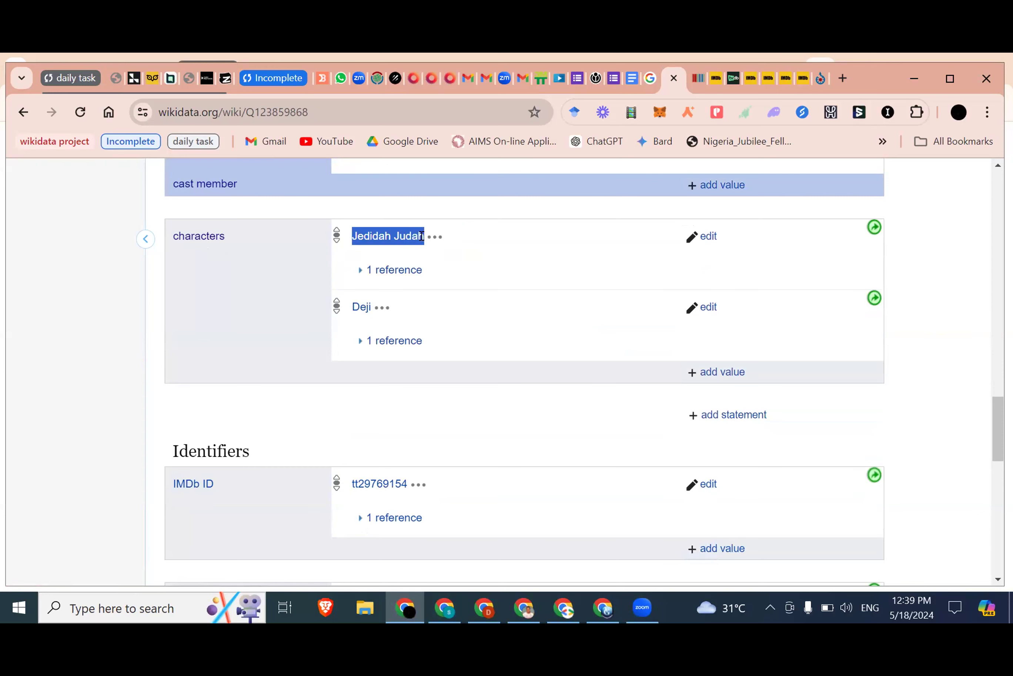
- Add a character role qualifier with the value Jedidah Judah to the Funke Akindele-Bello cast member statement
scroll(425, 242, "up", 8)
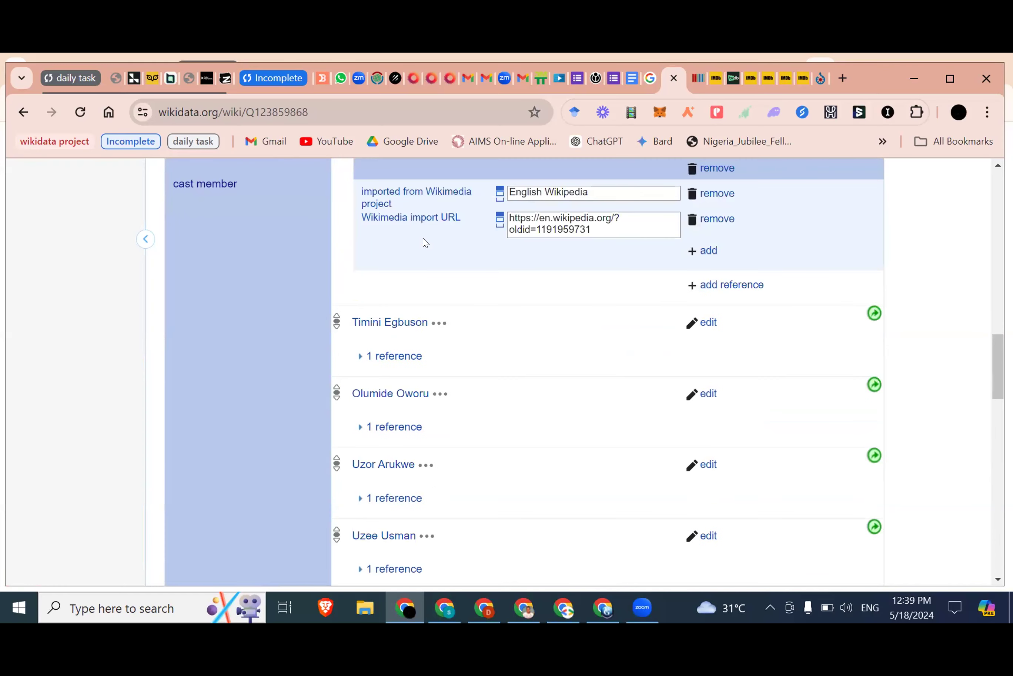
scroll(738, 323, "up", 3)
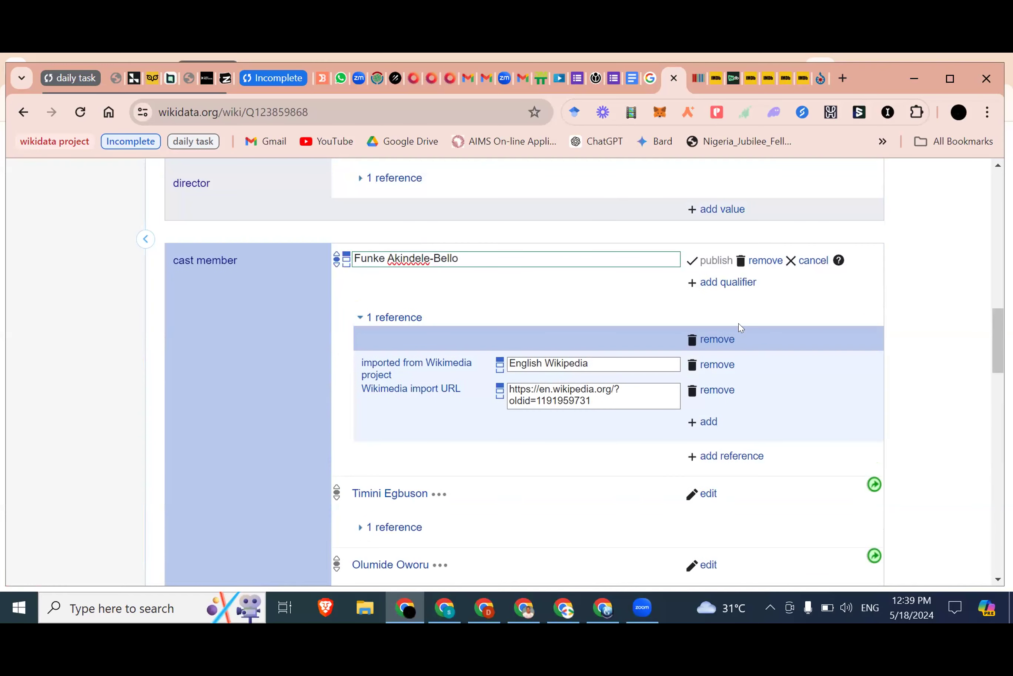
left_click(740, 281)
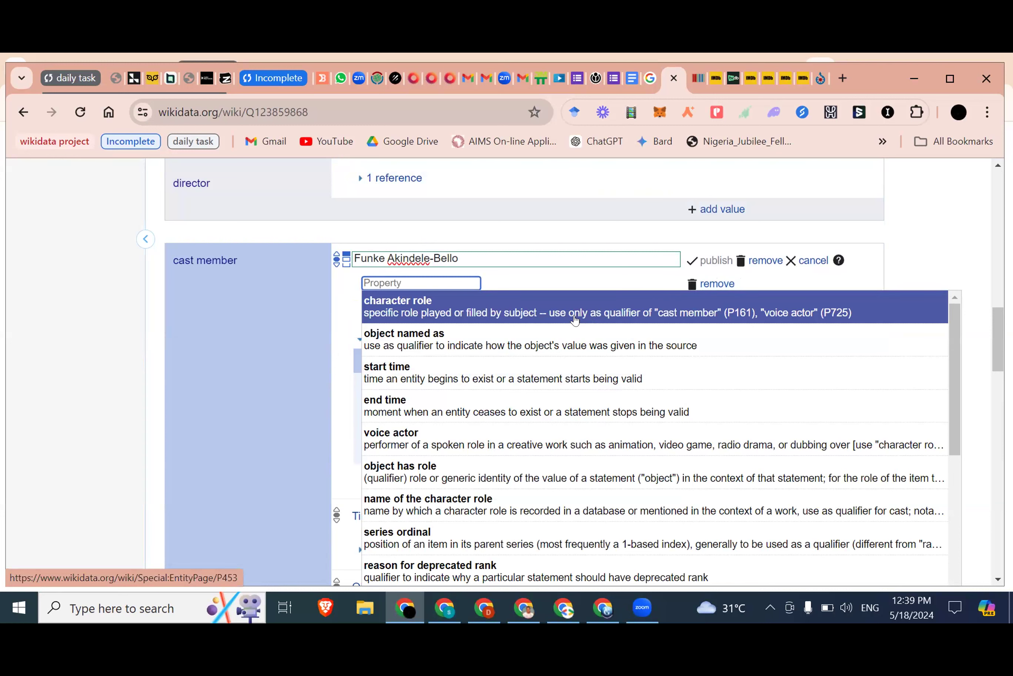
left_click(575, 321)
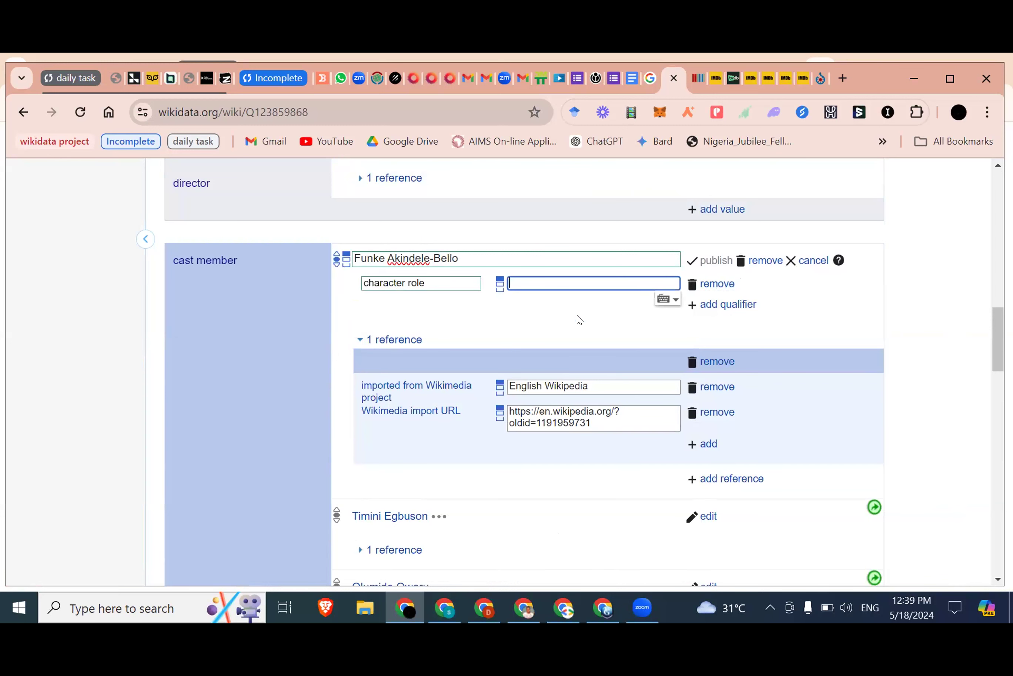
key("ctrl+v")
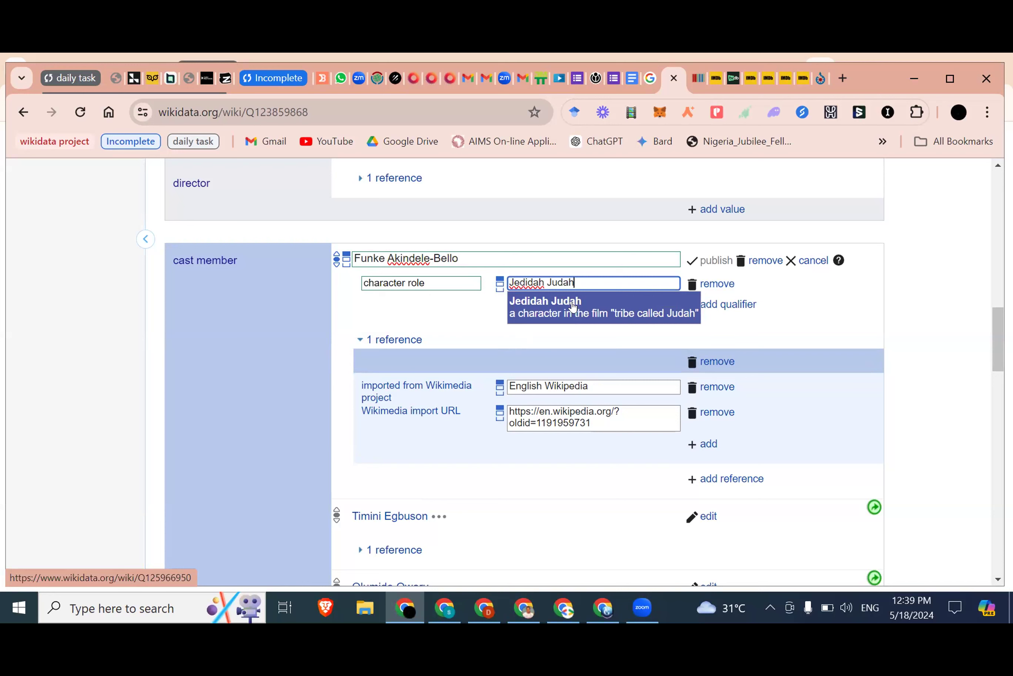
left_click(616, 303)
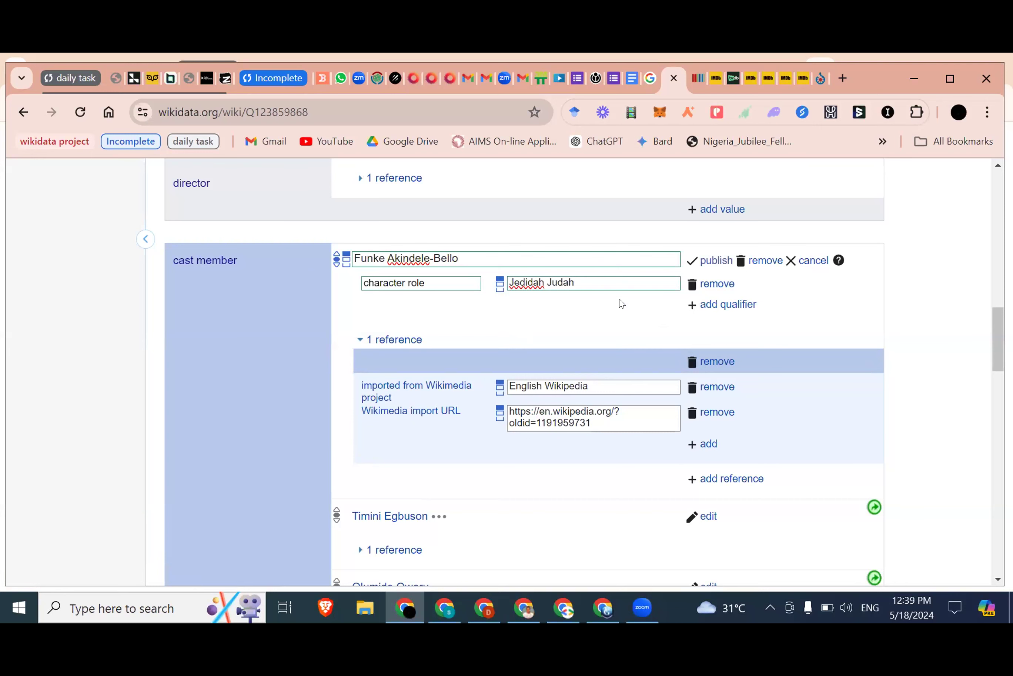
- On the film's IMDb page, open the full cast and crew list, check the Jedidah Judah credit and copy the page address
scroll(621, 303, "down", 1)
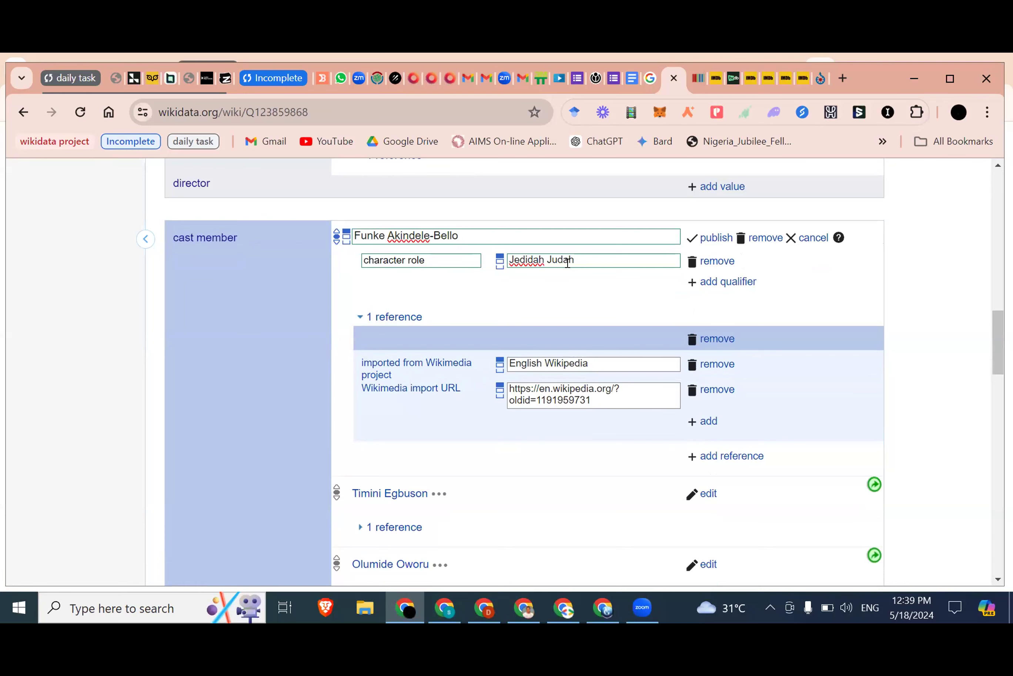
left_click(713, 79)
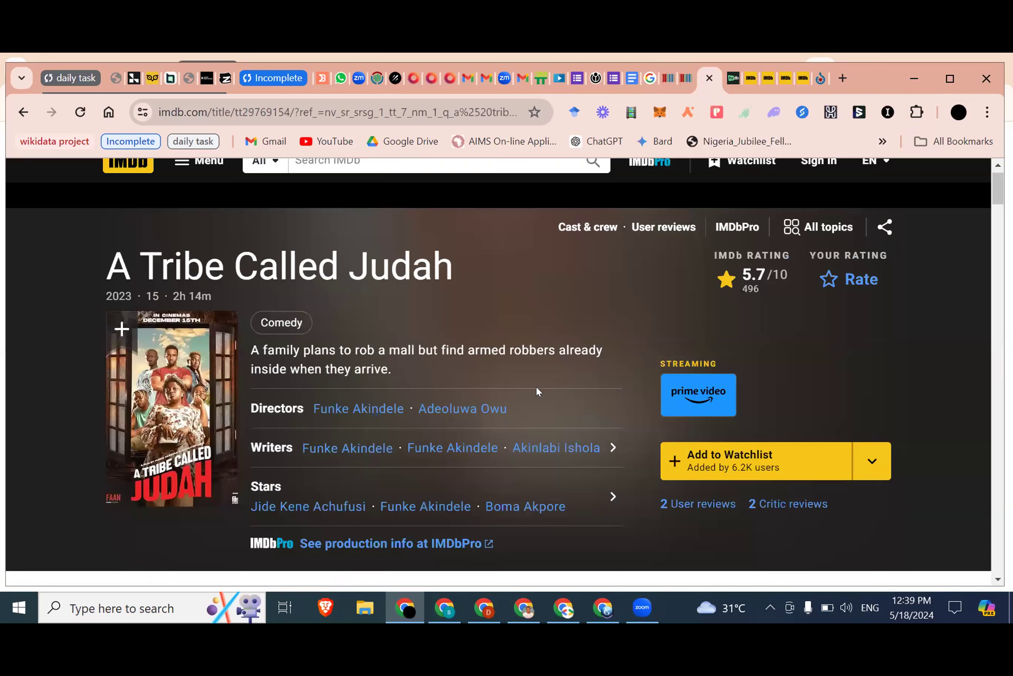
scroll(536, 390, "down", 1)
scroll(537, 390, "down", 3)
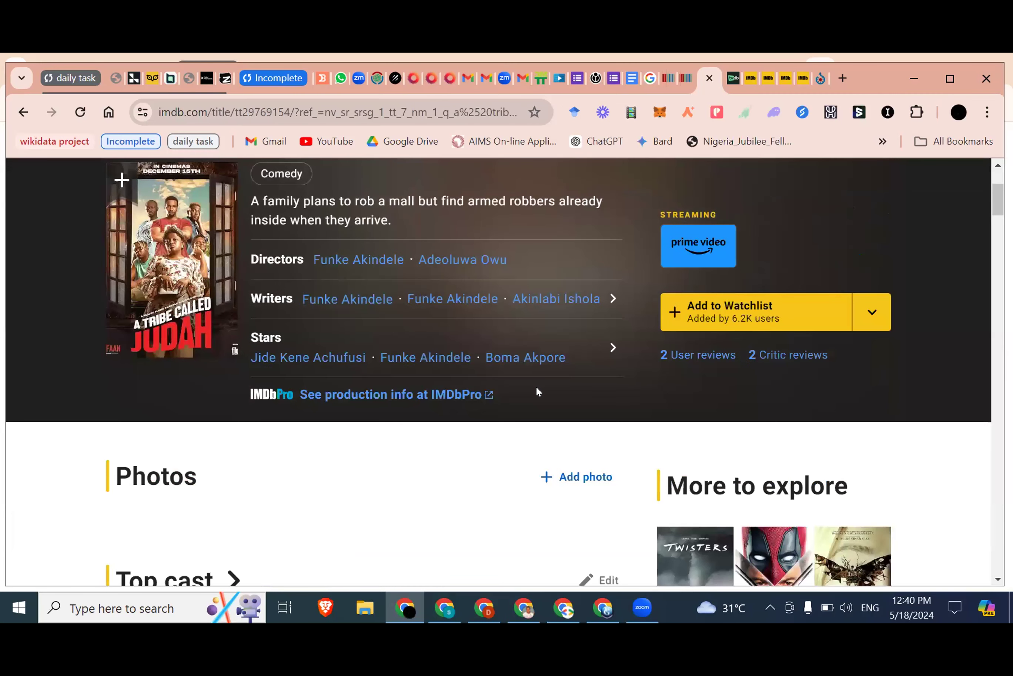
scroll(537, 390, "up", 4)
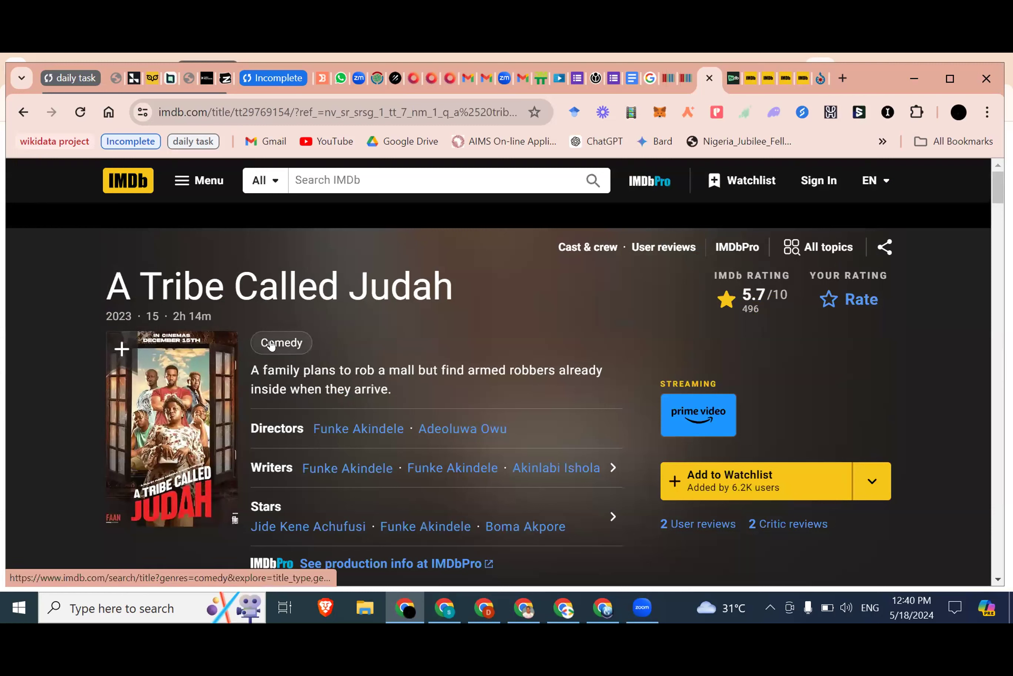
left_click(587, 249)
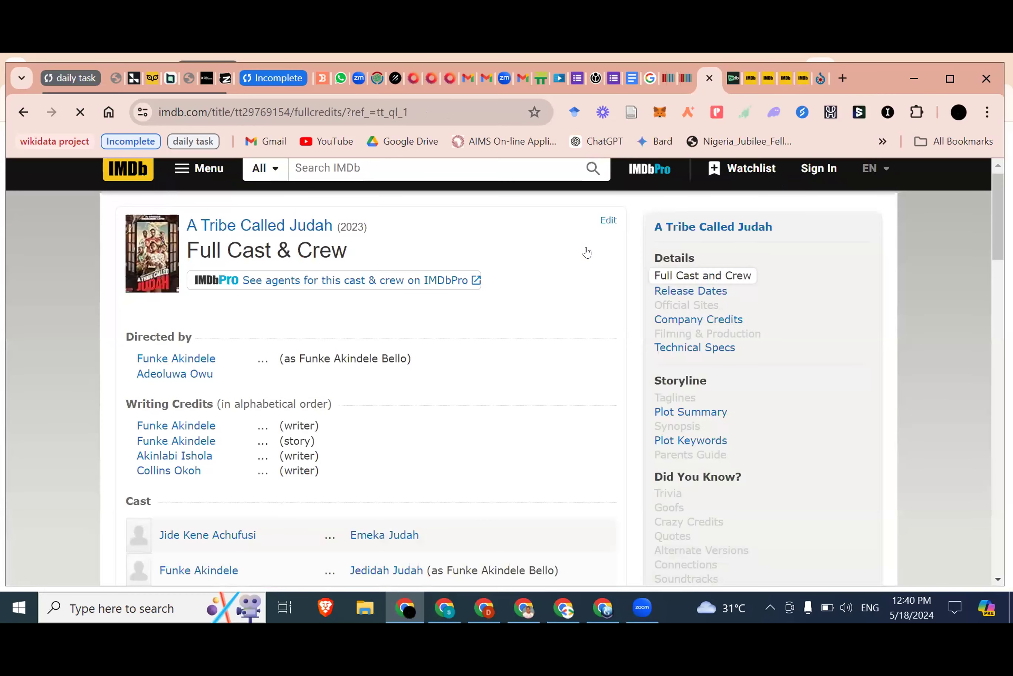
scroll(587, 252, "down", 3)
scroll(214, 319, "down", 2)
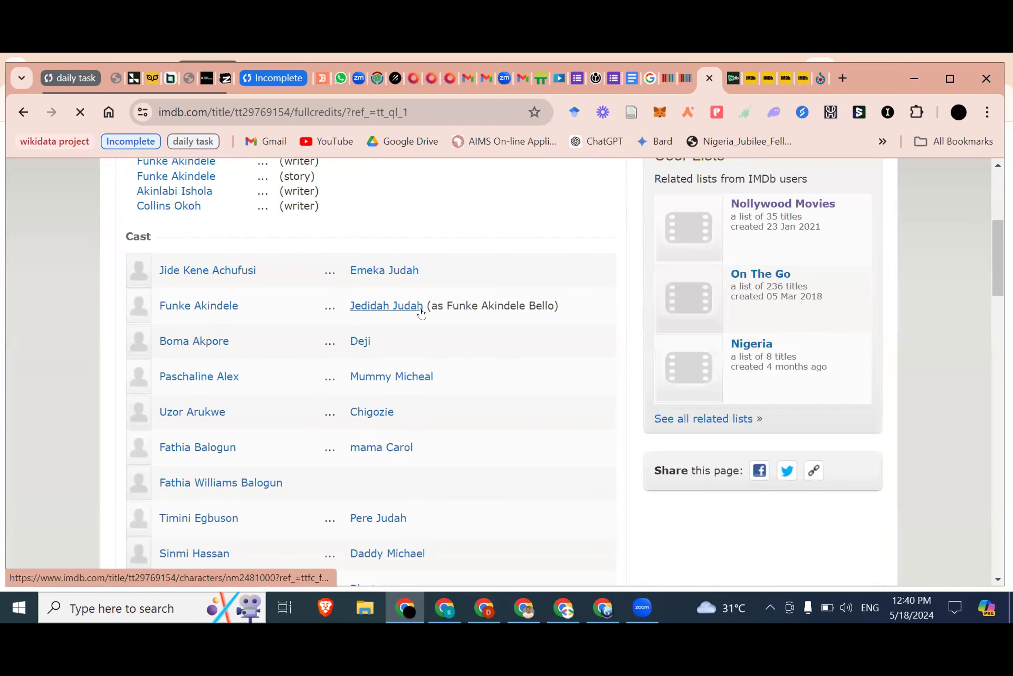
scroll(359, 372, "up", 2)
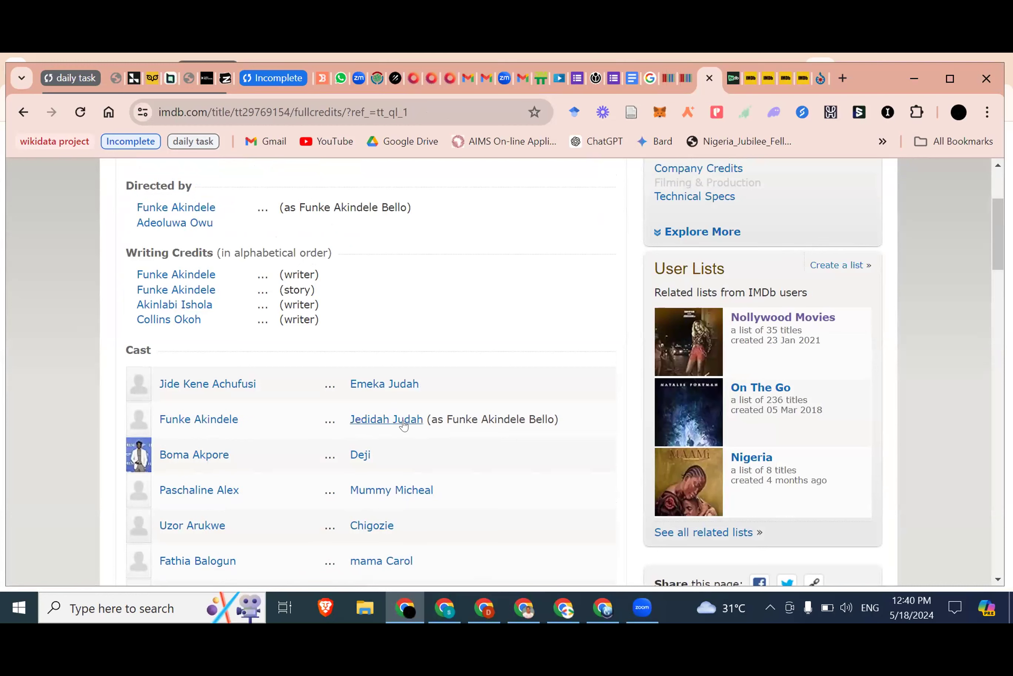
left_click(439, 111)
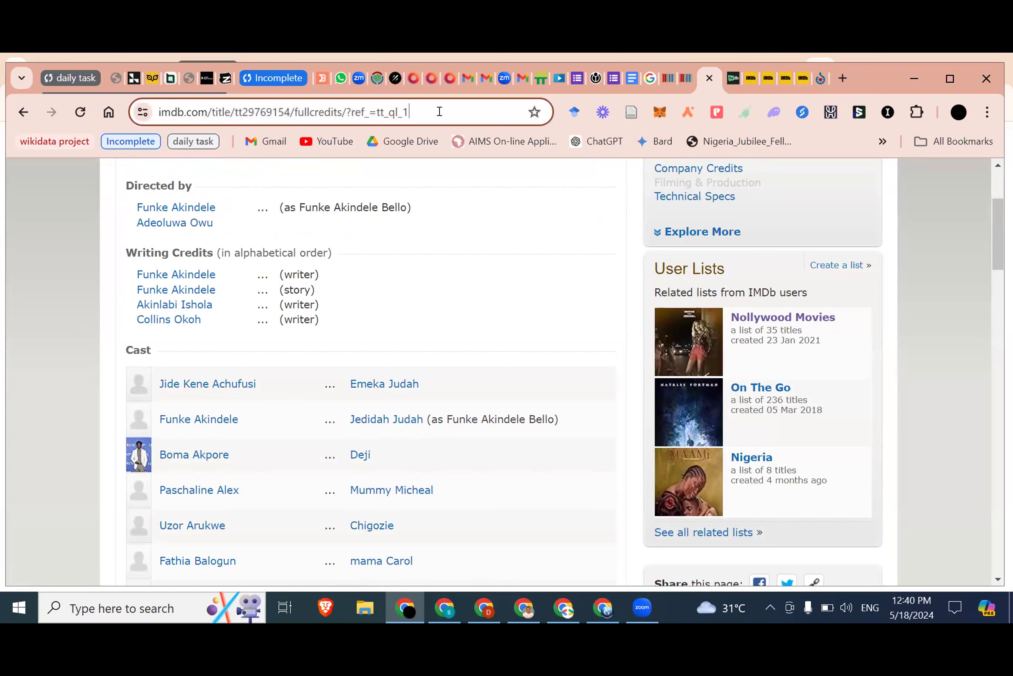
key("ctrl+a")
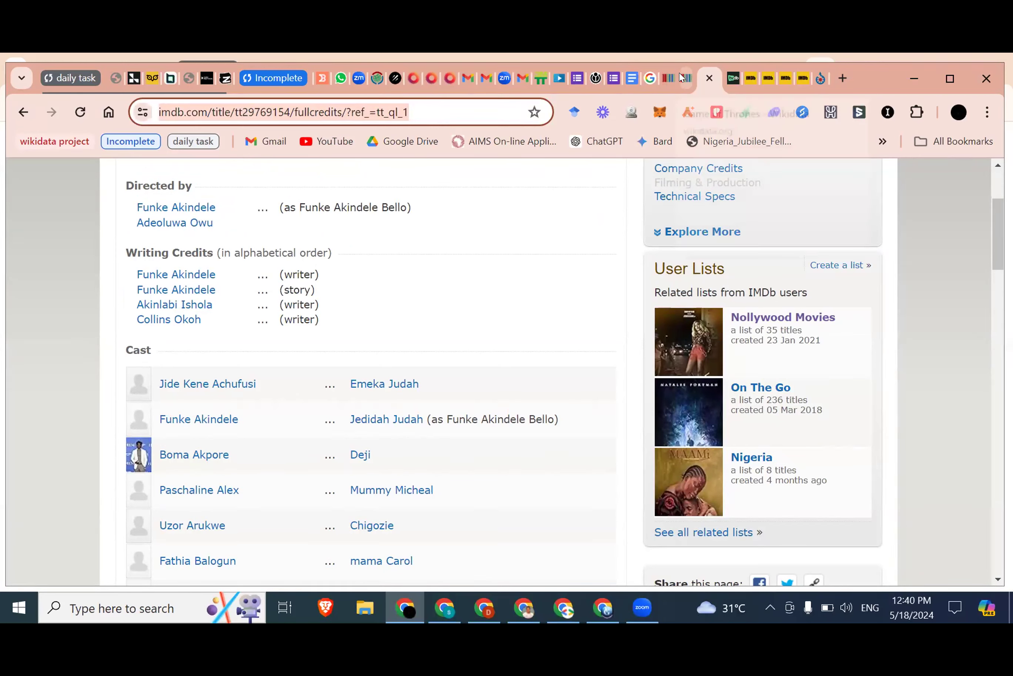
- Add a second reference to the Wikidata cast member statement with the IMDb full credits page as reference URL and retrieved date 2024-05-18
left_click(661, 78)
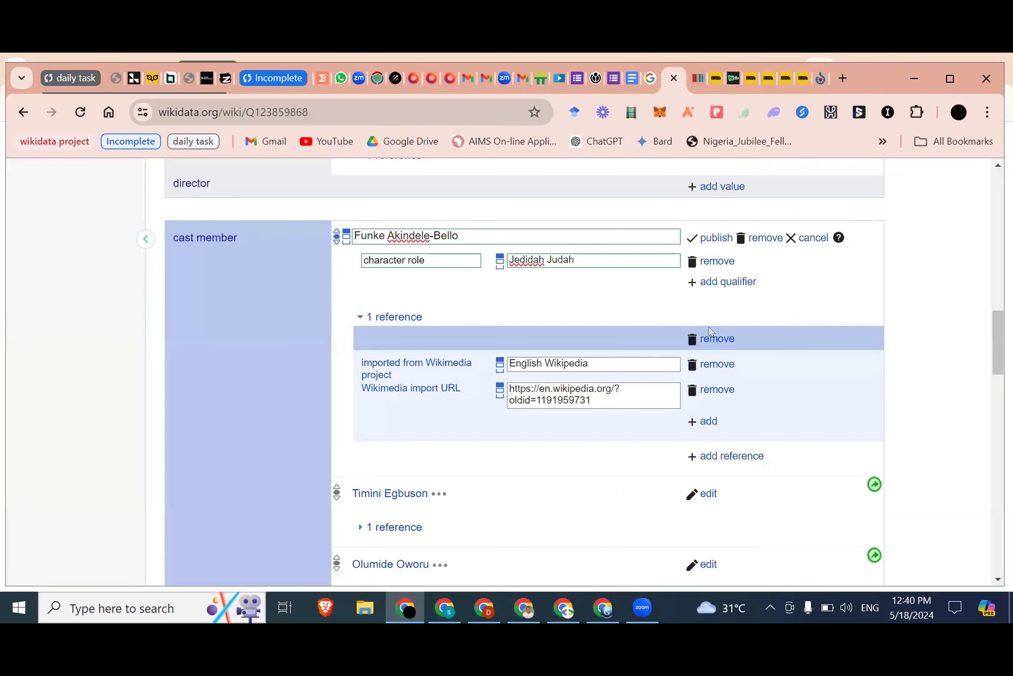
scroll(709, 327, "down", 2)
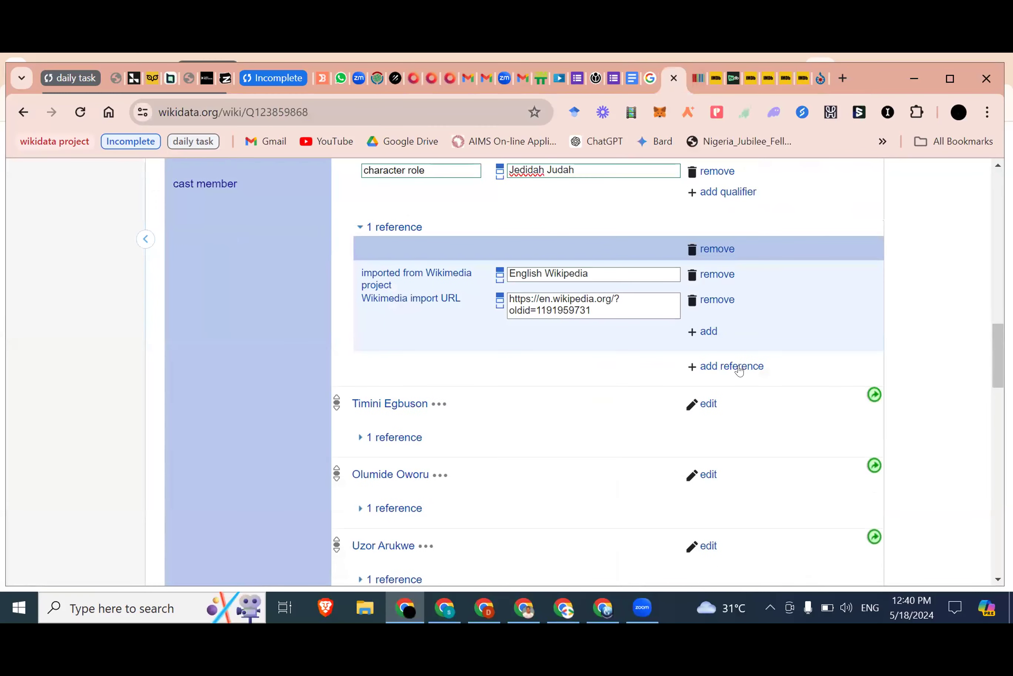
left_click(709, 365)
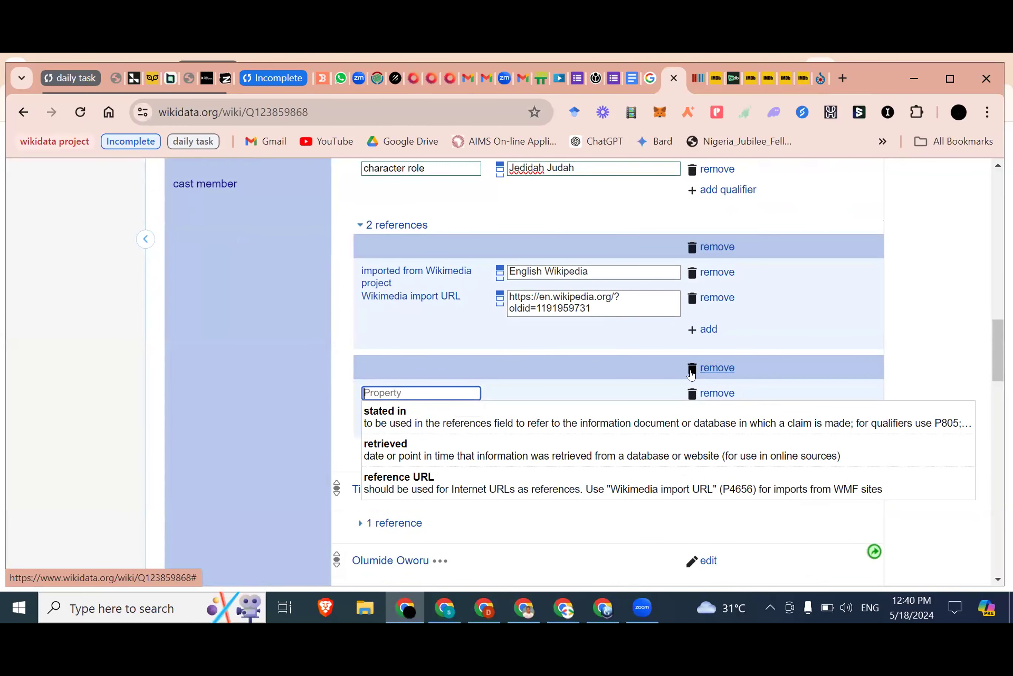
left_click(430, 481)
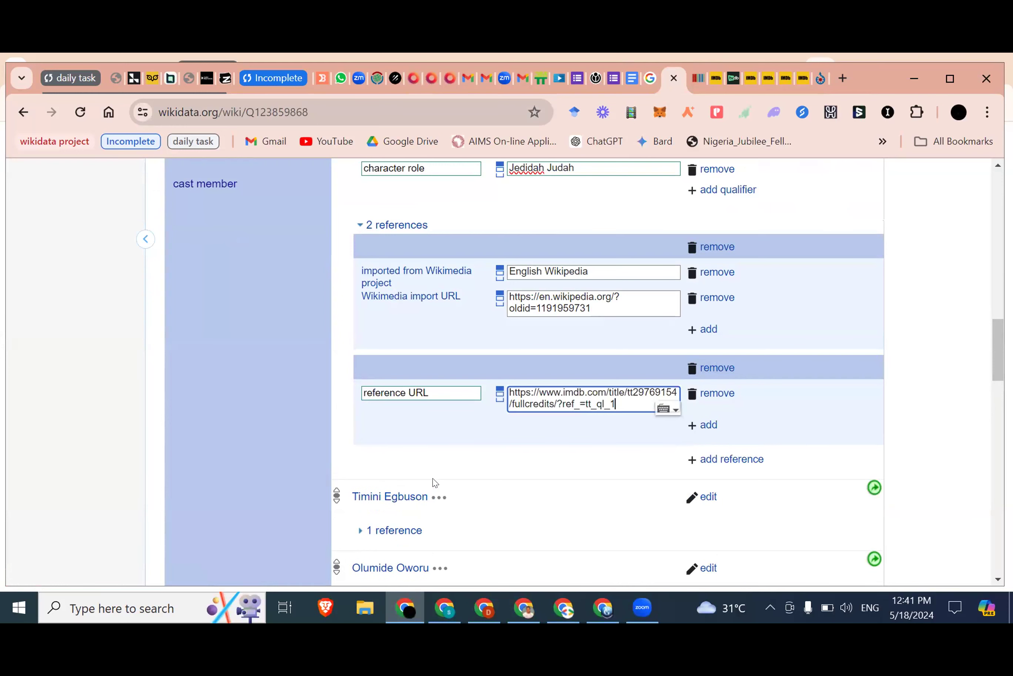
left_click(708, 426)
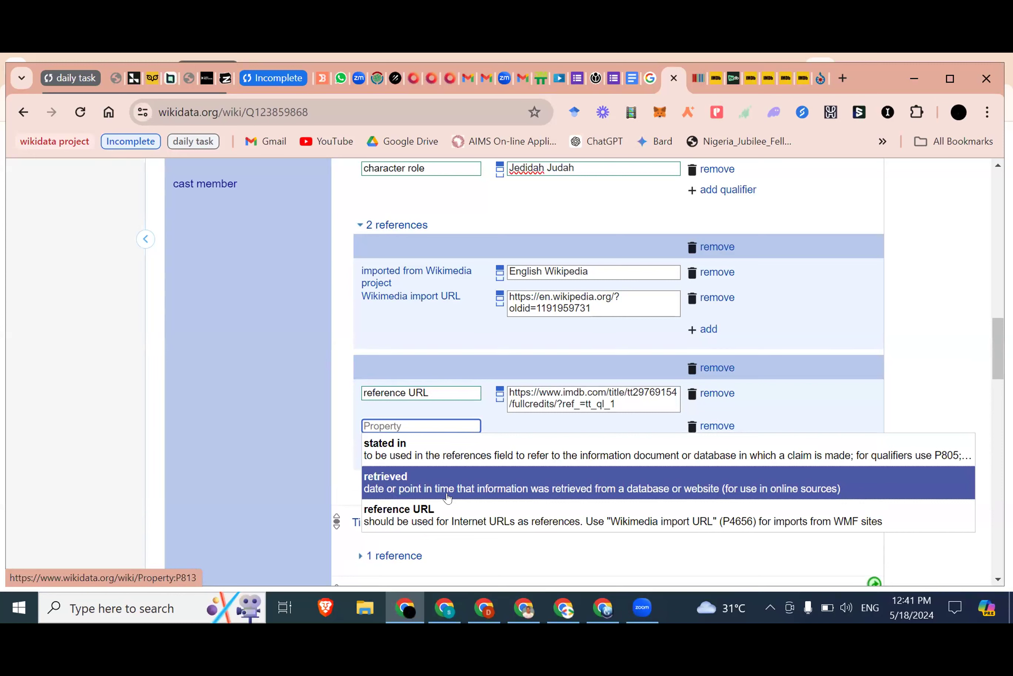
left_click(570, 491)
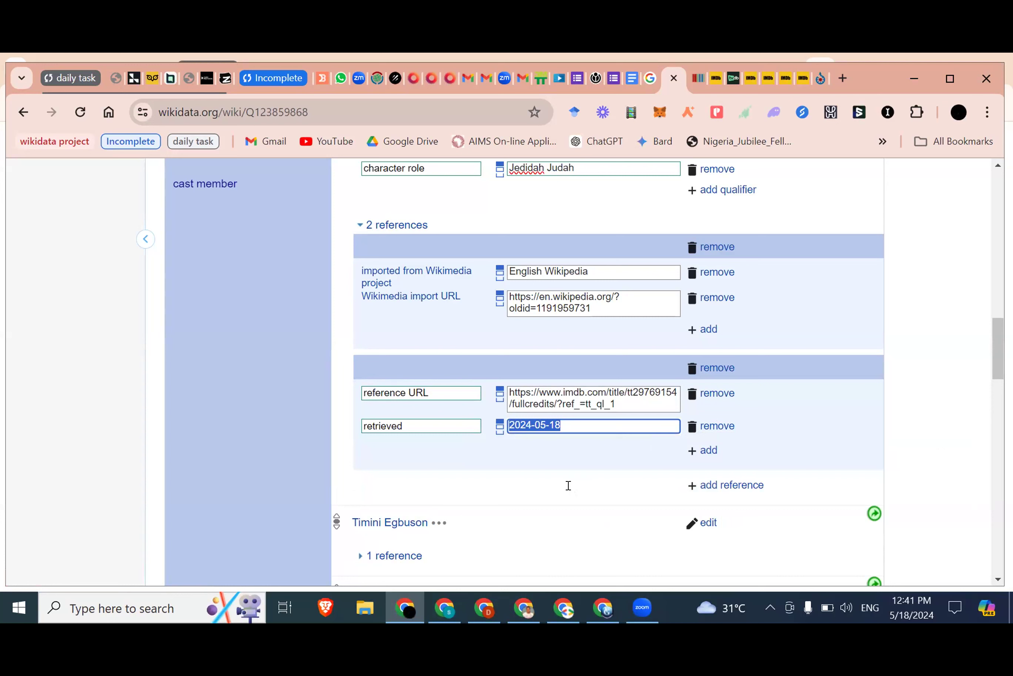
- Check the new character role and IMDb reference on the Funke Akindele-Bello cast member statement and publish it
scroll(596, 429, "up", 1)
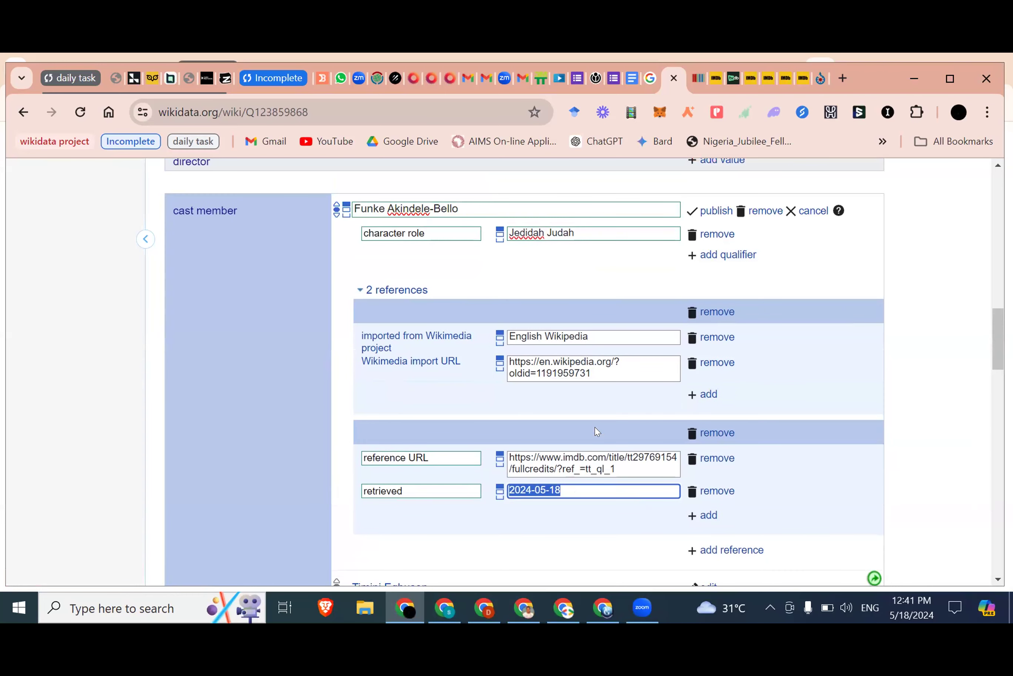
scroll(669, 385, "down", 1)
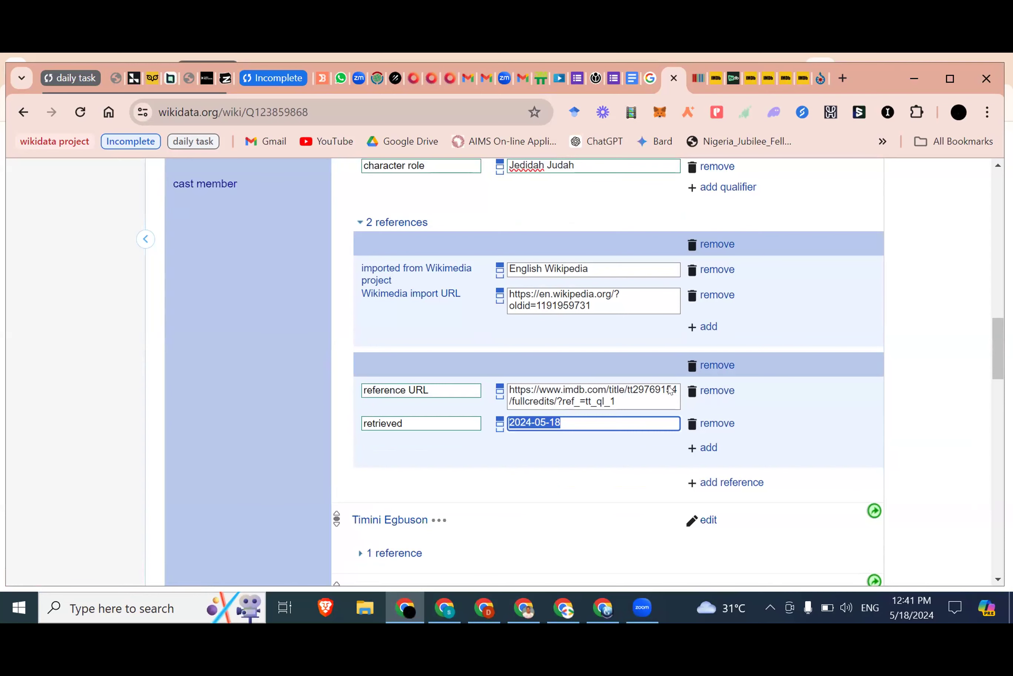
scroll(670, 389, "up", 1)
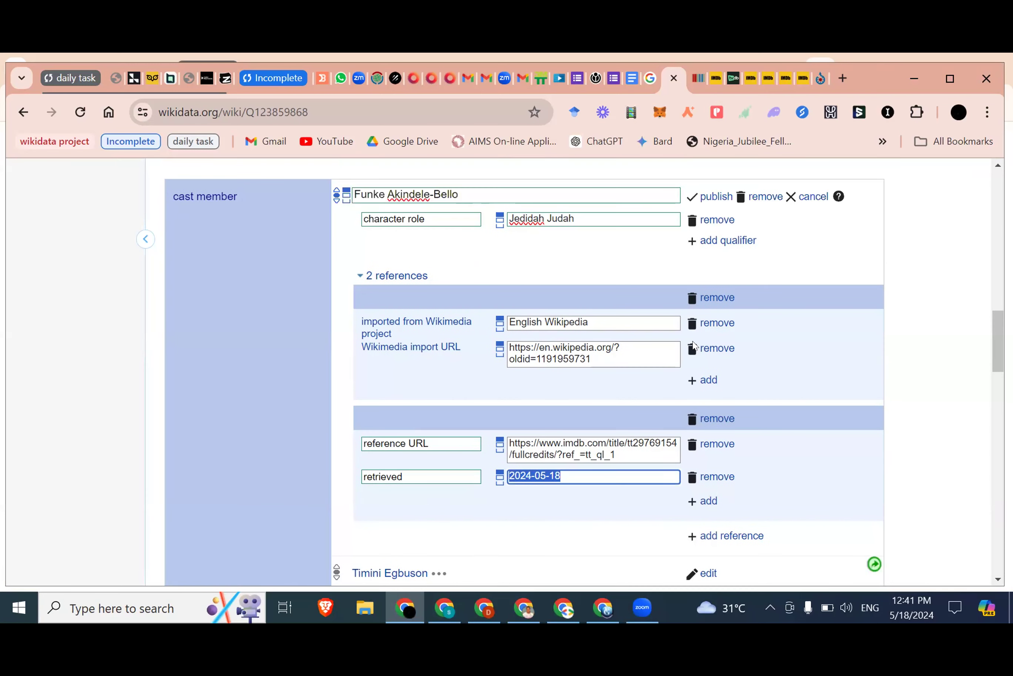
left_click(716, 197)
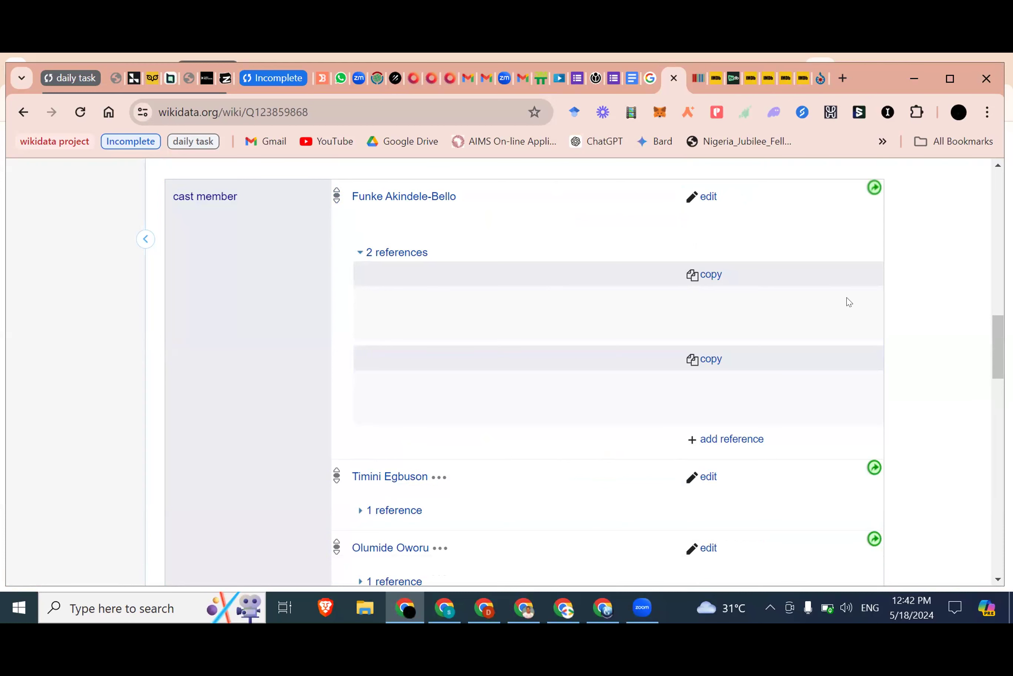
- Review the published qualifier and references on the Funke Akindele-Bello statement, and look over the other cast member entries
scroll(849, 302, "down", 3)
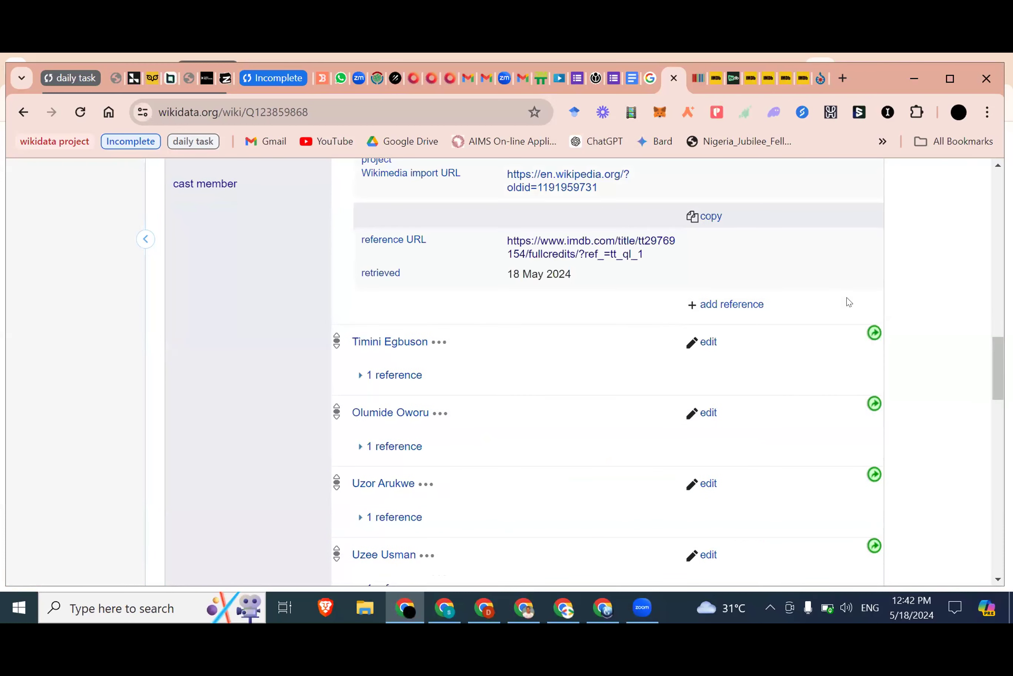
scroll(849, 302, "up", 4)
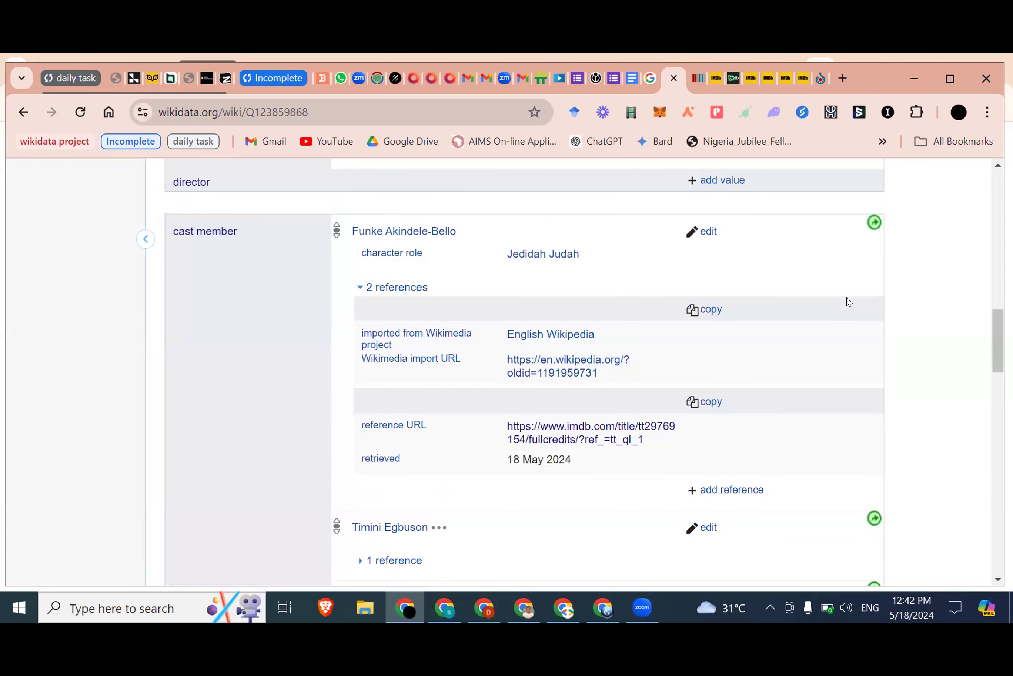
scroll(849, 301, "up", 1)
scroll(849, 302, "down", 1)
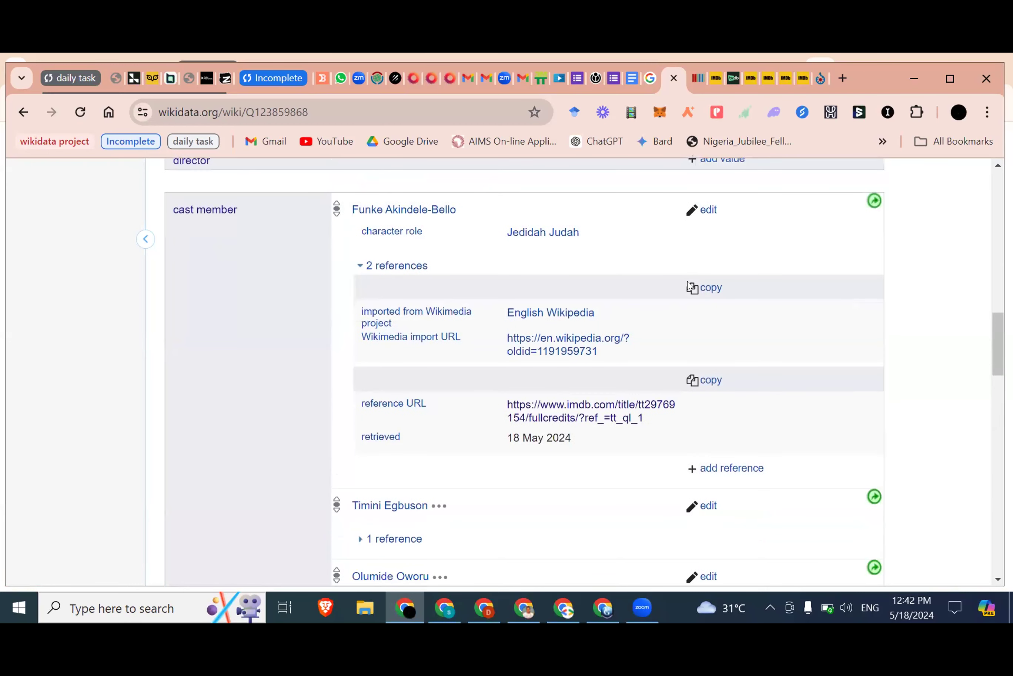
scroll(440, 242, "up", 1)
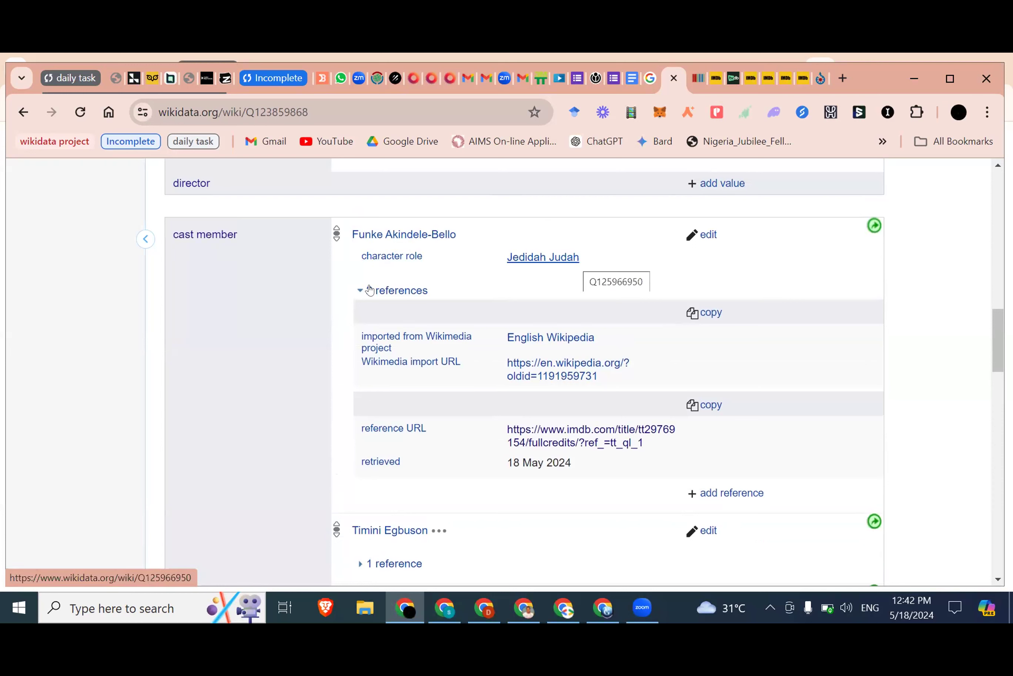
scroll(371, 294, "down", 2)
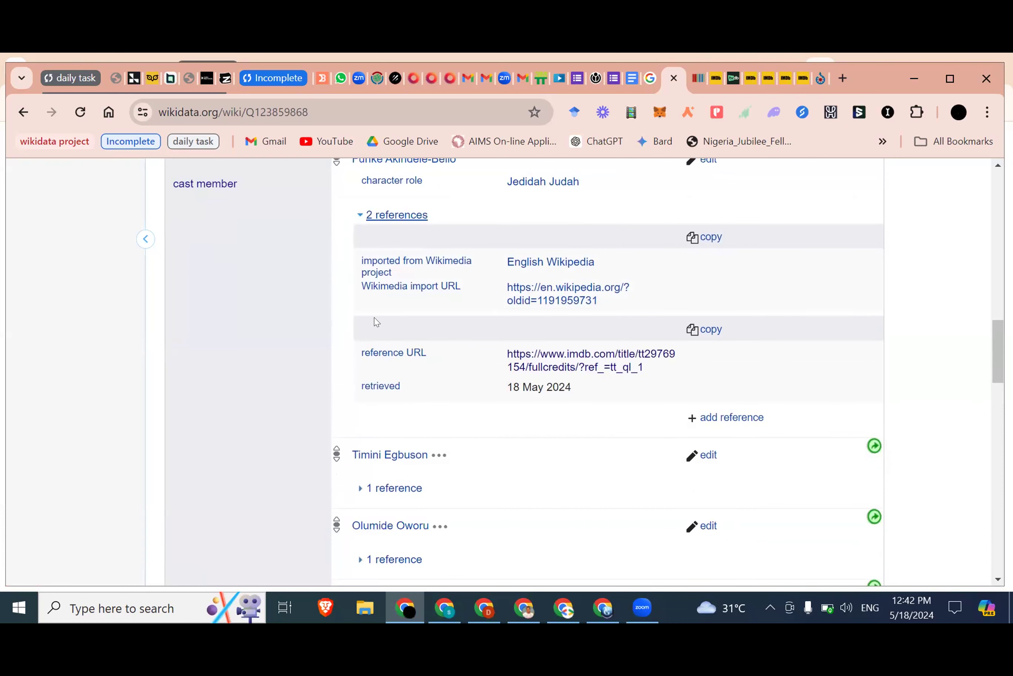
scroll(377, 353, "down", 2)
scroll(379, 388, "down", 2)
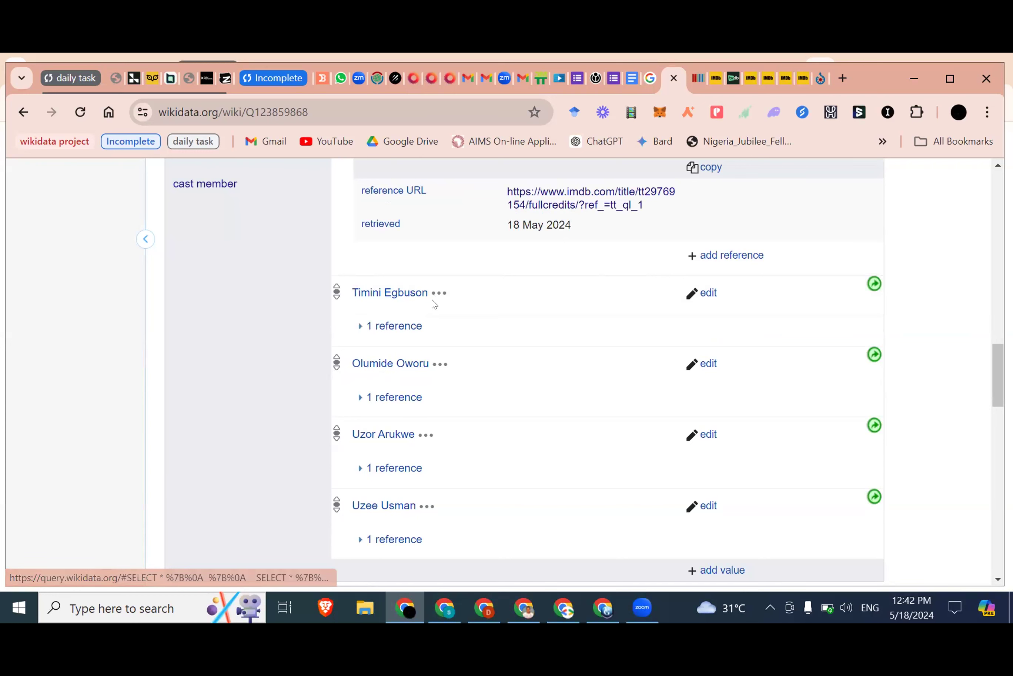
scroll(386, 371, "down", 3)
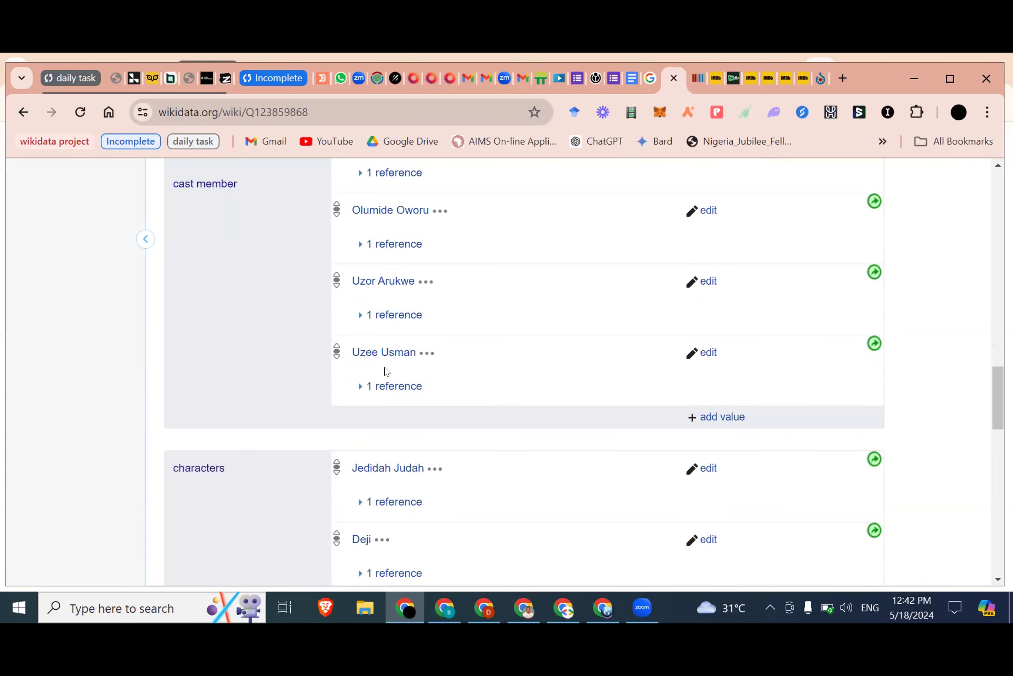
- Start a new statement below the characters property, using publication date as its property
scroll(386, 370, "down", 7)
scroll(658, 333, "up", 1)
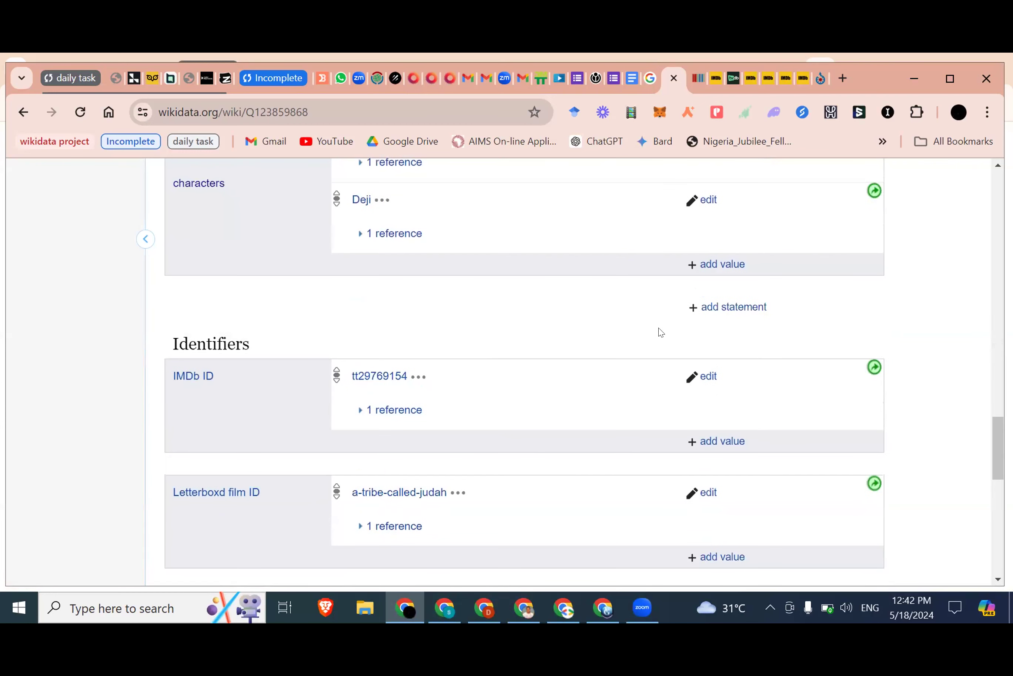
left_click(733, 308)
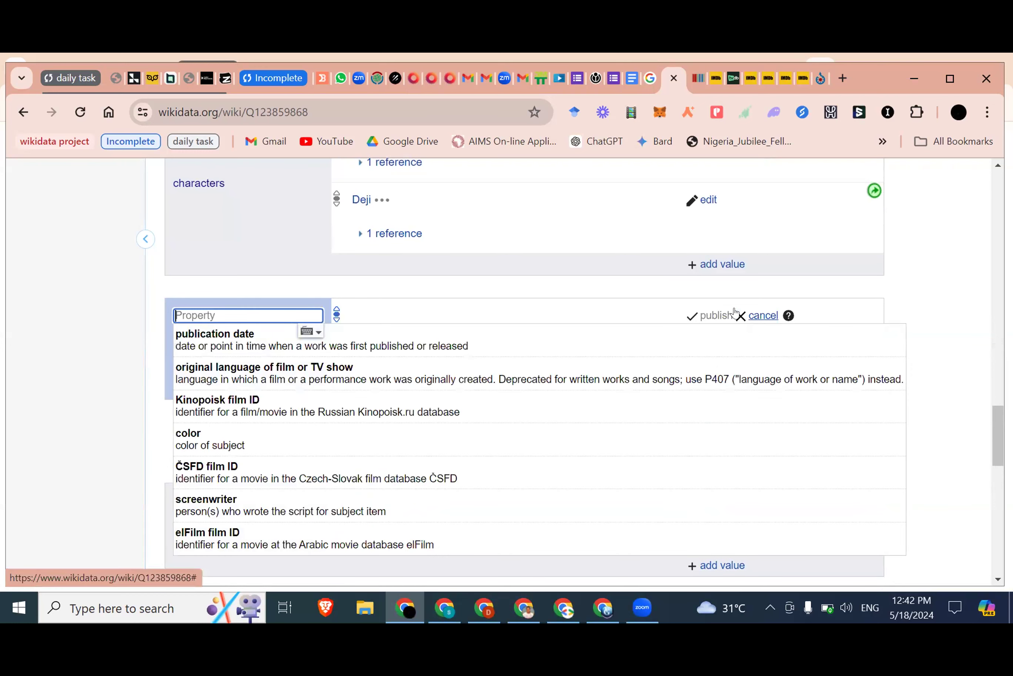
left_click(588, 335)
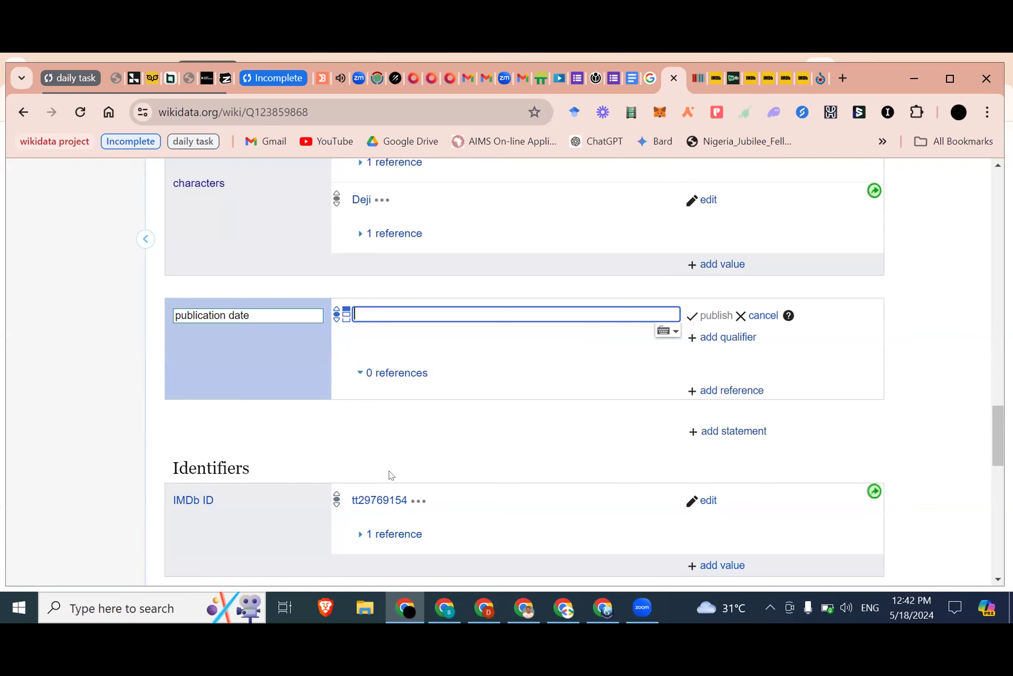
- Check the film's year on its IMDb full cast page and enter 2023 as the publication date in Wikidata
key("alt+Tab")
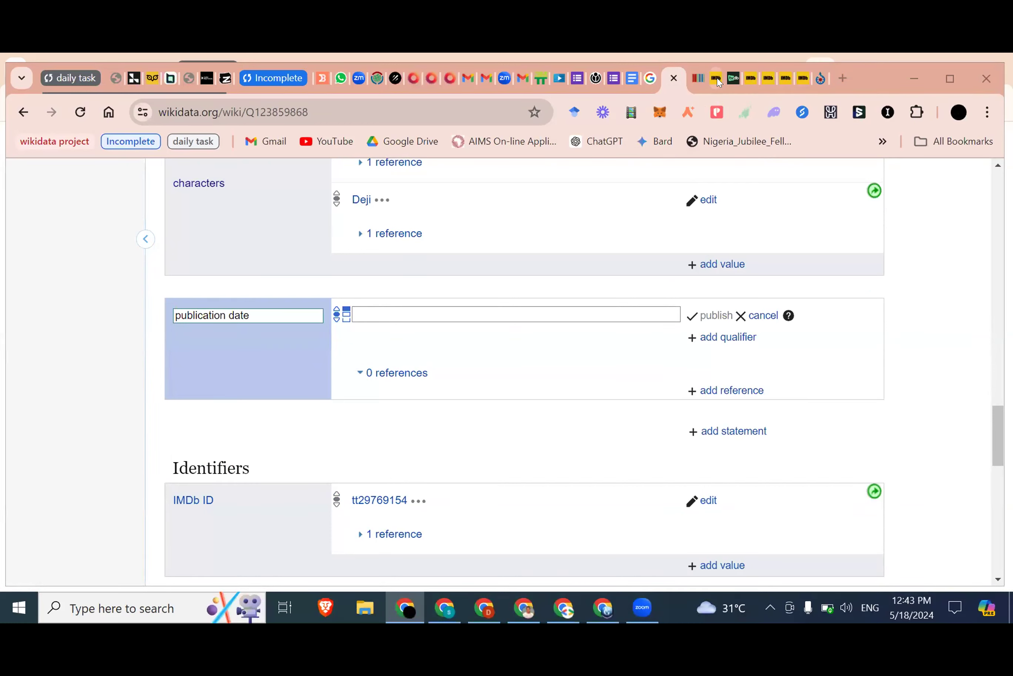
mouse_move(718, 82)
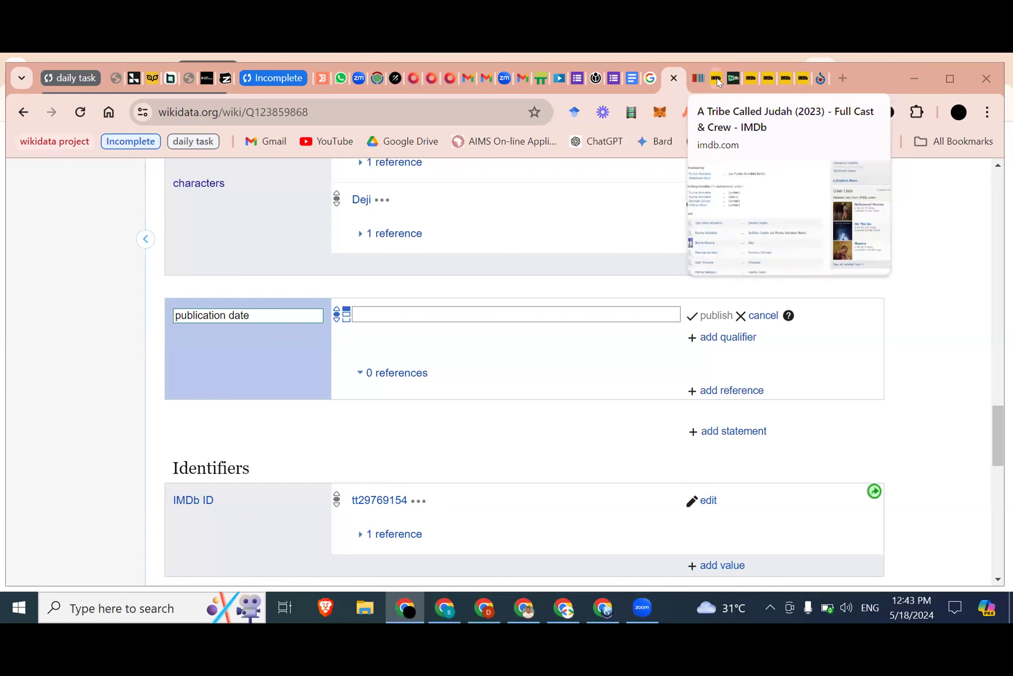
left_click(719, 82)
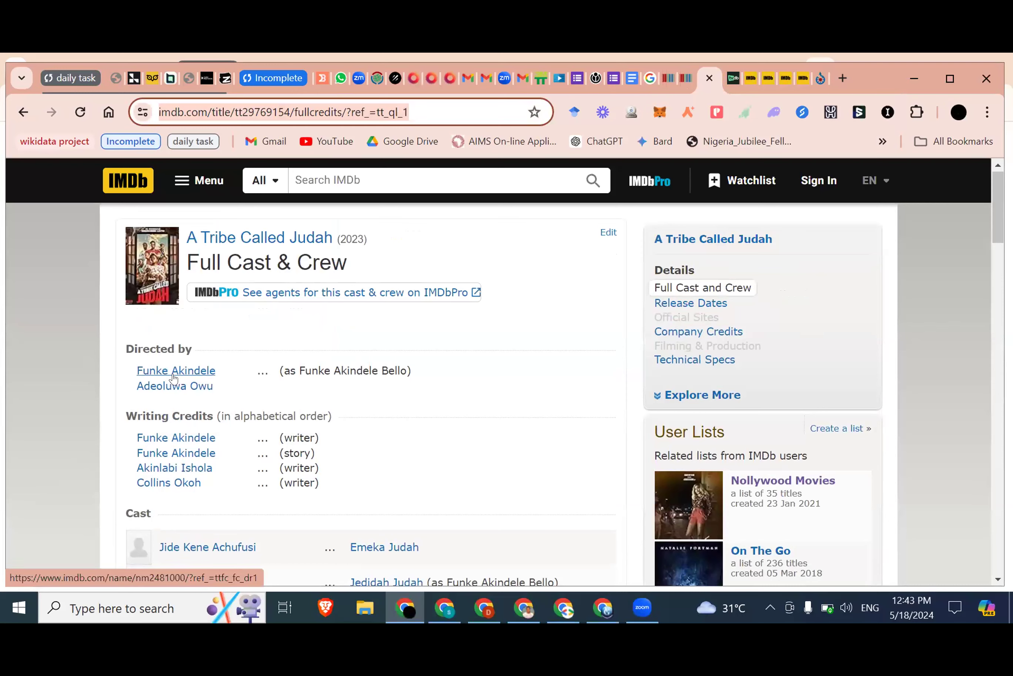
scroll(173, 378, "down", 1)
scroll(173, 378, "down", 5)
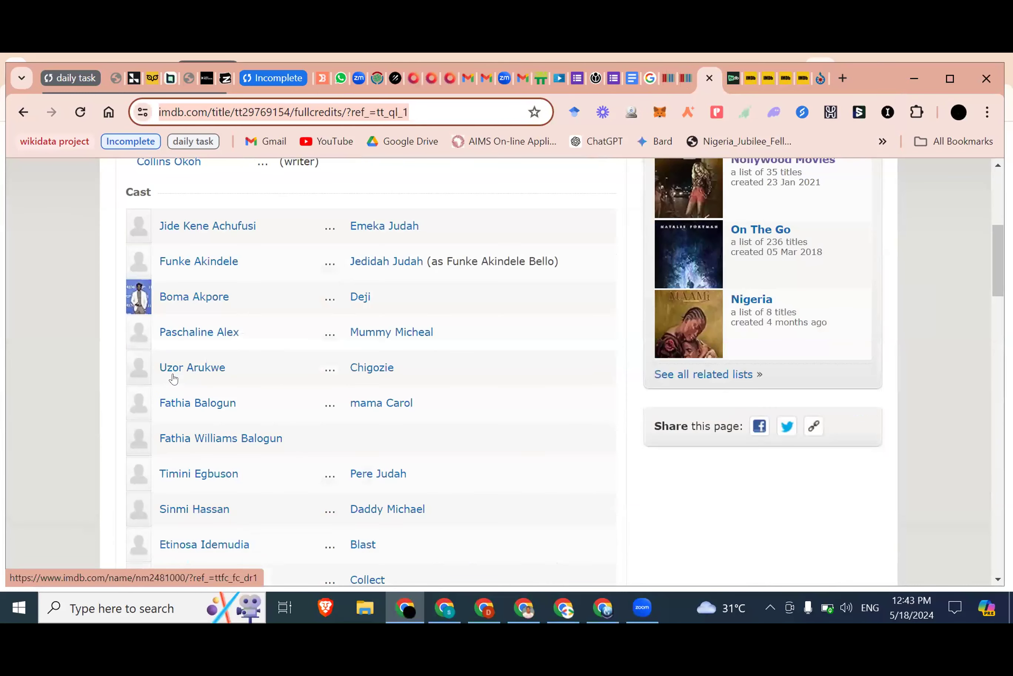
scroll(173, 377, "up", 6)
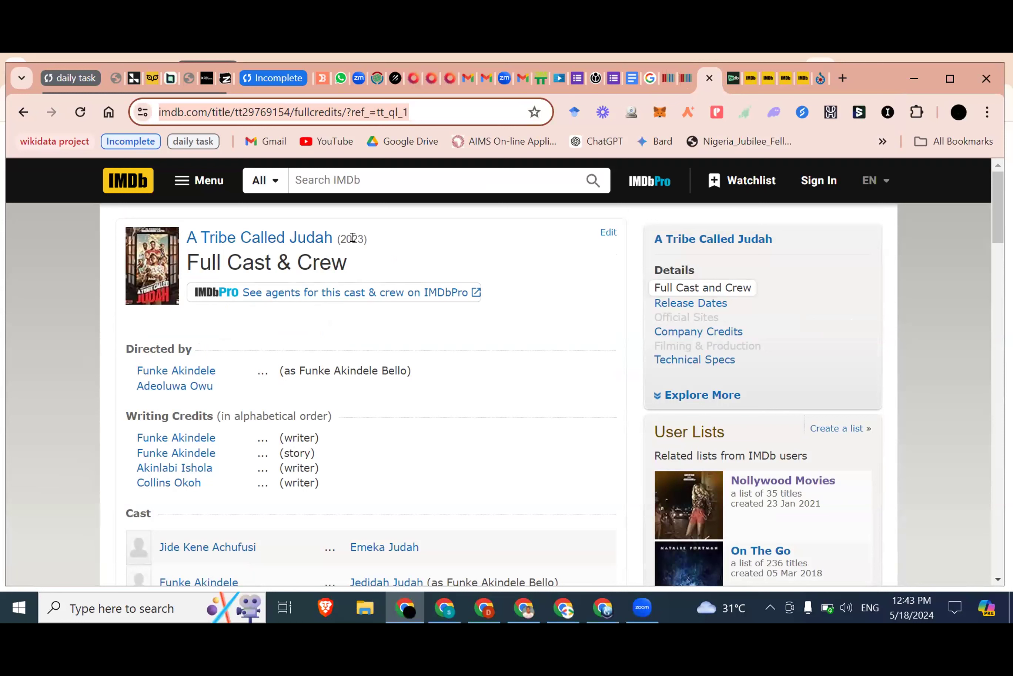
left_click(670, 79)
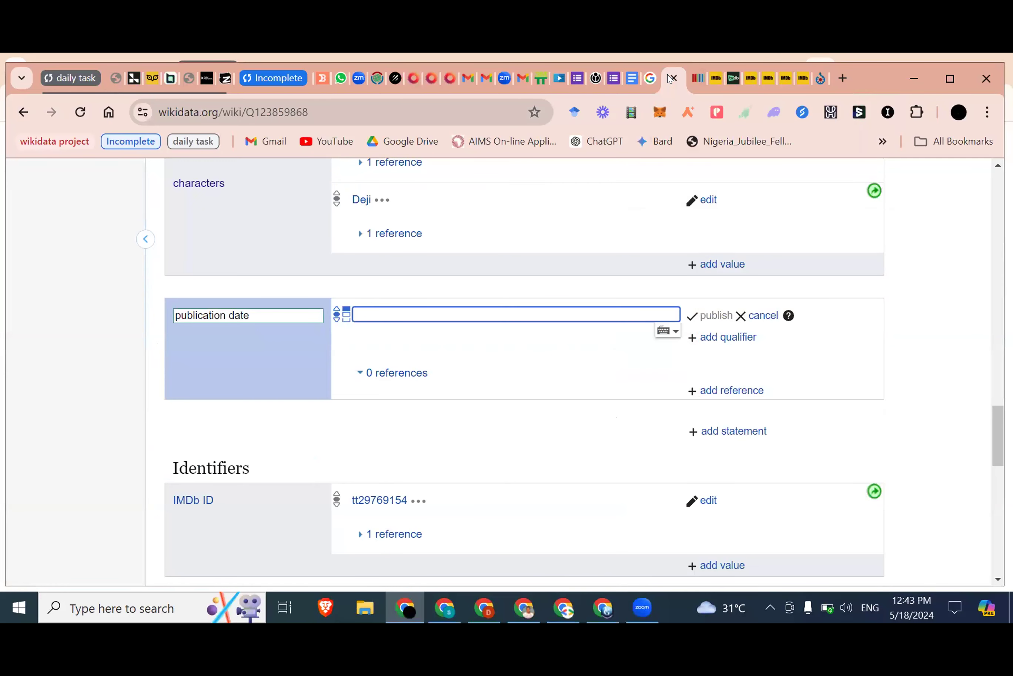
type("2023")
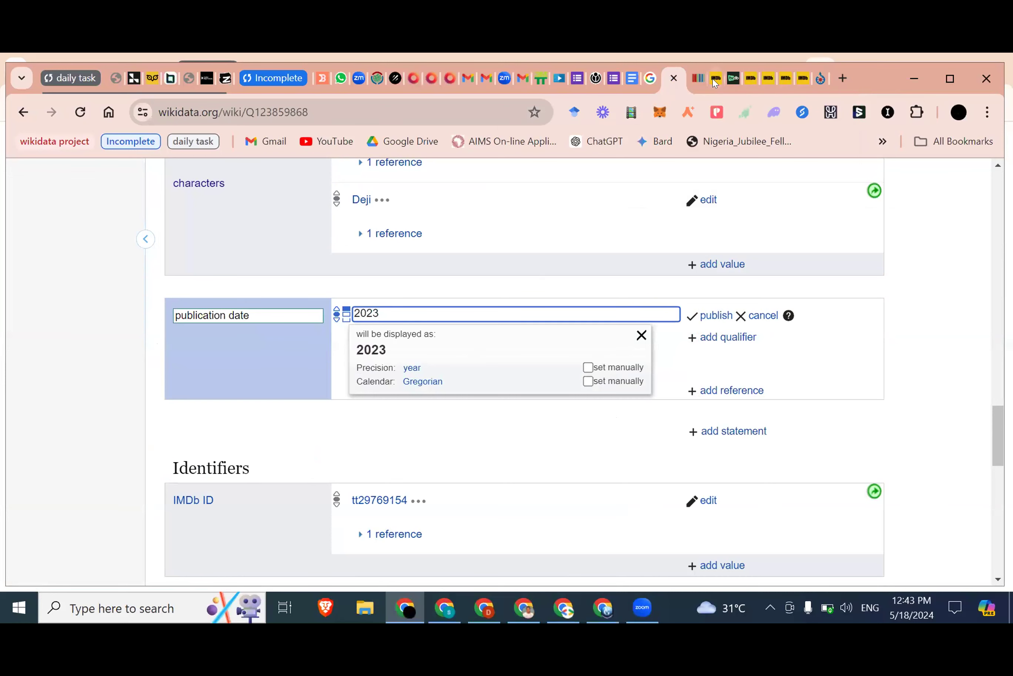
- Copy the address of the film's IMDb full credits page and return to the Wikidata item
left_click(488, 106)
key("ctrl+c")
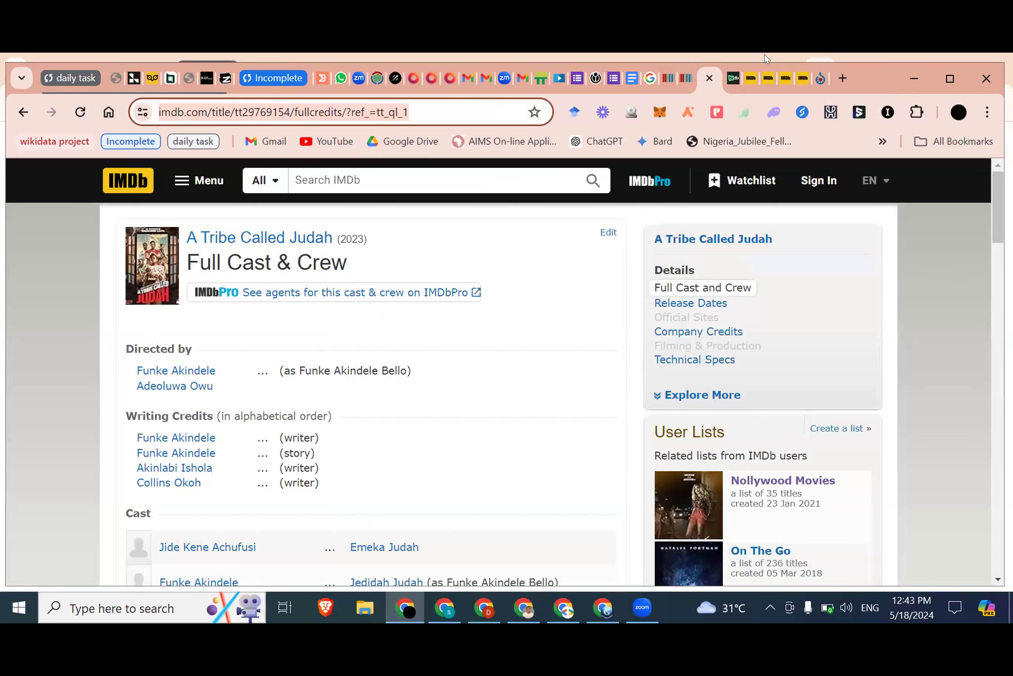
key("ctrl+shift+Tab")
key("ctrl+shift+Tab")
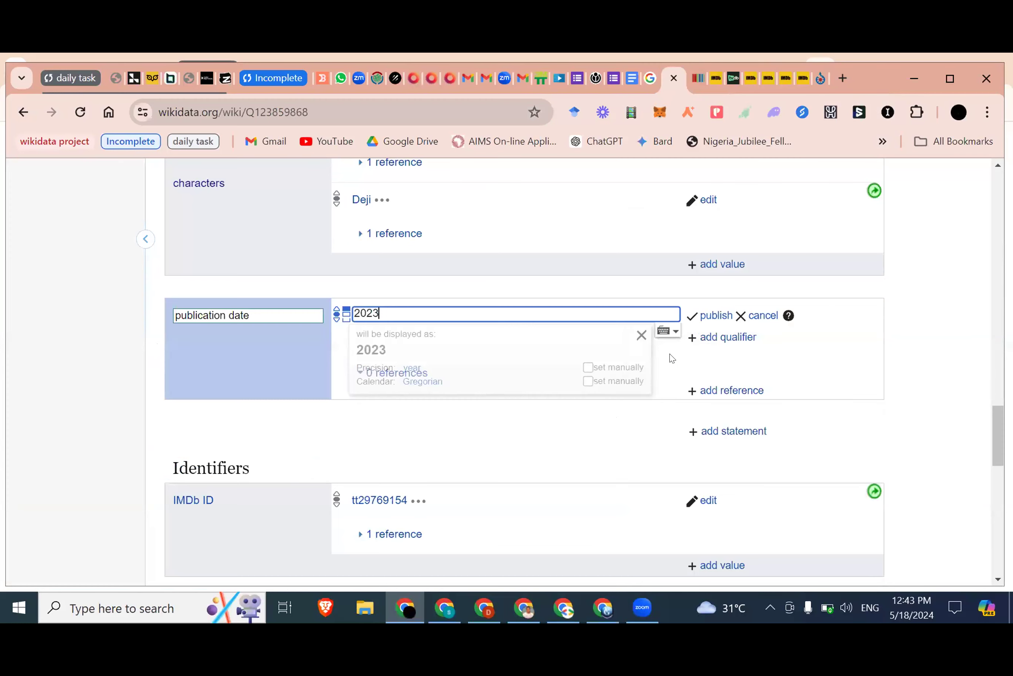
- Add a reference to the publication date statement with the copied IMDb full credits address as its reference URL
left_click(740, 390)
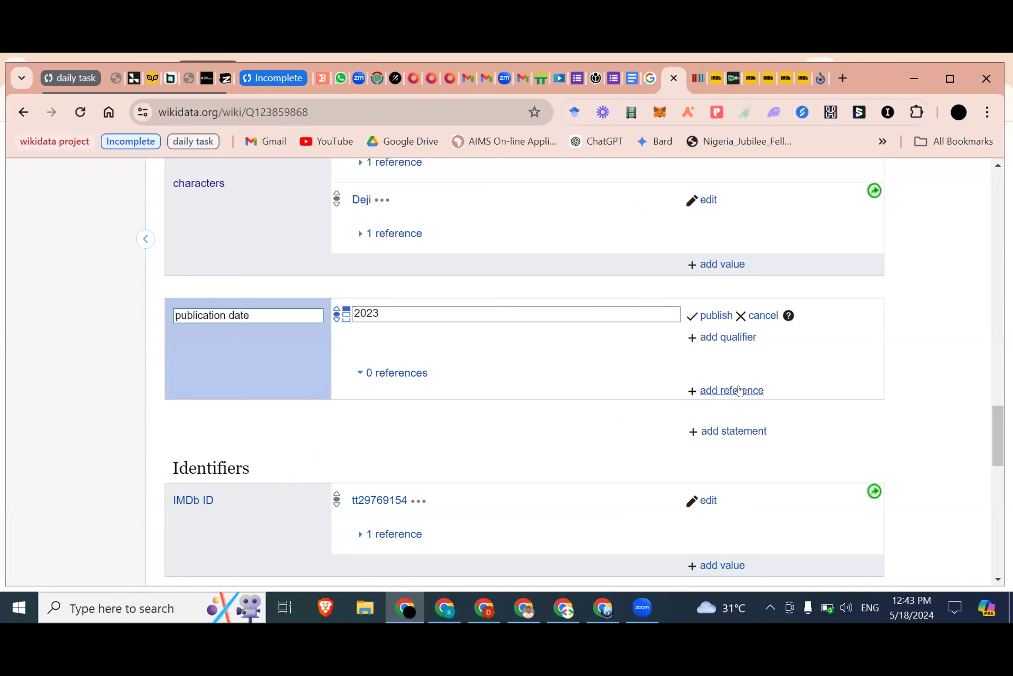
left_click(740, 390)
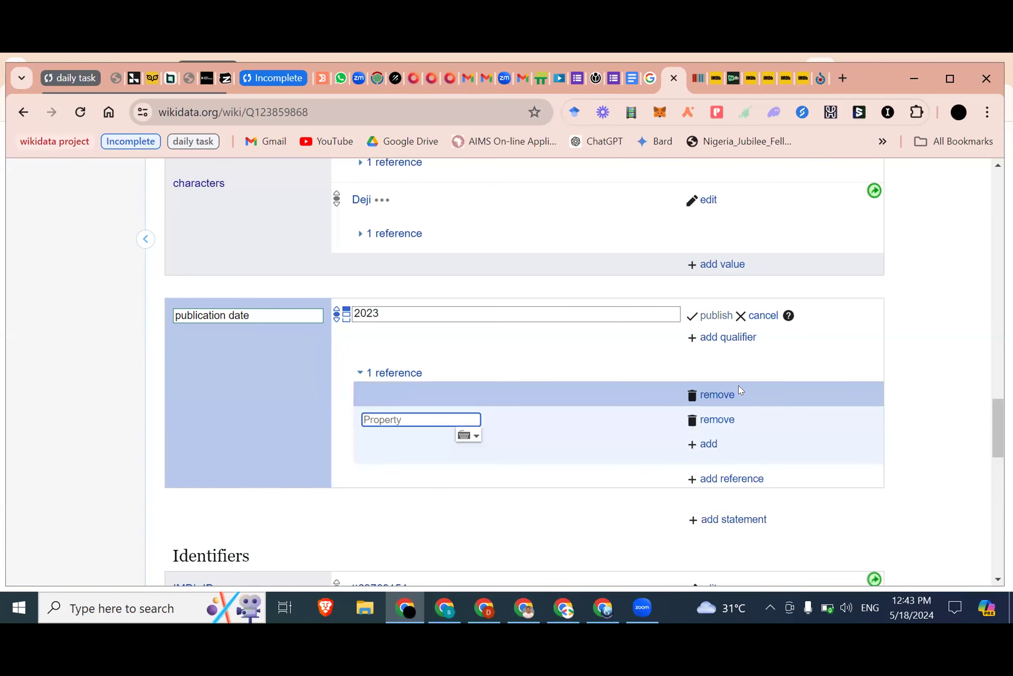
type("refere")
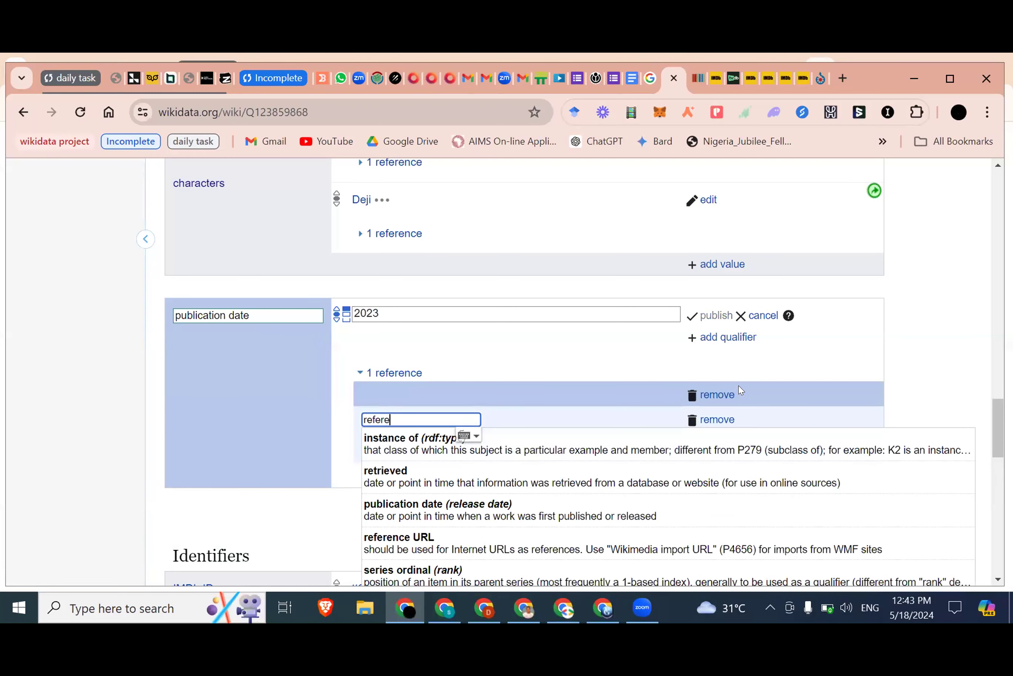
type("nce")
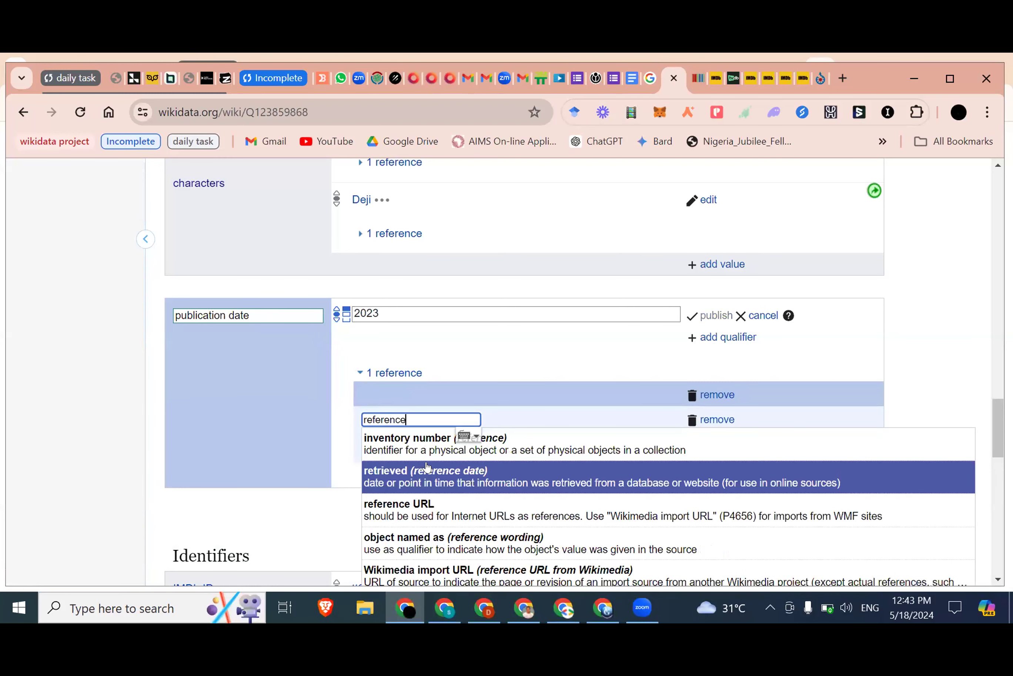
left_click(411, 509)
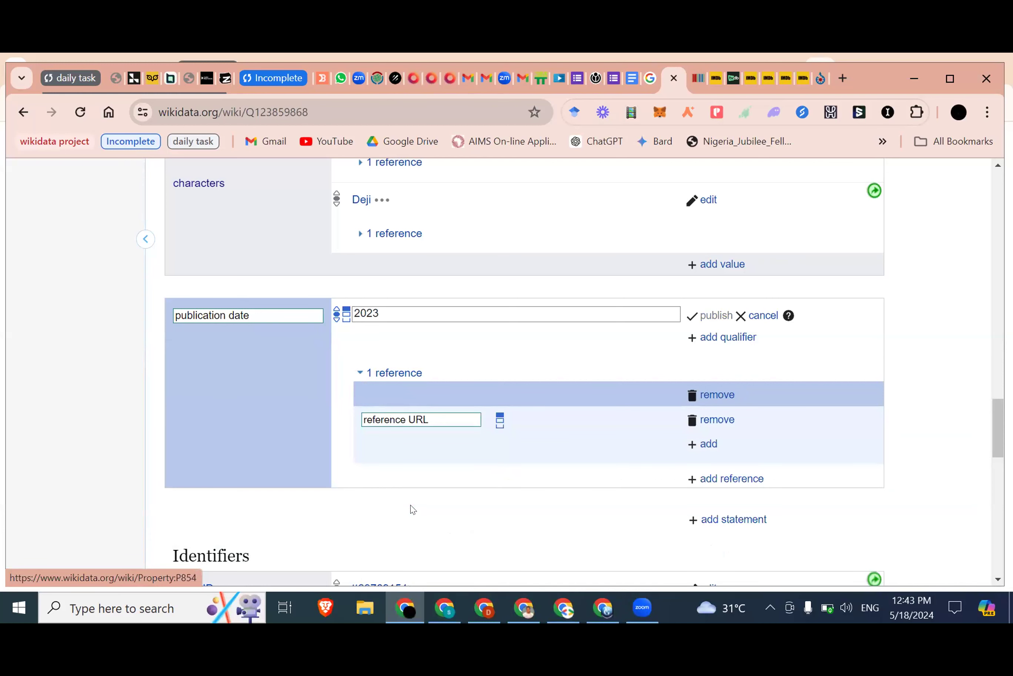
key("ctrl+v")
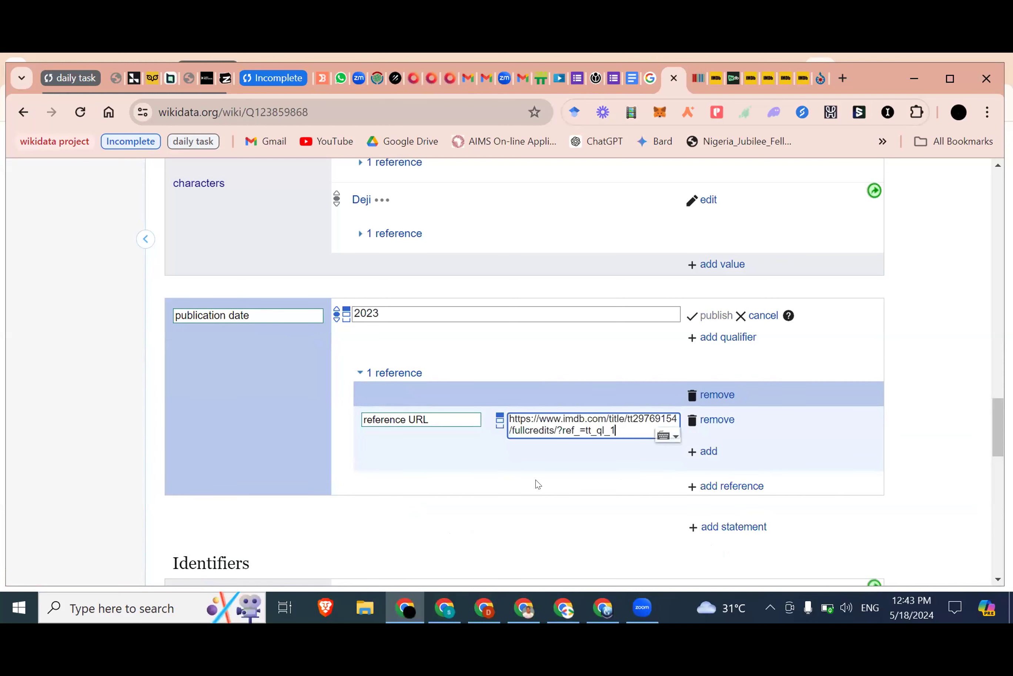
- Add a retrieved date of 2024-05-18 to the publication date's reference and publish the statement
left_click(701, 451)
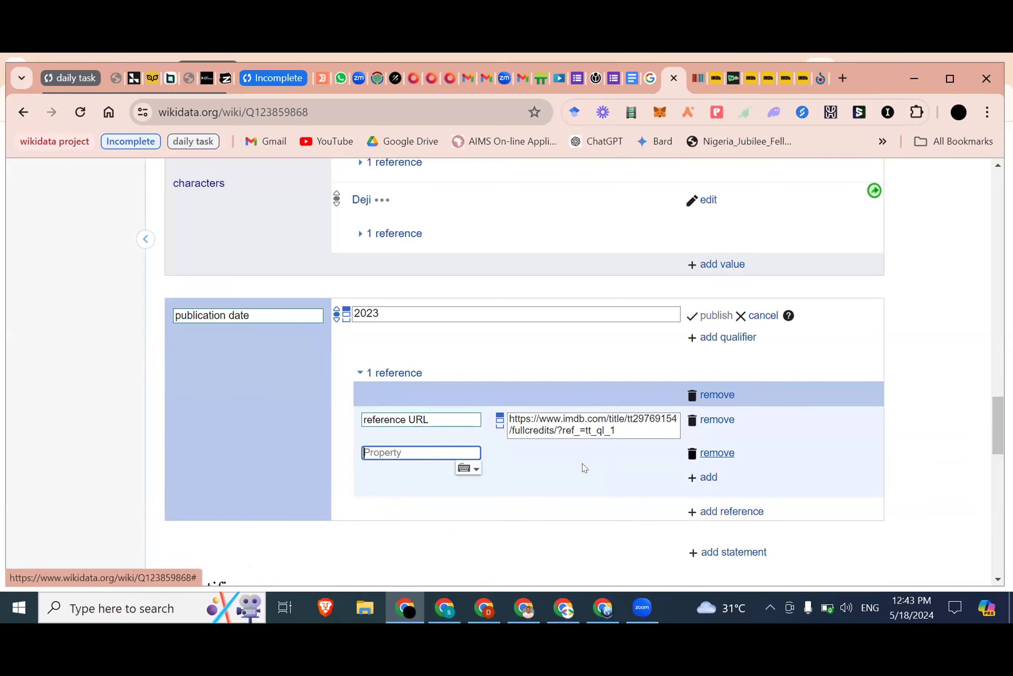
type("retr")
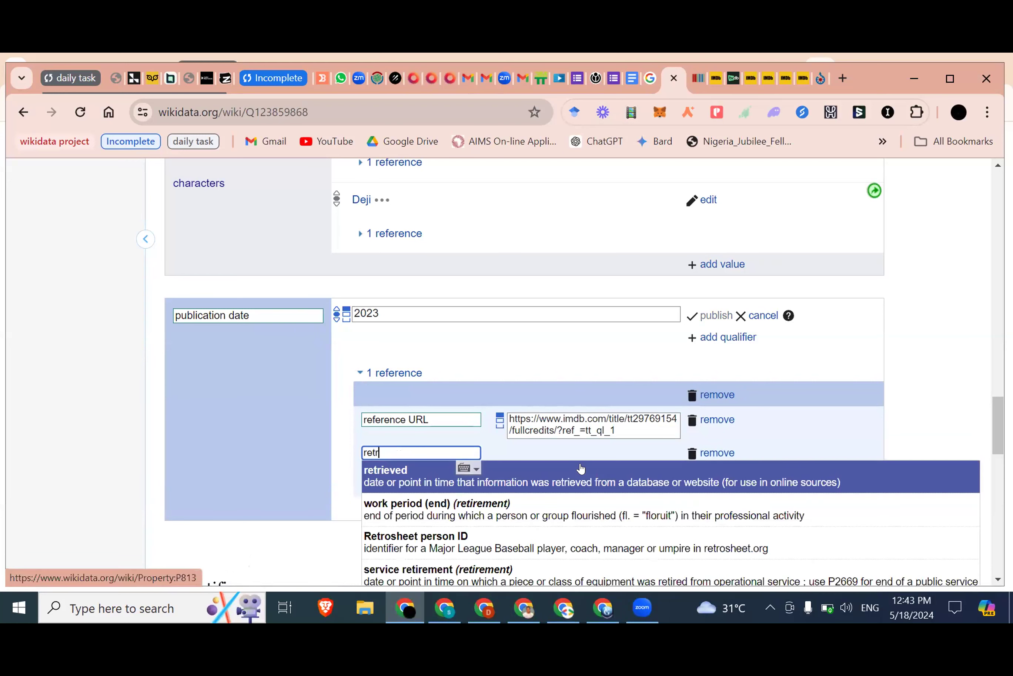
left_click(581, 468)
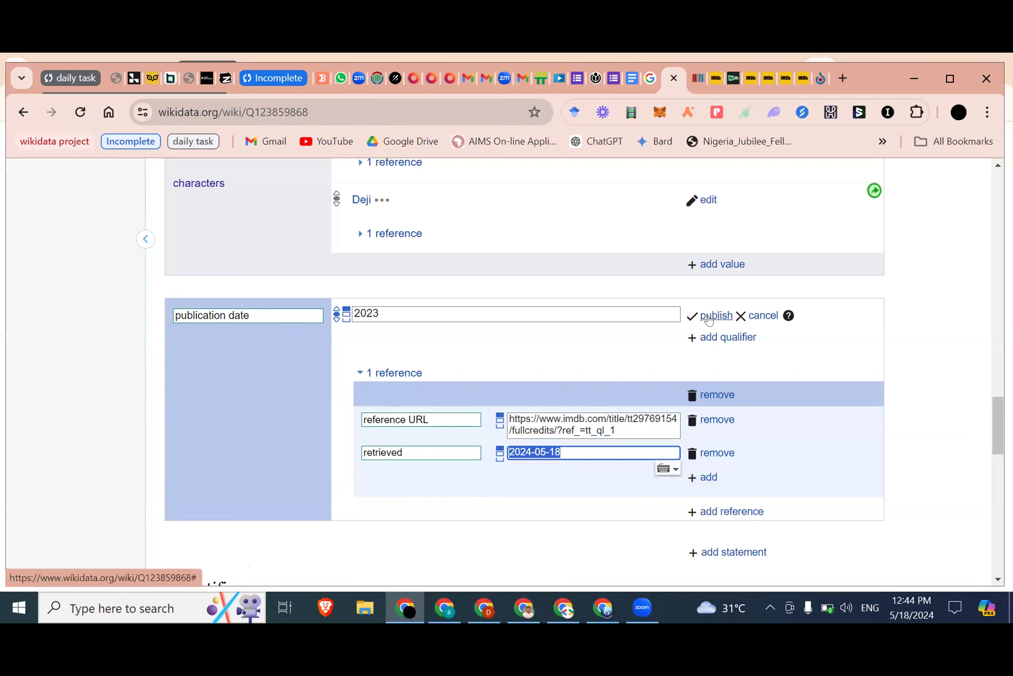
left_click(715, 316)
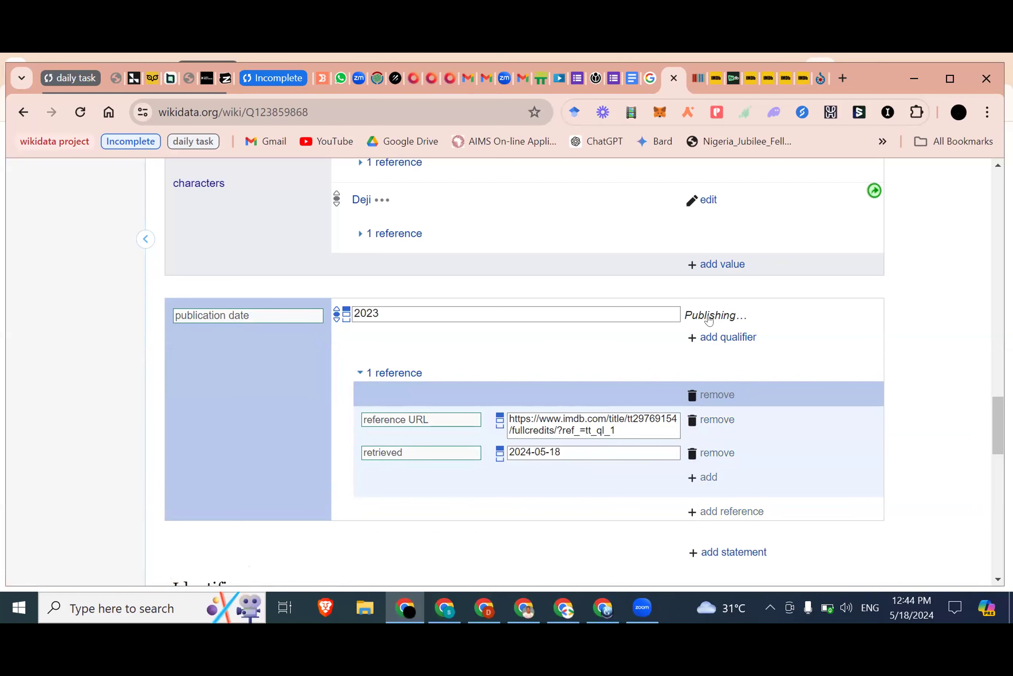
scroll(748, 340, "down", 1)
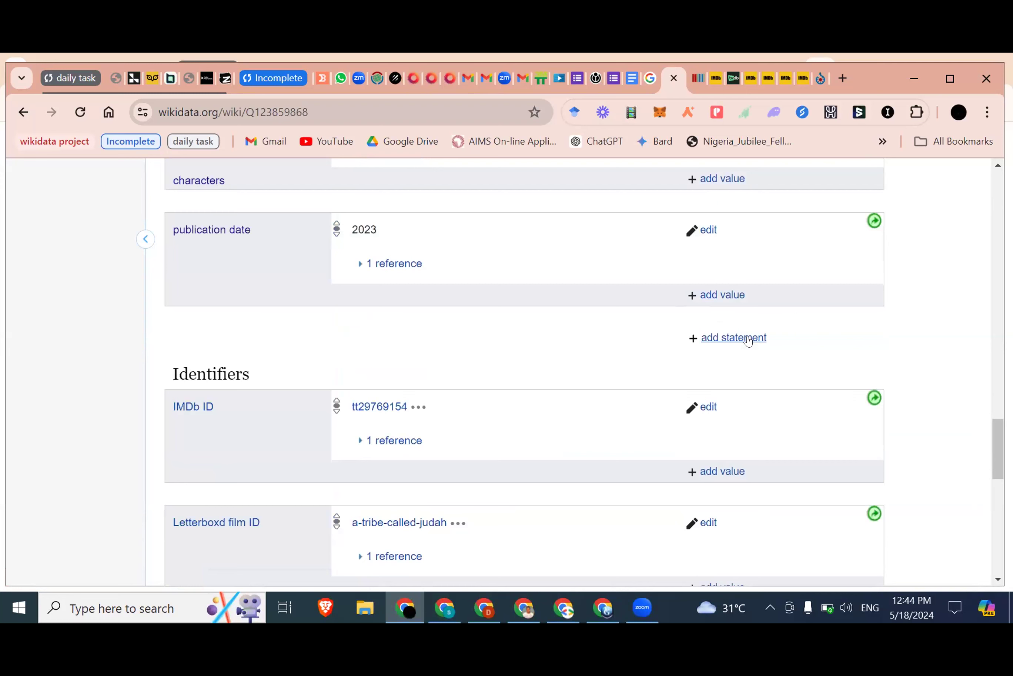
left_click(749, 339)
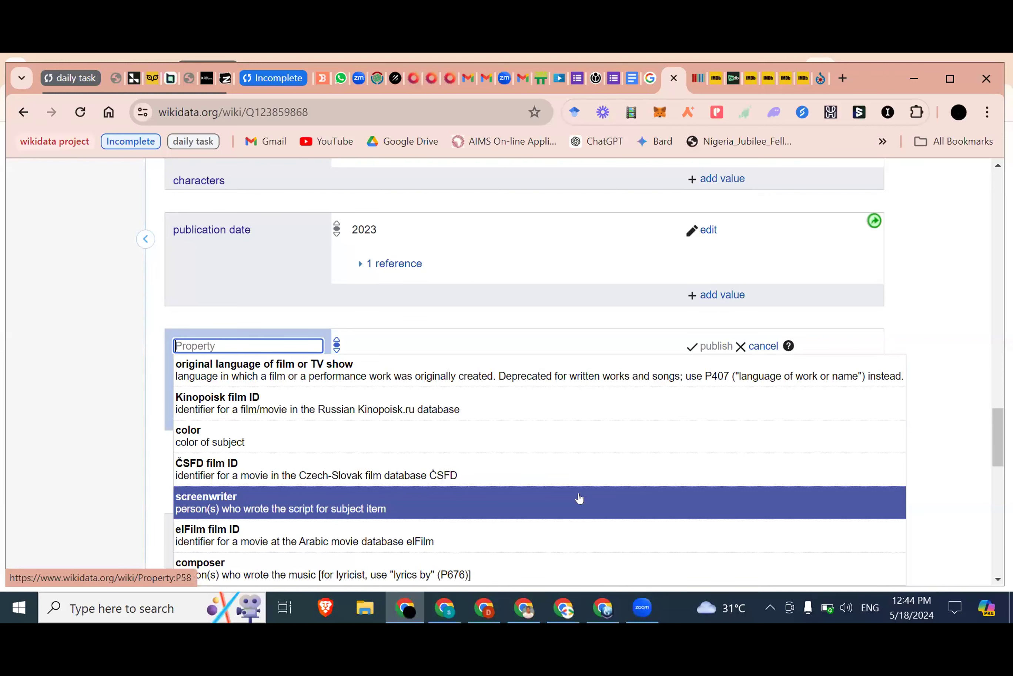
scroll(579, 498, "down", 2)
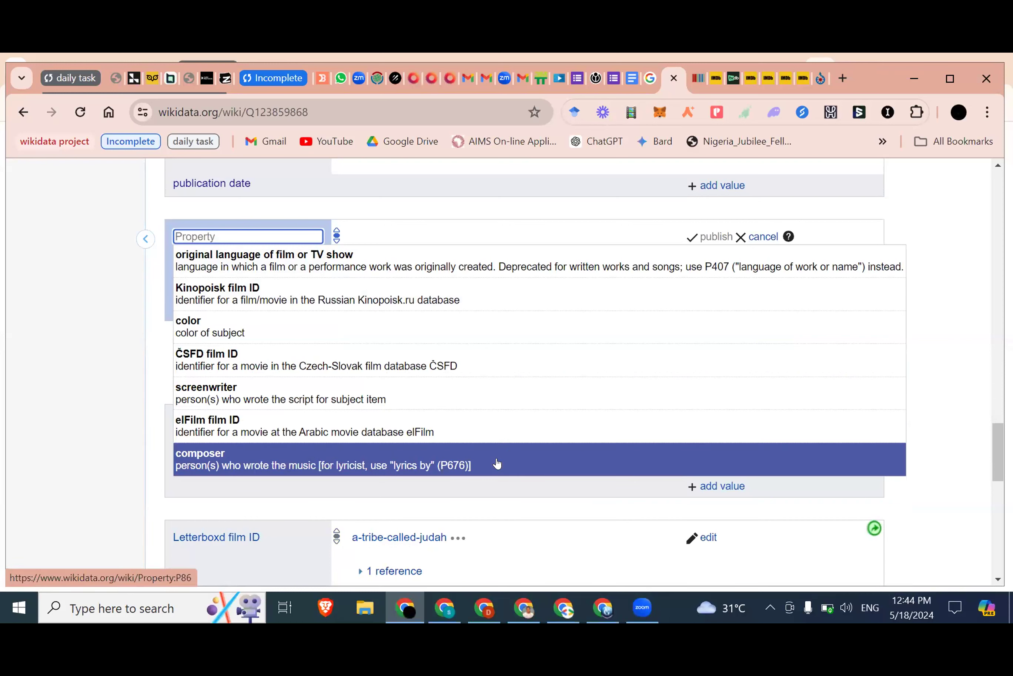
left_click(714, 82)
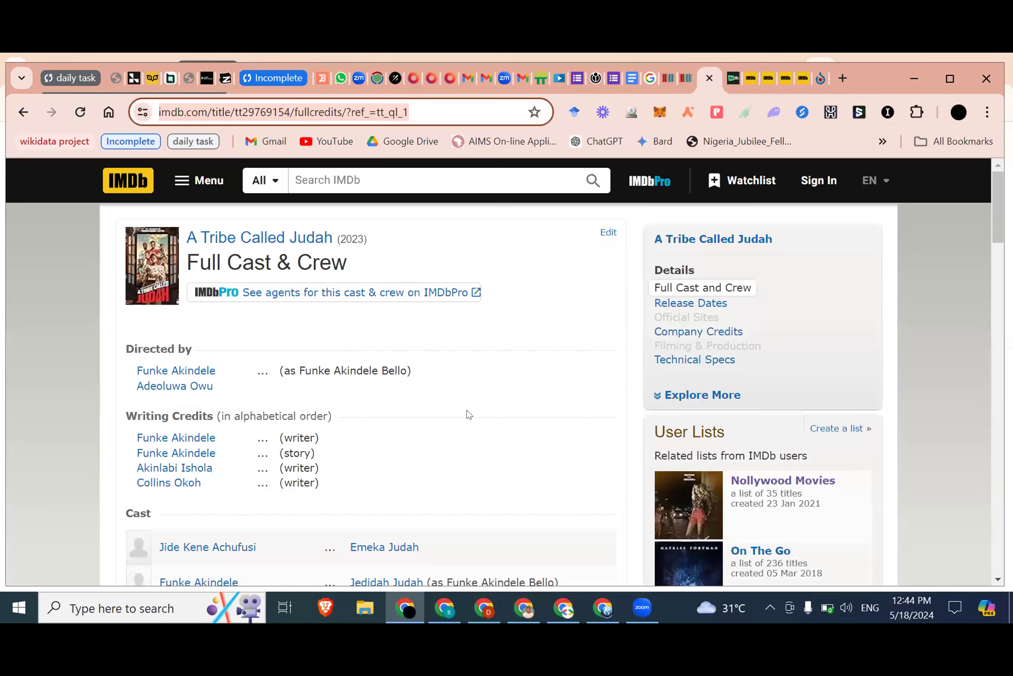
scroll(410, 404, "down", 1)
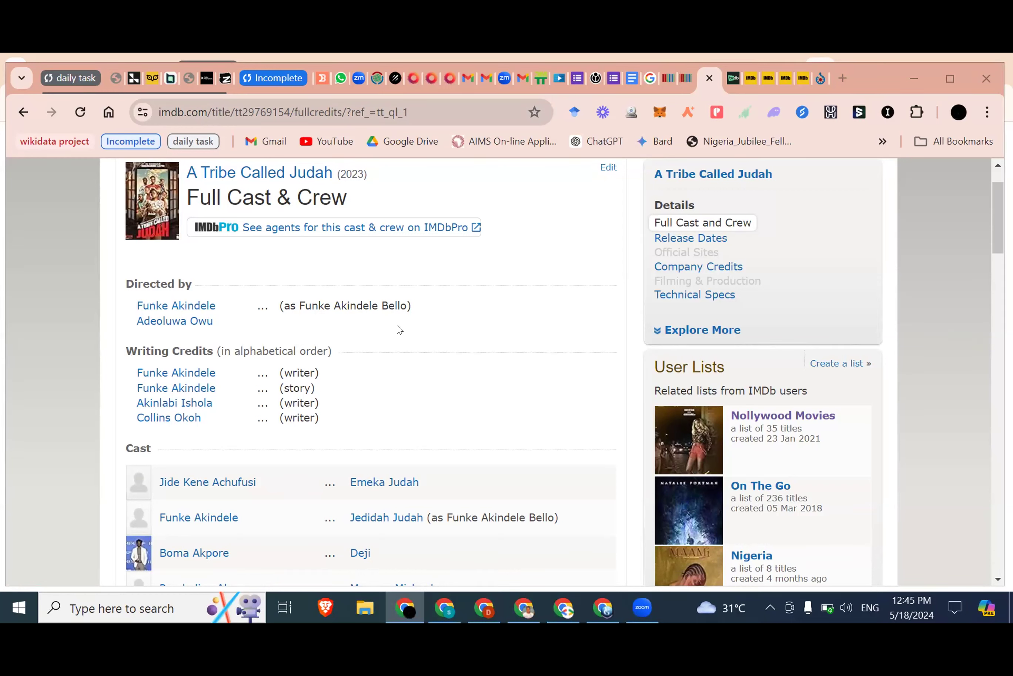
scroll(568, 278, "up", 2)
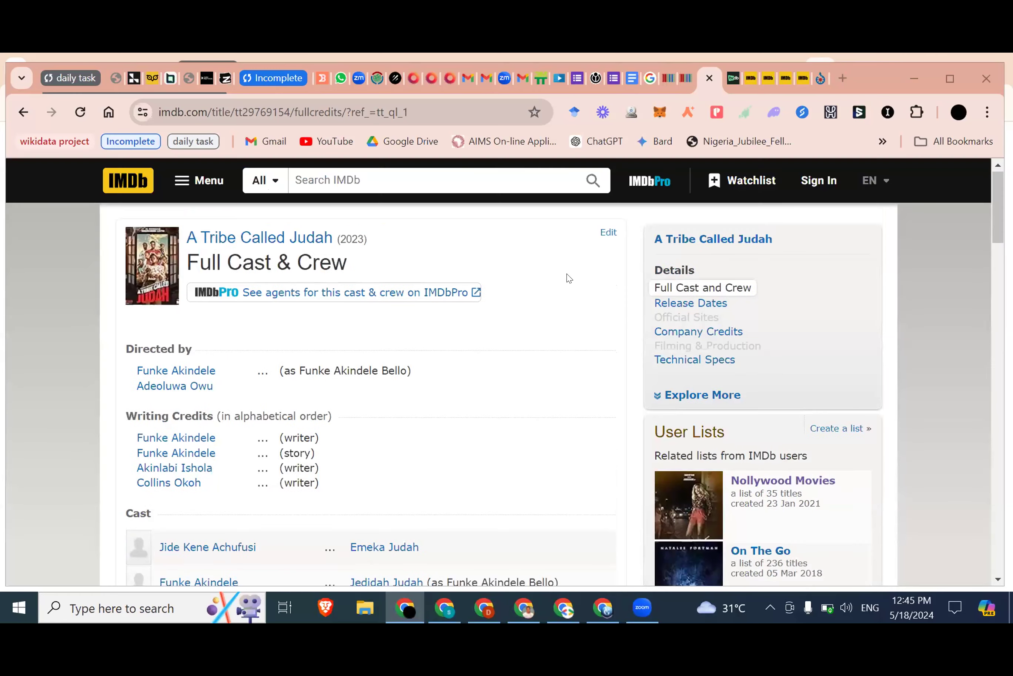
scroll(569, 278, "down", 1)
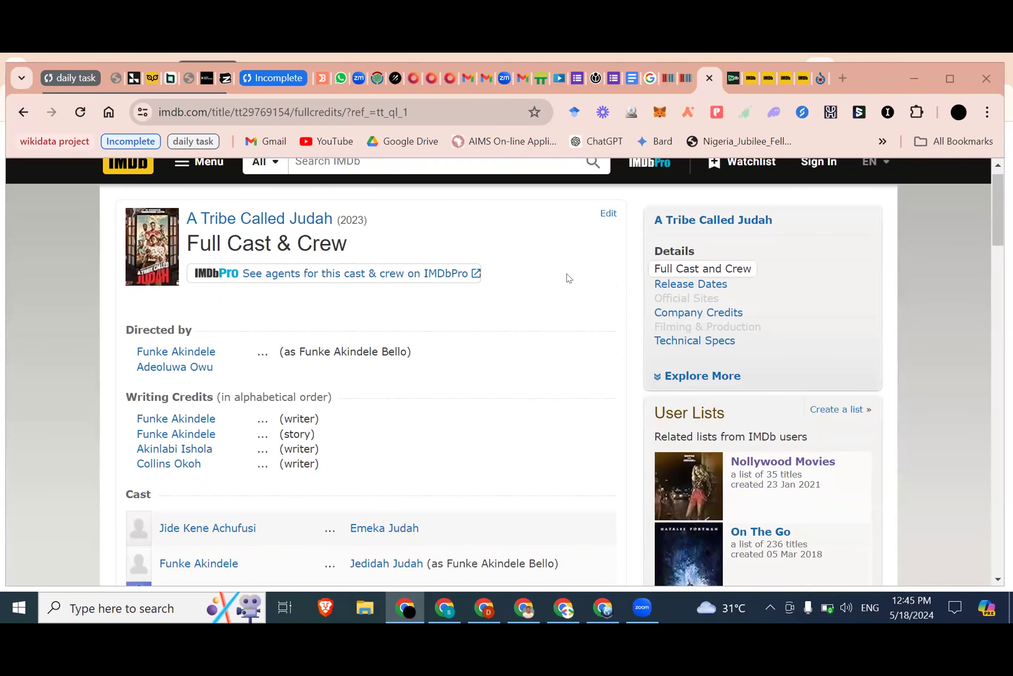
scroll(567, 275, "down", 1)
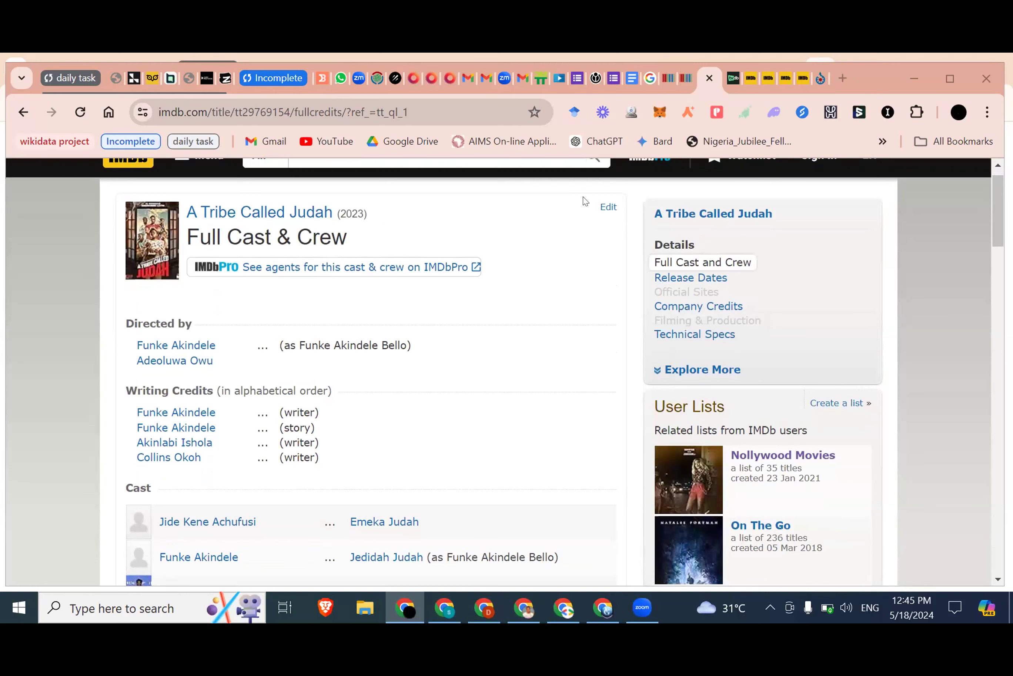
left_click(669, 80)
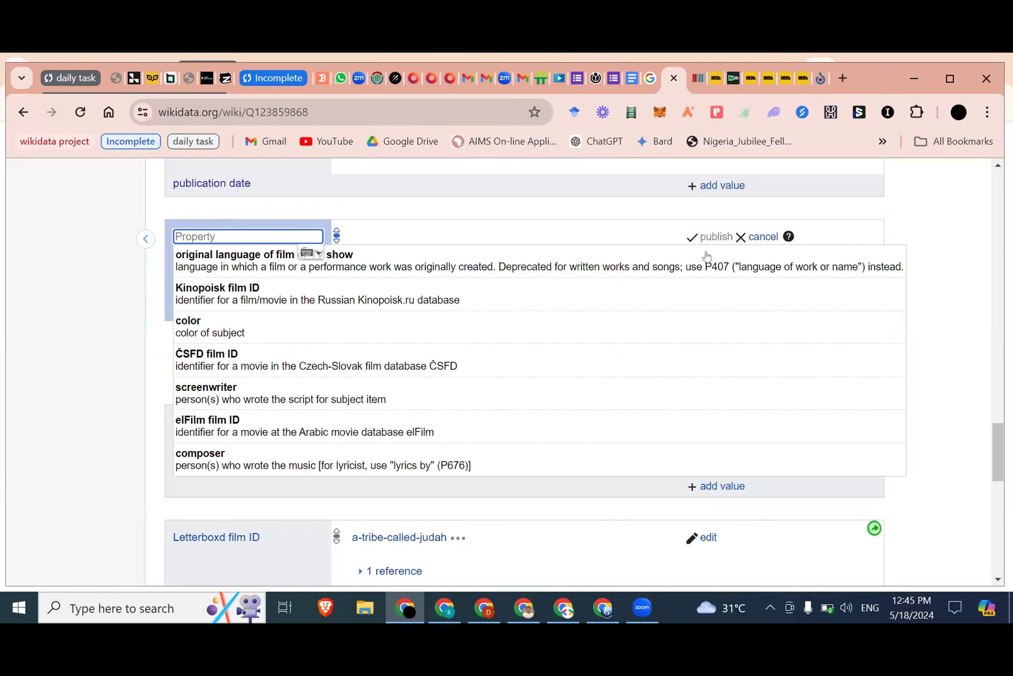
left_click(774, 237)
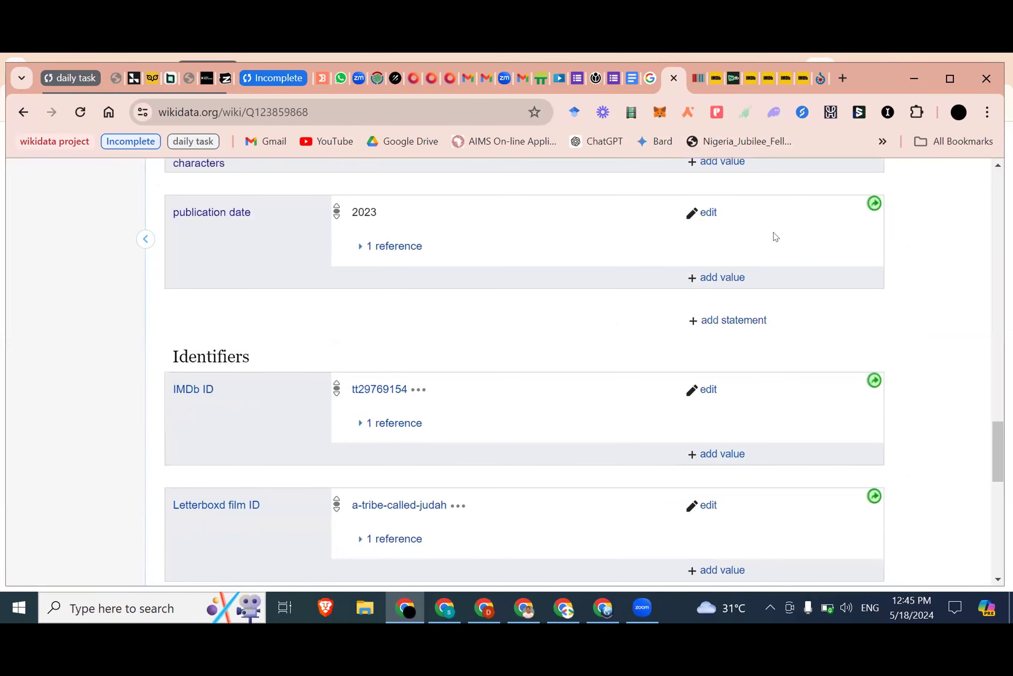
- Review the item's cast member, characters and publication date statements, continuing down to the Identifiers section
scroll(776, 237, "up", 1)
scroll(775, 237, "up", 1)
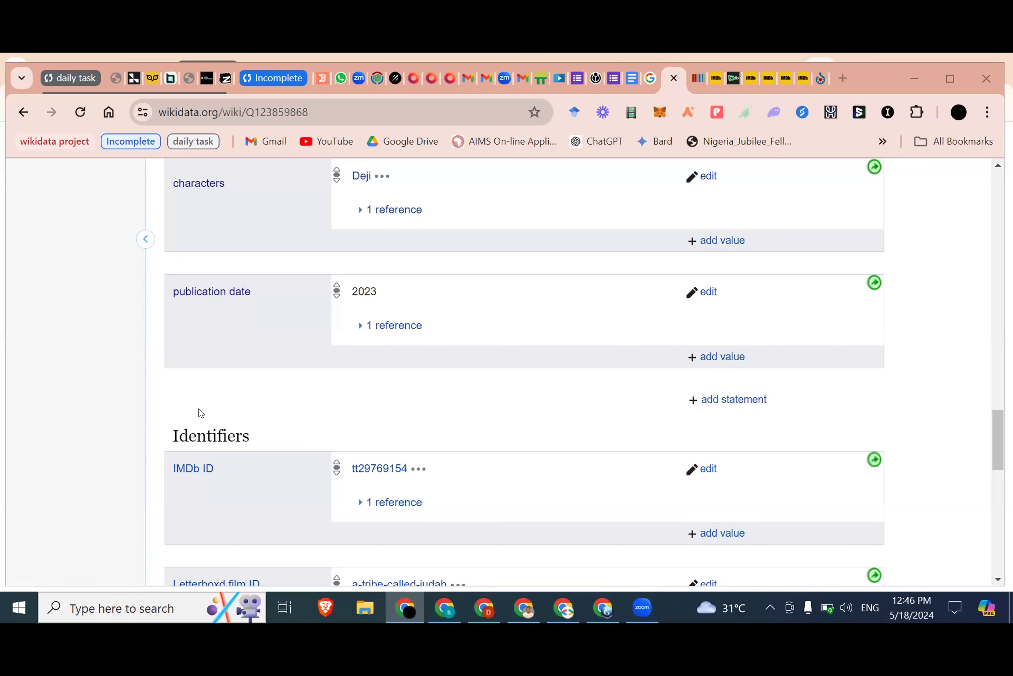
scroll(201, 413, "up", 5)
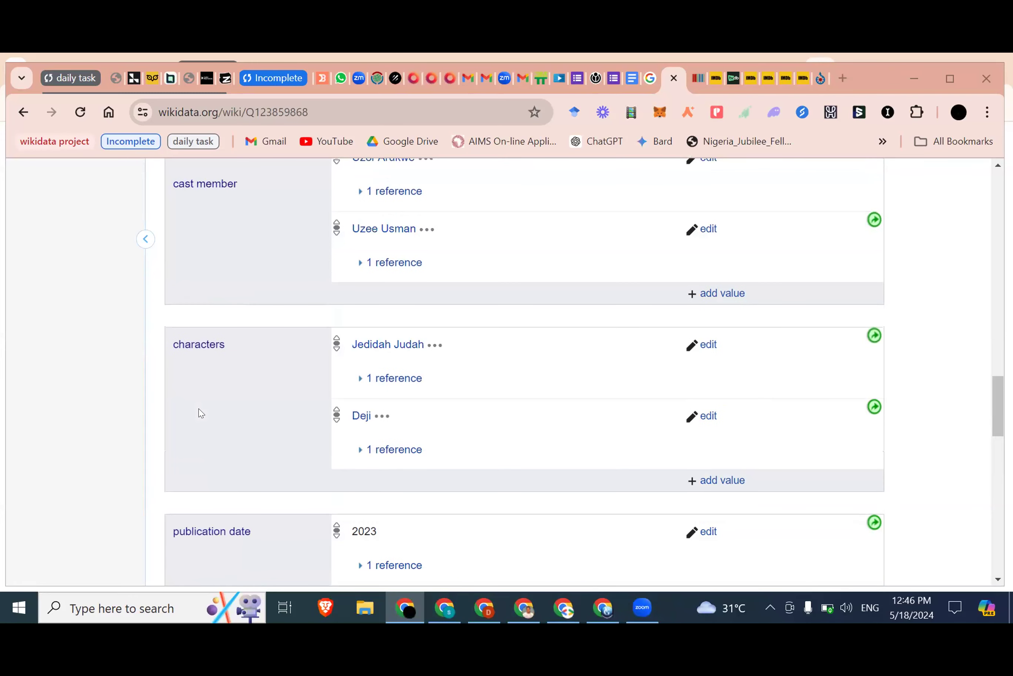
scroll(201, 413, "up", 2)
scroll(199, 414, "up", 8)
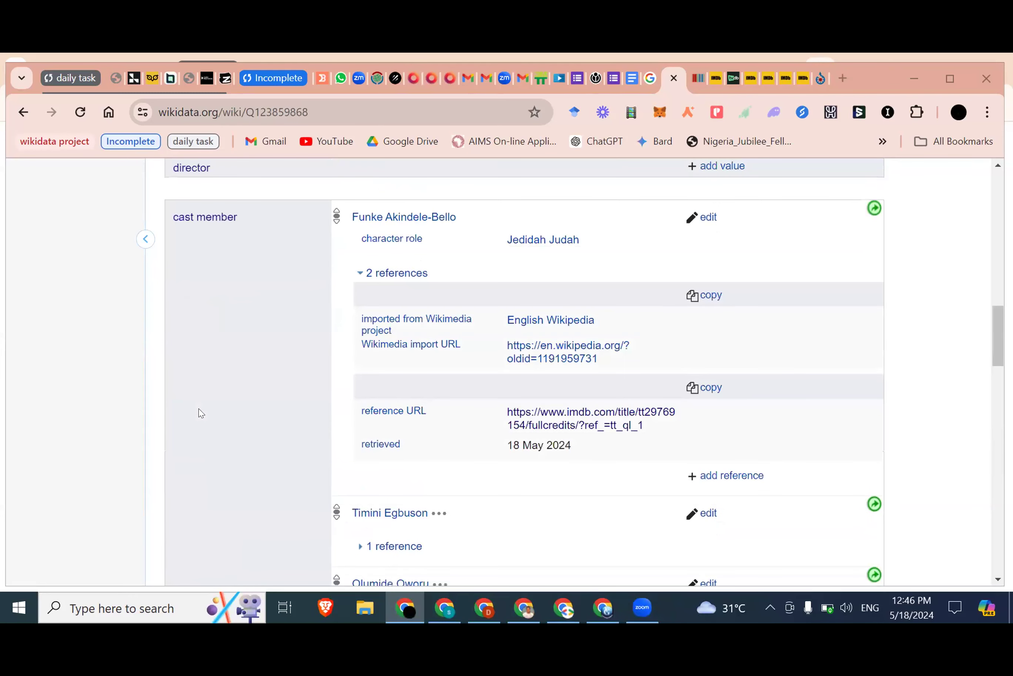
scroll(460, 323, "up", 1)
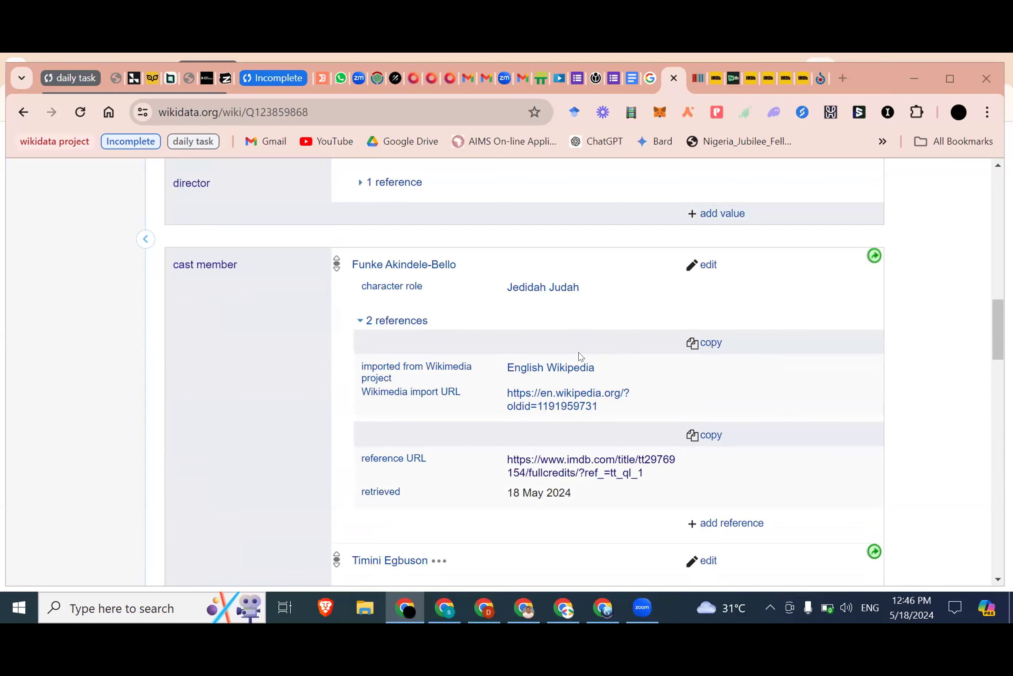
scroll(581, 356, "down", 5)
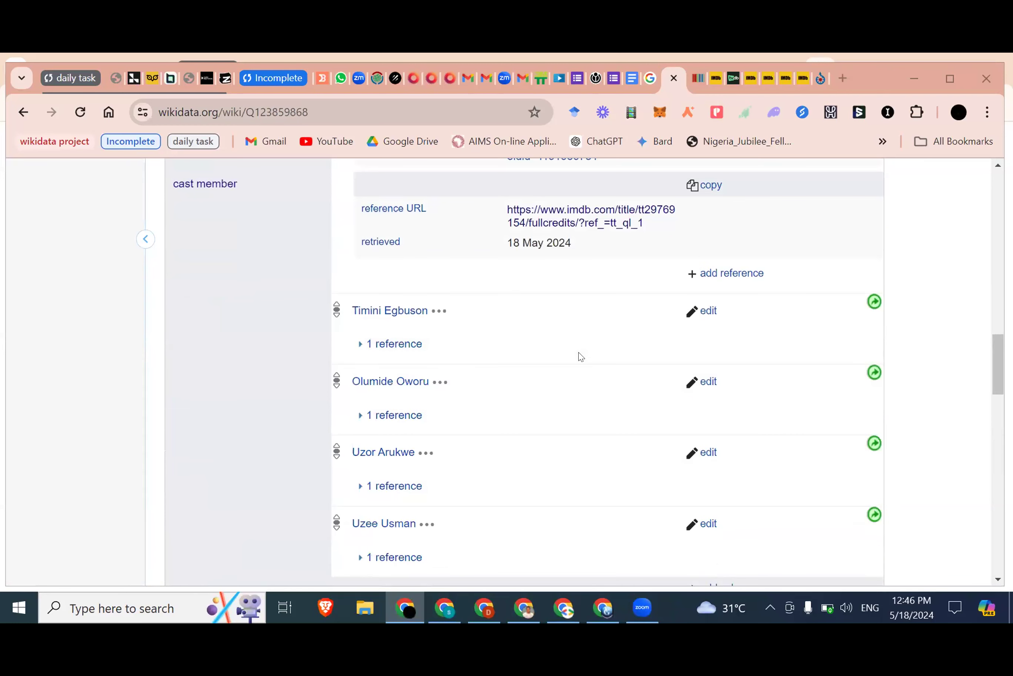
scroll(581, 356, "down", 4)
scroll(581, 356, "down", 1)
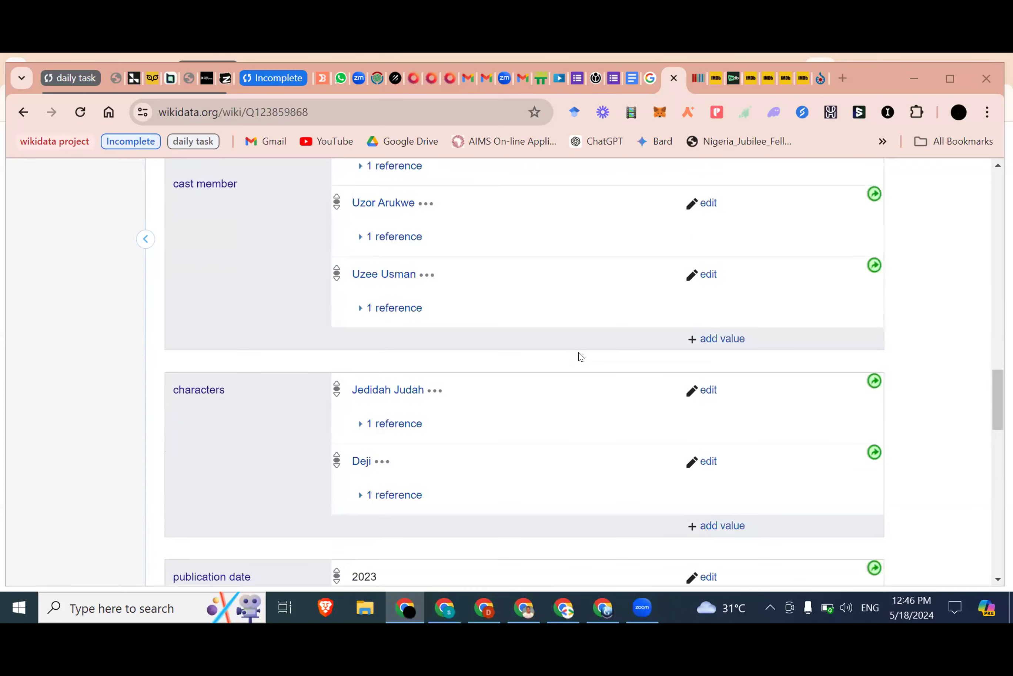
scroll(581, 356, "down", 4)
scroll(581, 356, "down", 5)
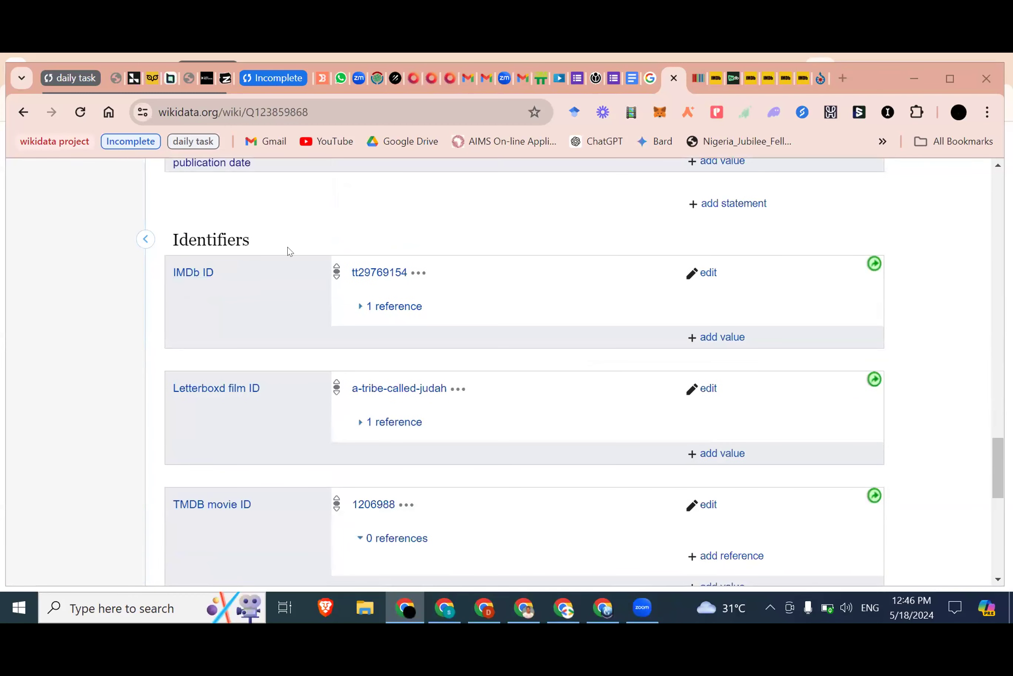
- Highlight the Identifiers heading and open the film's IMDb ID link in a new browser tab
double_click(174, 239)
left_click_drag(174, 239, 170, 238)
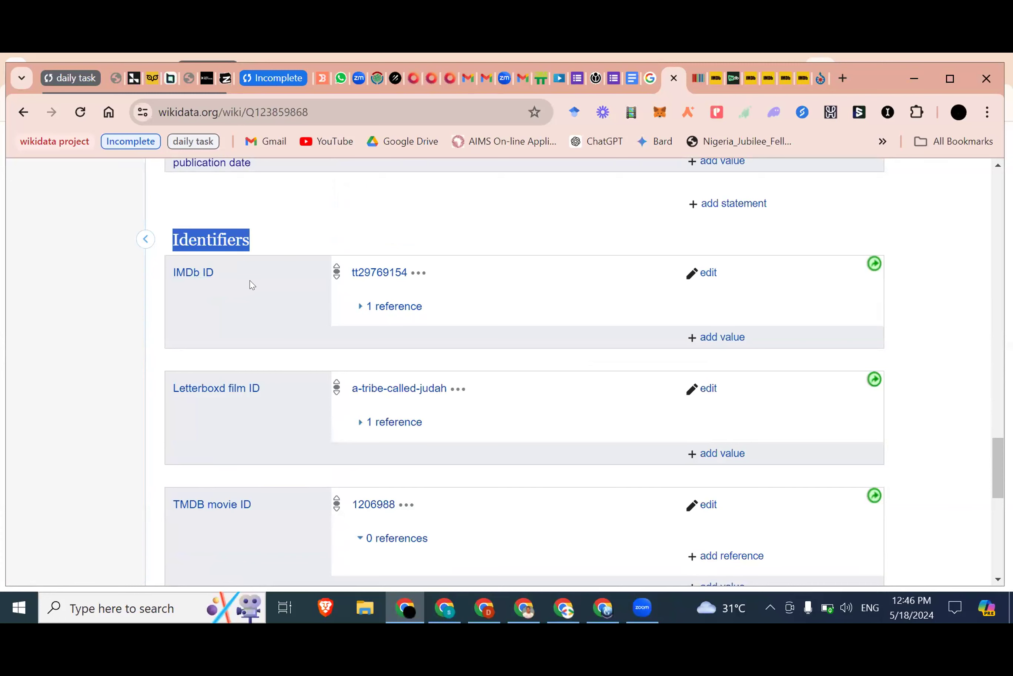
scroll(192, 265, "down", 1)
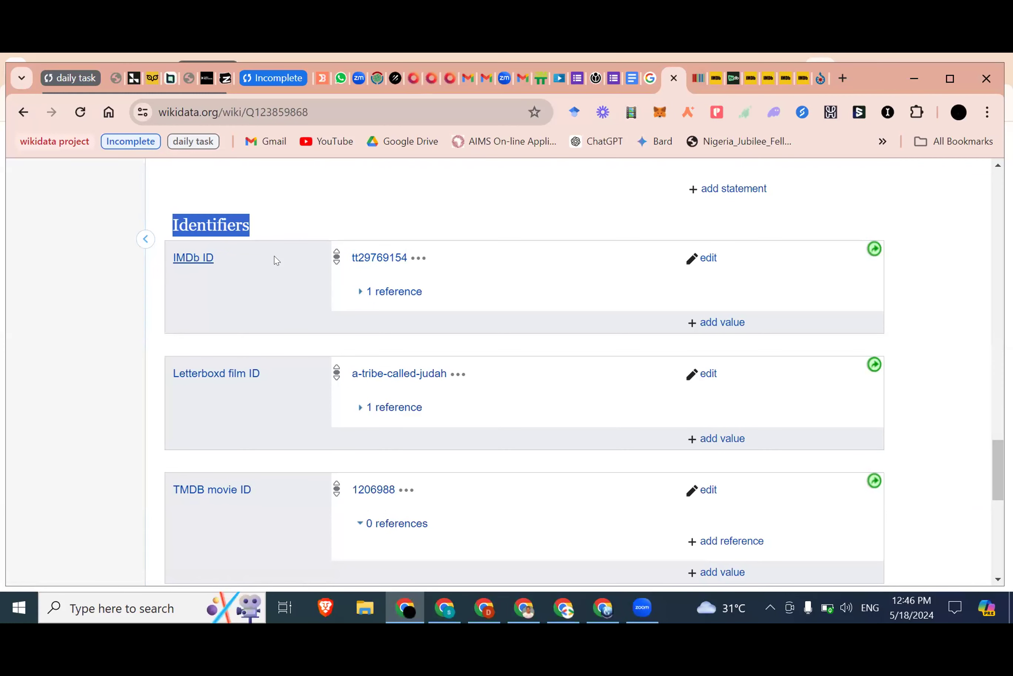
right_click(379, 261)
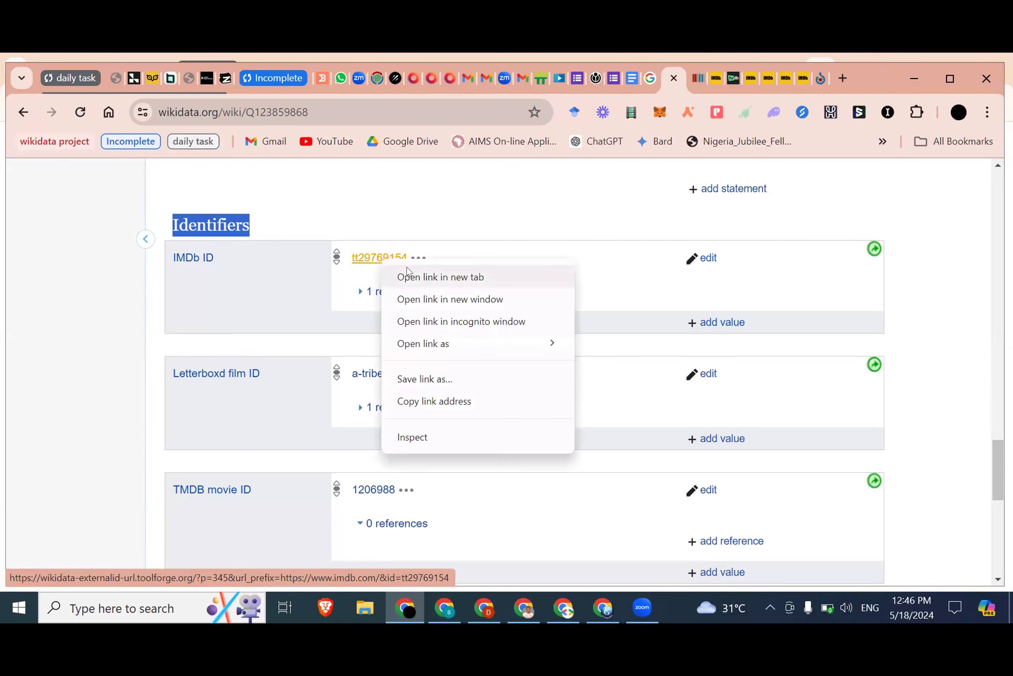
left_click(391, 272)
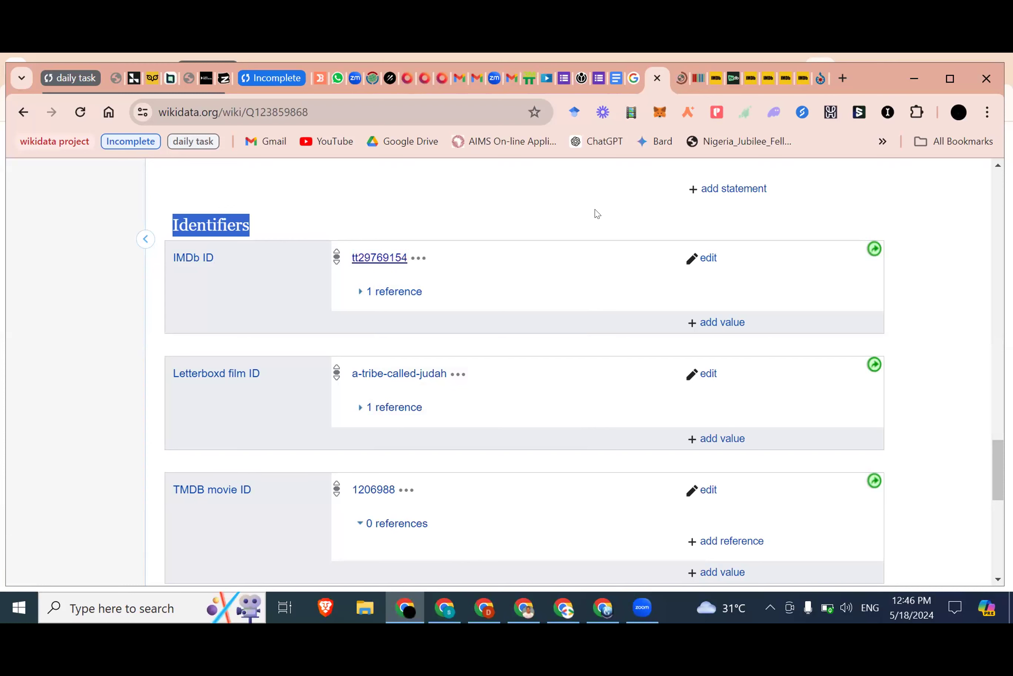
left_click(679, 78)
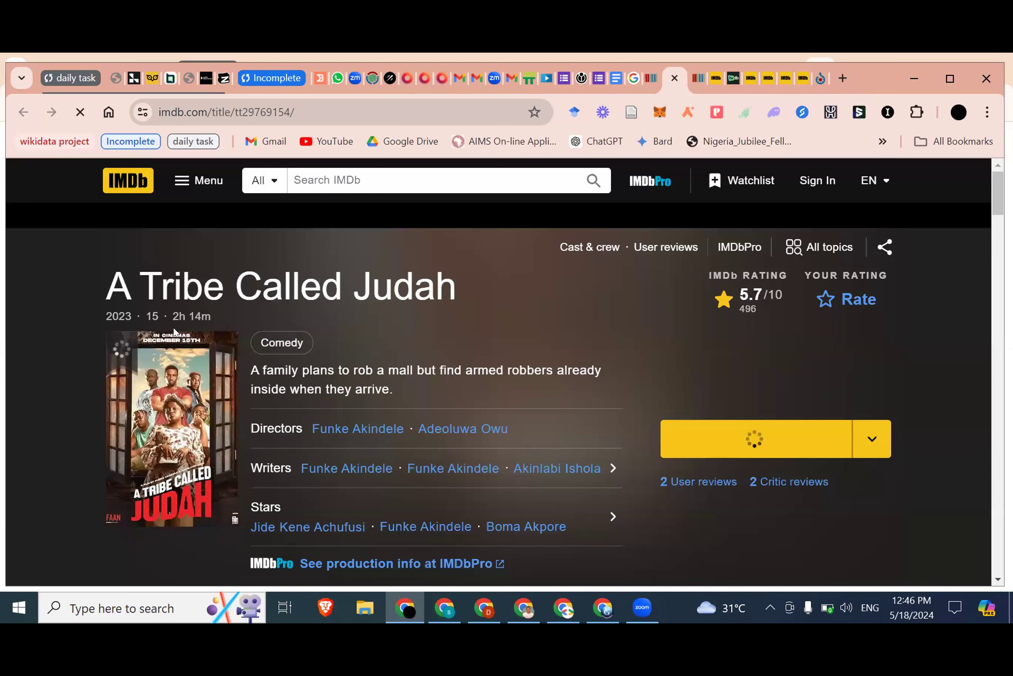
- Highlight the title ID tt29769154 in the web addresses of the film's IMDb title page and its full cast page
left_click(236, 112)
double_click(289, 112)
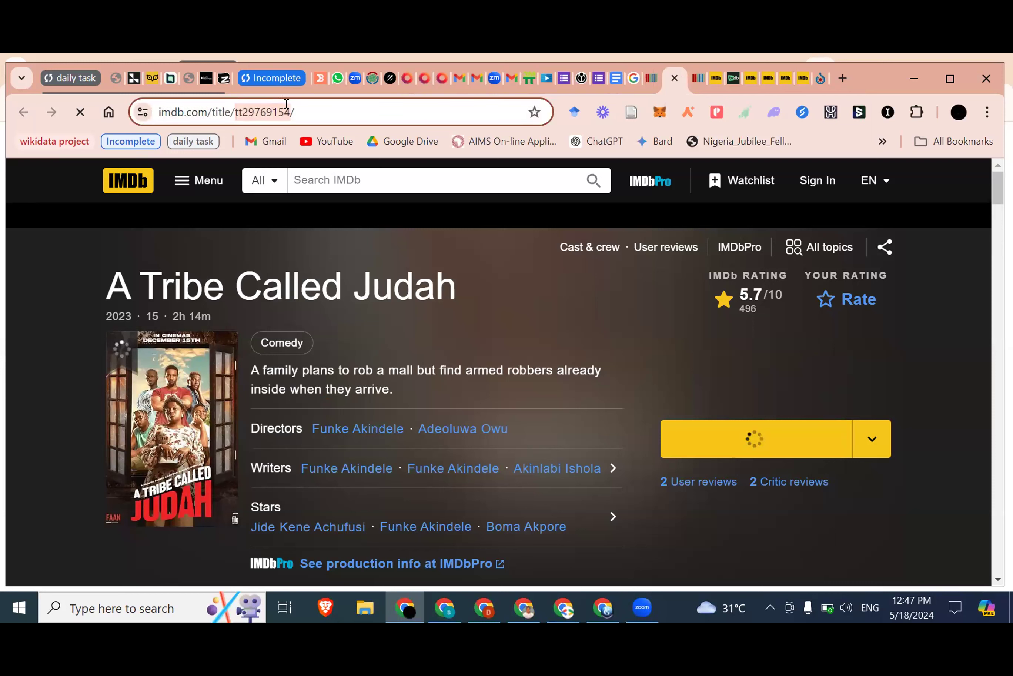
left_click(714, 80)
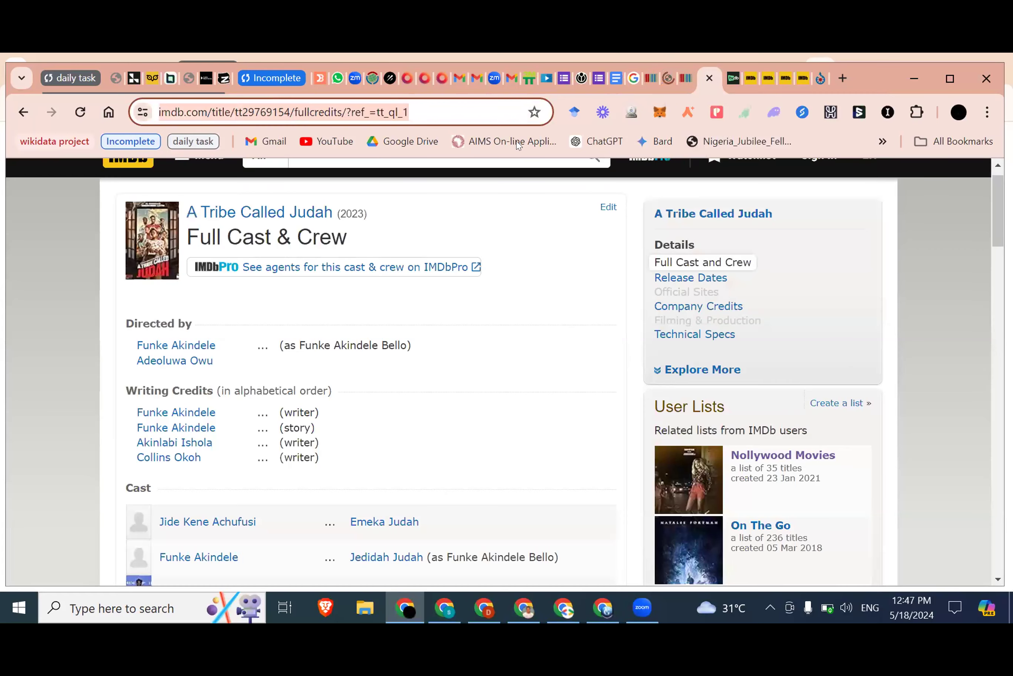
left_click(287, 118)
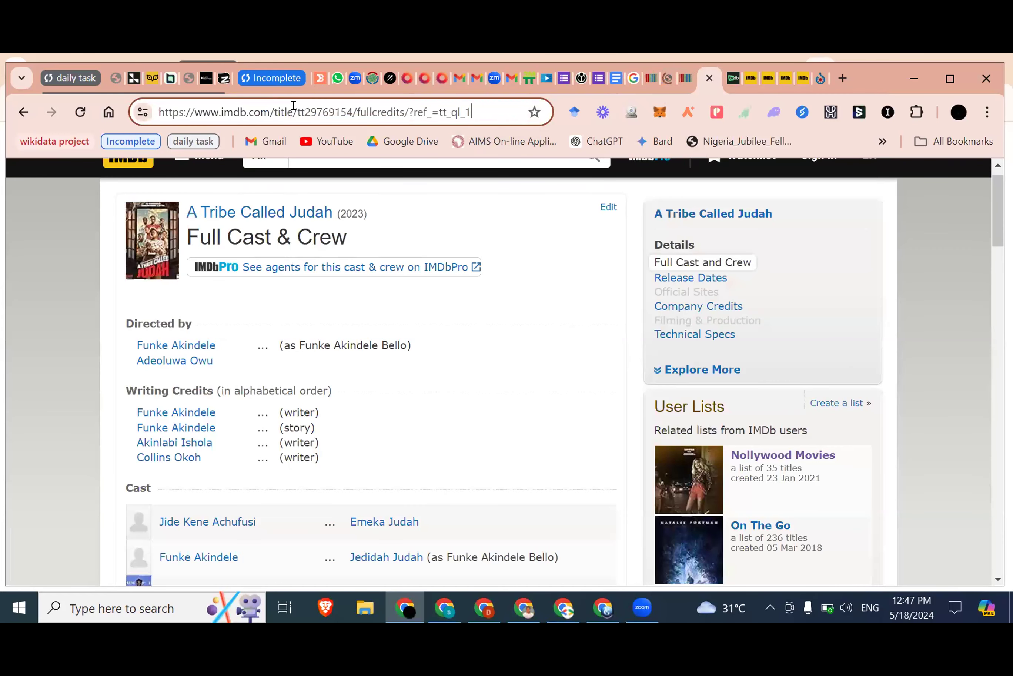
left_click_drag(294, 105, 354, 104)
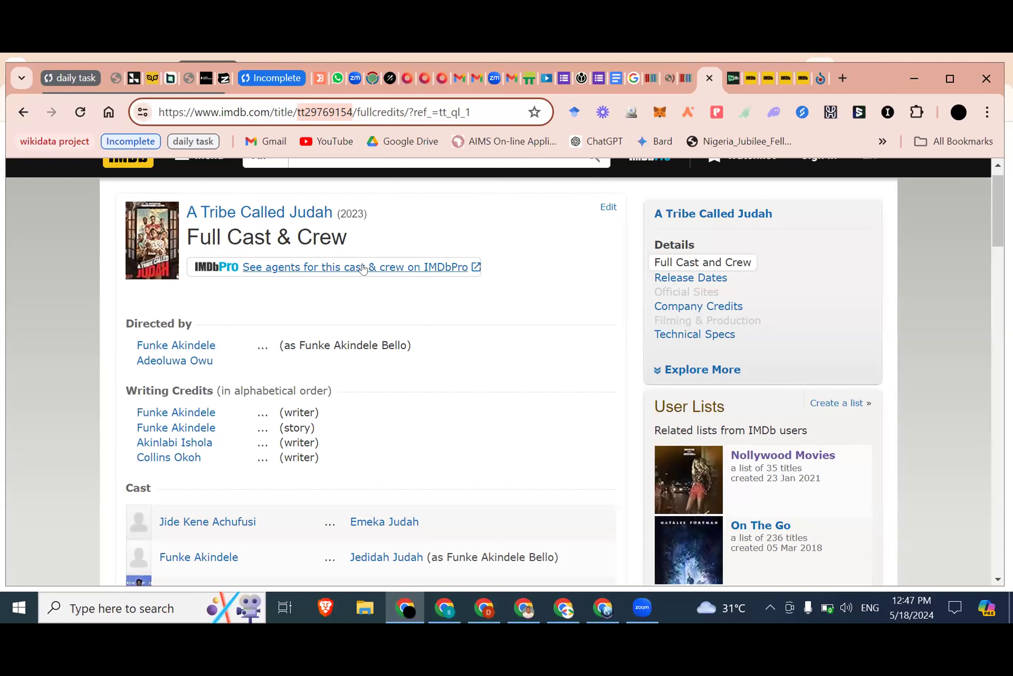
scroll(362, 268, "up", 1)
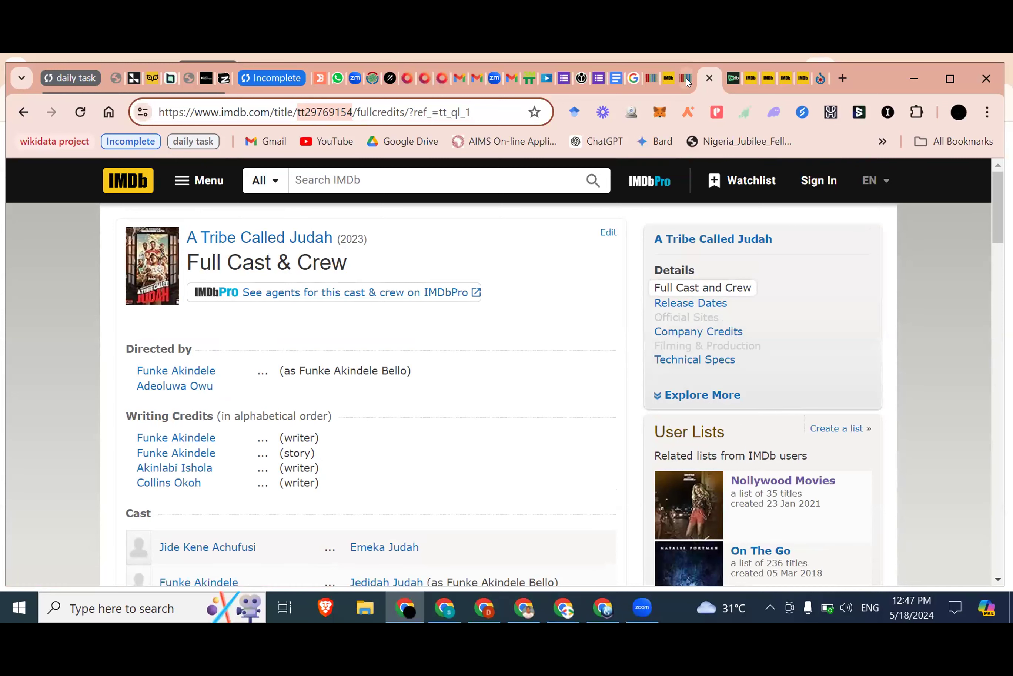
- Return to the film's Wikidata item and examine its IMDb, Letterboxd and TMDB identifier statements
left_click(664, 82)
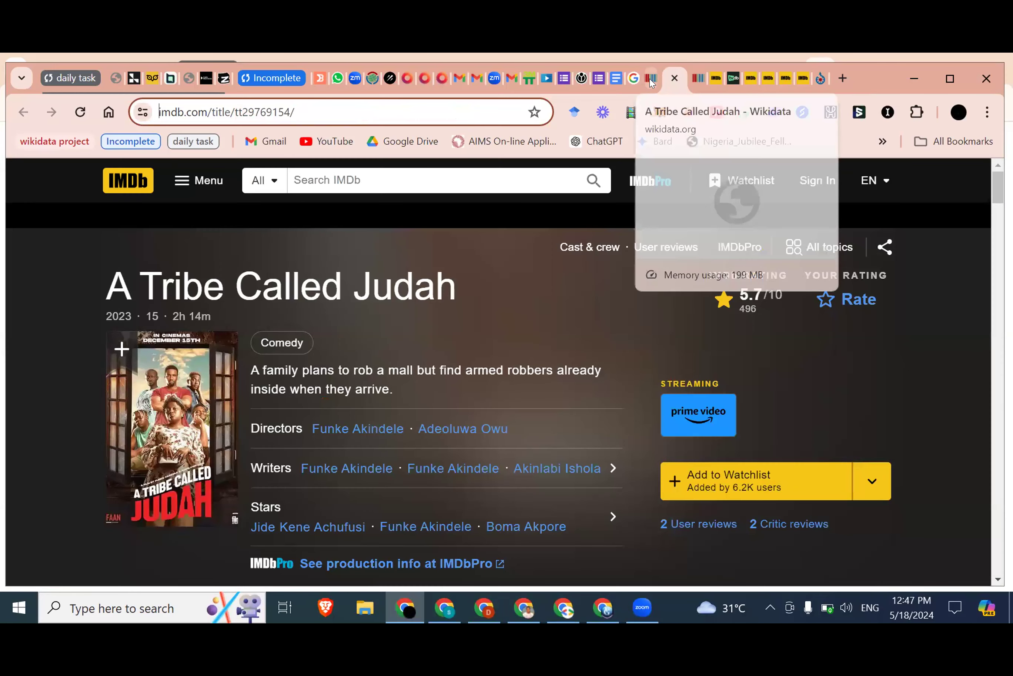
left_click(650, 78)
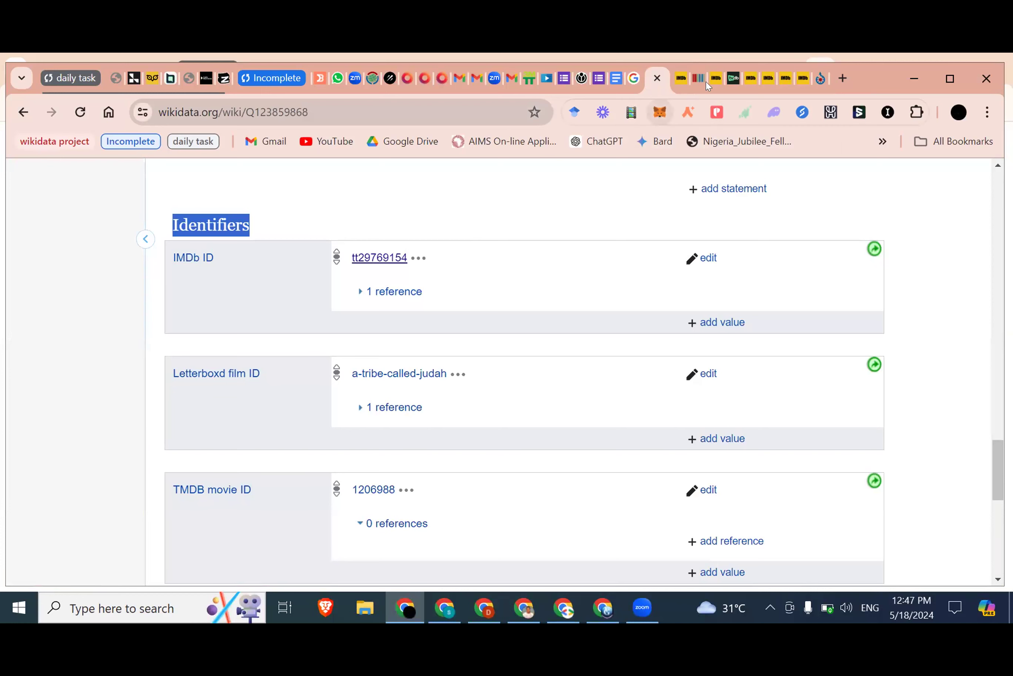
scroll(766, 187, "up", 1)
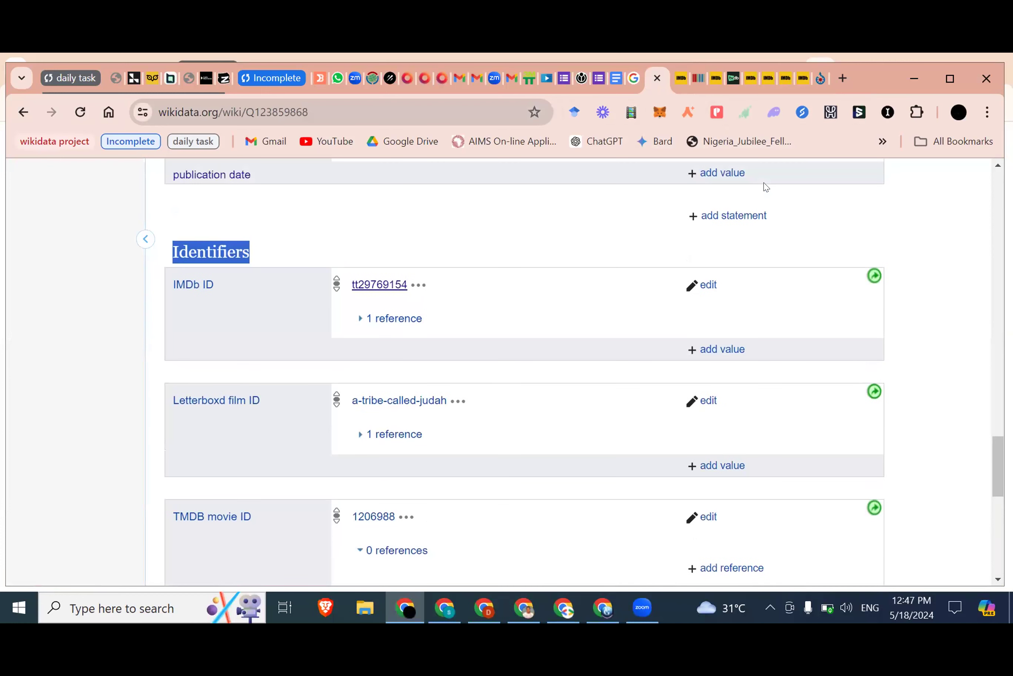
scroll(470, 261, "up", 1)
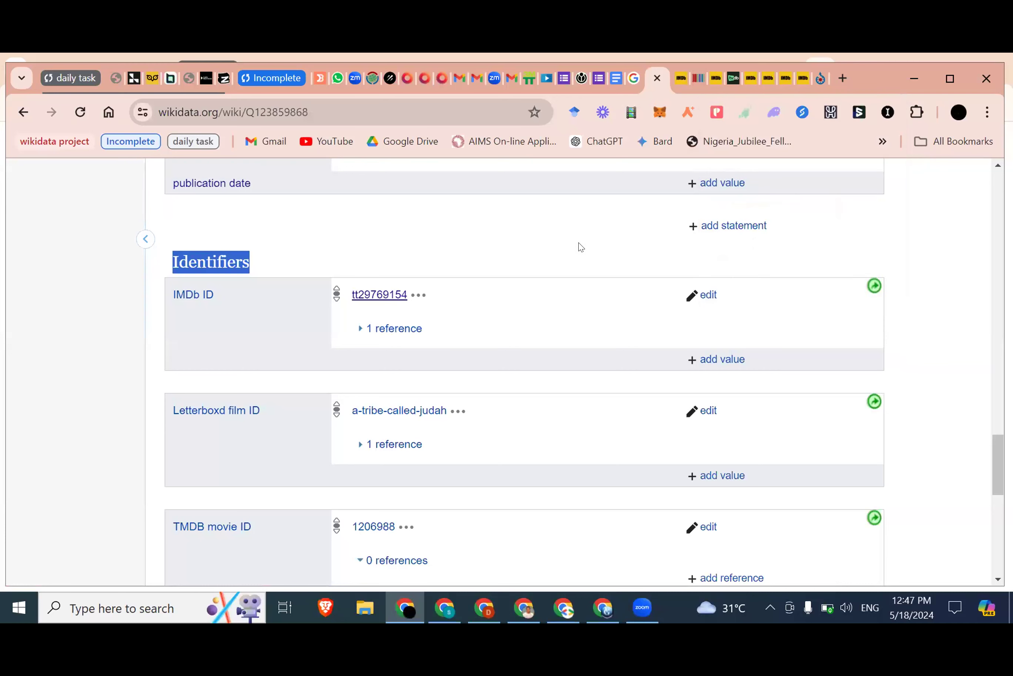
scroll(581, 247, "down", 4)
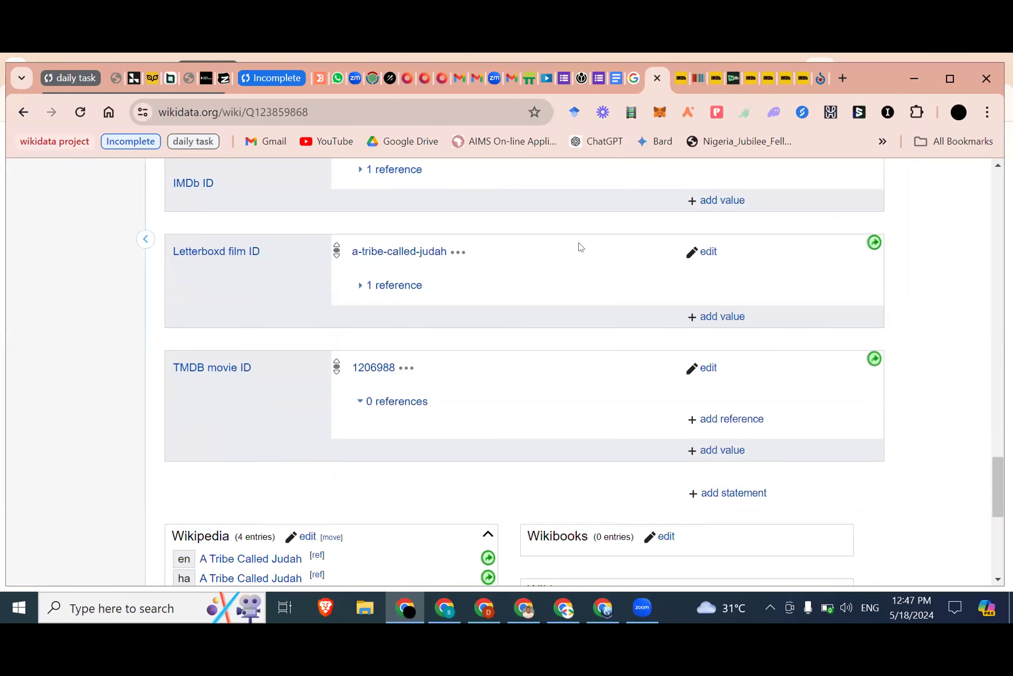
scroll(581, 247, "up", 1)
scroll(580, 247, "down", 1)
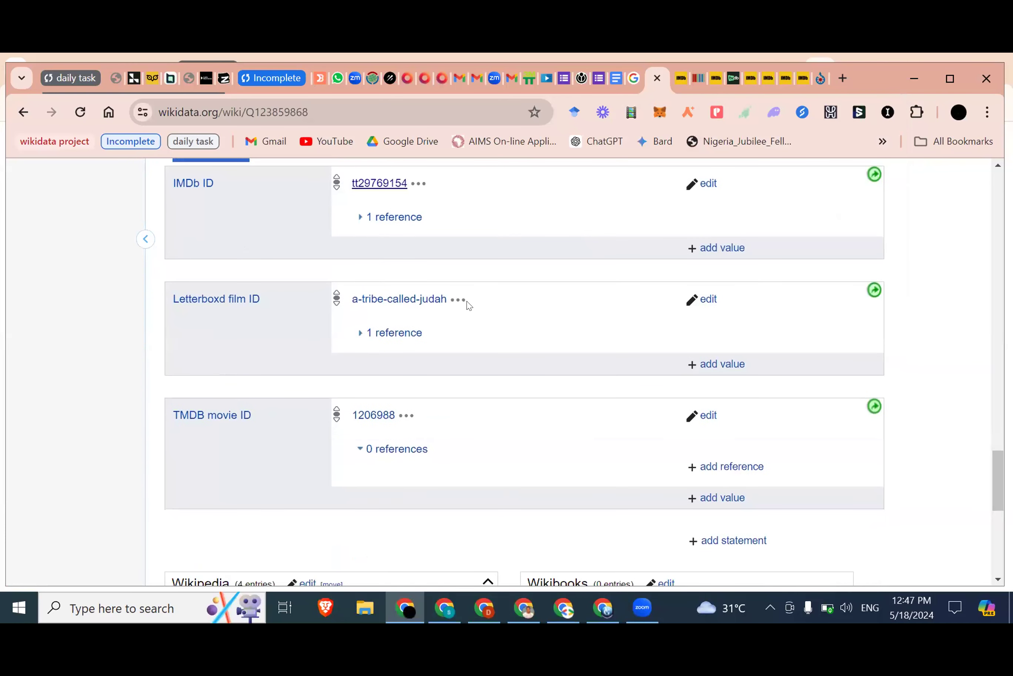
scroll(469, 306, "down", 1)
scroll(469, 305, "down", 1)
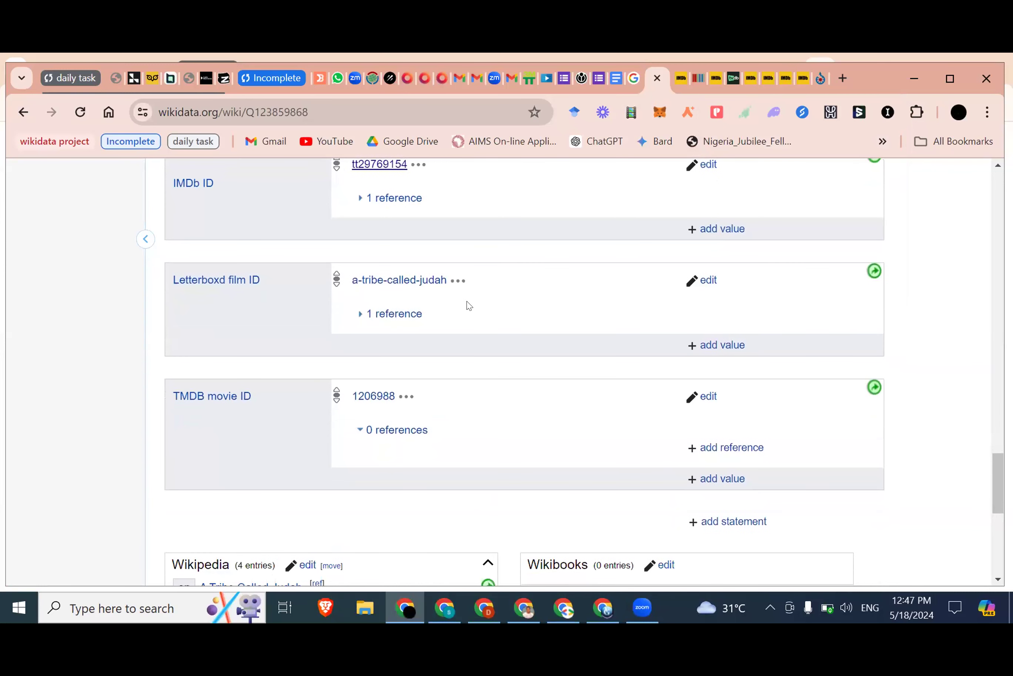
scroll(469, 305, "up", 1)
scroll(469, 305, "up", 1)
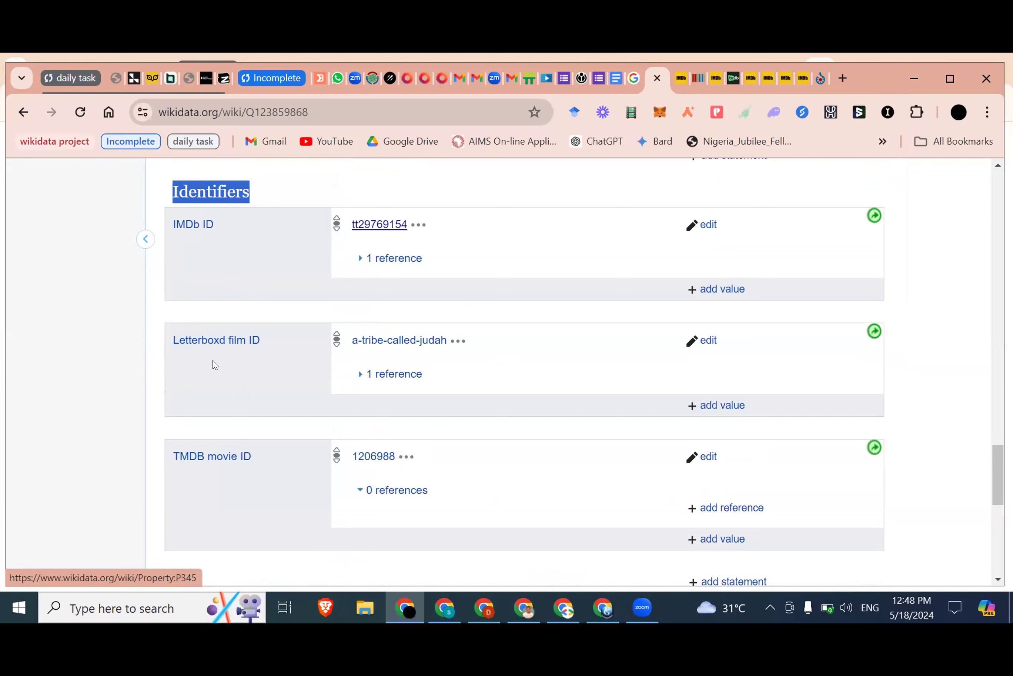
- Open the film's Letterboxd page from its Wikidata identifier and highlight a-tribe-called-judah in the page's web address
scroll(202, 305, "down", 1)
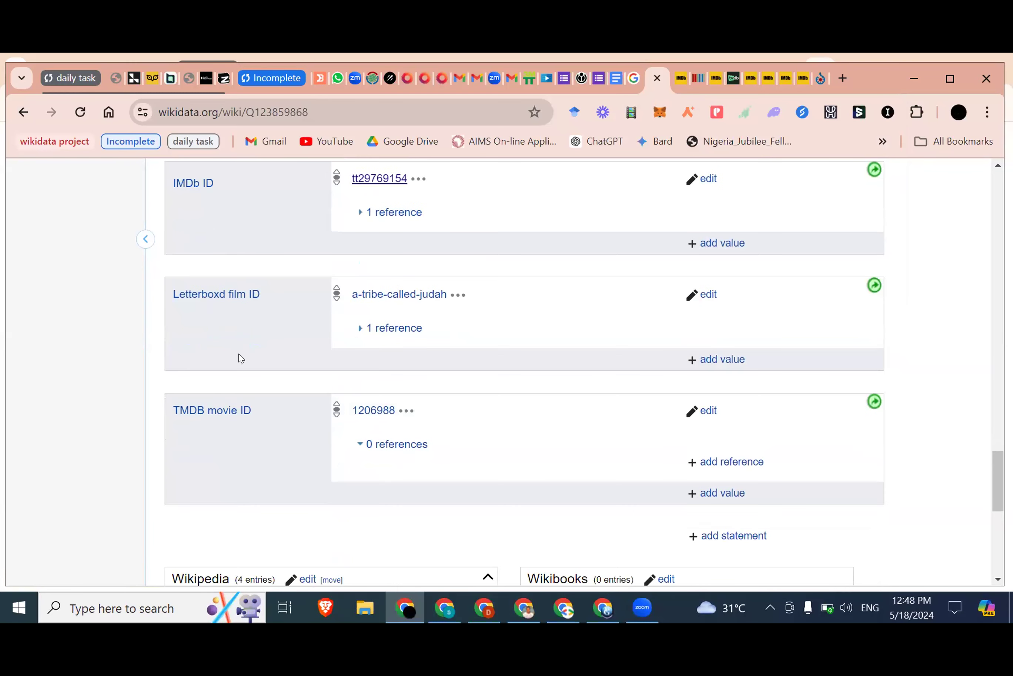
scroll(422, 208, "up", 3)
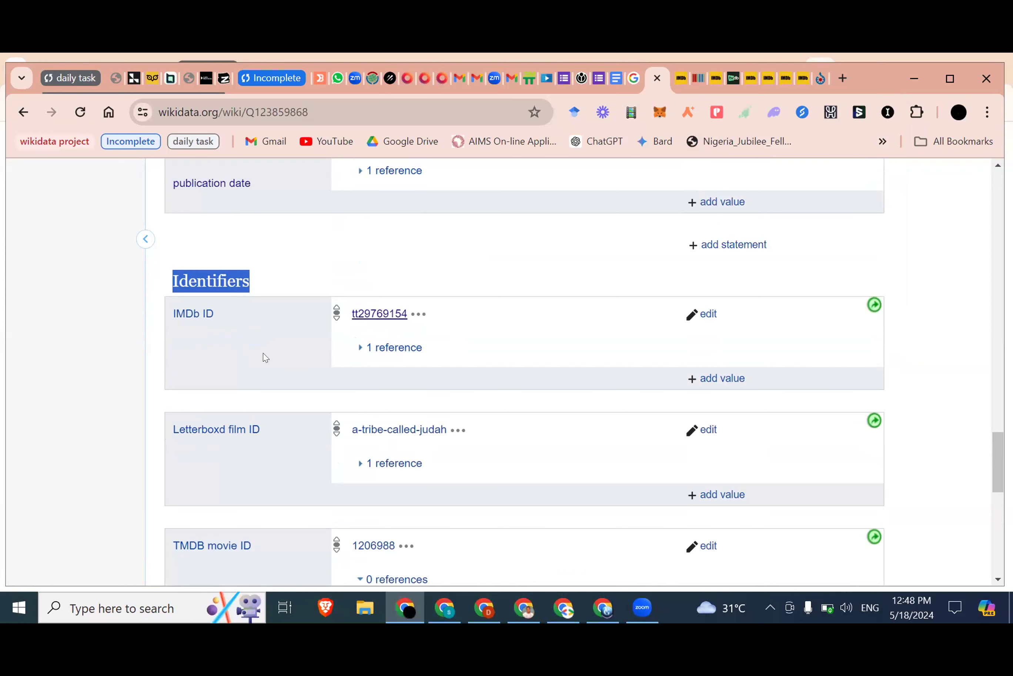
scroll(264, 358, "down", 2)
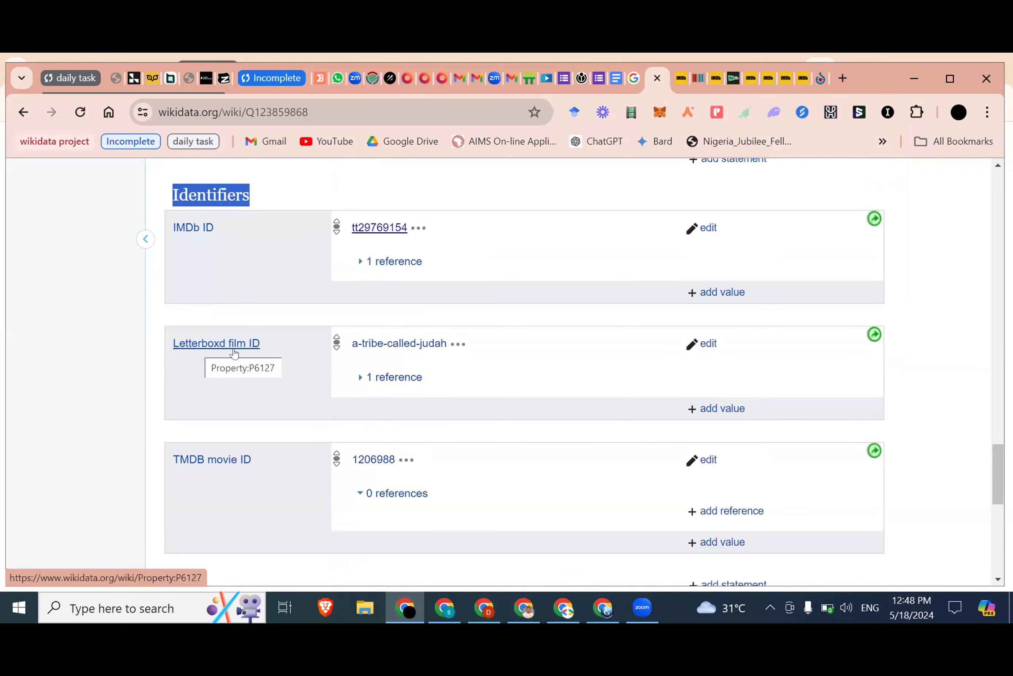
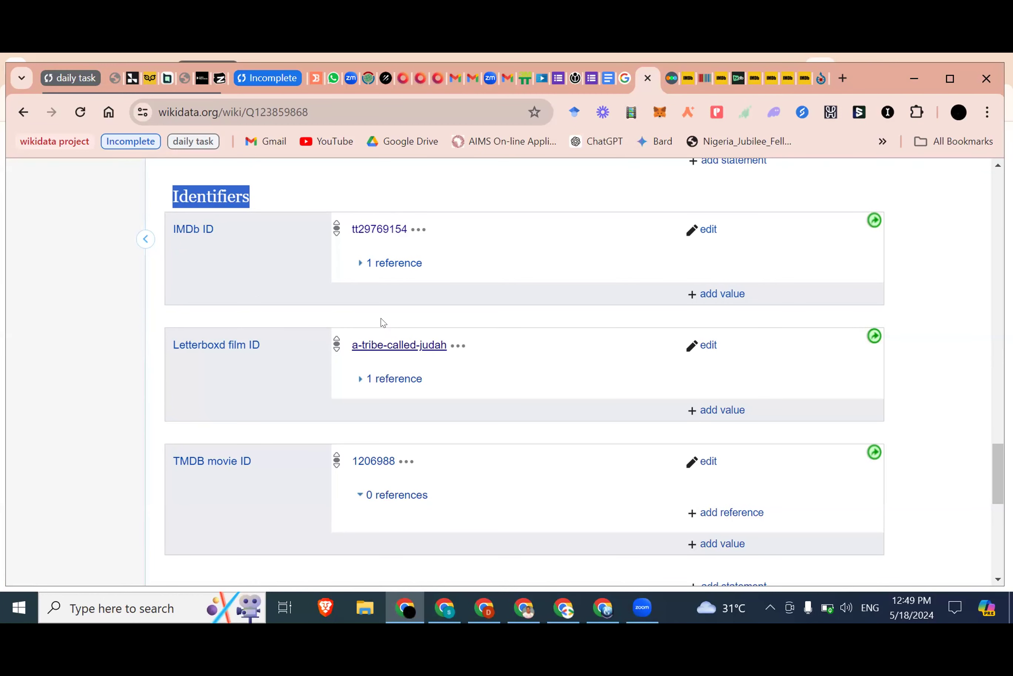
left_click(671, 79)
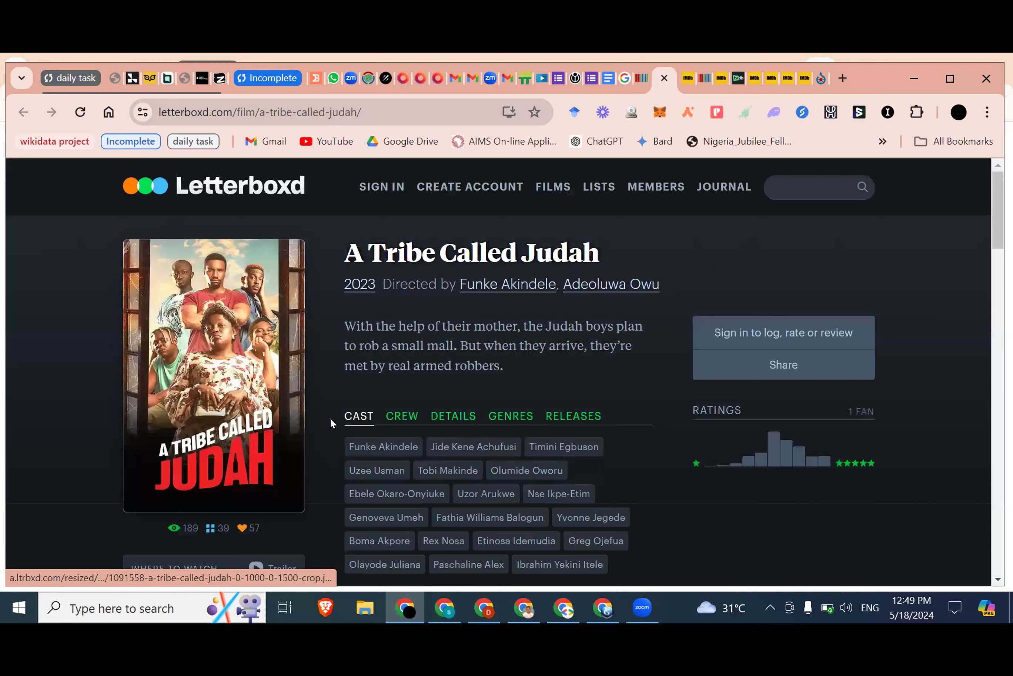
left_click_drag(256, 106, 359, 106)
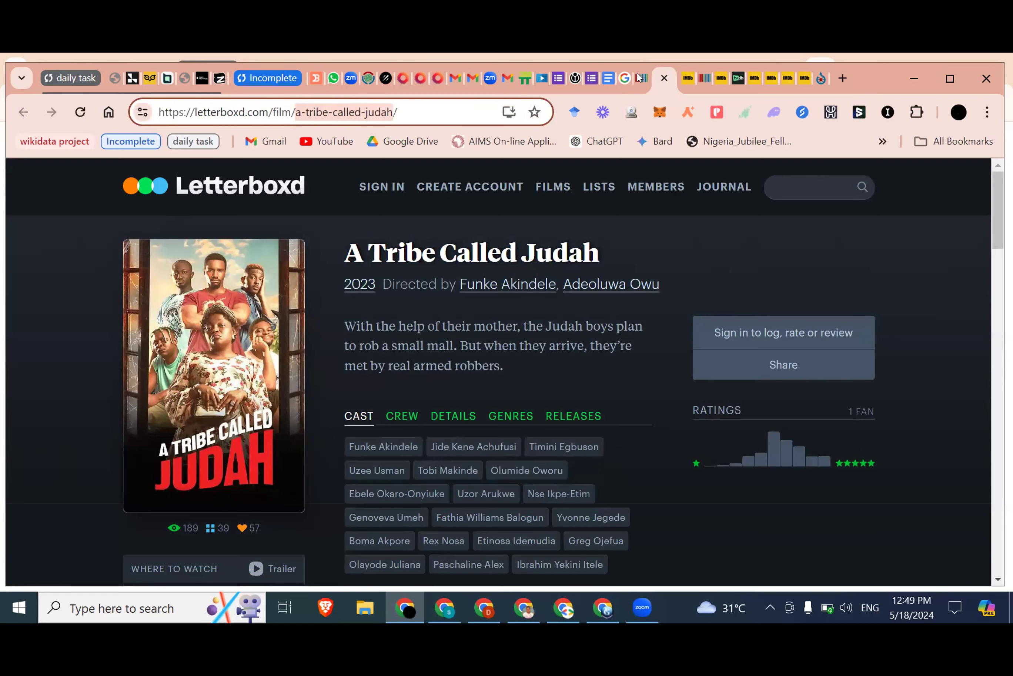
- Return to the film's Wikidata item and compare the highlighted address part with the Letterboxd film ID statement
left_click(639, 78)
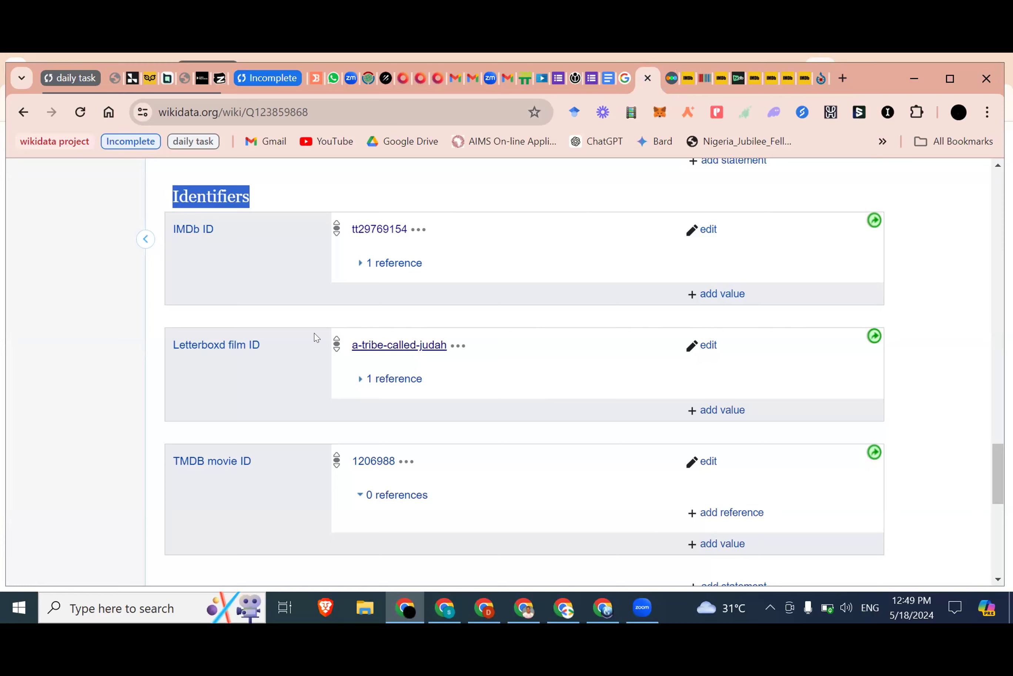
scroll(281, 386, "down", 1)
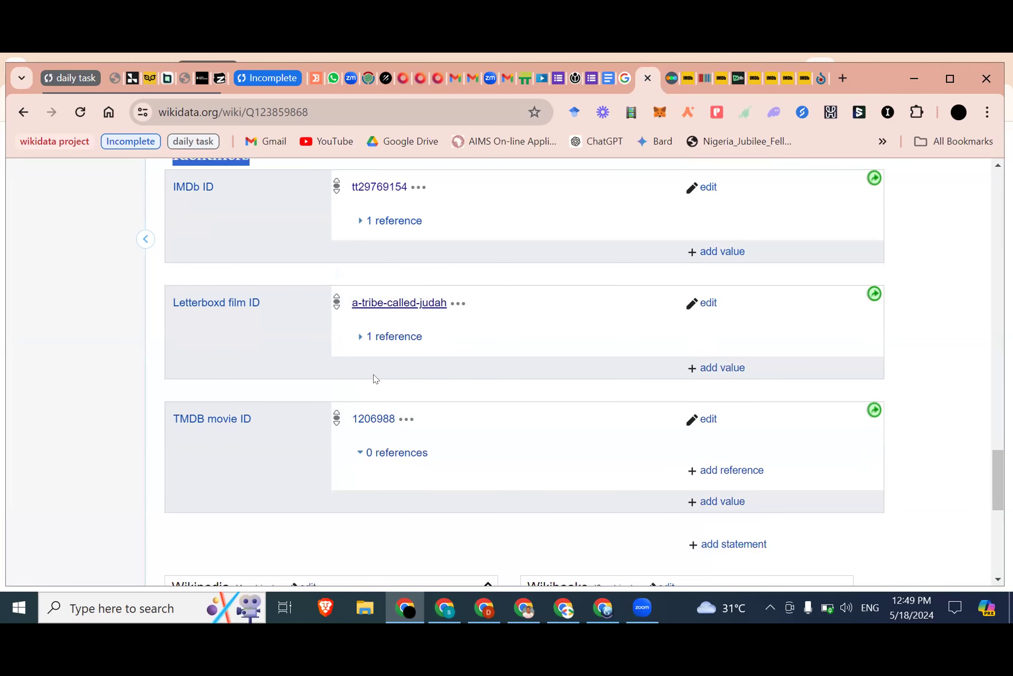
scroll(374, 378, "up", 2)
scroll(374, 378, "up", 1)
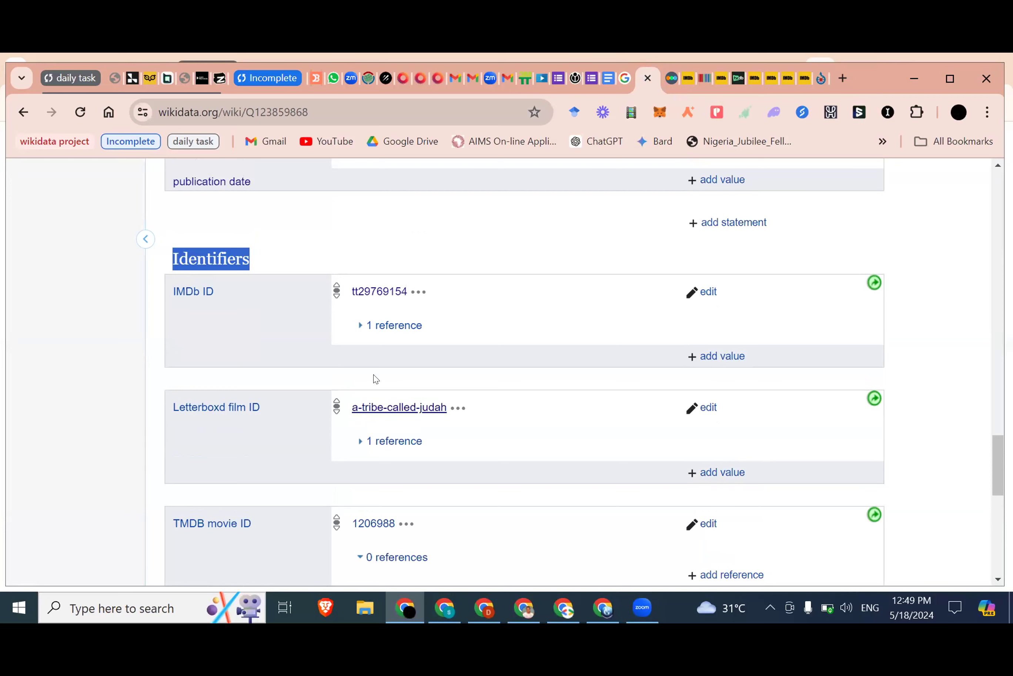
- Examine the film's Letterboxd page, including its cast, crew and details sections
left_click(672, 77)
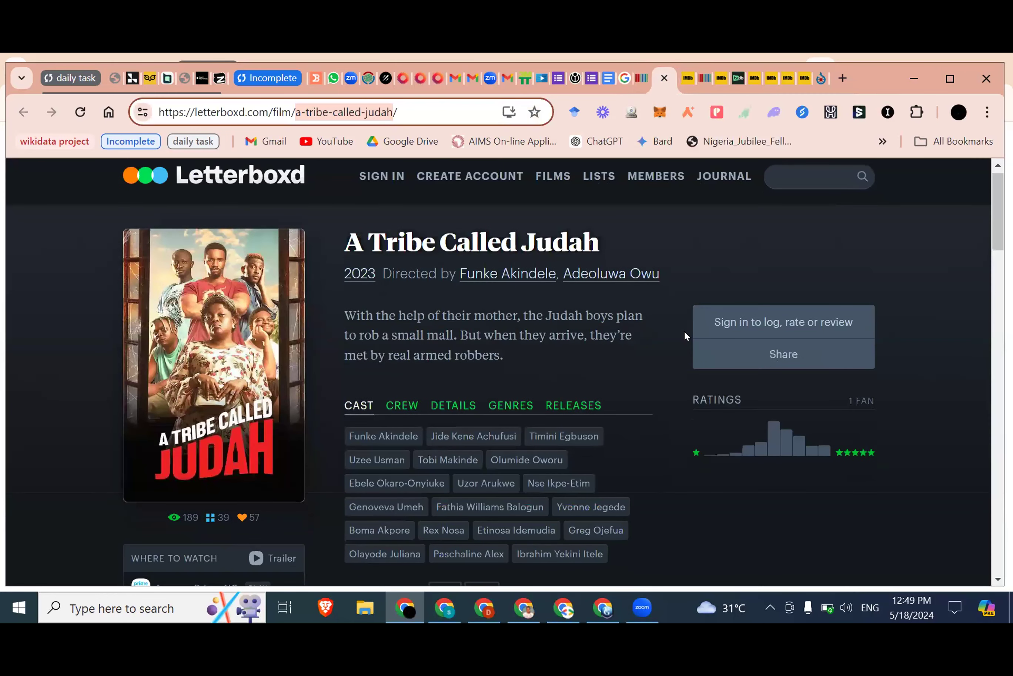
scroll(684, 332, "down", 1)
scroll(684, 335, "down", 1)
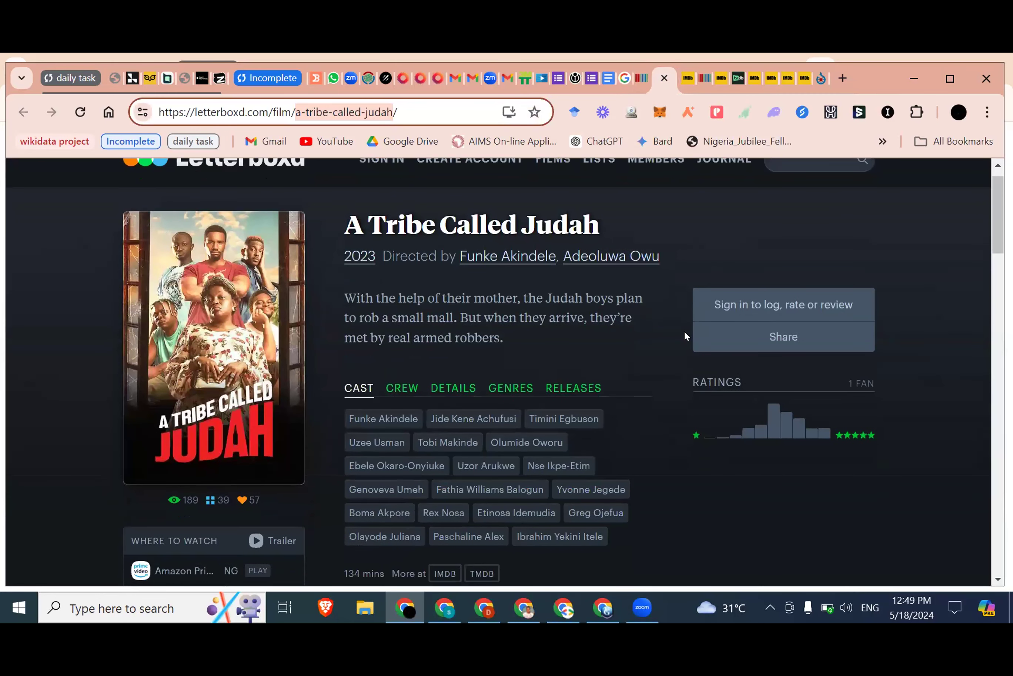
scroll(684, 335, "down", 2)
scroll(685, 334, "down", 1)
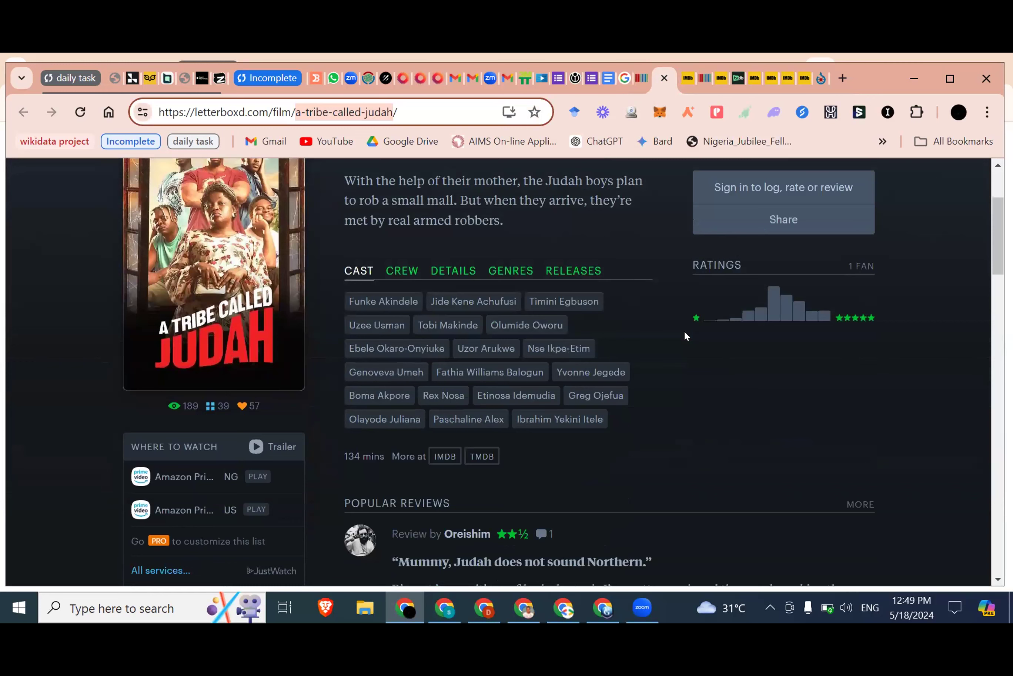
scroll(684, 334, "down", 1)
scroll(684, 335, "down", 2)
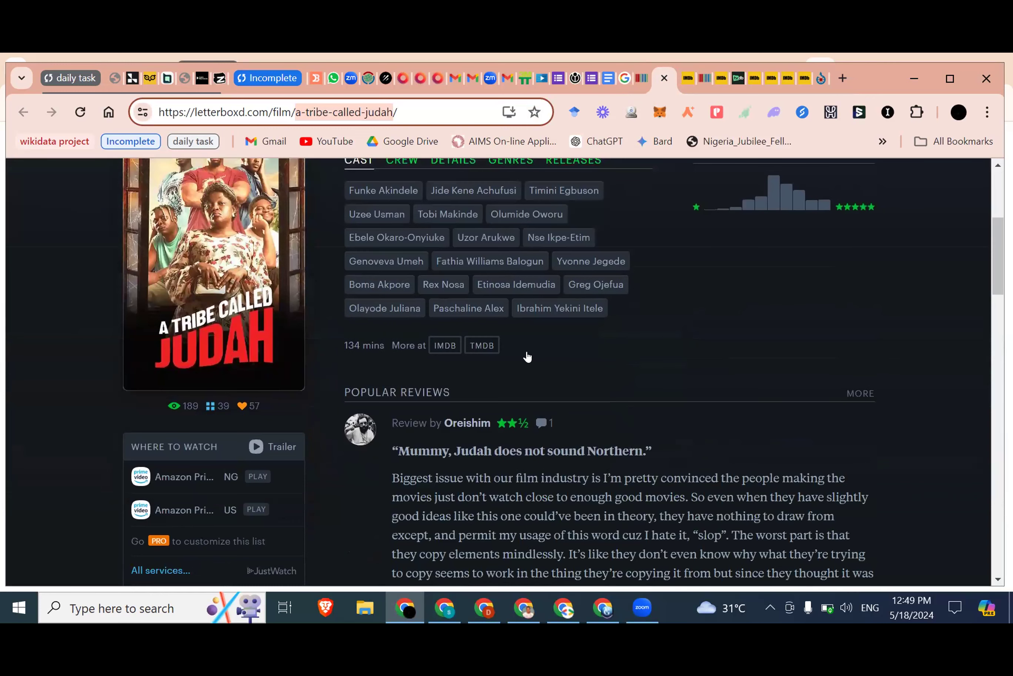
scroll(403, 303, "up", 3)
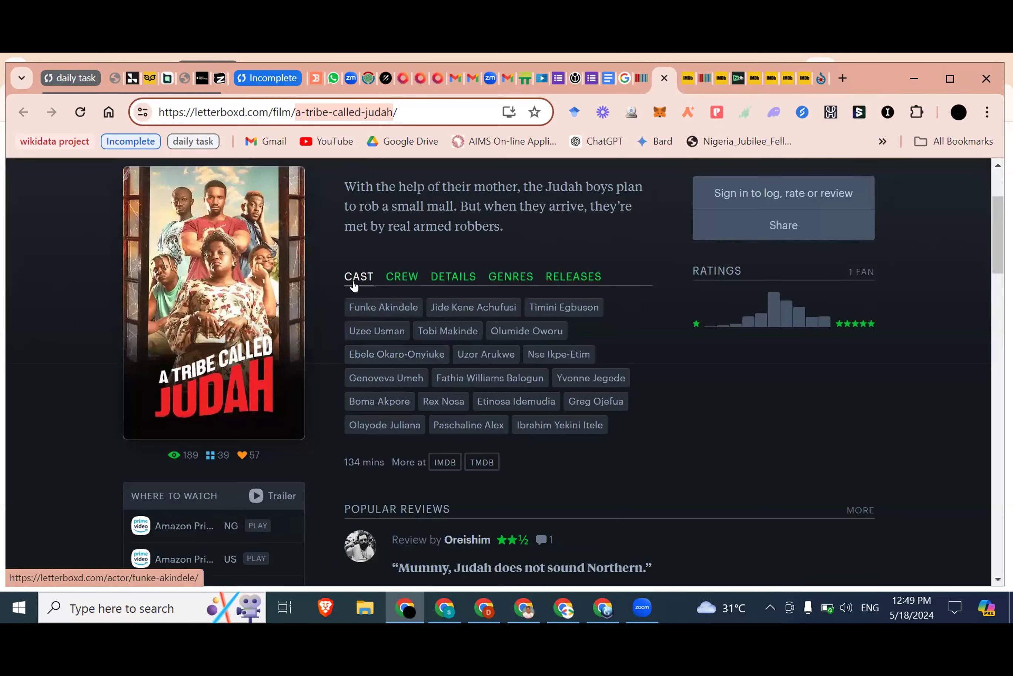
left_click(394, 280)
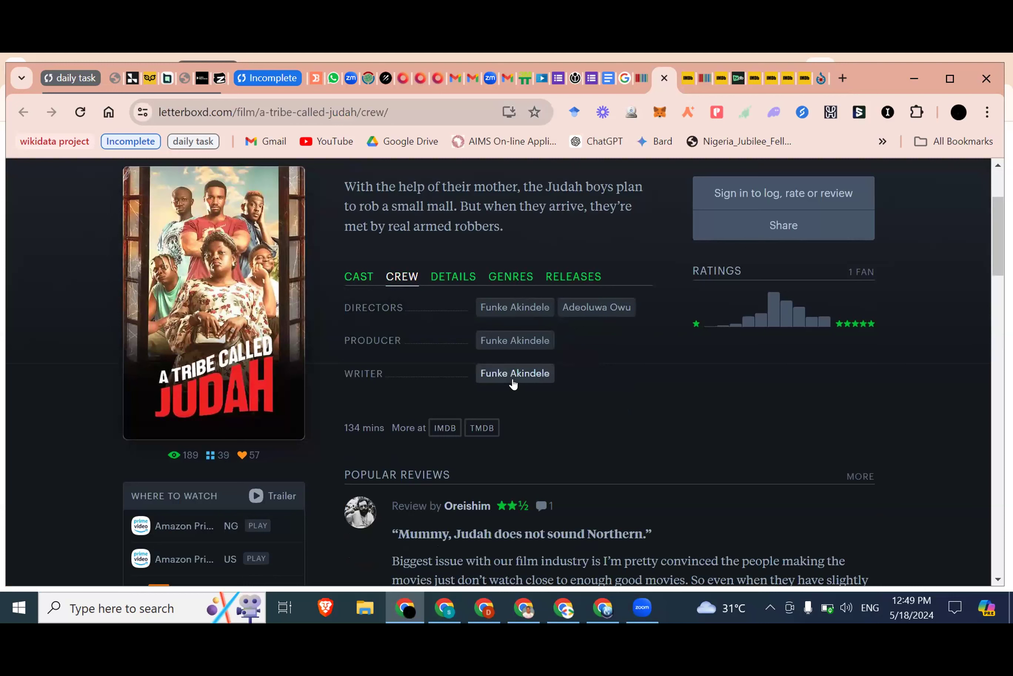
left_click(453, 280)
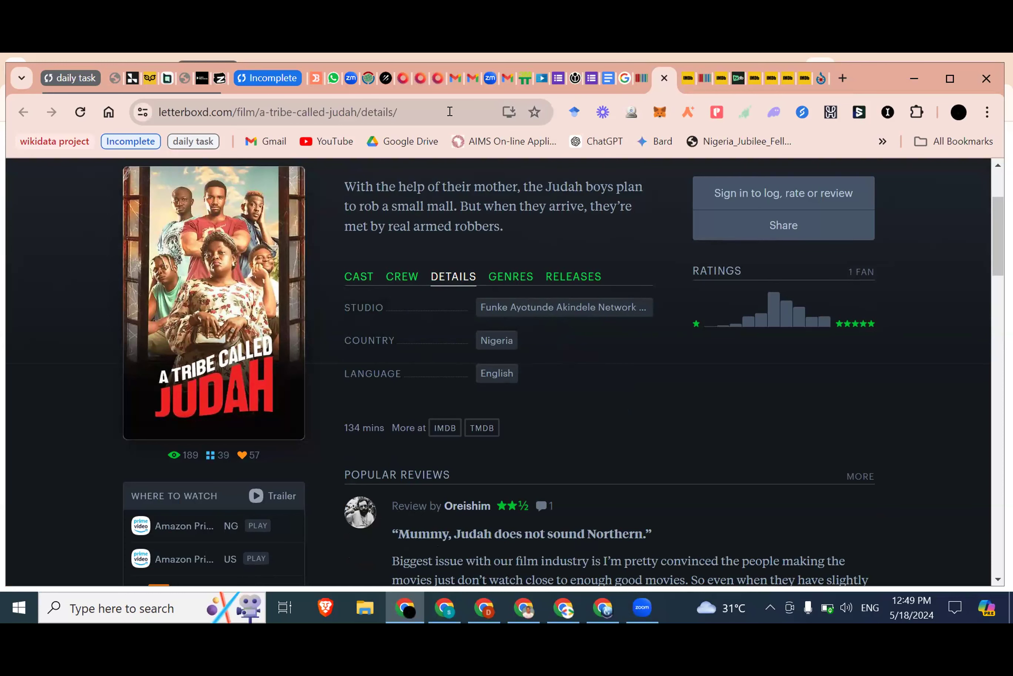
- Return to the Wikidata item and check its existing statements from title and genre through to the identifiers
left_click(639, 77)
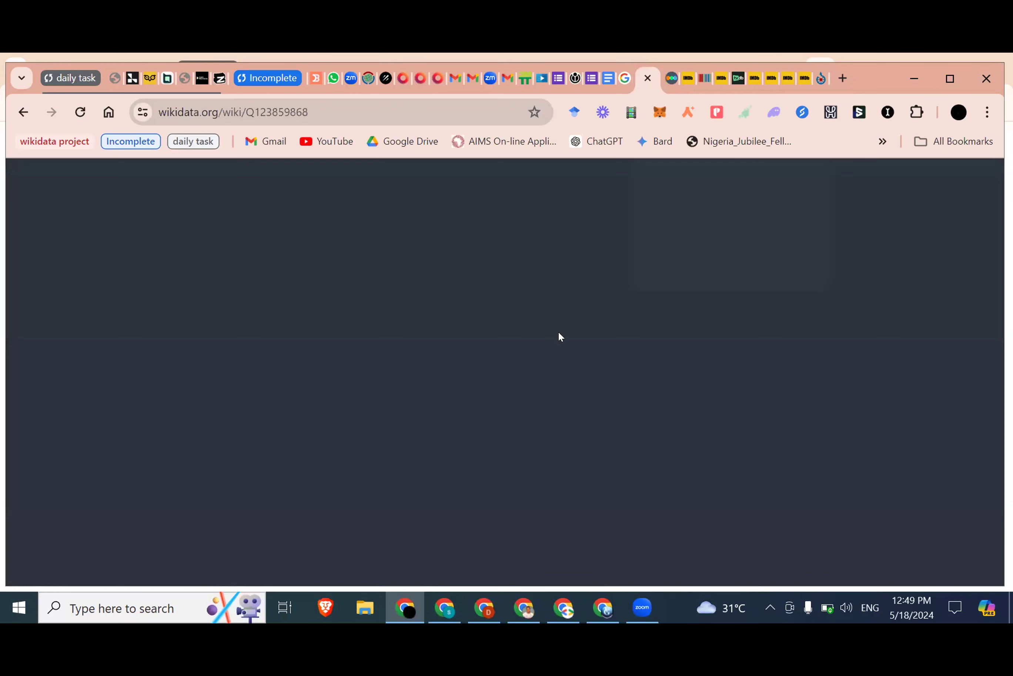
scroll(561, 336, "up", 5)
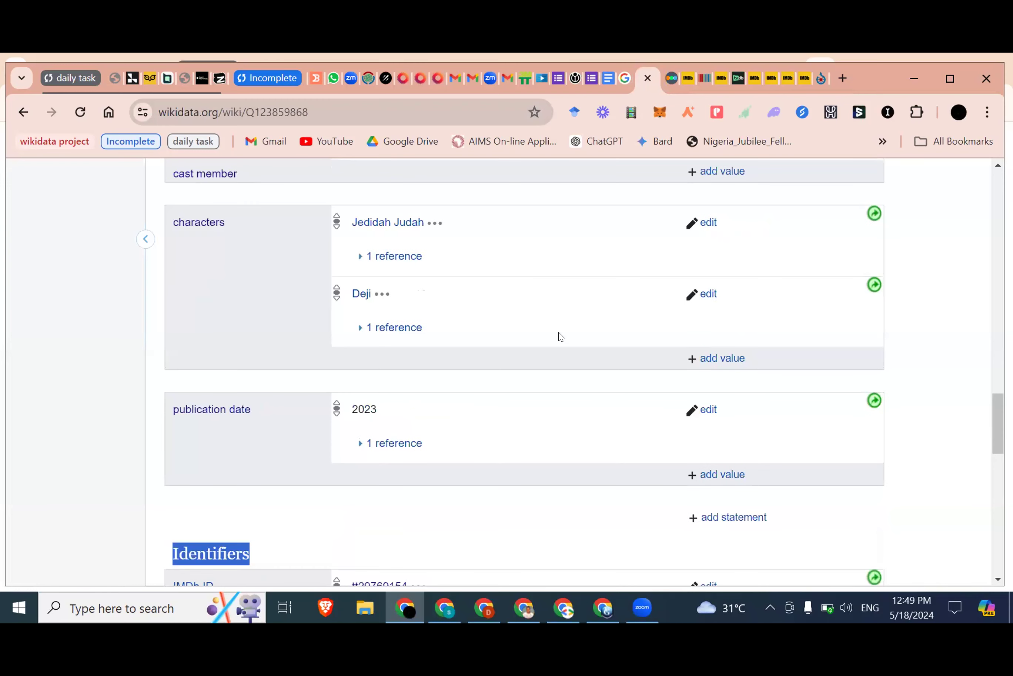
scroll(561, 336, "up", 15)
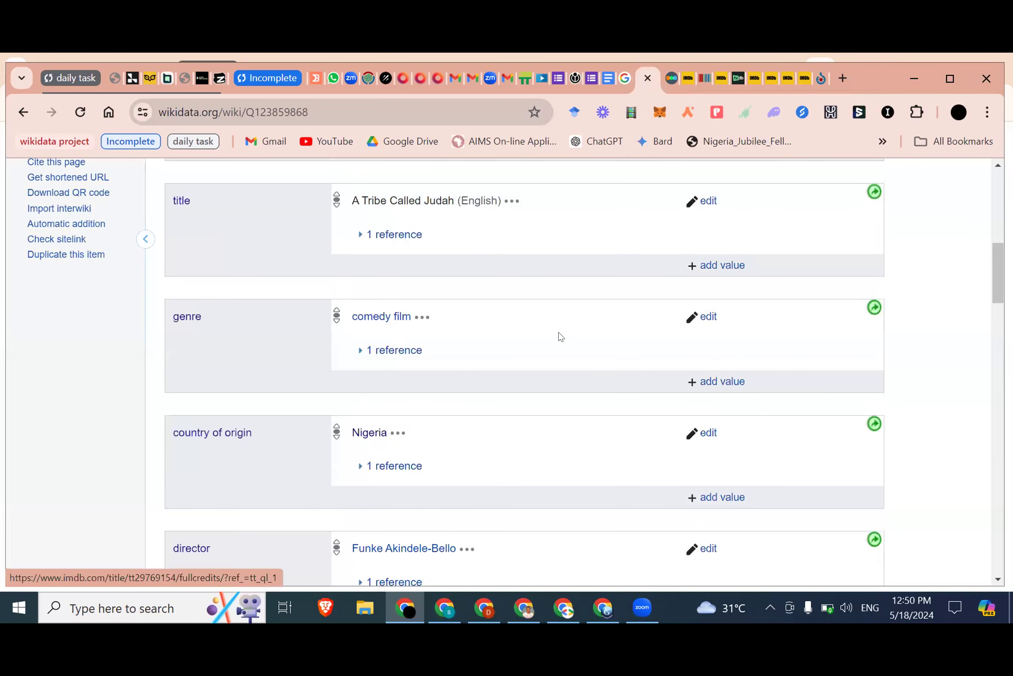
scroll(252, 315, "down", 2)
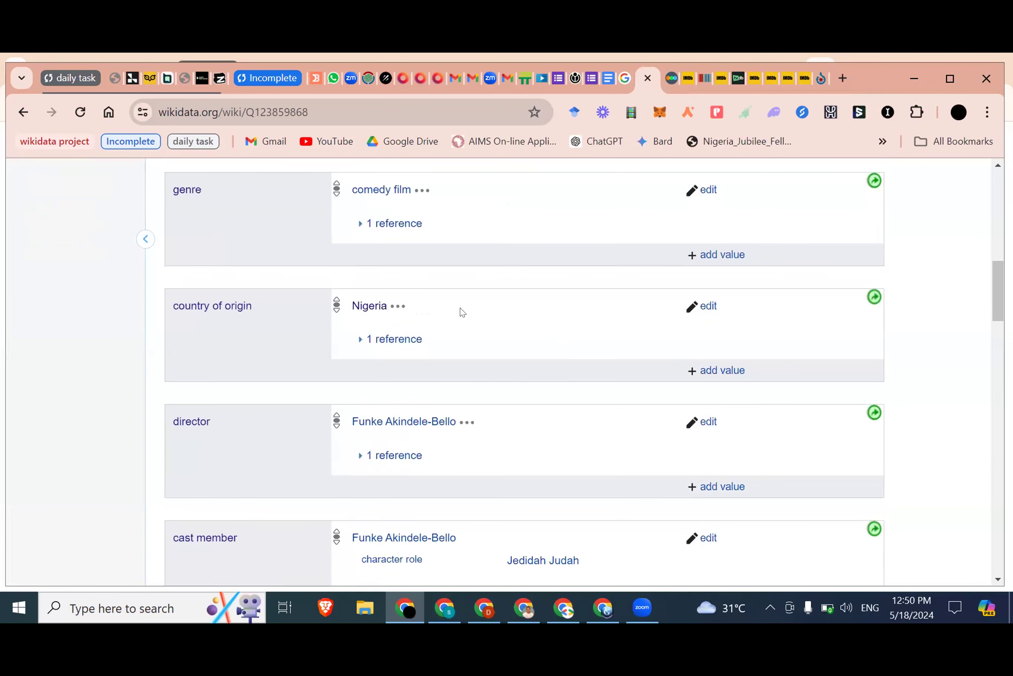
scroll(496, 348, "down", 10)
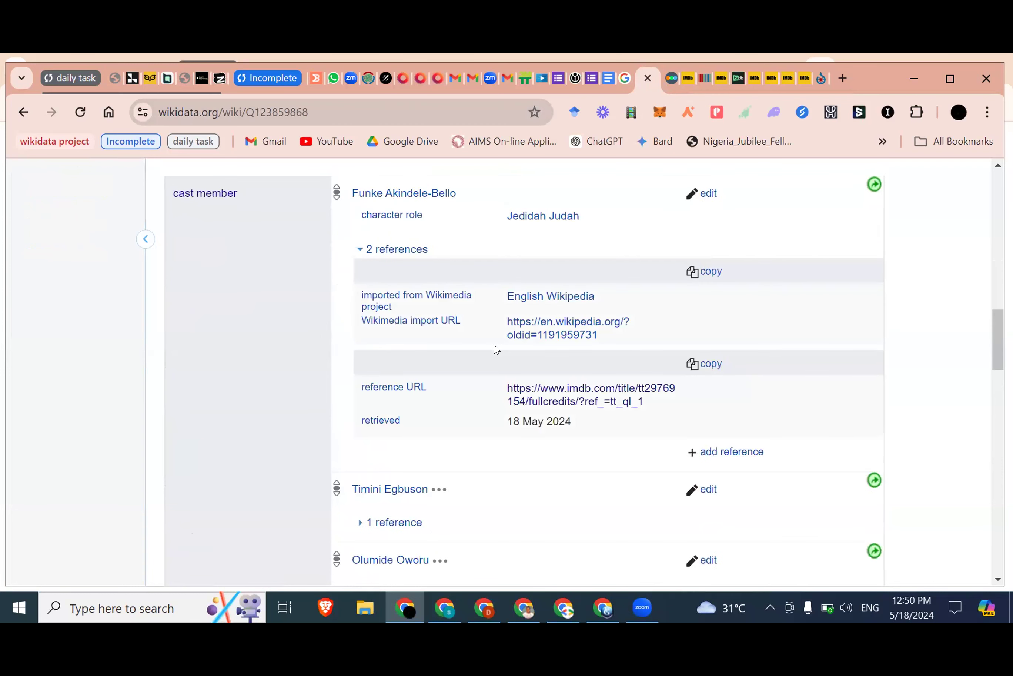
scroll(496, 348, "down", 6)
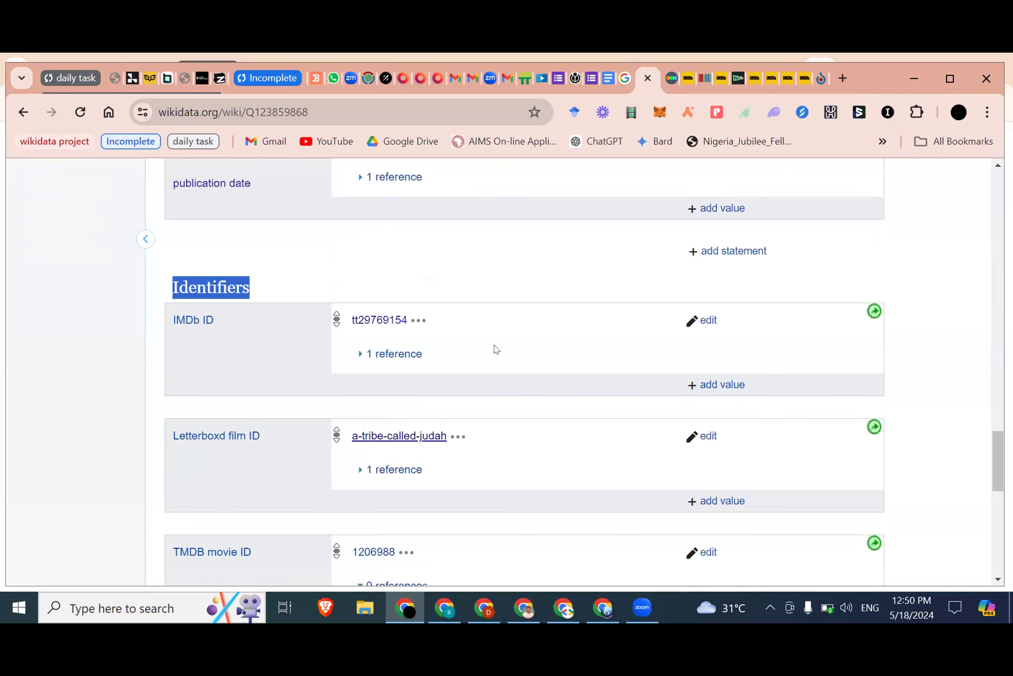
- Add a new statement for original language of film or TV show with the value English
scroll(496, 349, "up", 2)
left_click(757, 333)
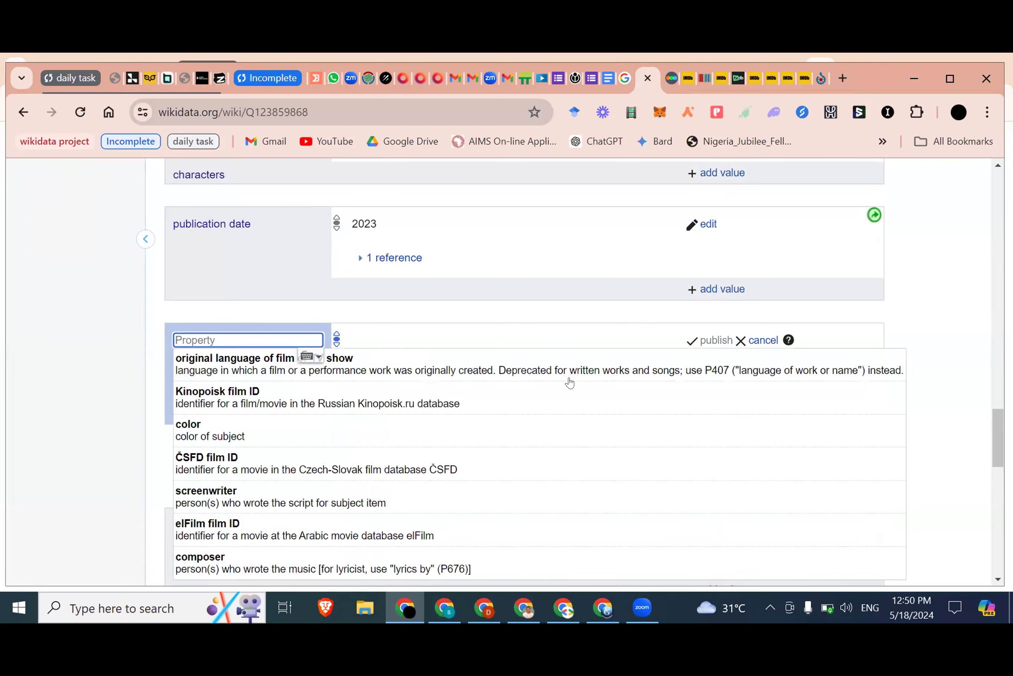
left_click(539, 373)
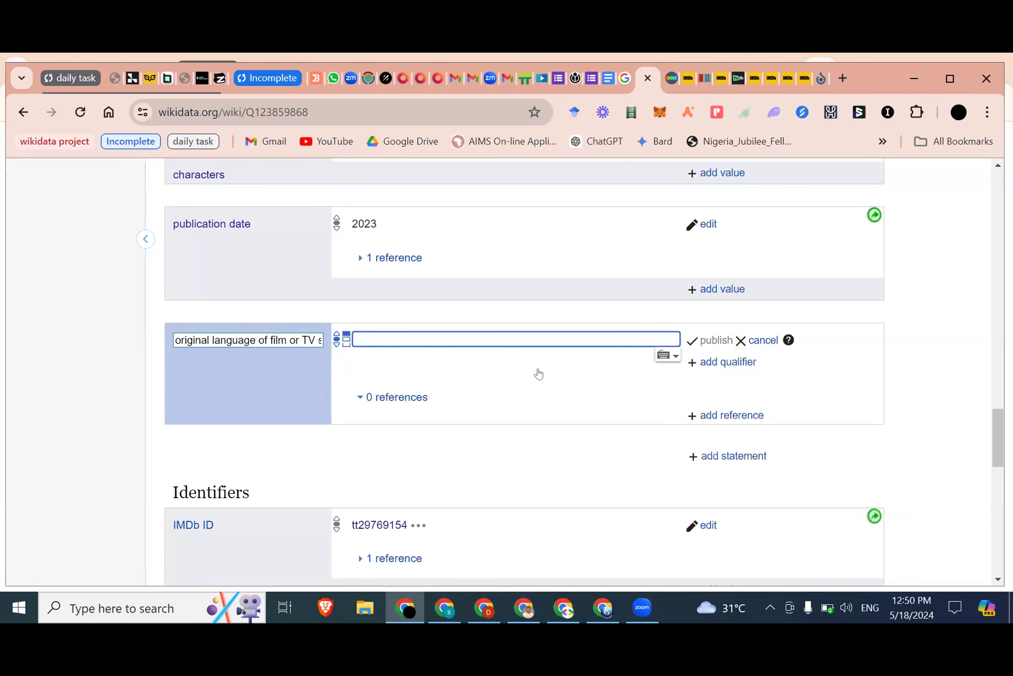
type("eng")
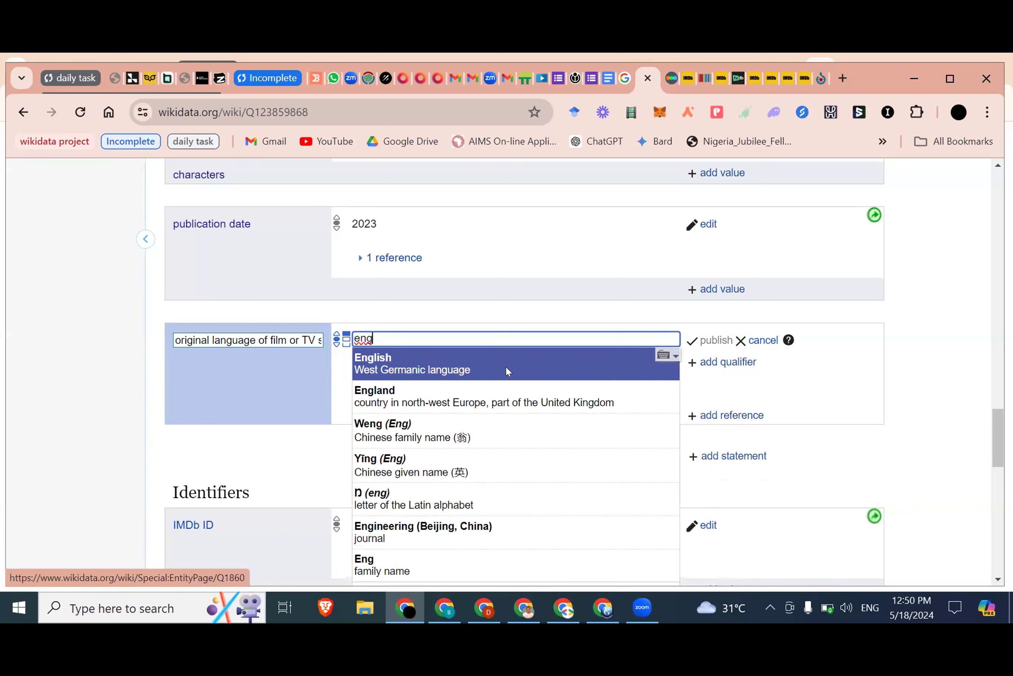
left_click(506, 370)
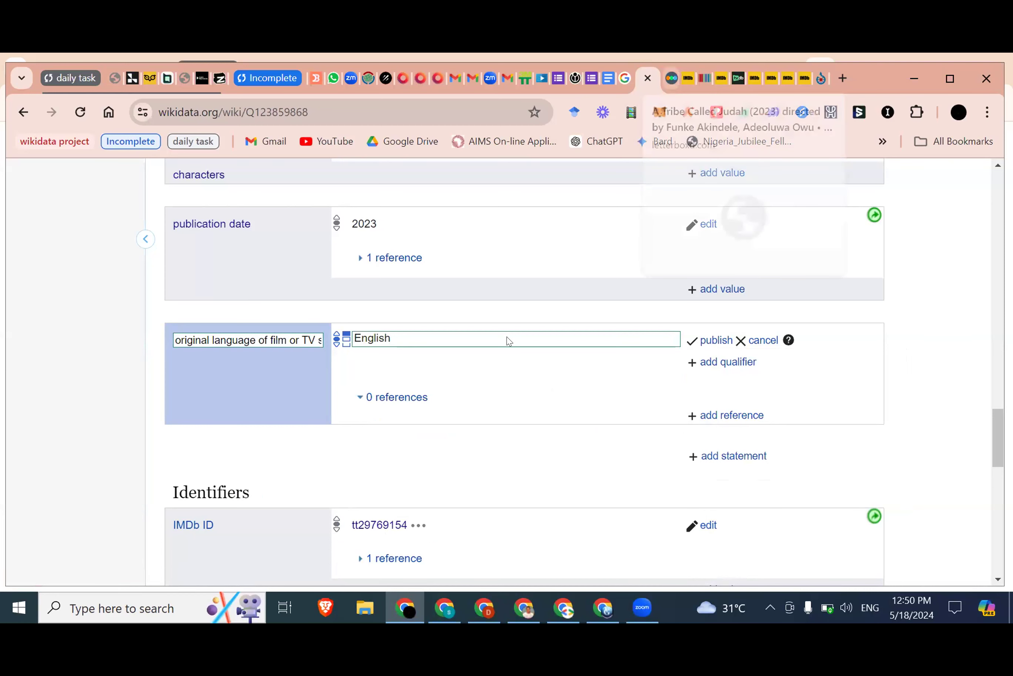
key("ctrl+Tab")
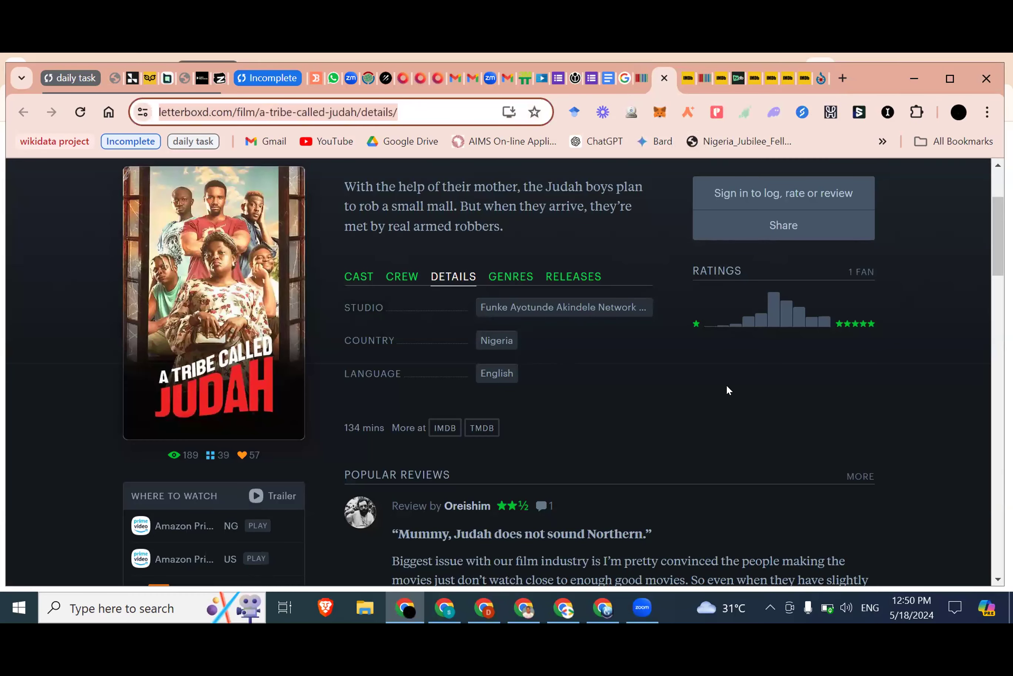
key("ctrl+shift+Tab")
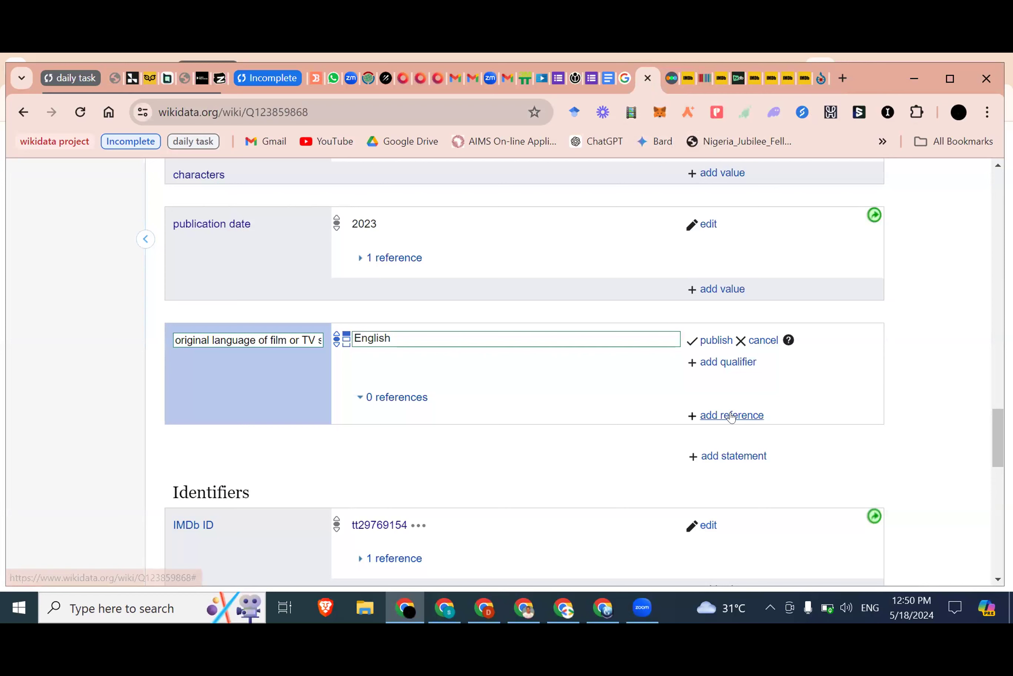
left_click(731, 415)
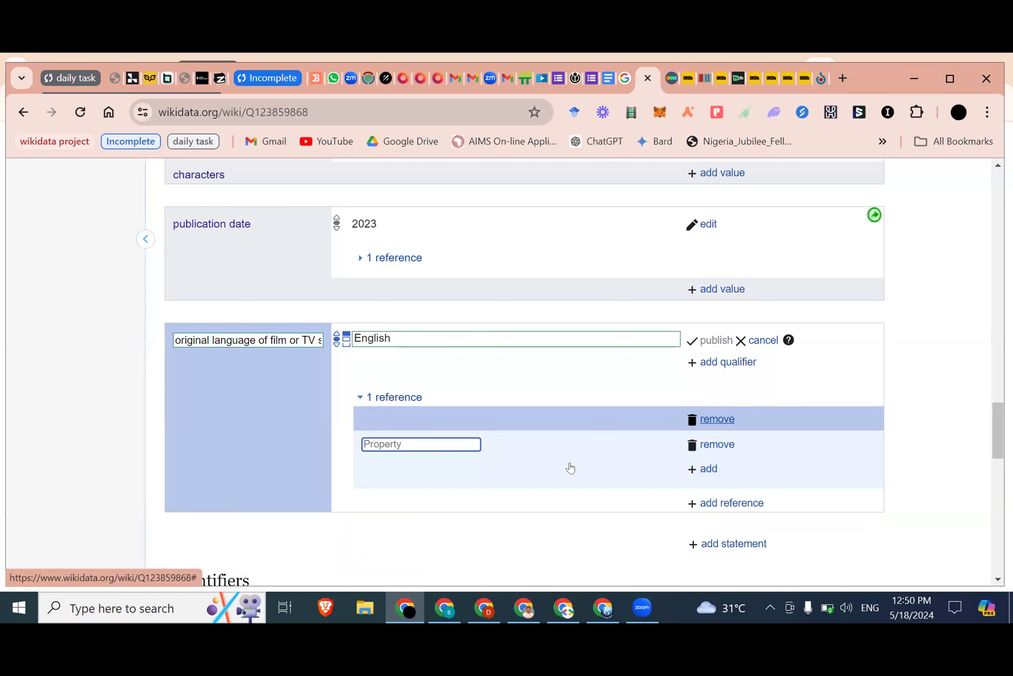
type("url")
left_click(570, 461)
type("https://letterboxd.com/film/a-tribe-called-judah/details/")
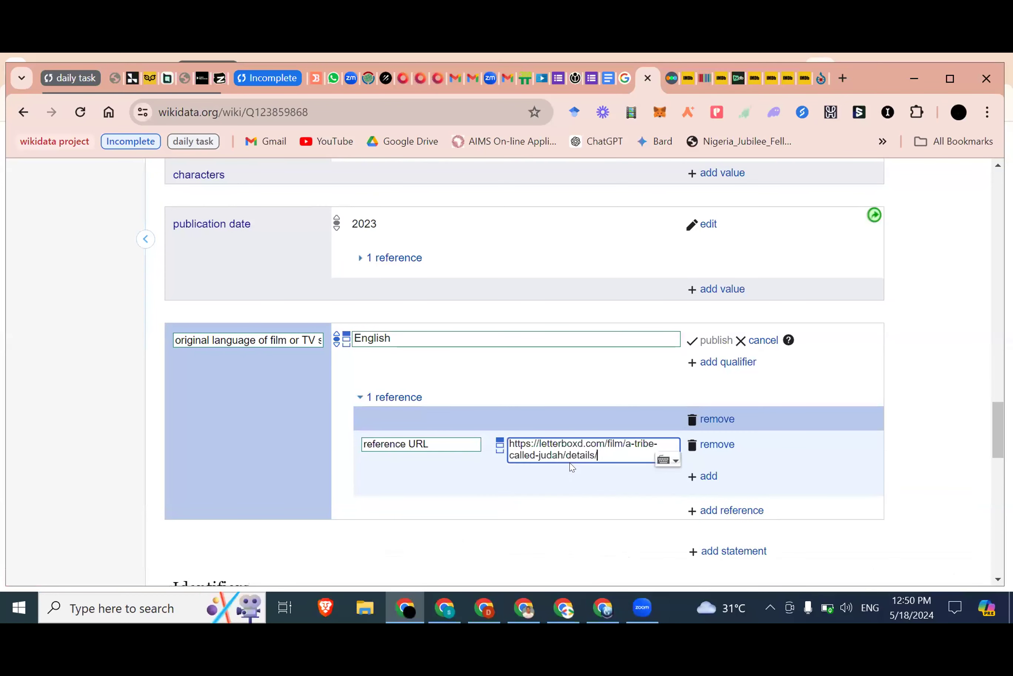
- Add the retrieved date 2024-05-18 to the language statement's reference and publish the statement
left_click(707, 478)
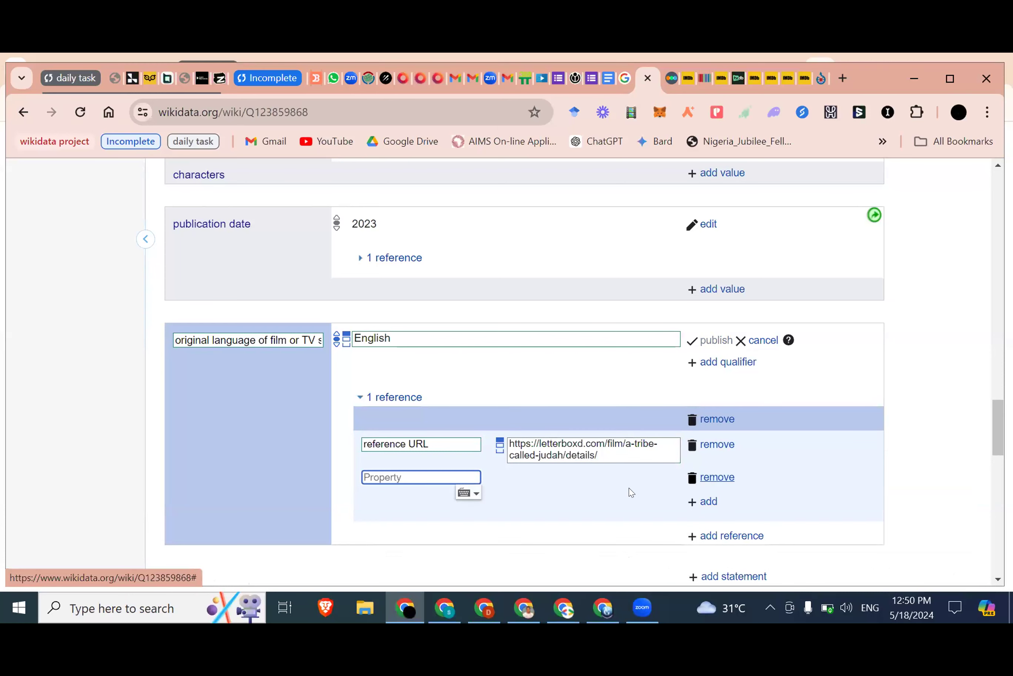
type("retr")
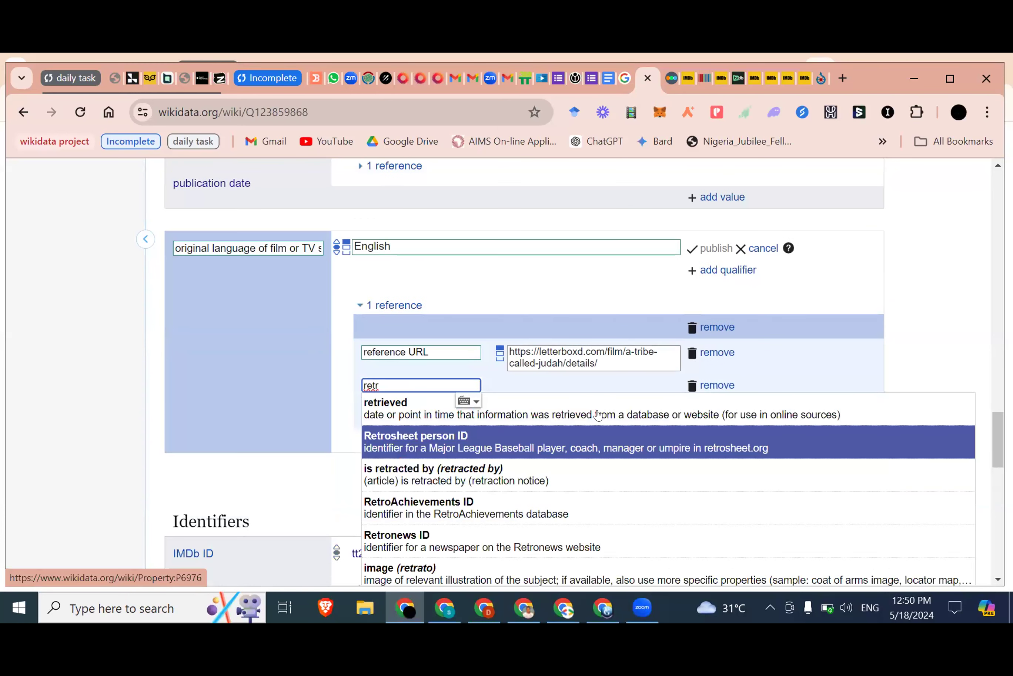
left_click(599, 414)
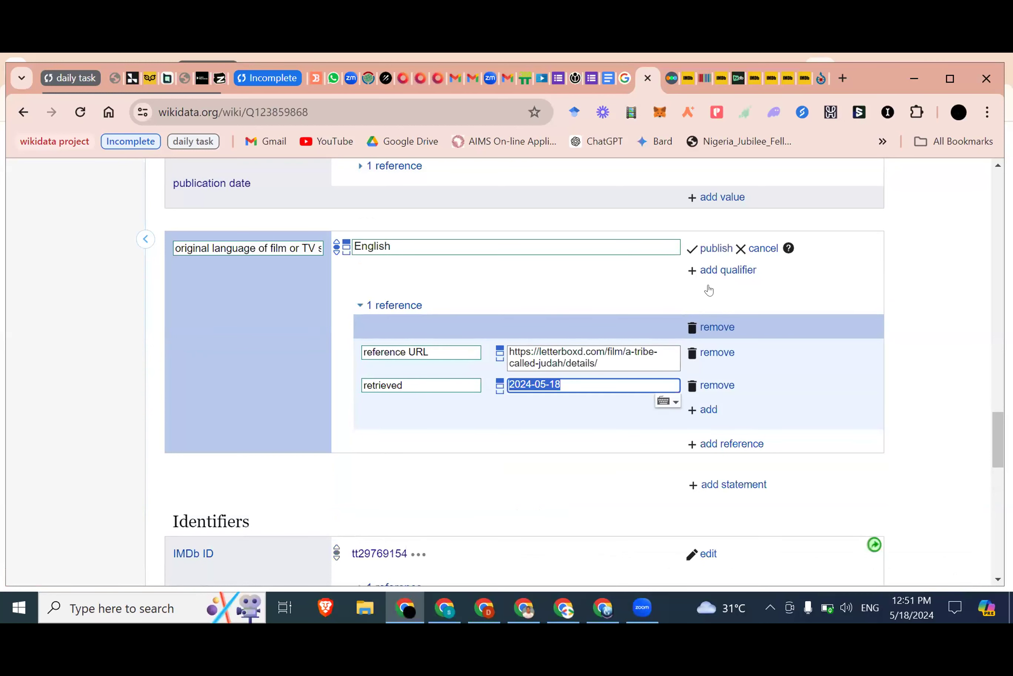
left_click(712, 284)
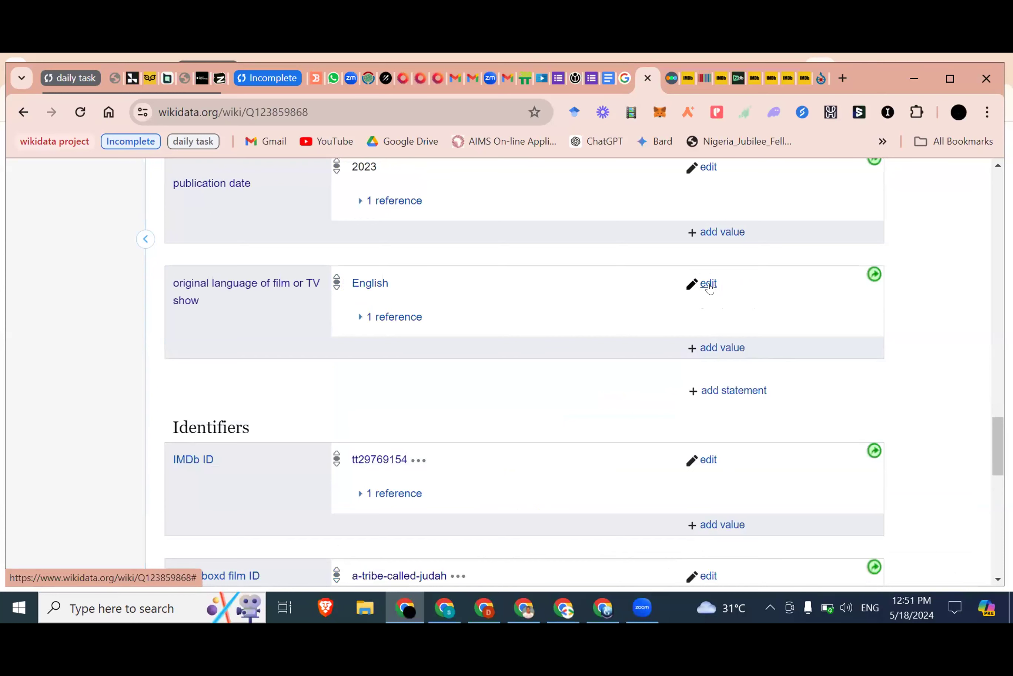
scroll(710, 287, "down", 6)
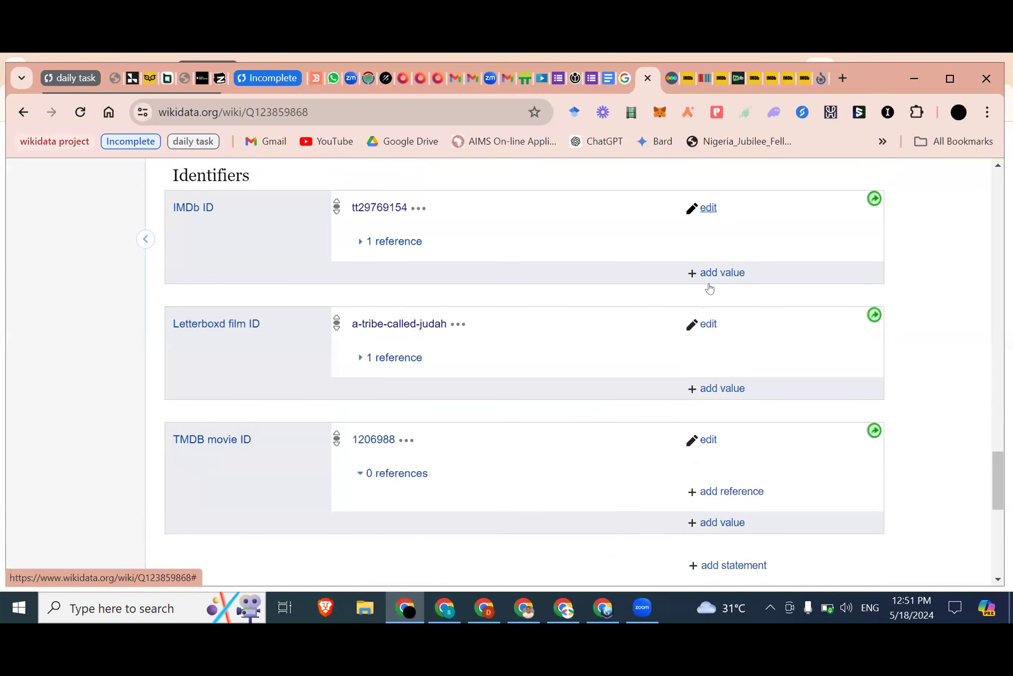
- Compare the item's publication date and original language statements with the studio, country and language information on the film's Letterboxd details page
scroll(179, 305, "up", 1)
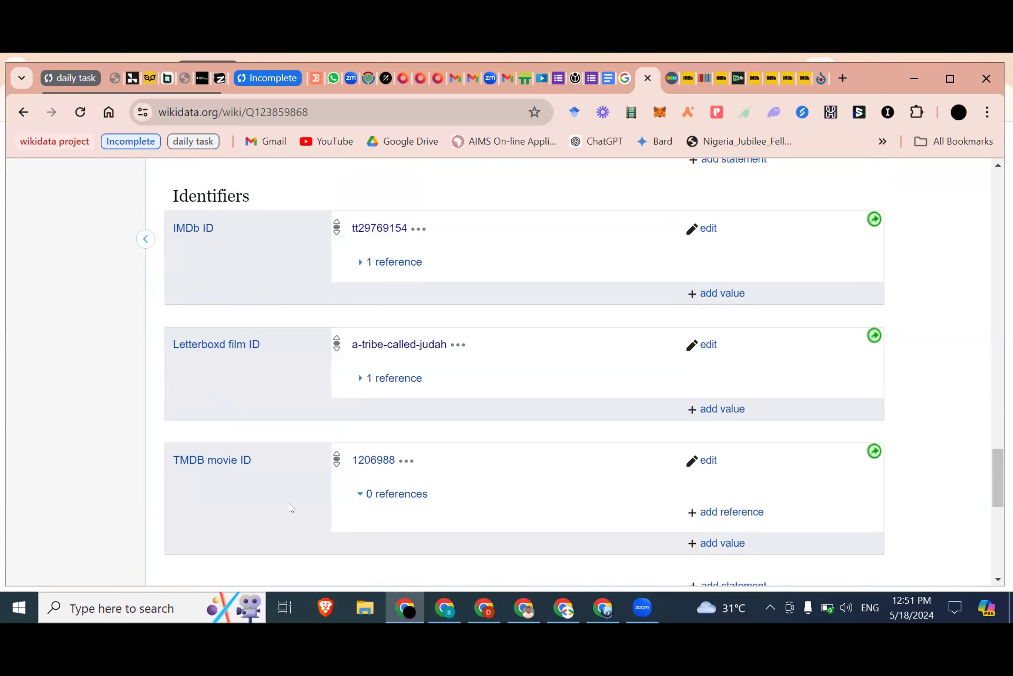
scroll(290, 504, "up", 5)
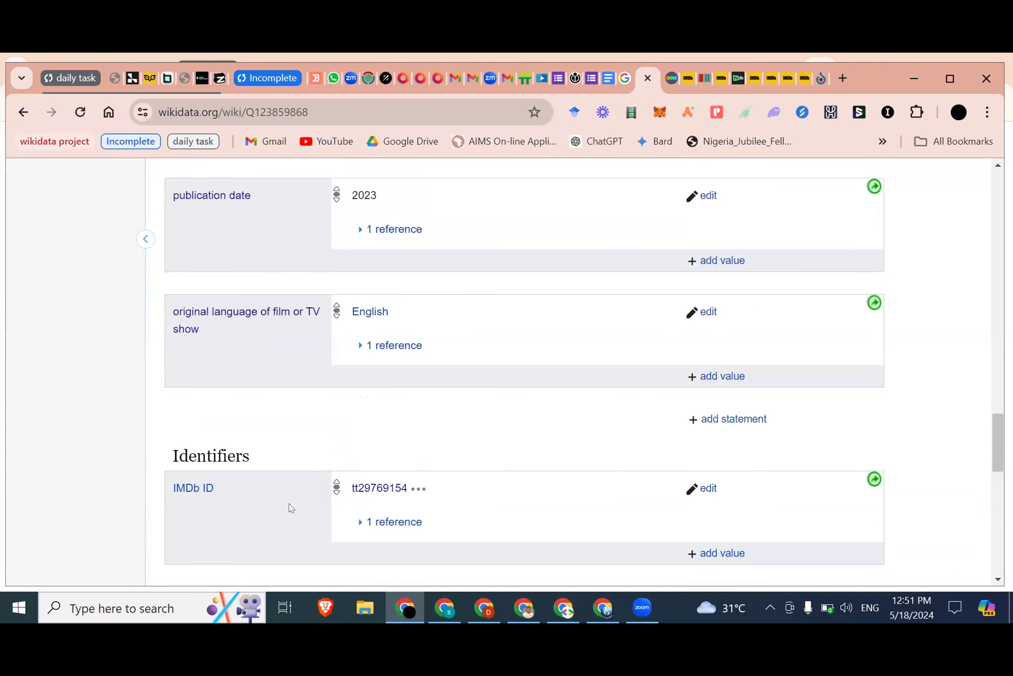
scroll(289, 507, "up", 1)
scroll(291, 508, "up", 3)
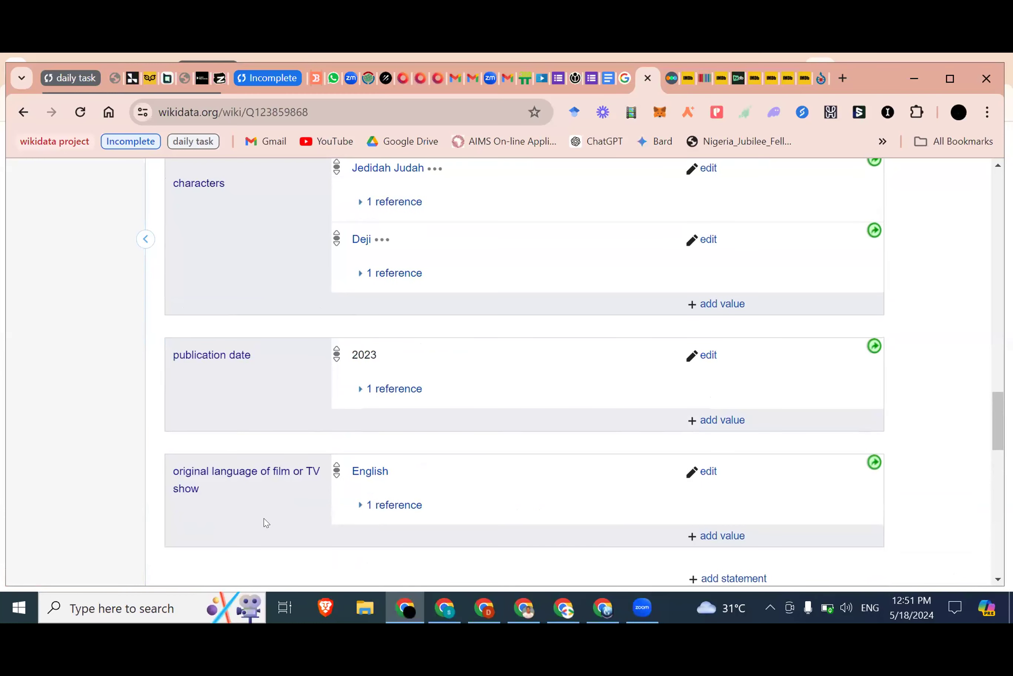
left_click(669, 81)
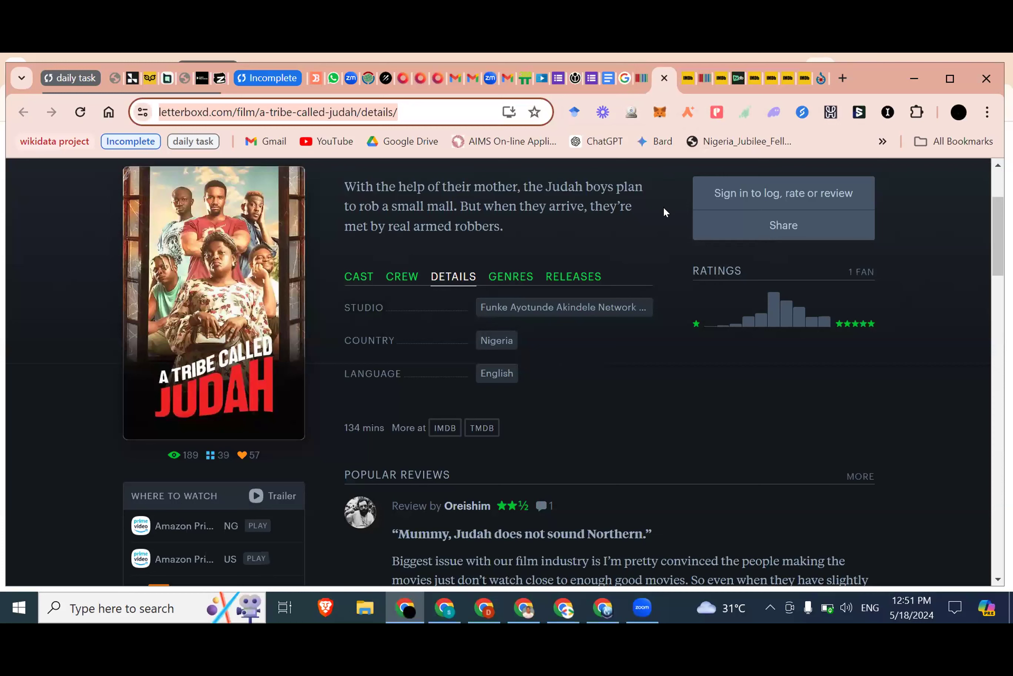
scroll(665, 209, "up", 2)
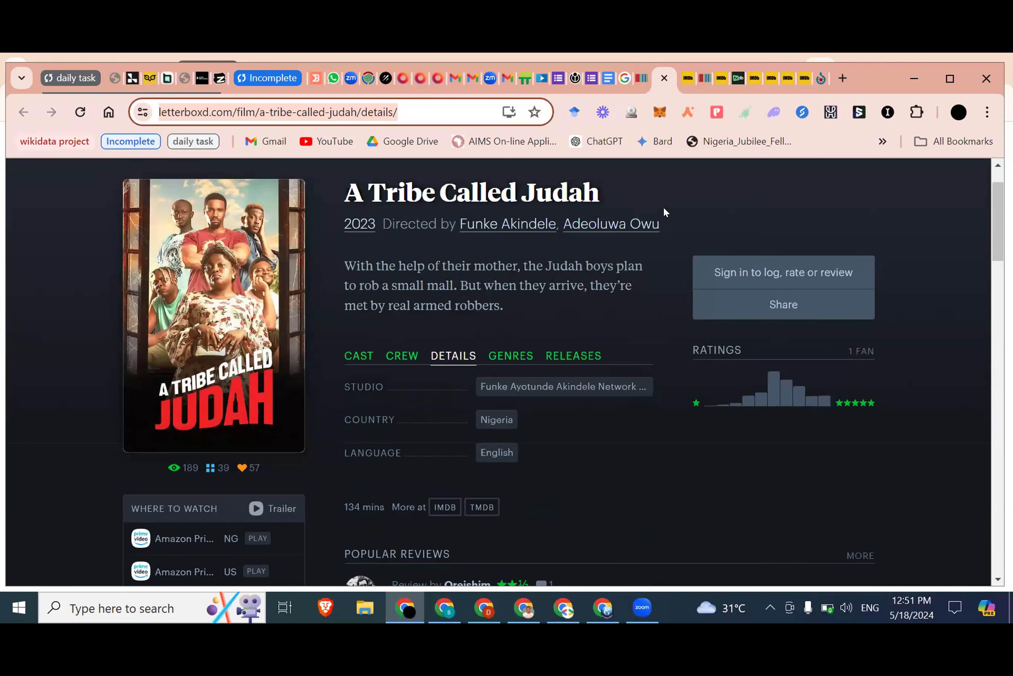
scroll(664, 209, "down", 2)
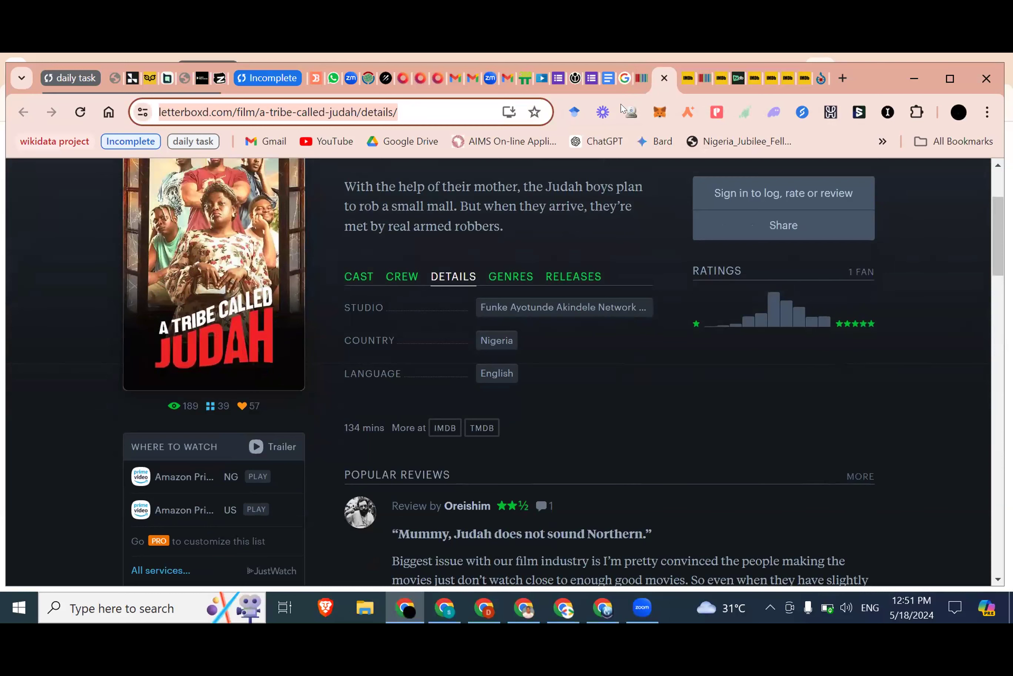
scroll(623, 108, "down", 1)
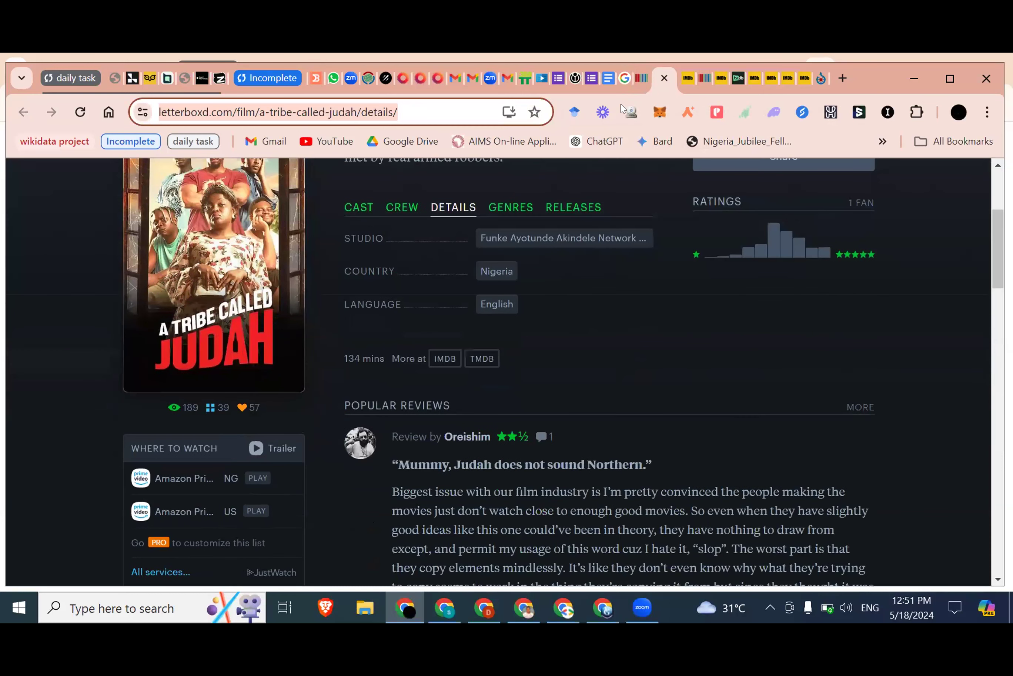
scroll(622, 108, "up", 2)
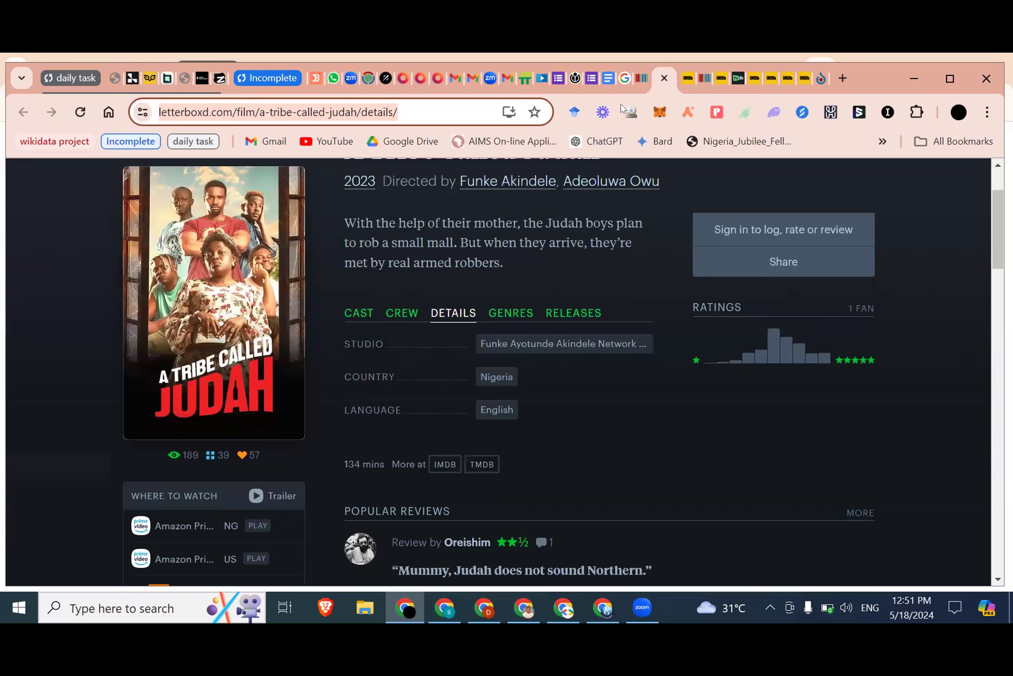
scroll(623, 109, "up", 1)
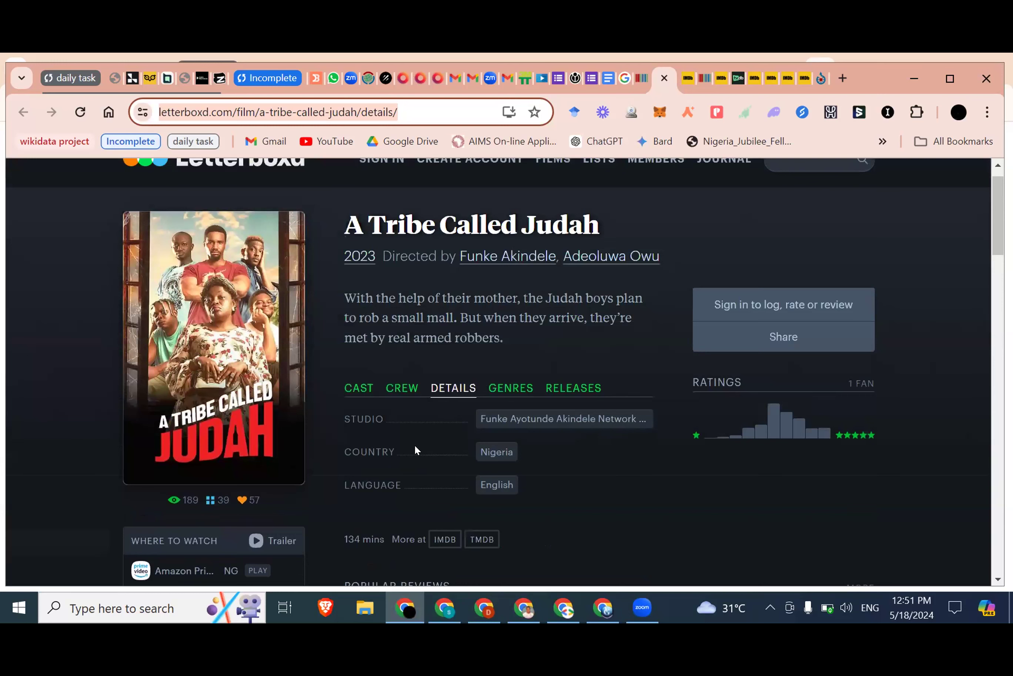
scroll(415, 447, "up", 1)
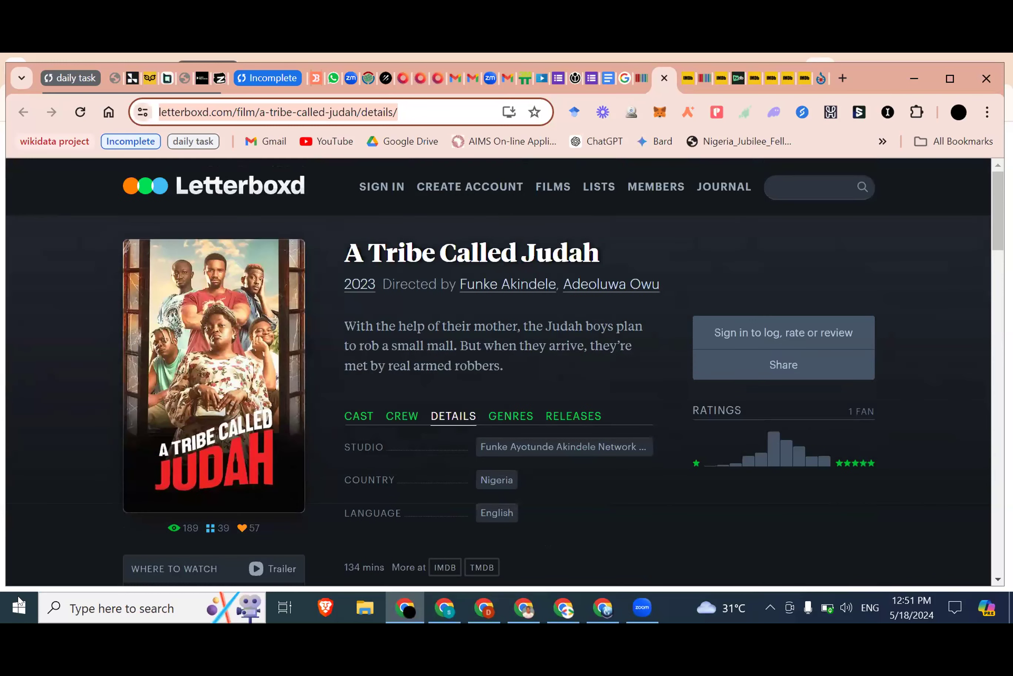
scroll(415, 447, "down", 2)
scroll(499, 372, "down", 1)
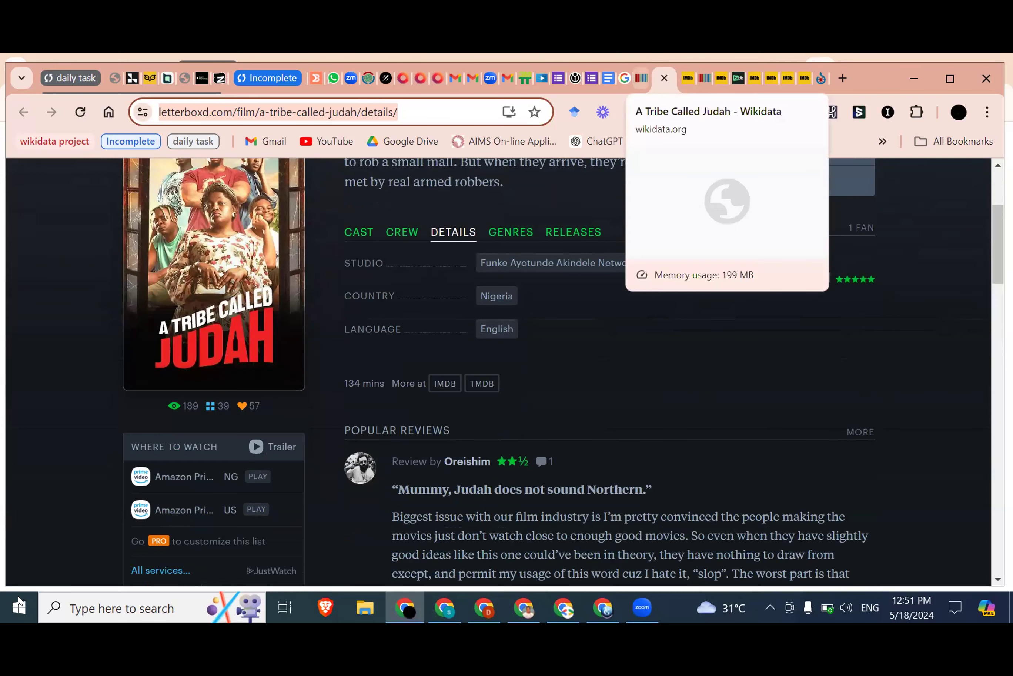
- Return to the Wikidata item and review its IMDb, Letterboxd and TMDB identifiers
left_click(642, 78)
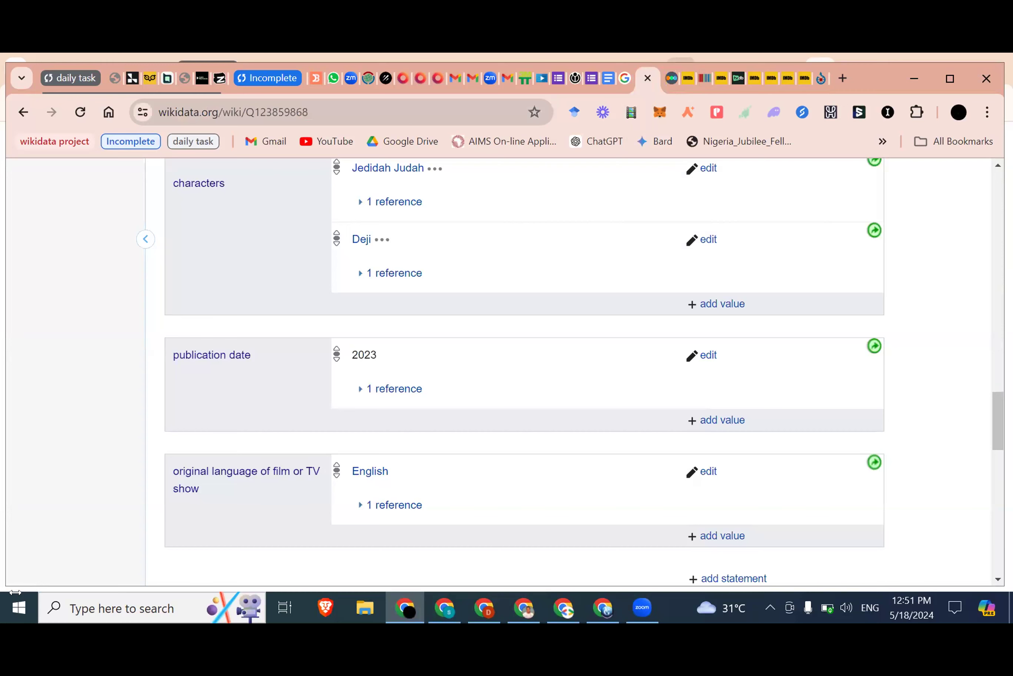
scroll(369, 201, "down", 5)
scroll(369, 201, "down", 4)
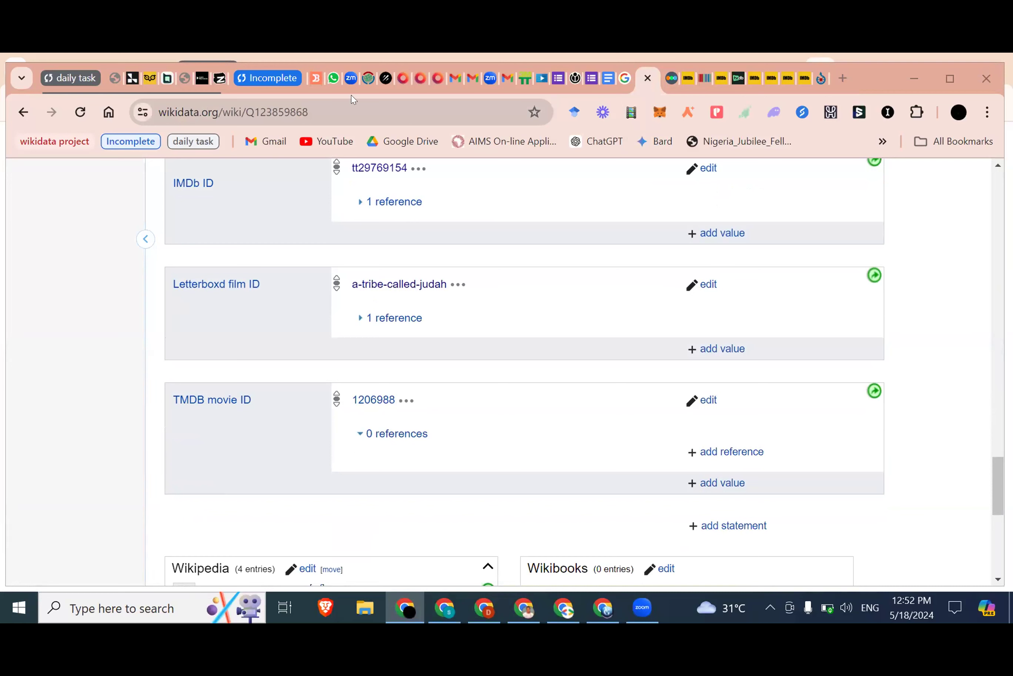
- Open the shared t.me invitation link in a new browser tab
key("ctrl+l")
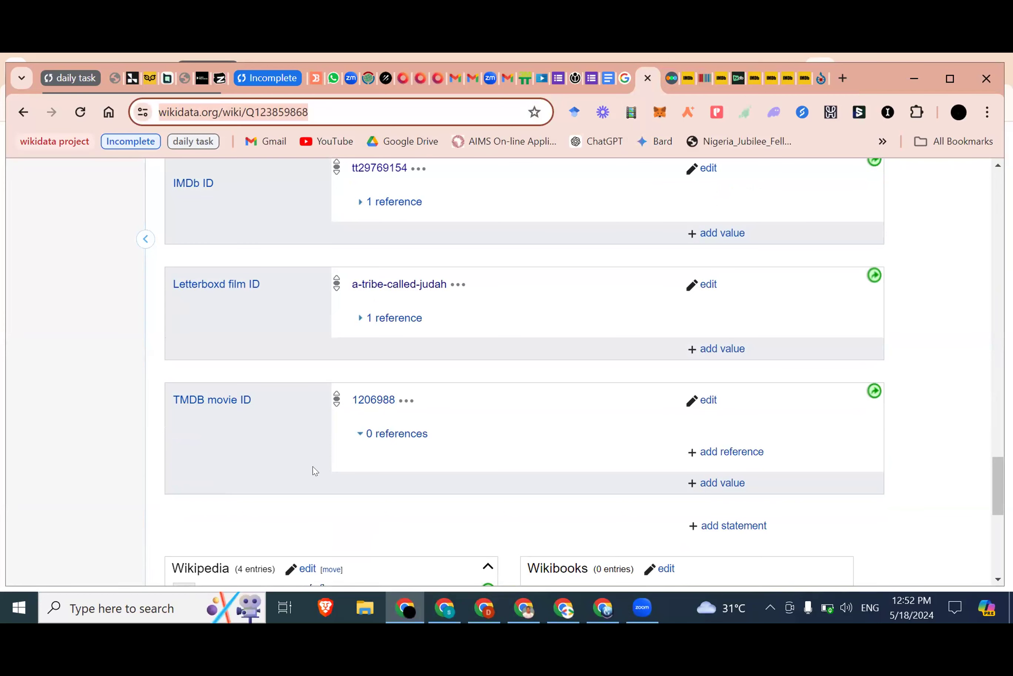
key("alt+Tab")
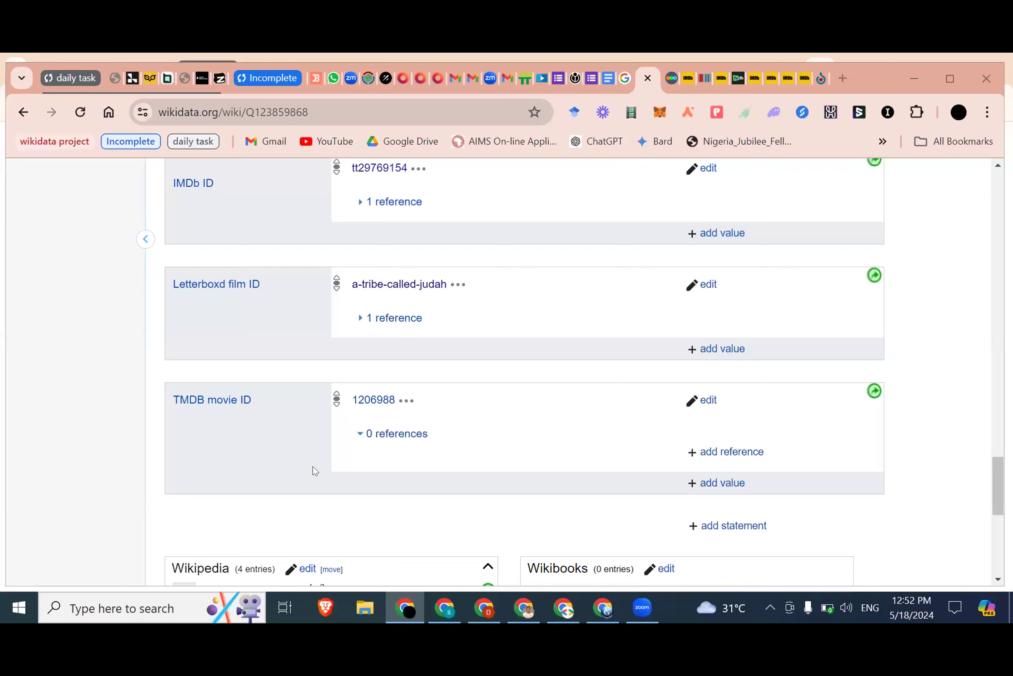
left_click(673, 211)
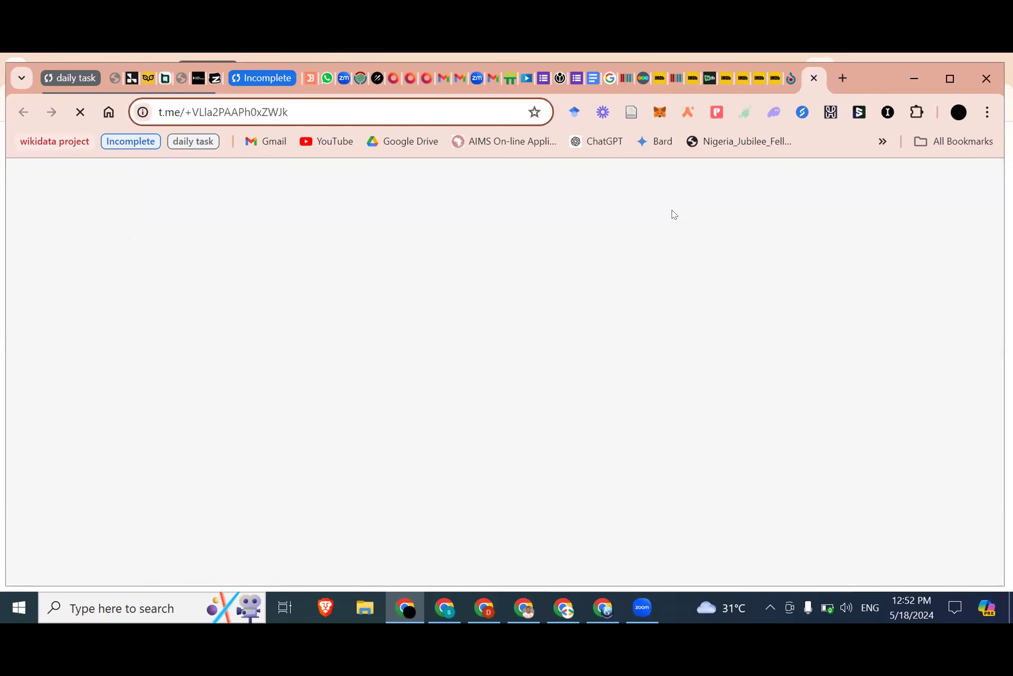
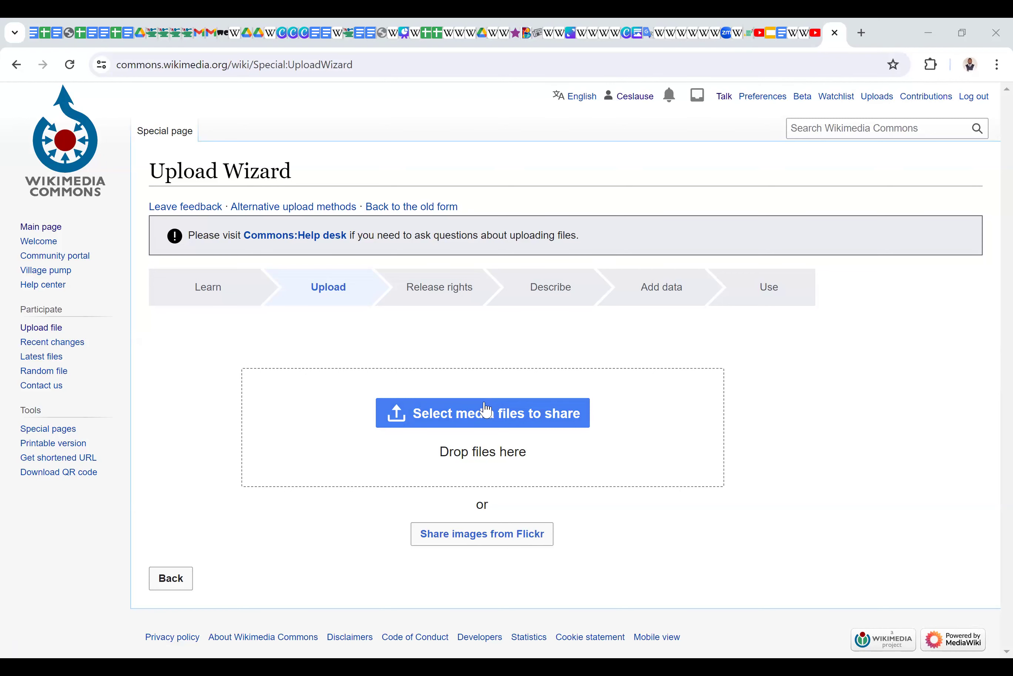
- Upload the image Wikidata et Common FR.png from the Downloads folder to the Wikimedia Commons Upload Wizard
left_click(487, 410)
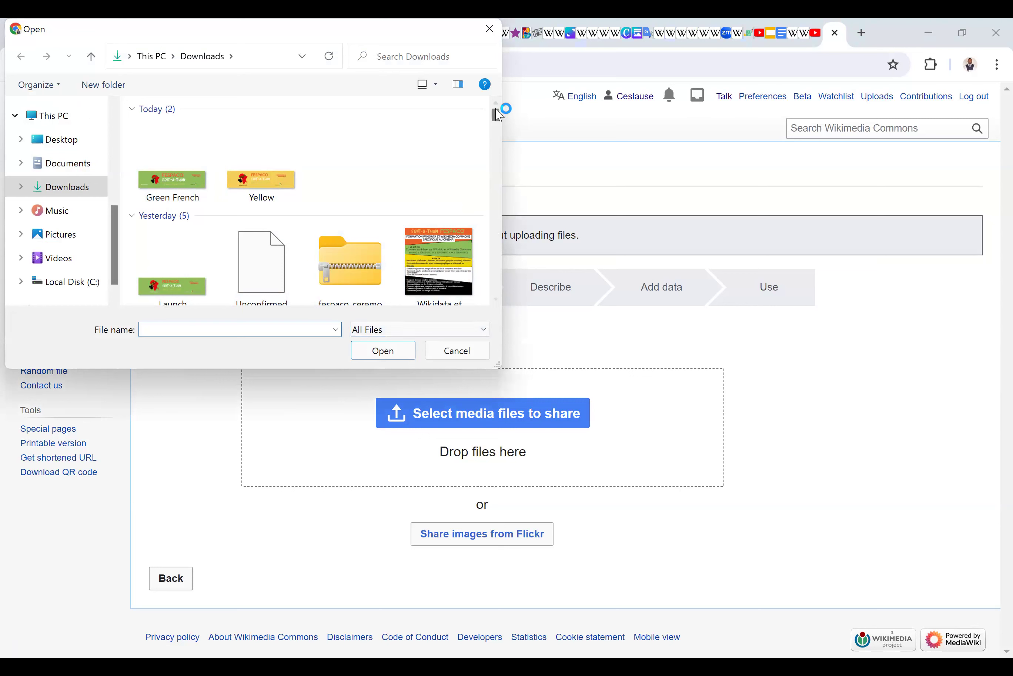
scroll(500, 122, "down", 3)
scroll(499, 122, "down", 1)
scroll(499, 122, "up", 3)
scroll(500, 123, "down", 1)
scroll(499, 123, "down", 1)
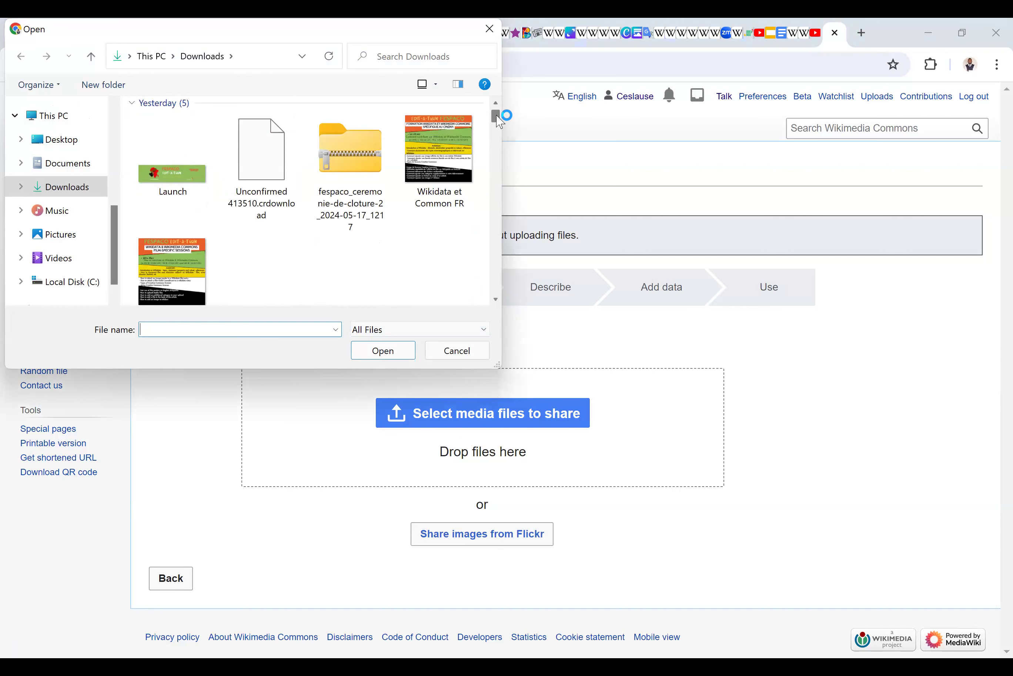
double_click(451, 171)
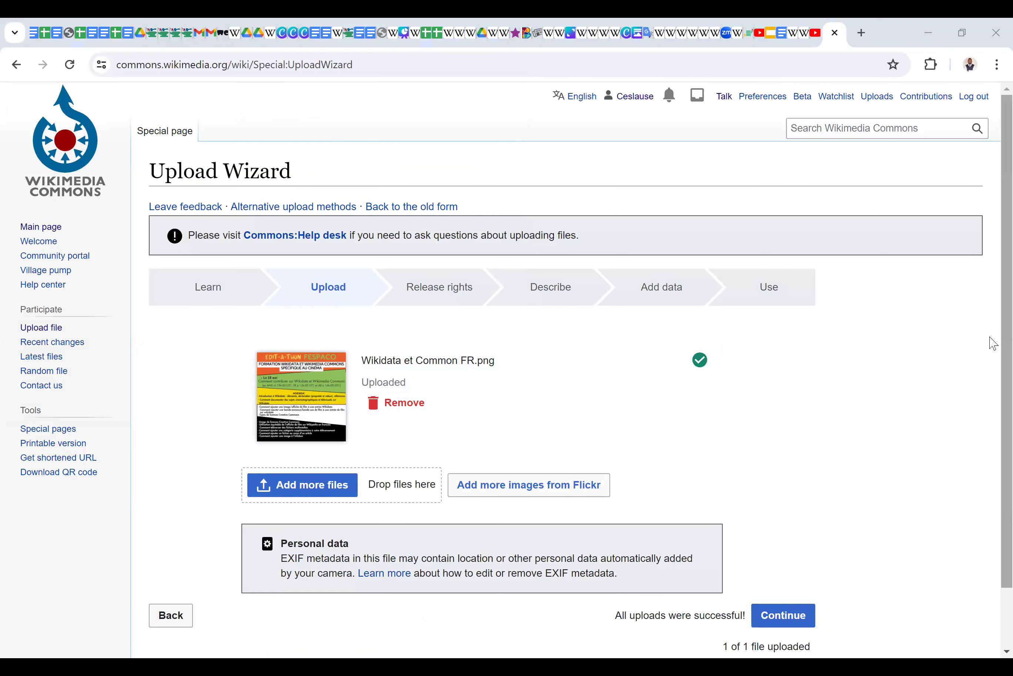
- Continue to the release rights stage and declare the image as someone else's work that is free to share
scroll(992, 349, "down", 1)
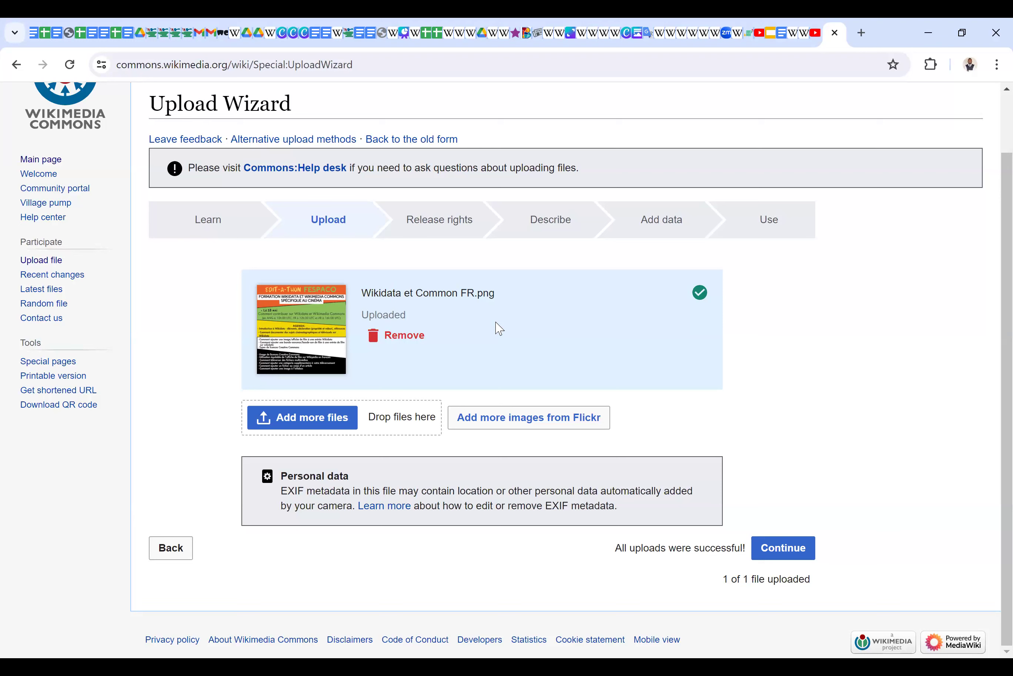
left_click(775, 549)
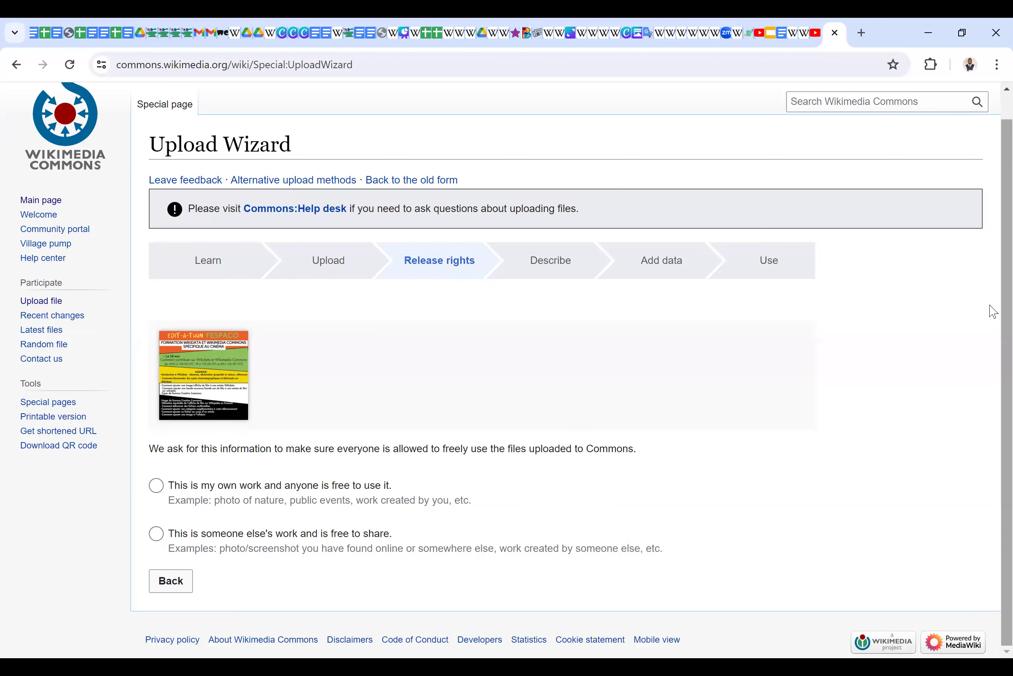
left_click(230, 544)
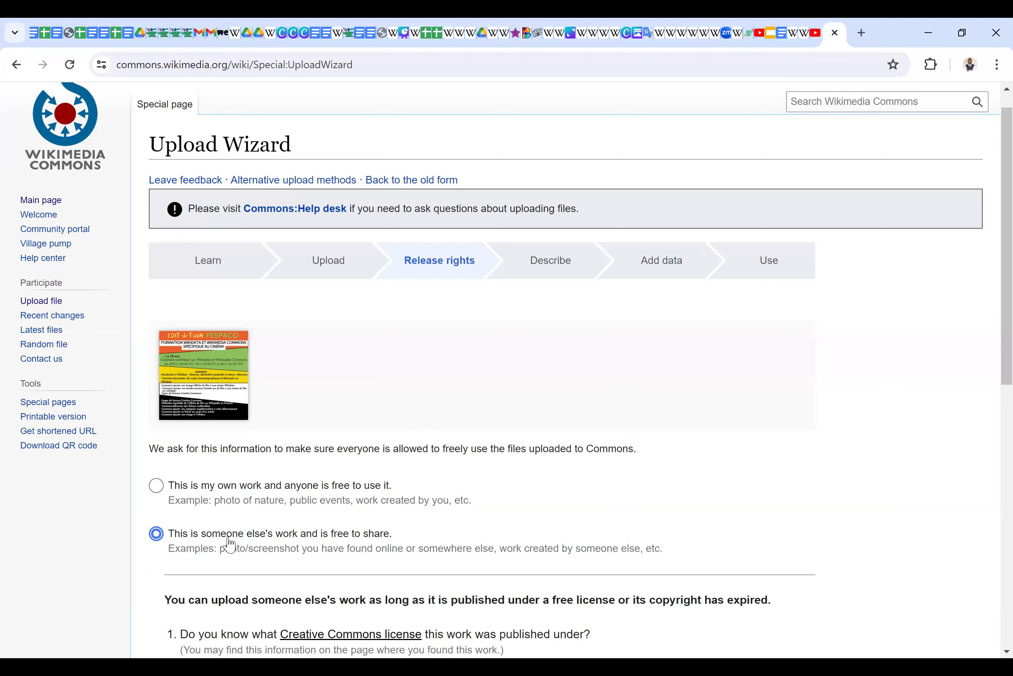
- Answer the Creative Commons license question with "No, I don't have this information"
scroll(993, 383, "down", 1)
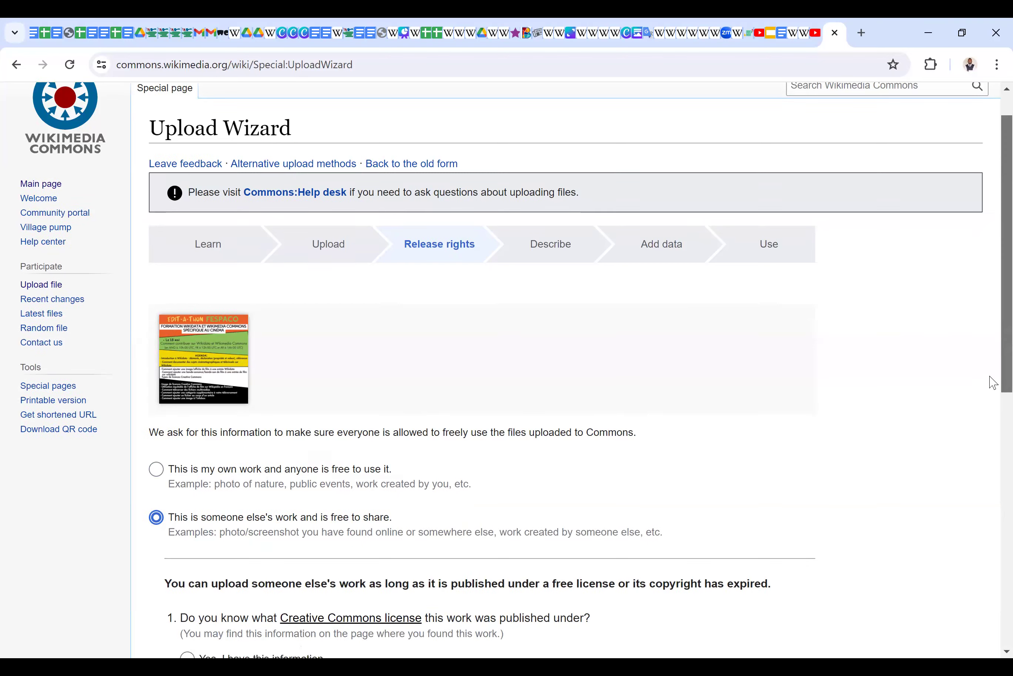
scroll(992, 392, "down", 5)
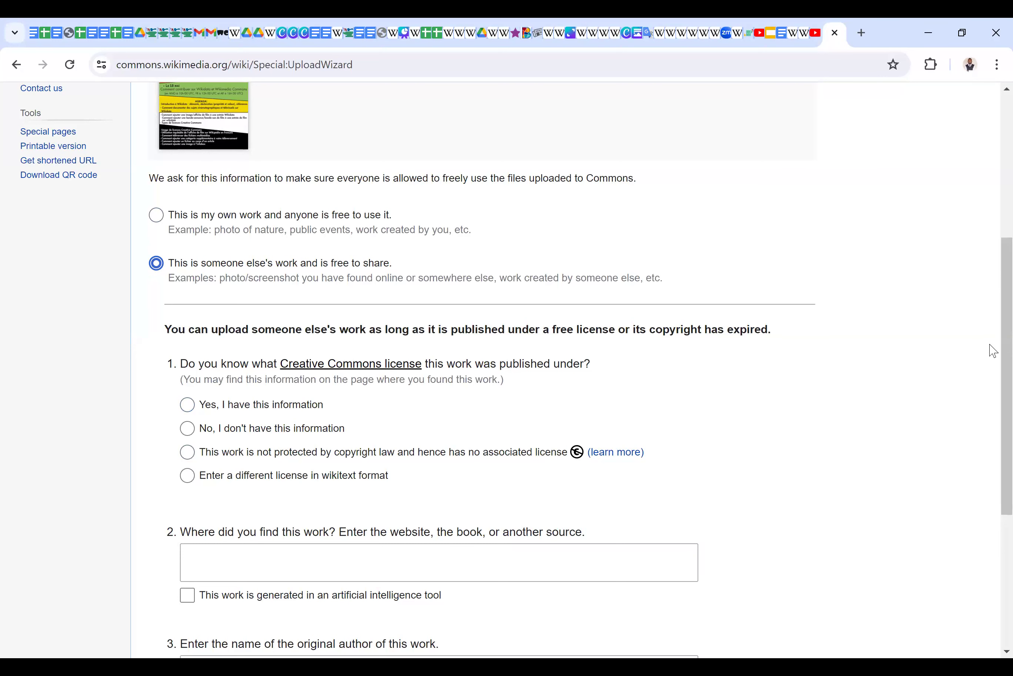
scroll(993, 358, "down", 1)
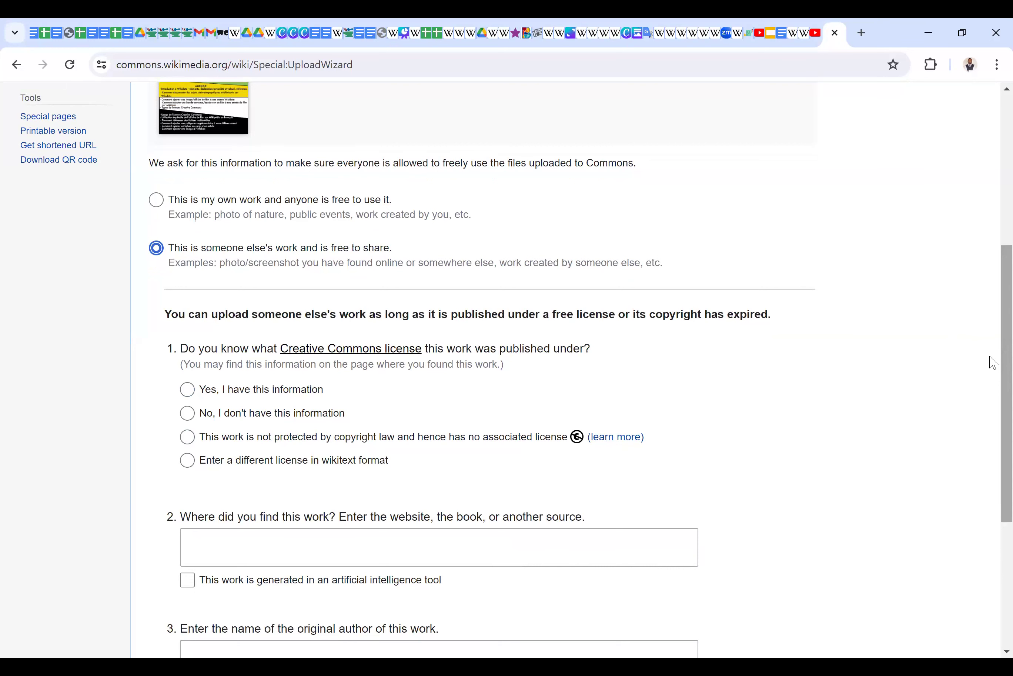
scroll(991, 373, "down", 2)
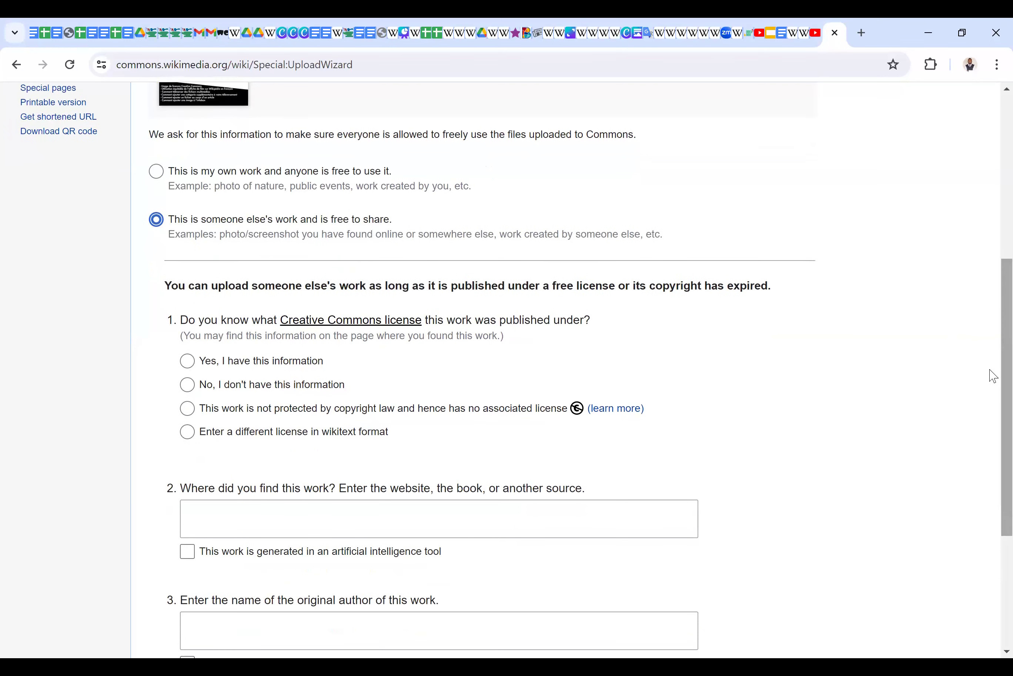
left_click(254, 392)
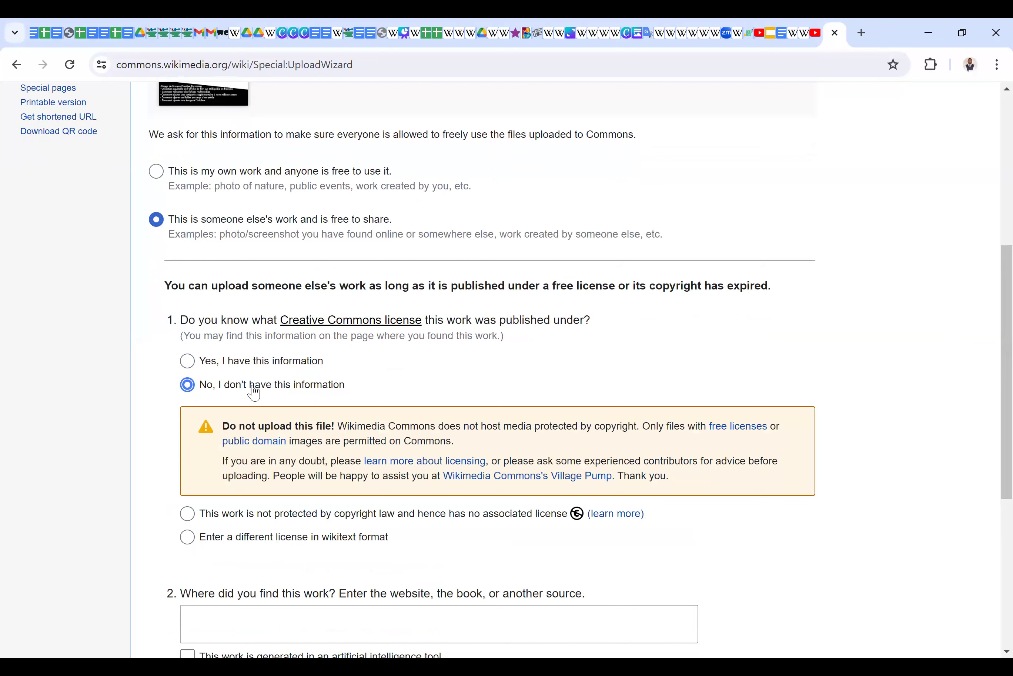
- Enter {{subst:OP}}| as the source where the work was found
left_click_drag(993, 361, 993, 435)
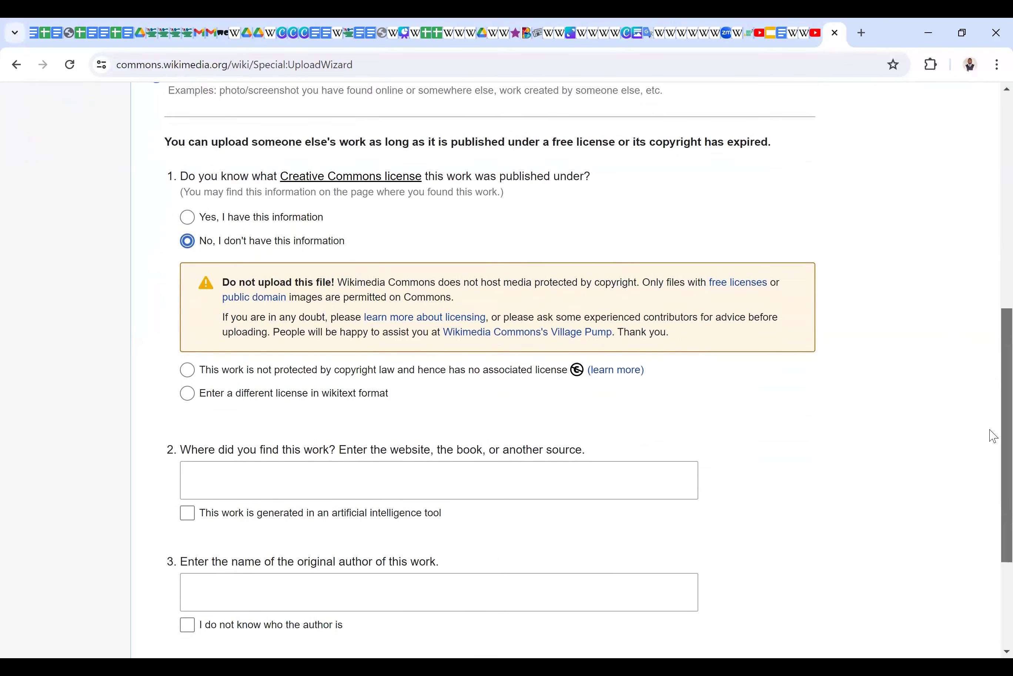
scroll(993, 435, "down", 1)
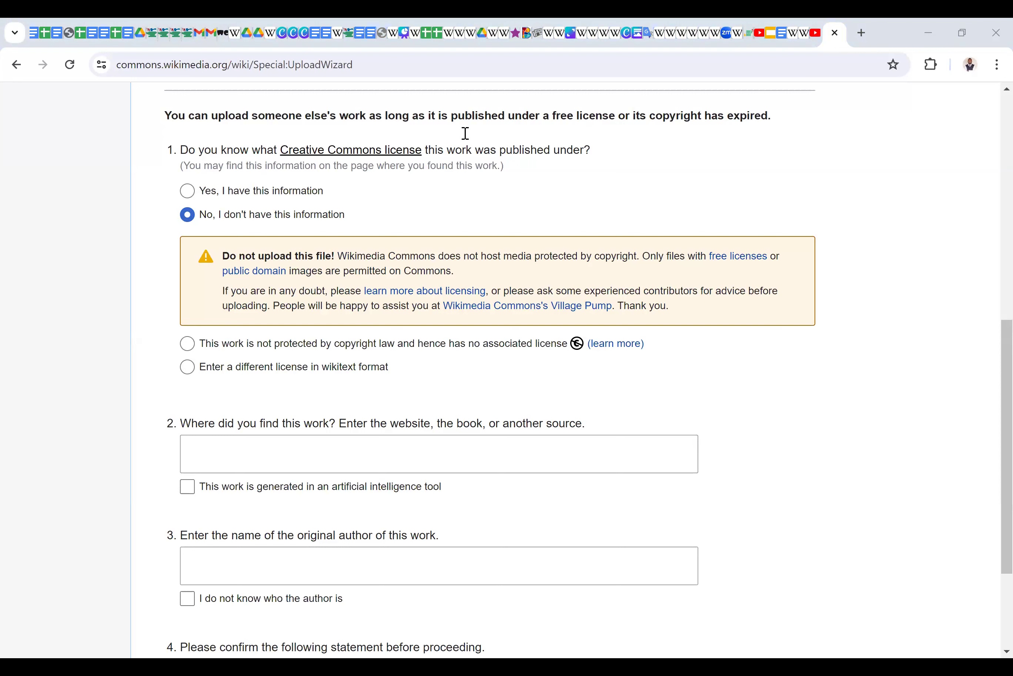
left_click(246, 459)
type("{{subst:OP}}")
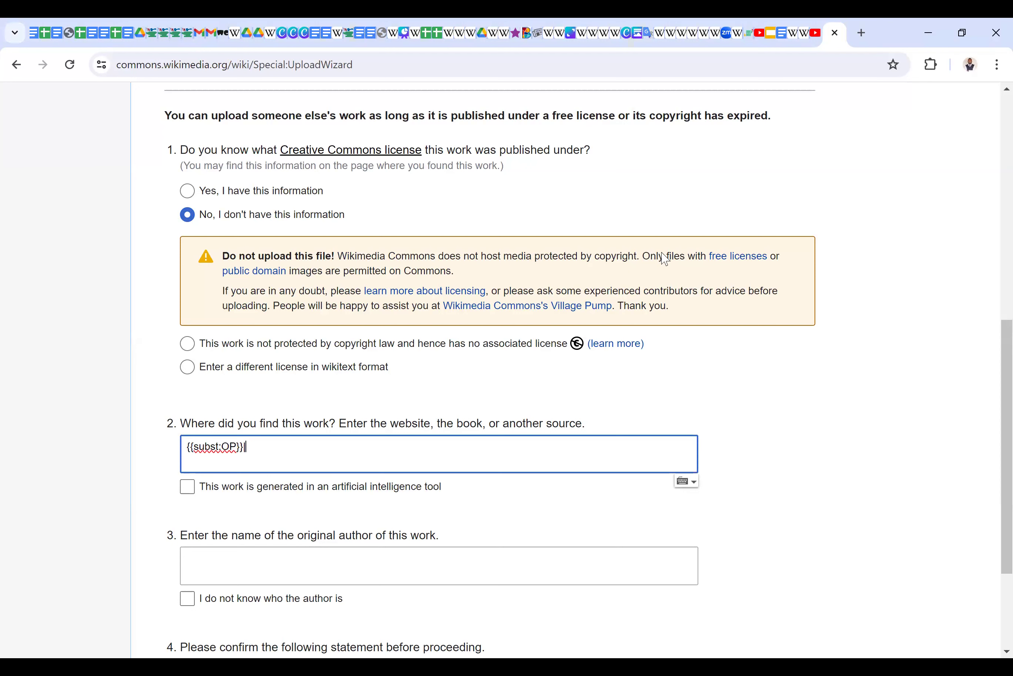
key("alt+Tab")
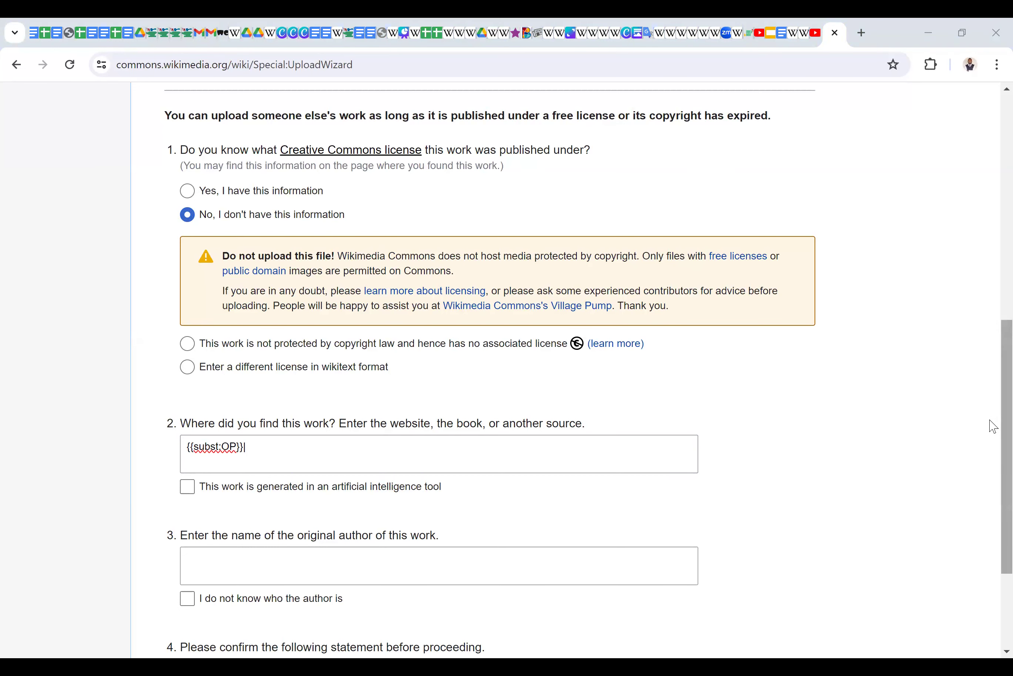
- Review the remaining release rights questions on AI generation, the original author and the copyright confirmation
scroll(993, 449, "down", 1)
right_click(993, 448)
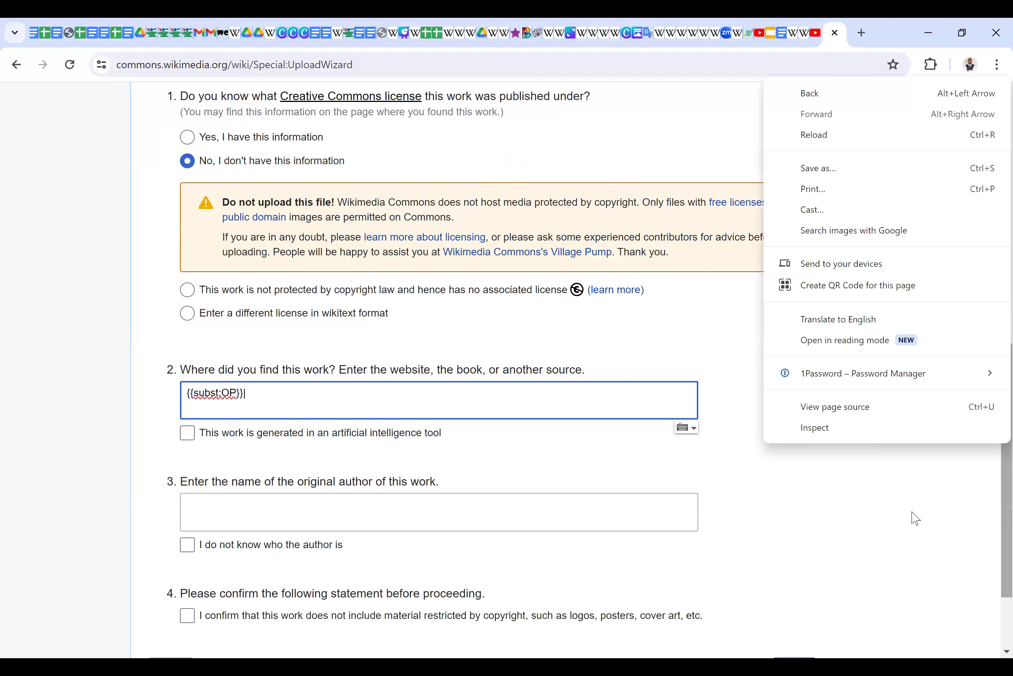
left_click(885, 507)
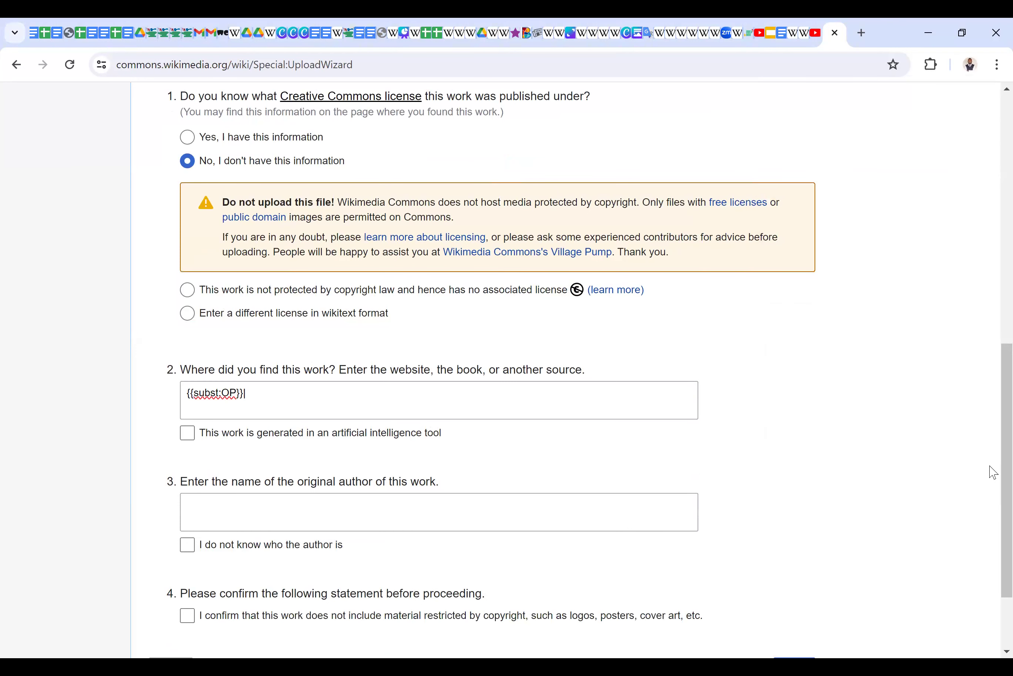
scroll(993, 481, "down", 1)
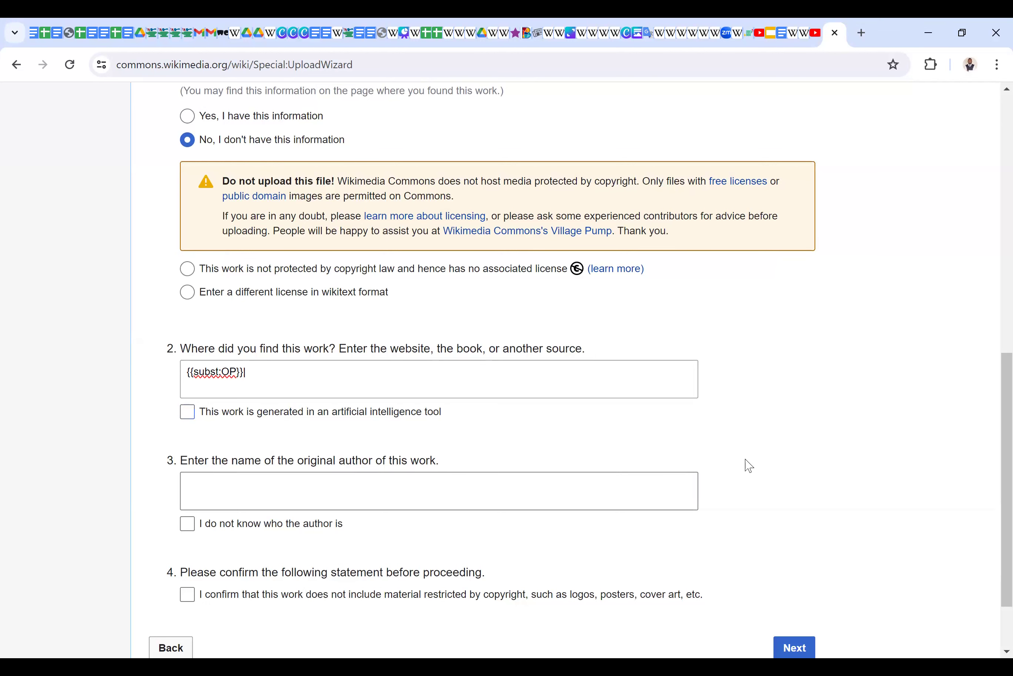
- Change the release rights declaration to "This is my own work and anyone is free to use it."
scroll(990, 501, "down", 2)
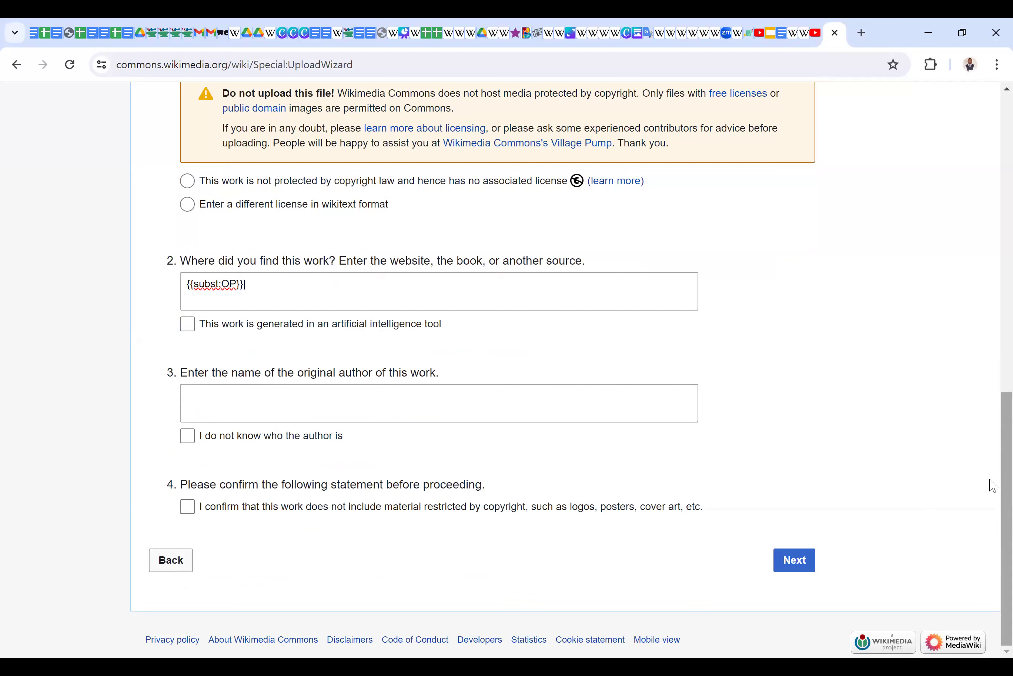
left_click(266, 399)
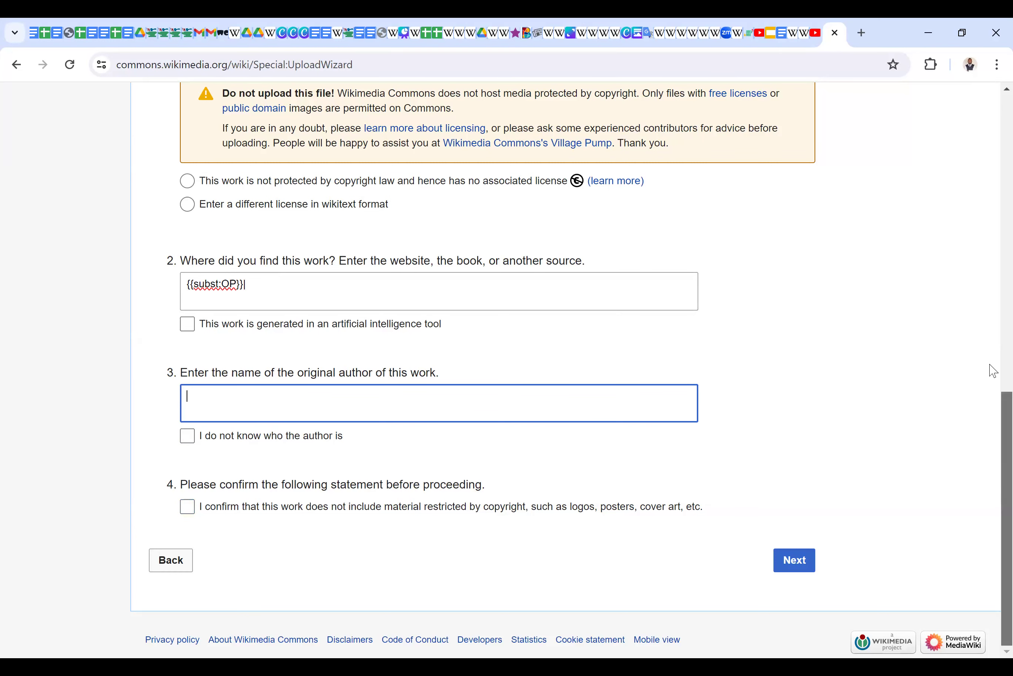
scroll(990, 228, "up", 12)
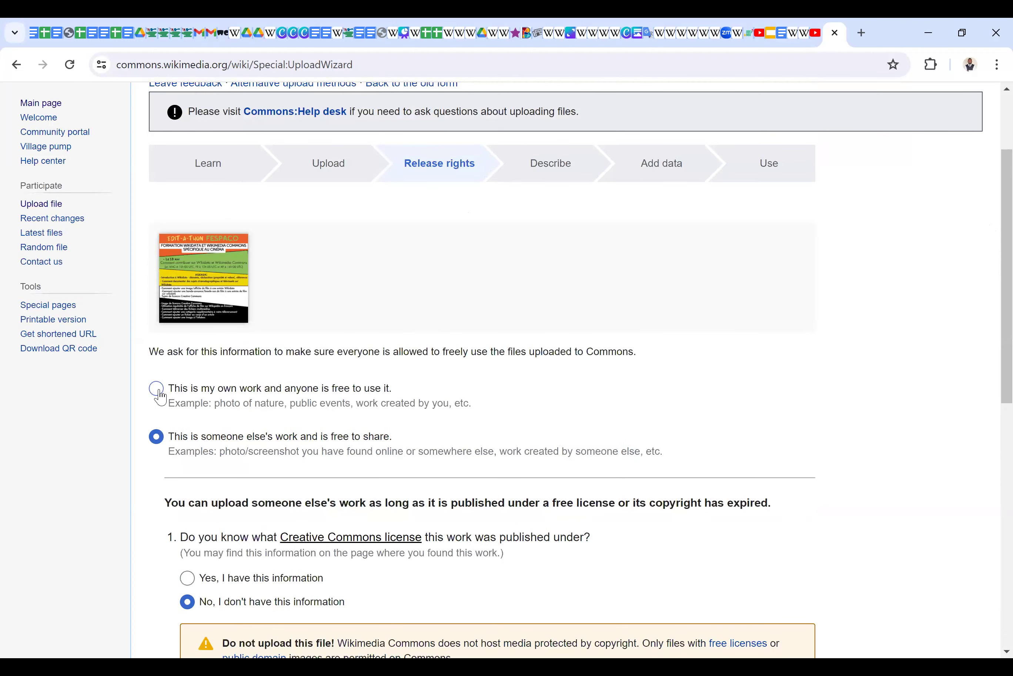
left_click(159, 393)
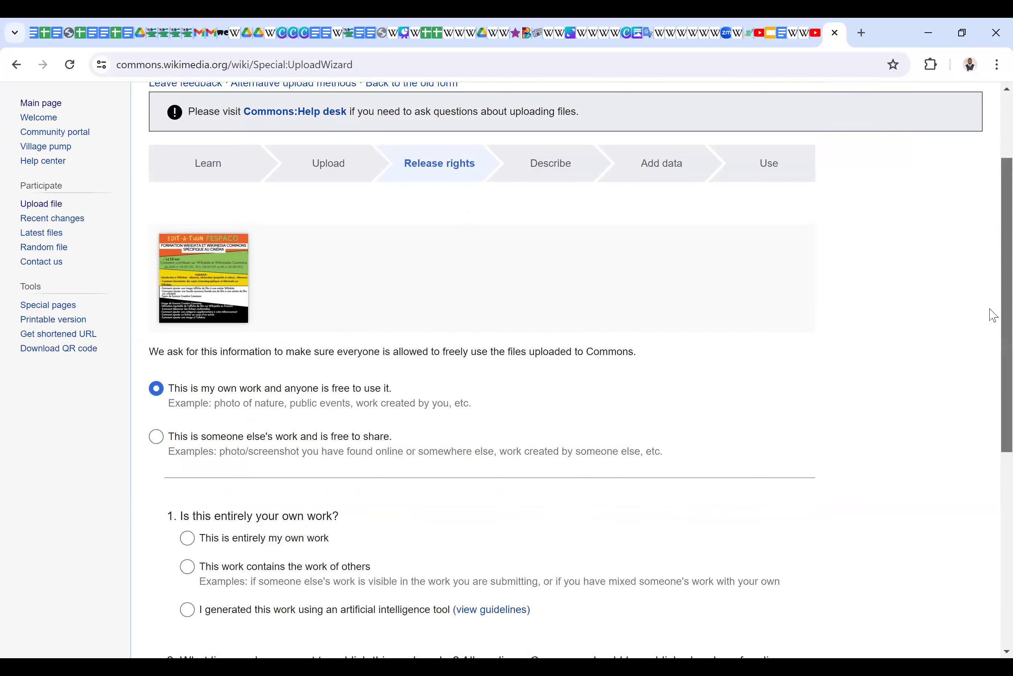
- Answer the ownership question with "This is entirely my own work", briefly viewing the option for works containing the work of others
scroll(993, 429, "down", 5)
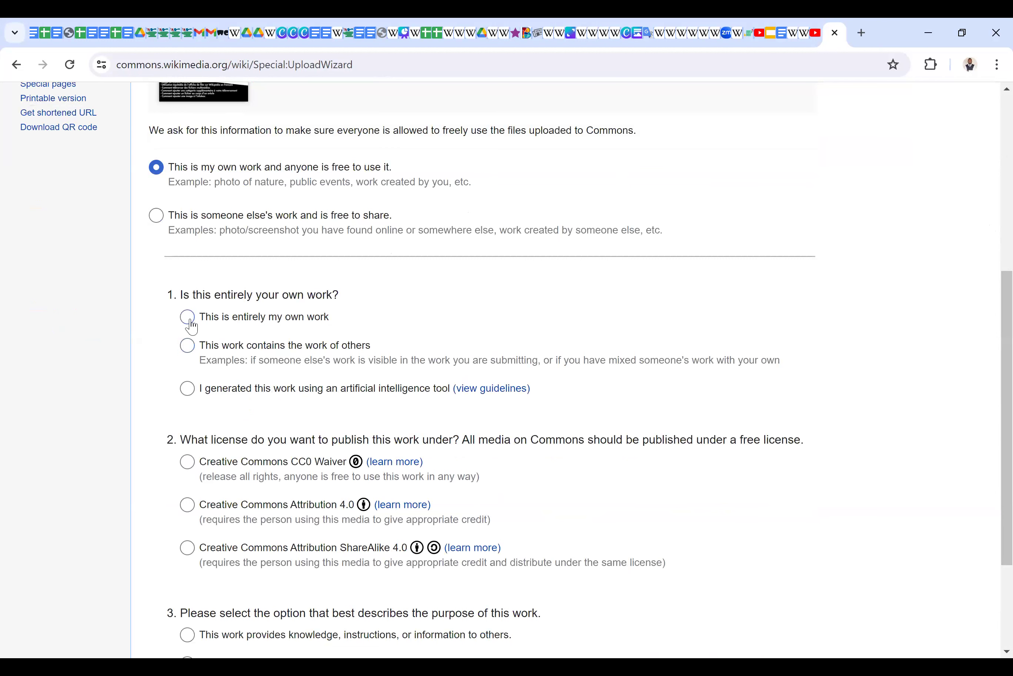
left_click(189, 319)
scroll(988, 439, "down", 2)
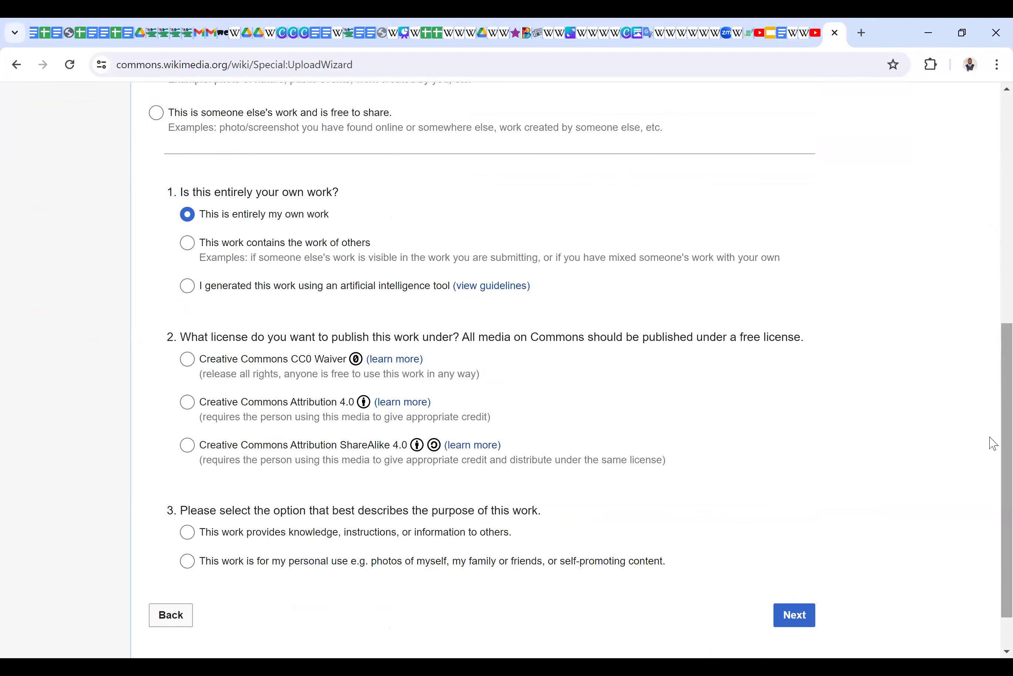
left_click(186, 244)
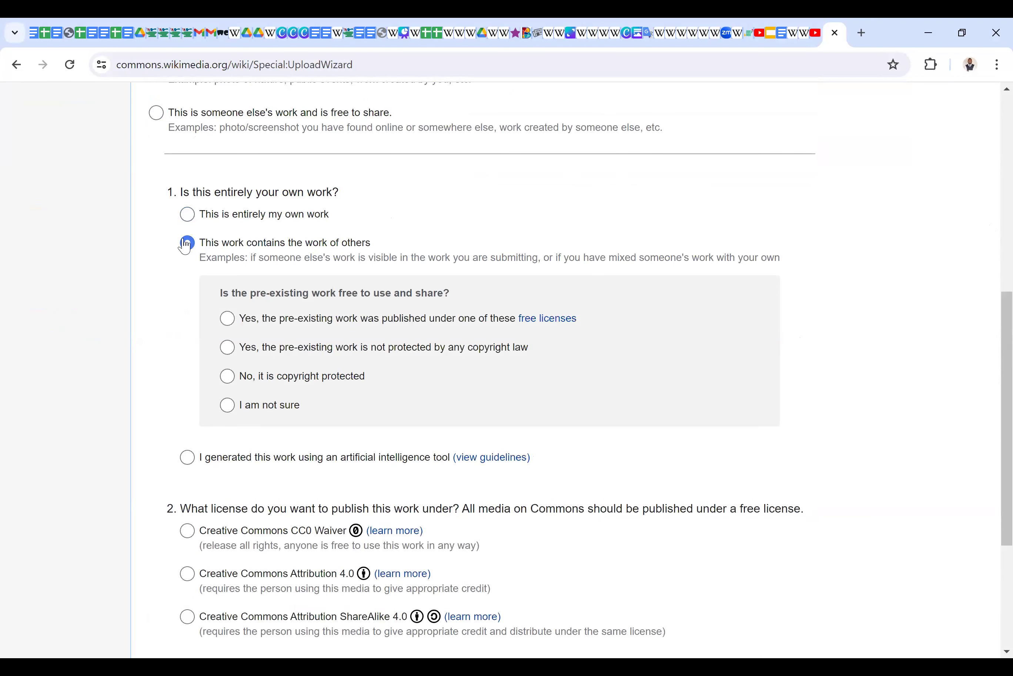
left_click(187, 214)
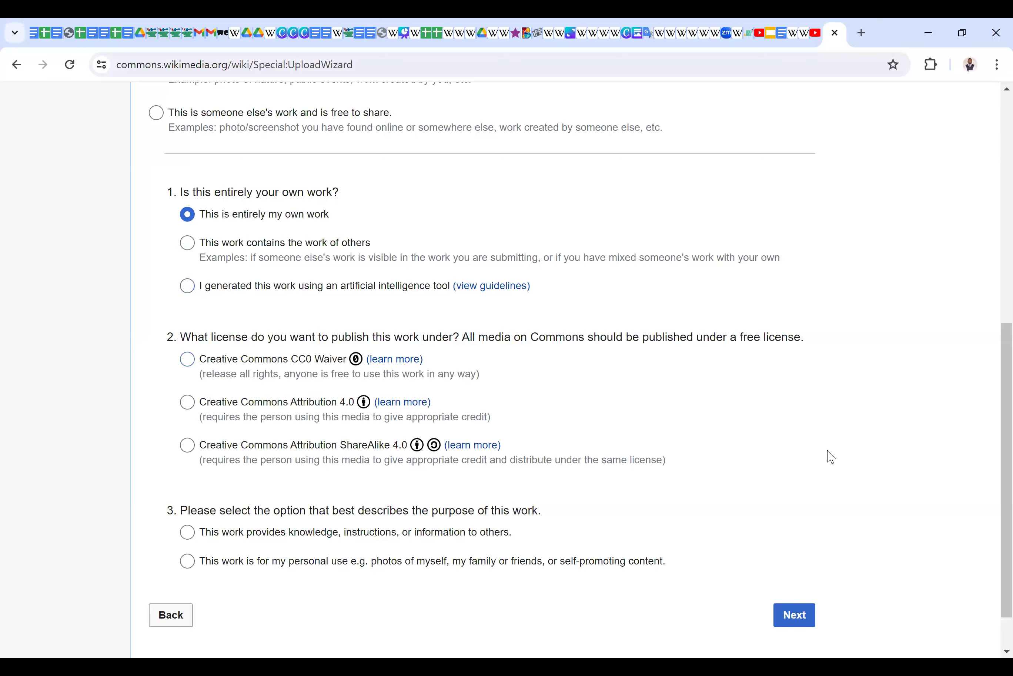
- Choose the Creative Commons Attribution ShareAlike 4.0 license and the knowledge-providing purpose, and continue to the Describe stage
scroll(990, 449, "down", 1)
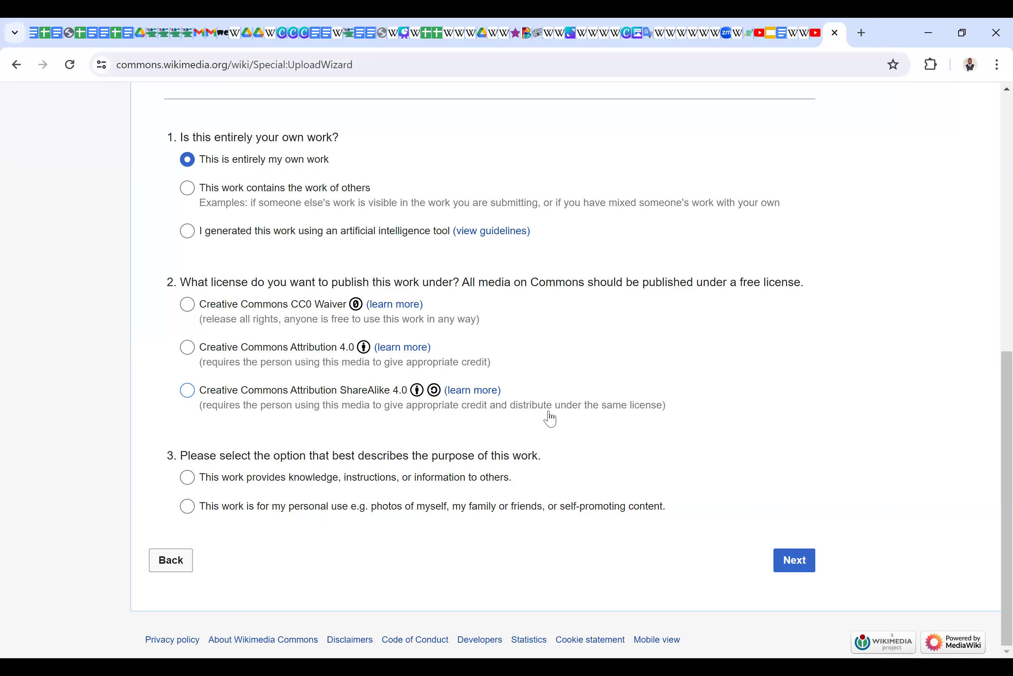
left_click(229, 391)
left_click(246, 479)
left_click(792, 566)
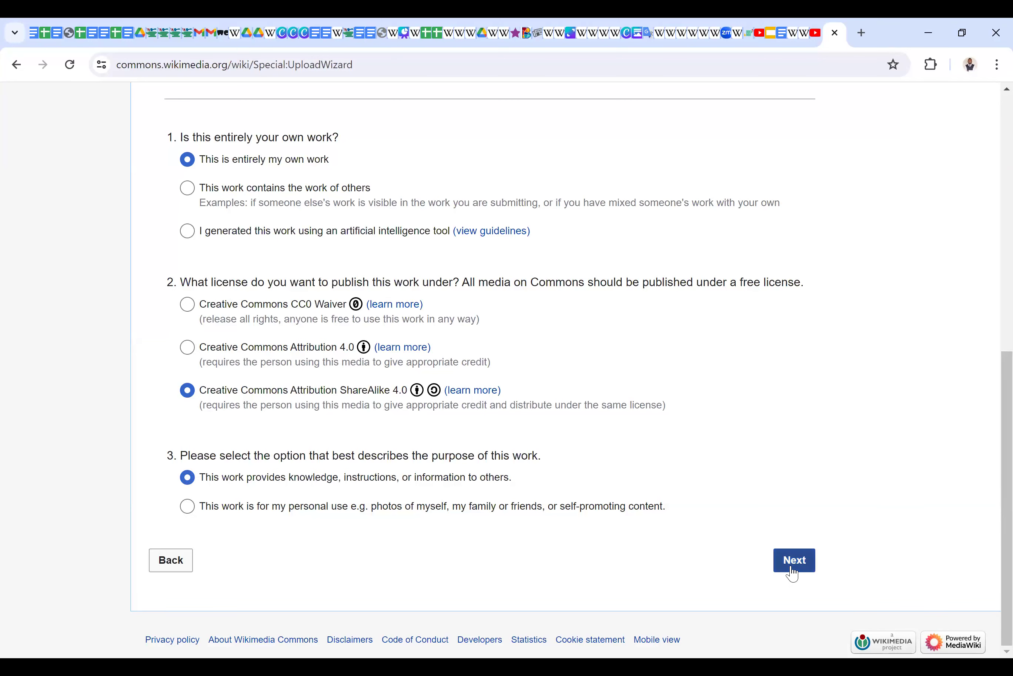
- Set the file title to "Wikidata et Common training sessions in French"
type("Wikidata et Common FR")
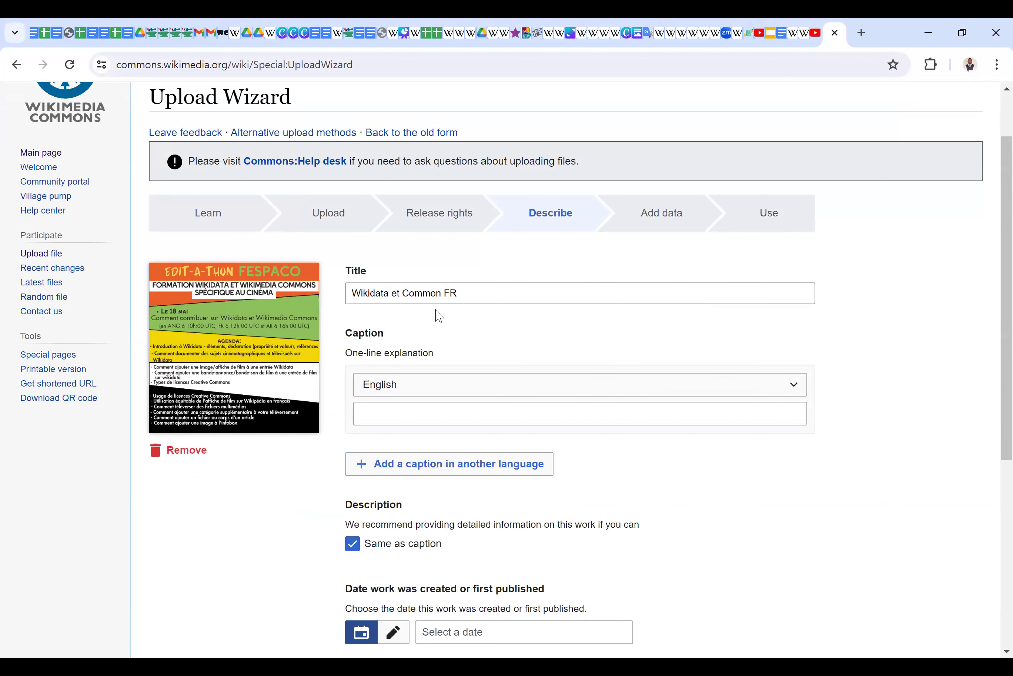
left_click(424, 295)
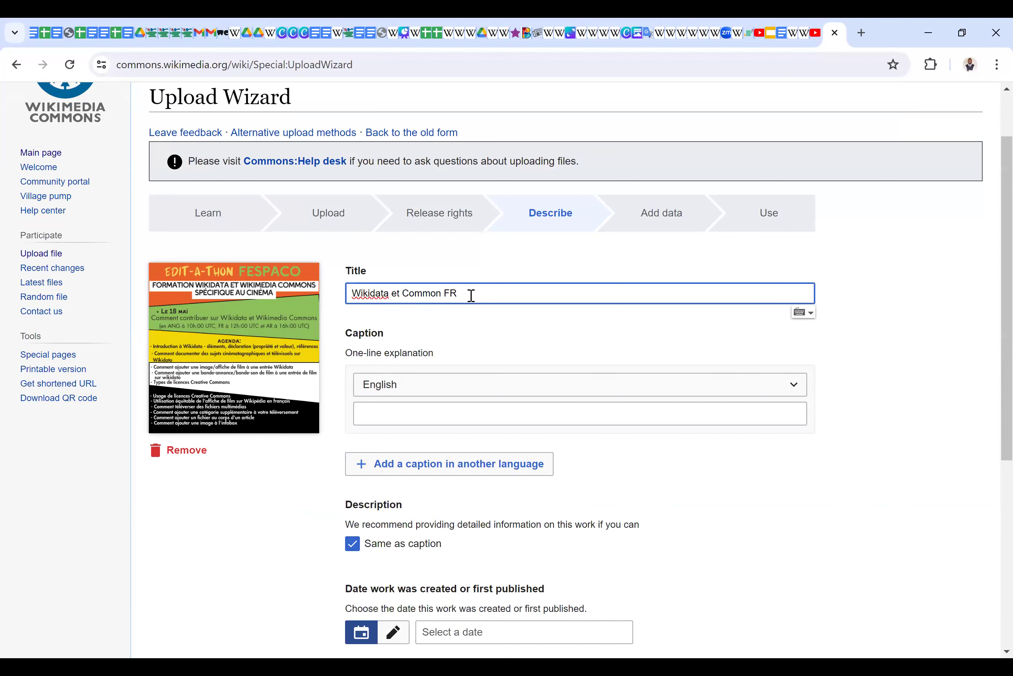
key("BackSpace")
key("BackSpace")
type("training sessions in French")
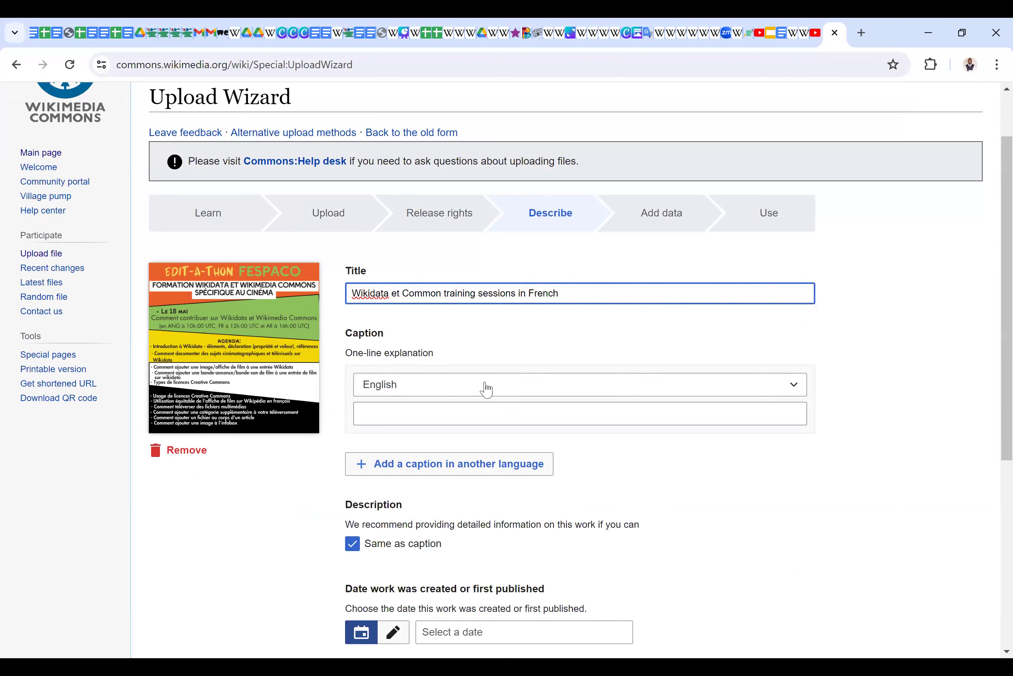
- Copy the file title into the English caption
double_click(478, 293)
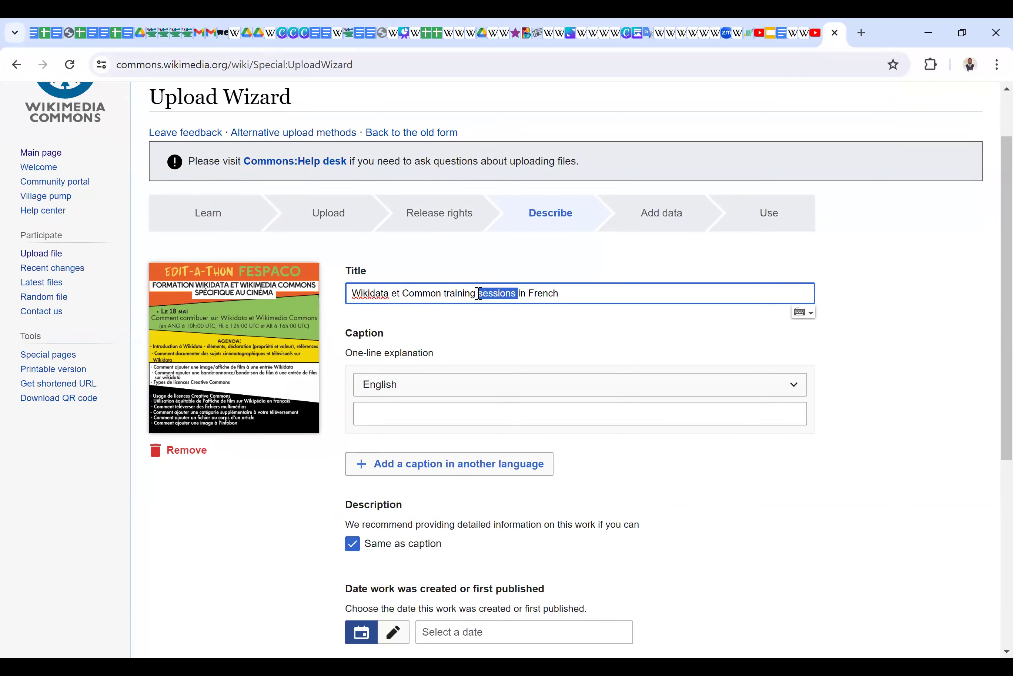
triple_click(479, 293)
key("ctrl+c")
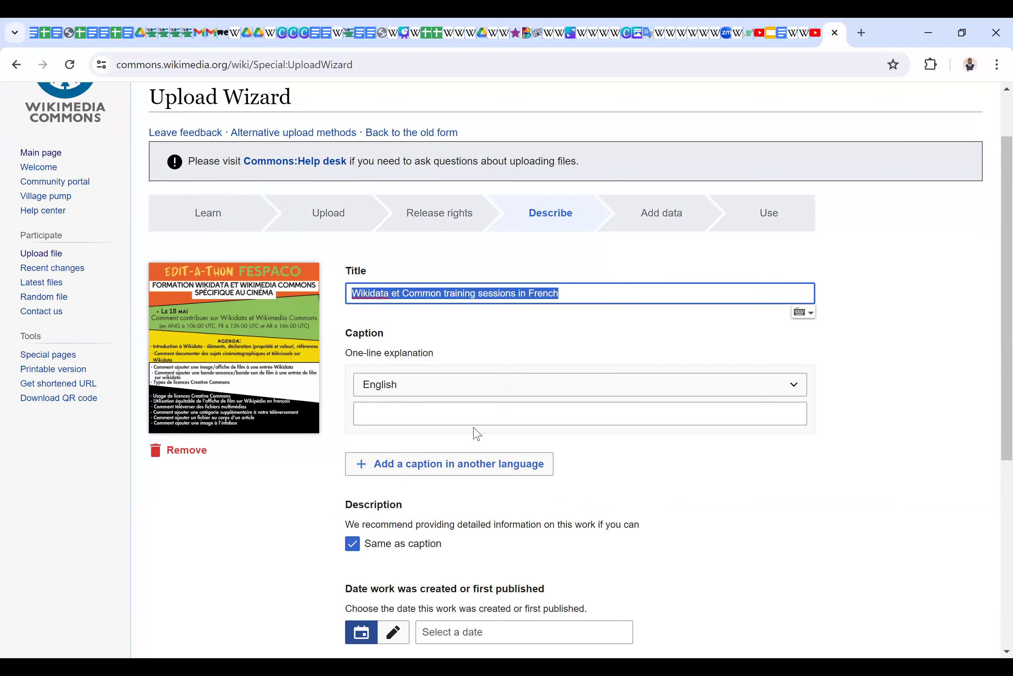
left_click(470, 414)
key("ctrl+v")
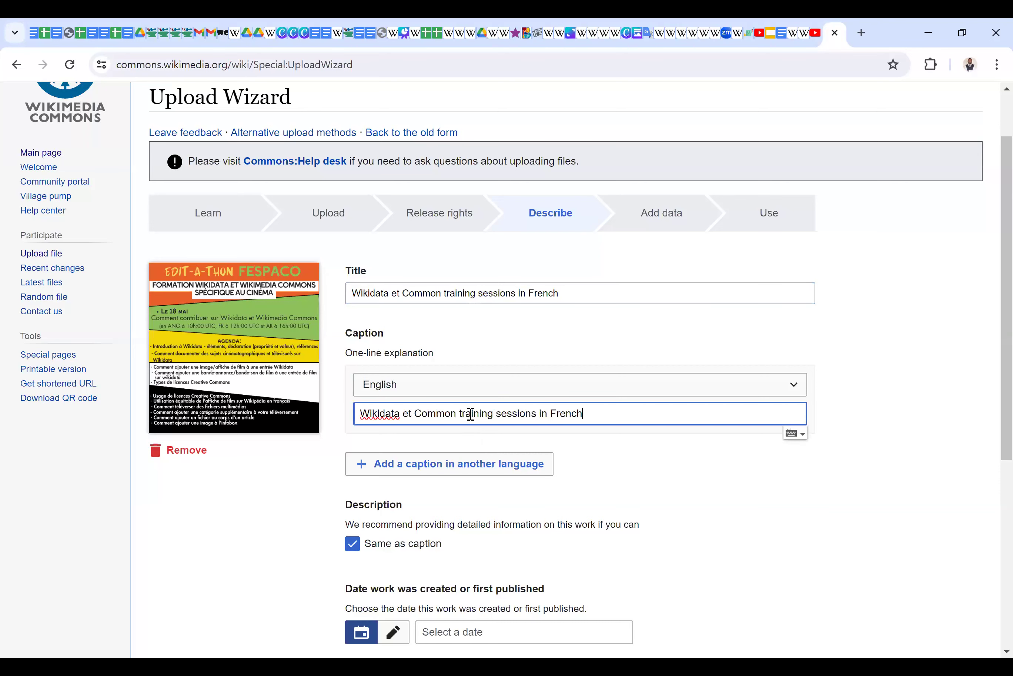
- Add a caption in another language and set its language to French (français)
scroll(990, 362, "down", 1)
scroll(990, 284, "up", 3)
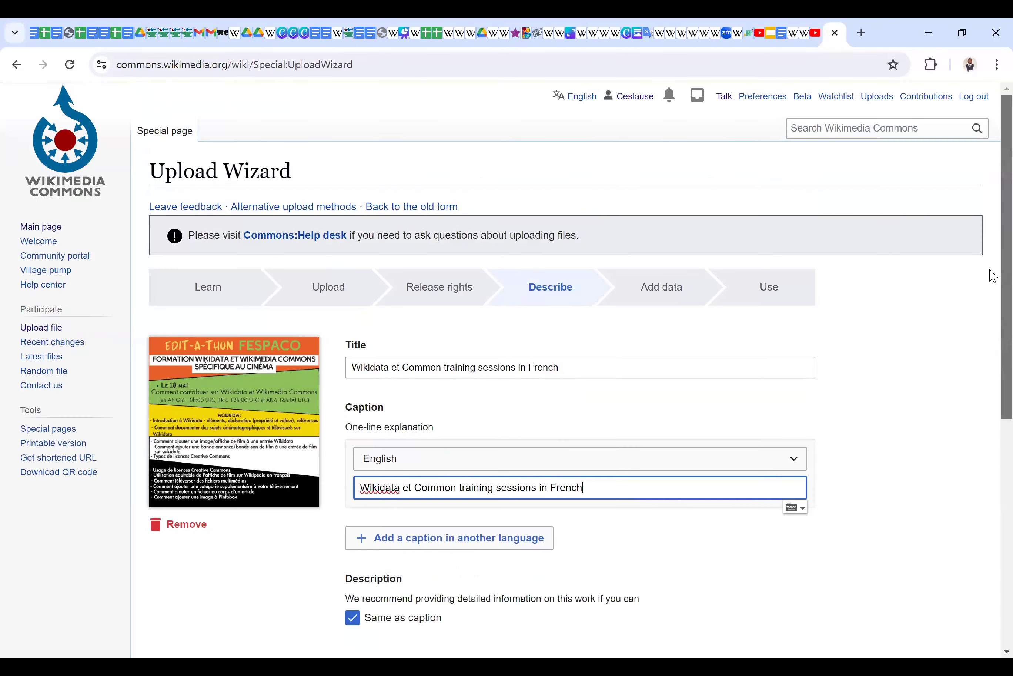
scroll(992, 436, "down", 5)
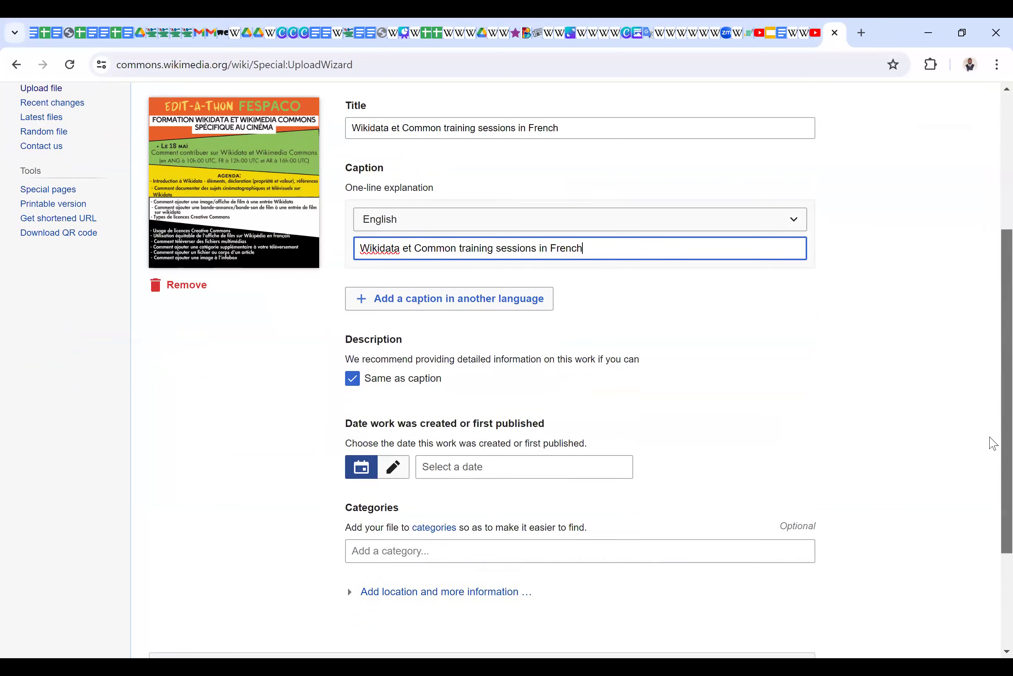
scroll(993, 444, "down", 1)
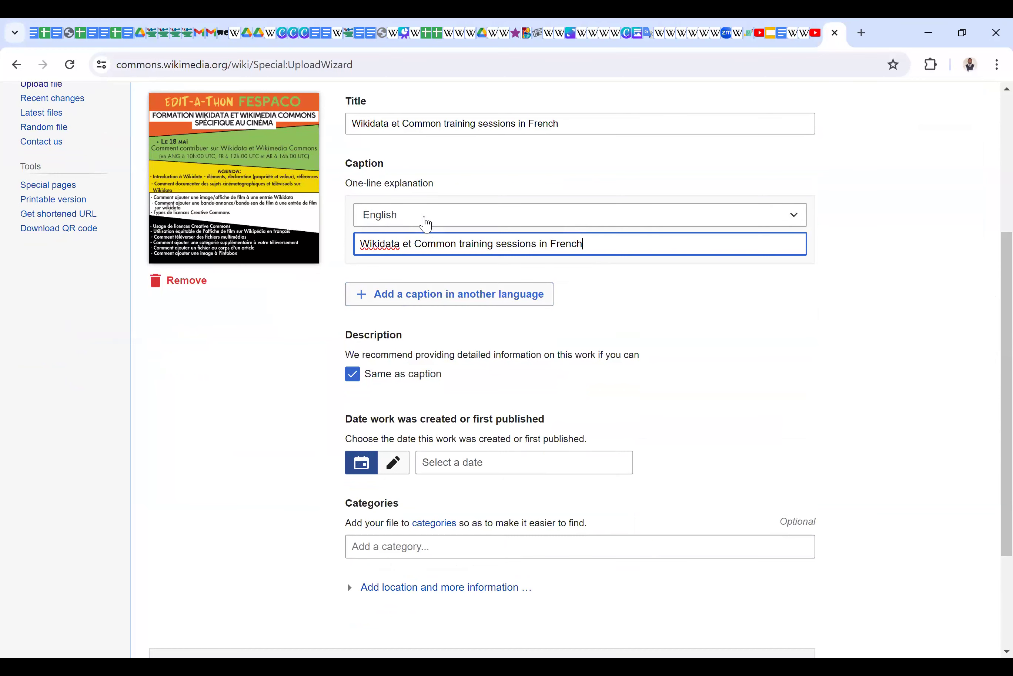
left_click(425, 294)
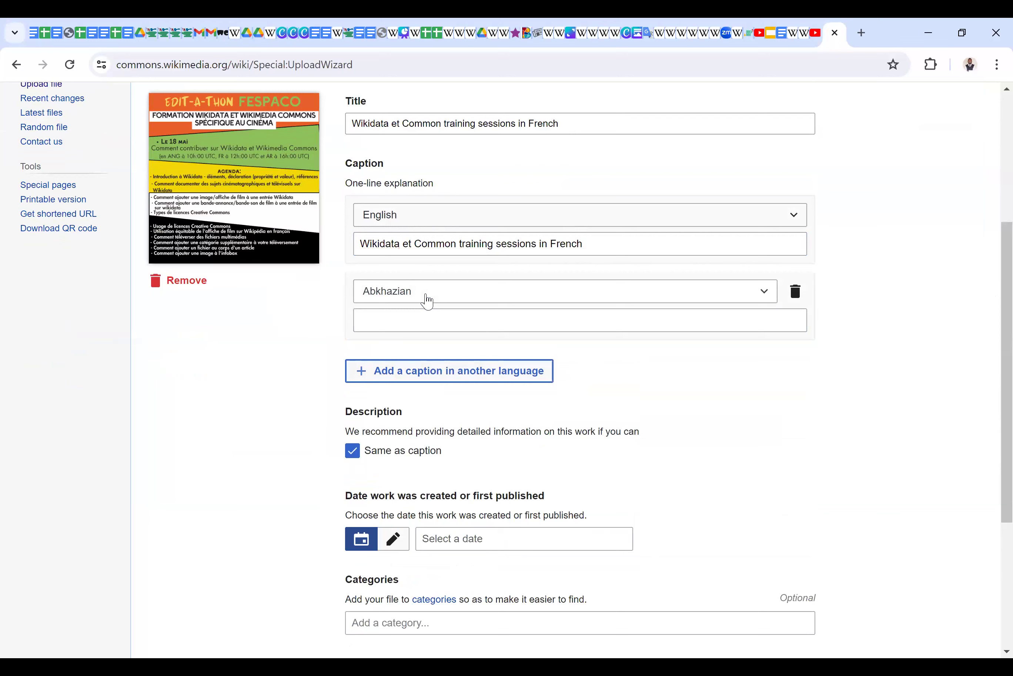
left_click(489, 298)
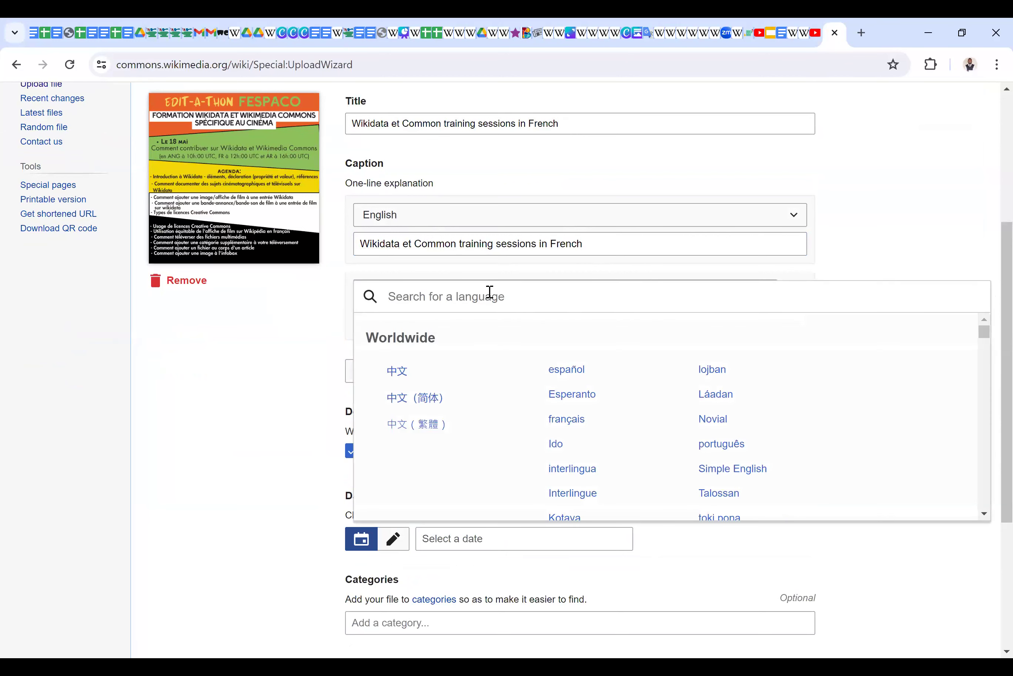
type("français")
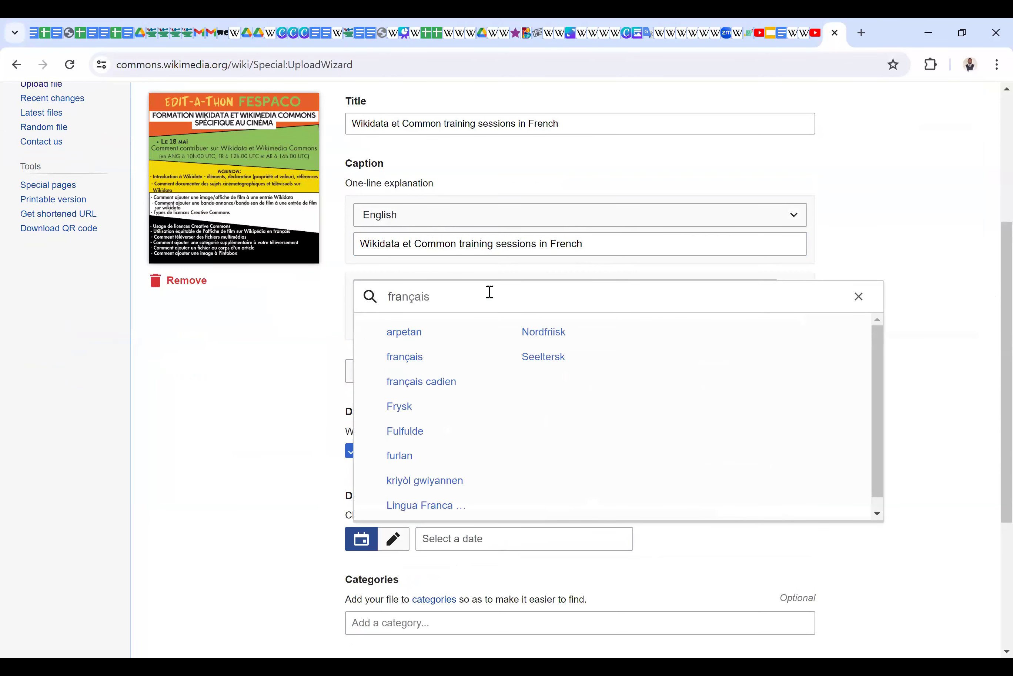
left_click(393, 357)
- Enter "Session de formation Wikidata et WIkimedia Commons" as the French caption, fixing the spelling of Wikidata and Commons
type("Session de ")
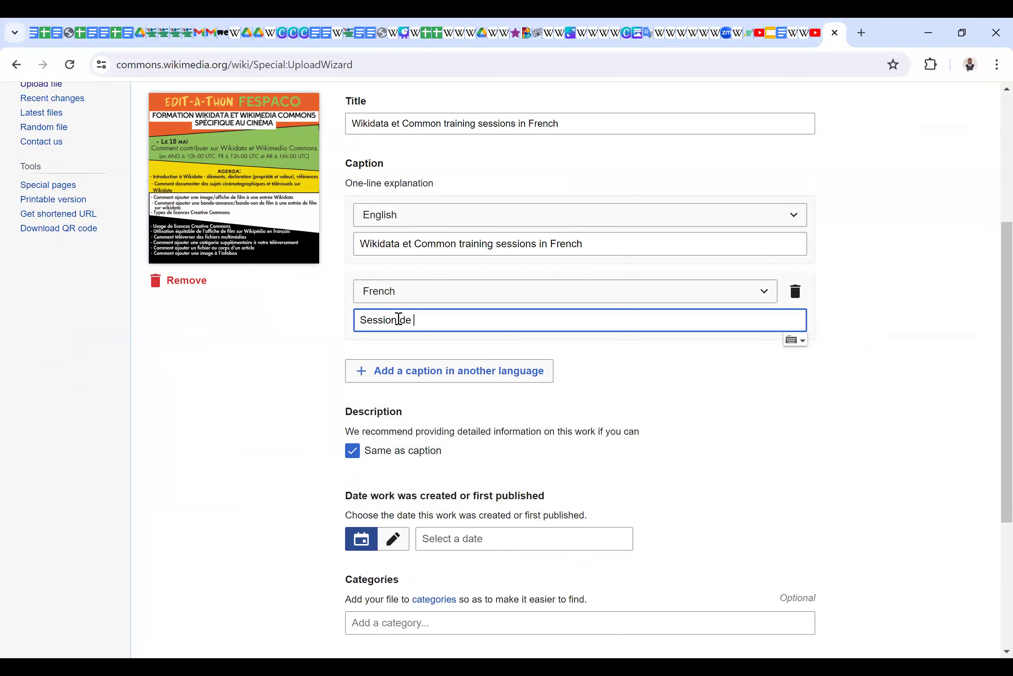
type("formation Wikidata et WIkimedia ")
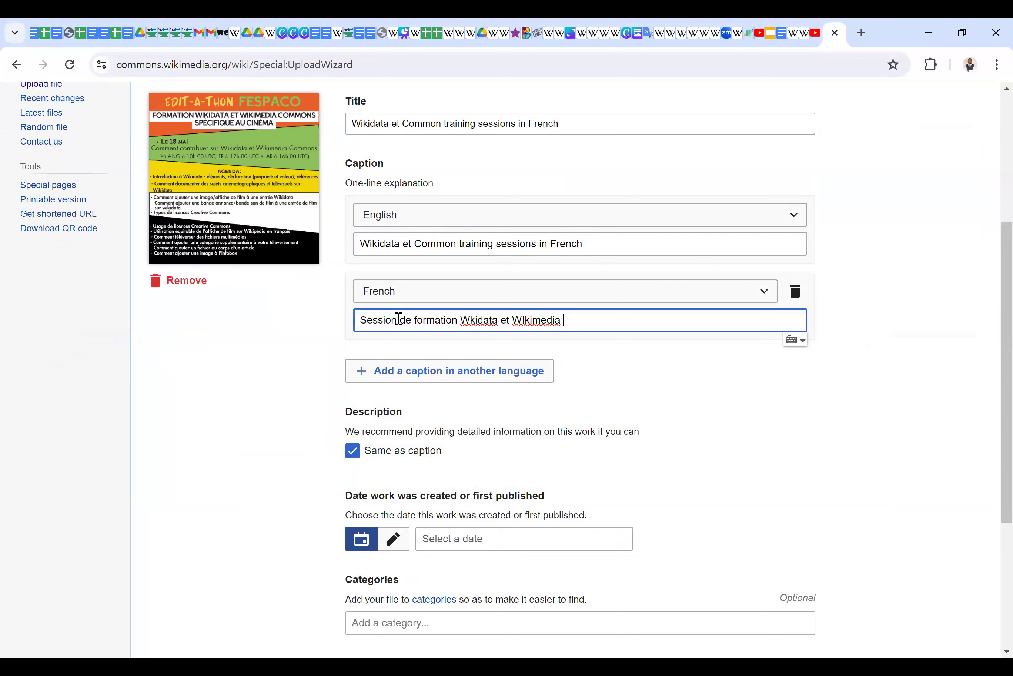
type("COmmons")
left_click(470, 321)
type("i")
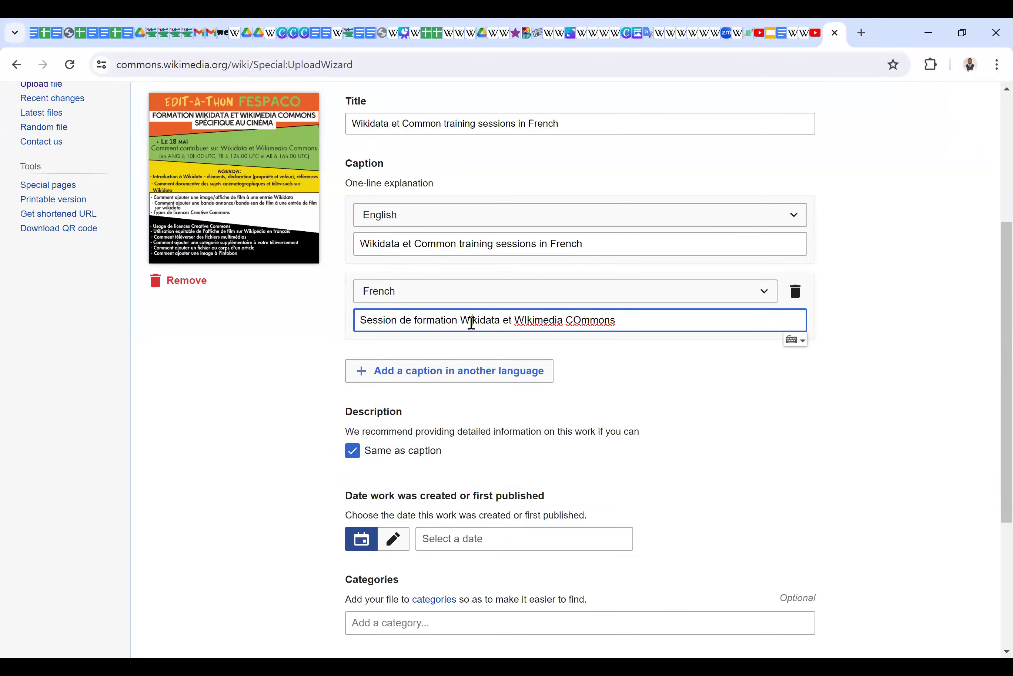
left_click(581, 320)
key("BackSpace")
type("o")
left_click(634, 327)
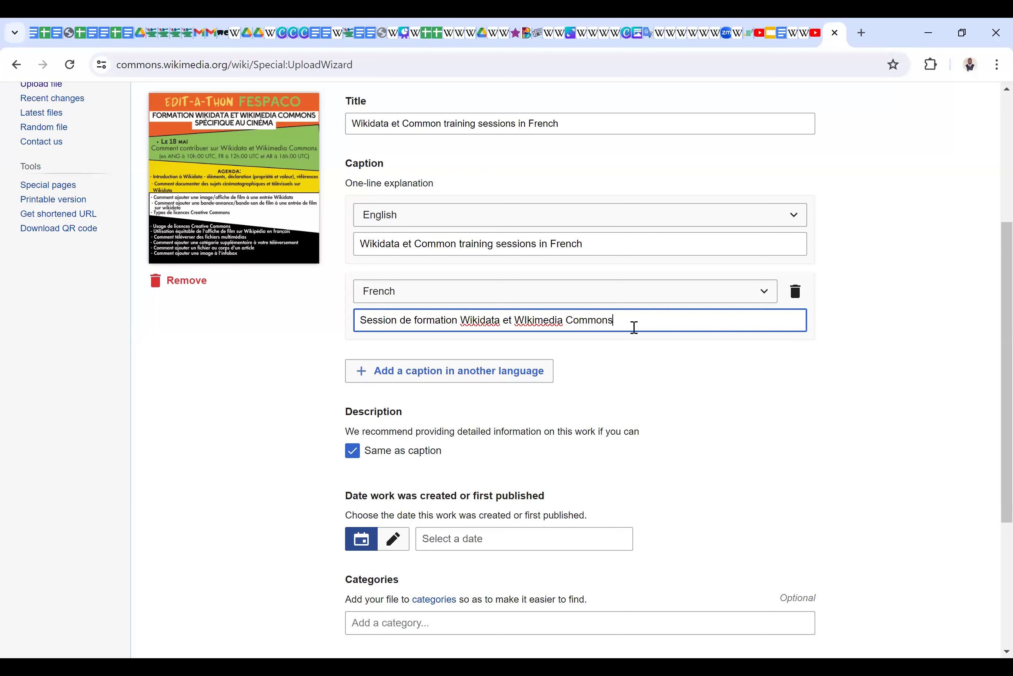
type("e")
- Set the date the work was created or first published to 18 May 2024
scroll(992, 345, "down", 1)
scroll(993, 367, "down", 2)
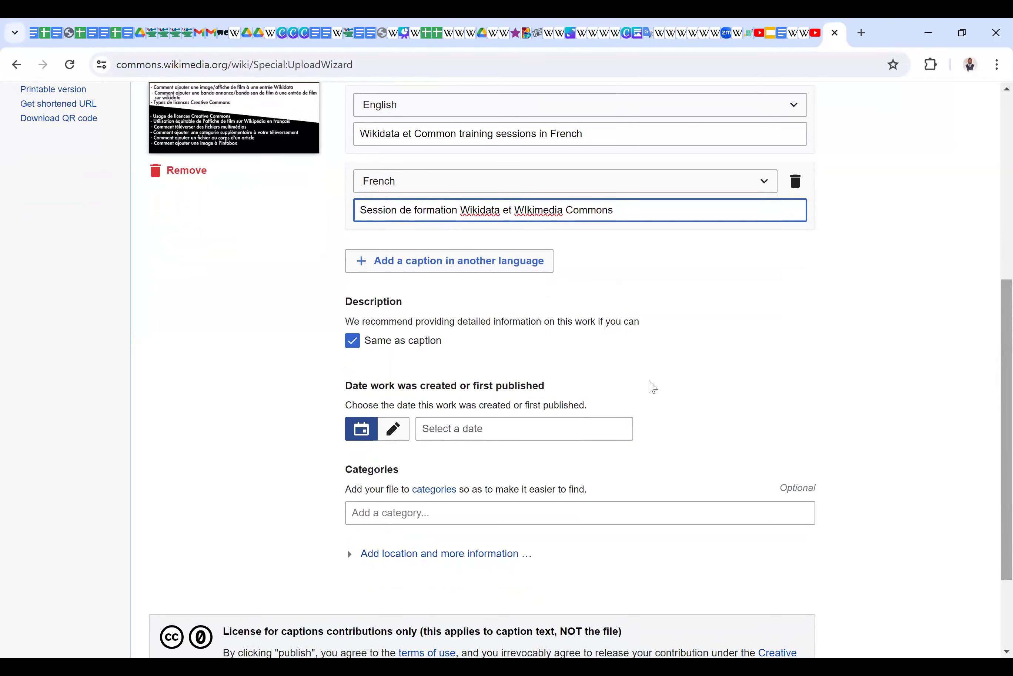
left_click(436, 432)
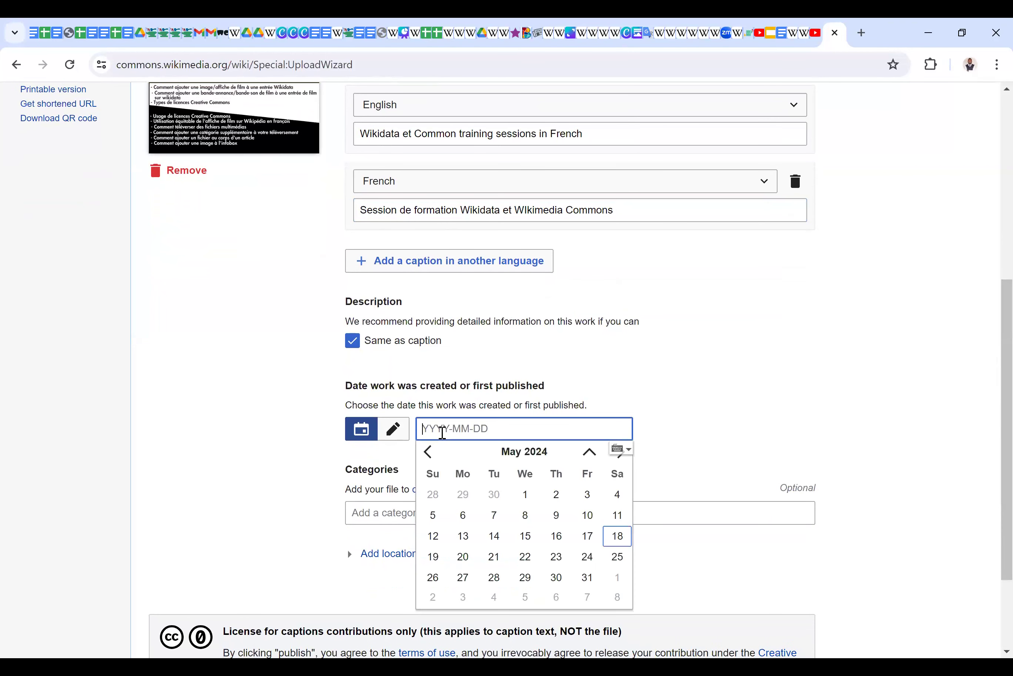
left_click(613, 540)
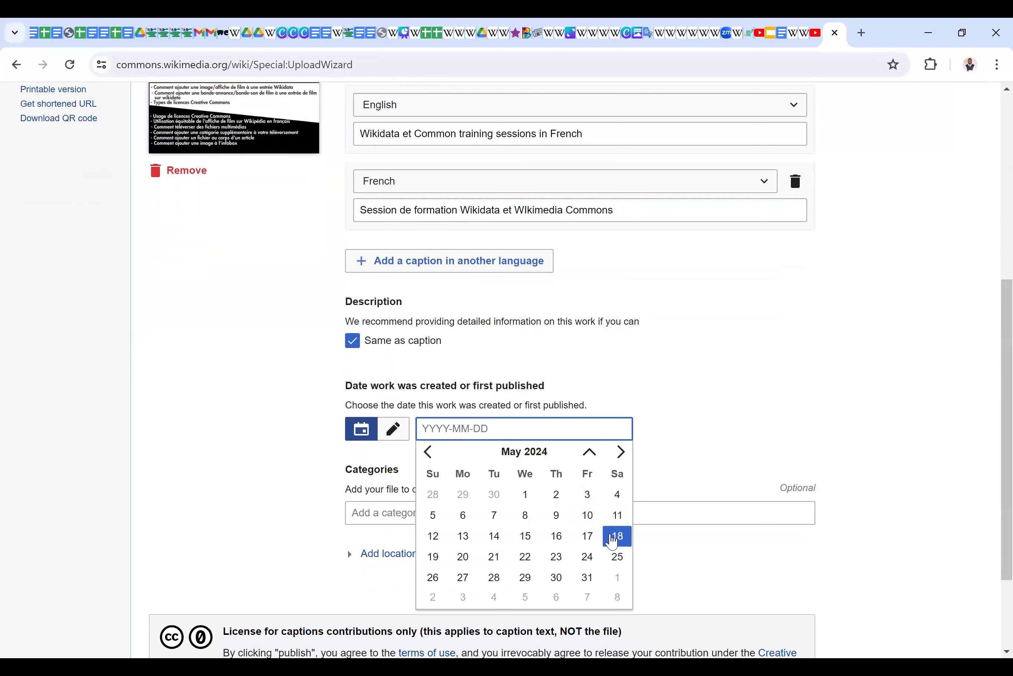
left_click(612, 540)
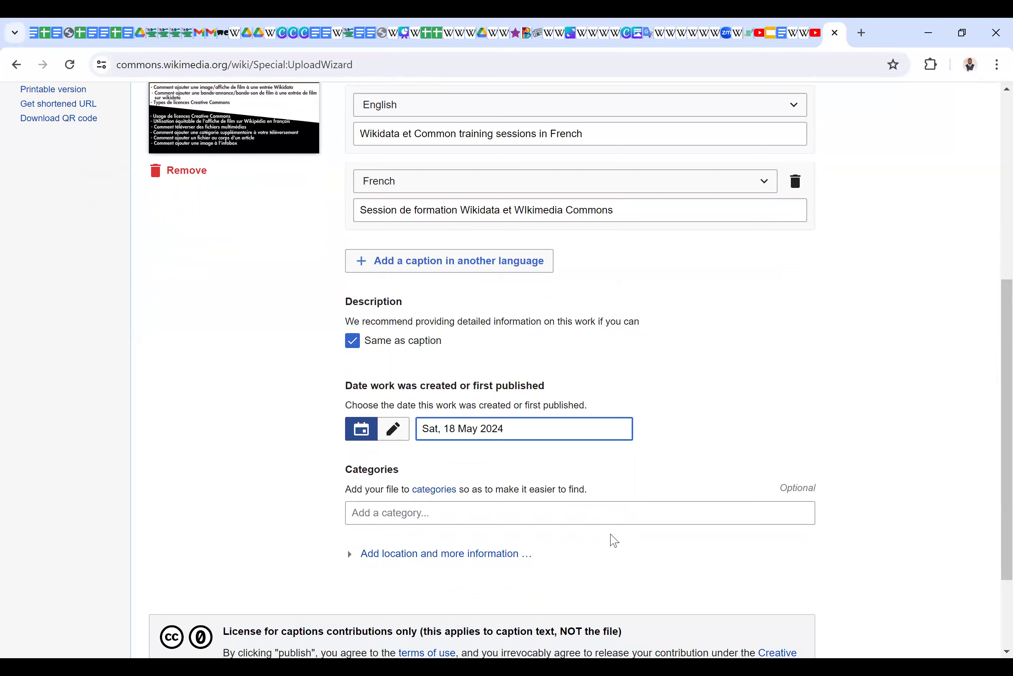
- Add the category "African film and television" to the file being uploaded
left_click(483, 521)
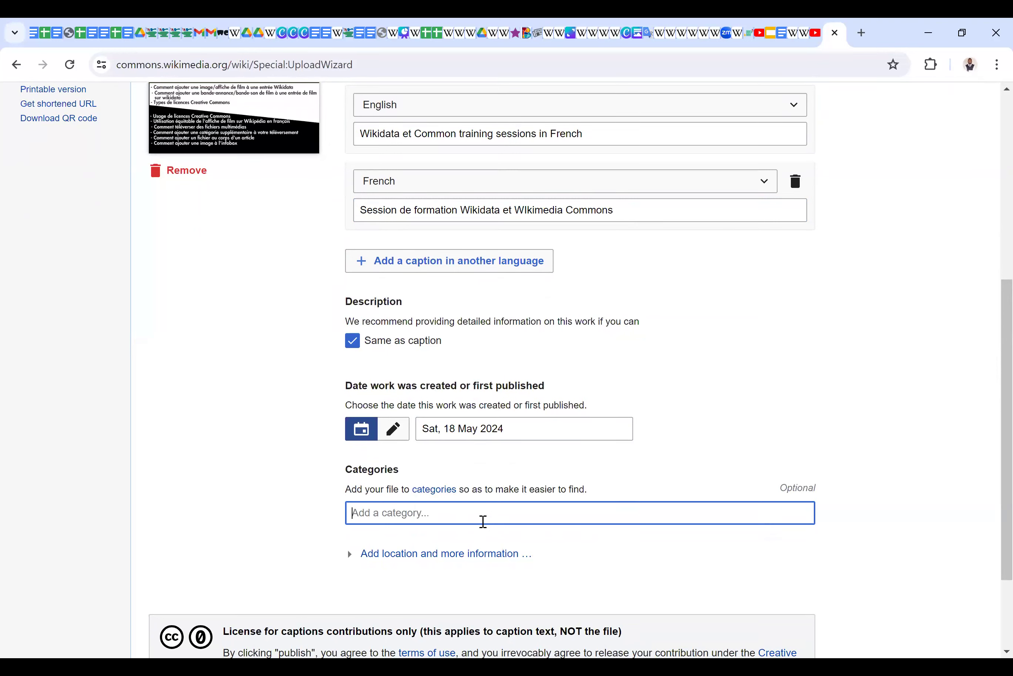
type("Af")
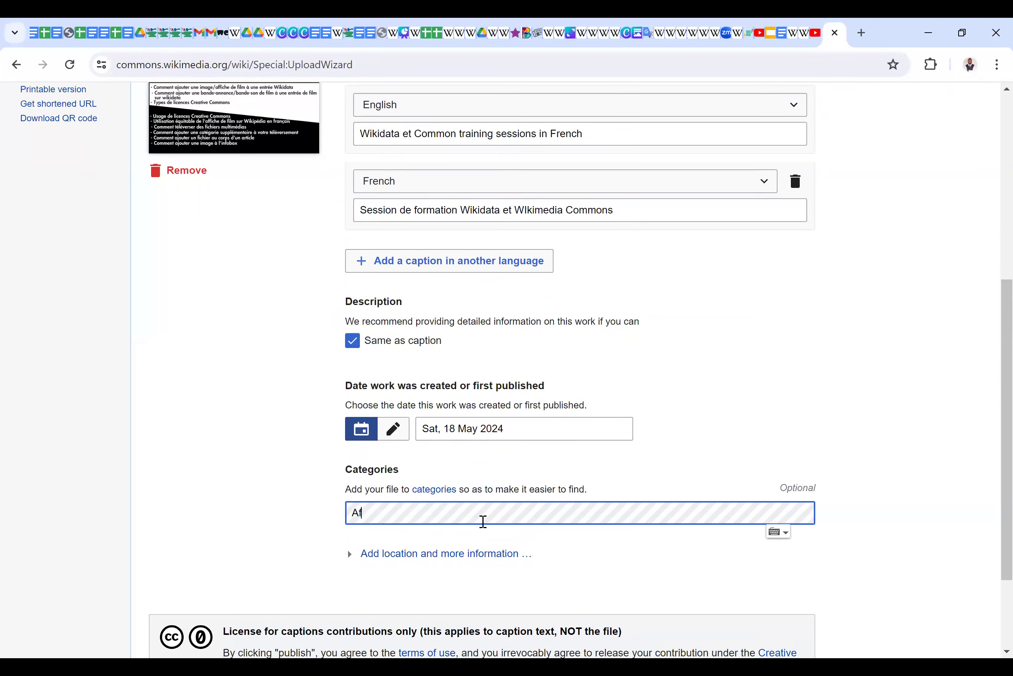
type("rican f")
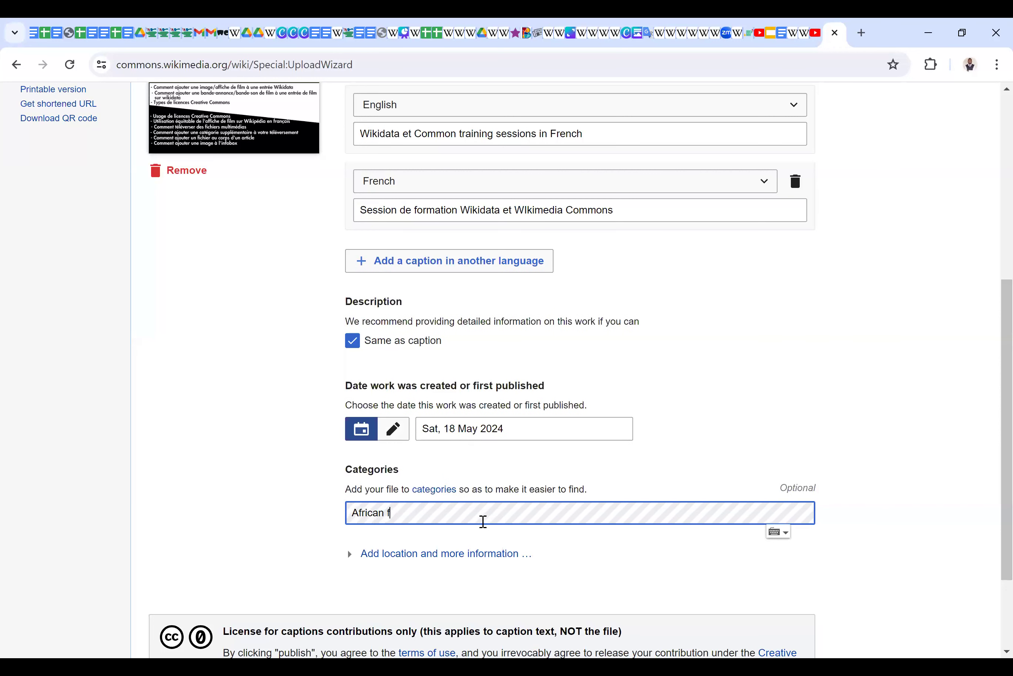
type("ilm")
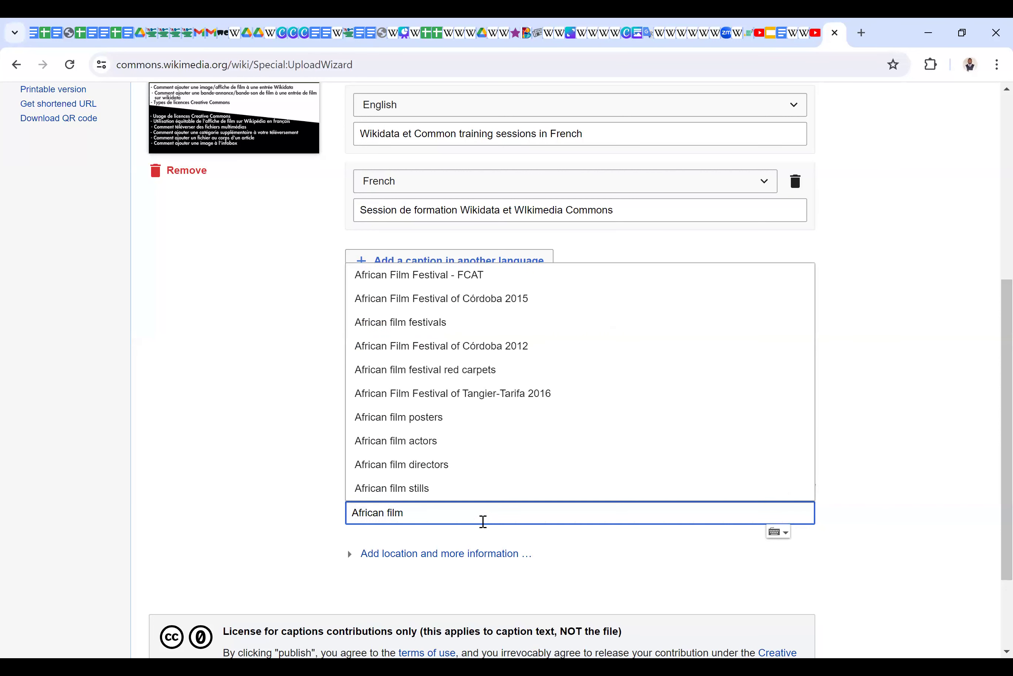
type(" and")
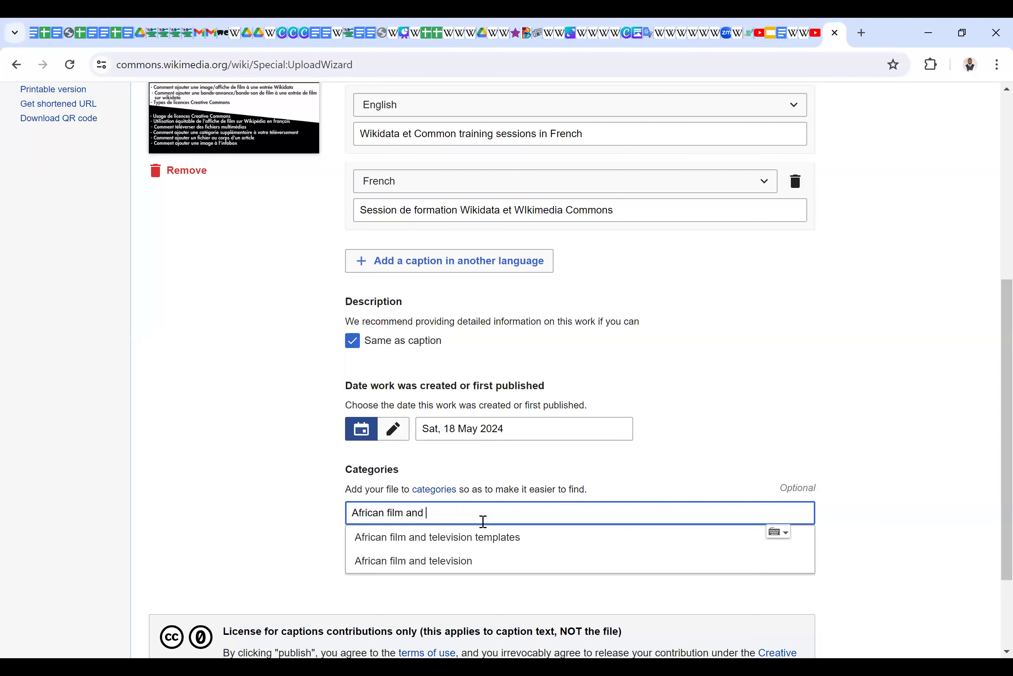
left_click(446, 567)
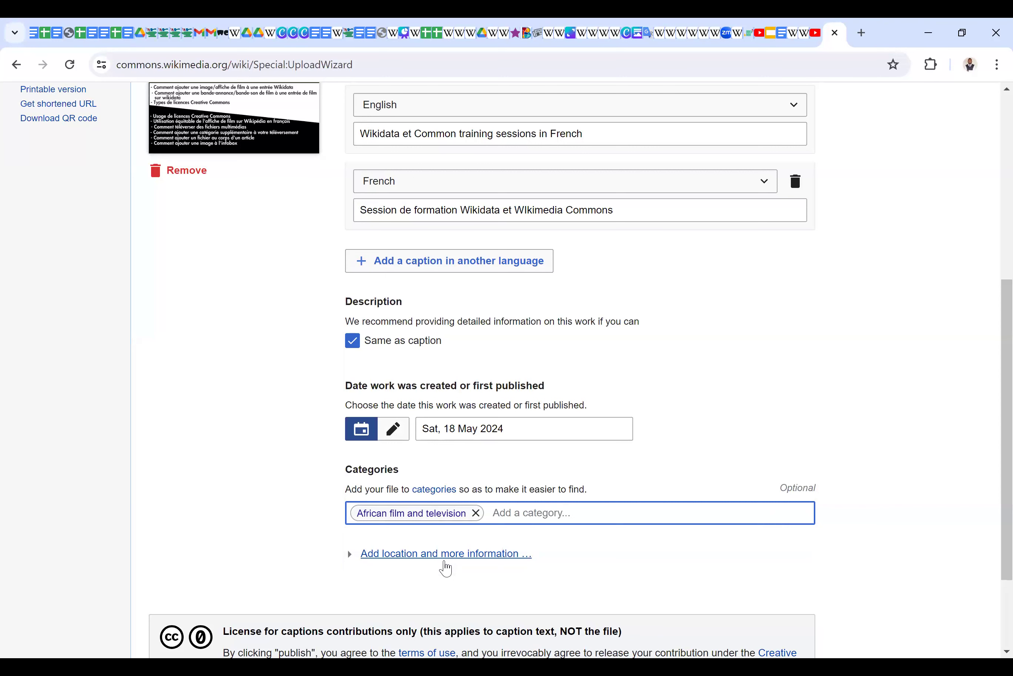
- Add "AfroCreatives WikiProject" as a second category for the file
type("Af")
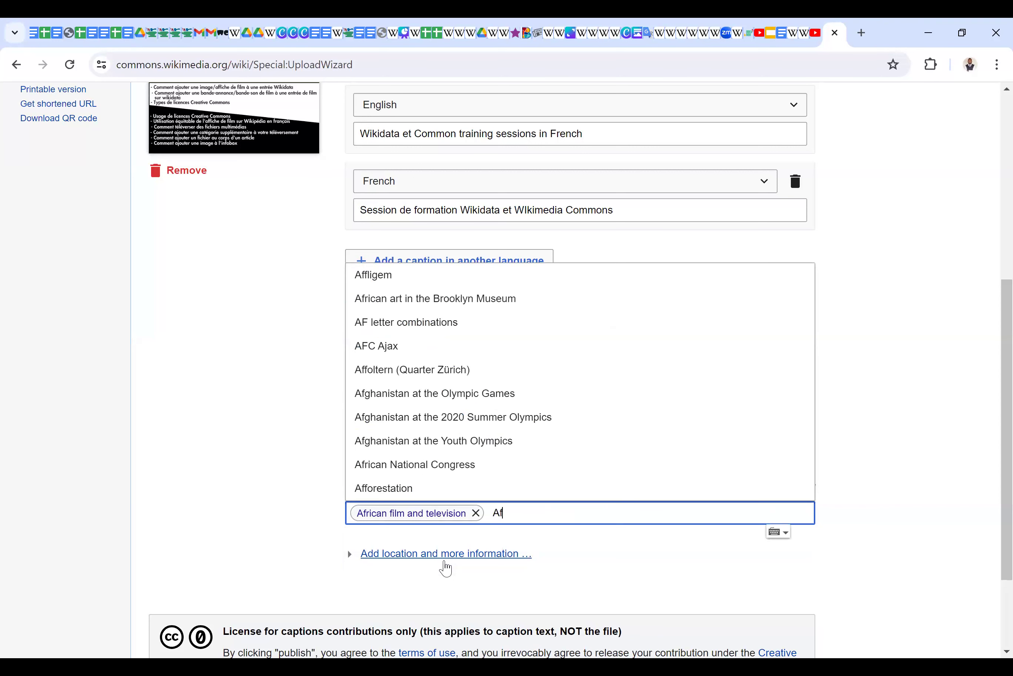
type("roC")
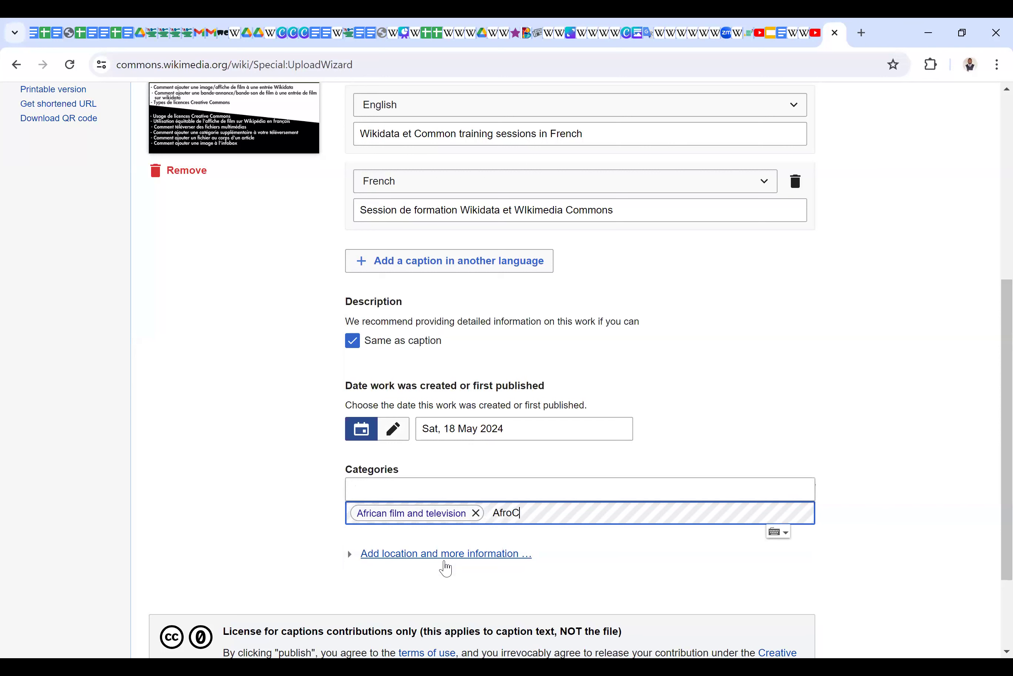
type("reat")
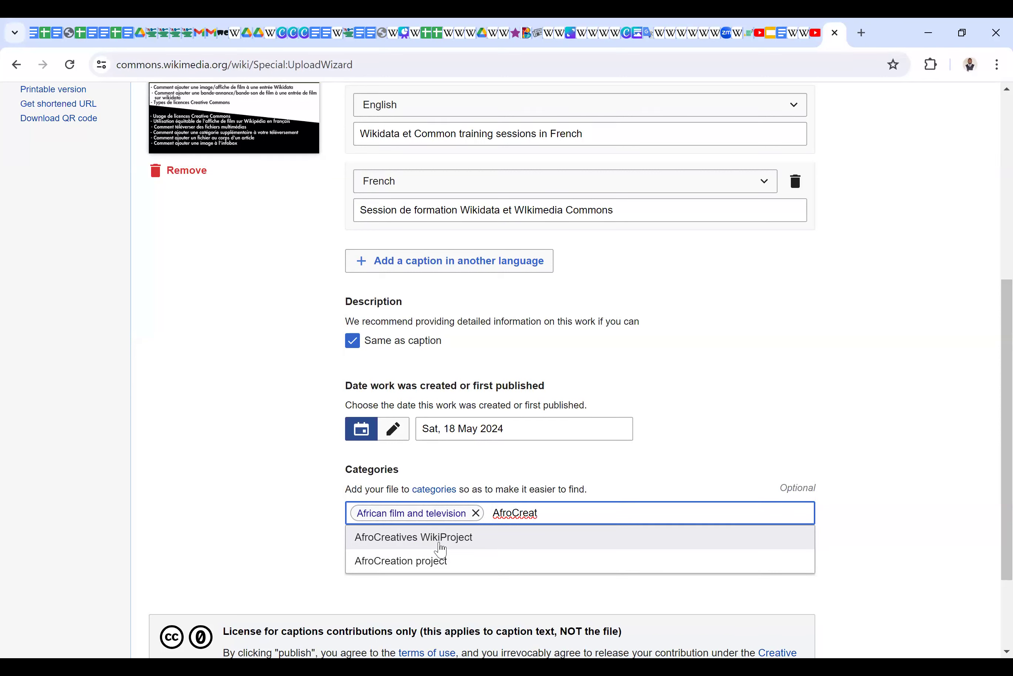
left_click(441, 538)
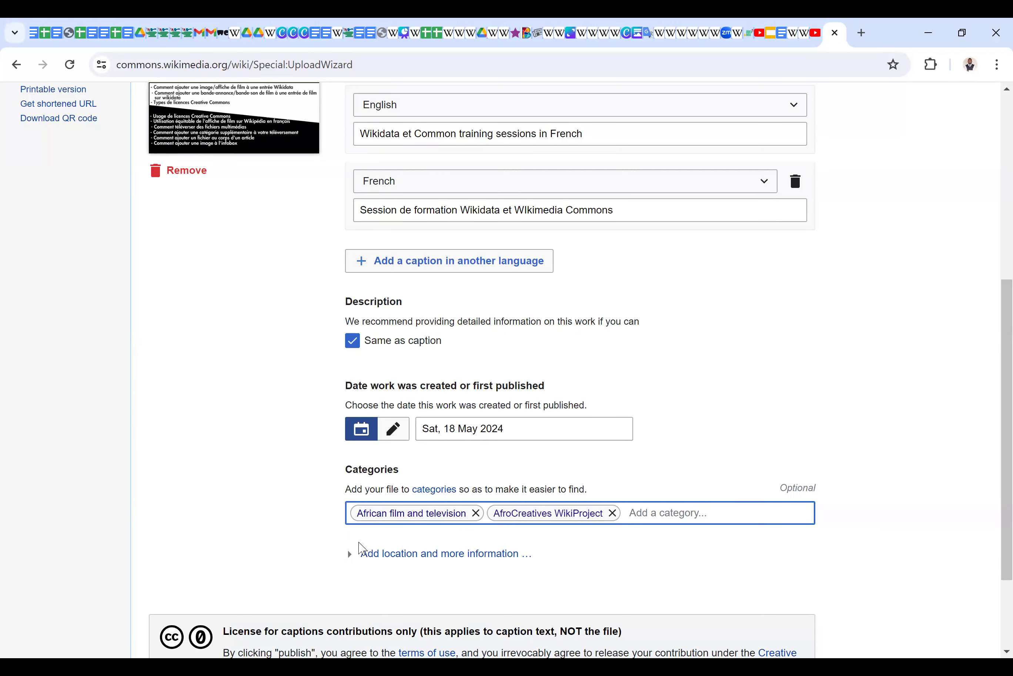
- Review the title, captions, date and categories of the file, and publish it
left_click_drag(1003, 400, 990, 192)
scroll(993, 198, "up", 8)
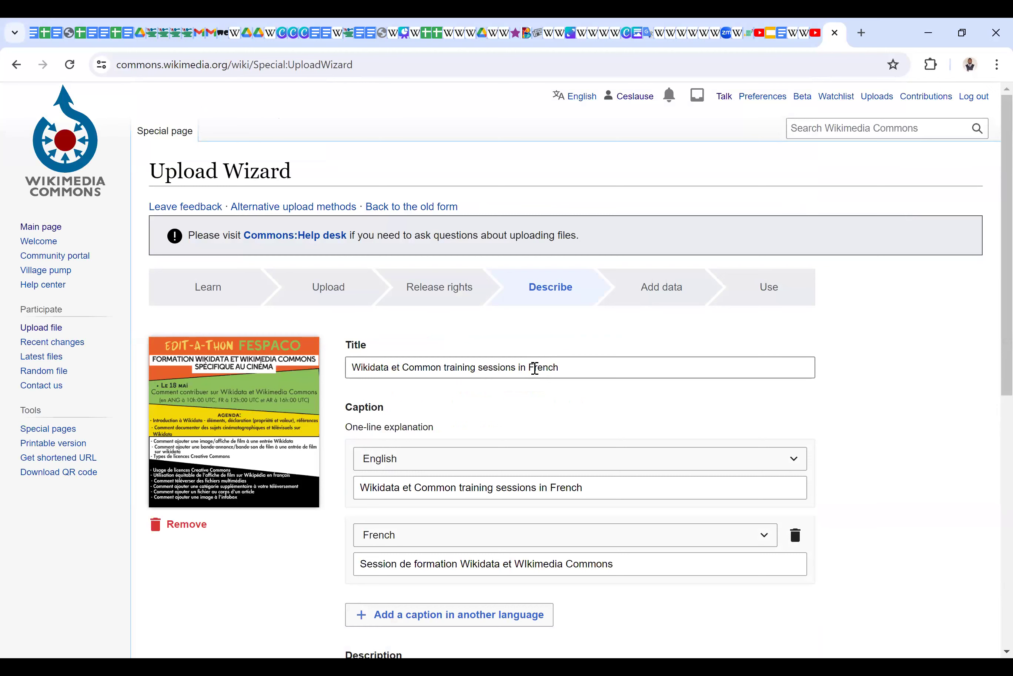
scroll(989, 435, "down", 2)
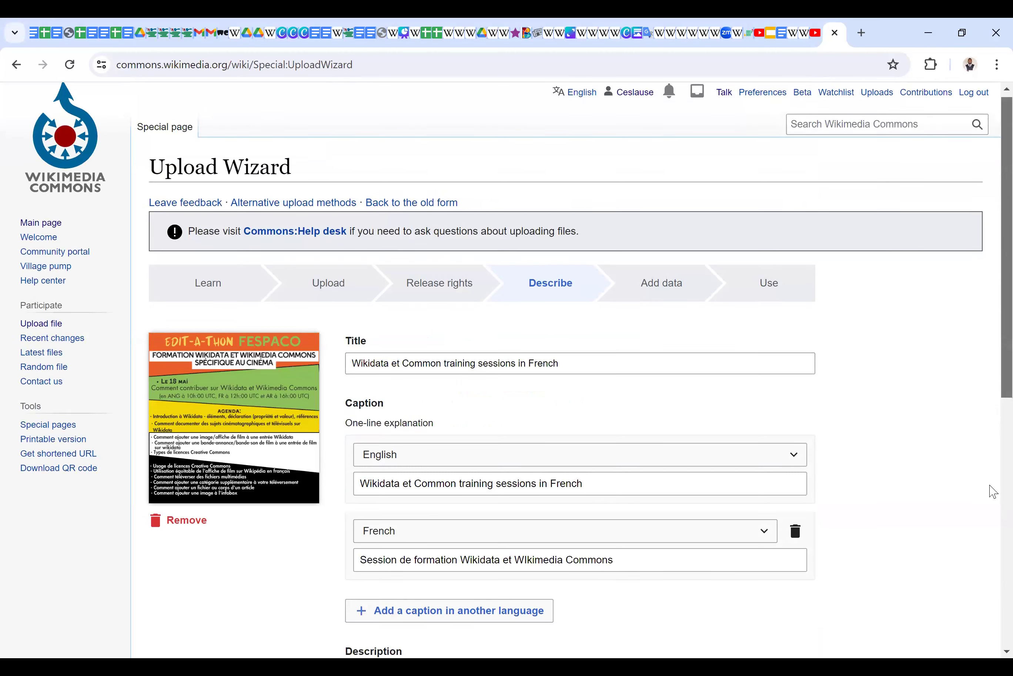
scroll(989, 553, "down", 8)
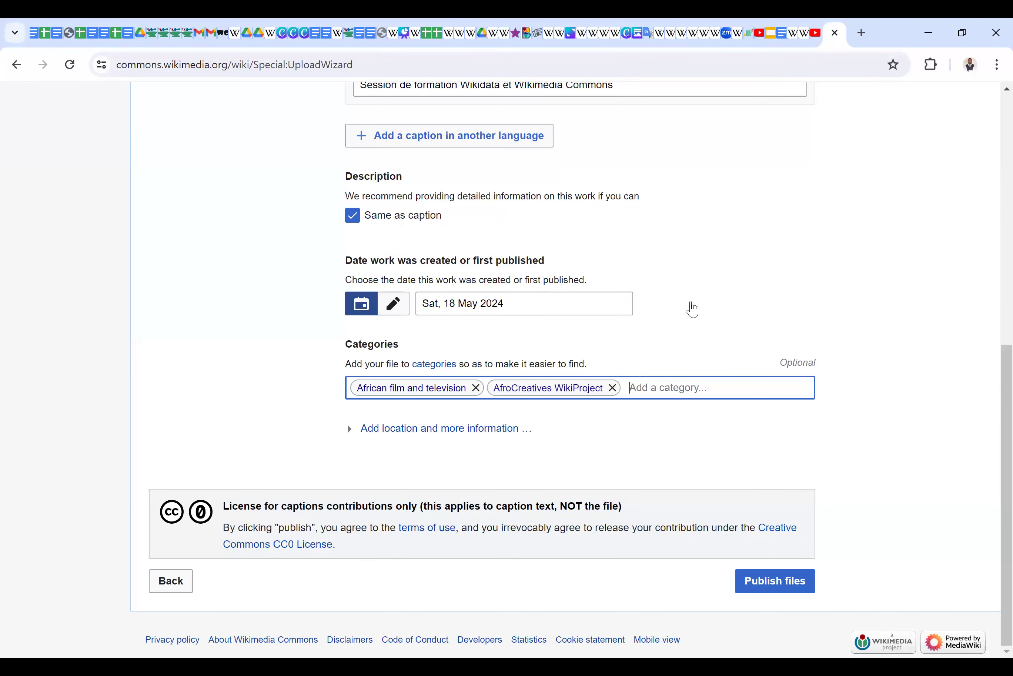
left_click(764, 588)
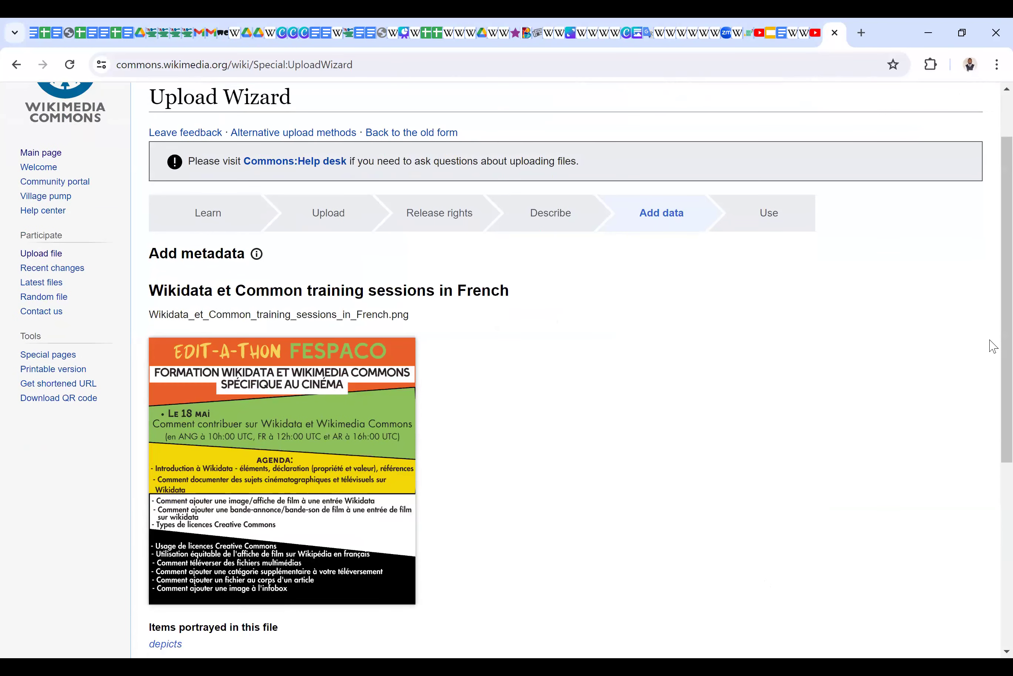
- Skip adding metadata about the items portrayed in the published file
left_click_drag(993, 344, 991, 533)
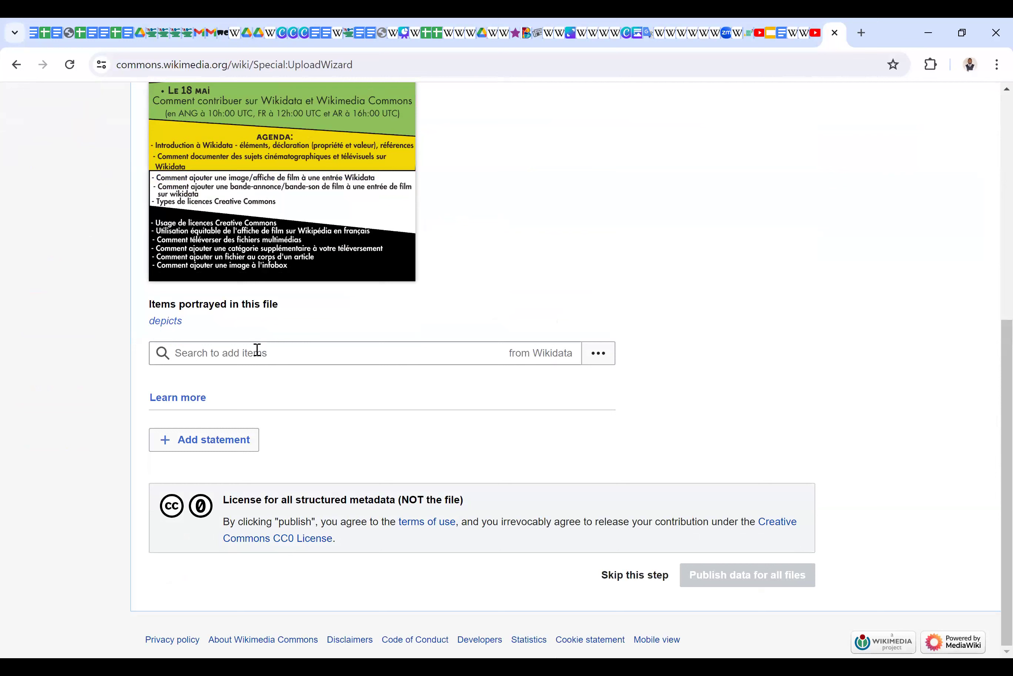
left_click(240, 362)
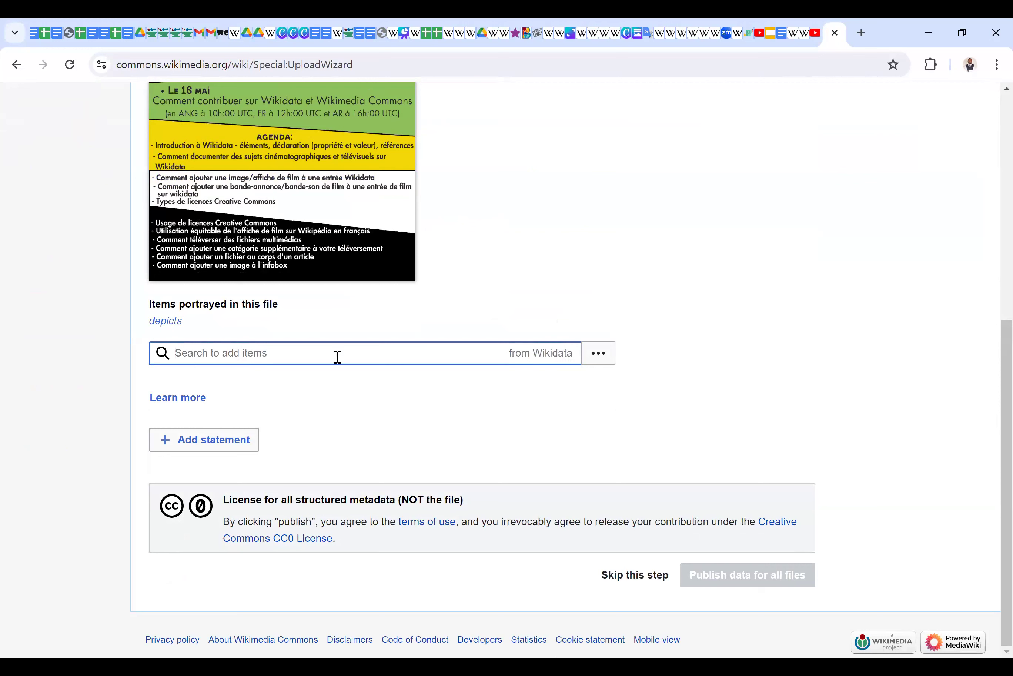
left_click(627, 583)
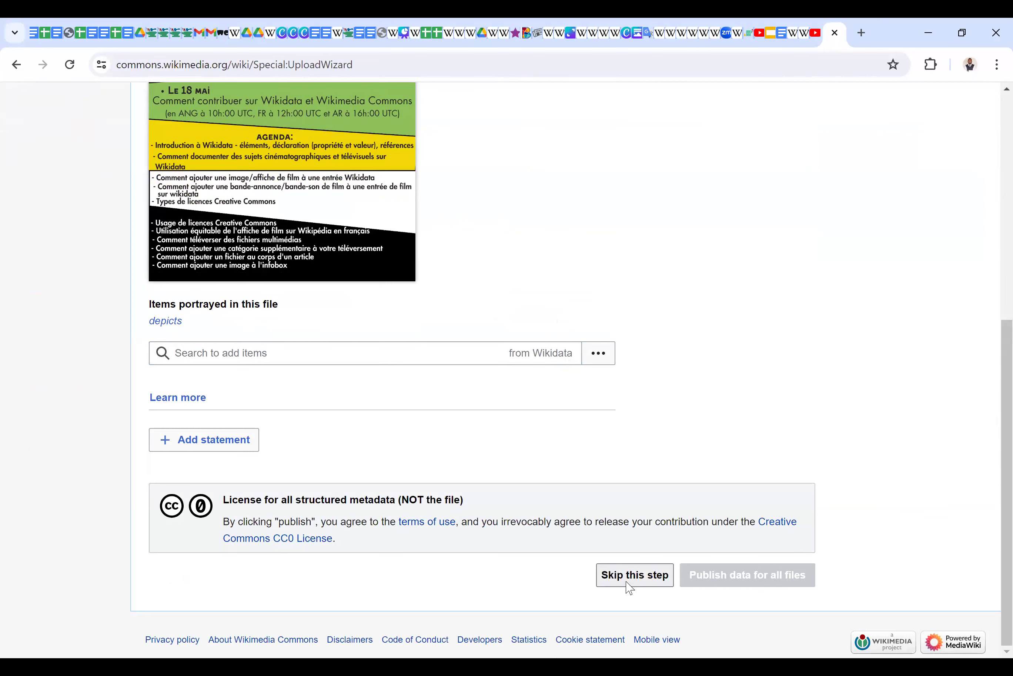
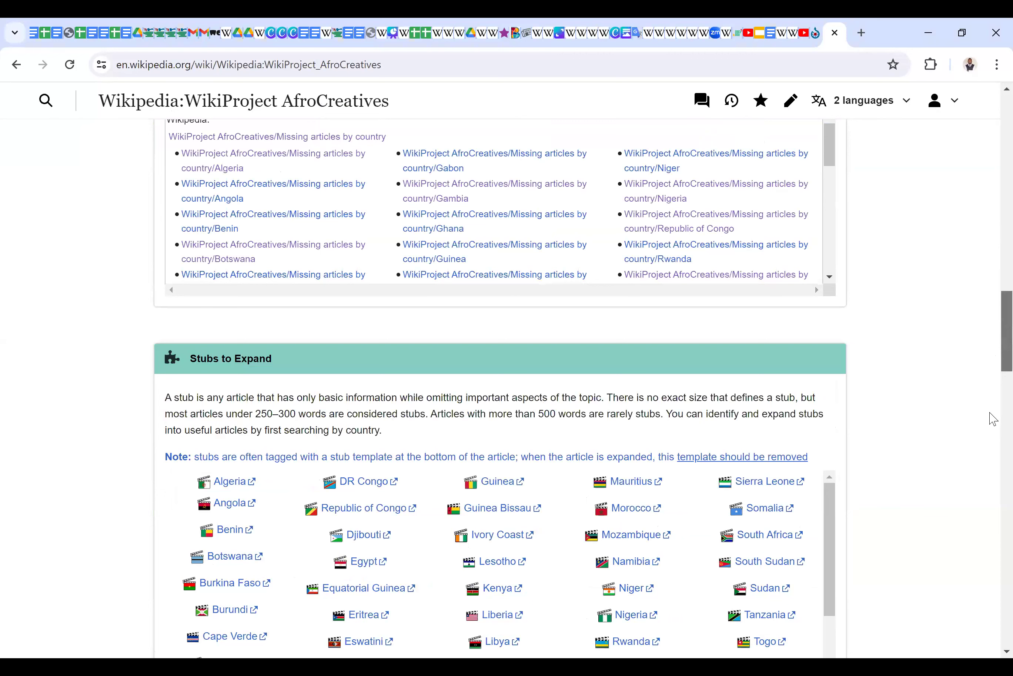
- From the WikiProject AfroCreatives page on Wikipedia, search for "funke akindele" and open the article on Funke Akindele
scroll(993, 422, "down", 5)
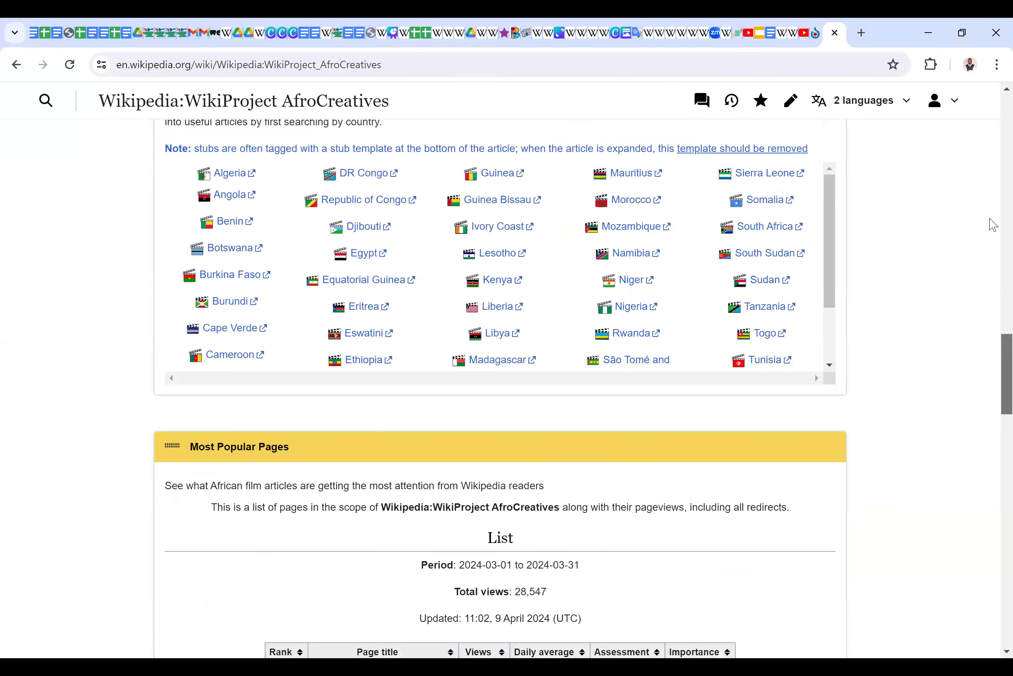
scroll(986, 157, "down", 3)
key("Home")
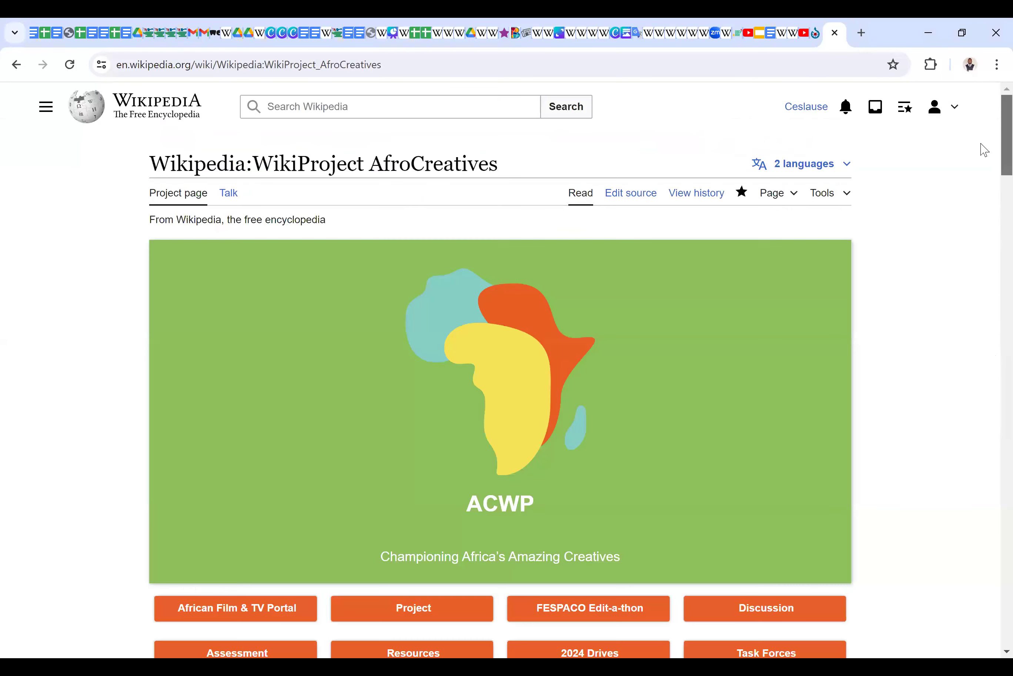
left_click(354, 108)
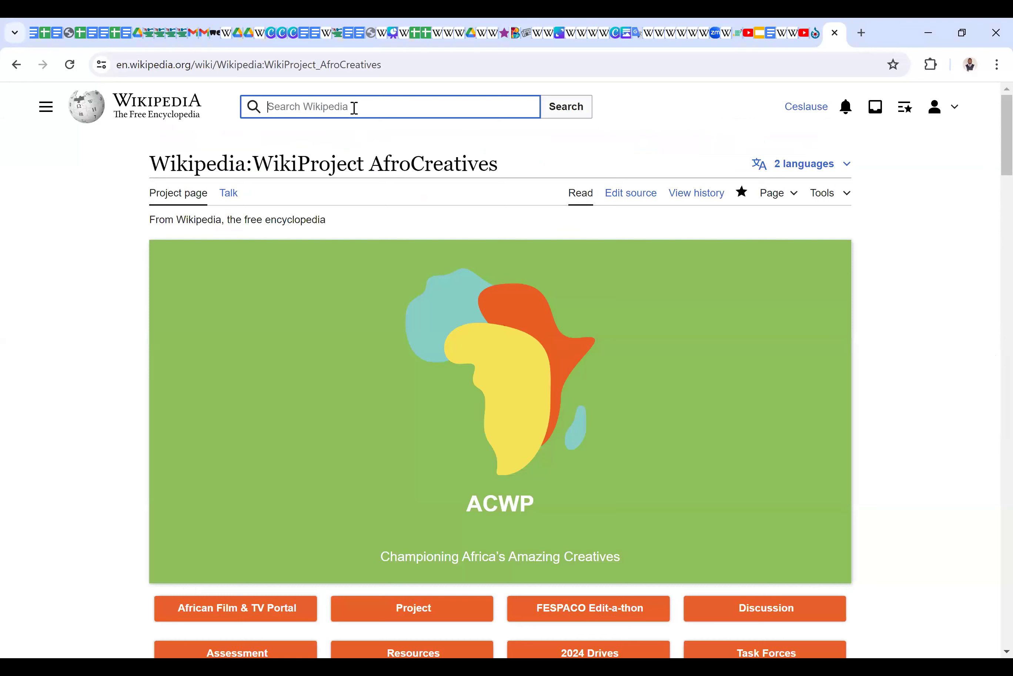
type("fun")
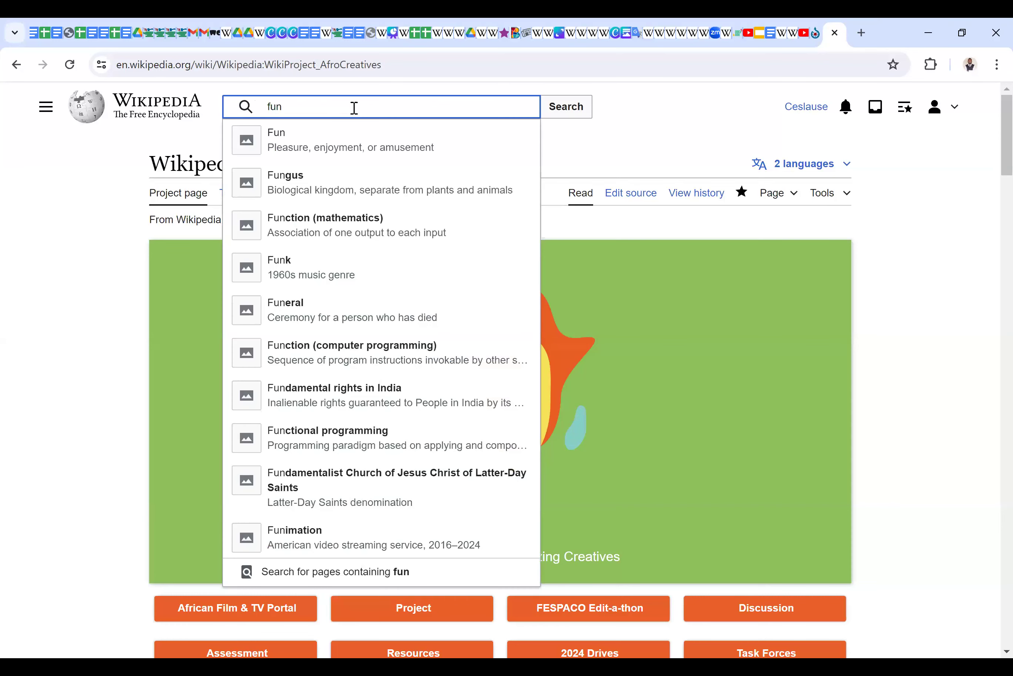
type("ke")
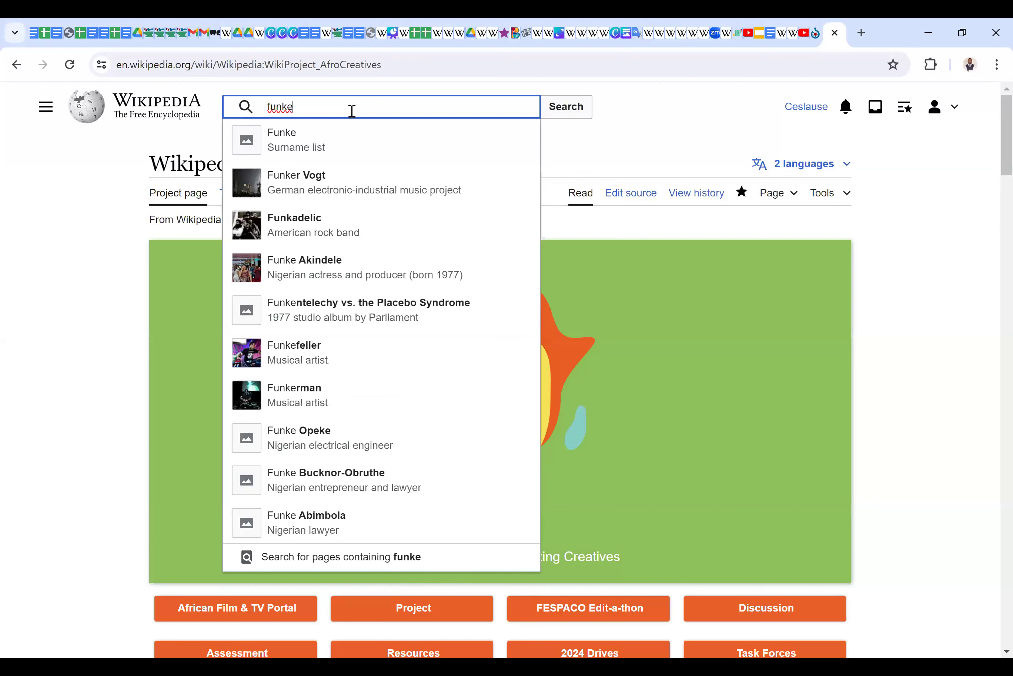
type(" akindele")
left_click(354, 138)
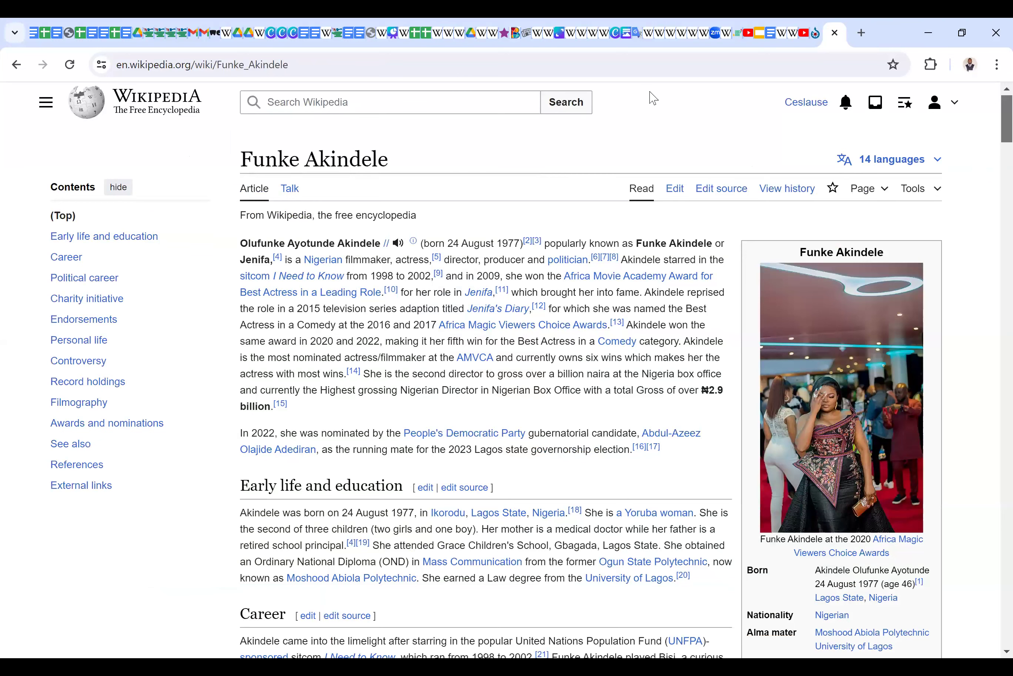
- Open the article's Political career section in the visual editor and dismiss the notice about sources
scroll(653, 98, "down", 1)
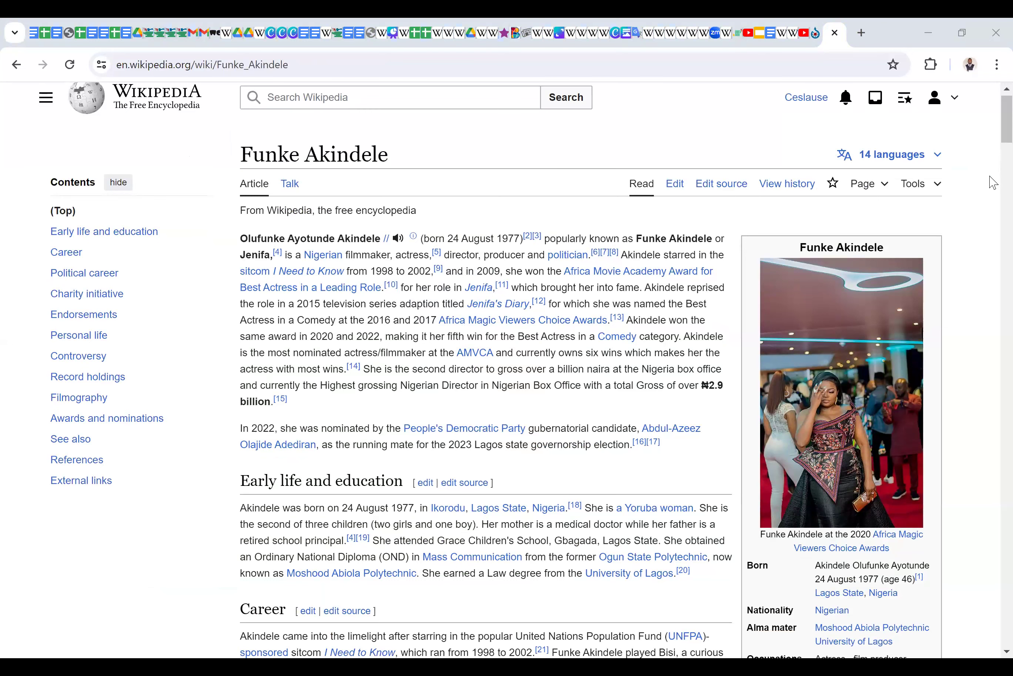
scroll(990, 200, "down", 10)
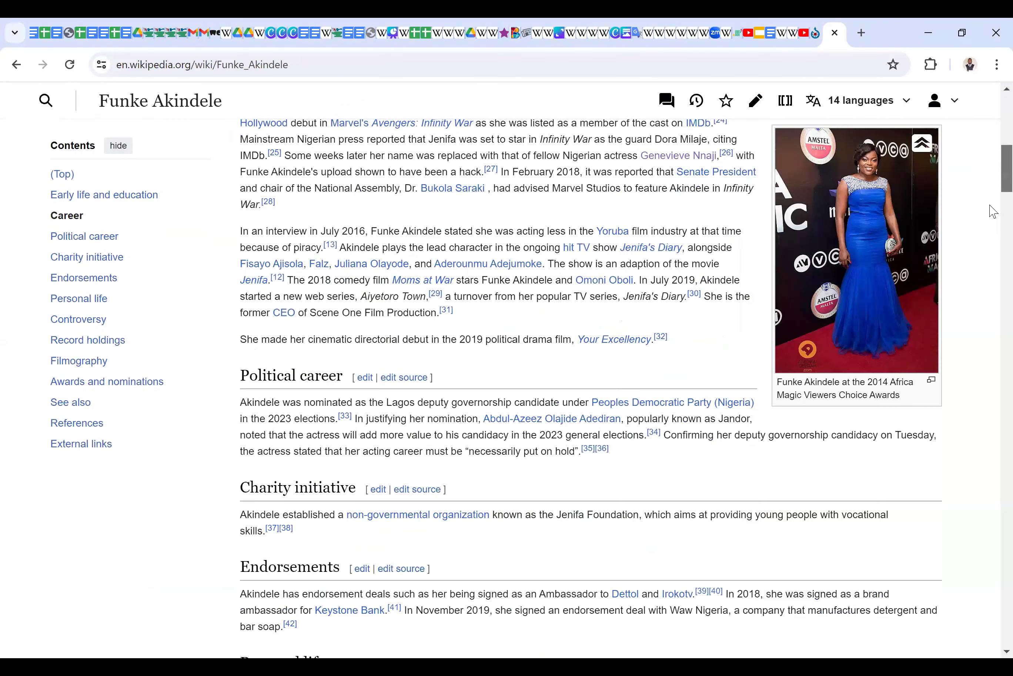
scroll(992, 209, "down", 10)
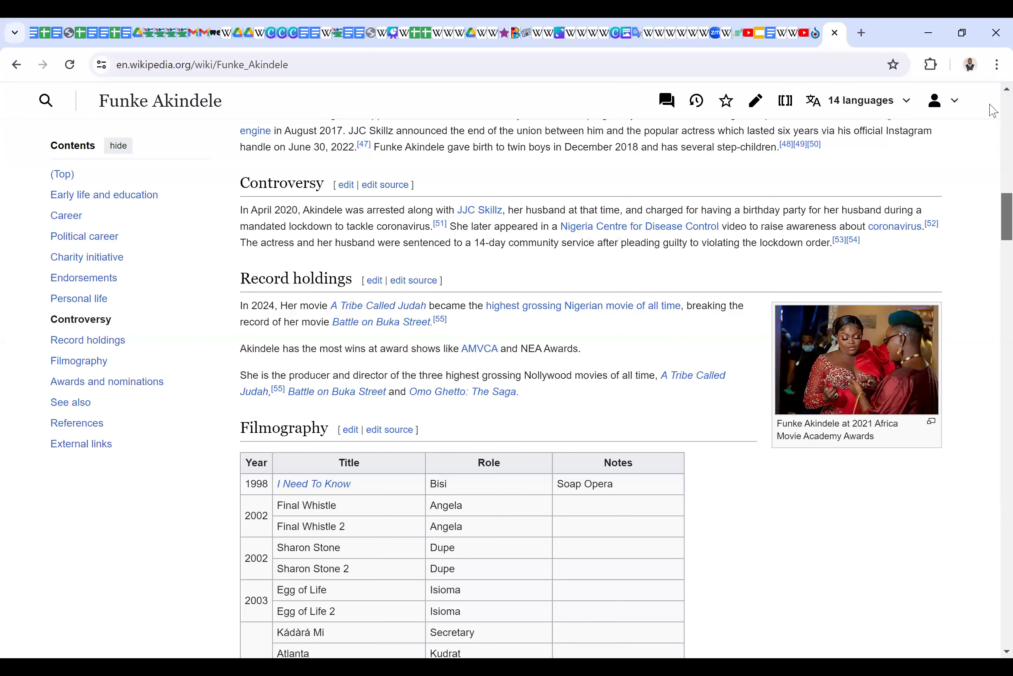
scroll(993, 131, "up", 10)
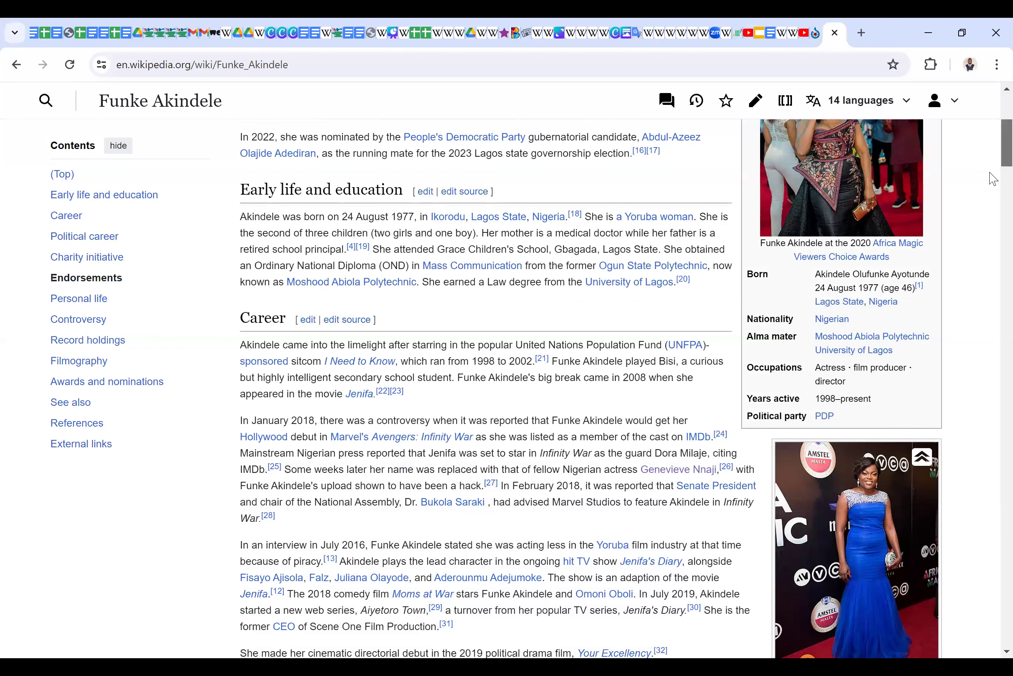
scroll(993, 183, "up", 2)
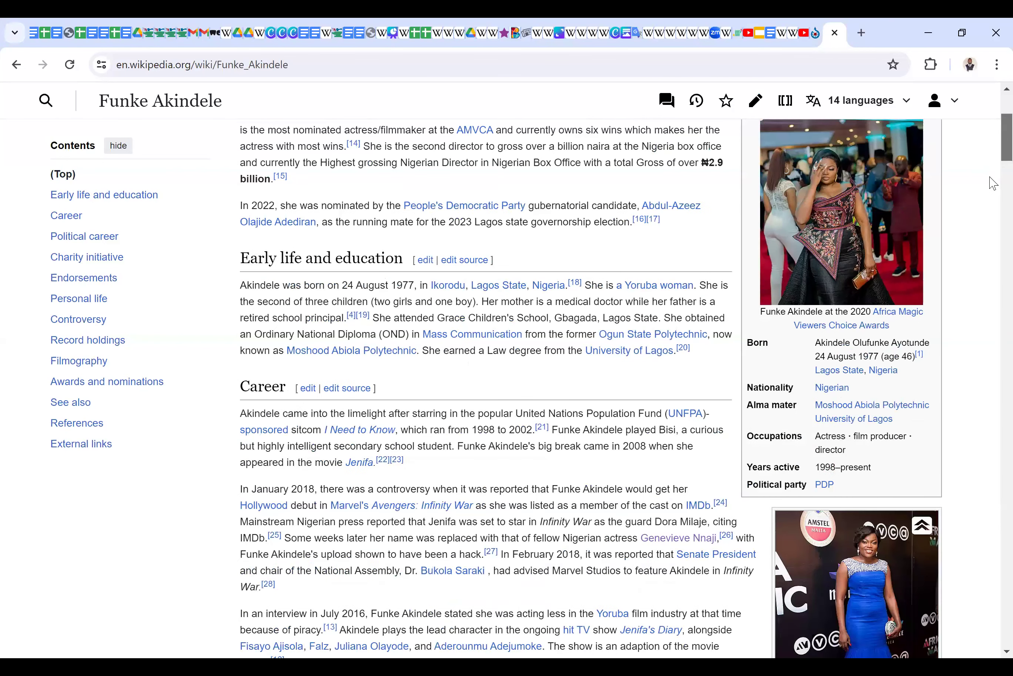
scroll(993, 183, "down", 10)
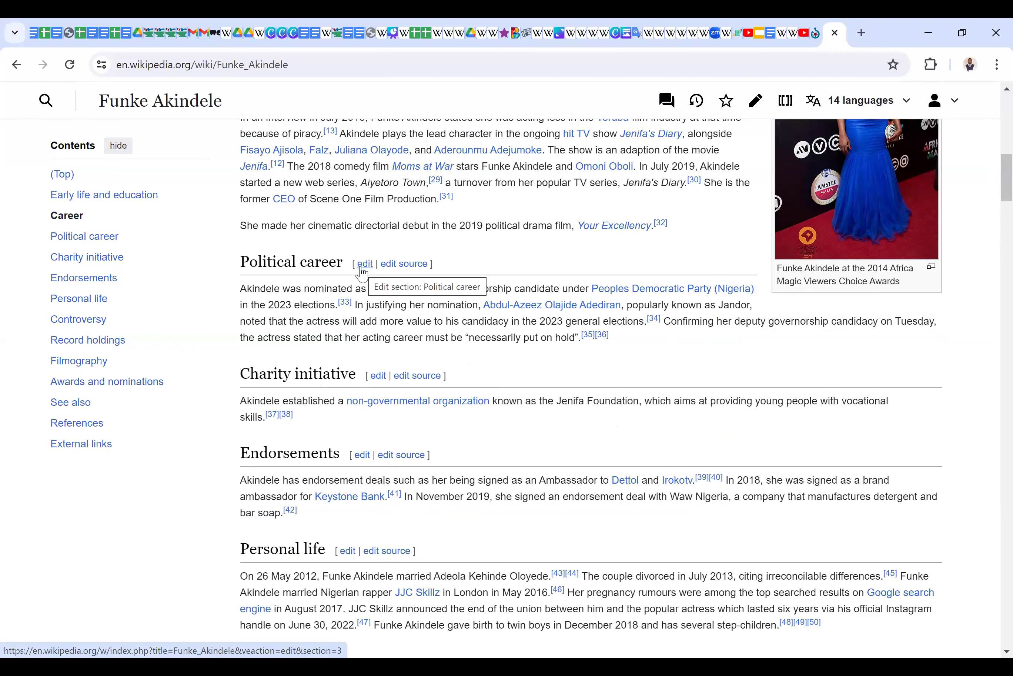
left_click(362, 266)
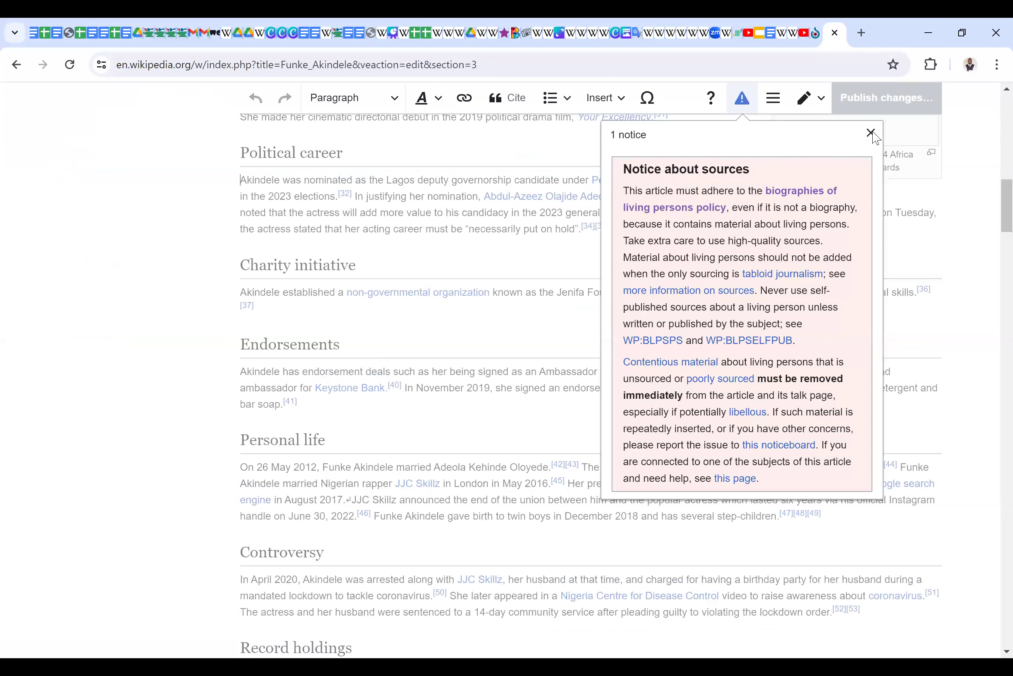
left_click(872, 132)
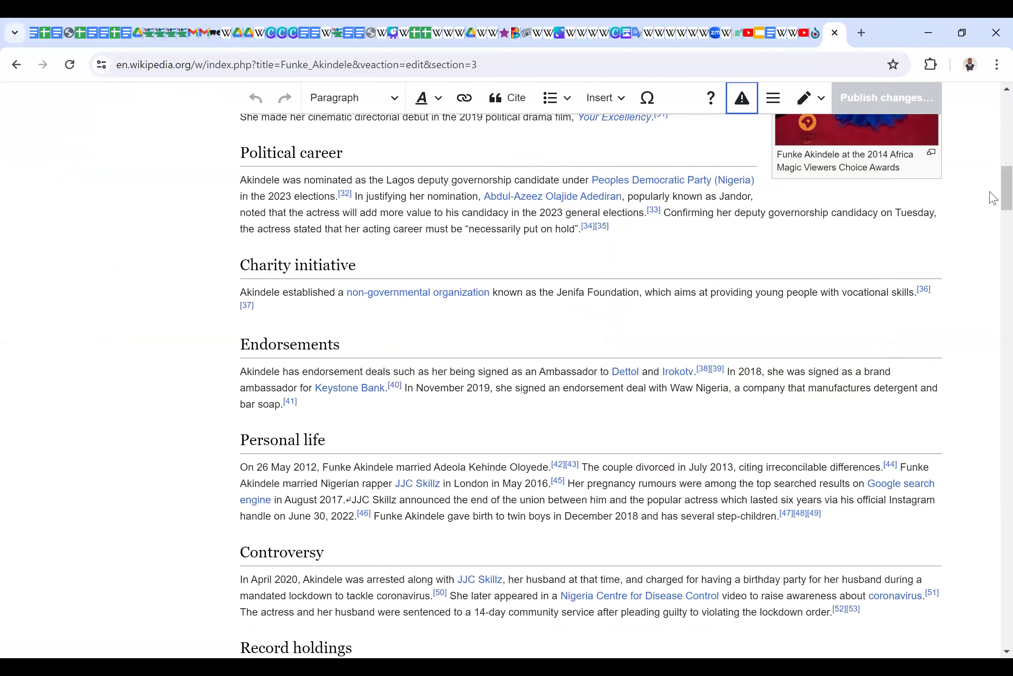
- Place the cursor at the start of the Political career paragraph and start inserting an image there
scroll(993, 197, "up", 2)
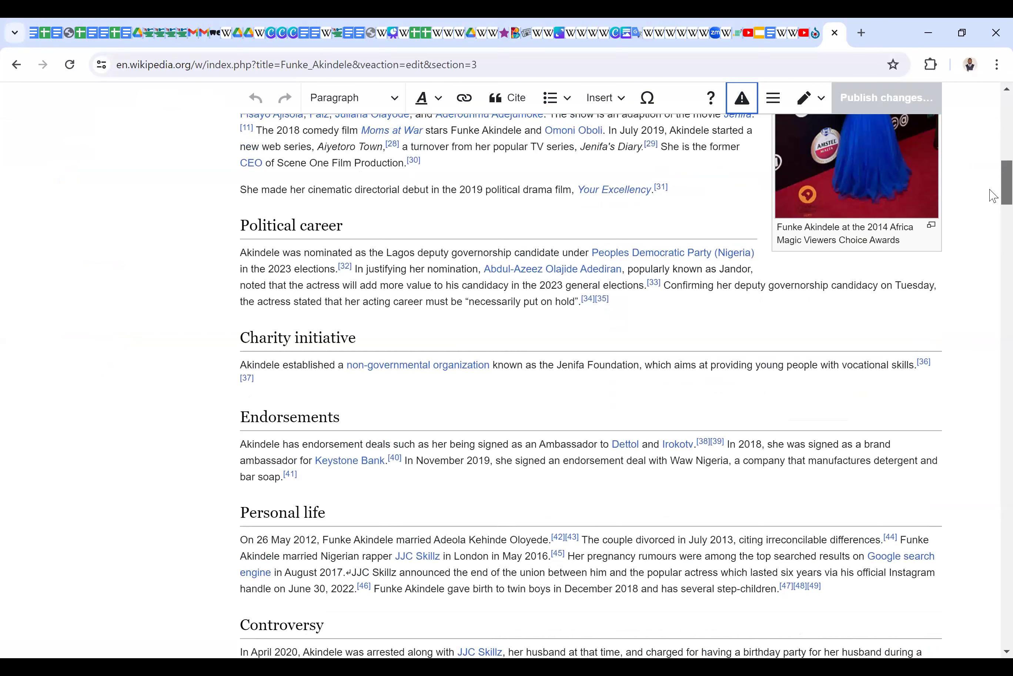
left_click(334, 246)
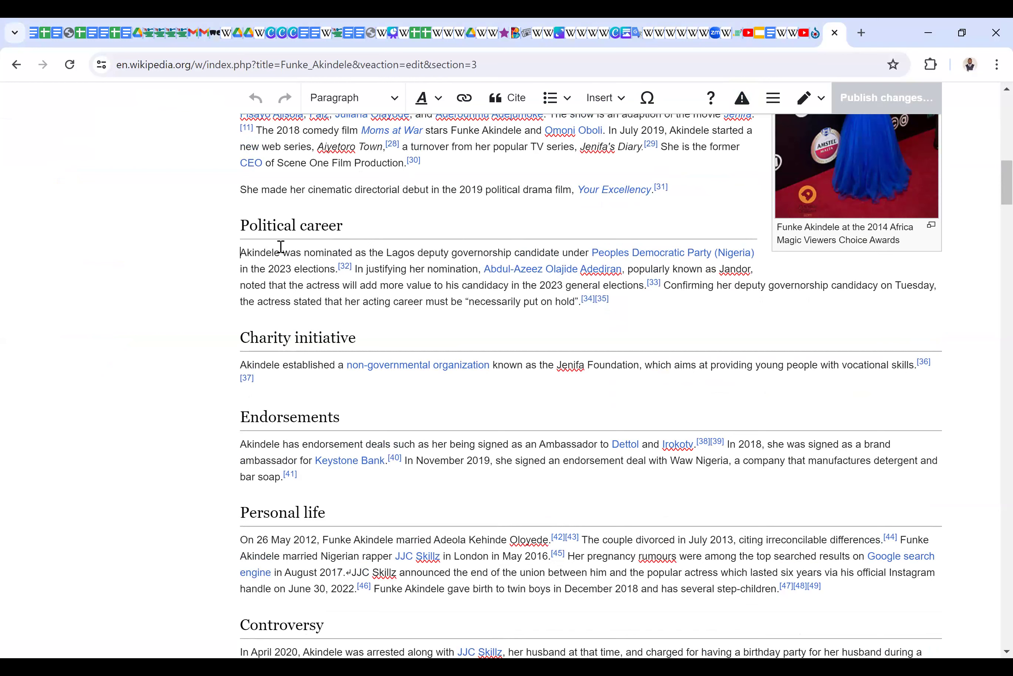
left_click(621, 101)
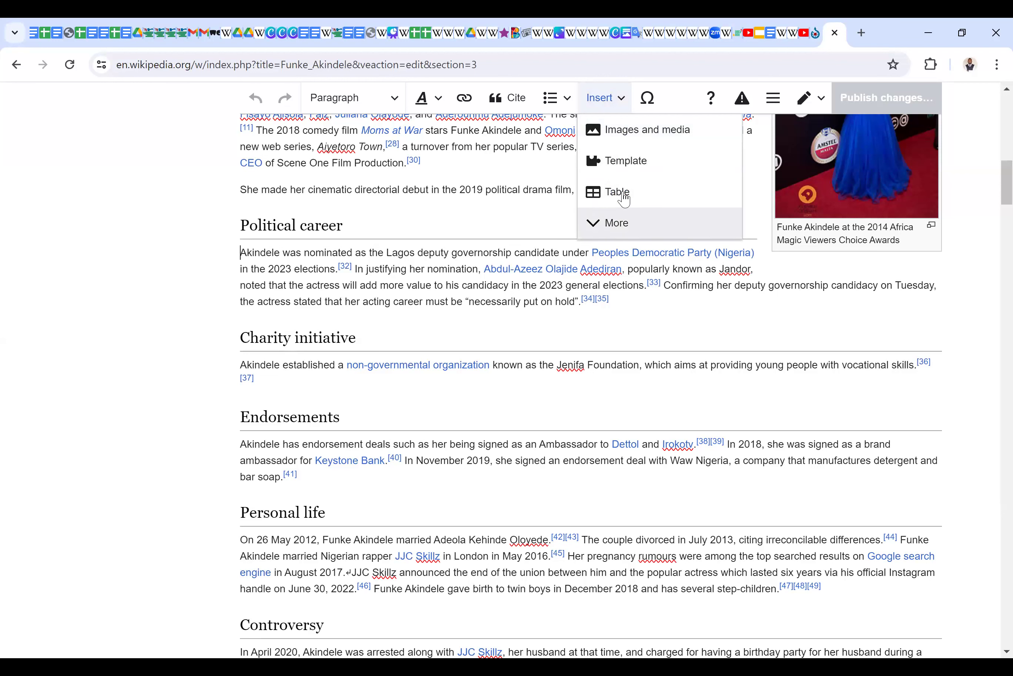
left_click(633, 131)
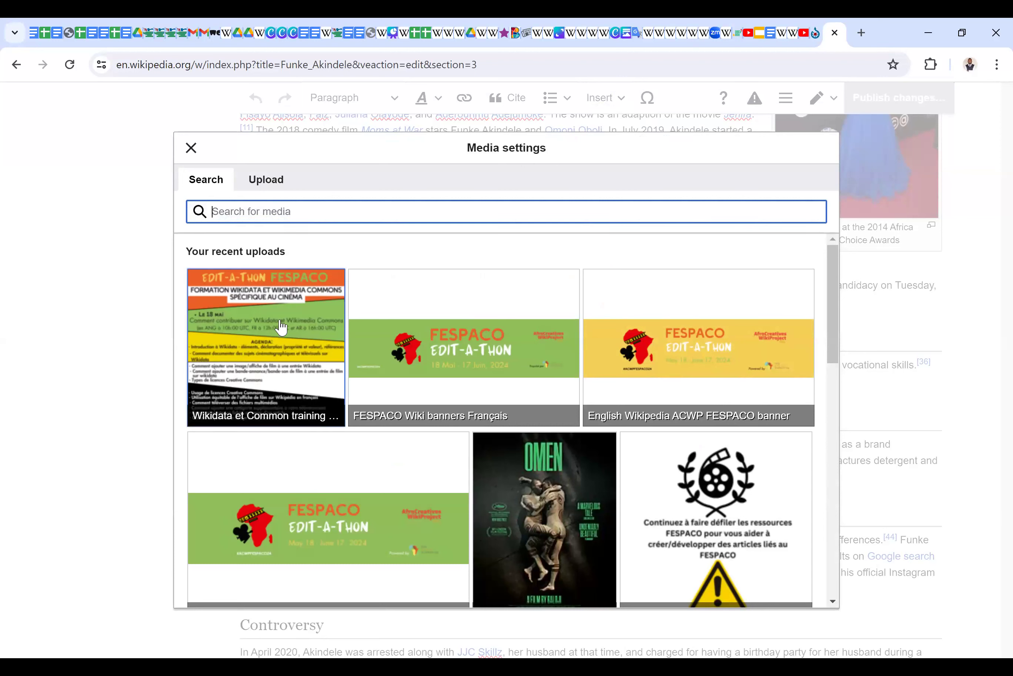
- Copy the file name "Wikidata et Common training sessions in French.png" from the Commons Upload Wizard and search for it in the article's media settings
left_click(819, 35)
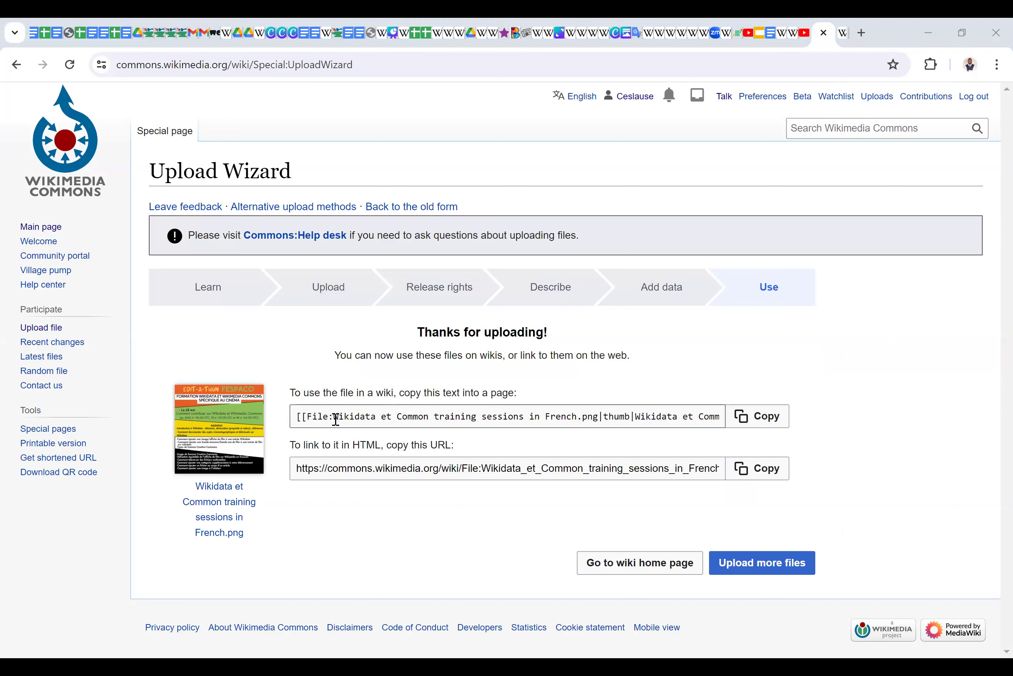
left_click_drag(336, 417, 598, 417)
key("ctrl+c")
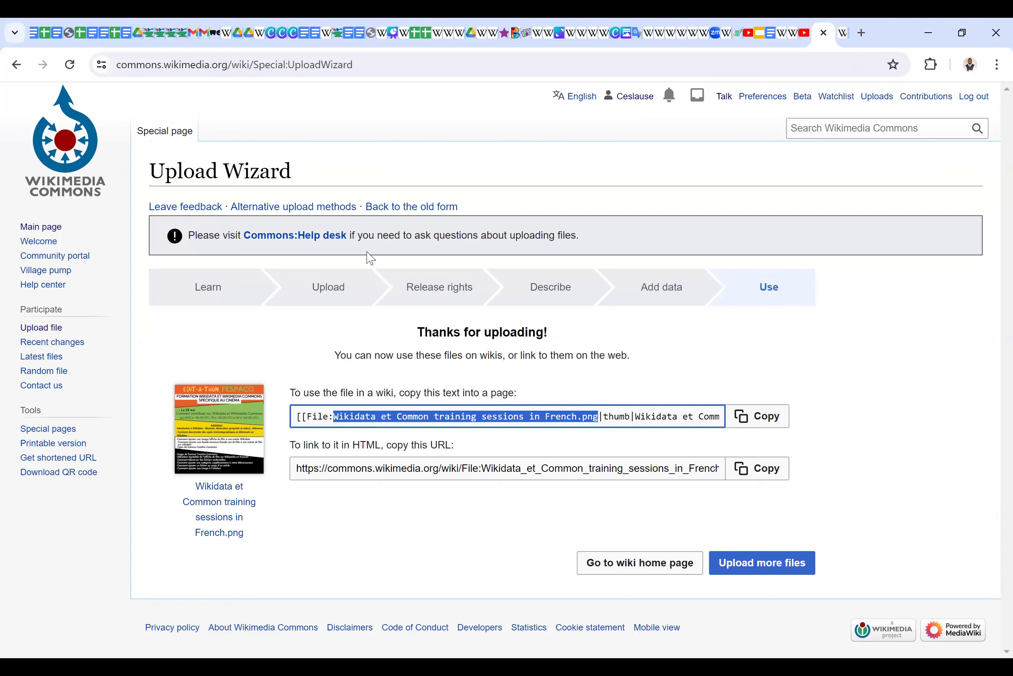
key("ctrl+Tab")
key("ctrl+v")
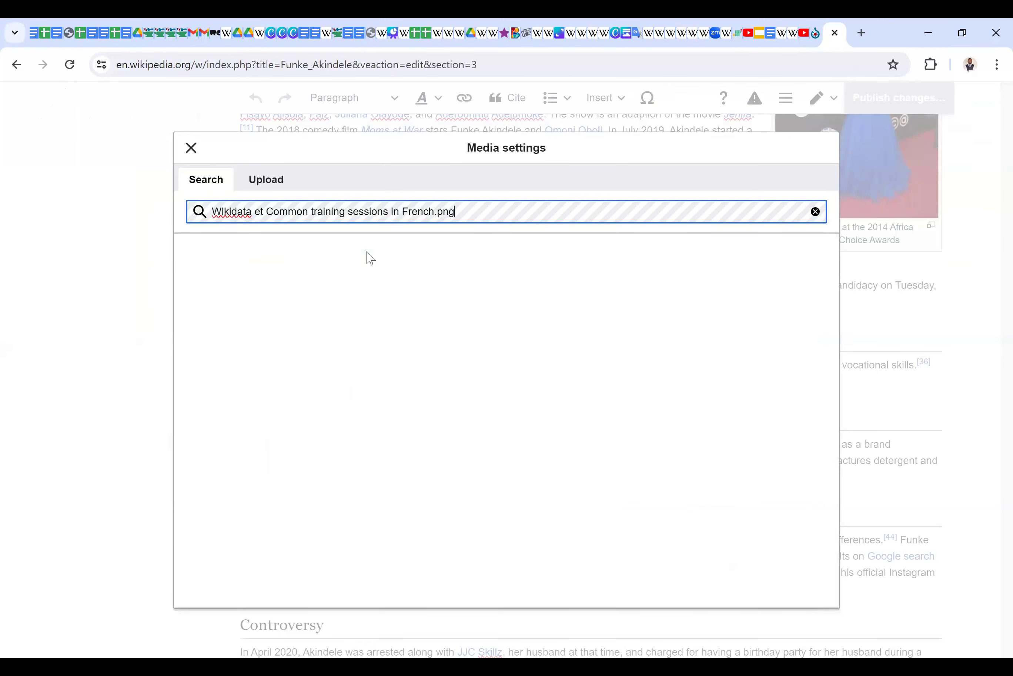
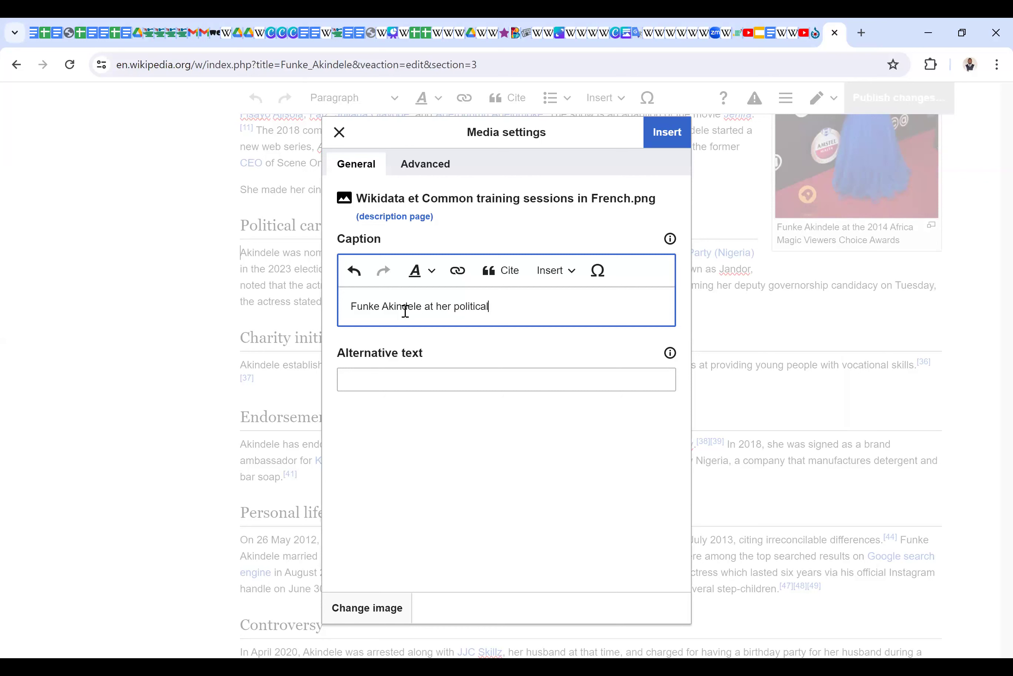
- Complete the image caption as "Funke Akindele at her political party rally", insert the image into the section and select it
type("party rally")
left_click(667, 141)
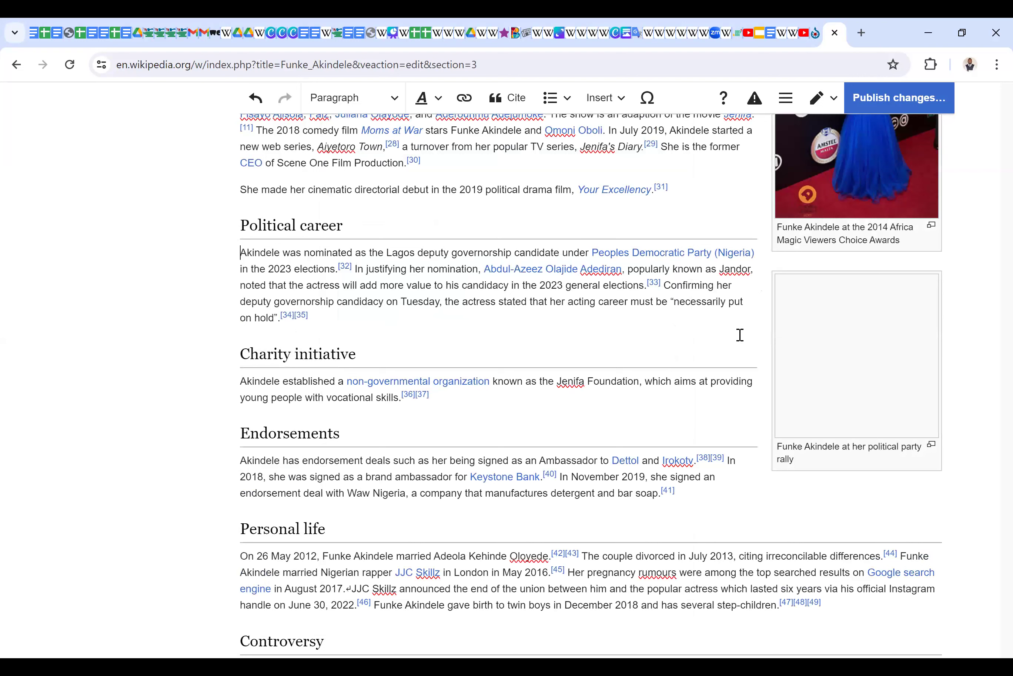
left_click(791, 430)
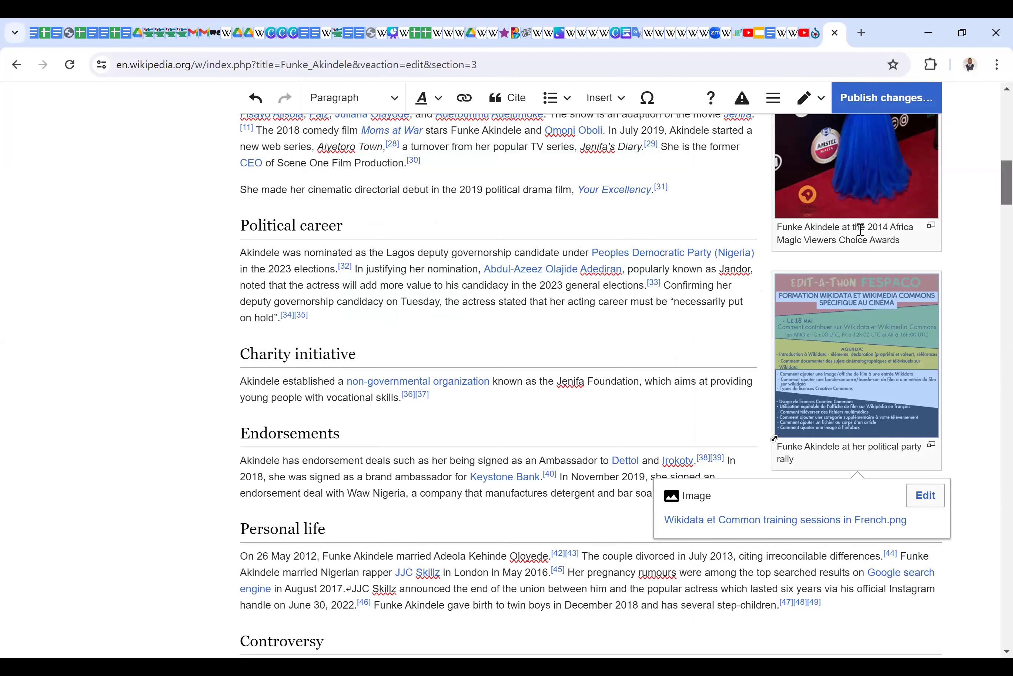
- Start publishing the edit and add "+Image #ACWPFESPACO2024" to its edit summary
scroll(860, 229, "up", 5)
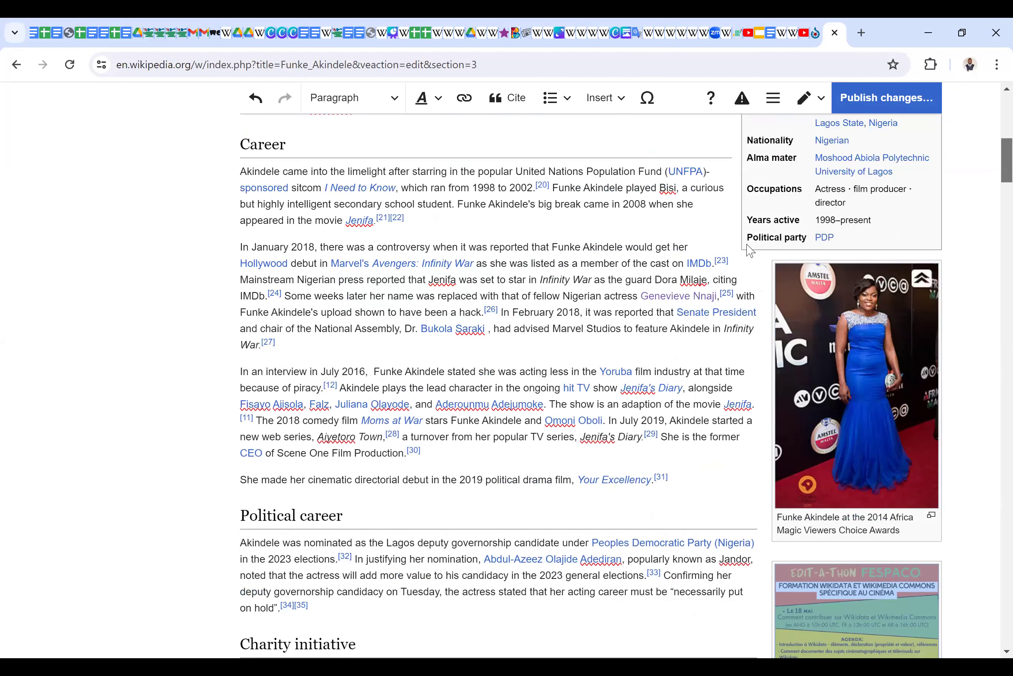
scroll(438, 312, "up", 10)
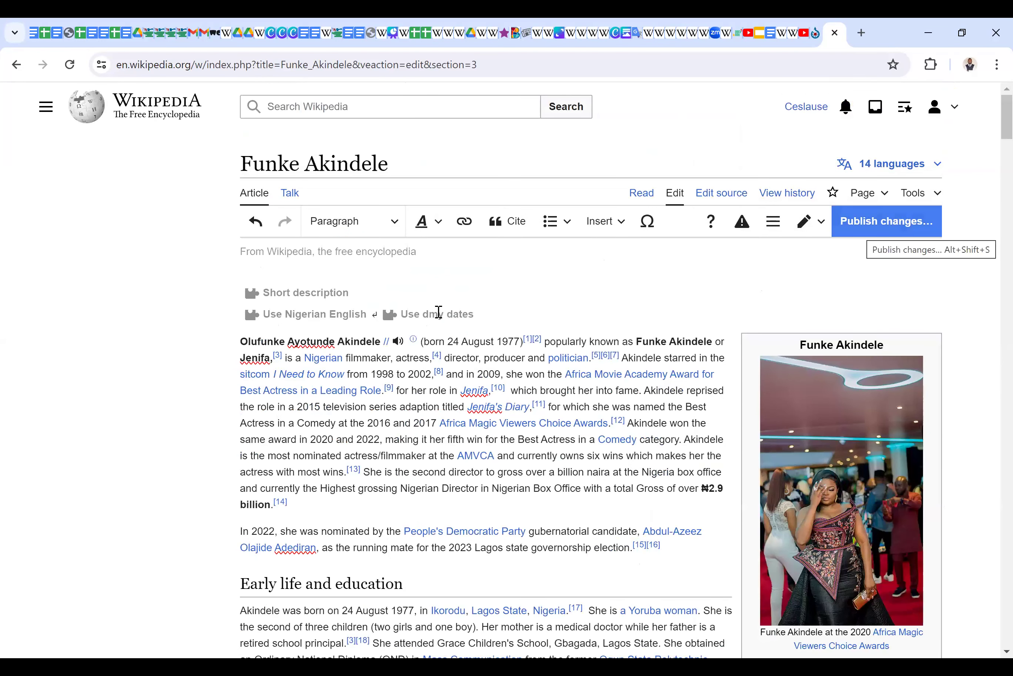
key("alt+shift+s")
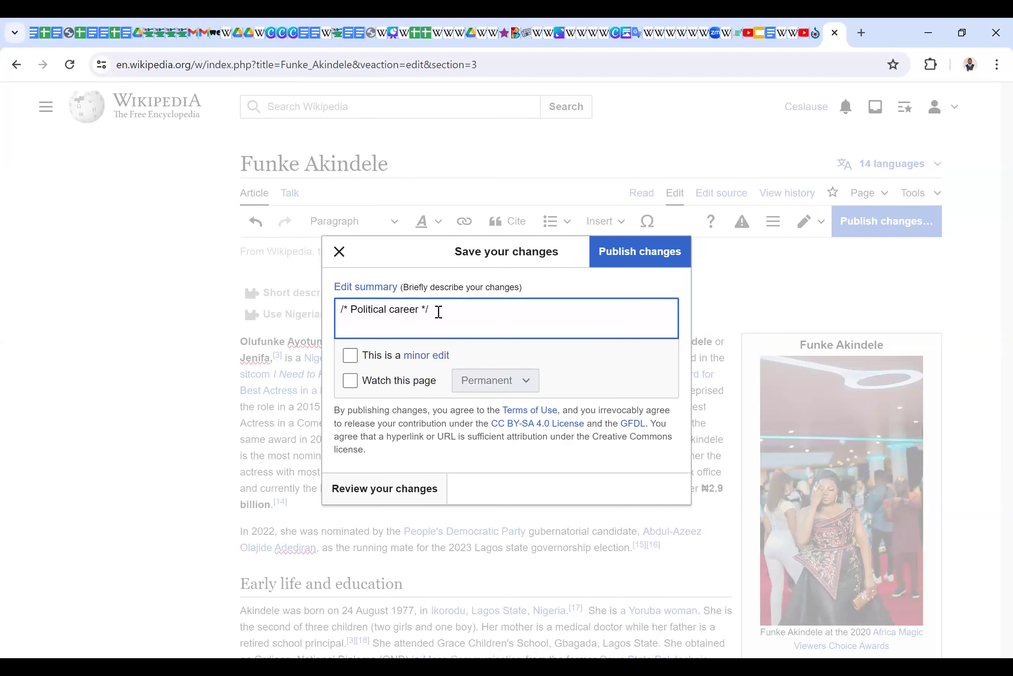
type("+Image")
type("#ACWPFESPACO@)@$")
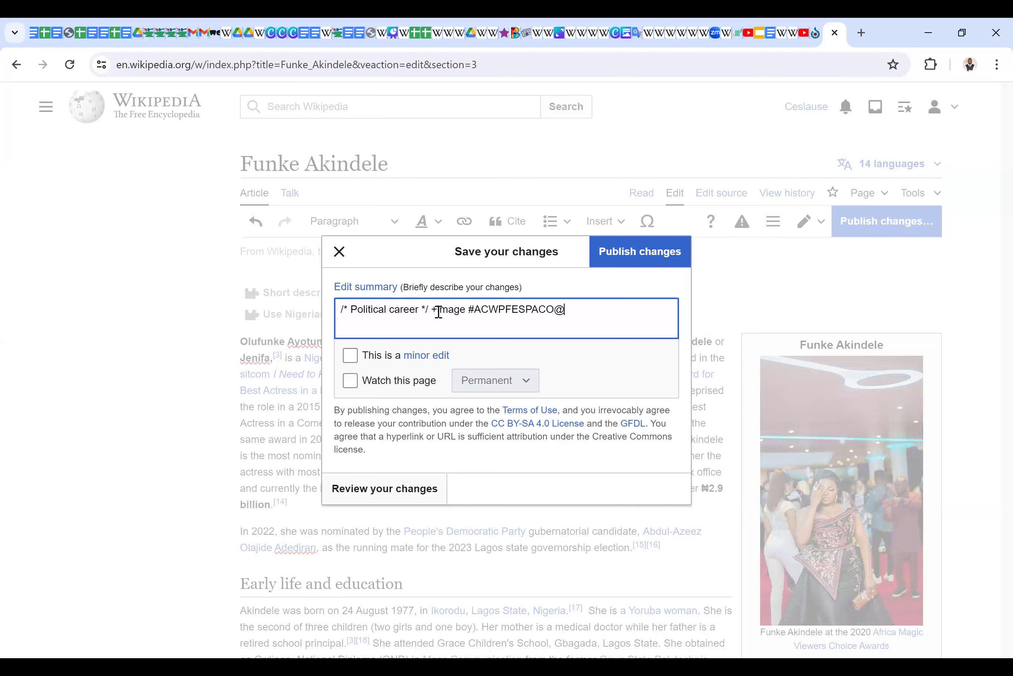
key("BackSpace")
key("BackSpace")
key("BackSpace")
key("BackSpace")
type("2024")
- Close the save dialog without publishing and leave the editor, discarding the image edit
left_click(343, 252)
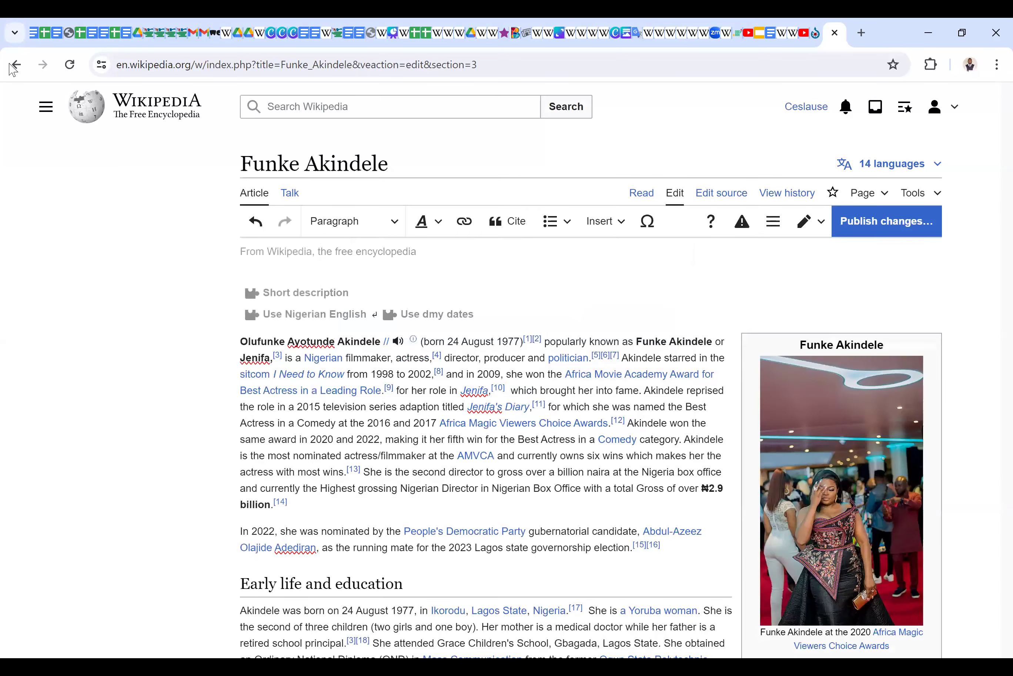
left_click(14, 66)
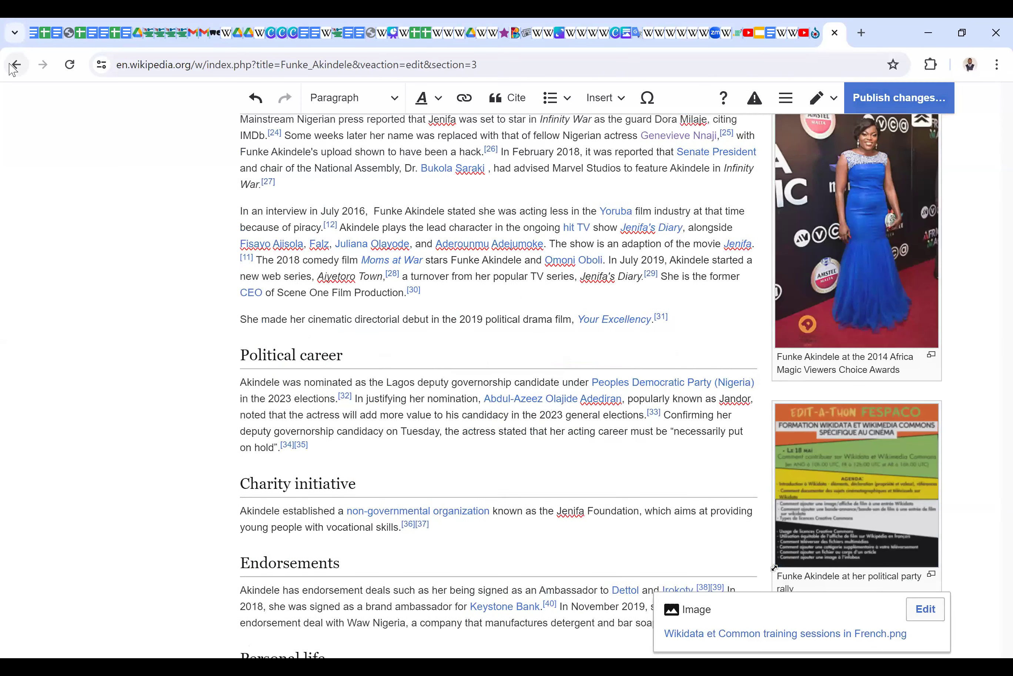
left_click(537, 418)
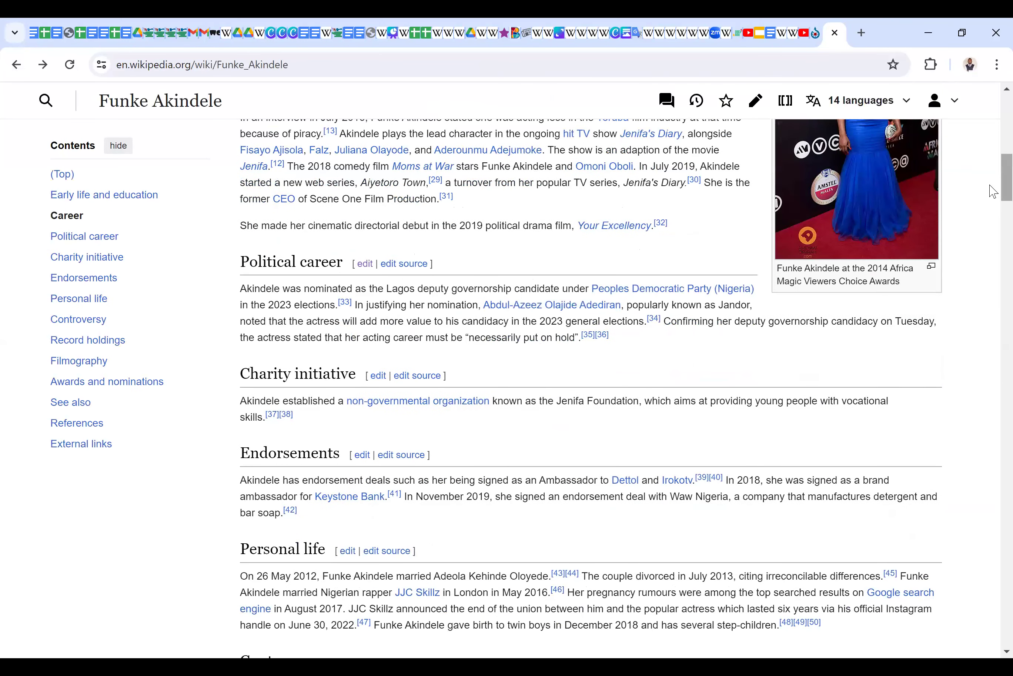
- Open the whole Funke Akindele article in the visual editor and dismiss the notice about sources
scroll(994, 158, "up", 3)
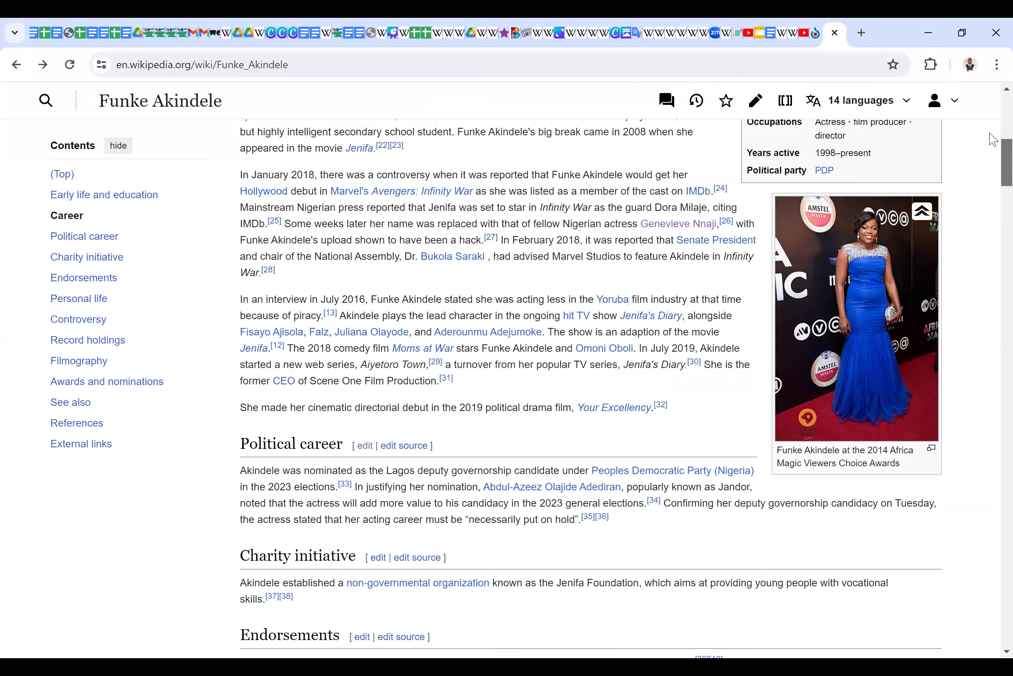
scroll(993, 140, "up", 7)
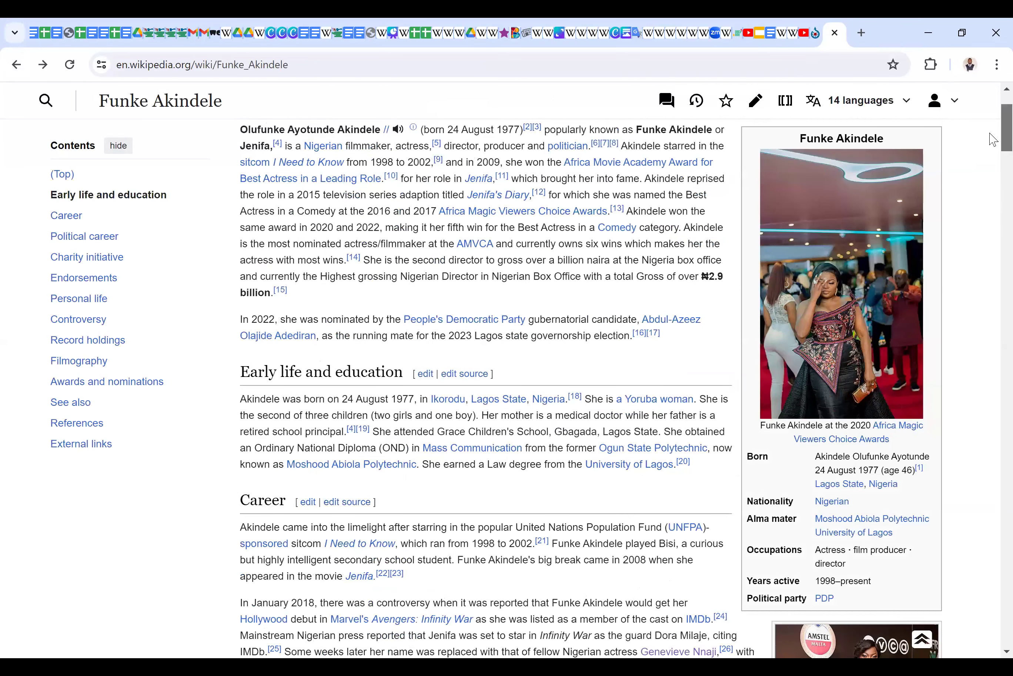
scroll(994, 135, "up", 1)
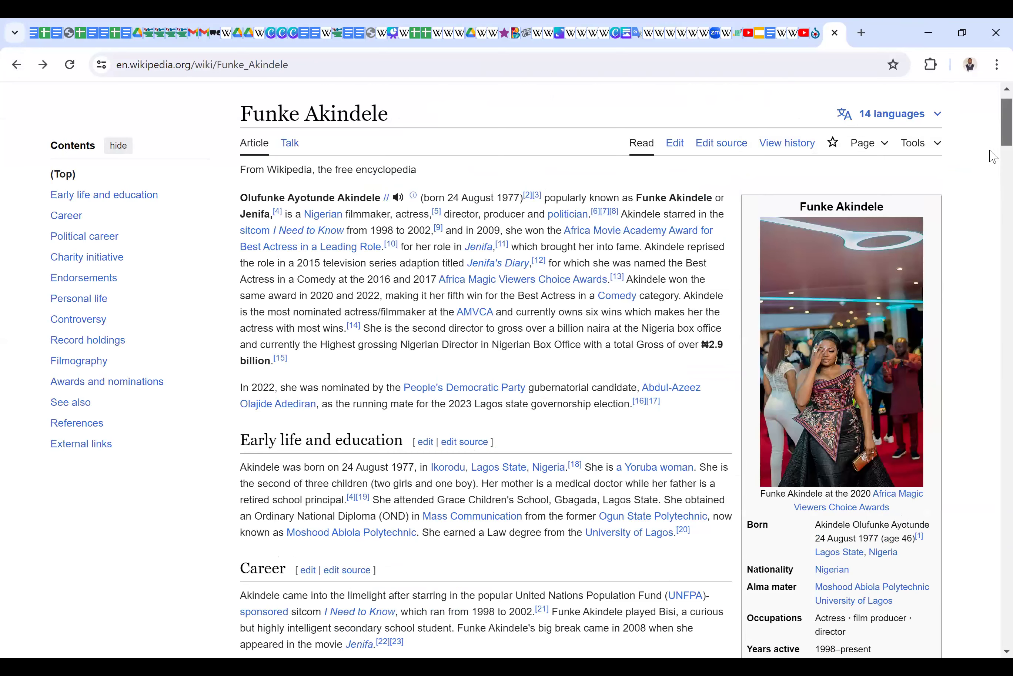
scroll(993, 129, "down", 7)
scroll(677, 194, "up", 8)
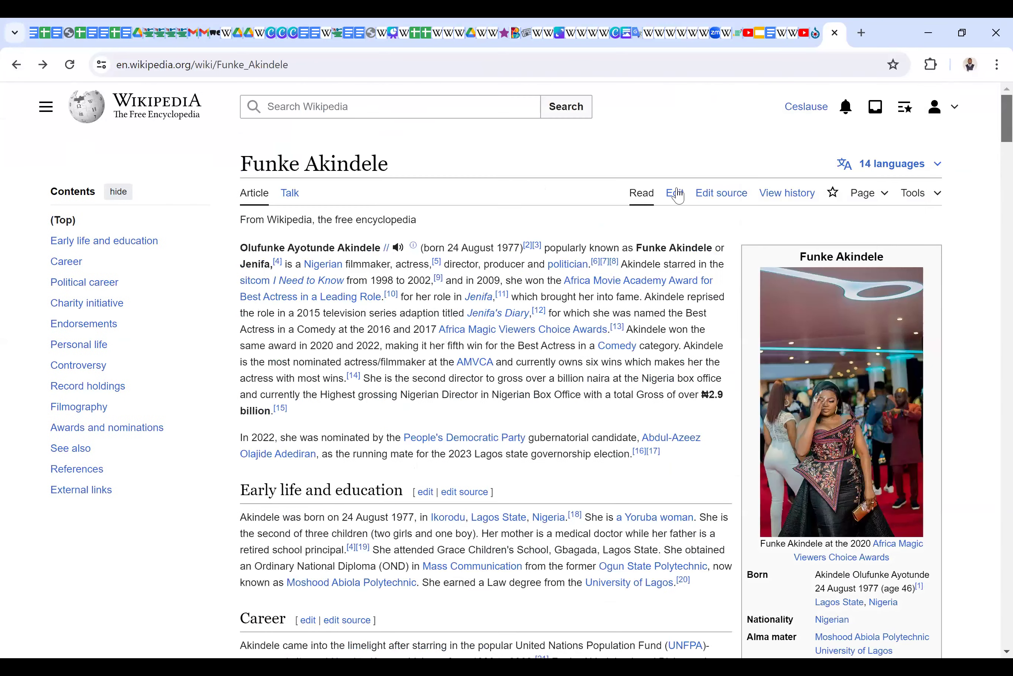
left_click(676, 194)
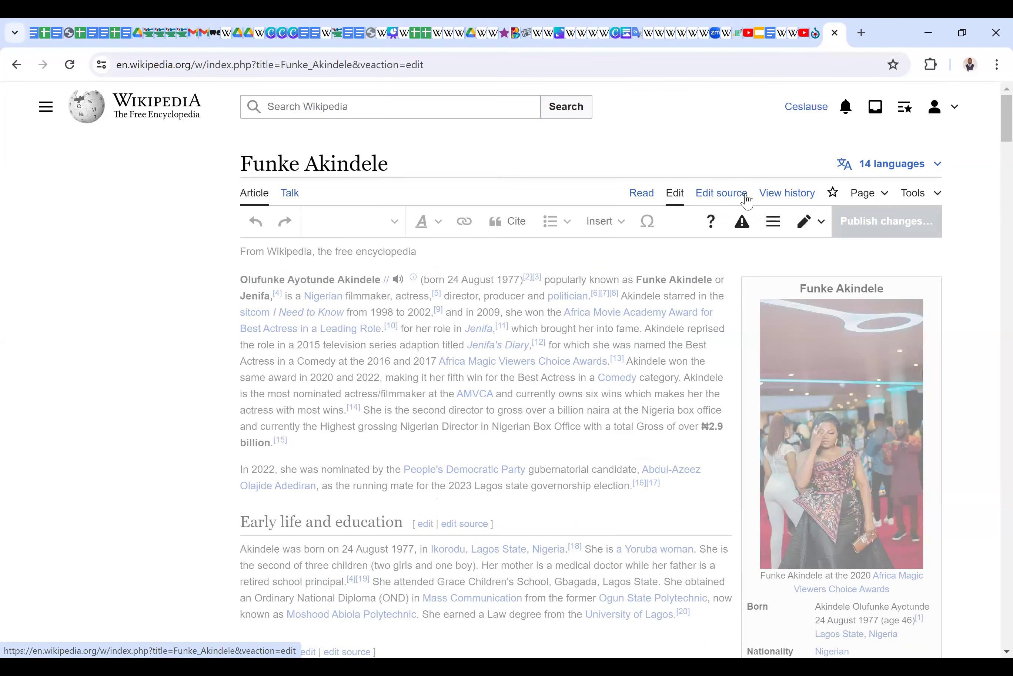
left_click(869, 257)
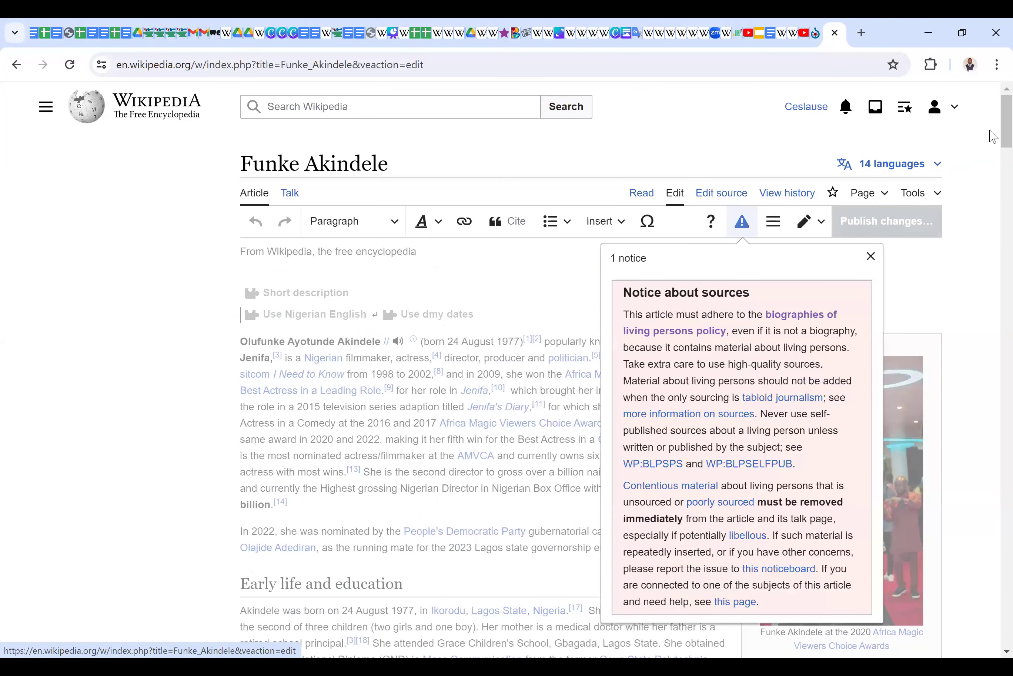
- Open the article's Infobox person template for editing and filter its fields by "Image"
scroll(791, 484, "down", 5)
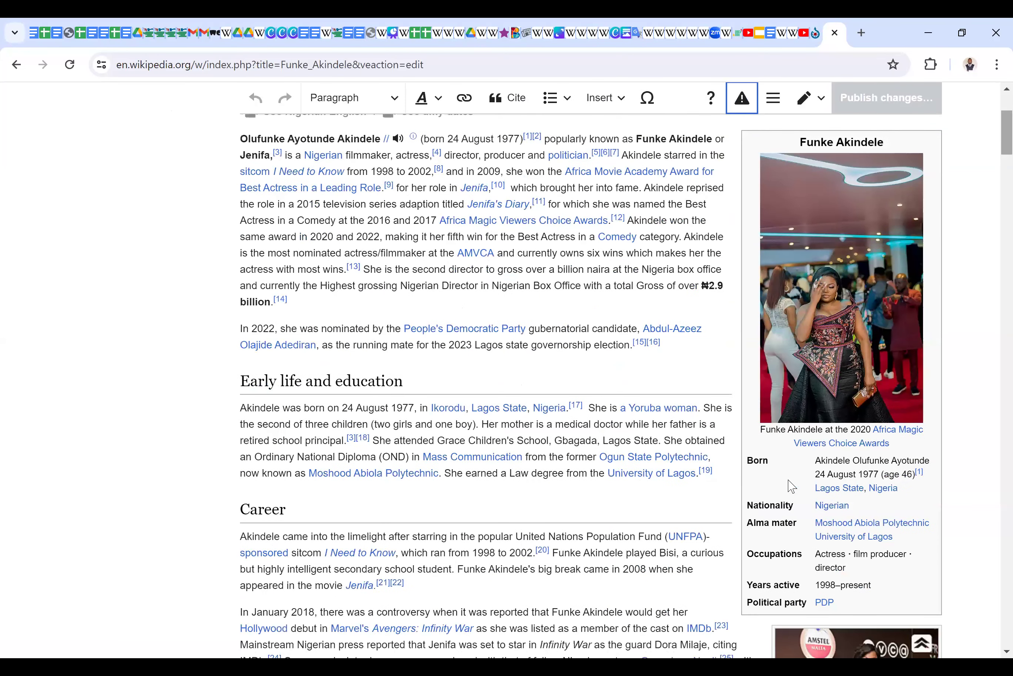
double_click(791, 485)
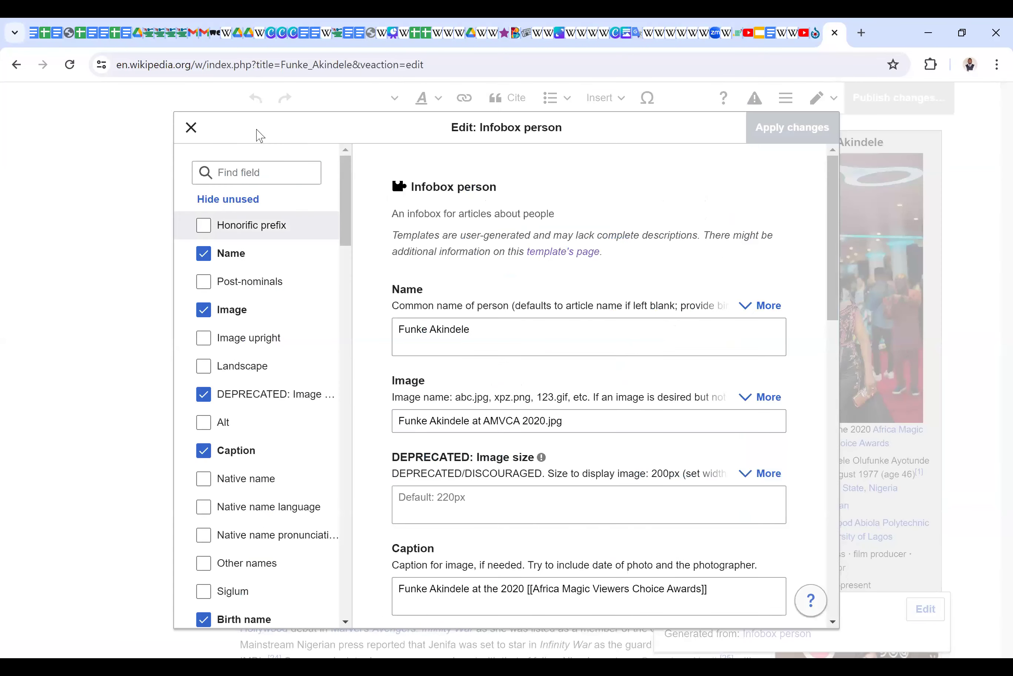
left_click(191, 128)
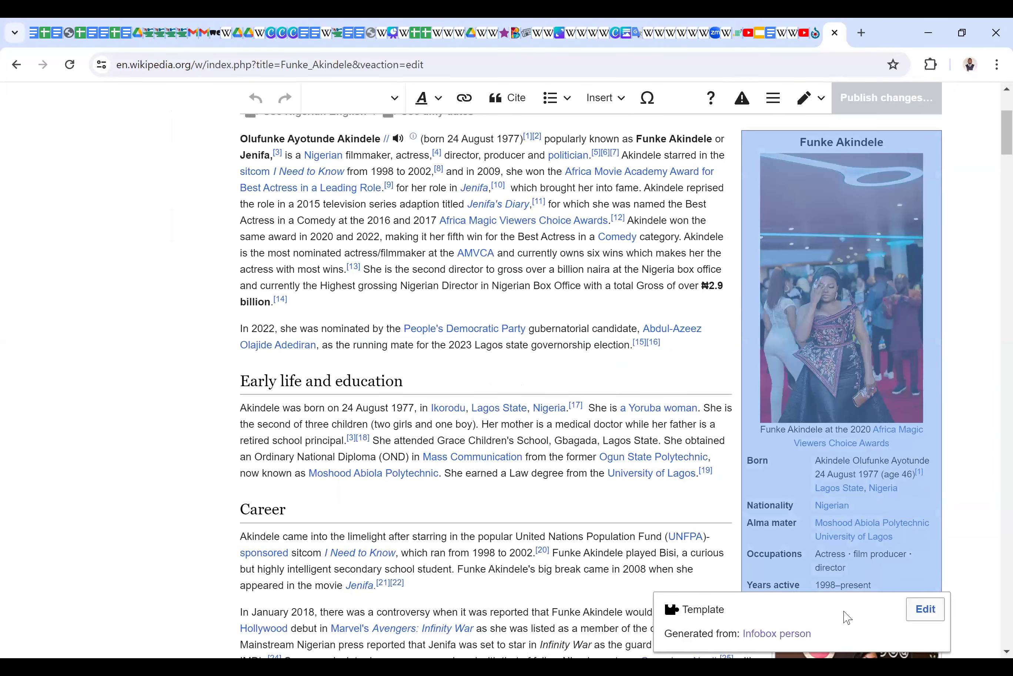
left_click(917, 619)
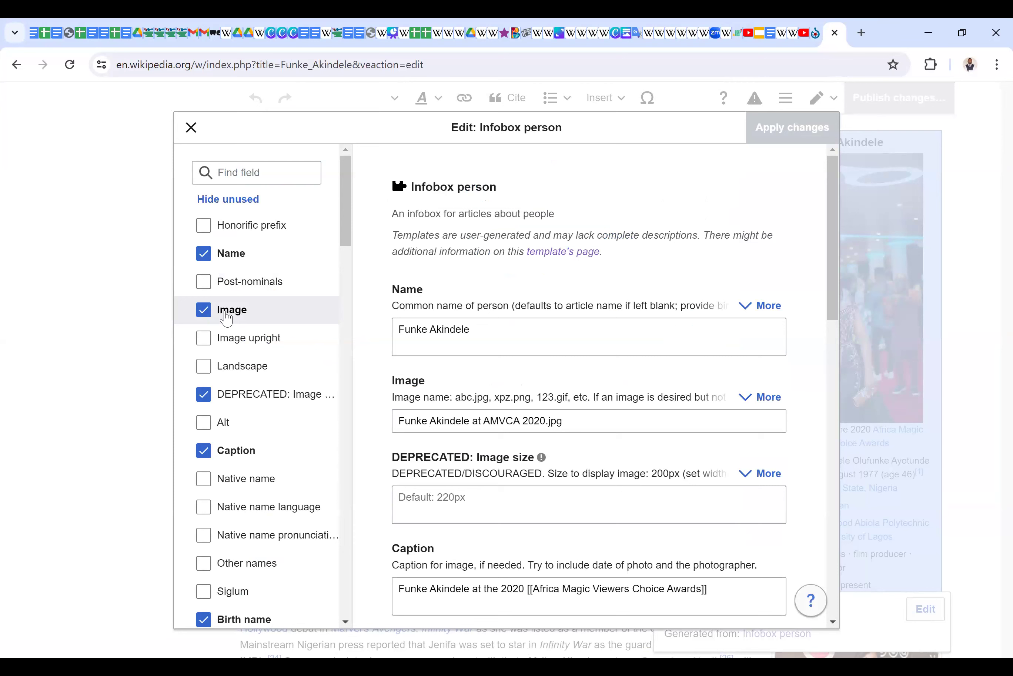
left_click(231, 171)
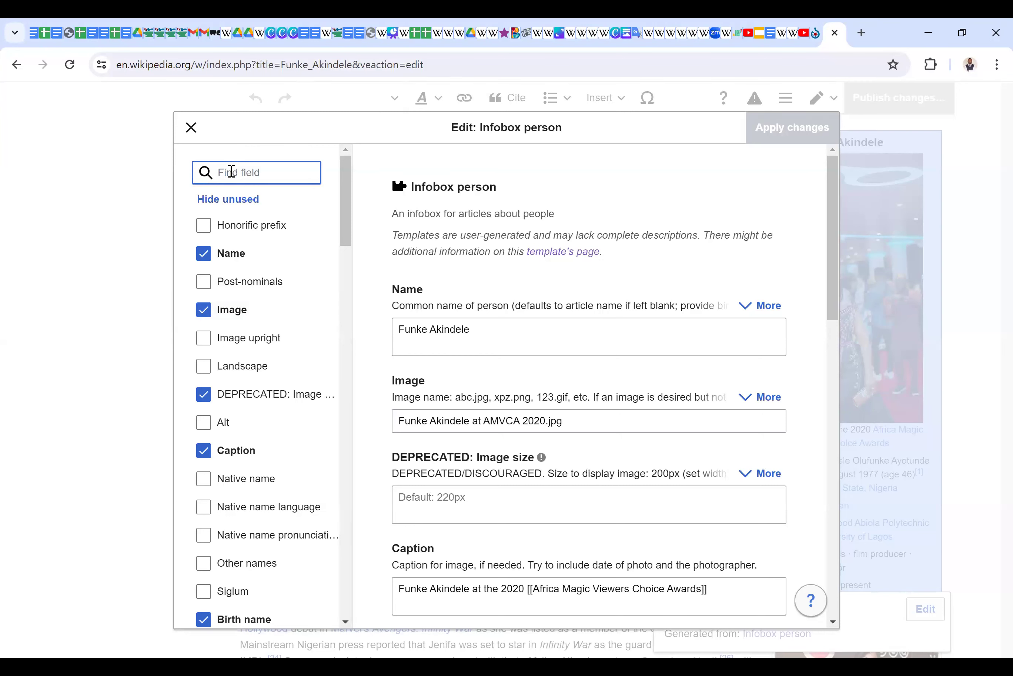
type("Image")
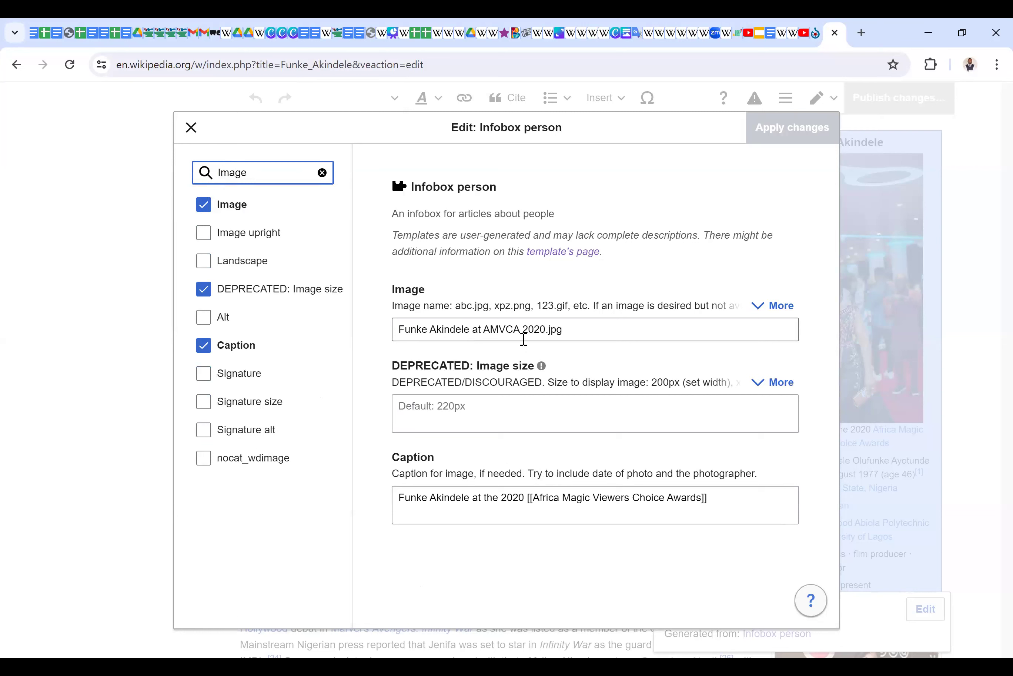
- Reselect "Funke Akindele at AMVCA 2020.jpg" as the infobox image and apply the changes to the template
left_click(482, 332)
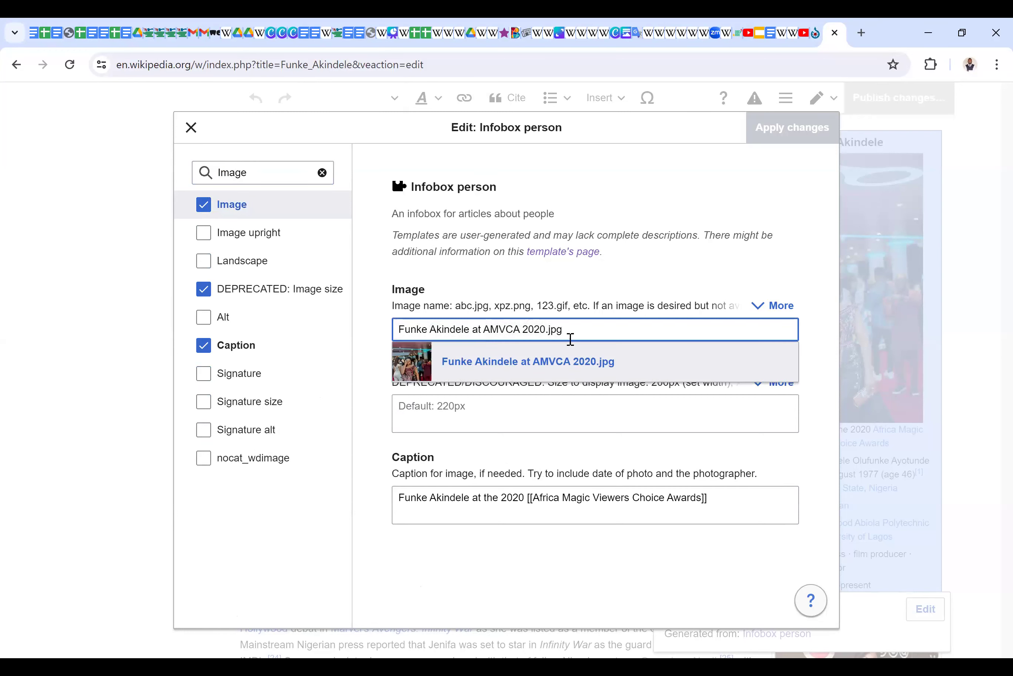
left_click(594, 361)
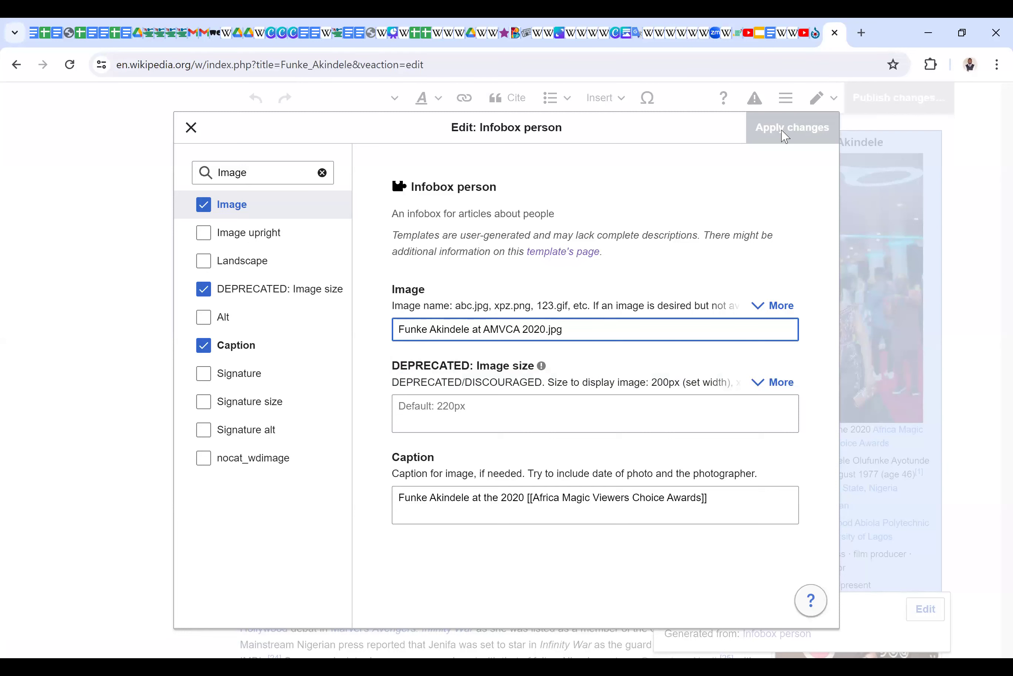
left_click(599, 328)
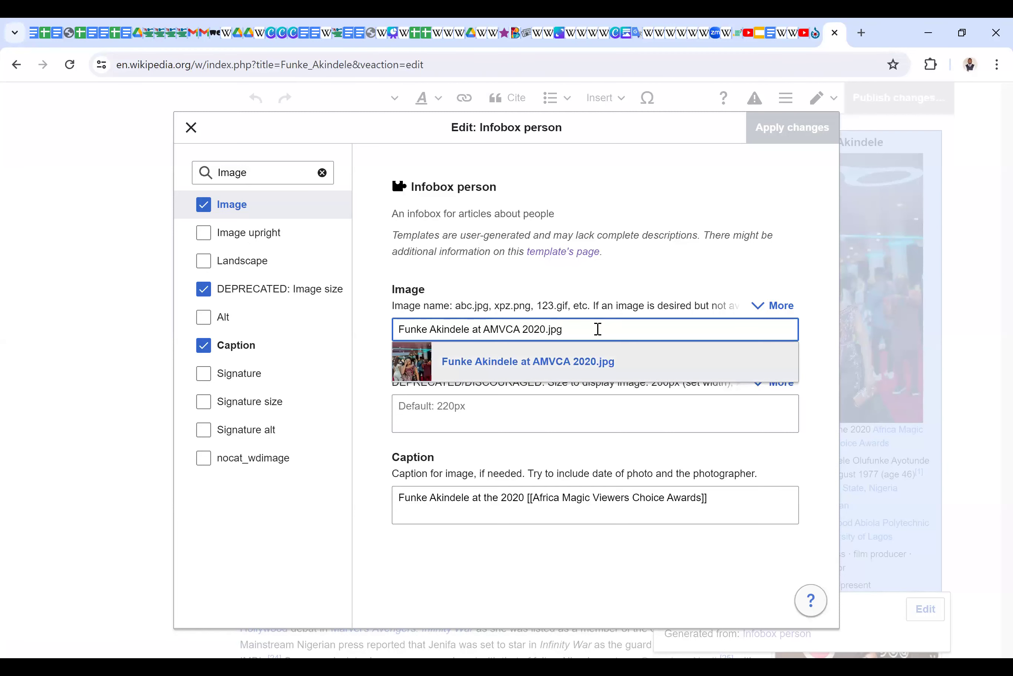
key("BackSpace")
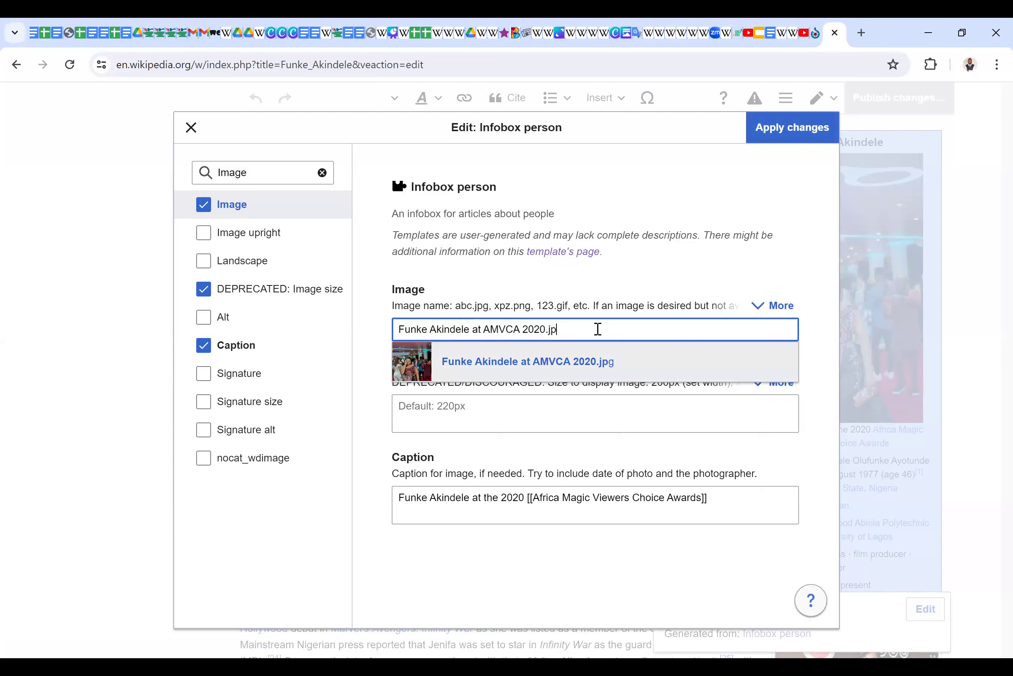
left_click(607, 360)
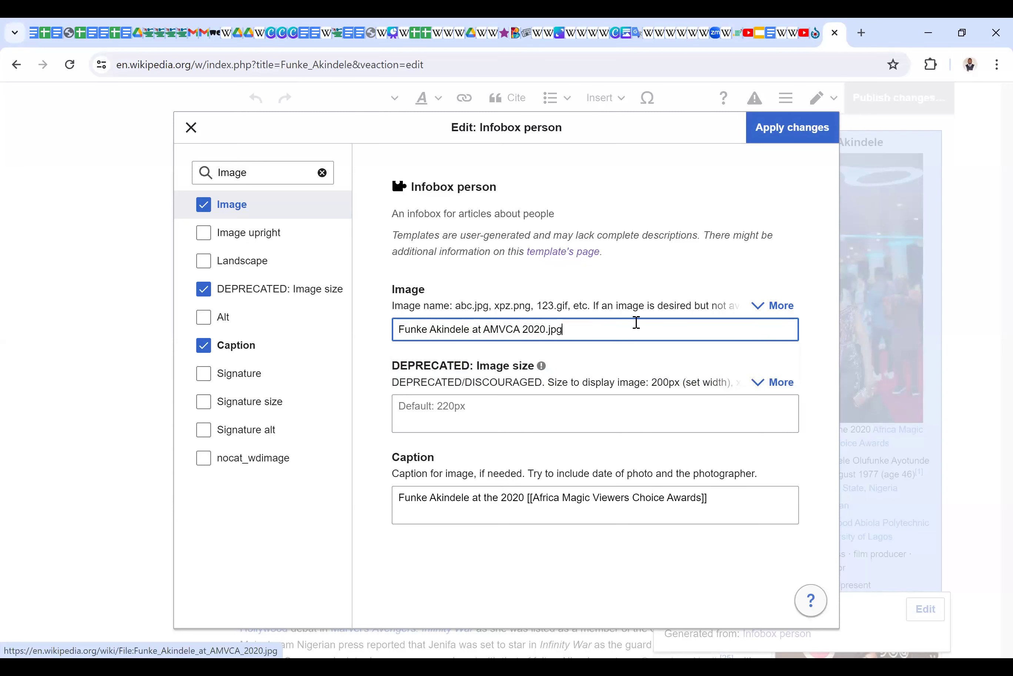
left_click(784, 140)
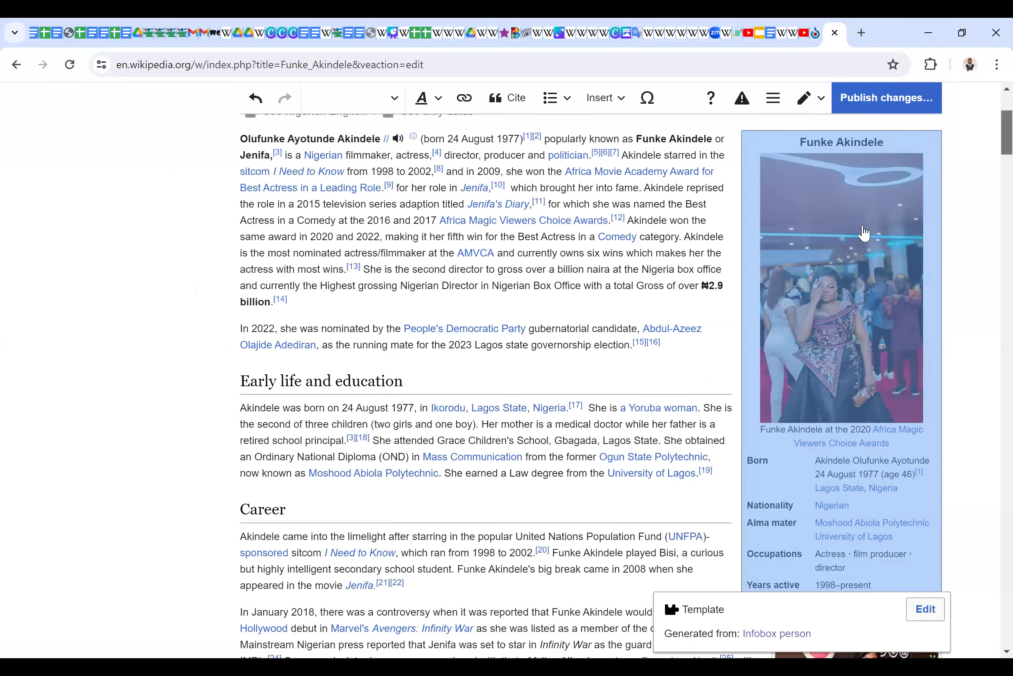
- Open the save dialog for the infobox image change and enter the edit summary "+image to infobox"
scroll(864, 234, "up", 5)
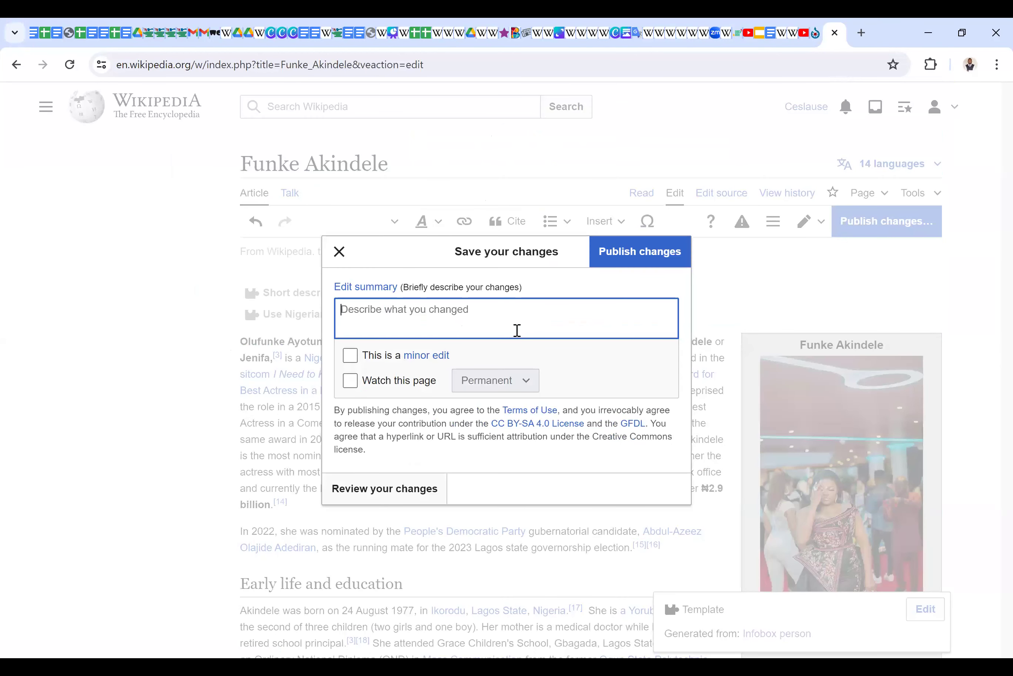
type("=")
key("BackSpace")
type("+")
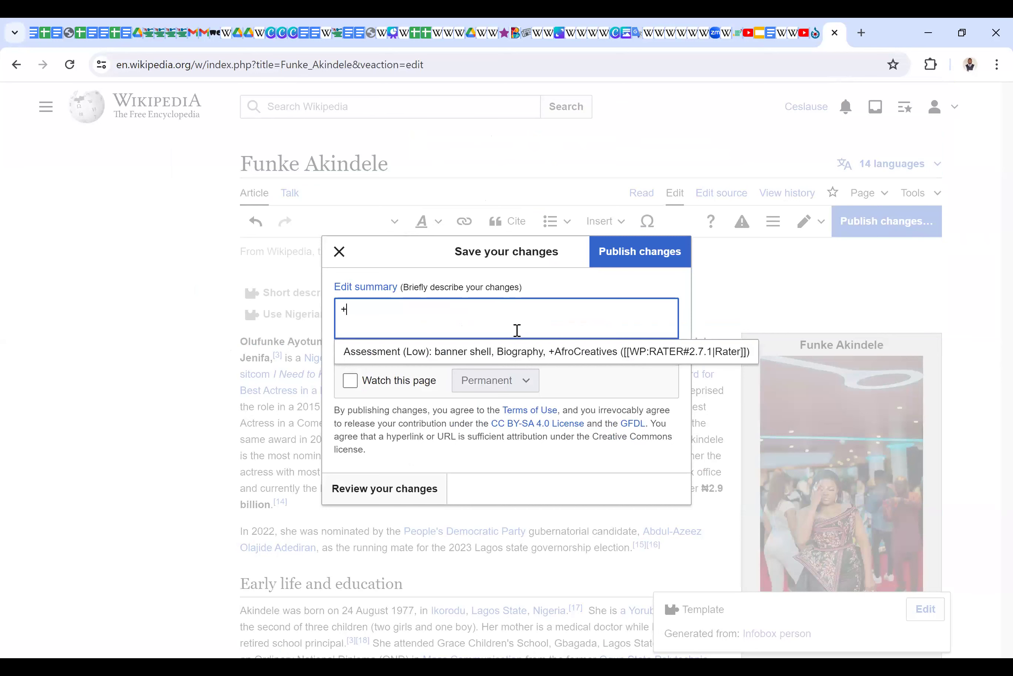
type("image to infobox")
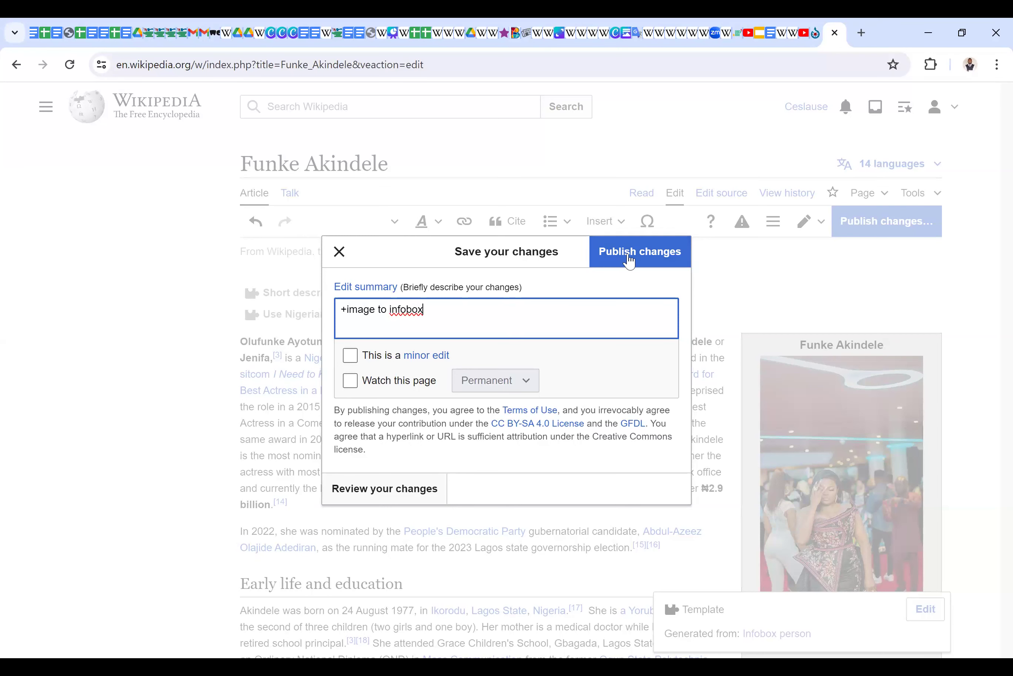
- Close the save dialog without publishing and go back to the WikiProject AfroCreatives page, discarding the infobox edit
left_click(337, 256)
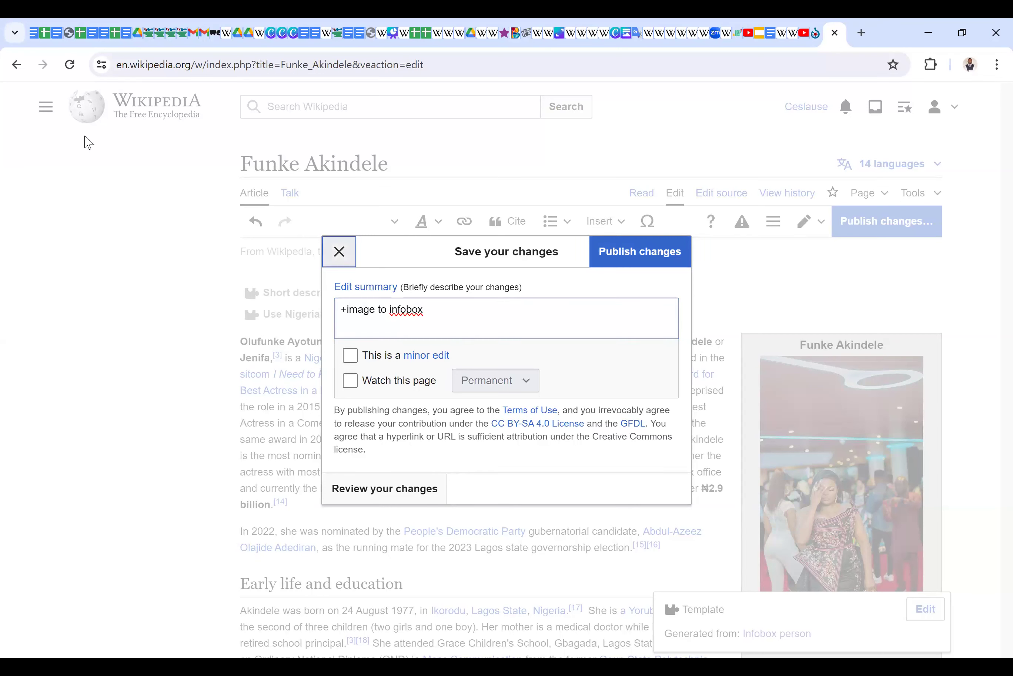
left_click(8, 70)
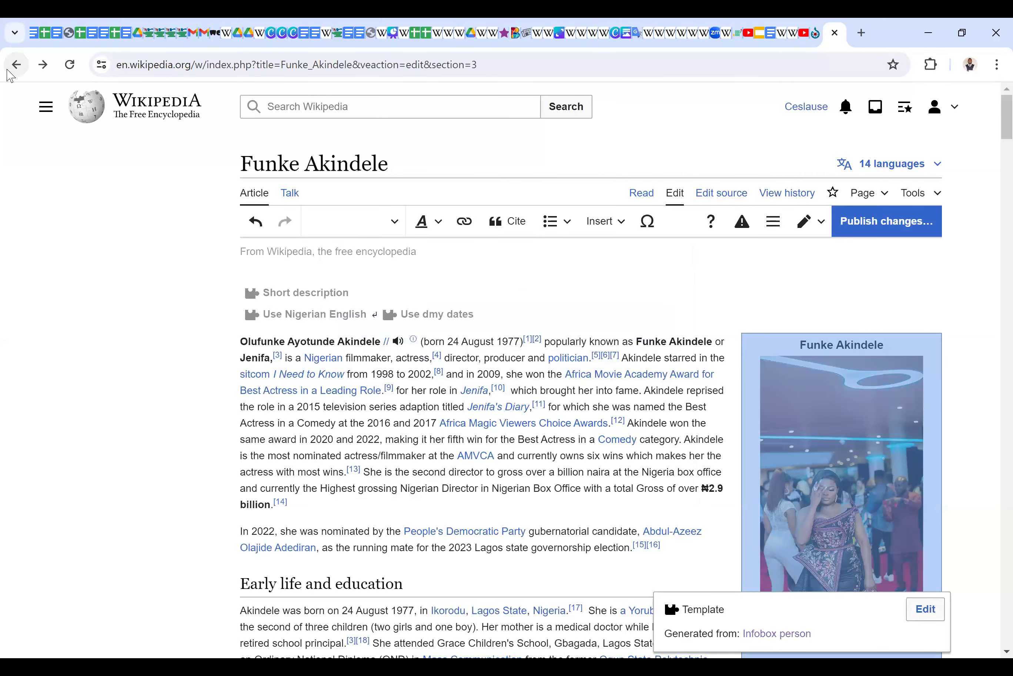
left_click(577, 169)
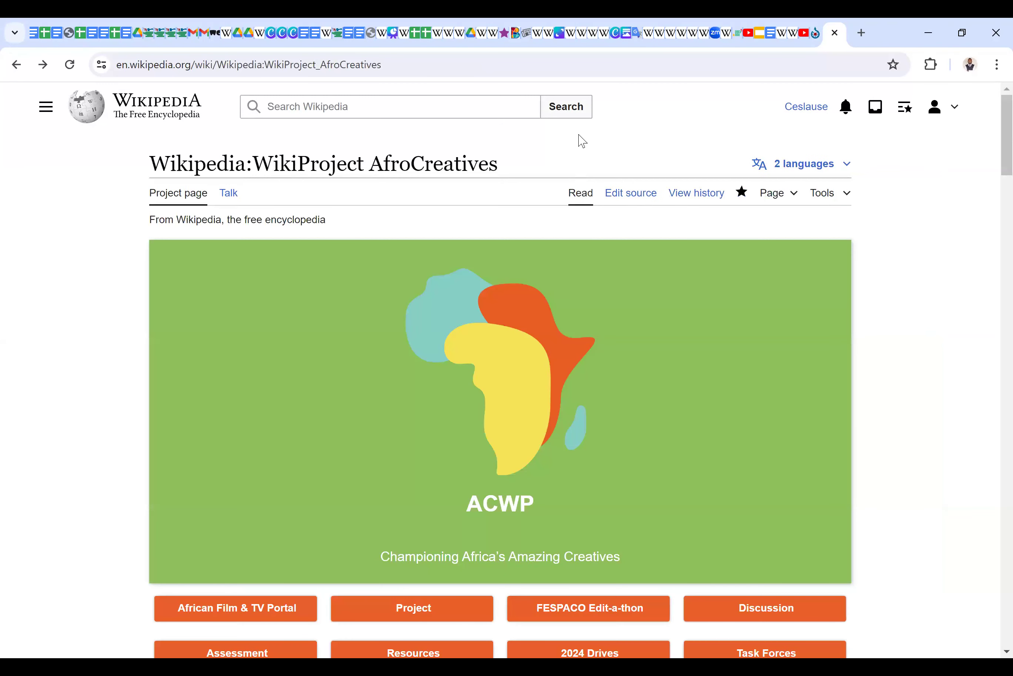
- Switch to the "Commons ACWP FESPACO" presentation in Google Slides and show slide 15 on fair use of film posters and images
left_click(763, 35)
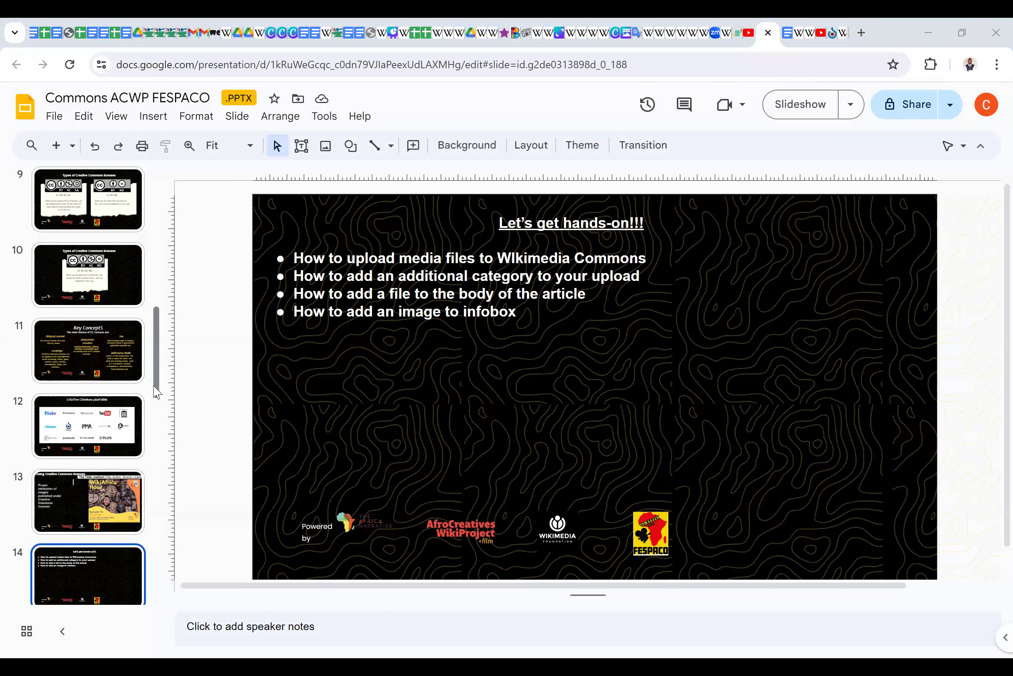
scroll(153, 429, "down", 5)
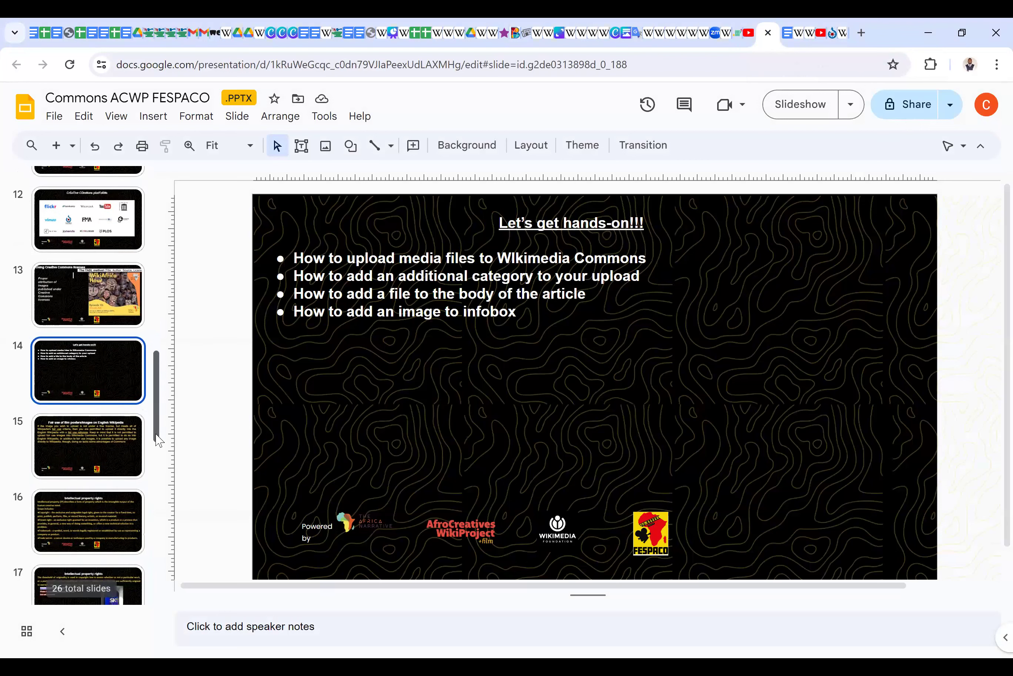
left_click(107, 432)
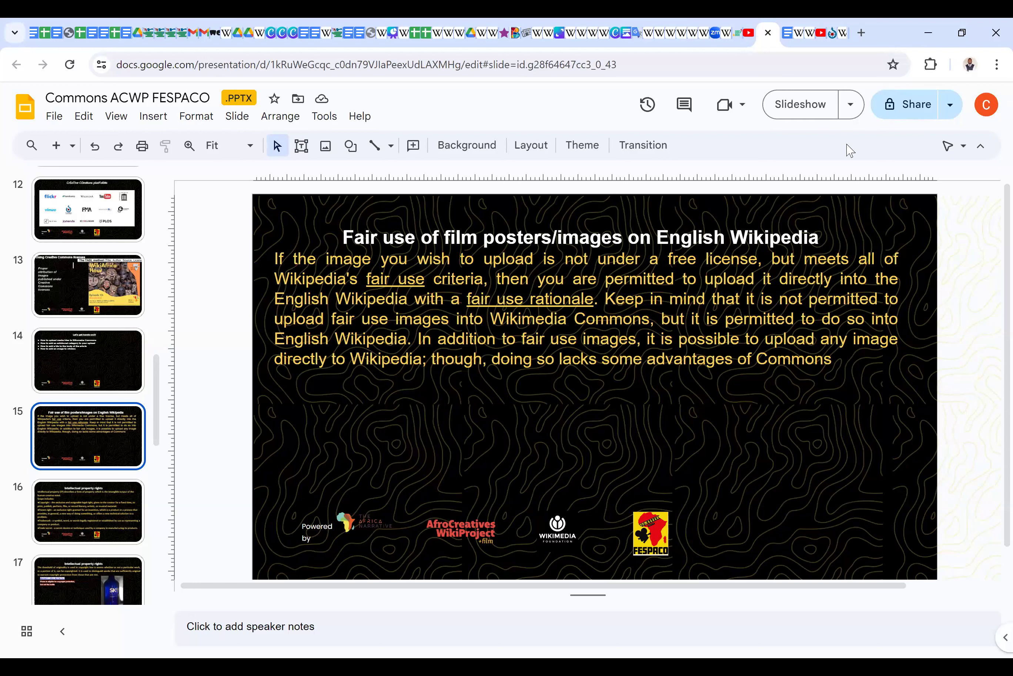
- Return to Wikipedia, search for "MAMI WATA", and open the poster from the Mami Wata (film) article's infobox in the media viewer
left_click(843, 29)
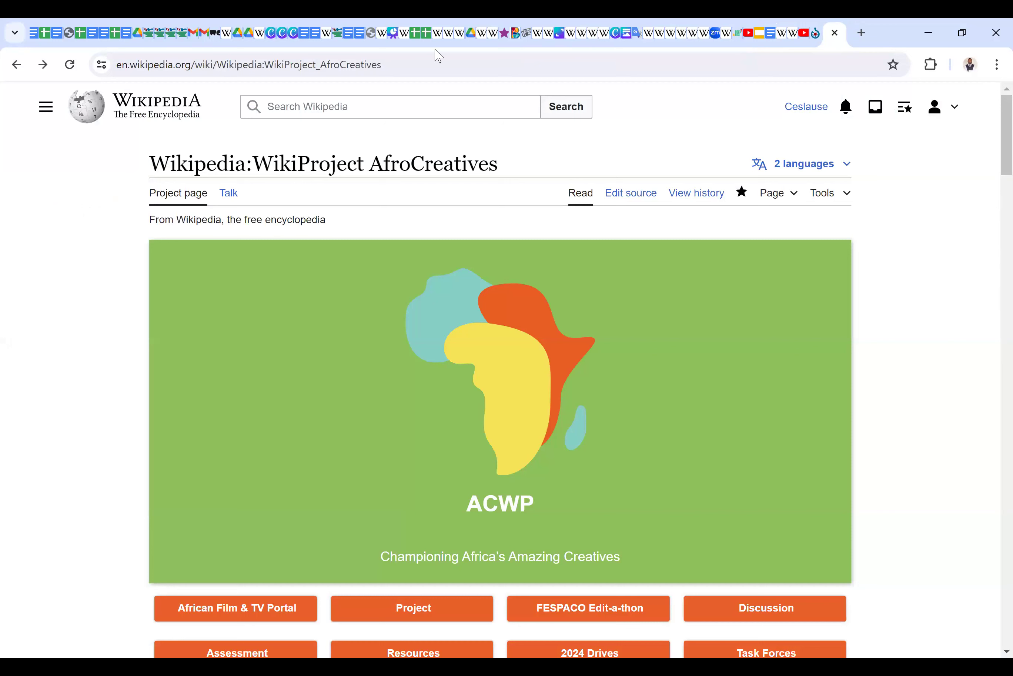
left_click(309, 117)
type("MAMI")
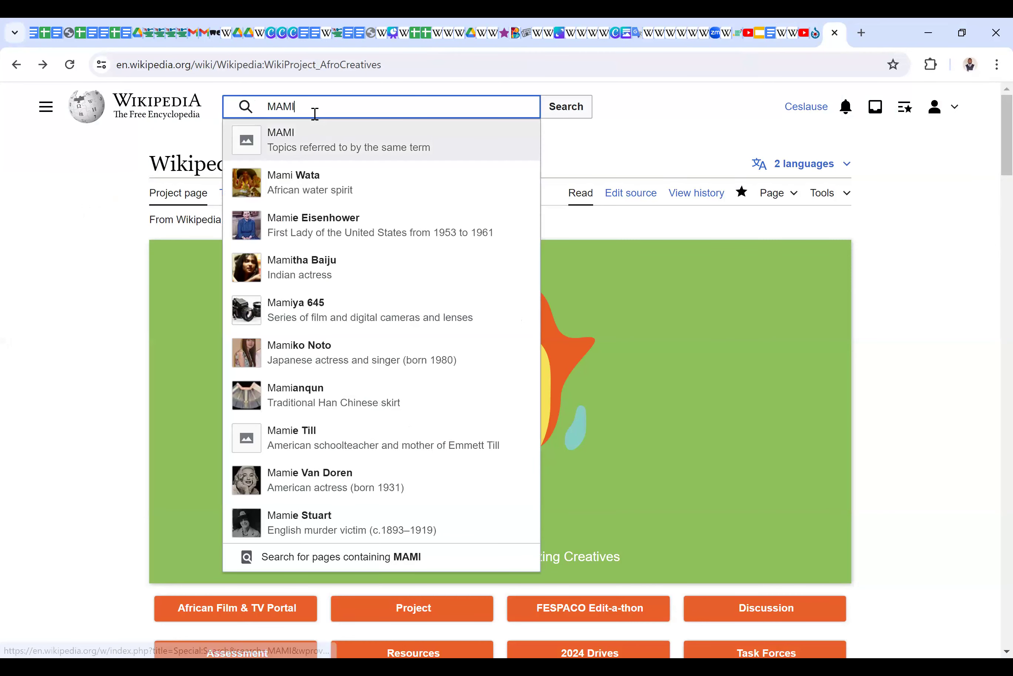
type(" WATA")
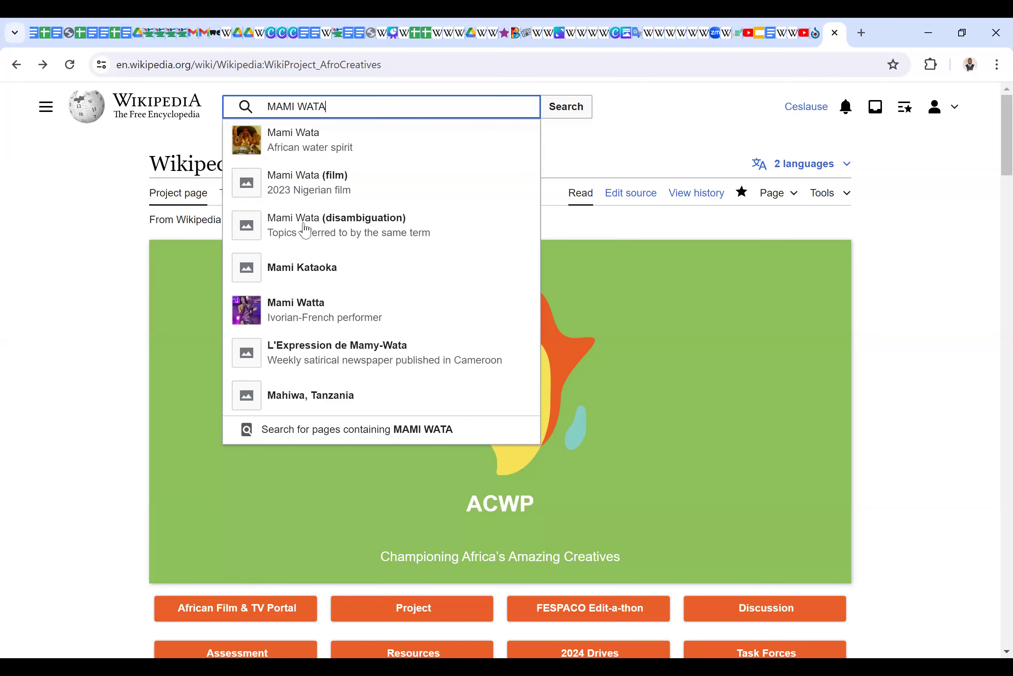
left_click(306, 191)
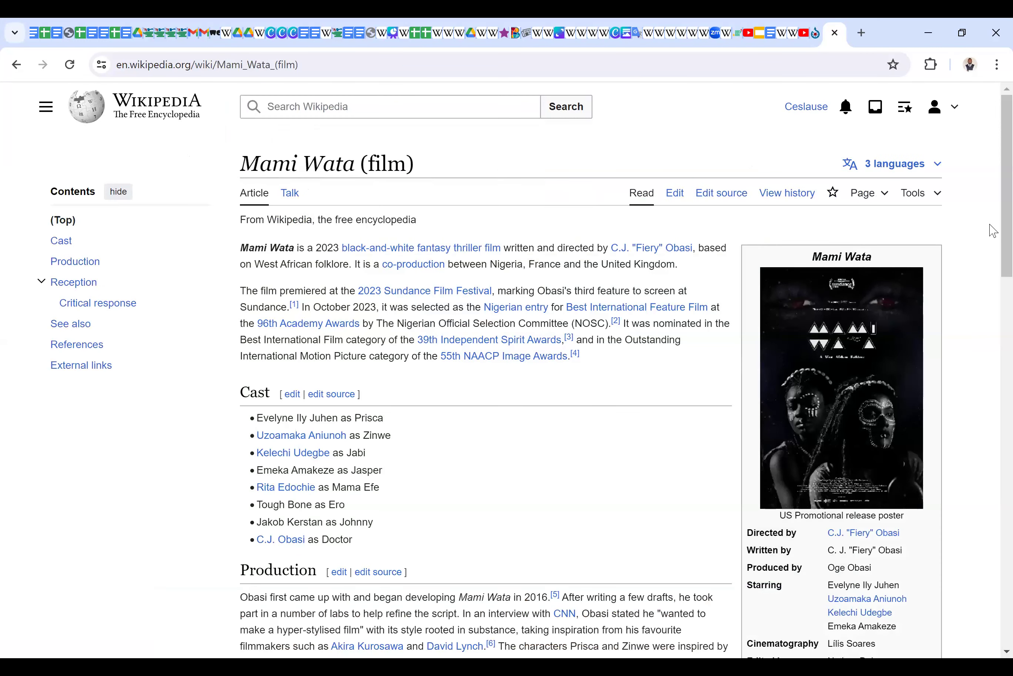
scroll(989, 267, "down", 3)
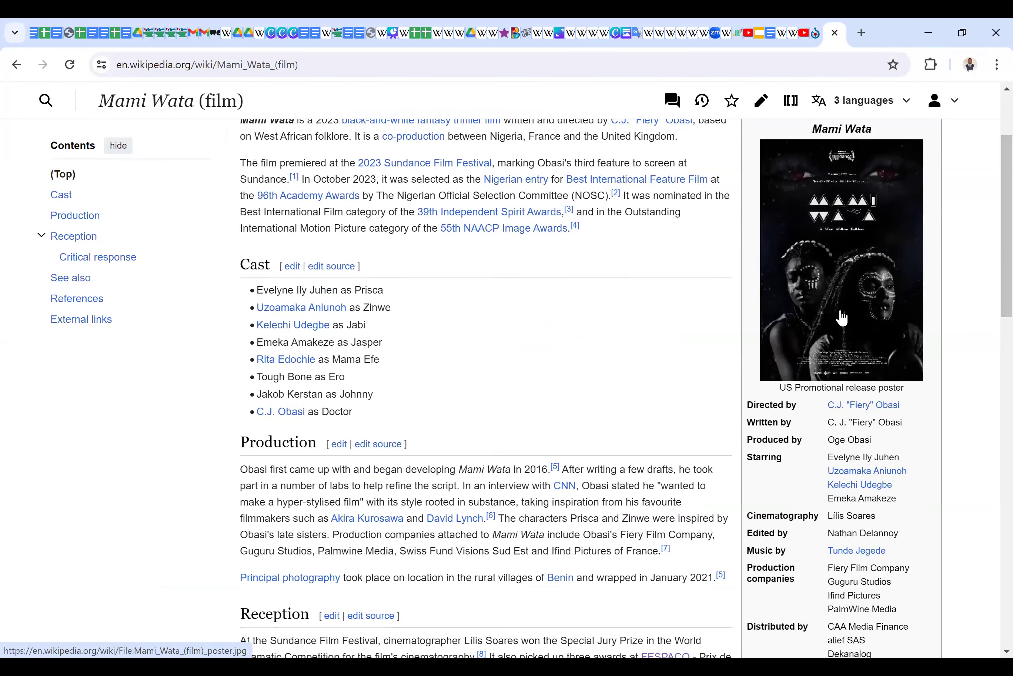
left_click(841, 318)
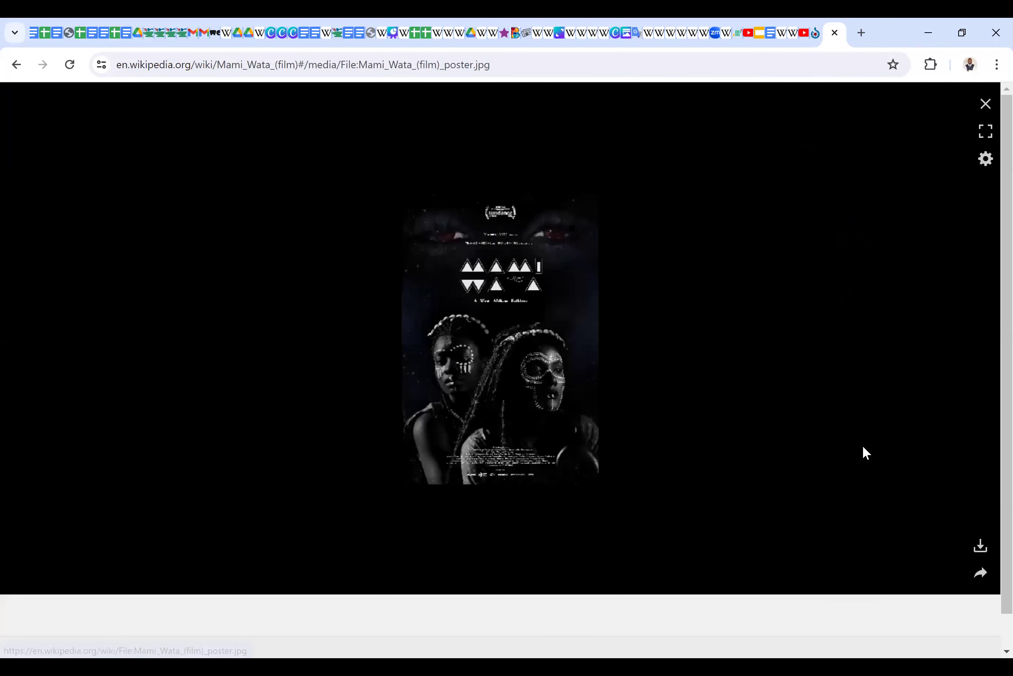
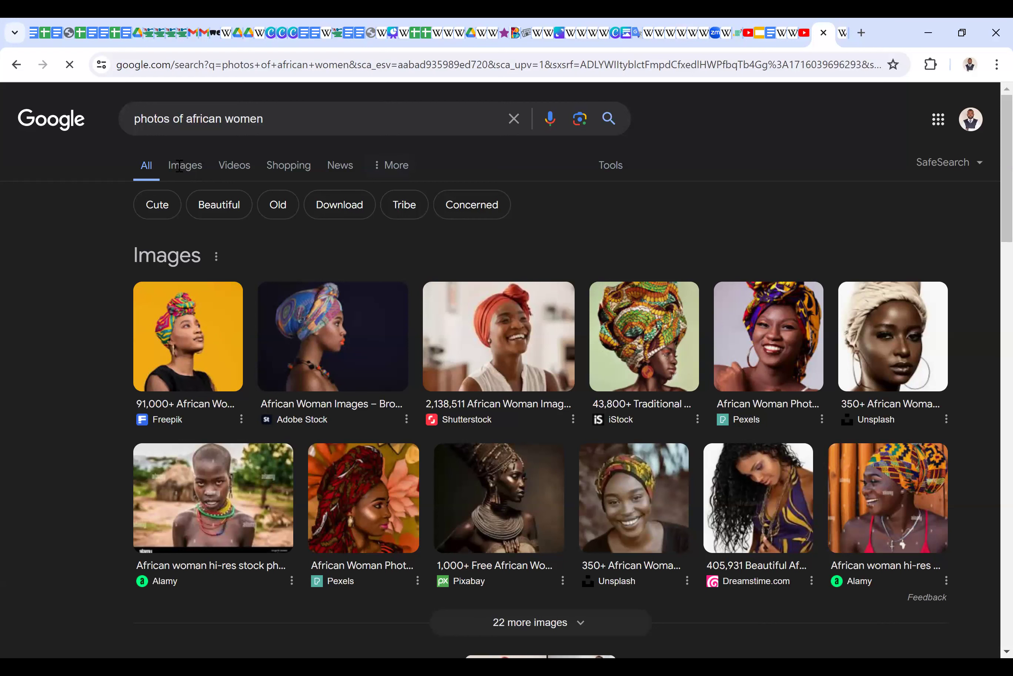
- Show the image results for "photos of african women" on Google and filter their usage rights to Creative Commons licenses
left_click(180, 166)
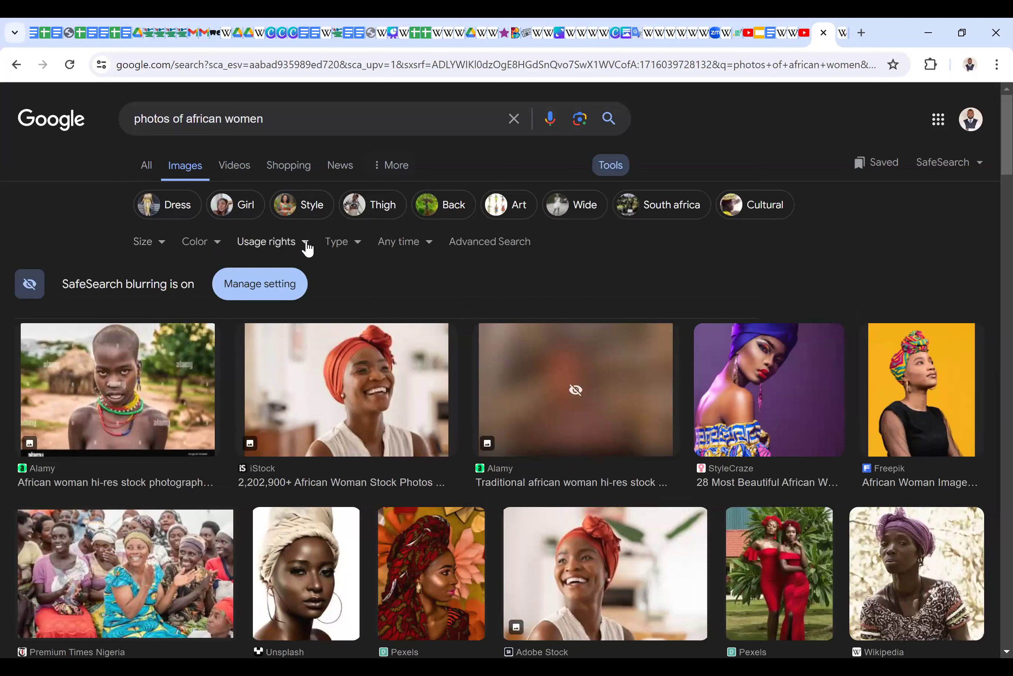
left_click(305, 242)
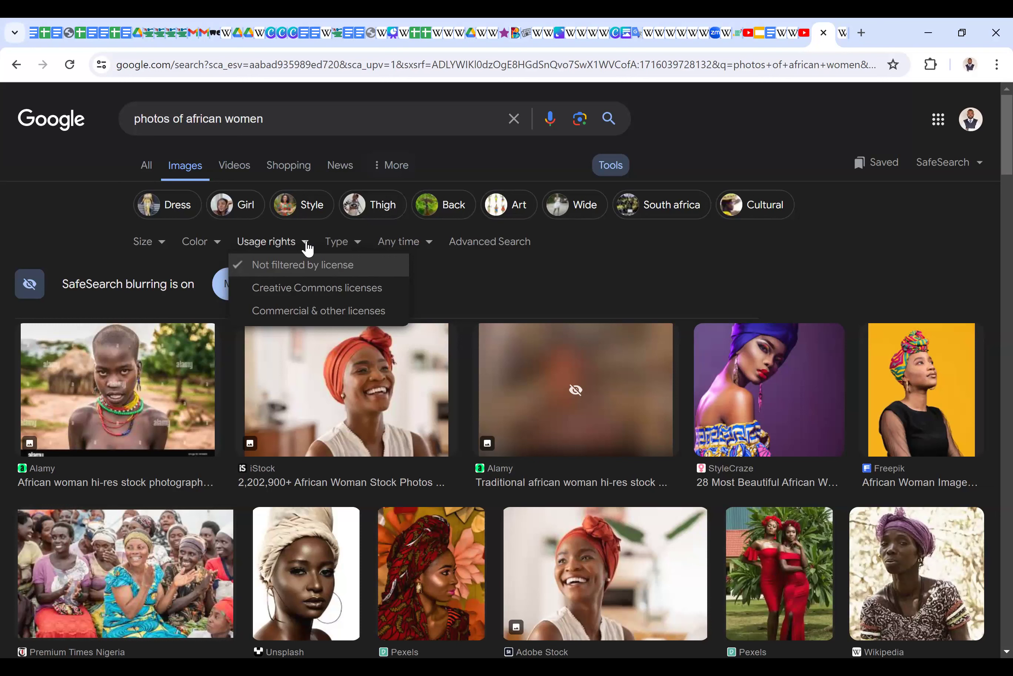
left_click(298, 288)
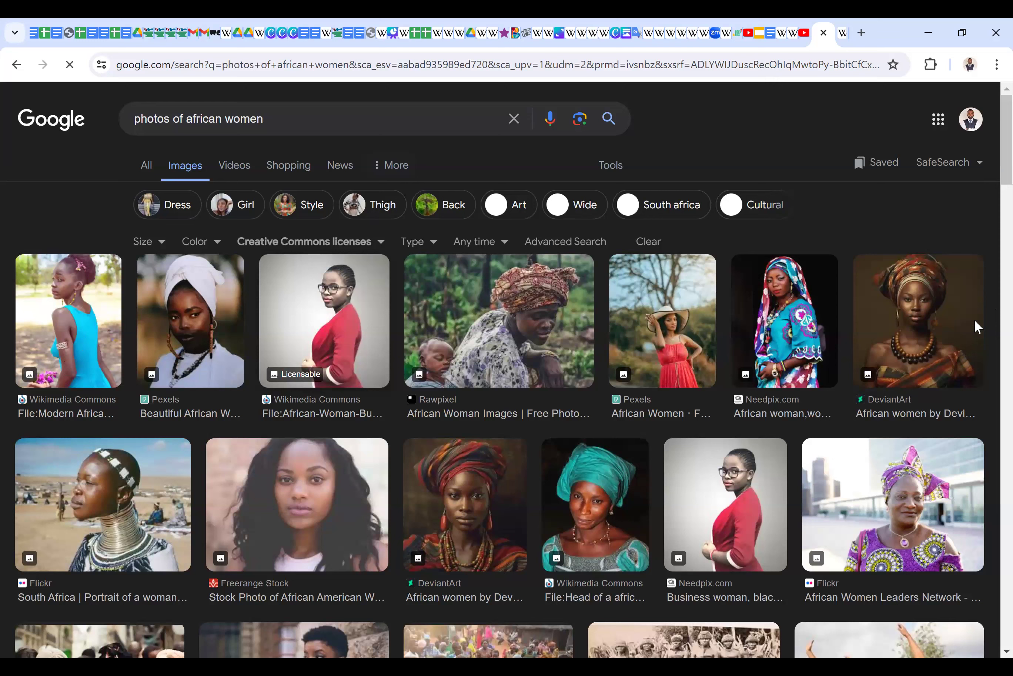
scroll(981, 348, "down", 1)
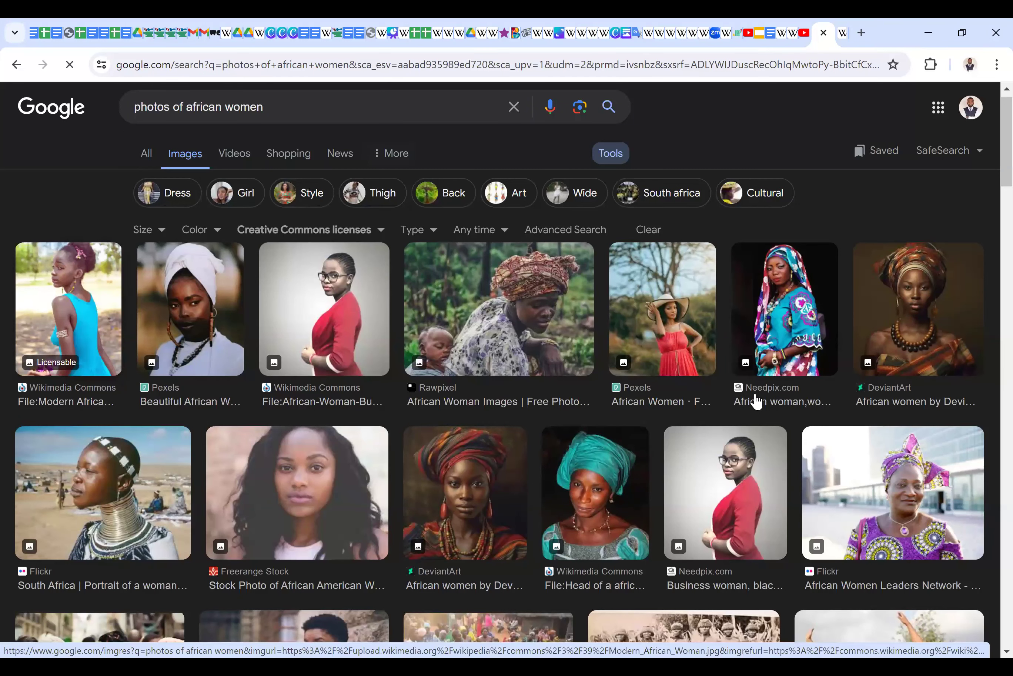
- Open the Creative Commons BY-SA 4.0 license deed, return to the previous tab and open another link in a new tab
key("Return")
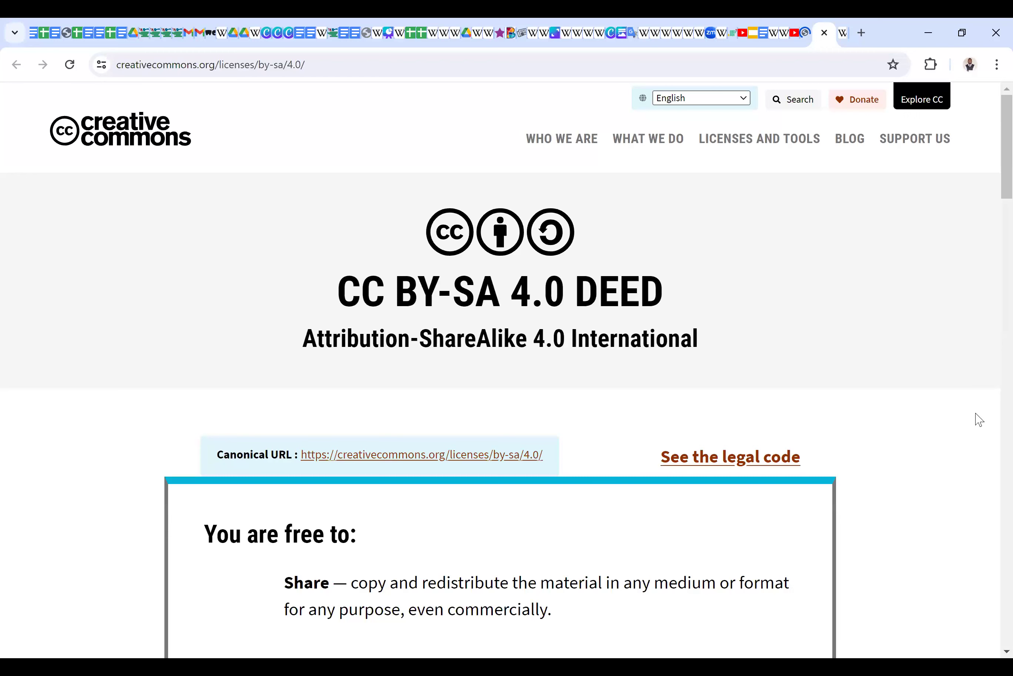
key("ctrl+shift+Tab")
key("Return")
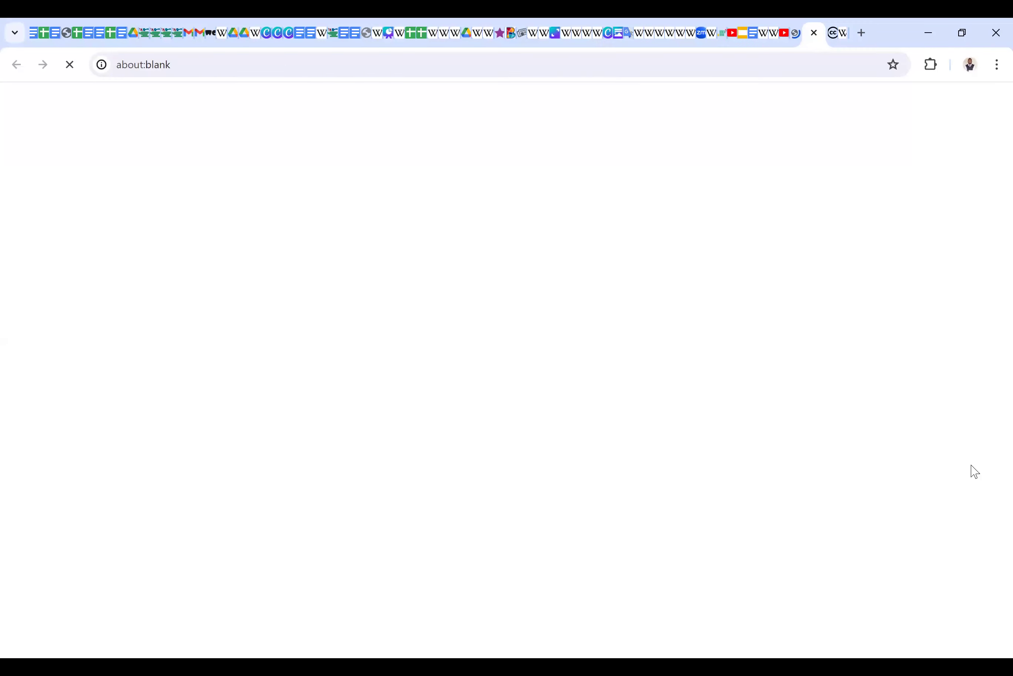